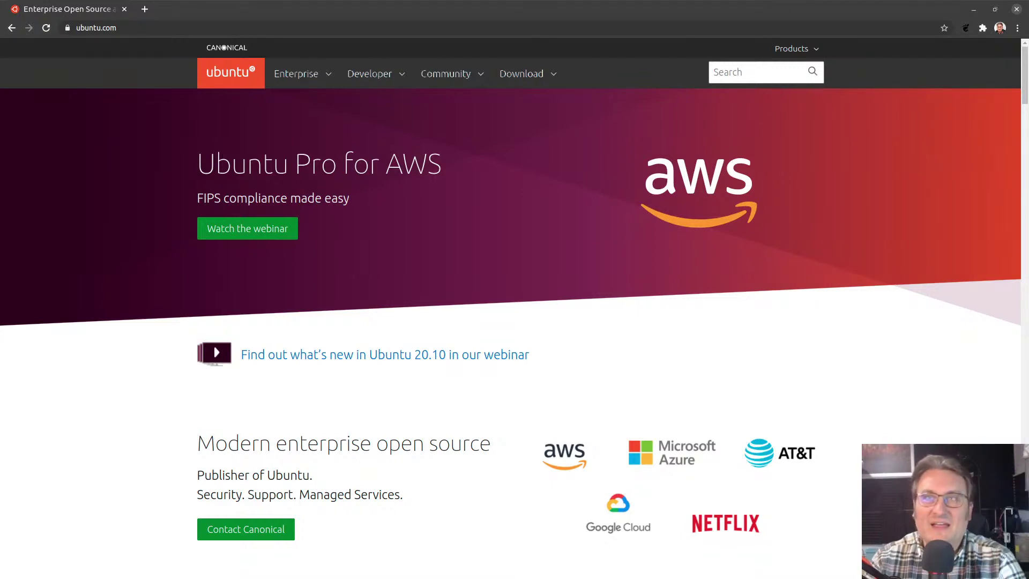
- Open the account's own question list on answers.launchpad.net in a new browser tab
left_click(115, 139)
key("ctrl+t")
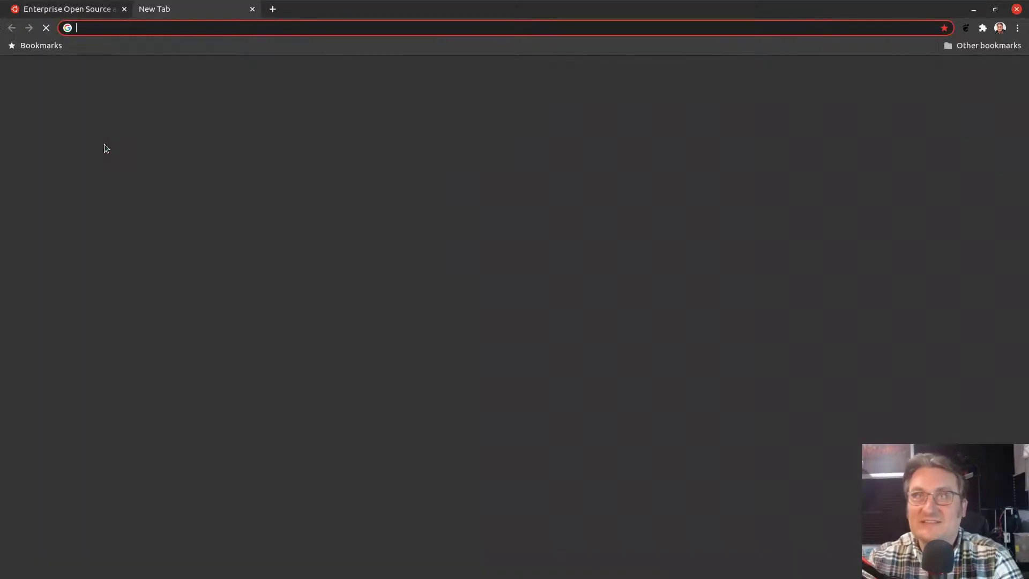
type("answer")
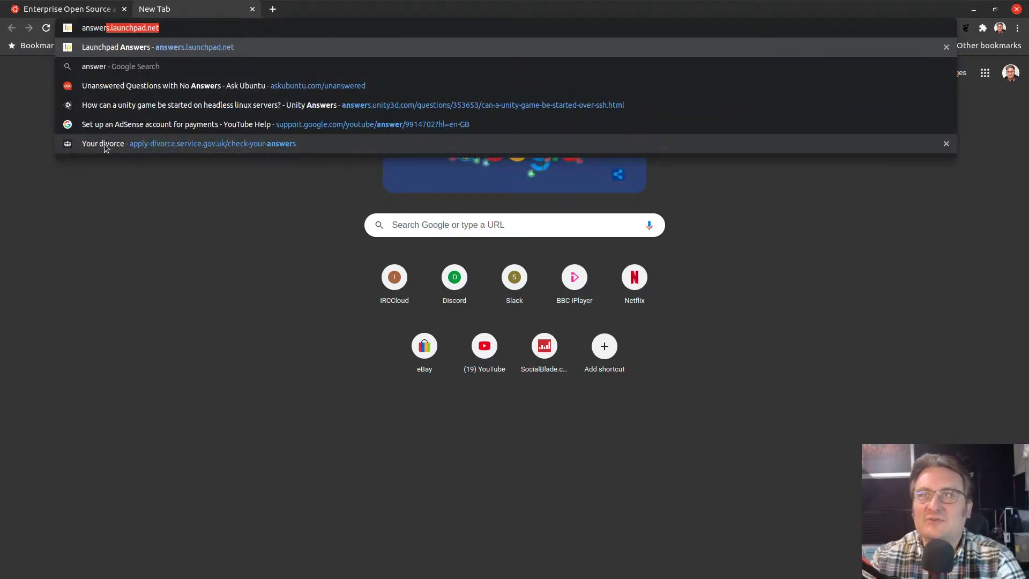
key("Right")
type("/")
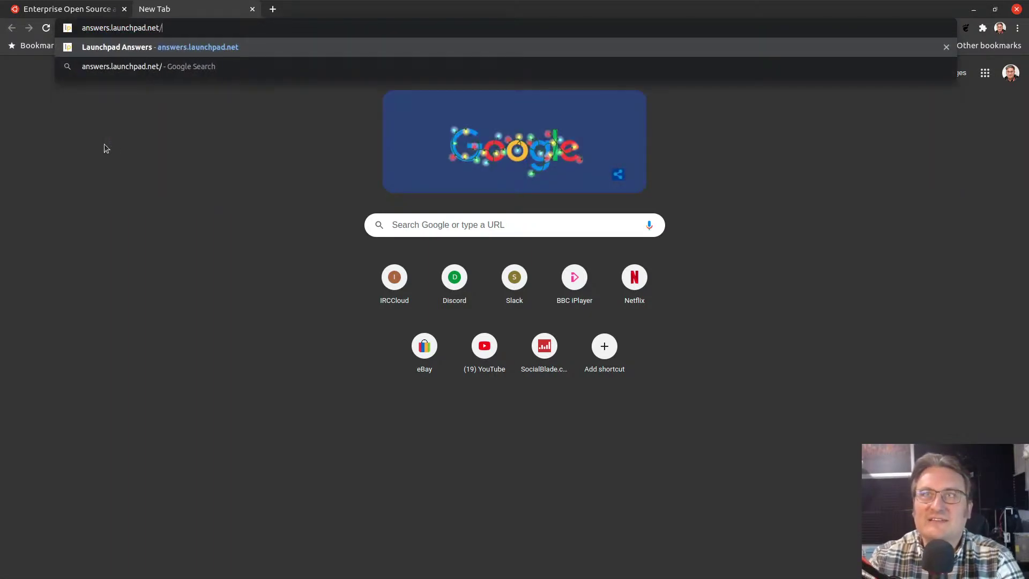
type("~popey")
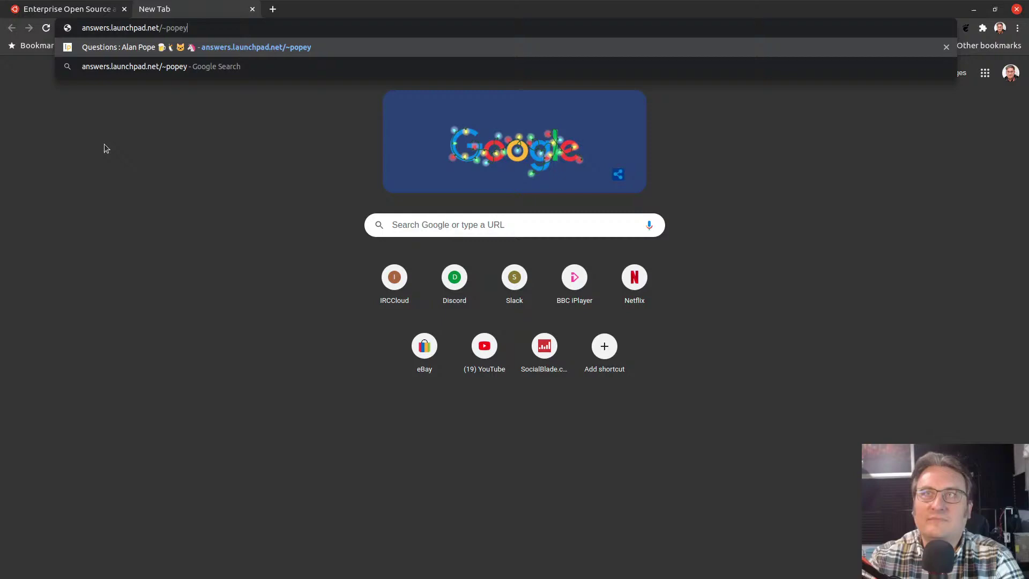
key("Return")
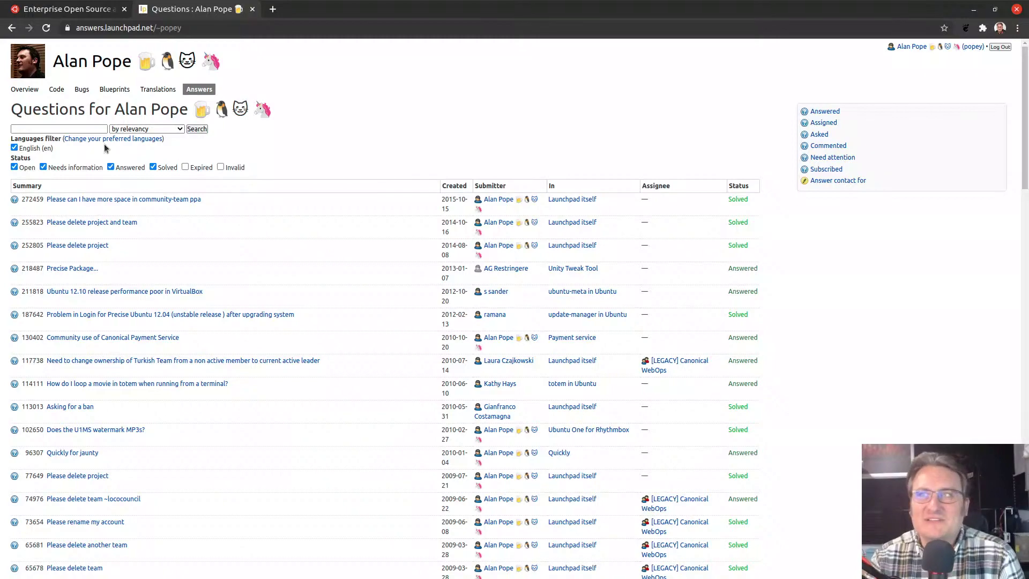
- Go to the last page of the Launchpad question list and look through the oldest questions at a larger text size
scroll(372, 228, "down", 20)
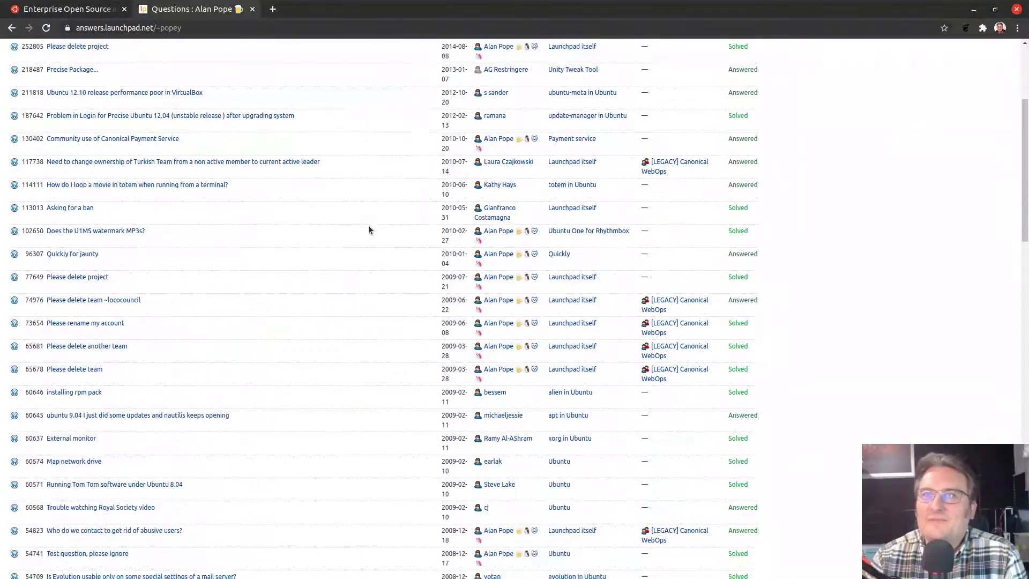
scroll(370, 227, "down", 10)
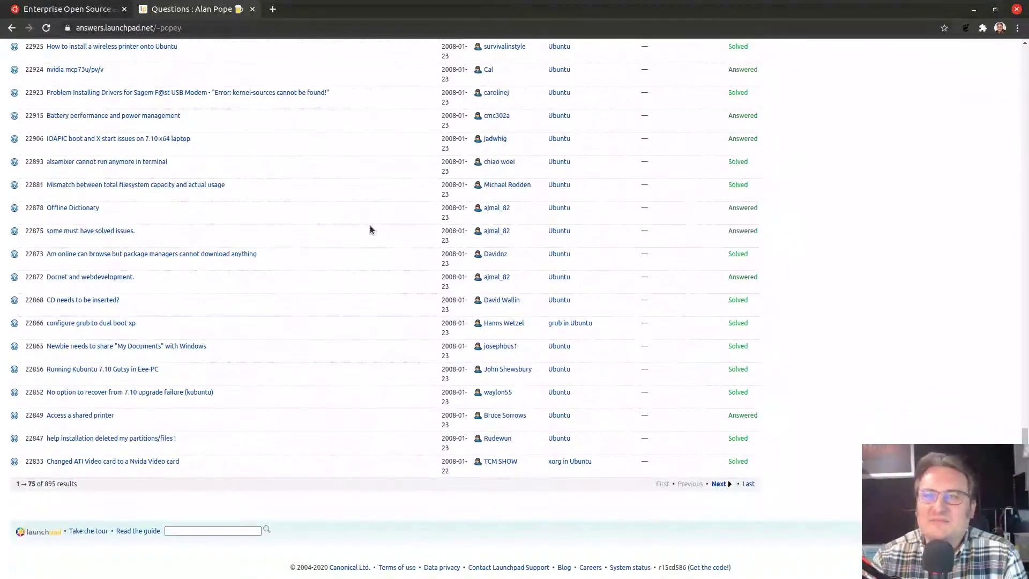
left_click(748, 484)
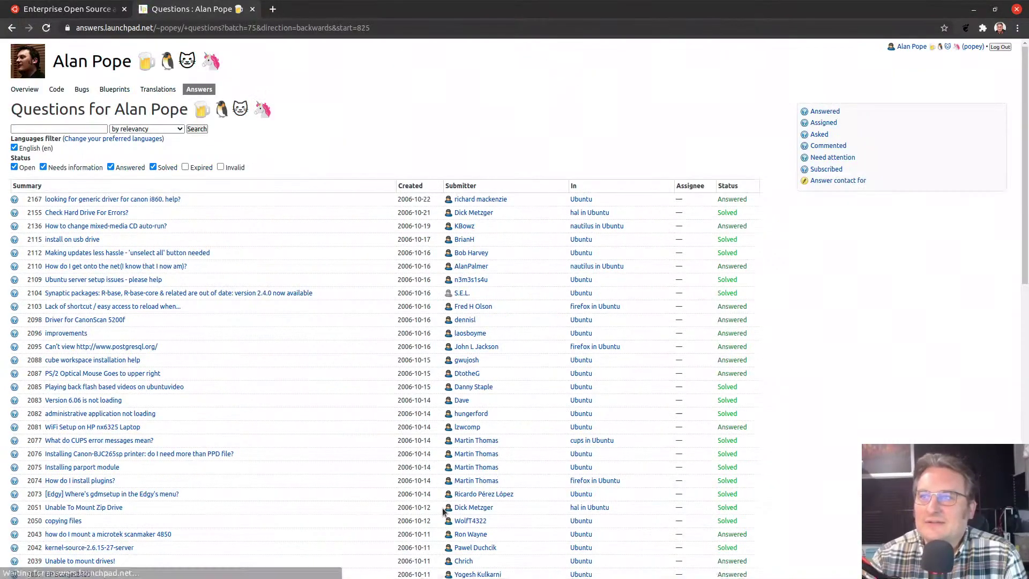
scroll(379, 233, "down", 10)
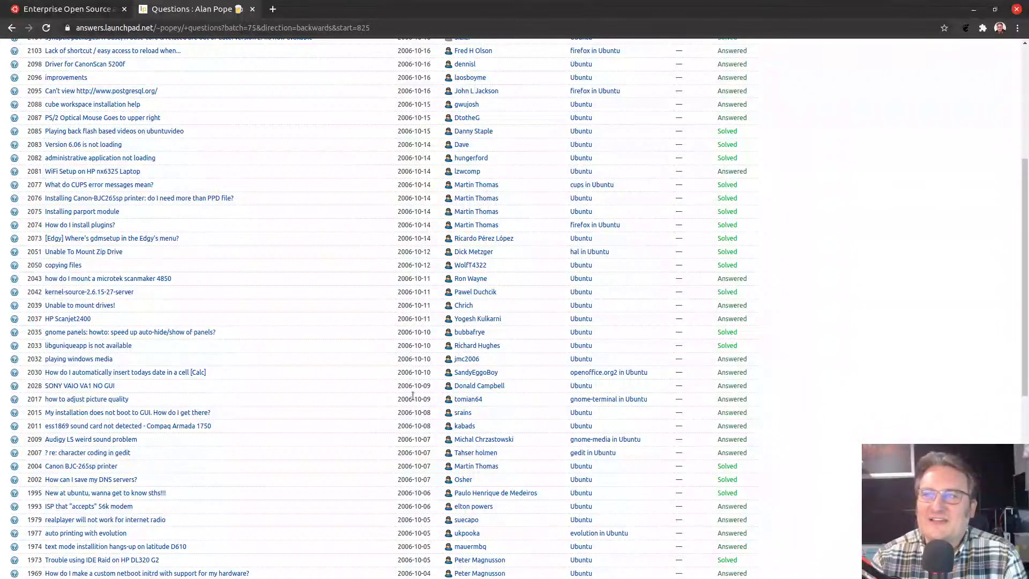
scroll(413, 395, "down", 5)
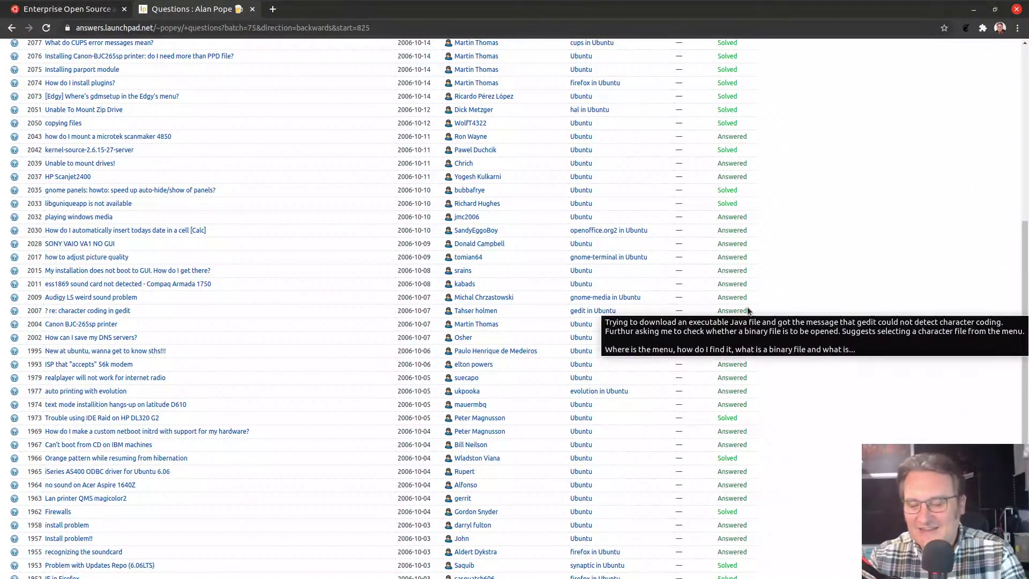
key("ctrl+plus")
key("ctrl+plus")
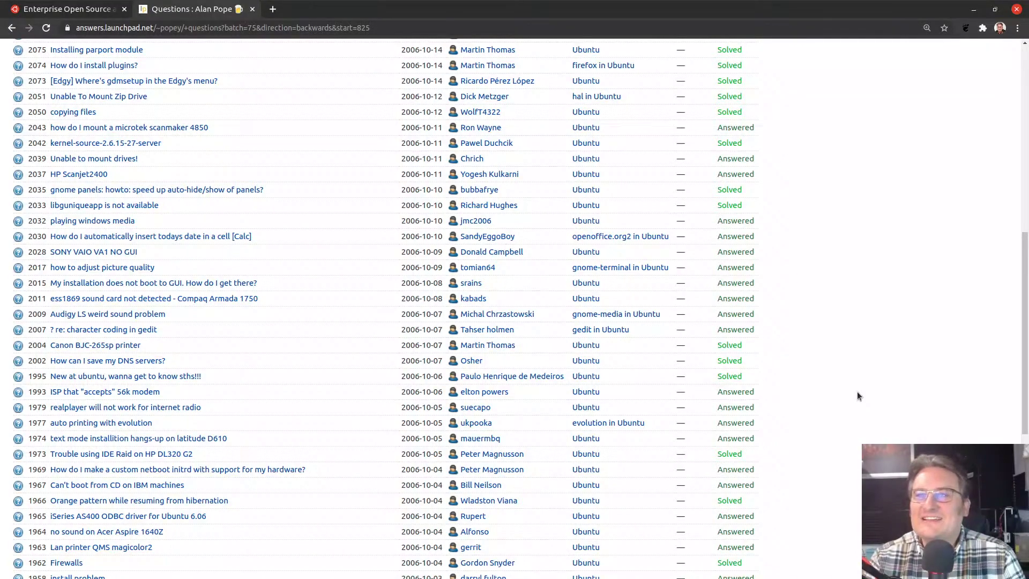
scroll(858, 396, "up", 10)
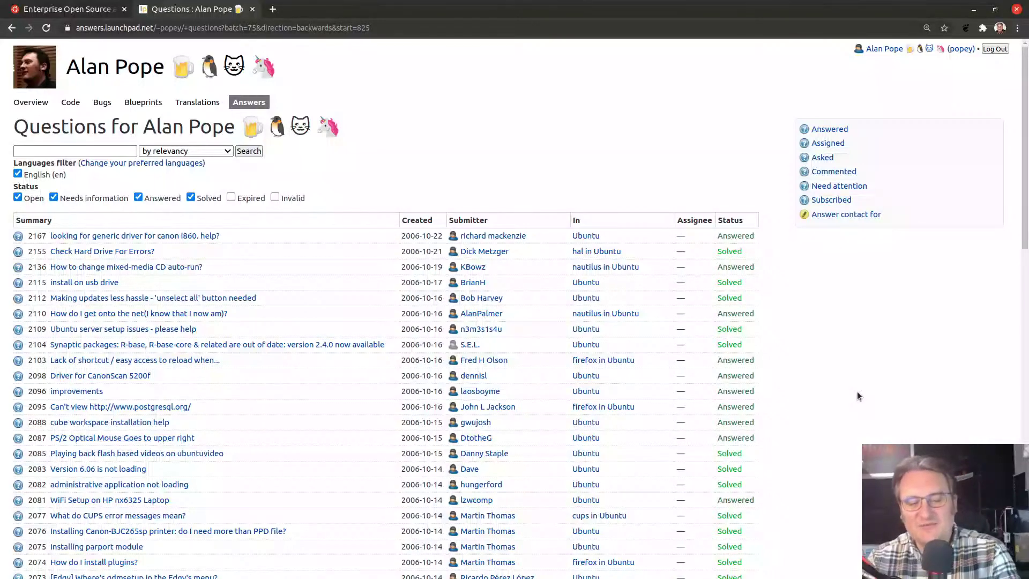
- Close the Launchpad page and open Ask Ubuntu from the community links on ubuntu.com
key("ctrl+Page_Up")
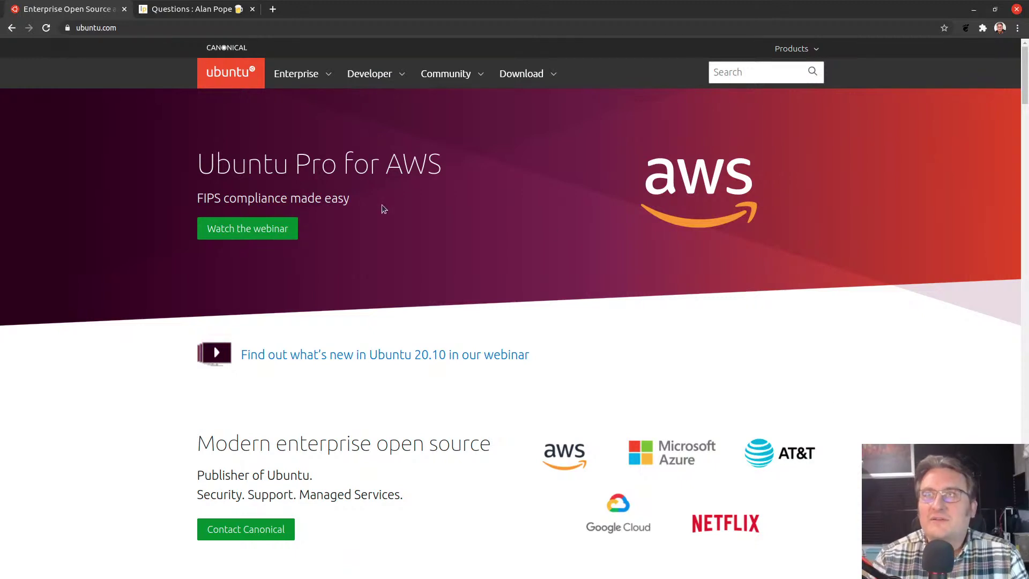
left_click(252, 9)
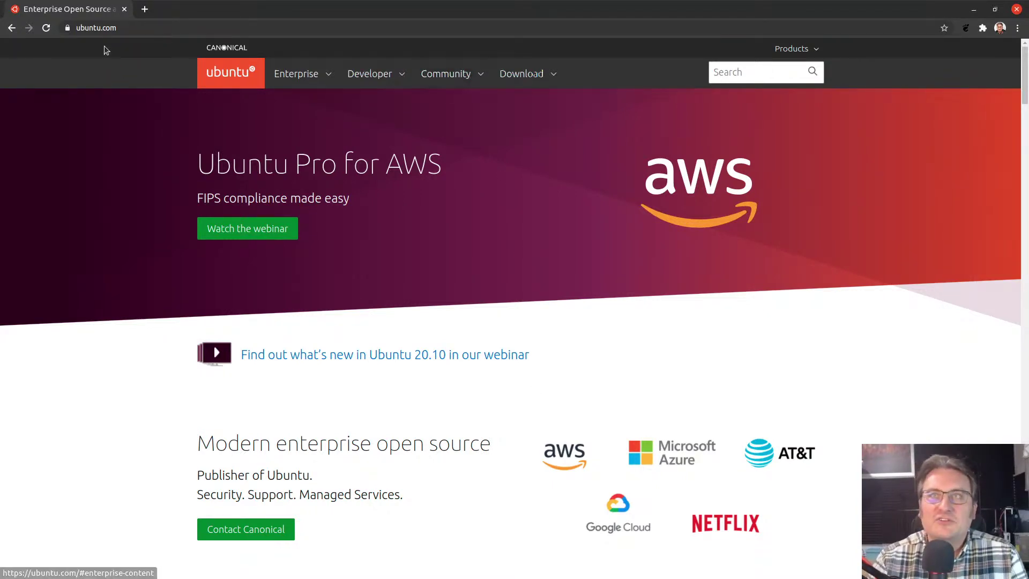
left_click(455, 77)
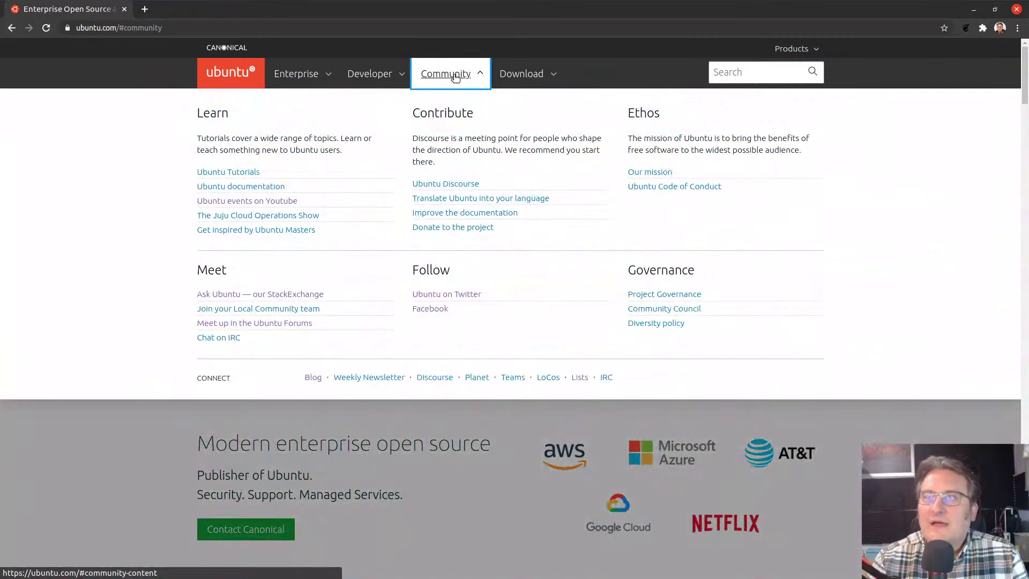
left_click(230, 296)
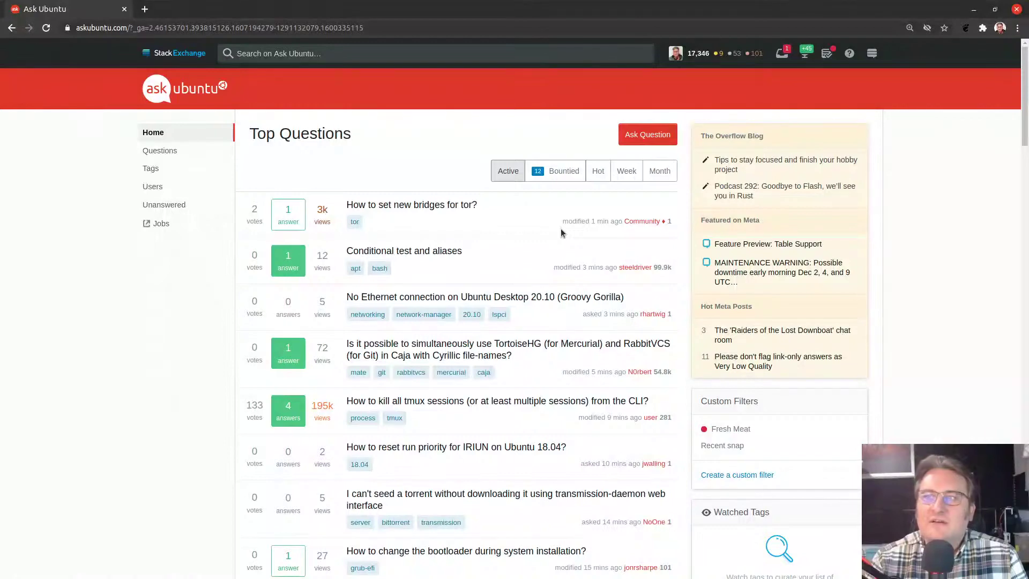
- List the hot questions on Ask Ubuntu and open the one about MySQL packages not installing or updating on Ubuntu 20.10
scroll(560, 228, "down", 4)
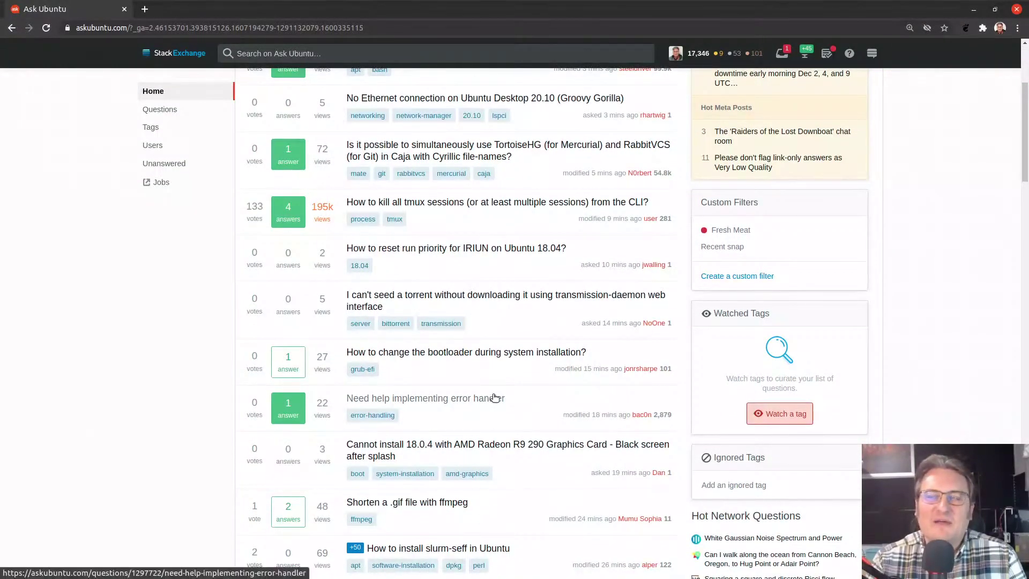
scroll(494, 397, "up", 4)
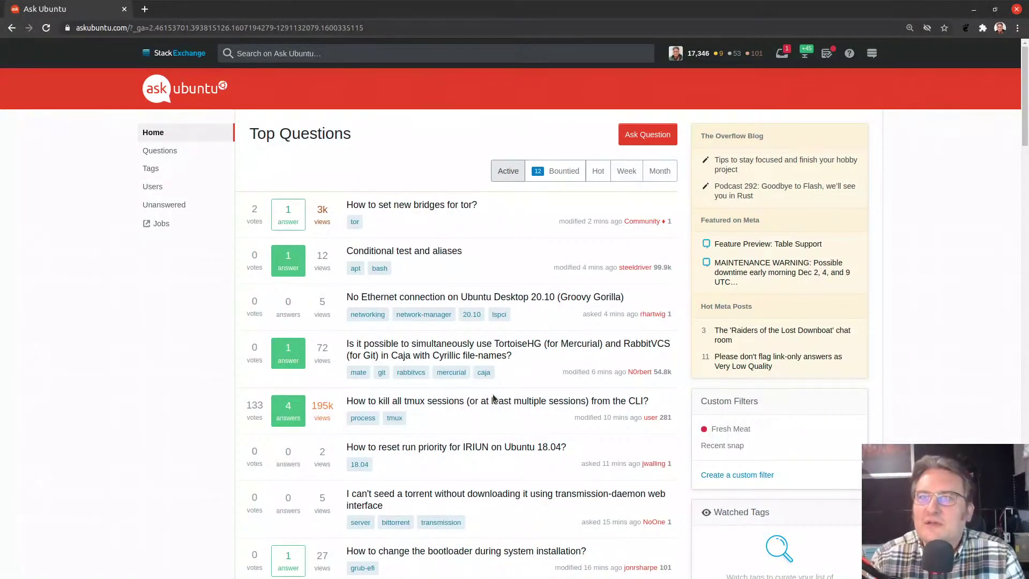
left_click(601, 171)
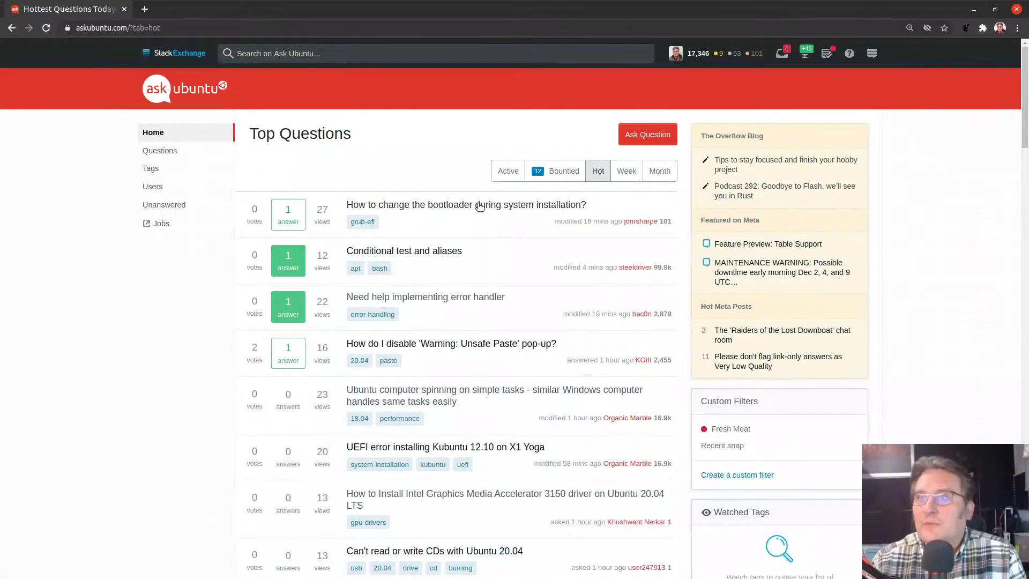
scroll(470, 231, "down", 5)
scroll(470, 230, "down", 3)
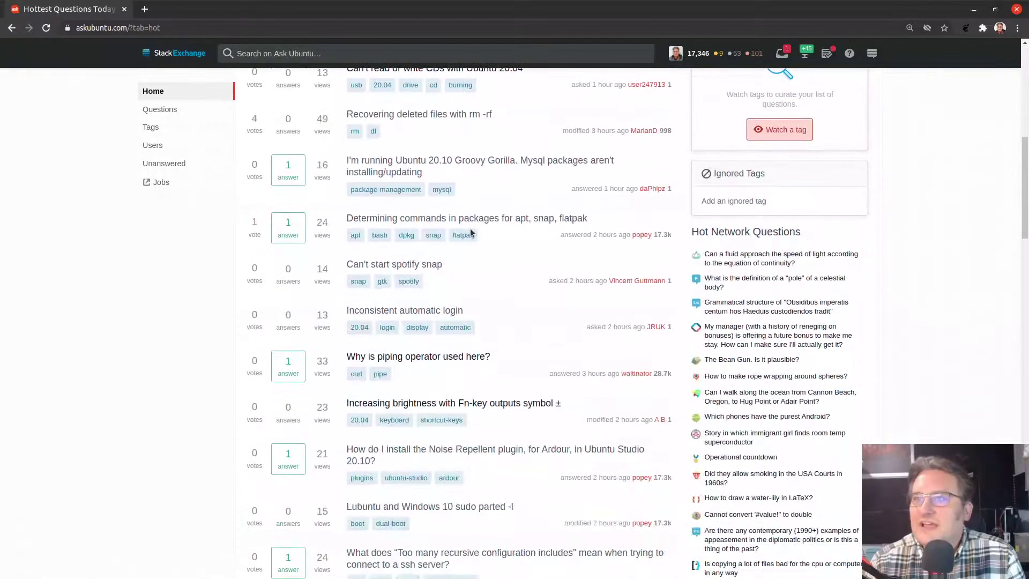
left_click(390, 172)
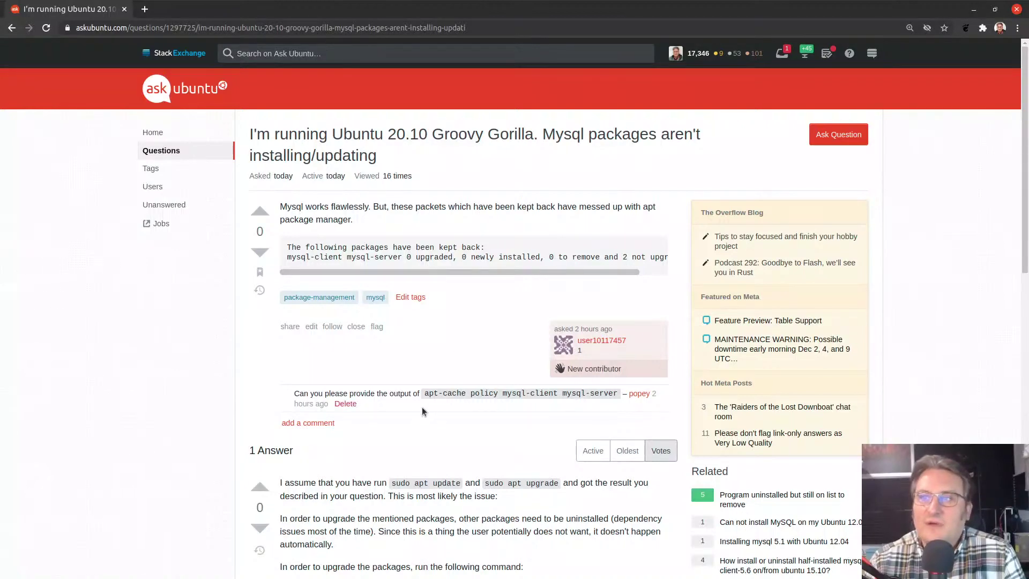
- Read the MySQL question with its comment and answer, and return to the Ask Ubuntu home page
scroll(147, 409, "down", 4)
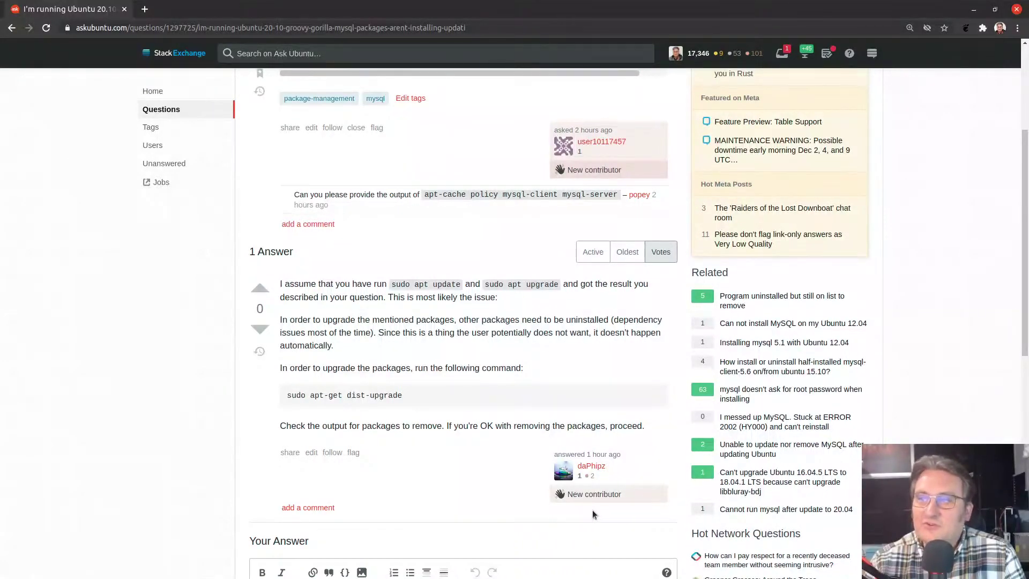
scroll(488, 359, "up", 4)
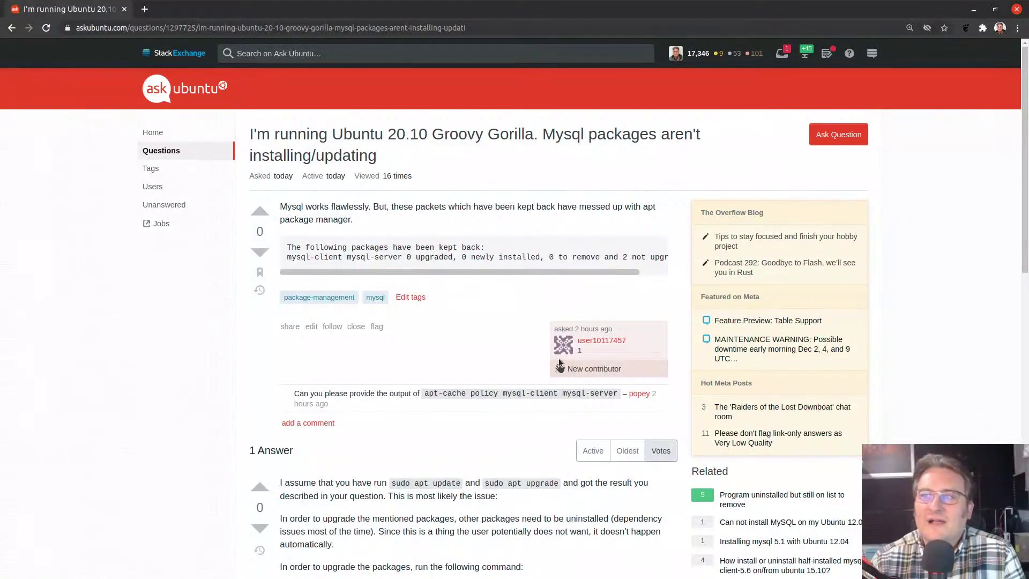
scroll(474, 481, "down", 3)
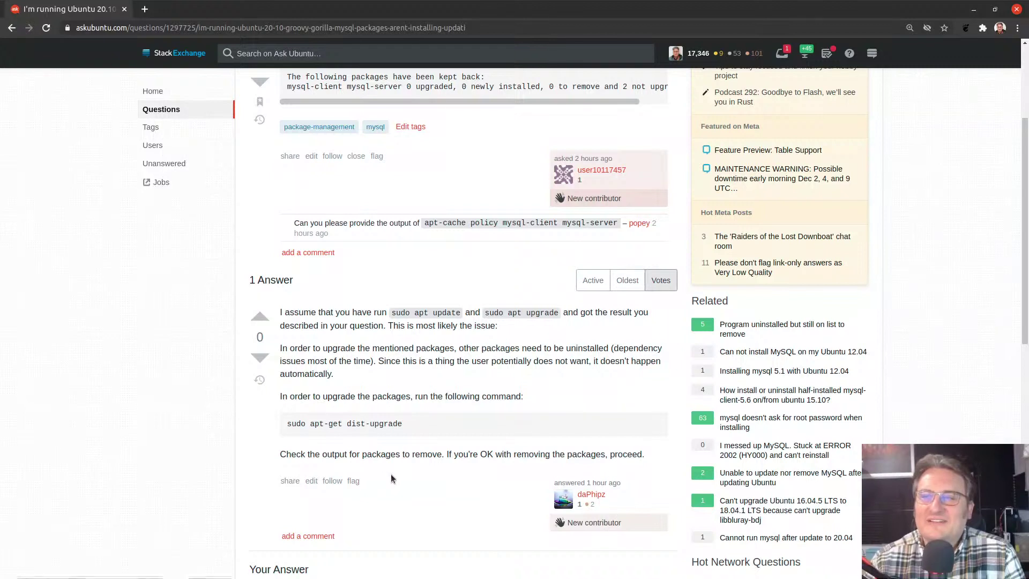
scroll(391, 473, "up", 3)
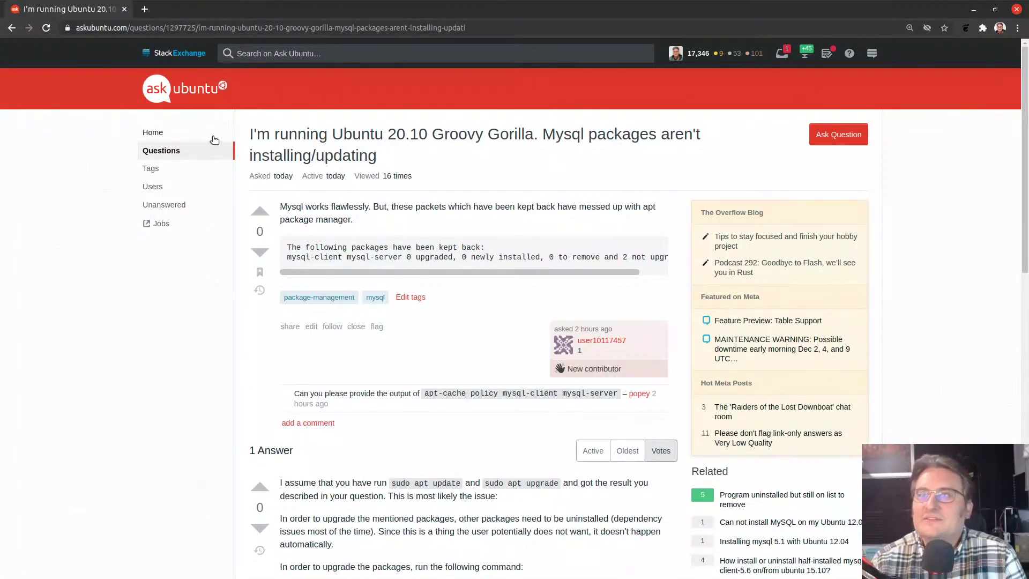
left_click(172, 90)
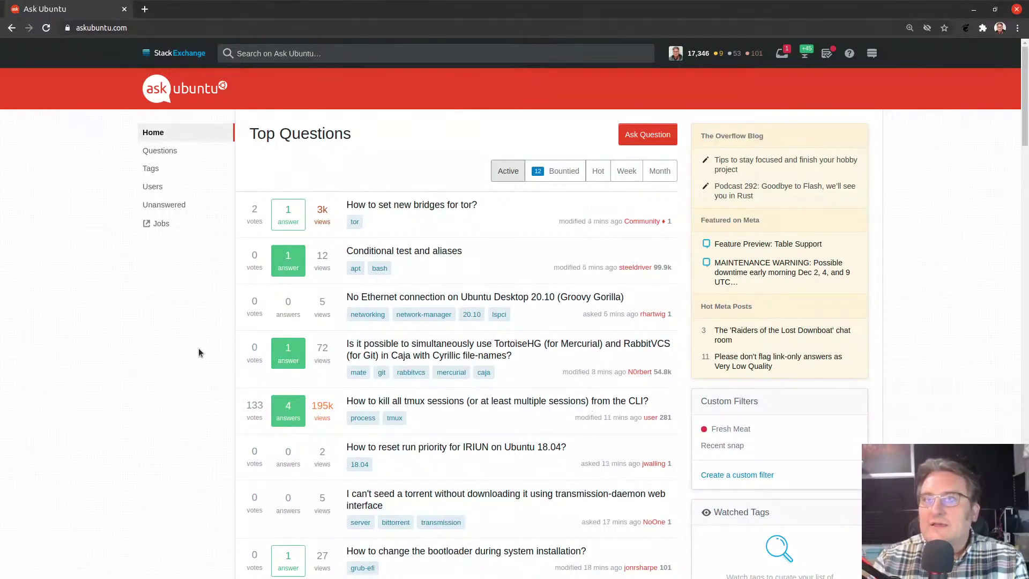
- Open linuxquestions.org in a new browser tab
key("ctrl+t")
type("linuxqu")
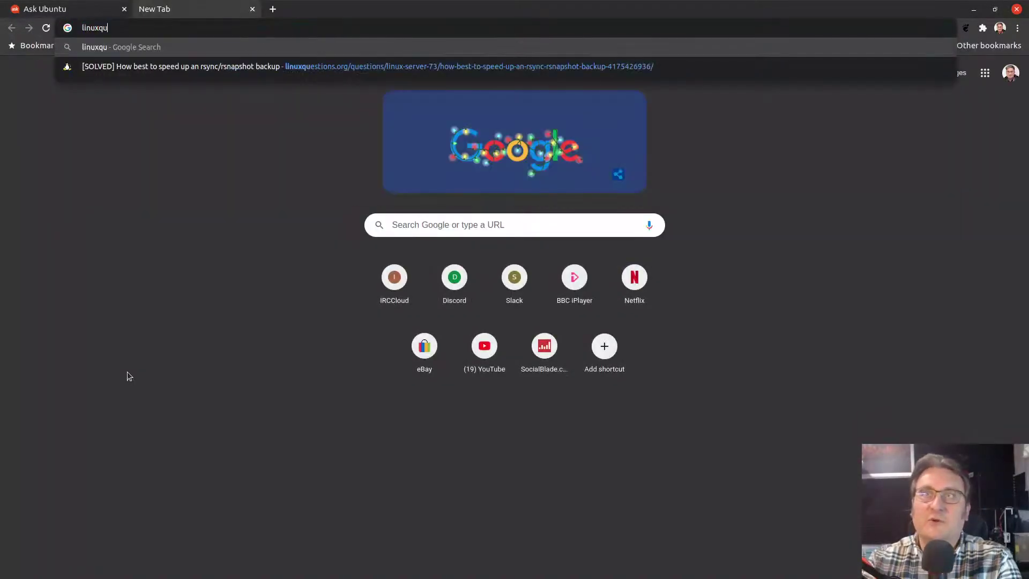
type("estions.org")
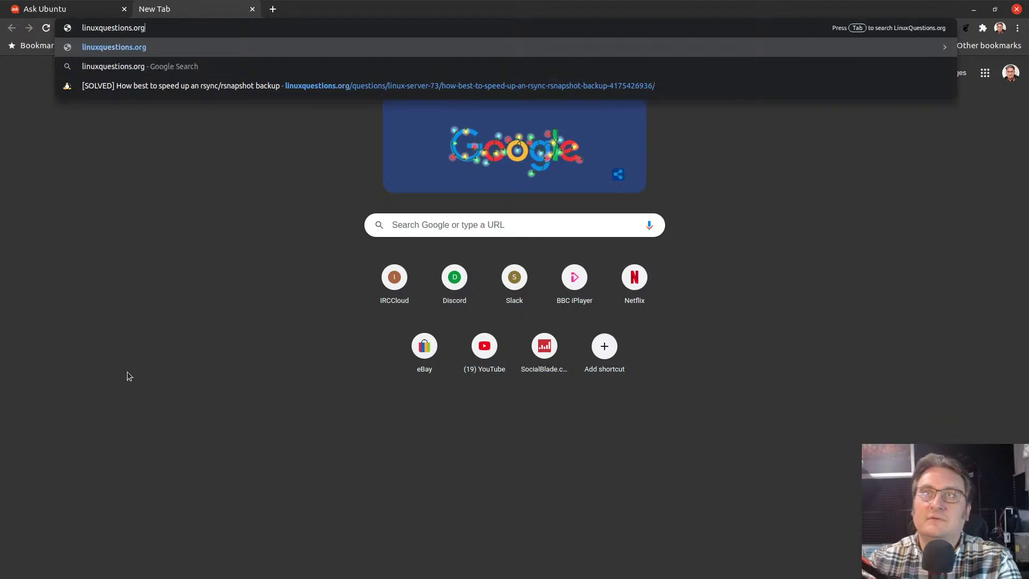
key("Return")
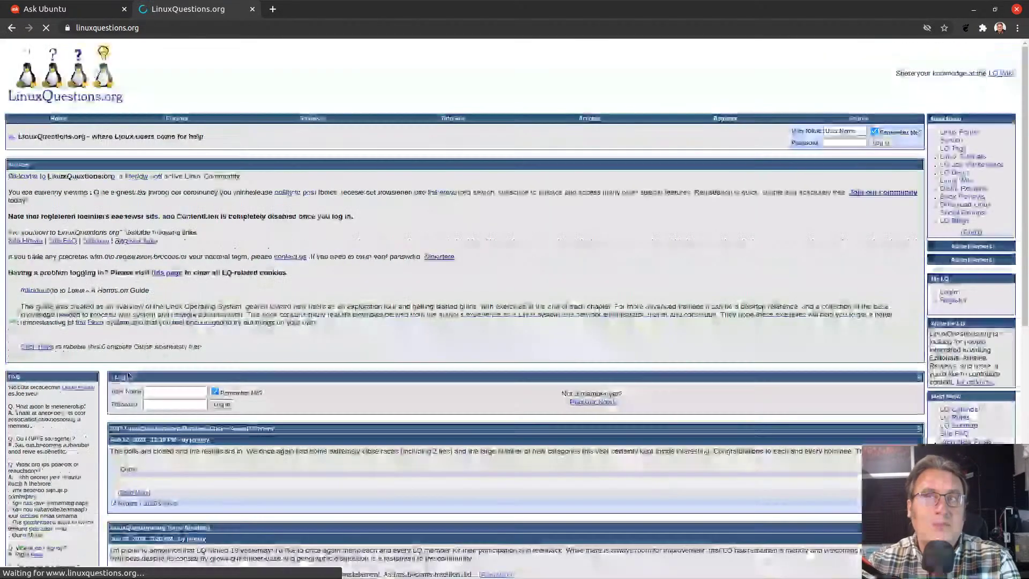
- View ubuntuforums.org in another new tab, and close both forum pages to return to Ask Ubuntu
key("ctrl+t")
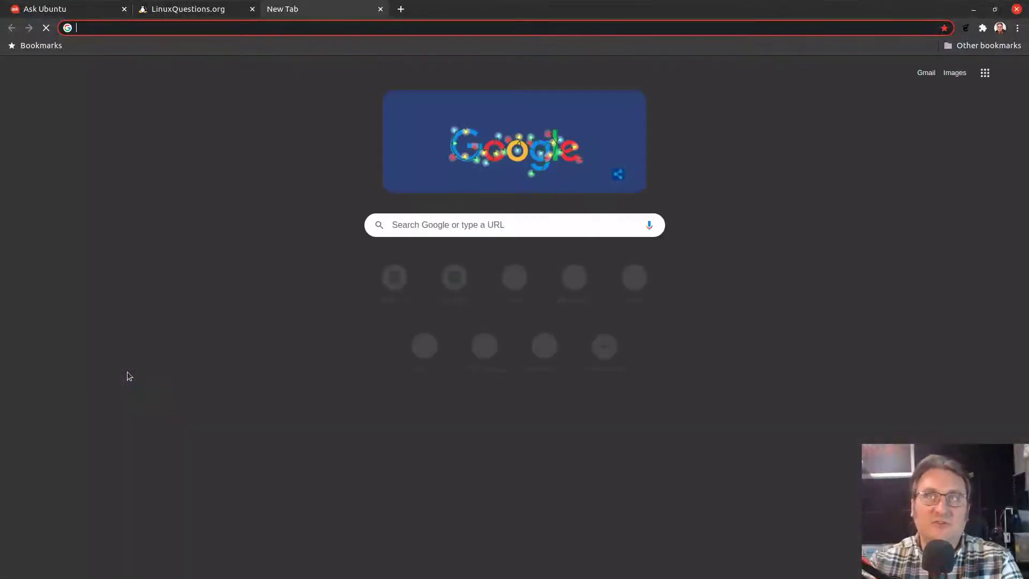
type("ubuntuforums.org")
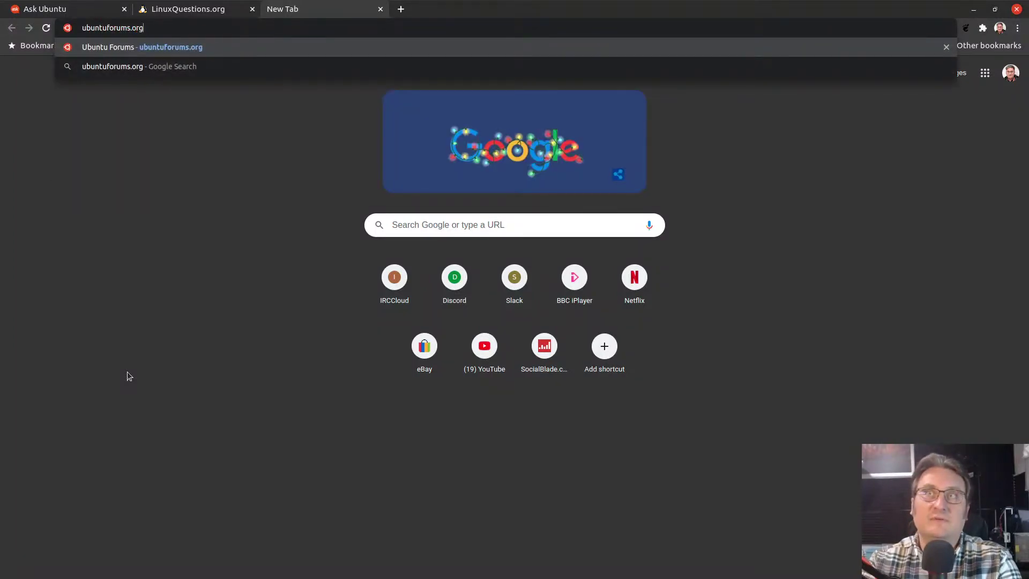
key("Return")
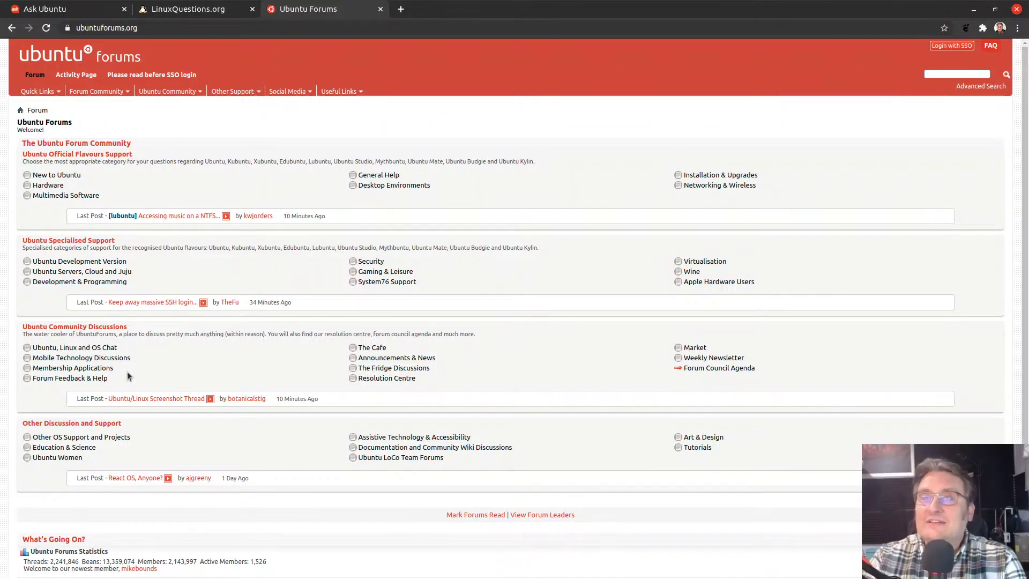
key("ctrl+w")
key("ctrl+w")
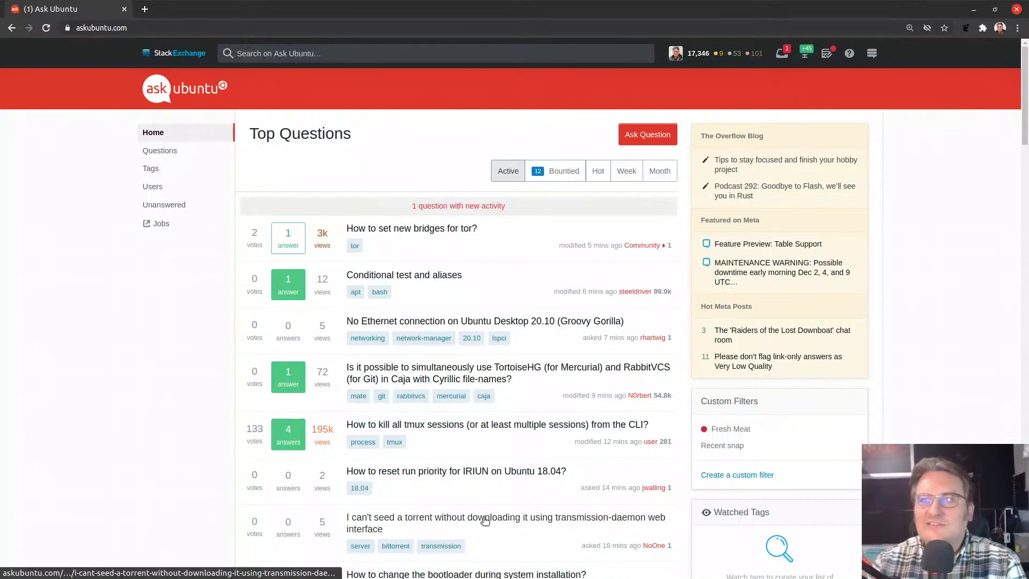
- Load the new activity in the Top Questions list and open the signed-in account's own profile page
left_click(481, 207)
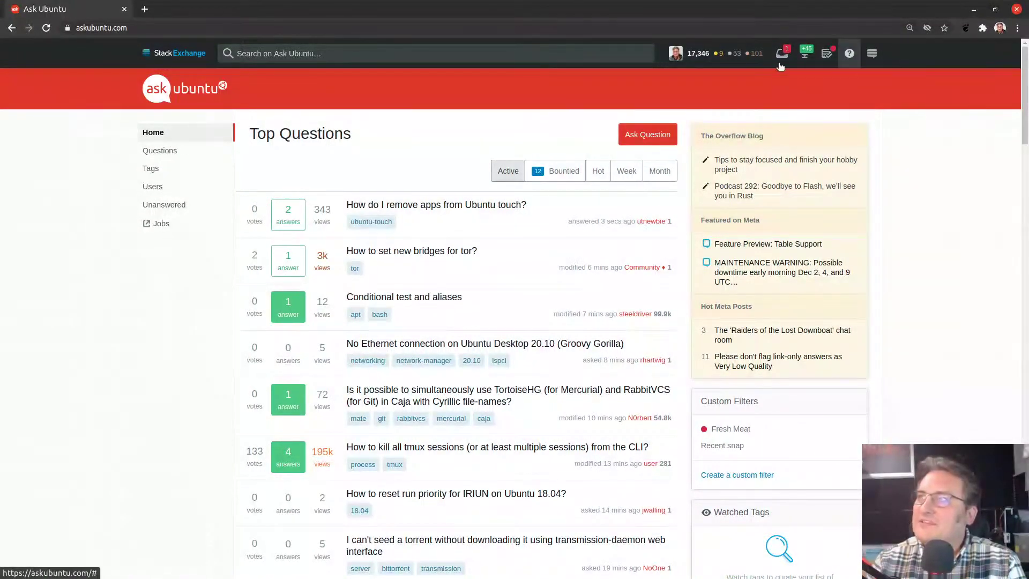
left_click(694, 60)
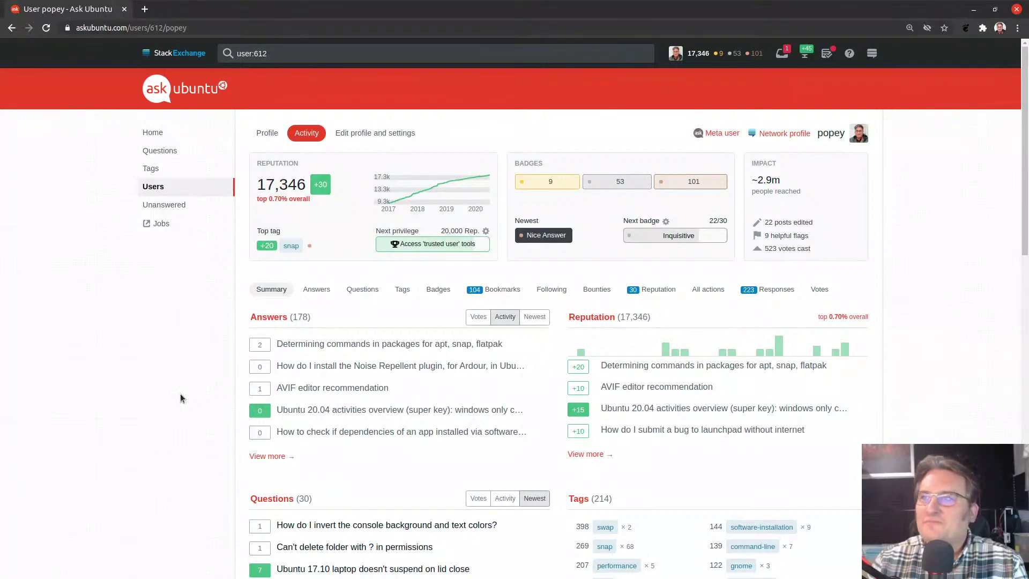
- Review the profile's answers, questions, bookmarks, badges and impact figures, and return to the Ask Ubuntu home page
scroll(175, 404, "down", 4)
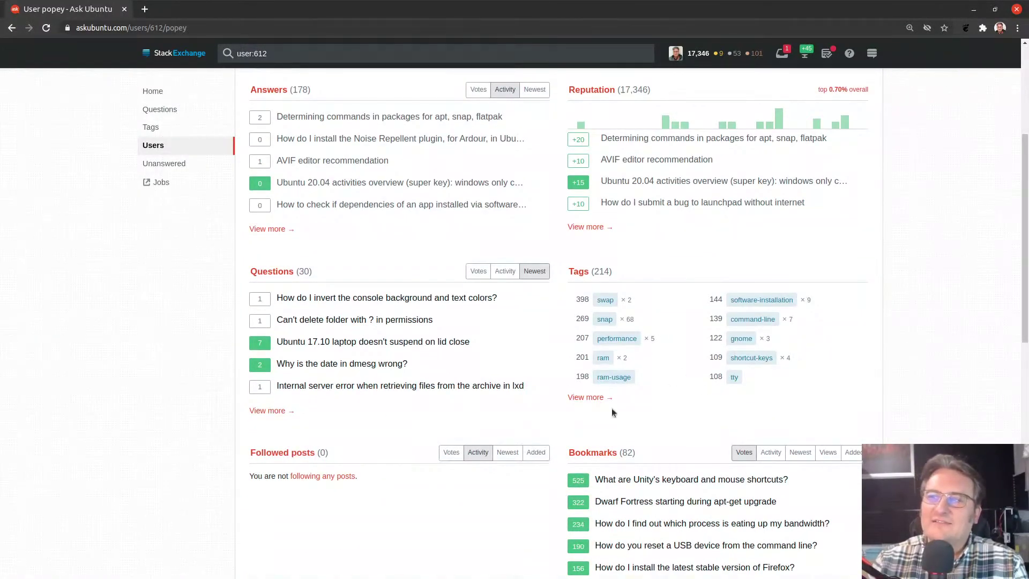
scroll(648, 438, "down", 3)
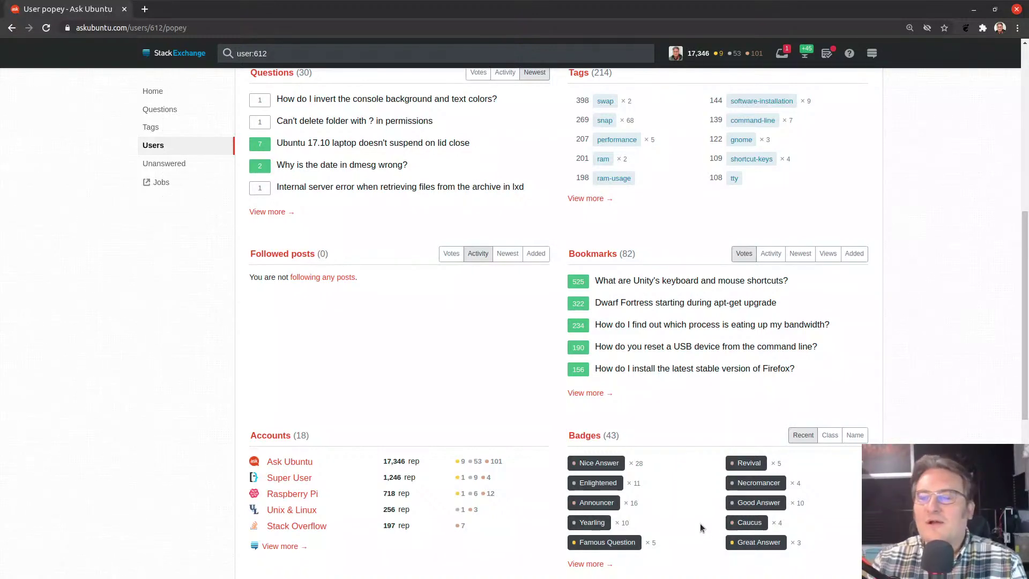
scroll(700, 523, "up", 6)
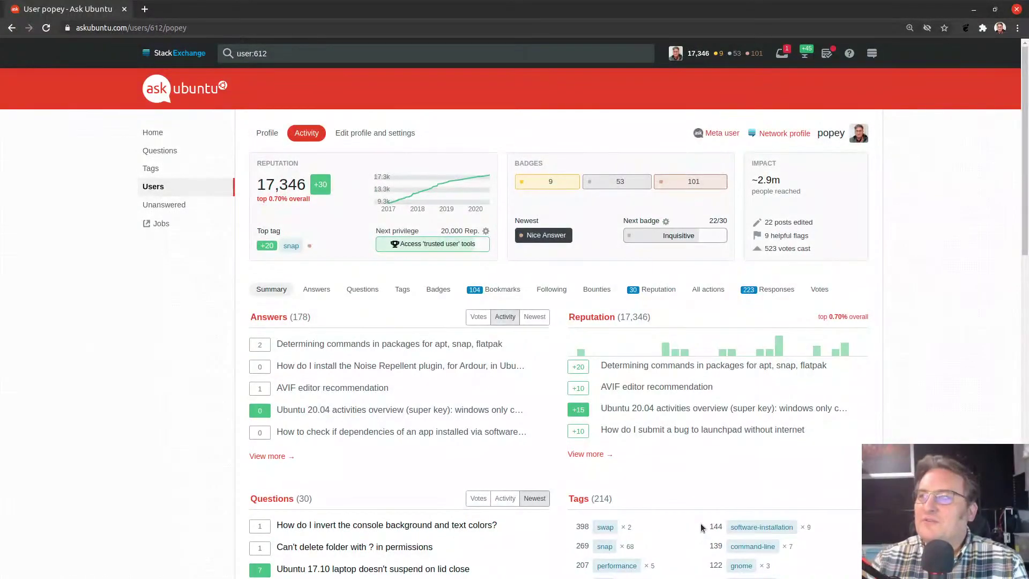
mouse_move(771, 190)
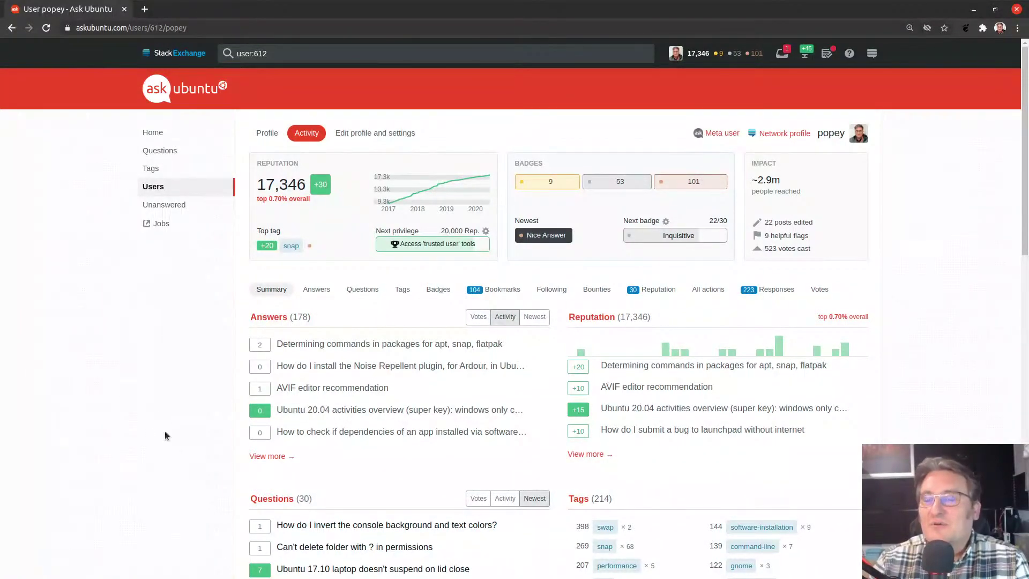
left_click(153, 132)
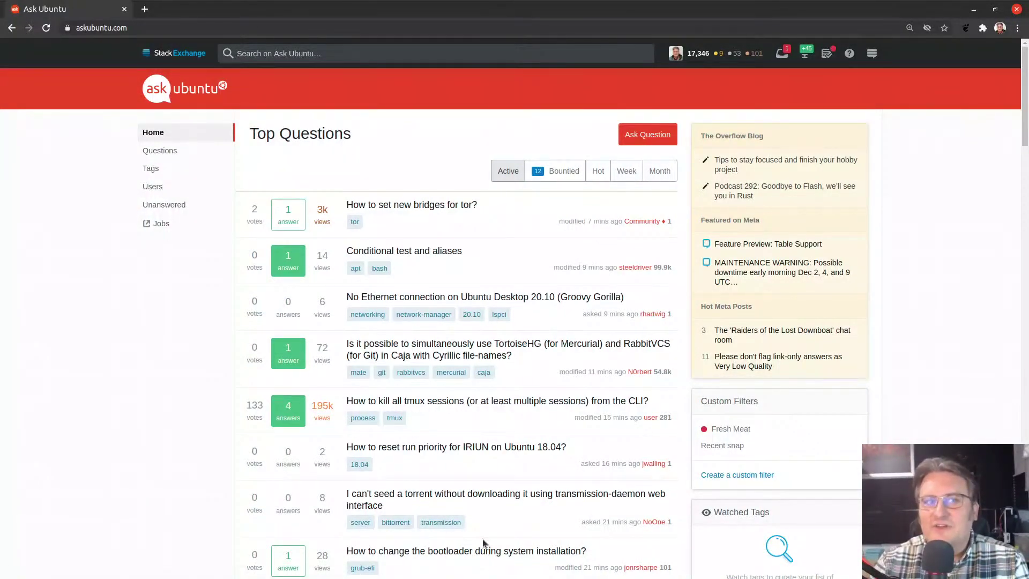
- Open the newest inbox comment and read the "Desktop installer crashes near end of installation" question with its comment thread
left_click(783, 55)
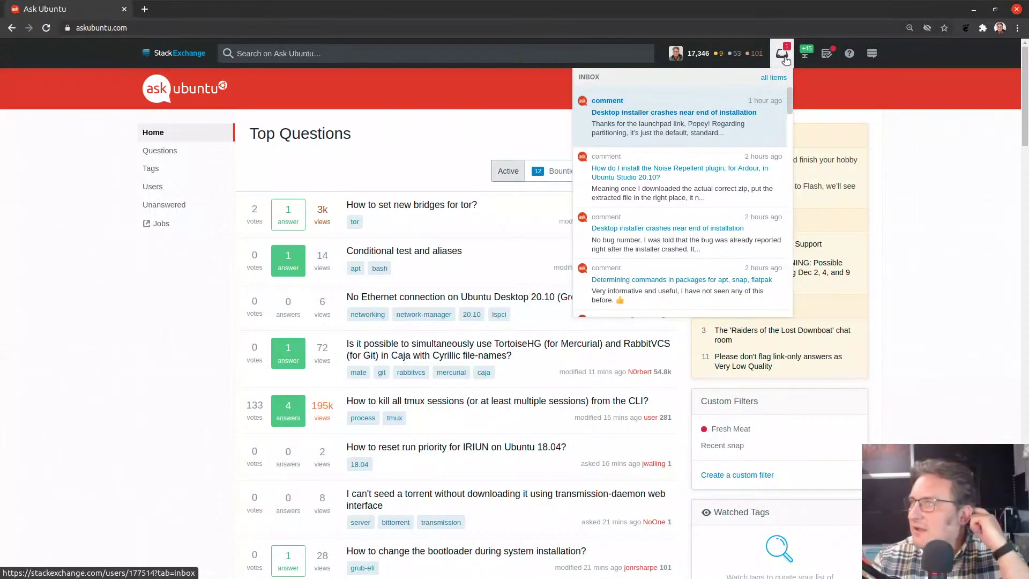
left_click(647, 123)
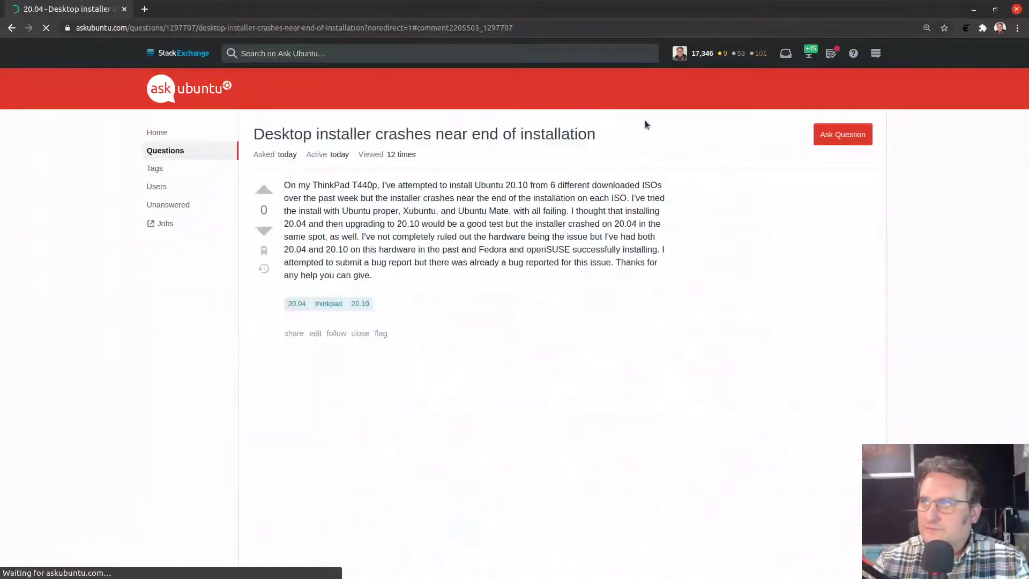
scroll(611, 97, "up", 5)
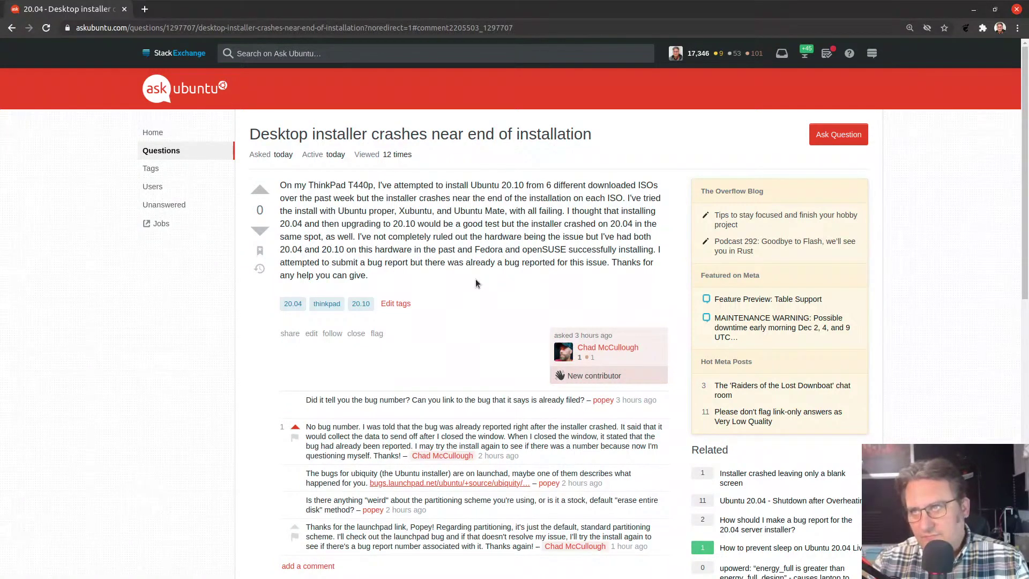
scroll(471, 294, "down", 2)
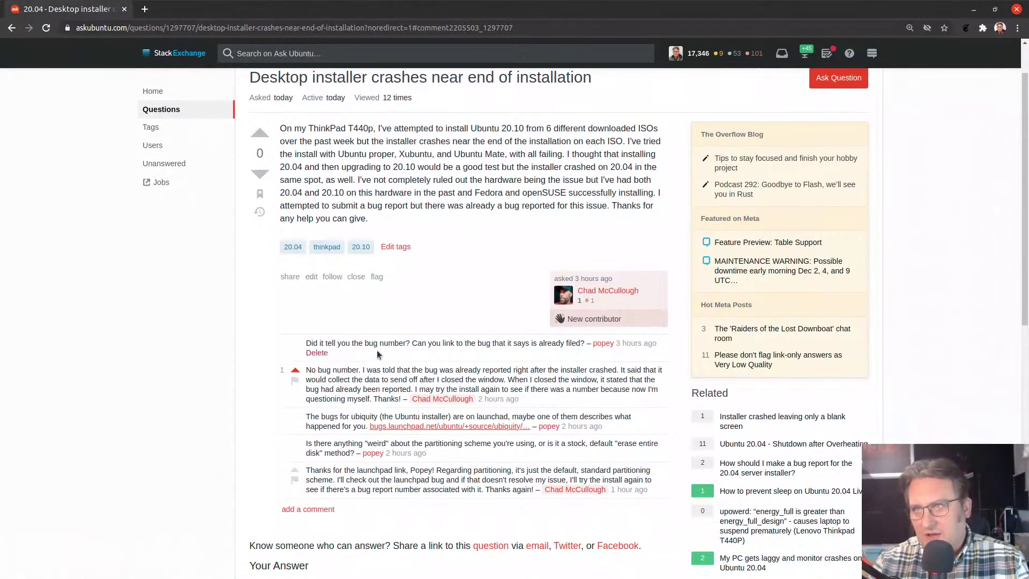
scroll(349, 472, "down", 1)
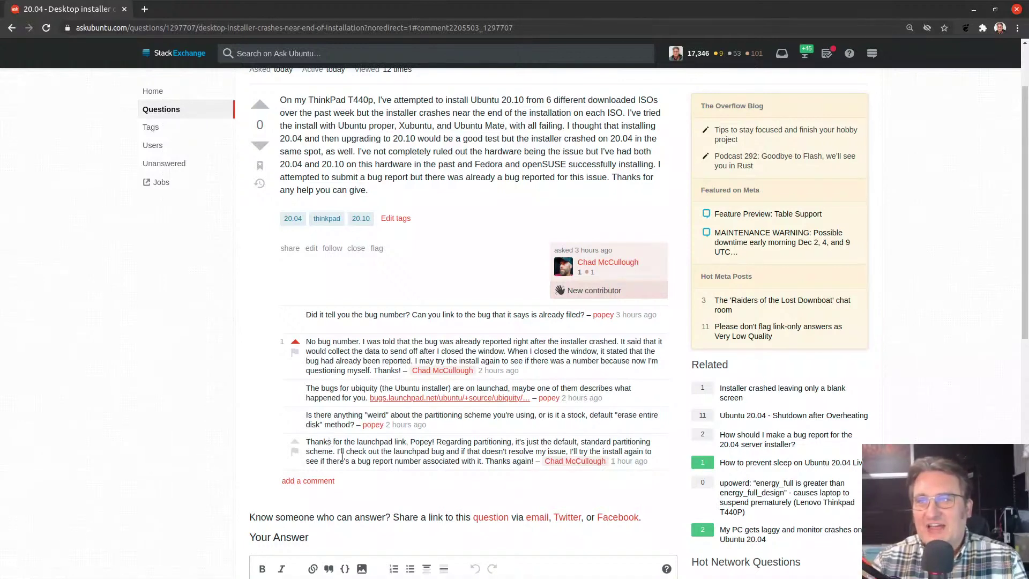
mouse_move(595, 291)
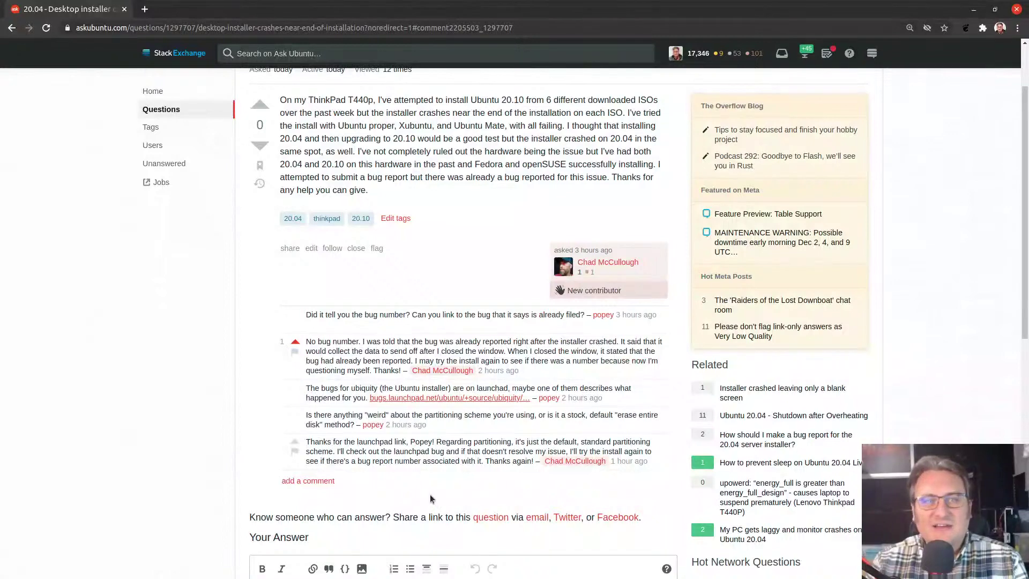
scroll(430, 496, "up", 3)
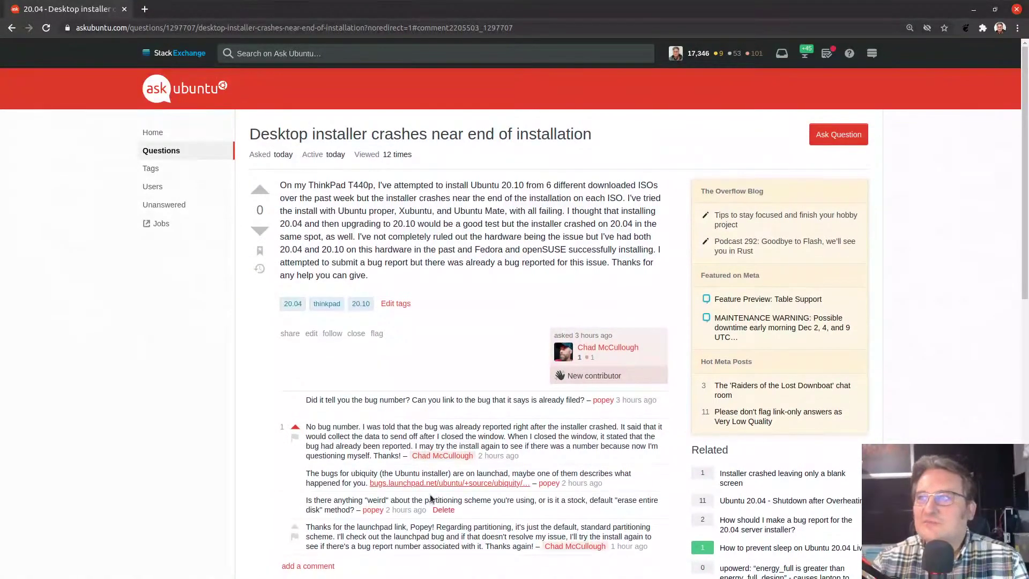
scroll(429, 494, "down", 2)
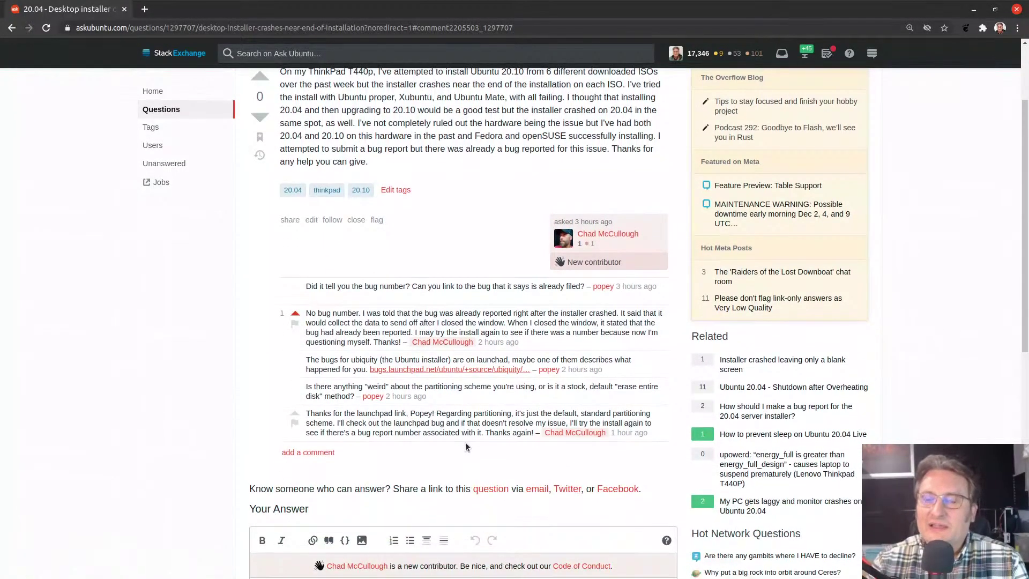
- View the Launchpad ubiquity bug list linked in the comments in a separate tab, close it, and return to the Ask Ubuntu home page
middle_click(468, 373)
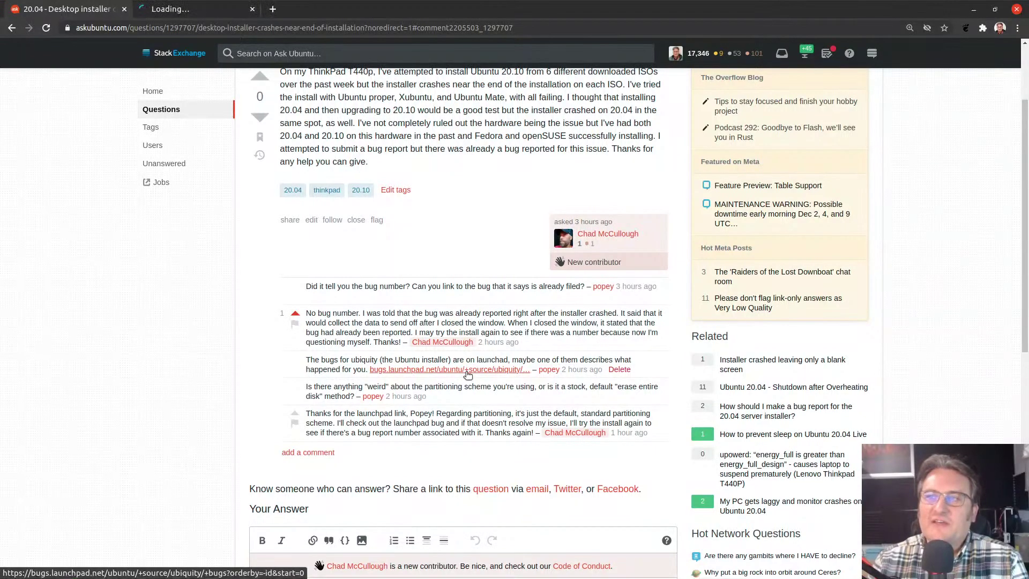
left_click(206, 11)
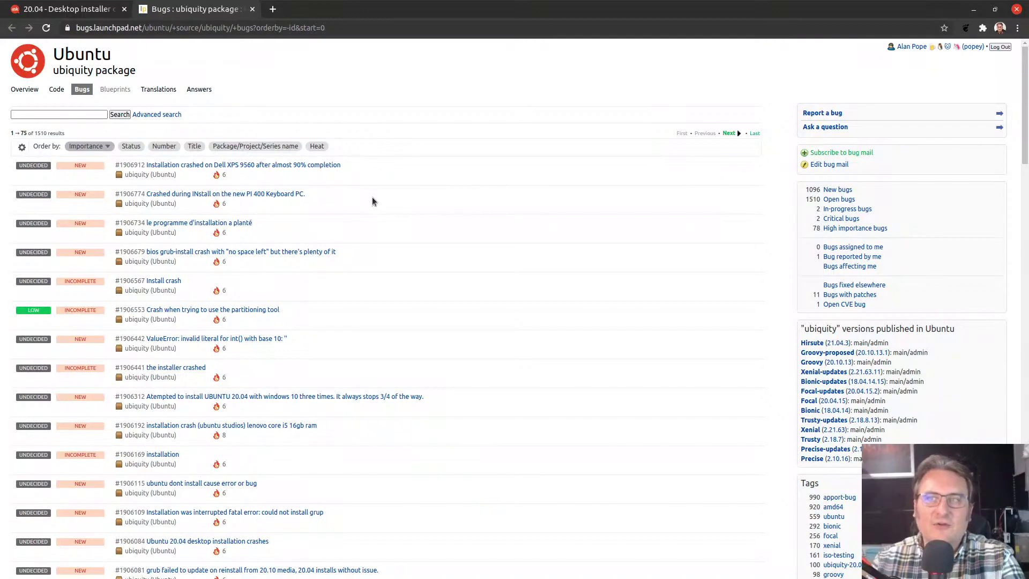
key("ctrl+w")
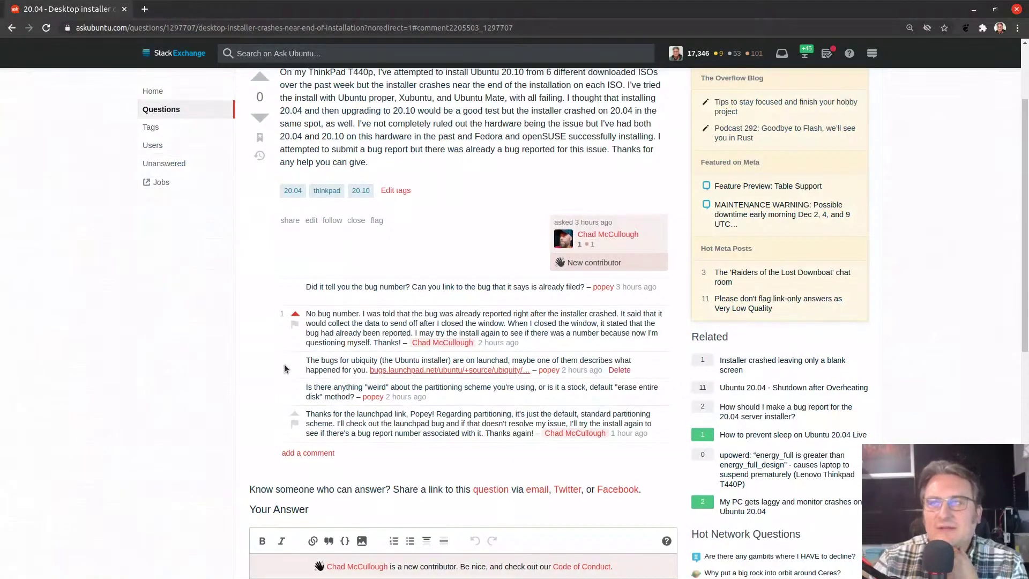
scroll(284, 366, "up", 3)
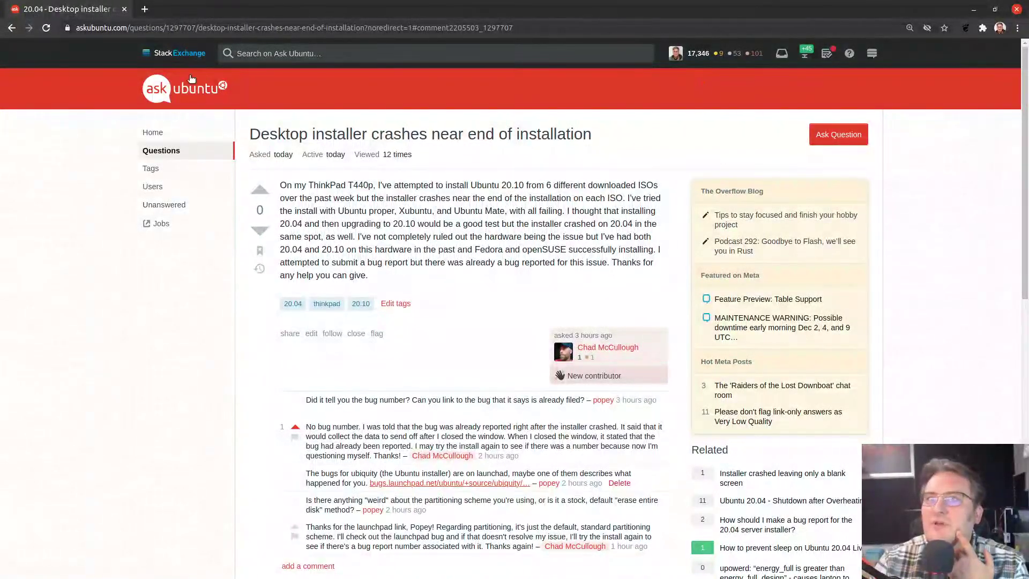
left_click(178, 93)
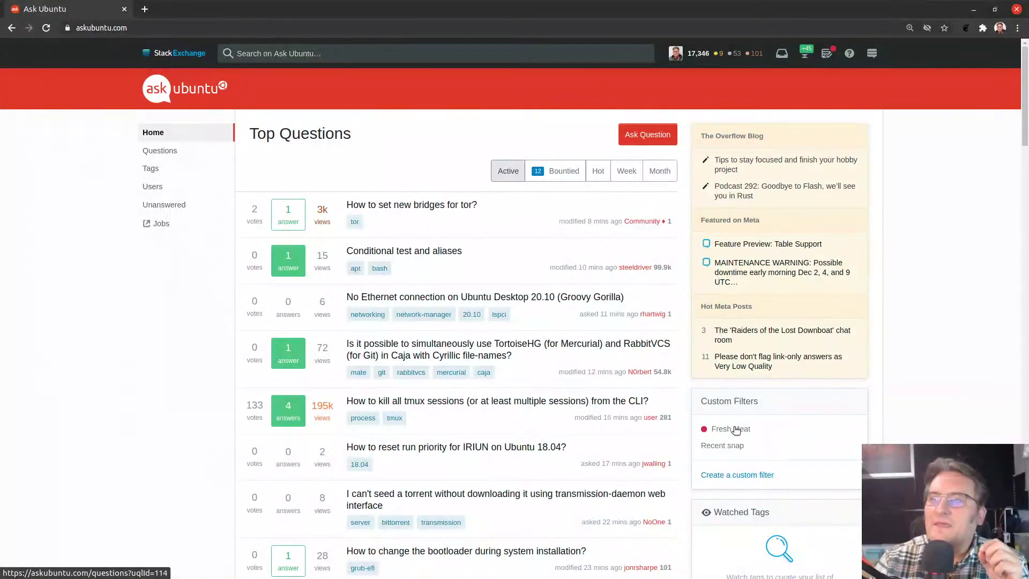
- Look at the options for creating a custom filter, and show the questions matched by the saved Fresh Meat filter
left_click(725, 474)
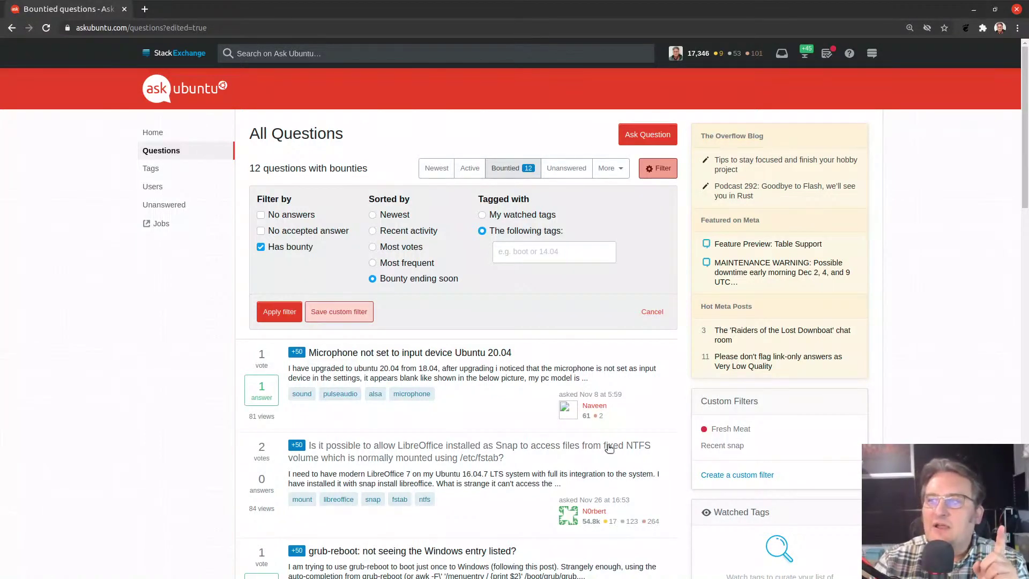
left_click(730, 429)
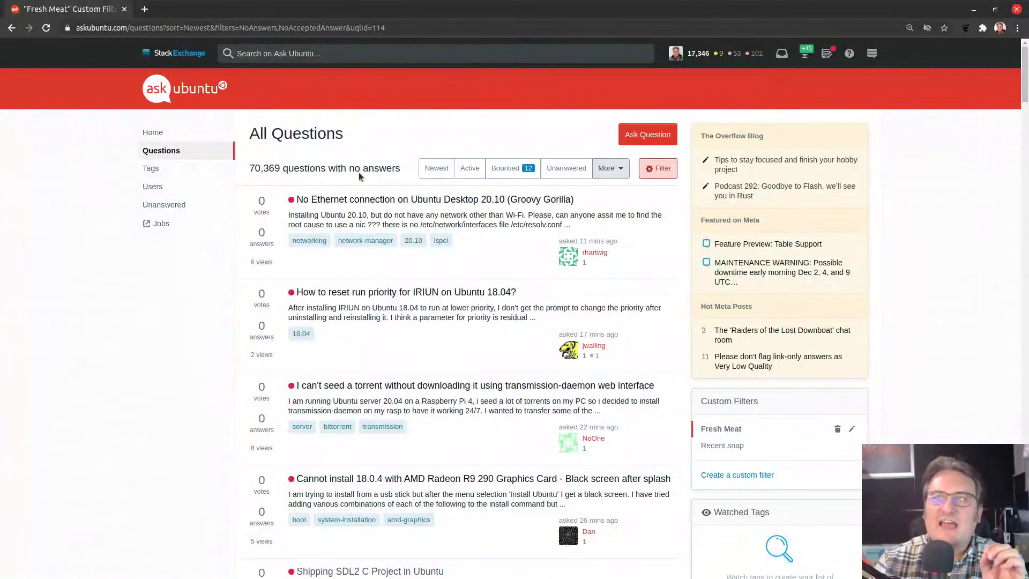
left_click_drag(348, 168, 408, 177)
left_click(384, 181)
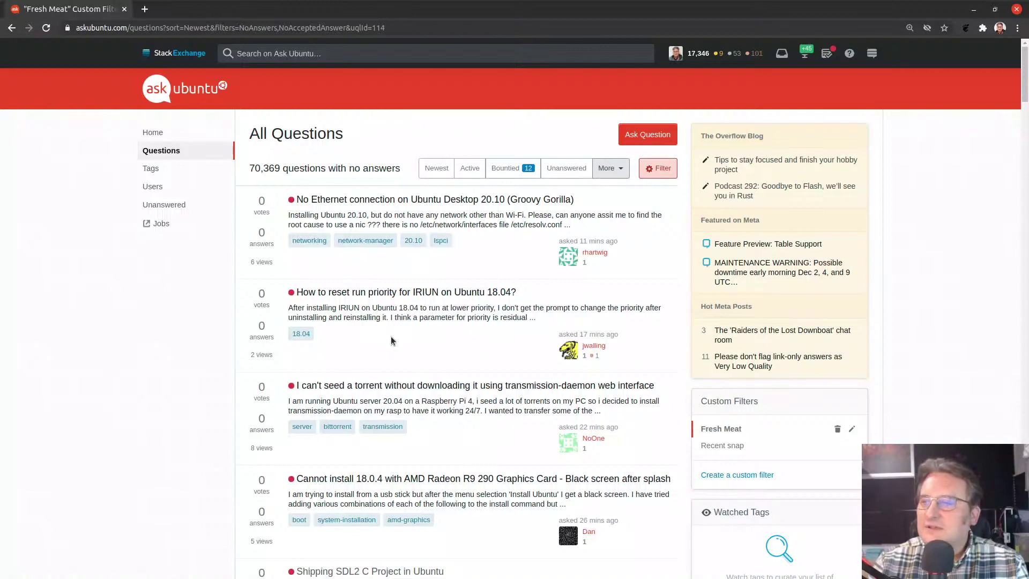
- Apply the saved Recent snap filter and browse the unanswered questions tagged snap
left_click(717, 447)
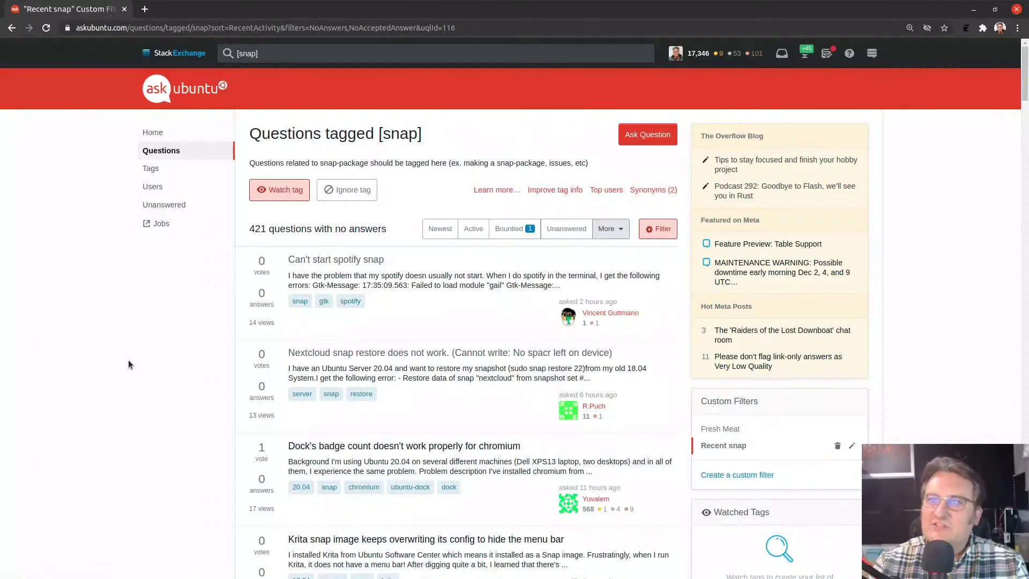
mouse_move(301, 307)
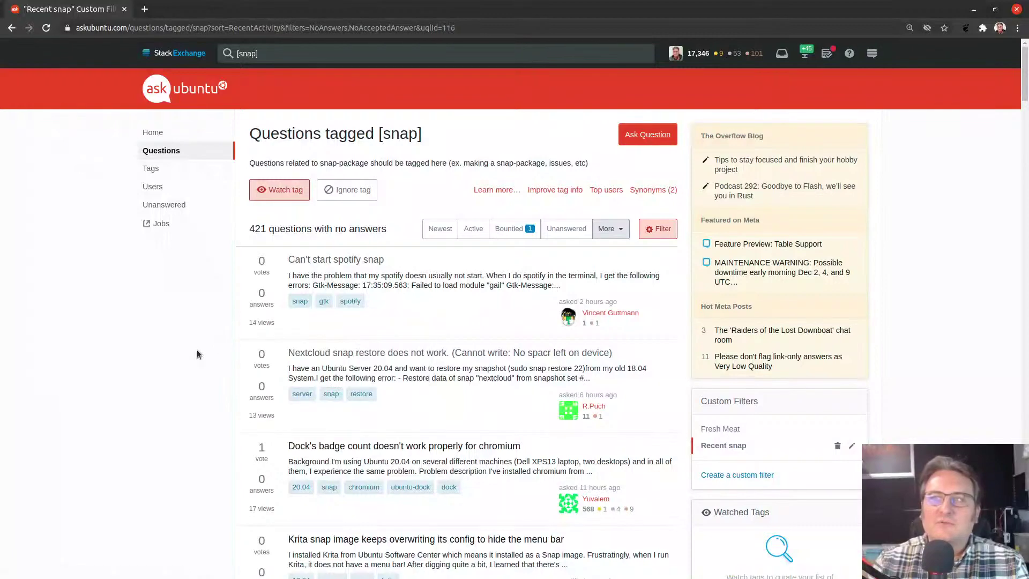
scroll(197, 354, "down", 5)
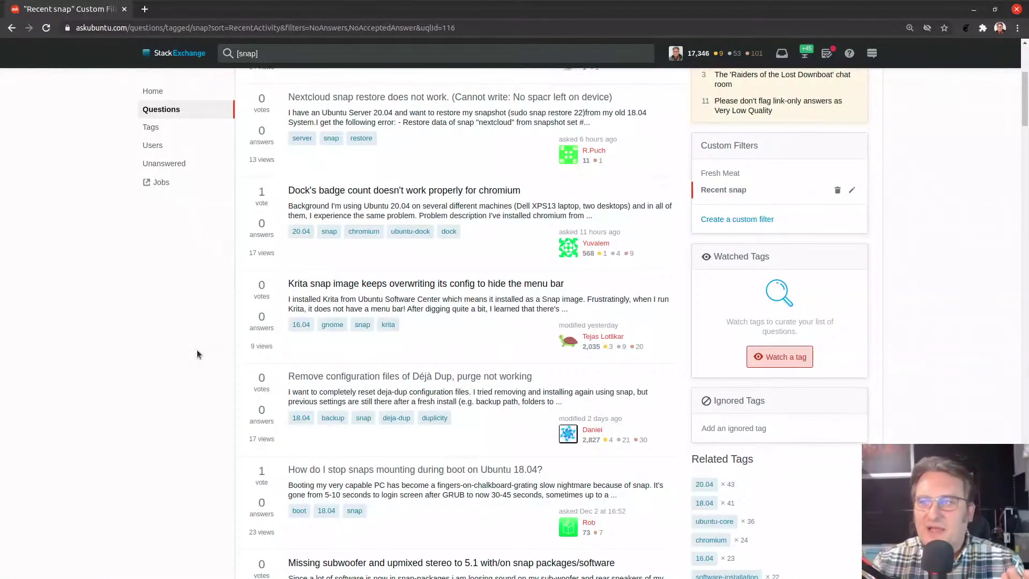
scroll(196, 350, "down", 2)
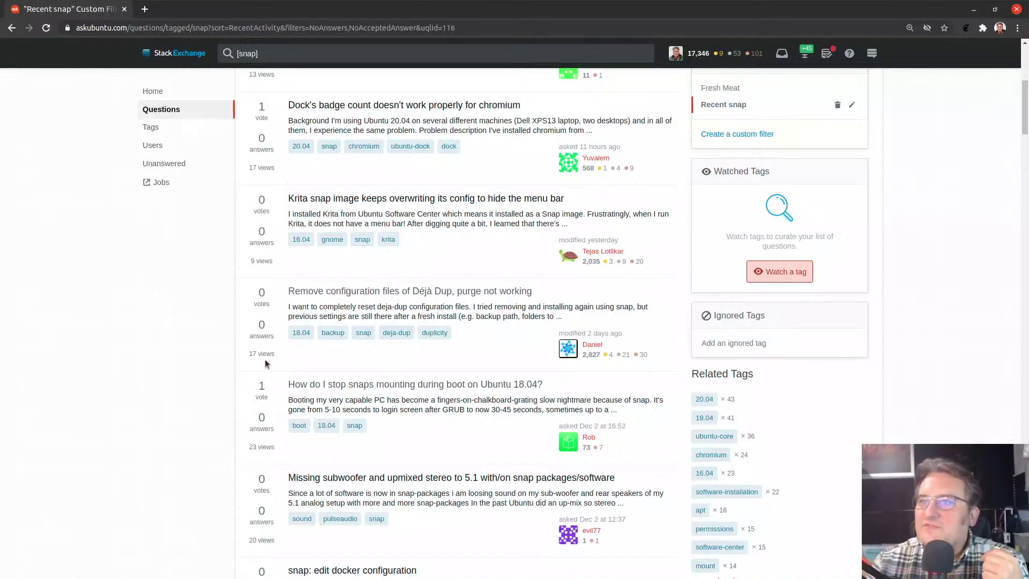
- Open the "Remove configuration files of Déjà Dup, purge not working" question and read its snap remove and install commands
left_click(375, 292)
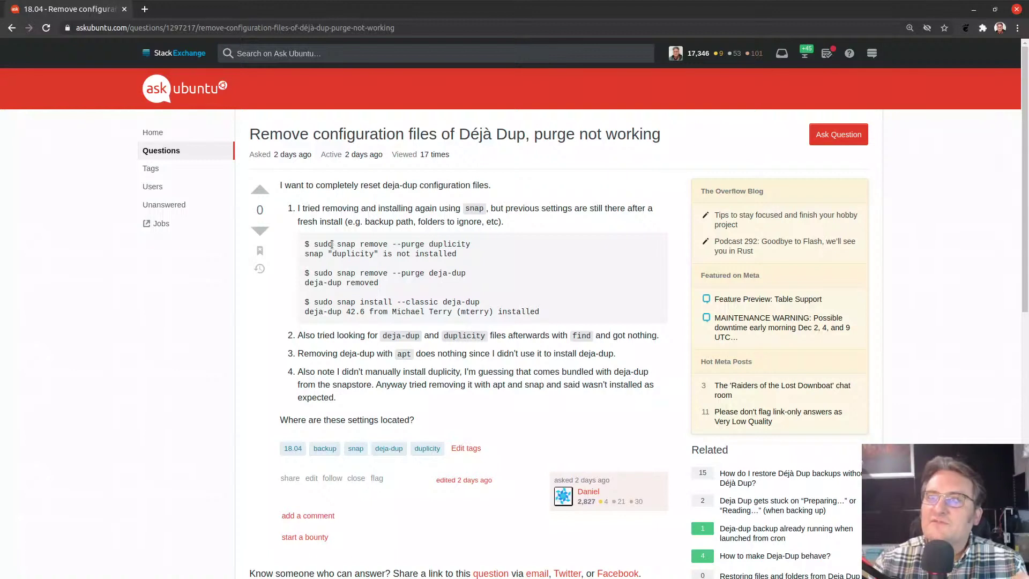
left_click_drag(397, 244, 431, 245)
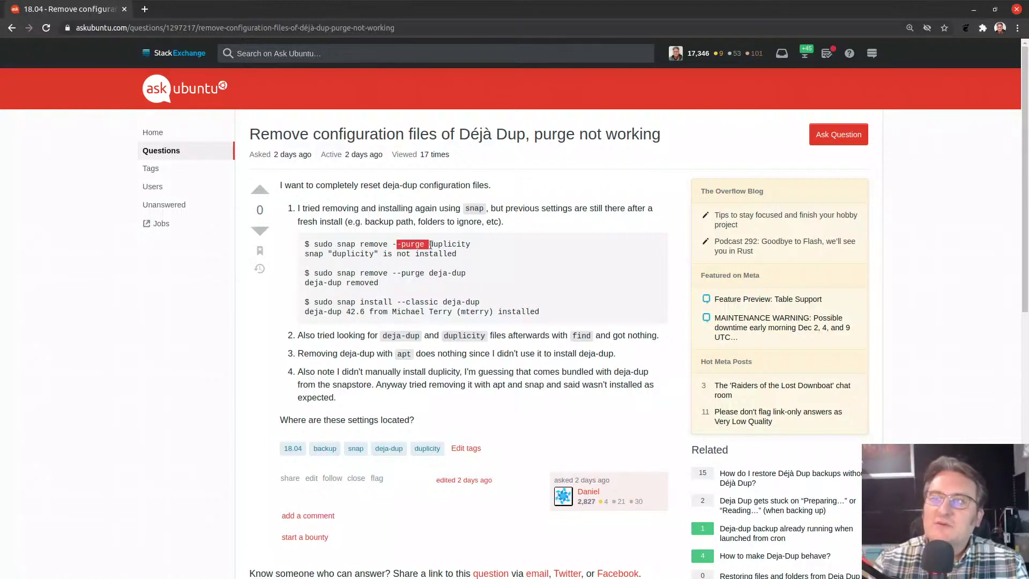
left_click(430, 245)
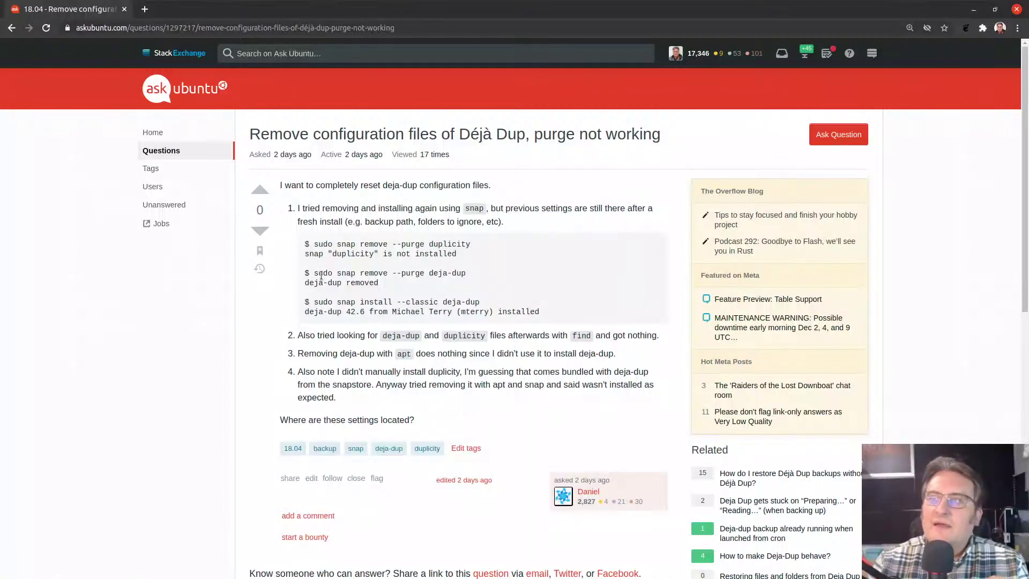
left_click_drag(318, 298, 437, 307)
left_click(438, 307)
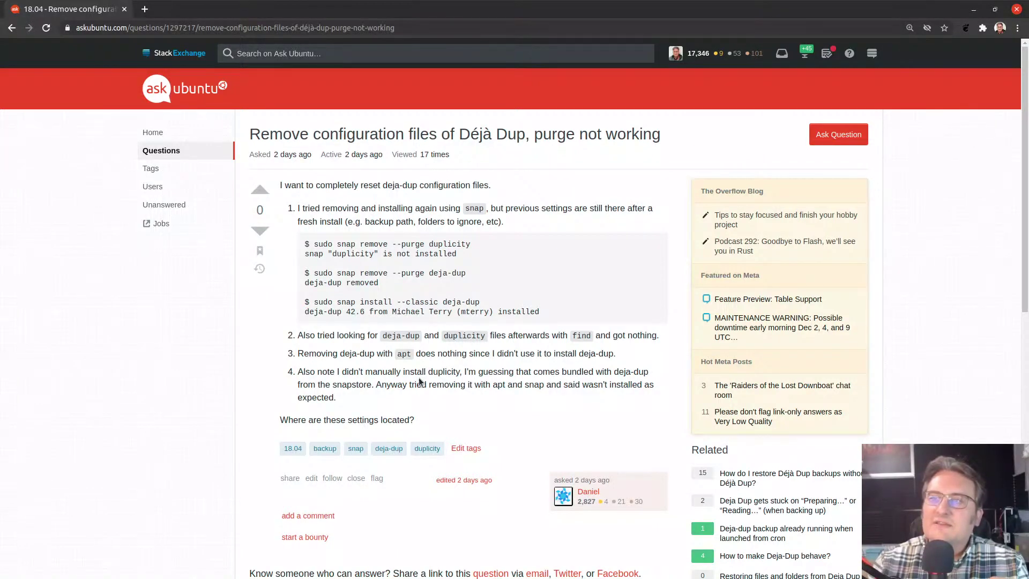
scroll(417, 382, "down", 1)
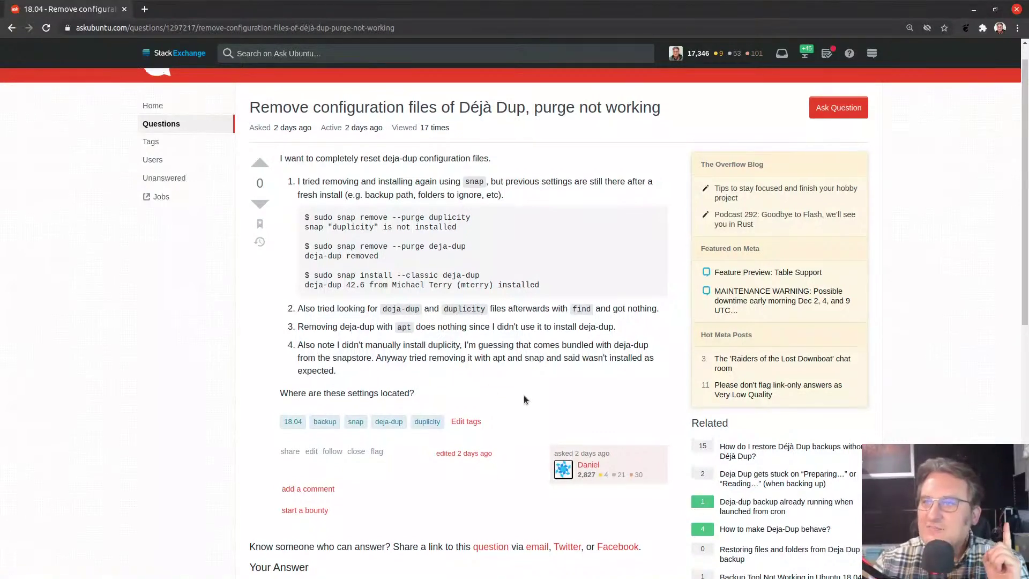
scroll(524, 400, "up", 1)
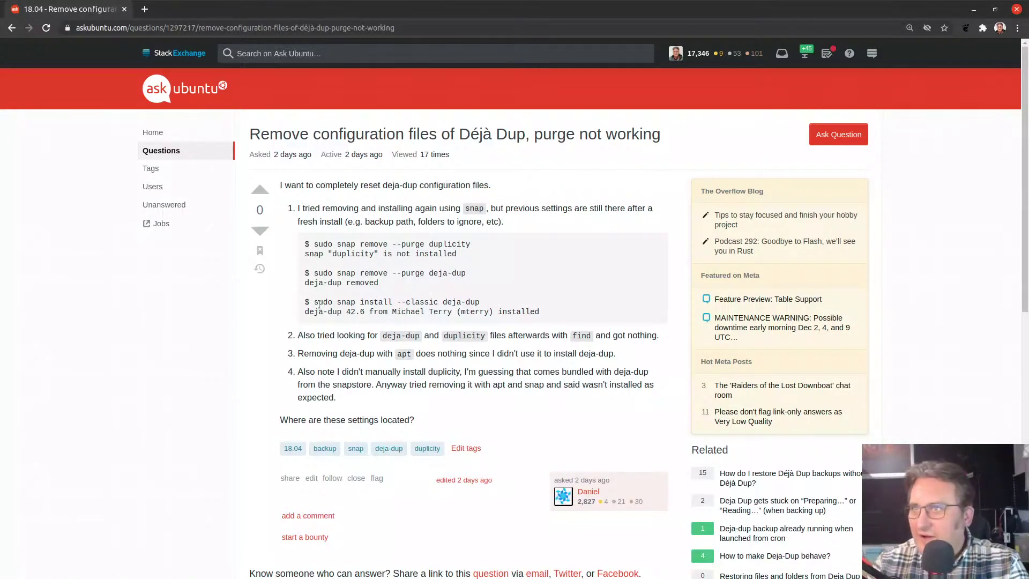
- Highlight the "--classic deja-dup" part of the snap install command to examine the classic option, and clear the selection
left_click_drag(481, 303, 394, 299)
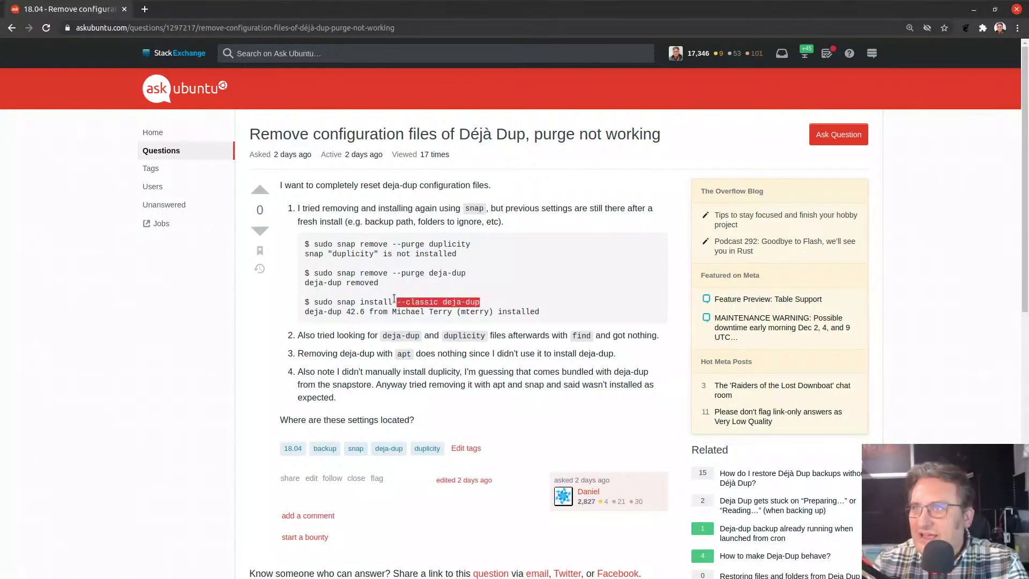
left_click(489, 305)
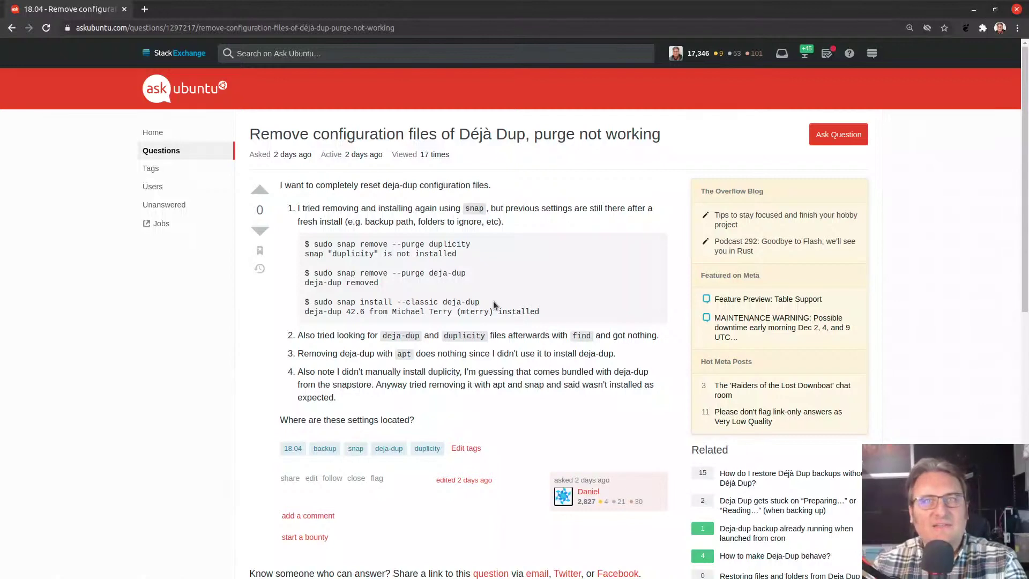
left_click_drag(486, 301, 396, 304)
left_click(441, 302)
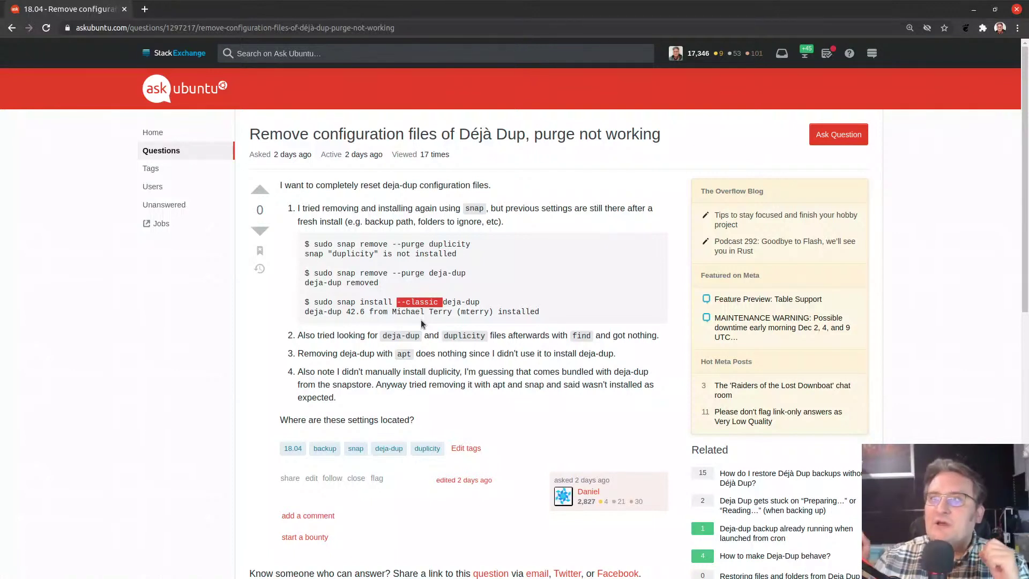
left_click(463, 302)
left_click_drag(504, 303, 394, 312)
left_click(395, 311)
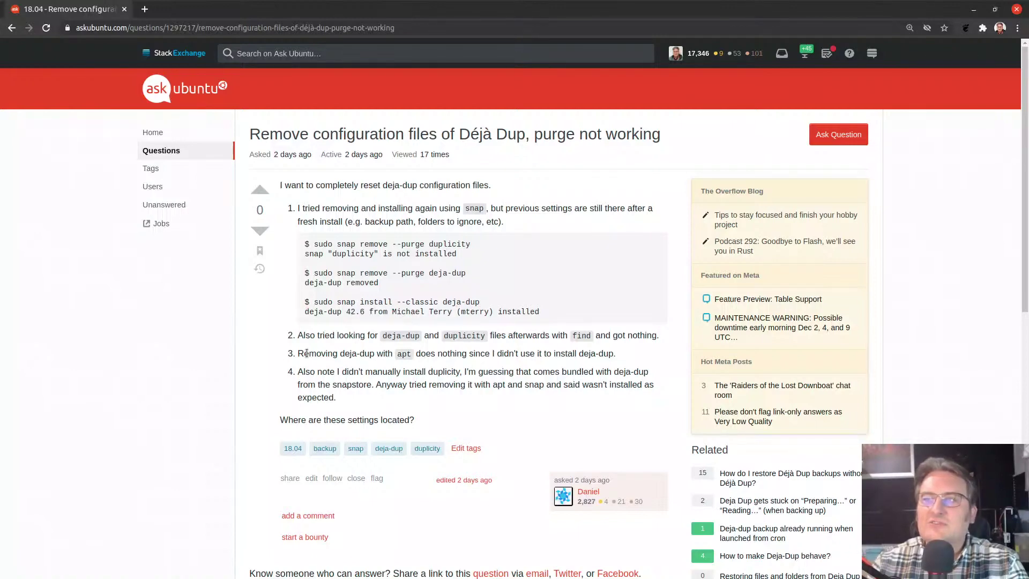
scroll(200, 374, "down", 3)
scroll(197, 372, "up", 3)
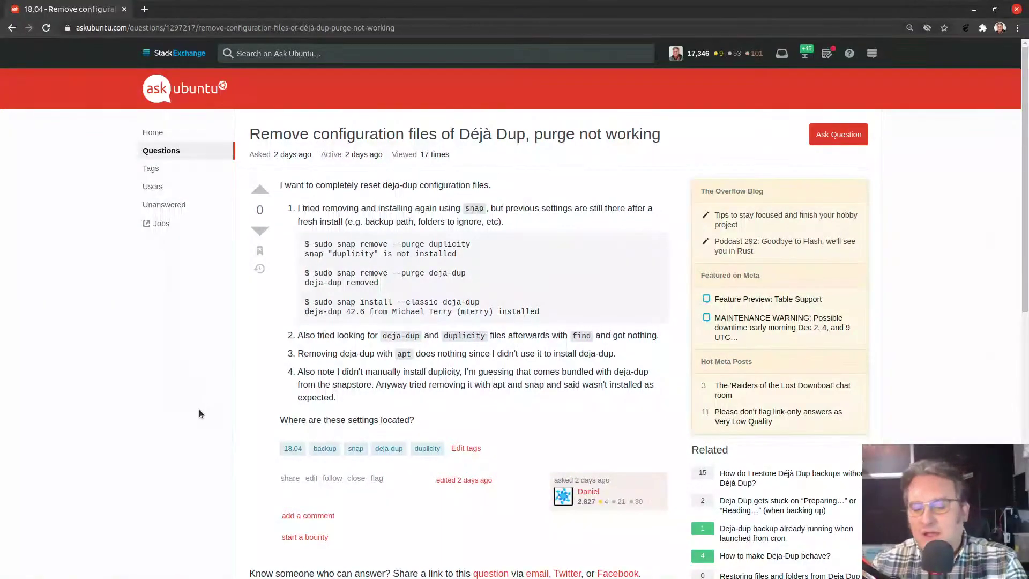
key("super")
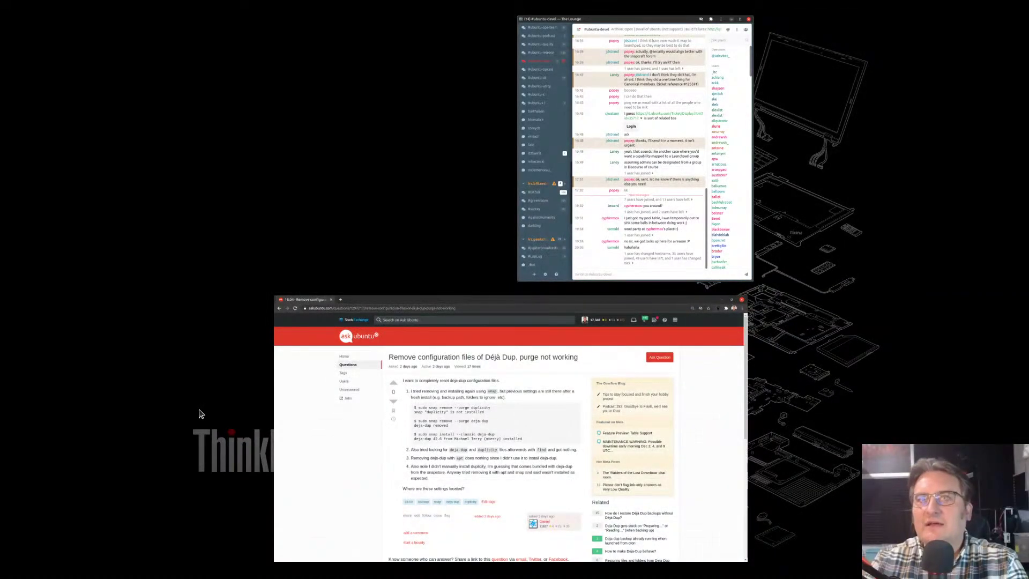
key("super")
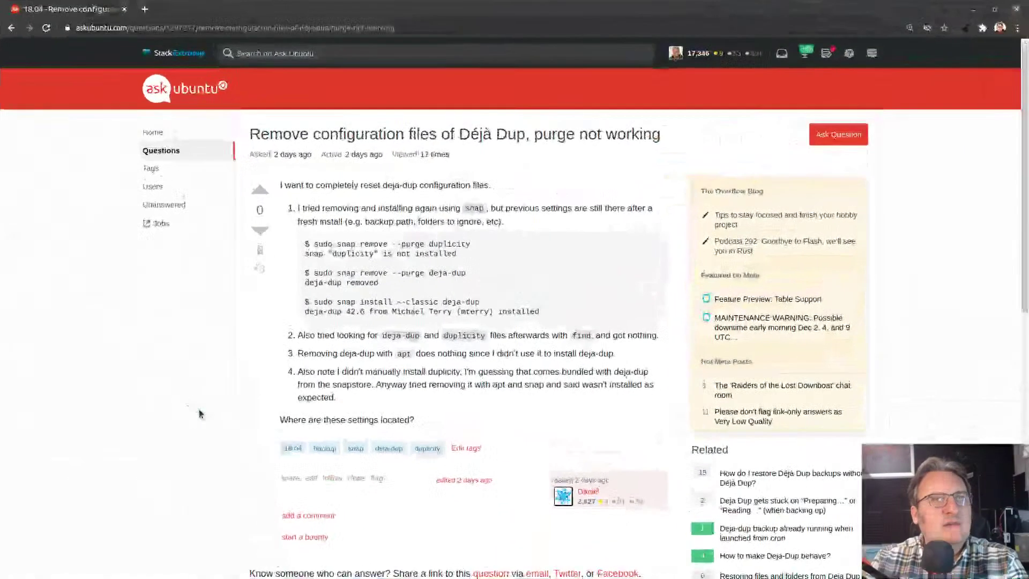
- Switch to dconf Editor and bring its calculator settings window to the front
key("alt+Tab")
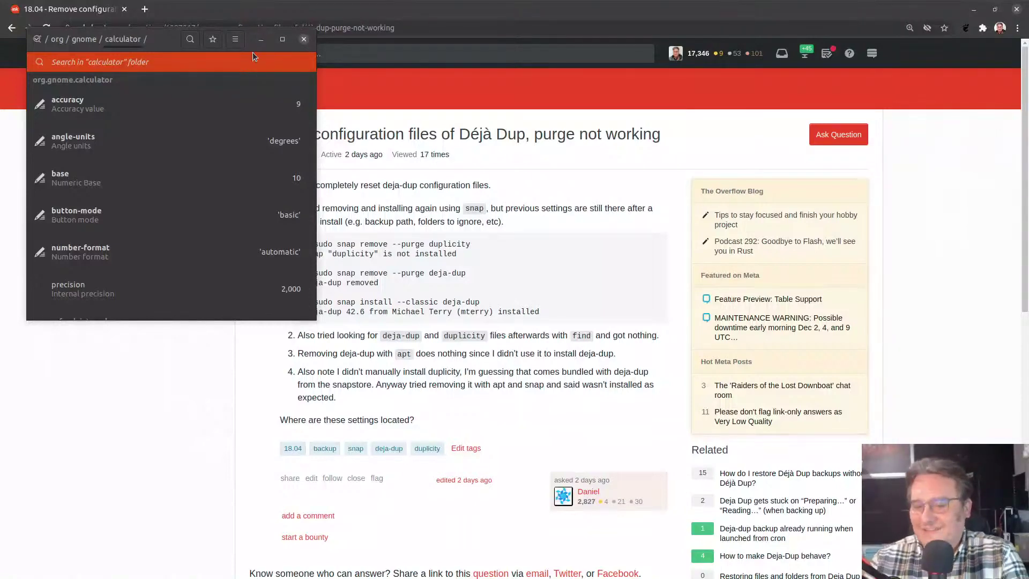
key("super")
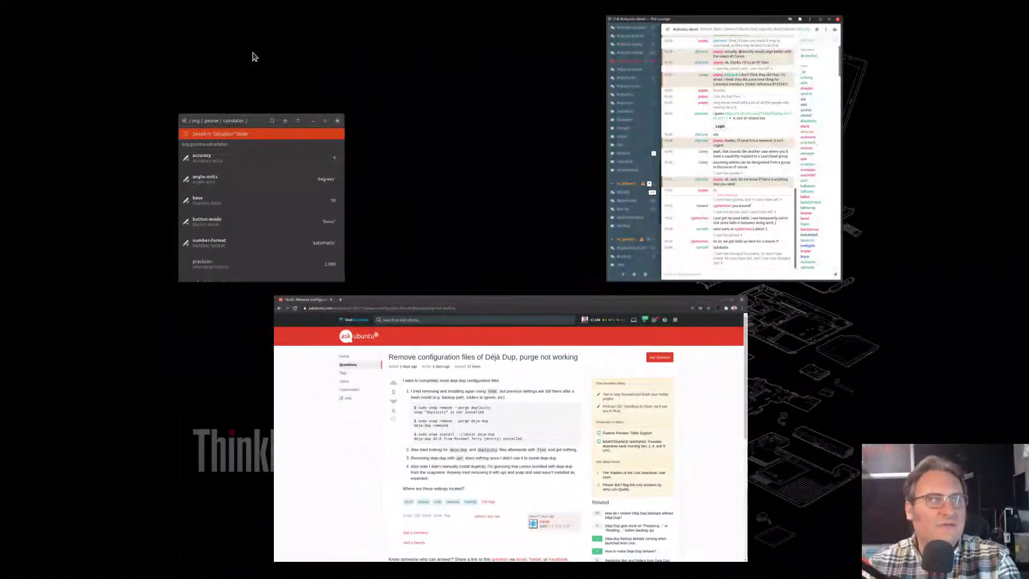
left_click(298, 199)
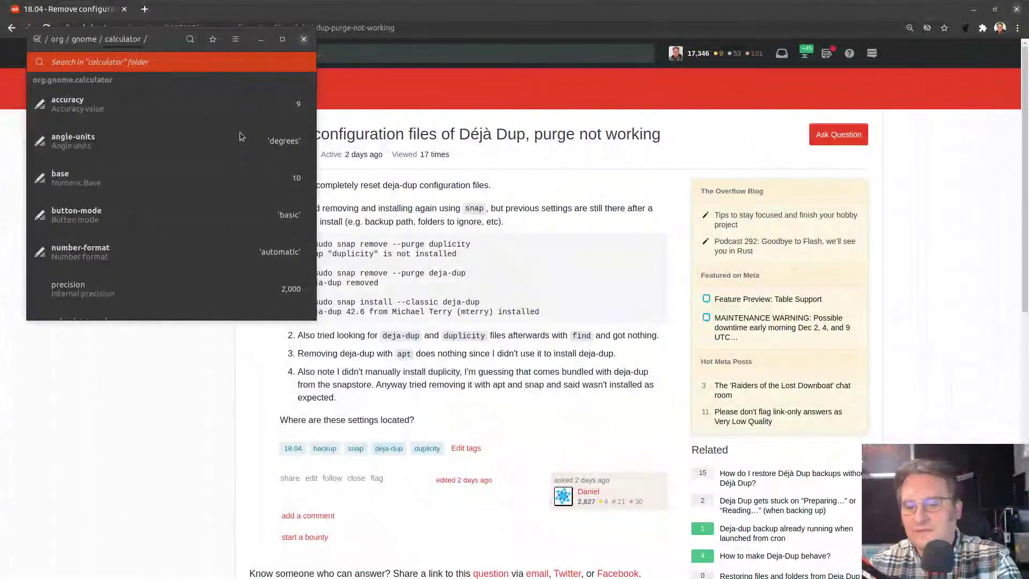
- Run the xkill command and use it to force-close the dconf Editor window
key("alt+F2")
type("xkil")
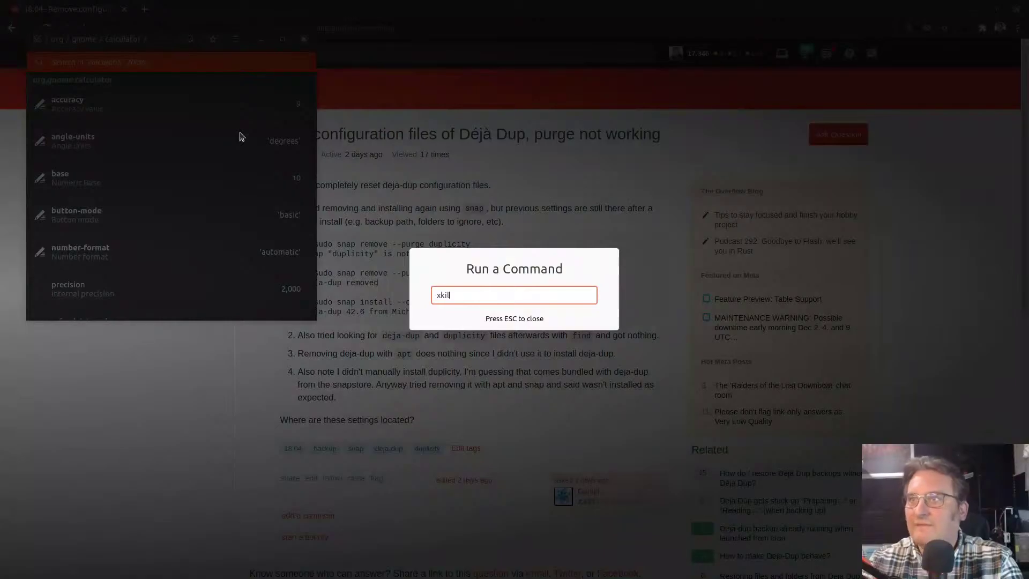
type("l")
key("Return")
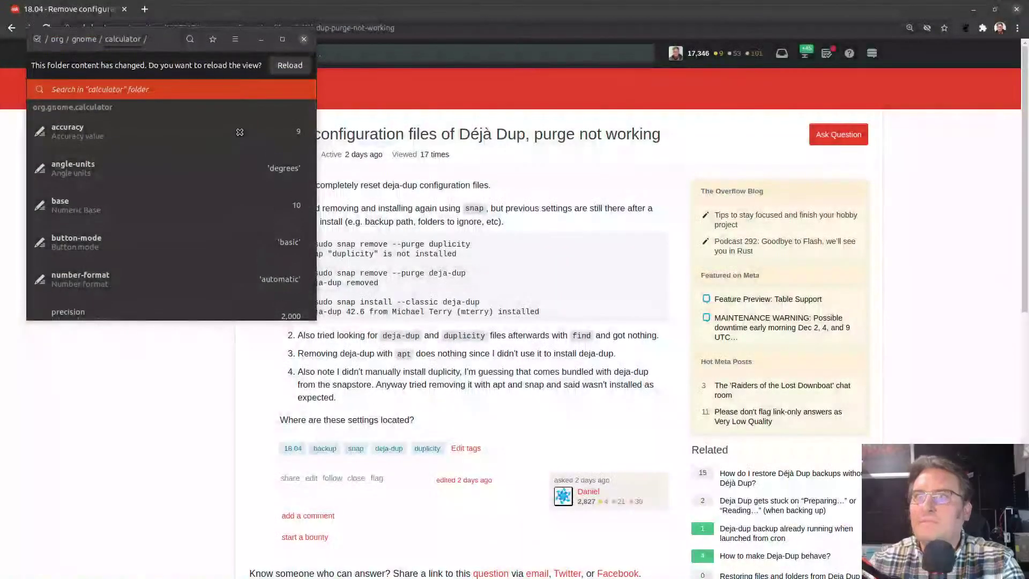
left_click(156, 190)
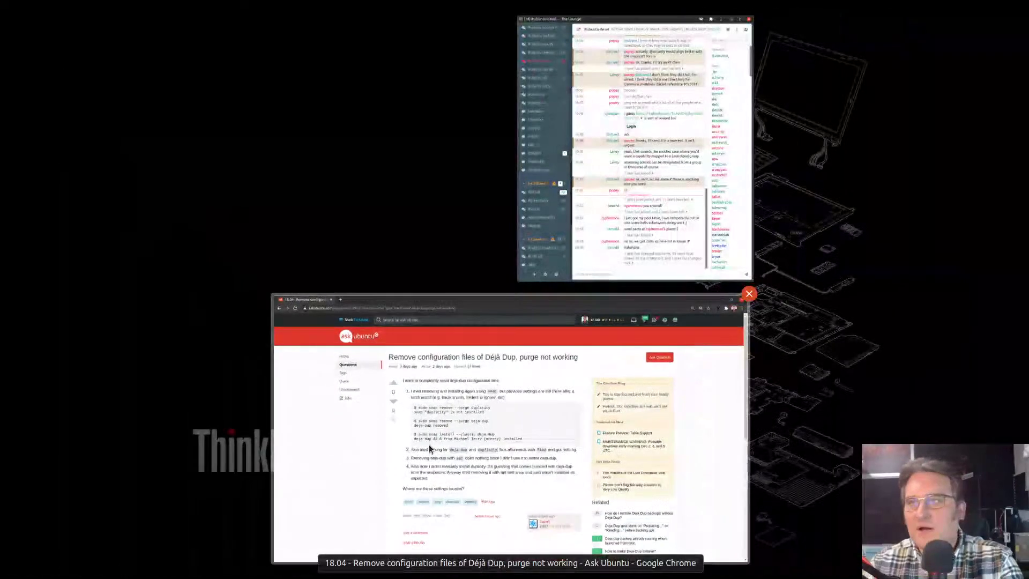
- Launch dconf Editor again and move its window lower over the question page
left_click(429, 446)
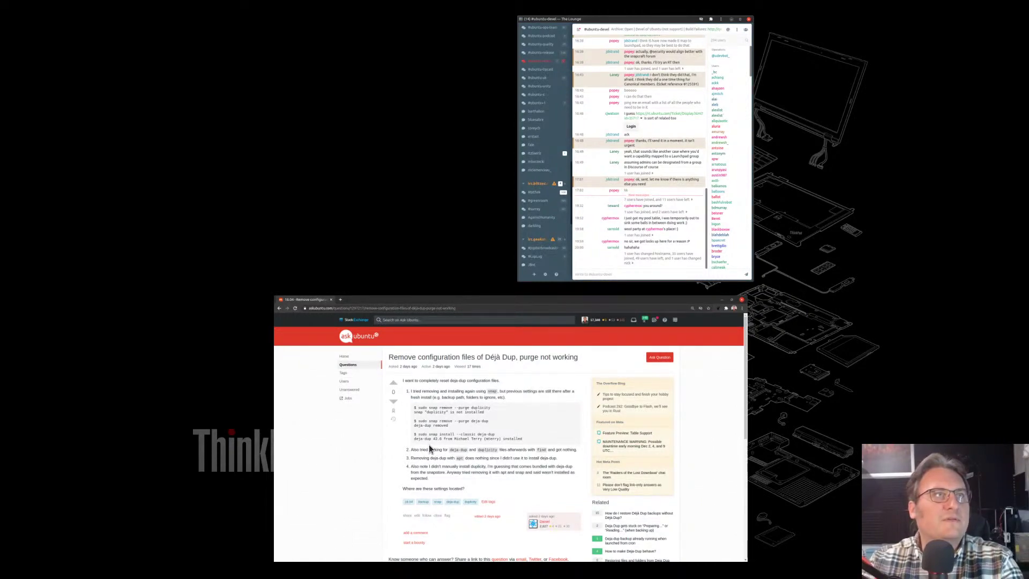
key("Return")
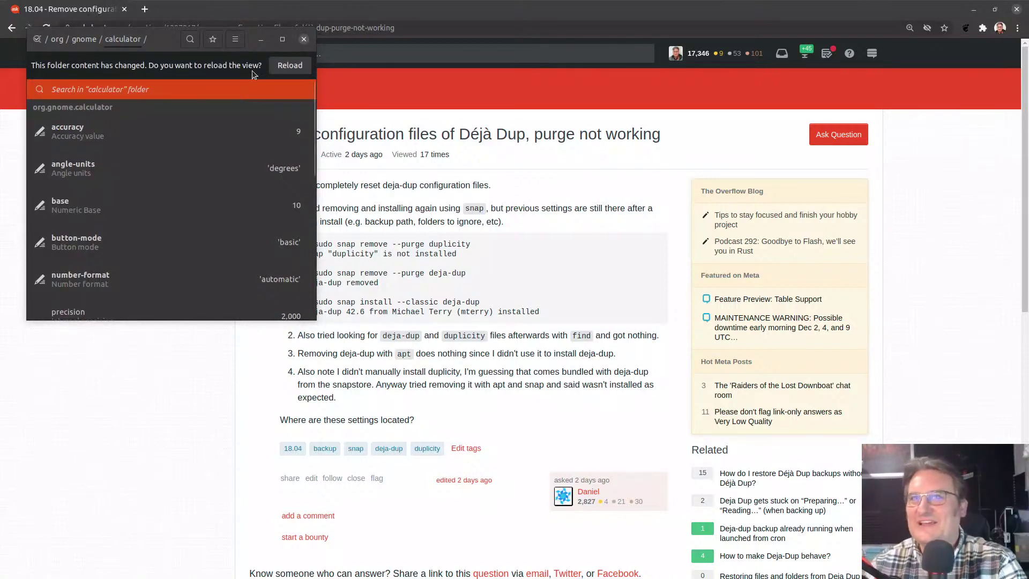
left_click_drag(155, 42, 236, 193)
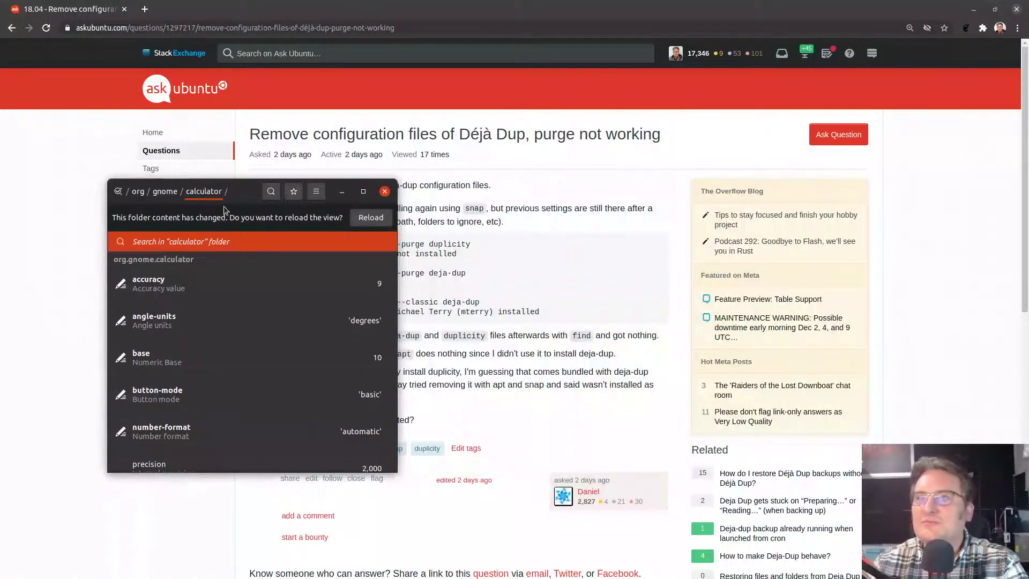
- Search dconf Editor for "deja", open the /org/gnome/deja-dup/ folder, and enlarge the window to show more of its keys
left_click(274, 192)
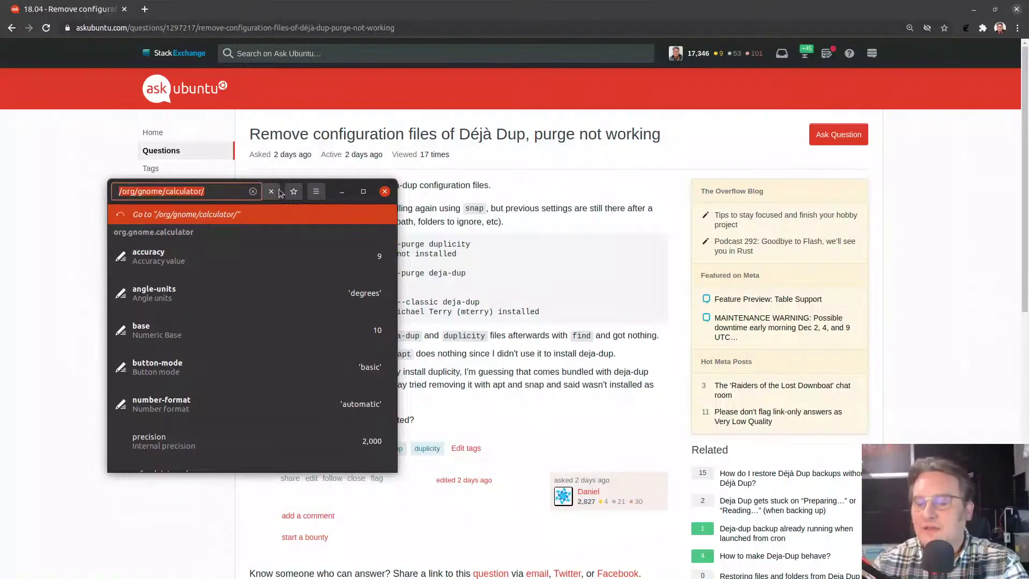
type("deja")
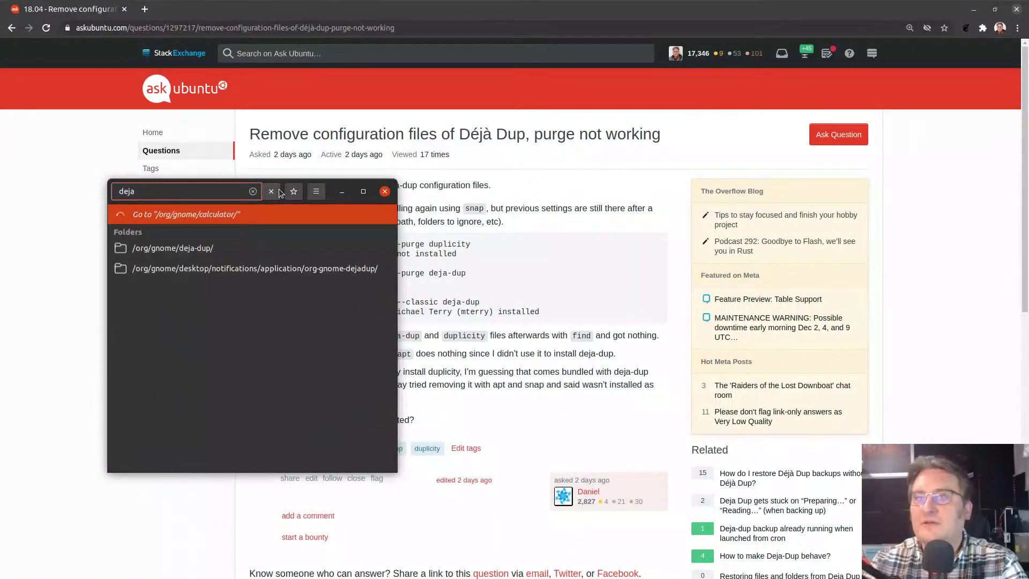
left_click(171, 250)
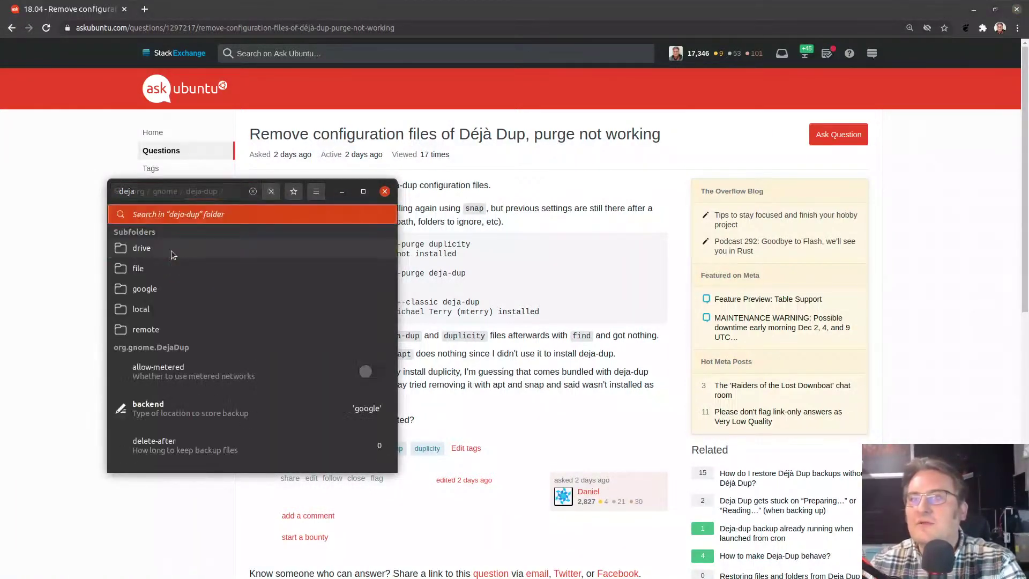
left_click_drag(244, 193, 305, 59)
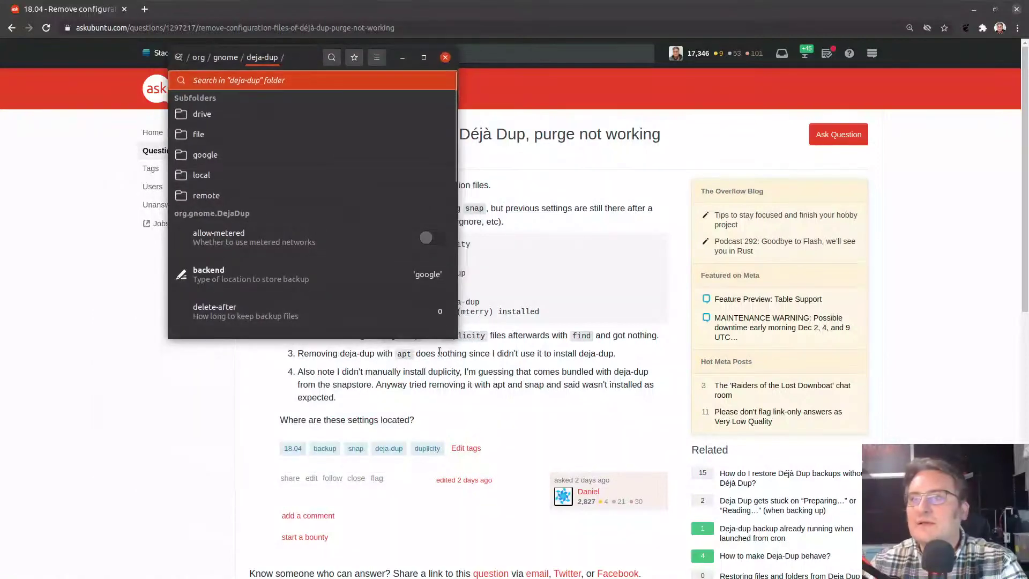
left_click_drag(468, 346, 693, 547)
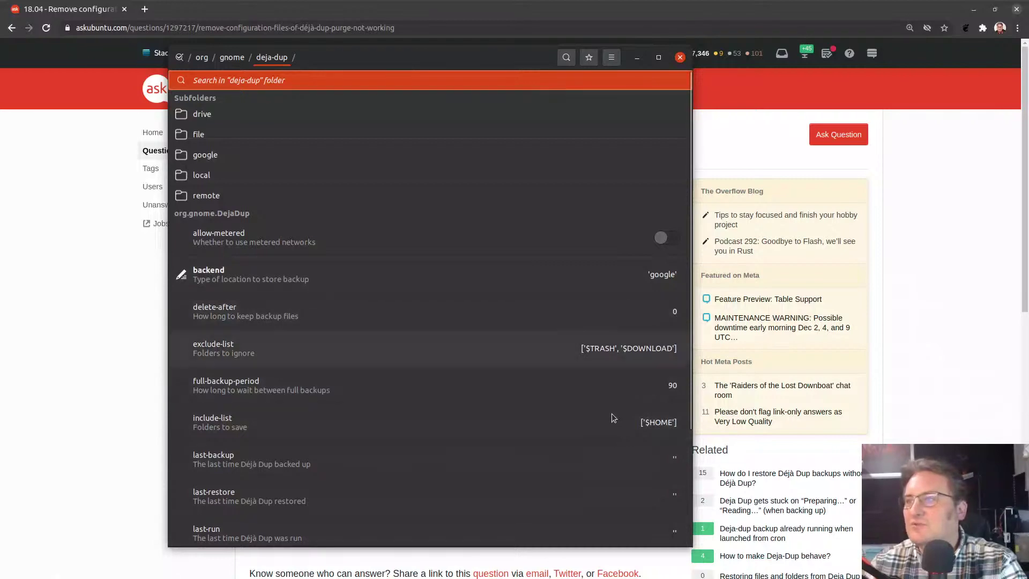
- Launch the Déjà Dup backup app and move its window off the upper part of the dconf Editor key list
key("super")
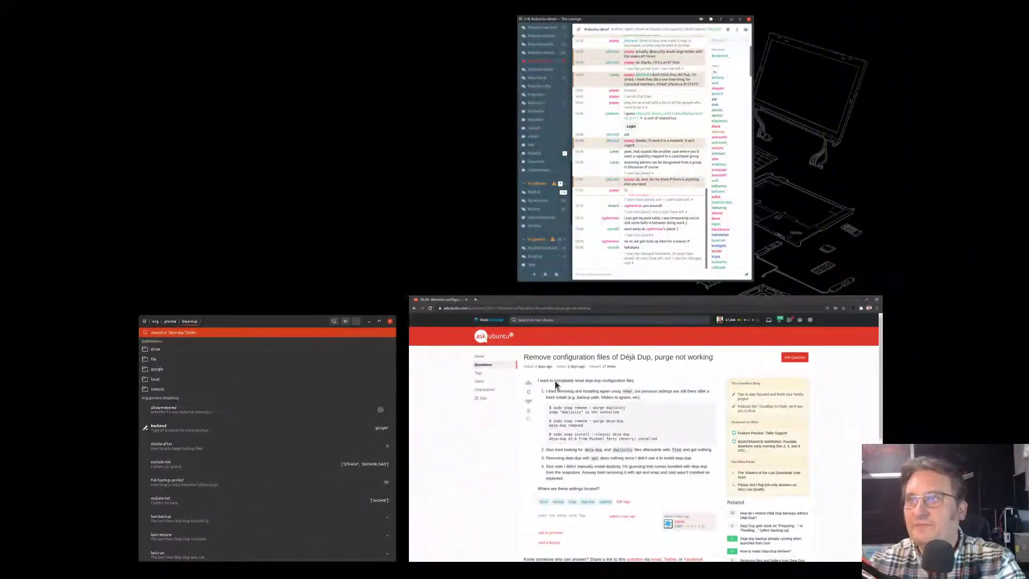
key("Return")
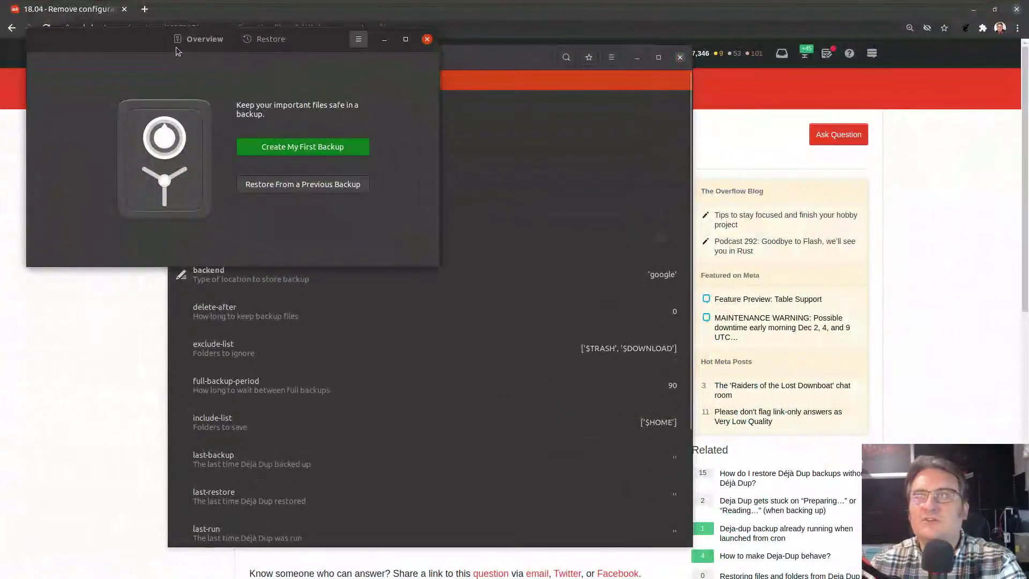
left_click_drag(175, 47, 698, 209)
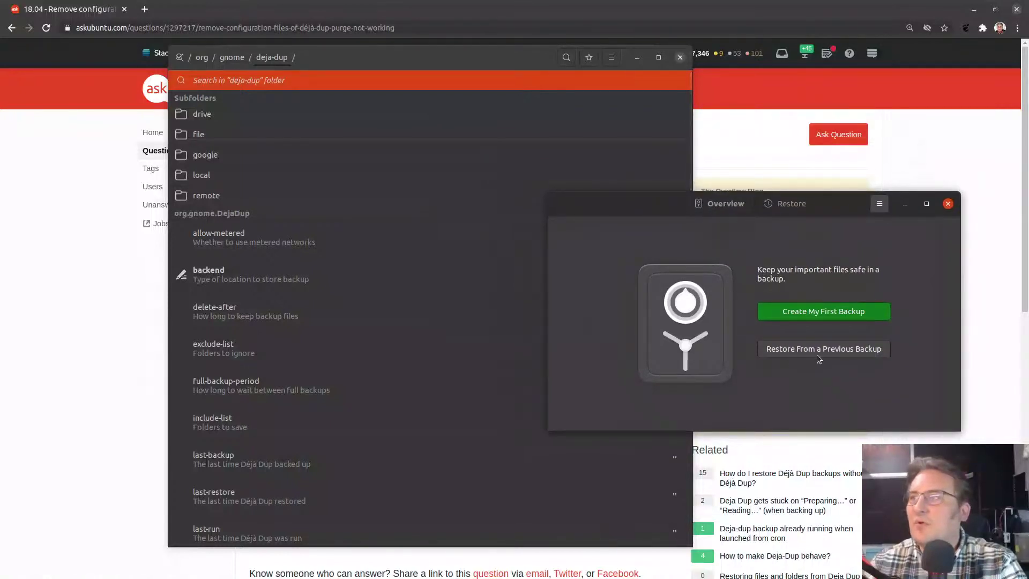
- Review the folders to back up and to ignore in the first-backup setup, cancel it, and close Déjà Dup and dconf Editor
left_click(837, 313)
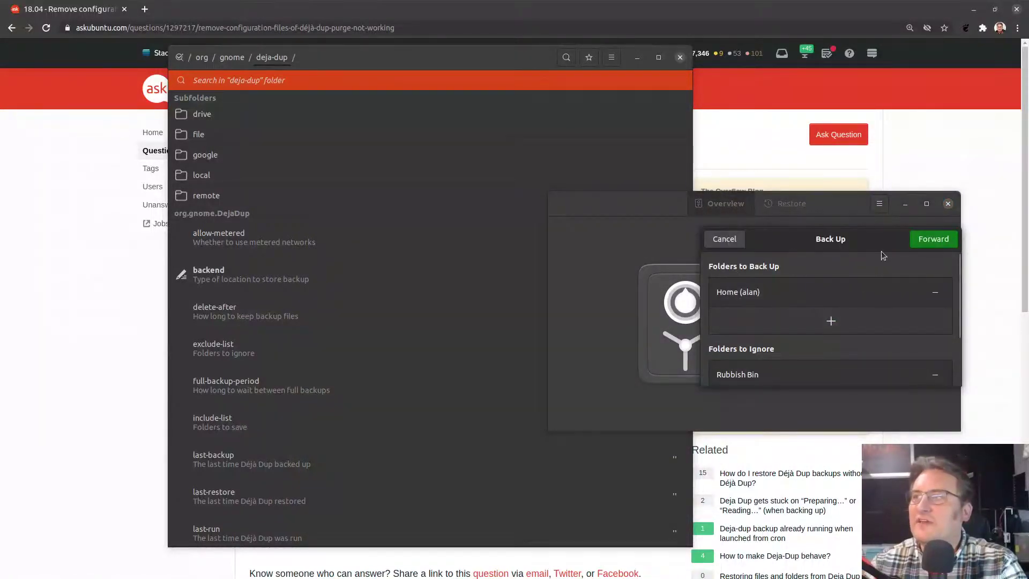
scroll(812, 316, "down", 2)
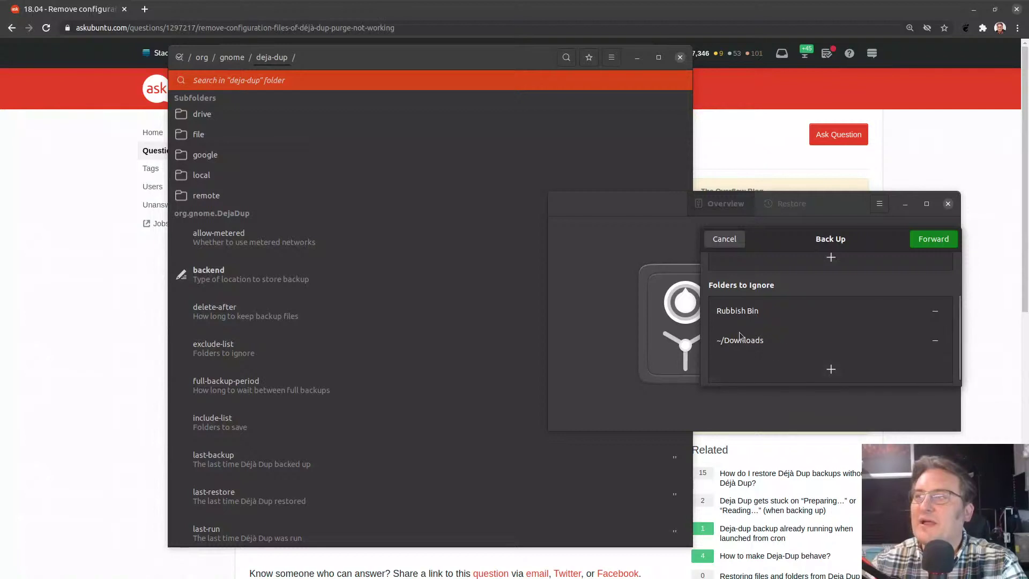
left_click(722, 238)
left_click(948, 203)
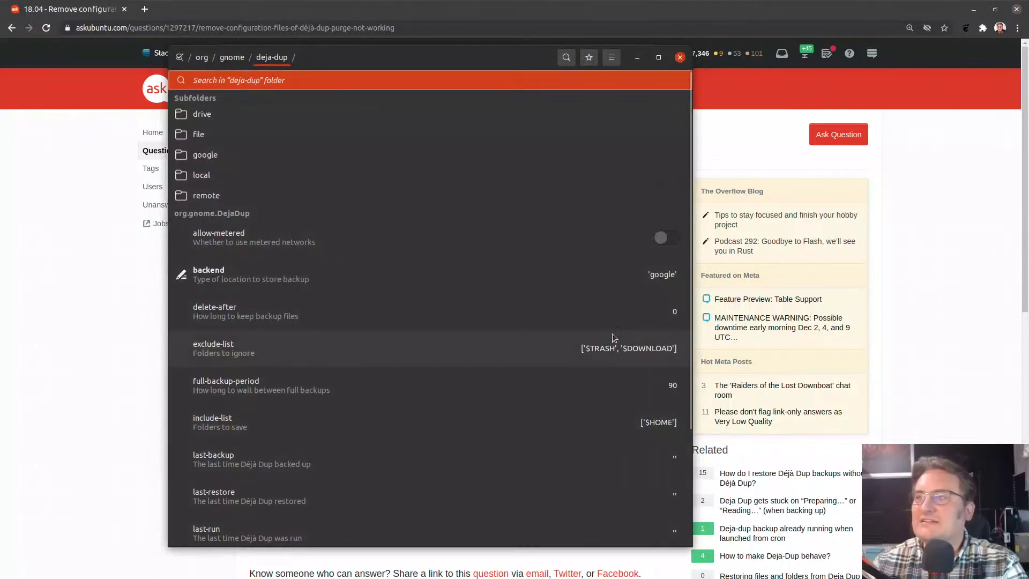
left_click(680, 58)
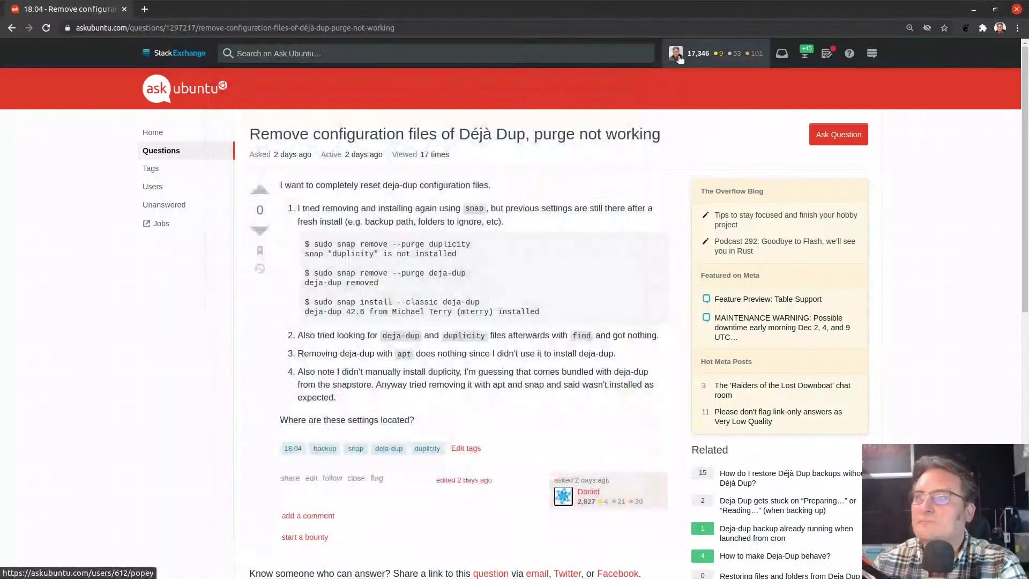
- Begin the answer to the Déjà Dup question with "deja-dup stores its settings in gsettings keys."
scroll(490, 356, "down", 4)
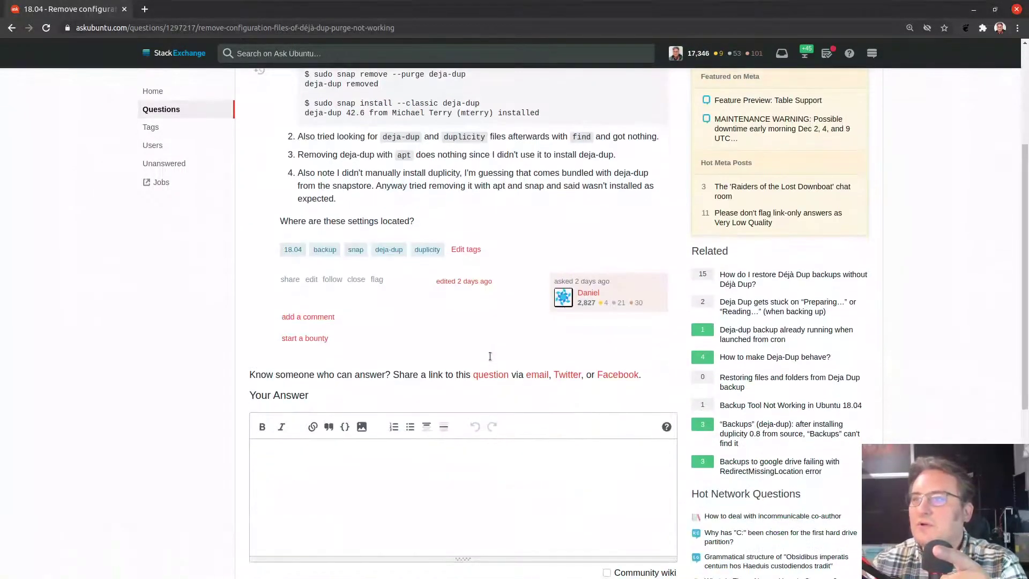
left_click(377, 505)
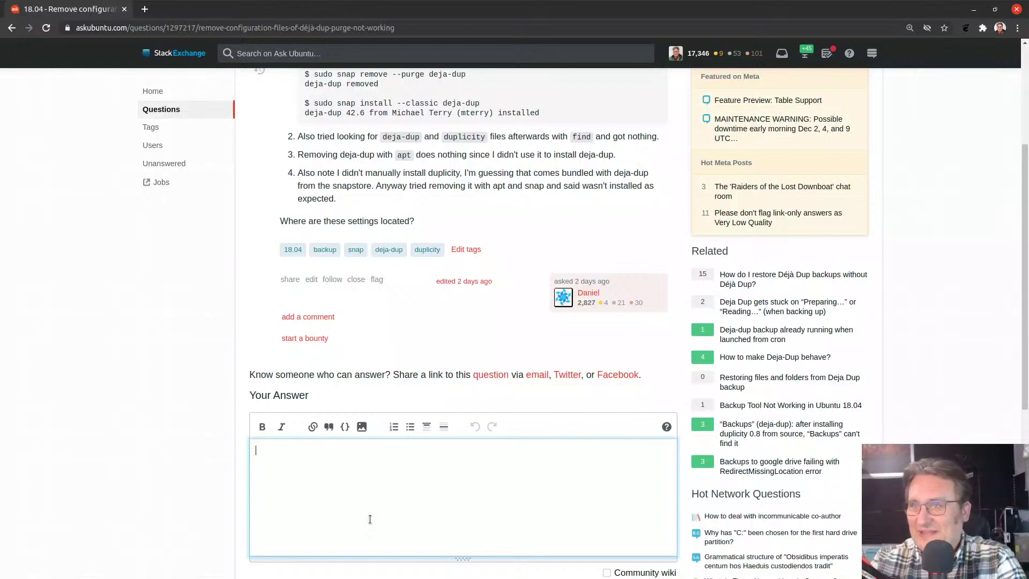
type("de")
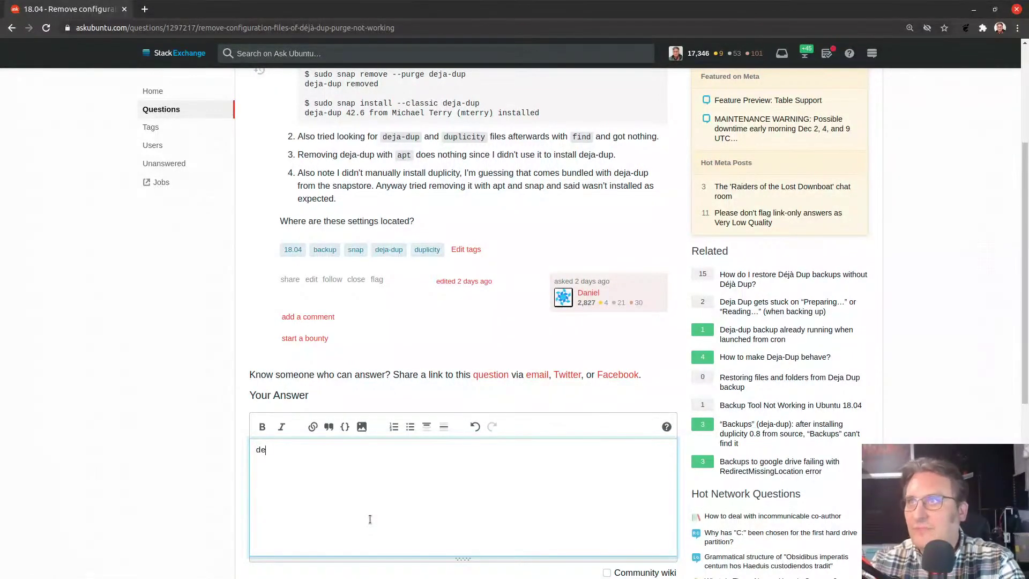
type("ja-d")
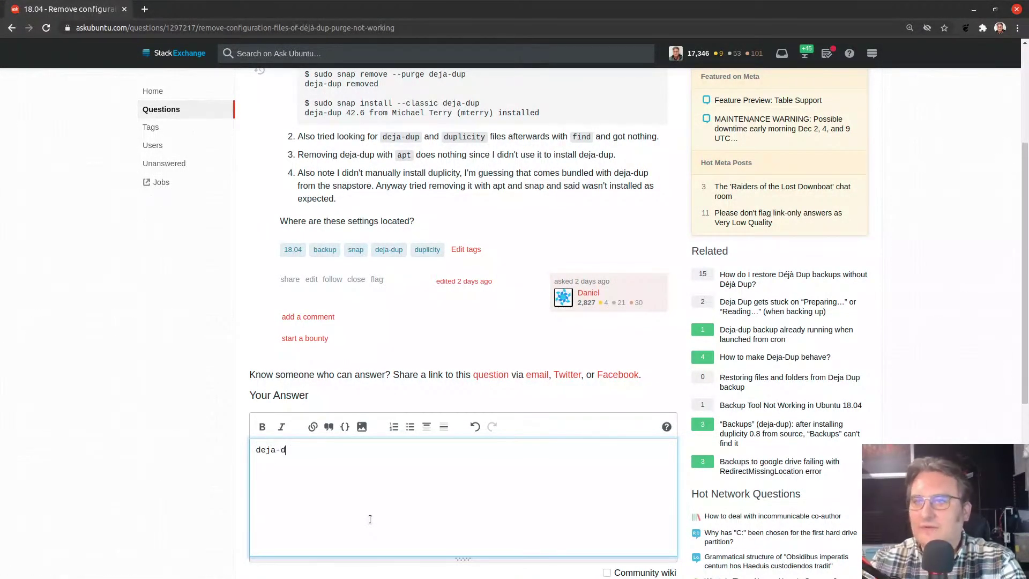
type("up stores it")
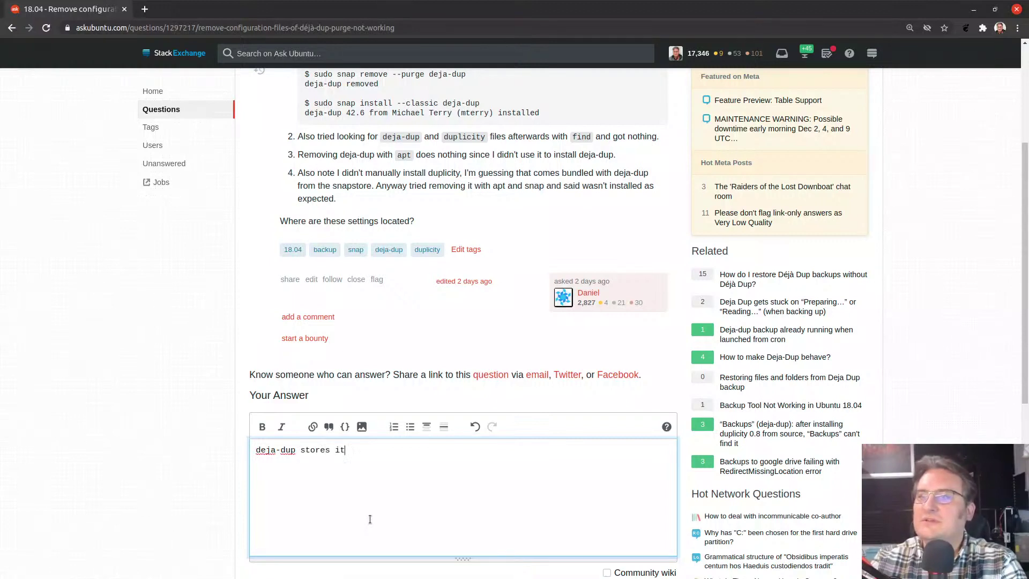
type("s settin")
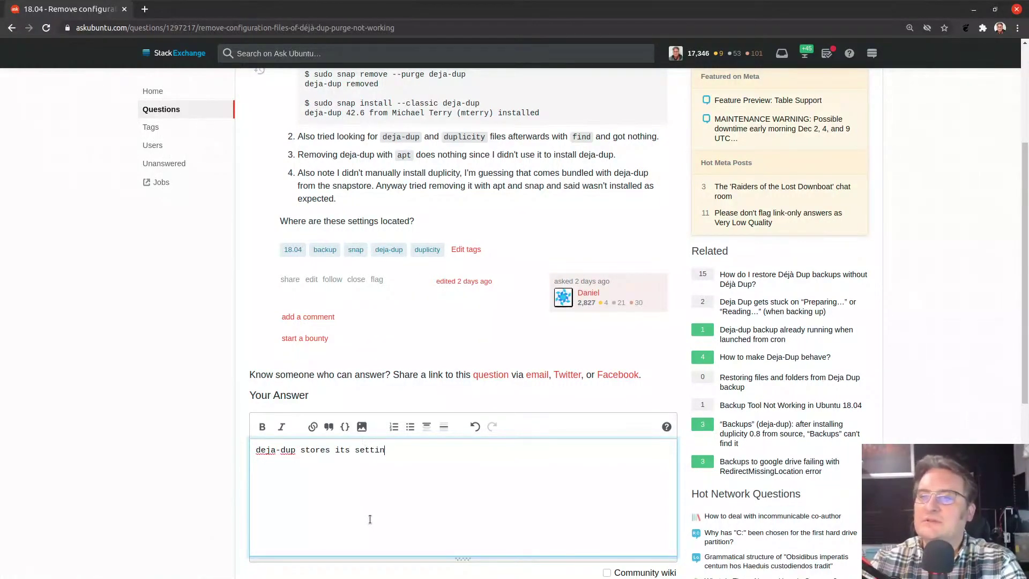
type("gs in gse")
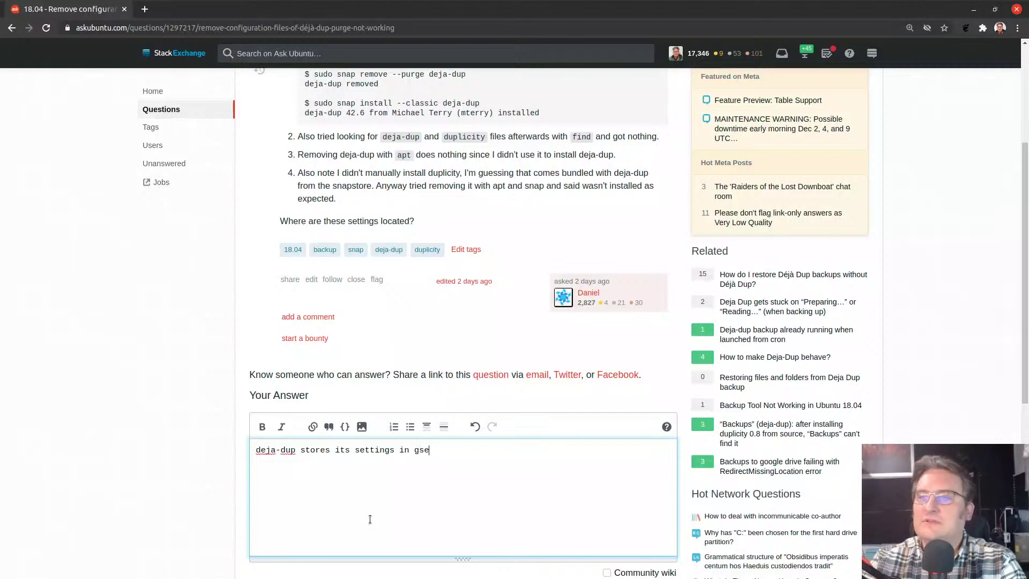
type("ttings keys. You ")
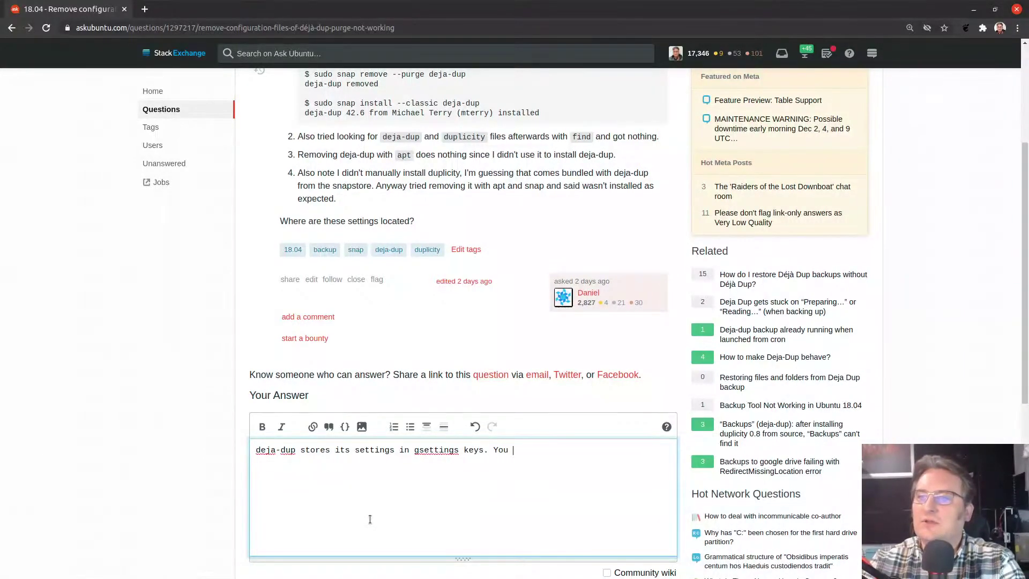
- Add the sentence "You can see and modify them in `dconf-editor`." to the answer, followed by a blank line
type("can see and ")
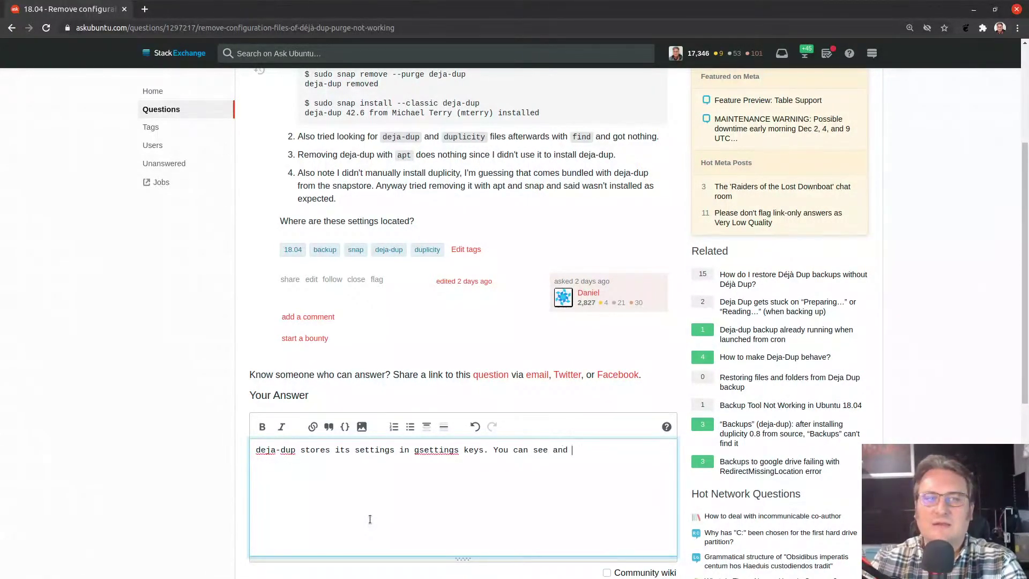
type("modify them in ")
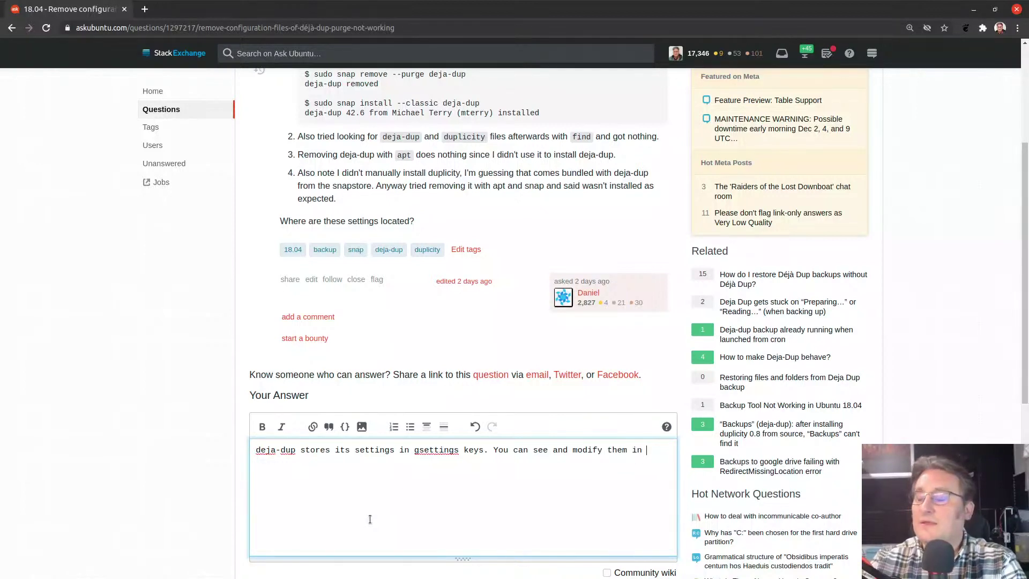
type("`d")
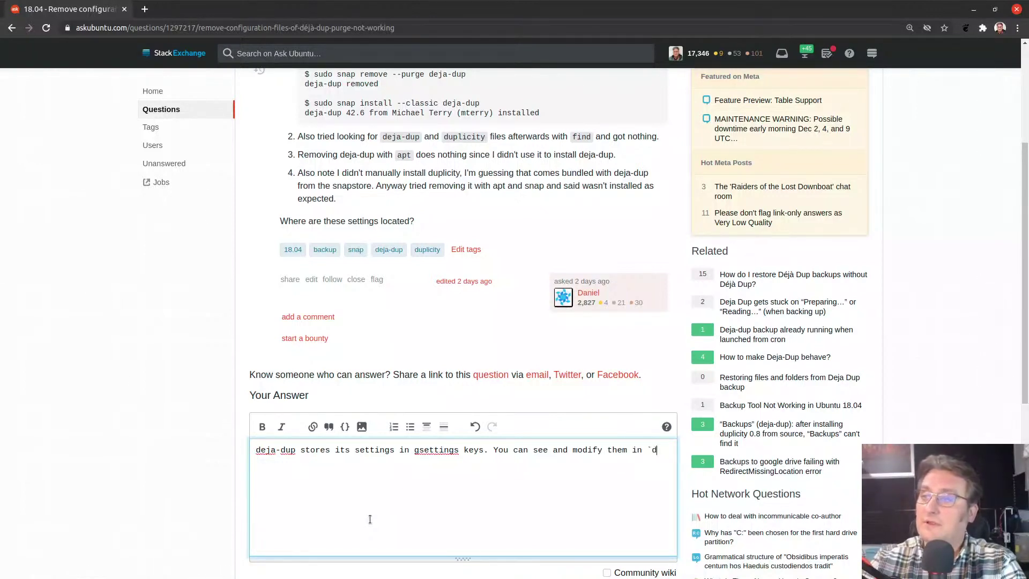
type("conf-editor`.")
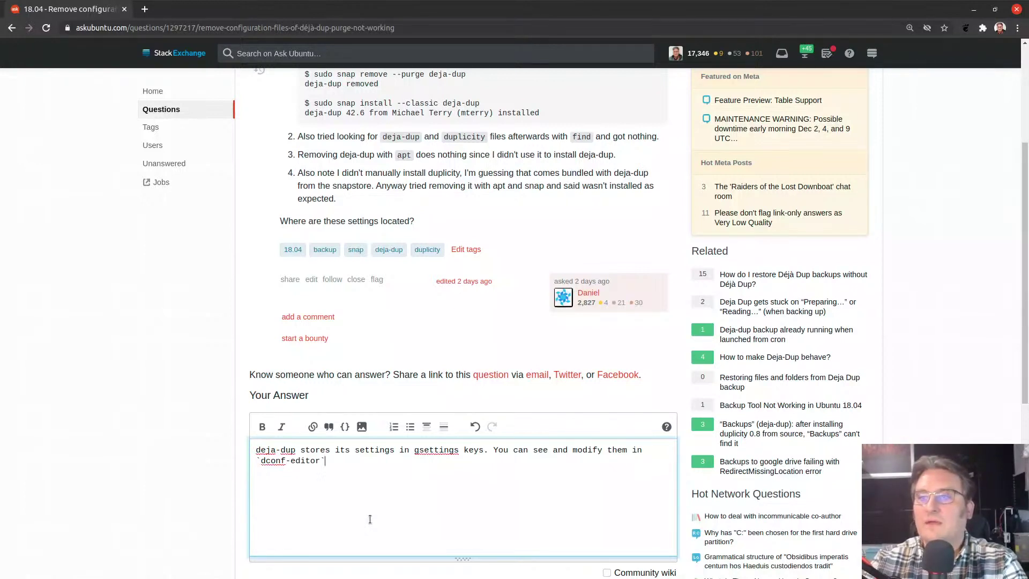
key("Return")
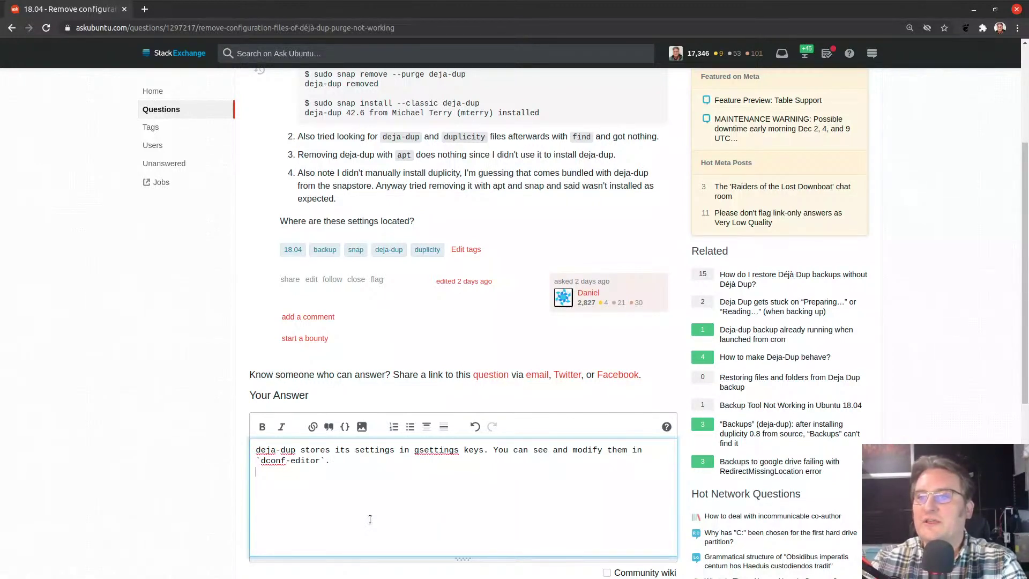
key("Return")
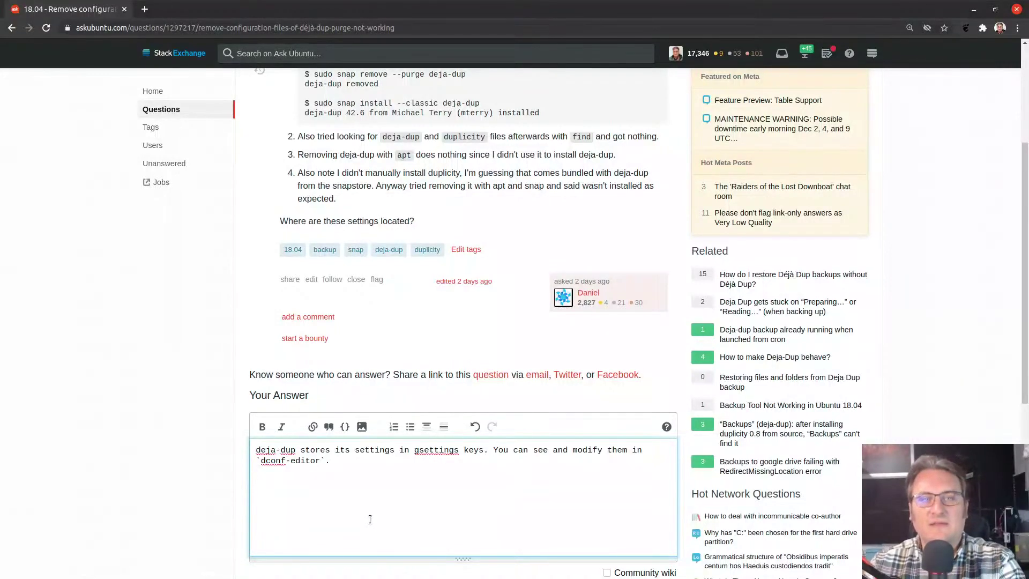
- Shrink a dconf Editor window showing the /org/gnome/deja-dup/ folder and insert a screenshot of it below the answer text
key("super")
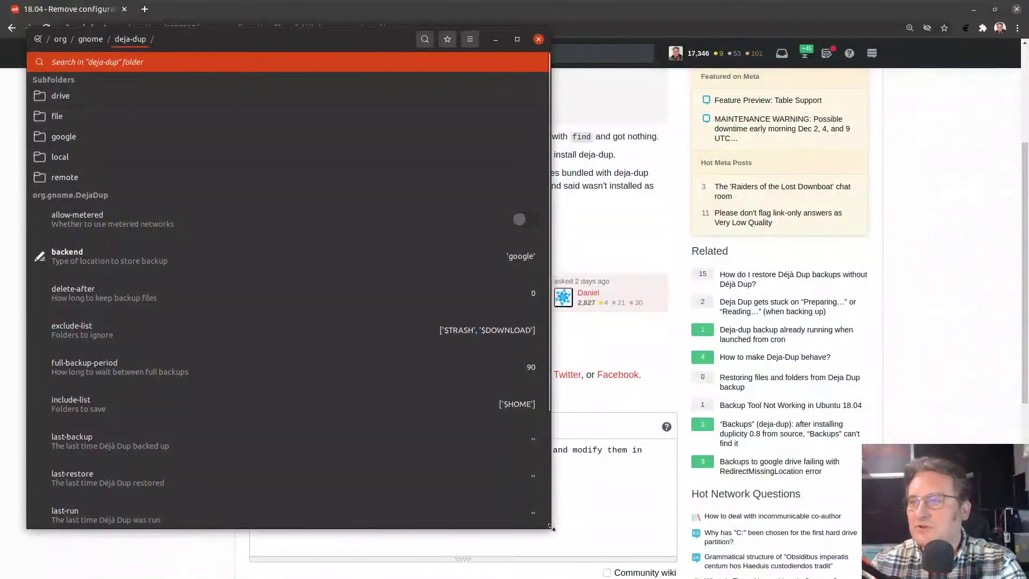
left_click_drag(551, 528, 383, 423)
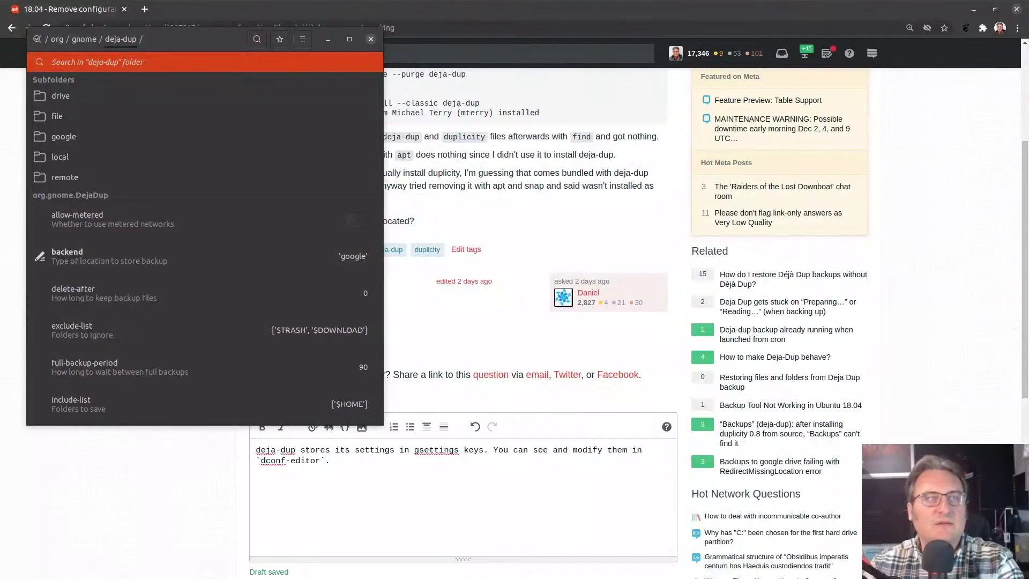
left_click_drag(0, 397, 304, 490)
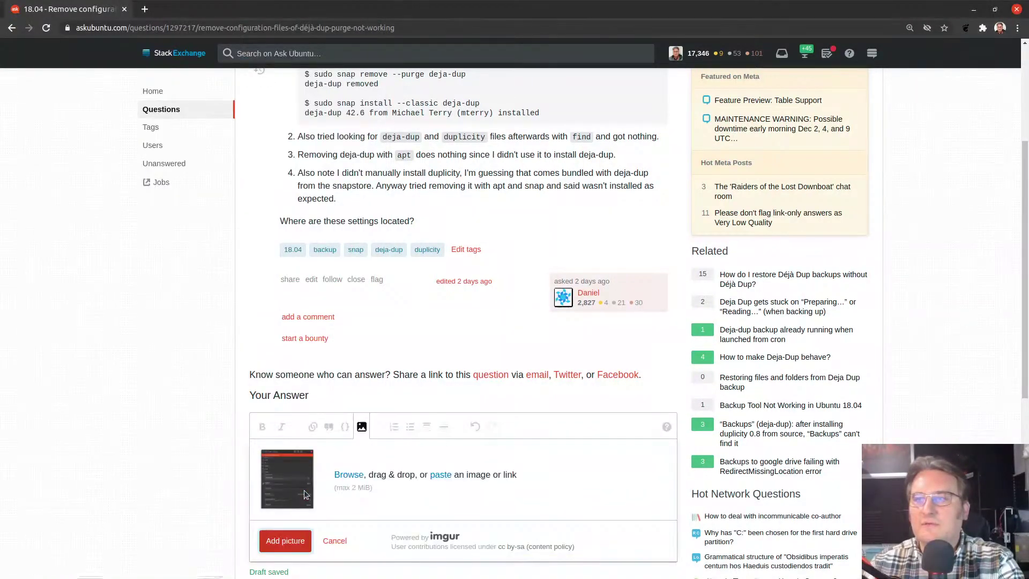
left_click(300, 542)
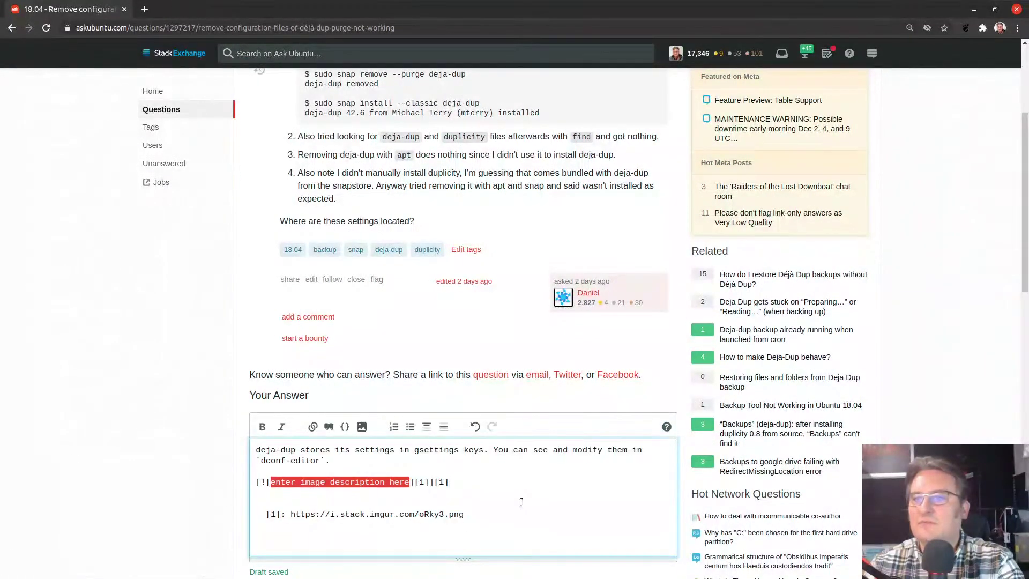
scroll(171, 454, "down", 7)
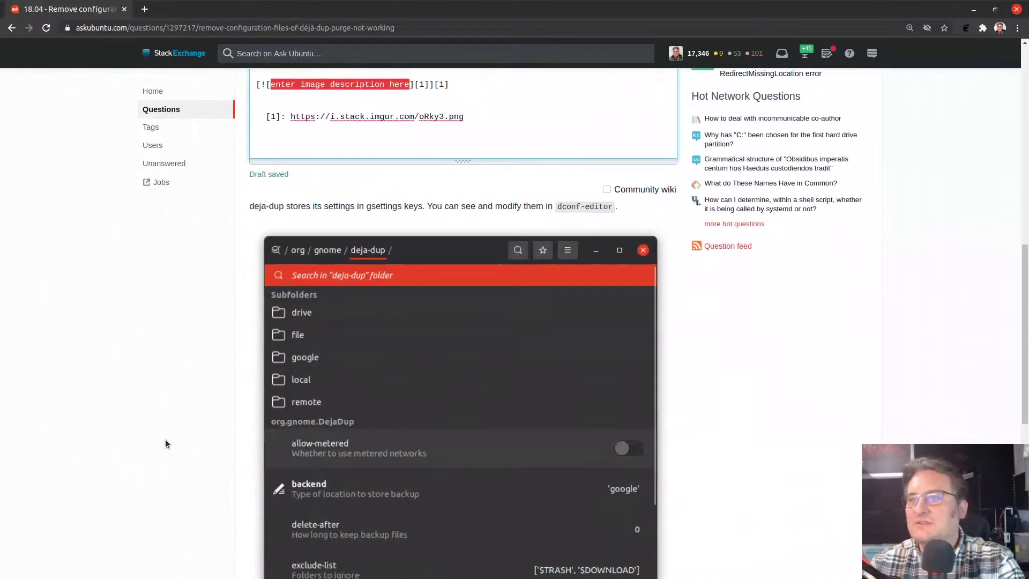
scroll(181, 432, "down", 2)
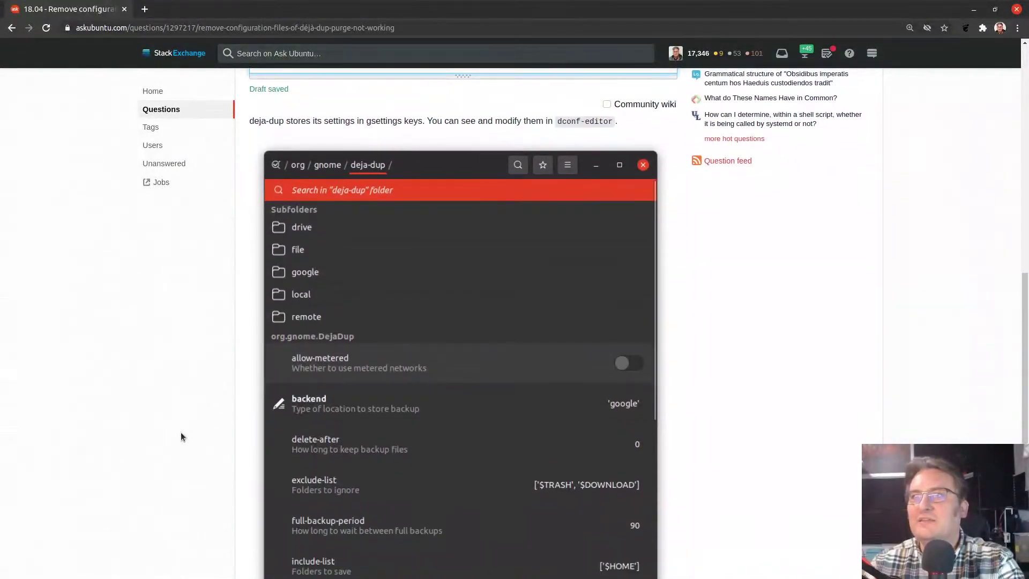
scroll(181, 432, "up", 4)
scroll(181, 432, "down", 5)
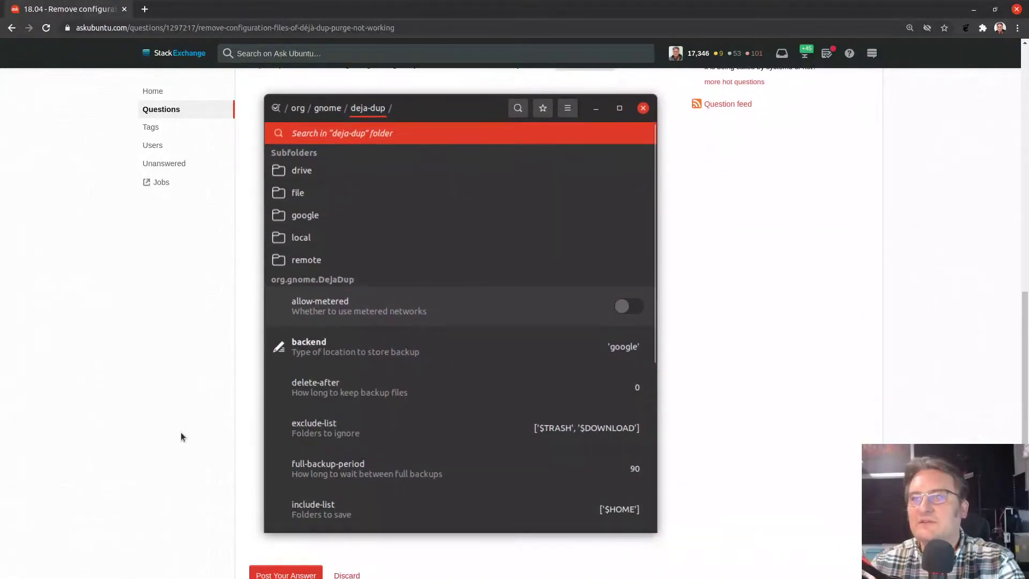
scroll(181, 432, "up", 9)
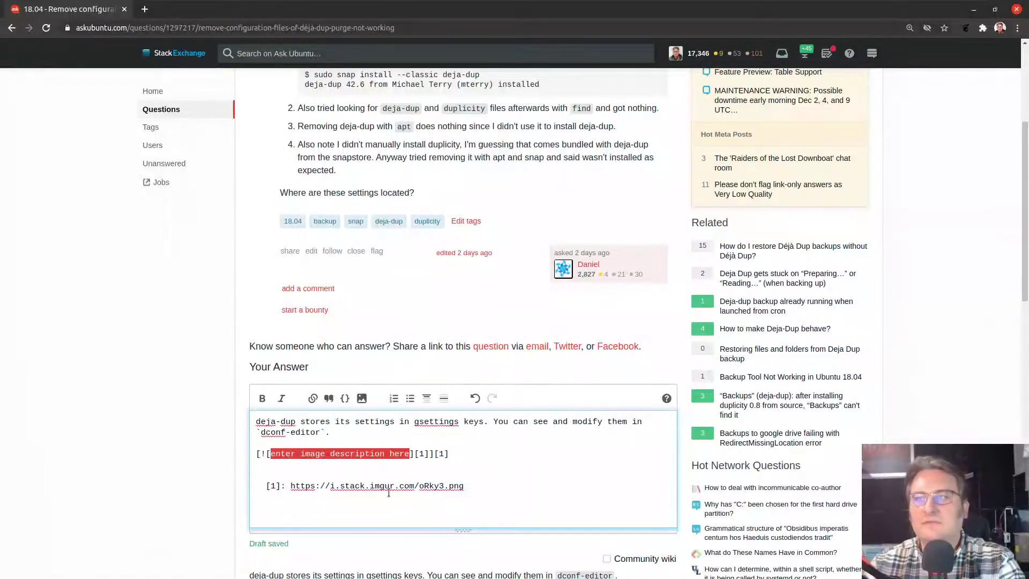
- After the `dconf-editor` sentence, add "The reason purging doesn't remove the settings is because deja-dup is a classic snap, so the"
left_click(346, 430)
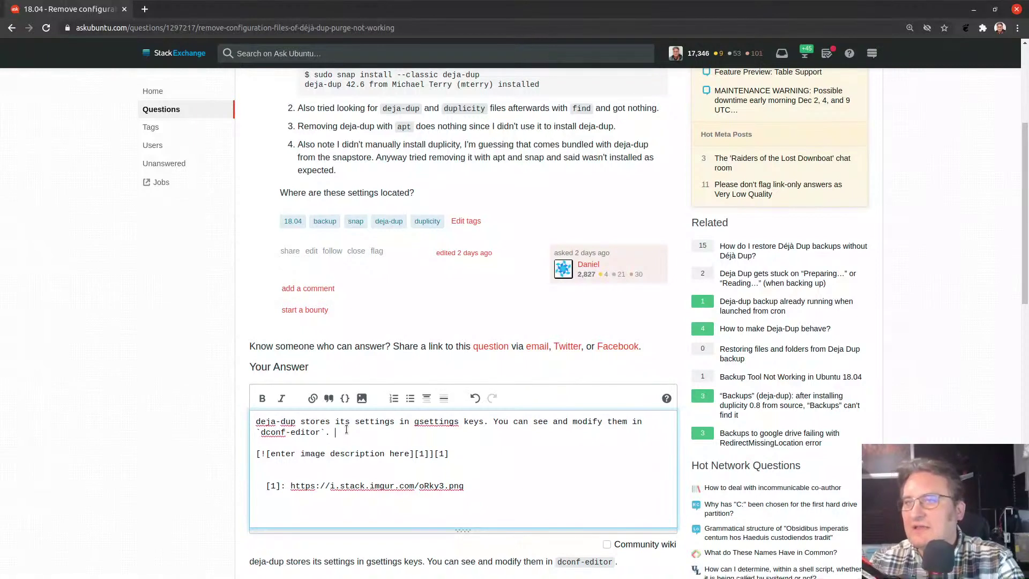
key("ctrl+Home")
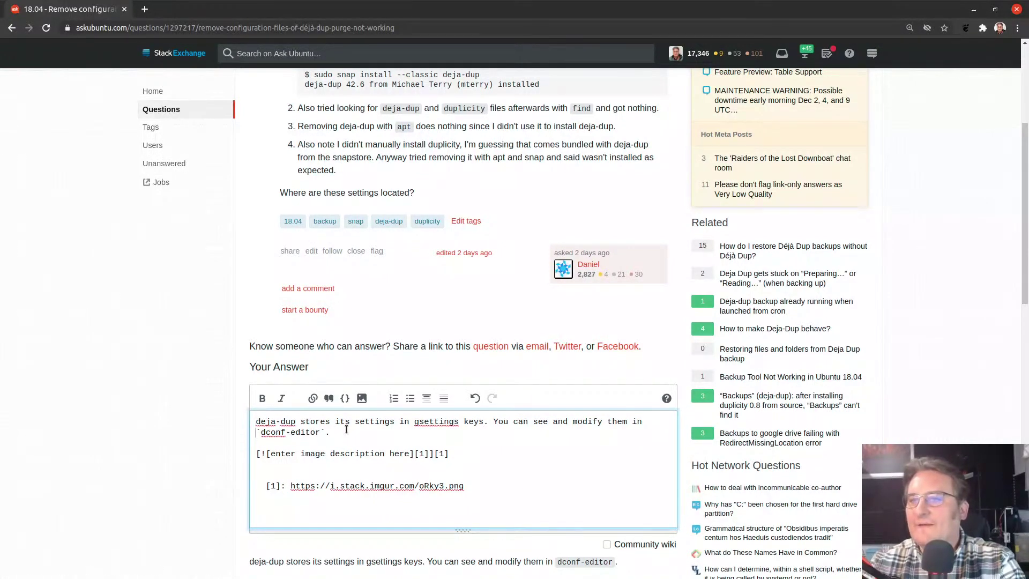
type("The reas")
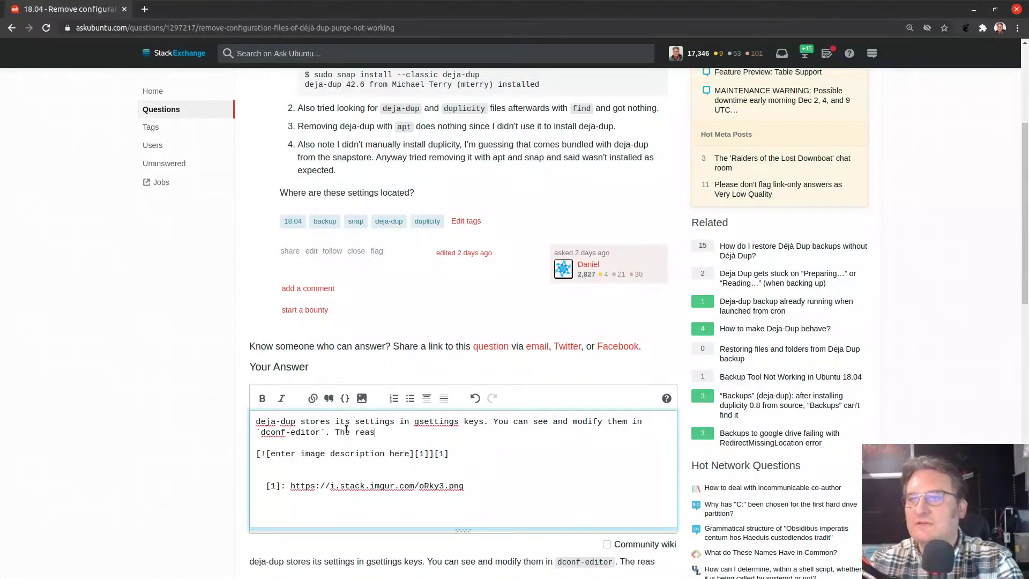
type("on purging doesn't")
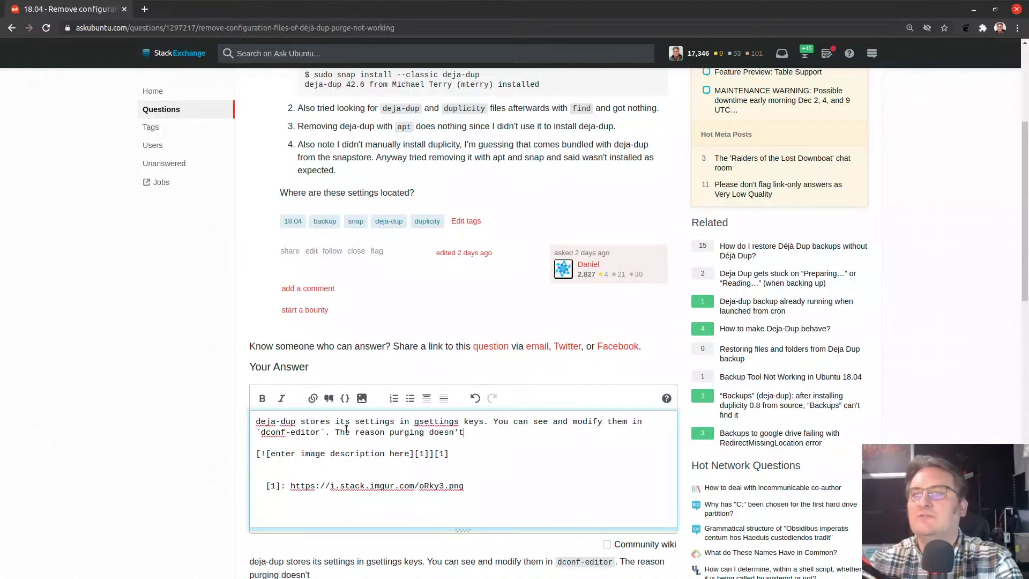
type(" remove the setti")
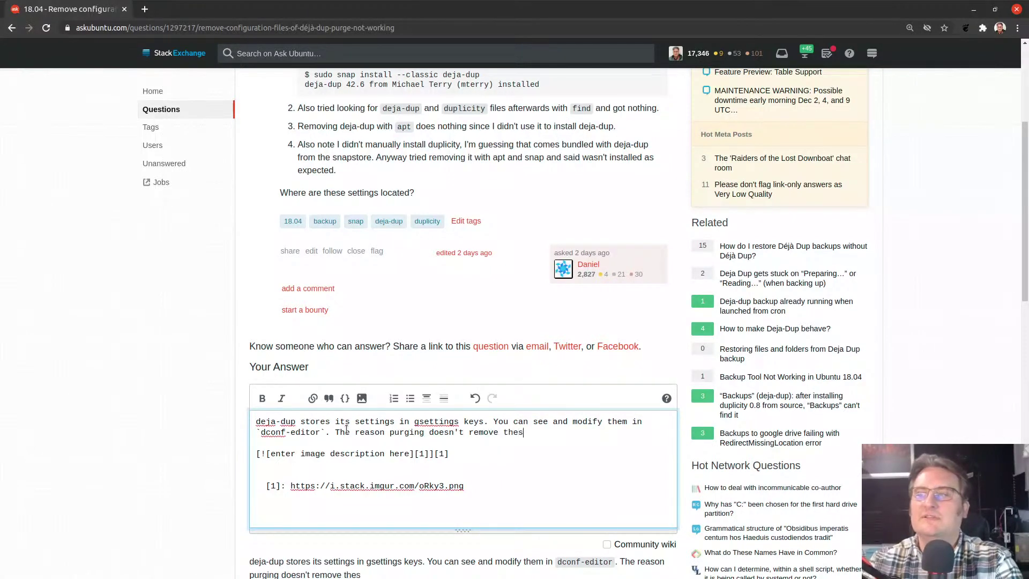
type("is be")
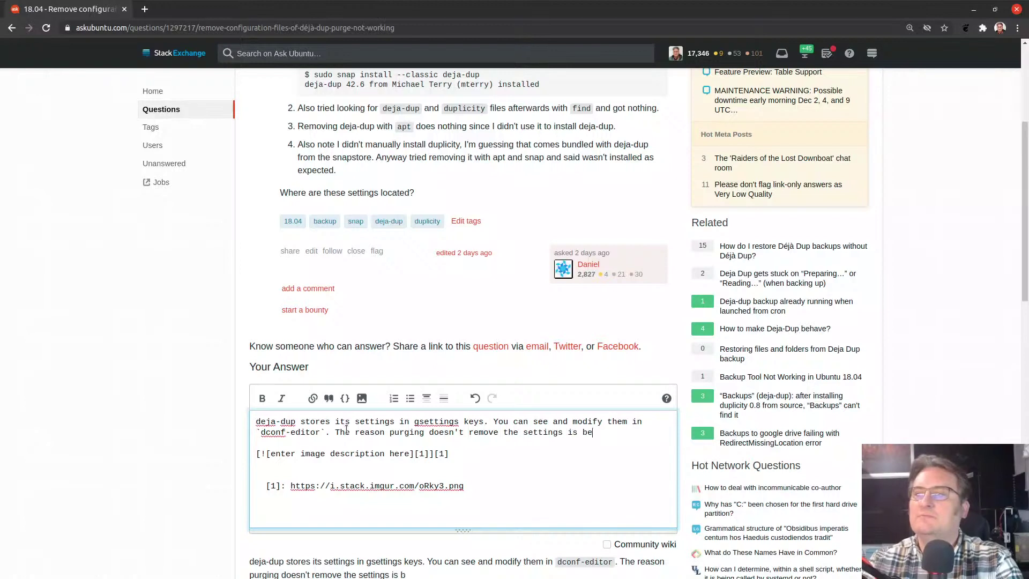
type("cause de")
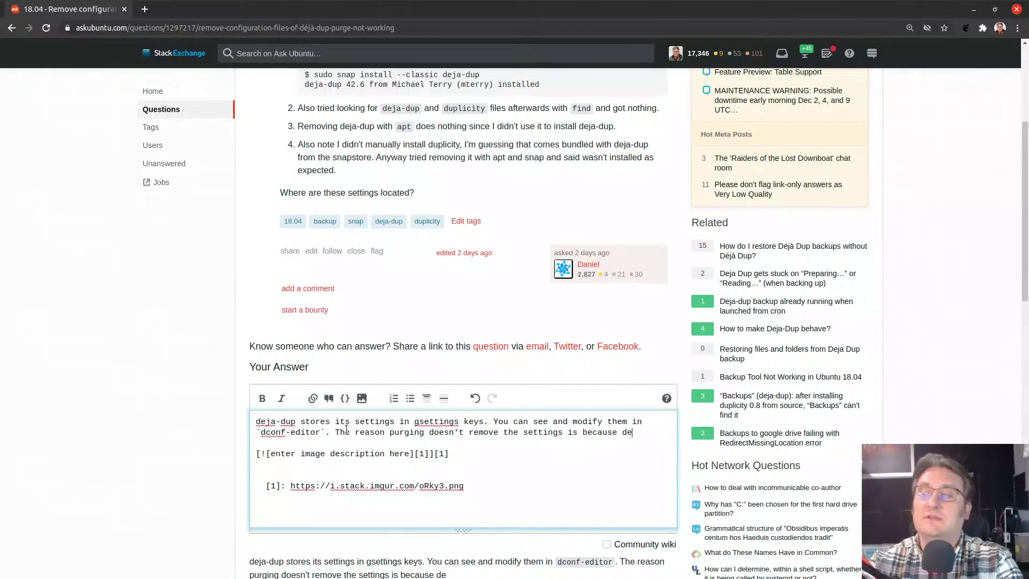
type("ja-dup is a clas")
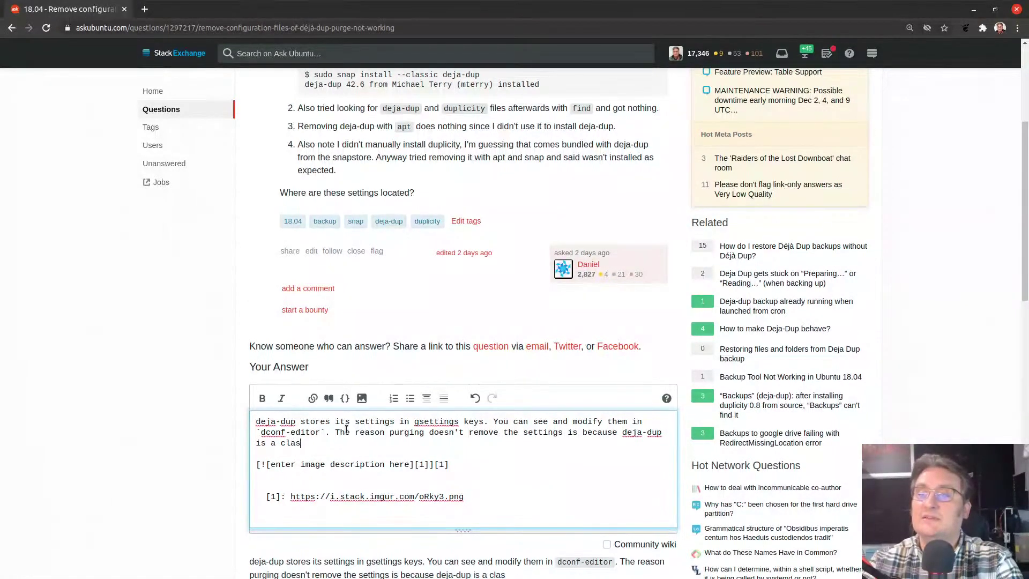
type("sic snap, so the ")
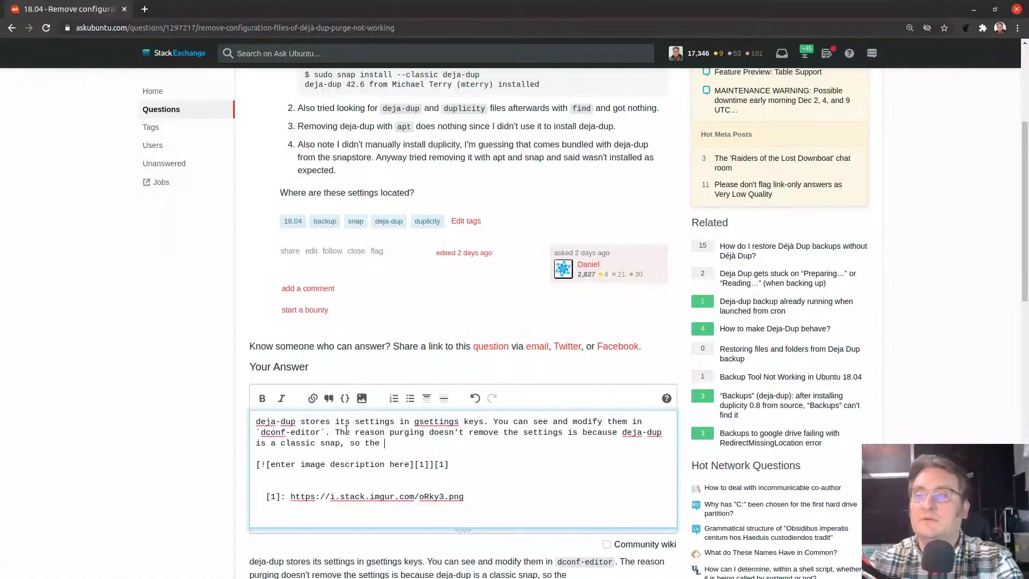
- Finish the answer's last sentence with "configuration isn't in a purge-able place.", correcting the spelling to the hyphenated "purge-able"
type("configuration isn't in a purga")
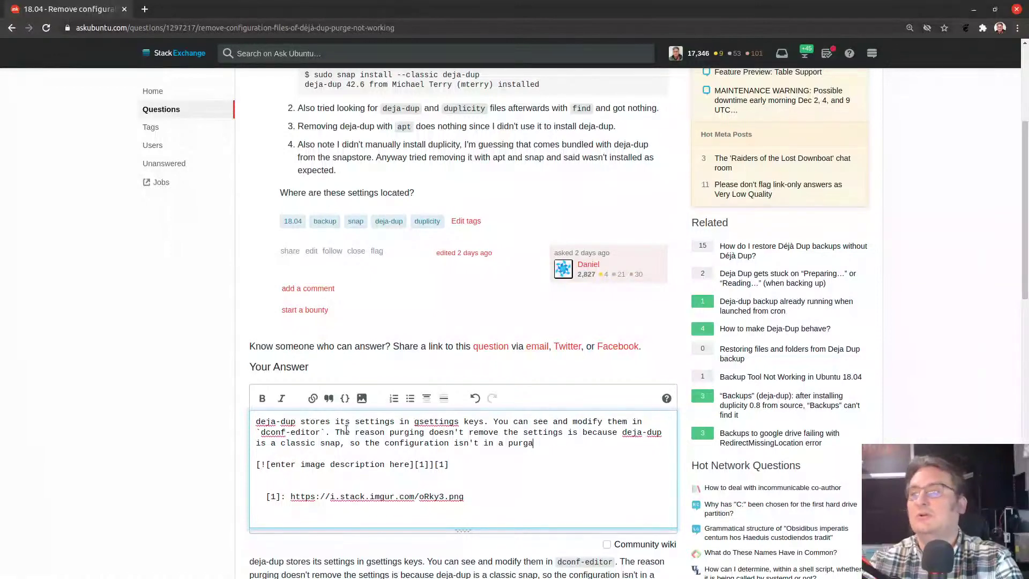
key("BackSpace")
type("eable")
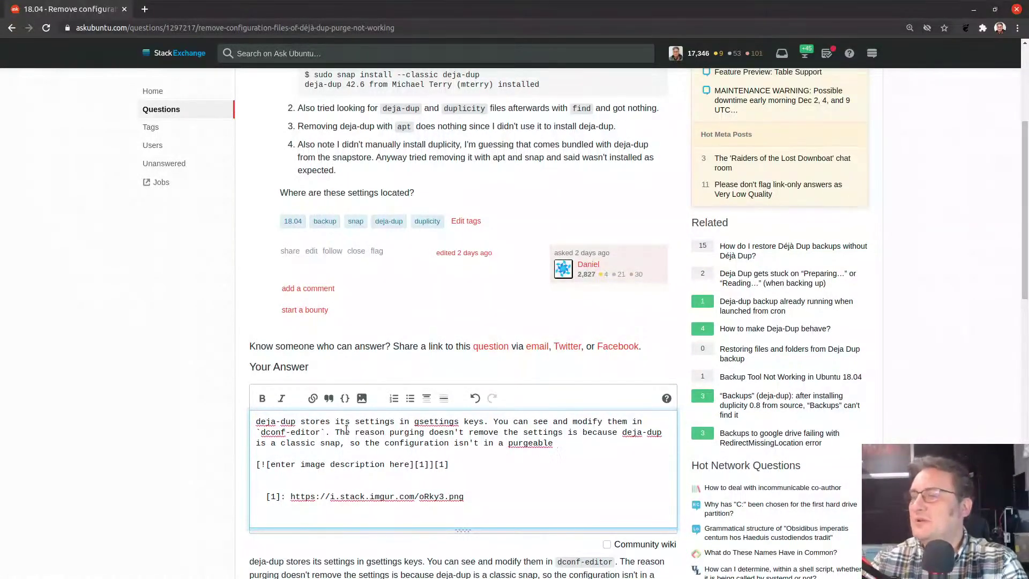
right_click(533, 442)
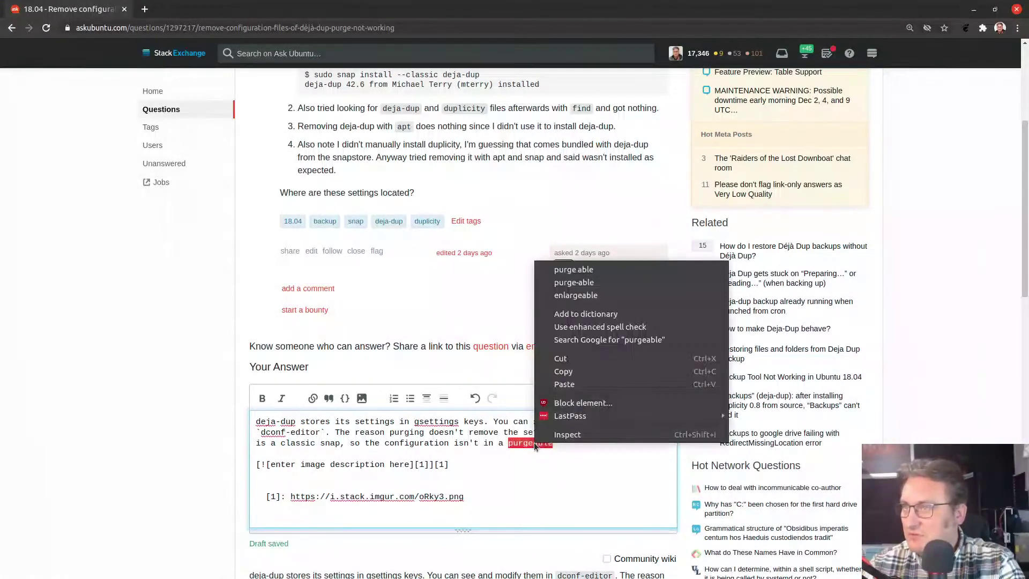
left_click(588, 282)
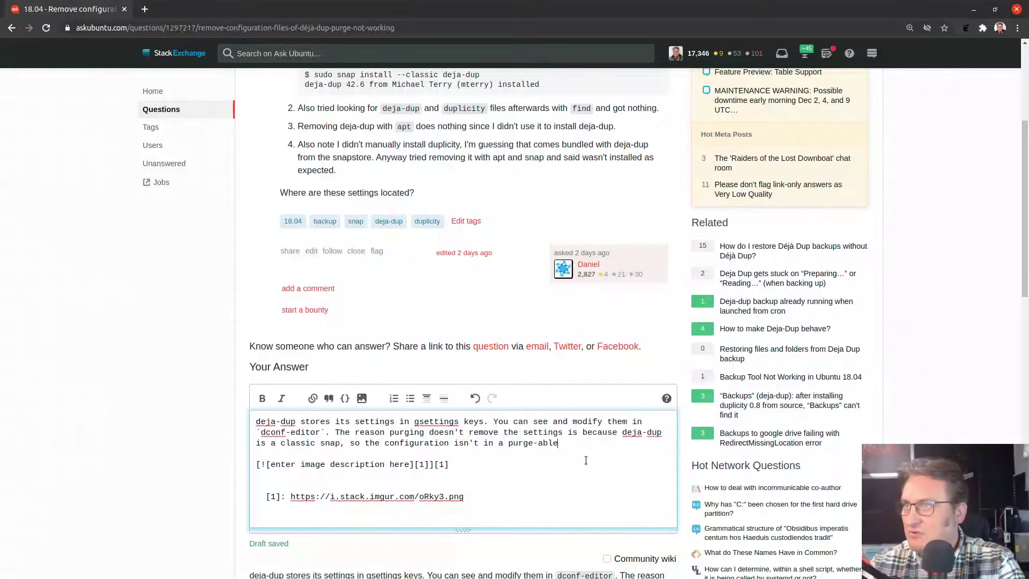
type("place.")
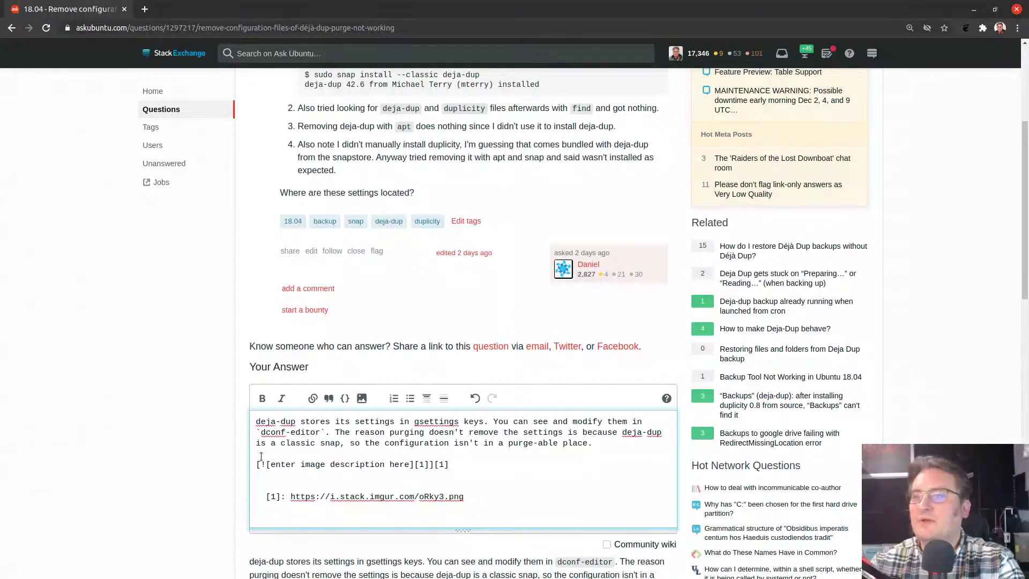
- Check the answer's preview, post the answer, and look over the published question page
scroll(178, 450, "down", 4)
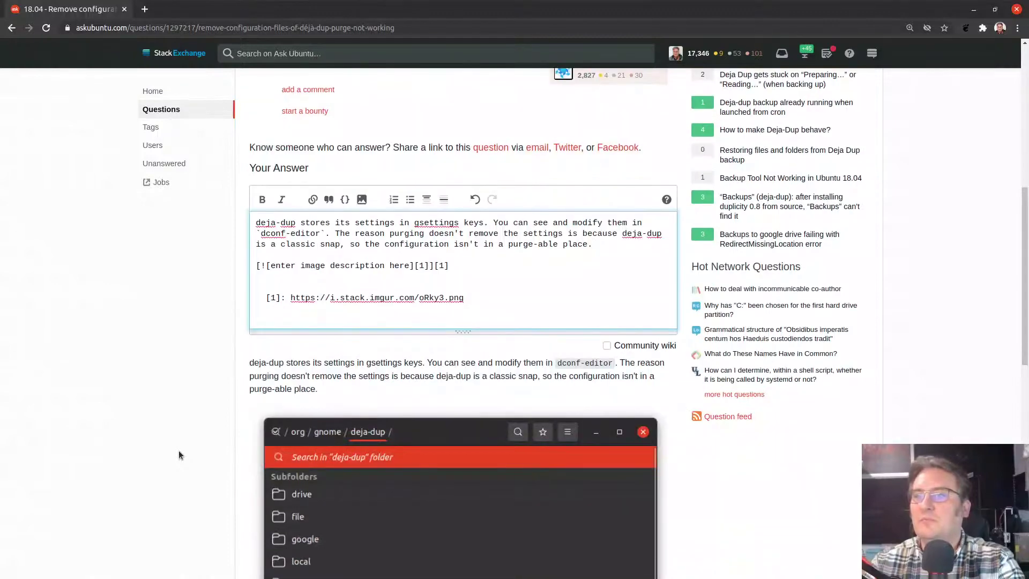
scroll(179, 455, "down", 10)
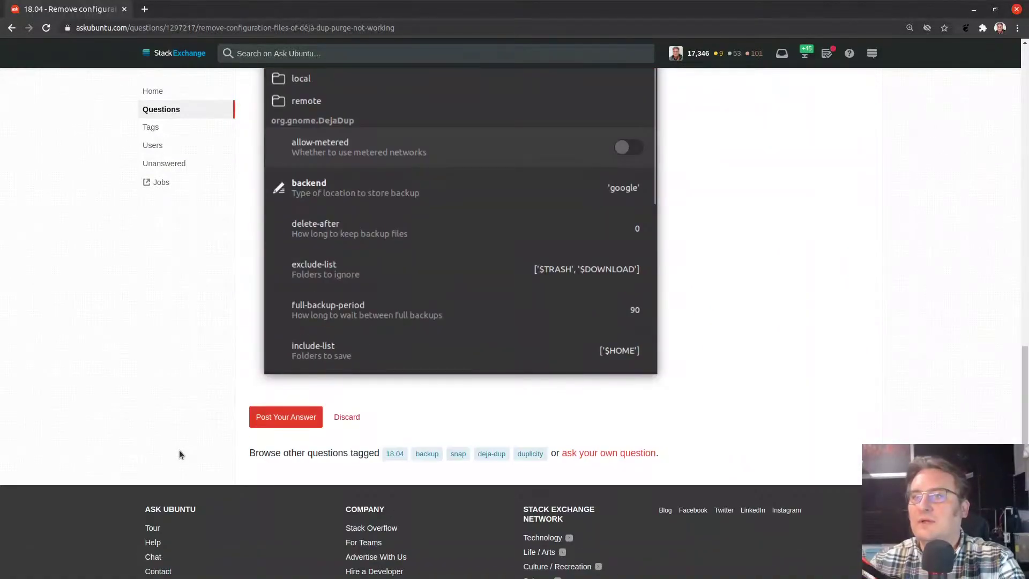
left_click(256, 420)
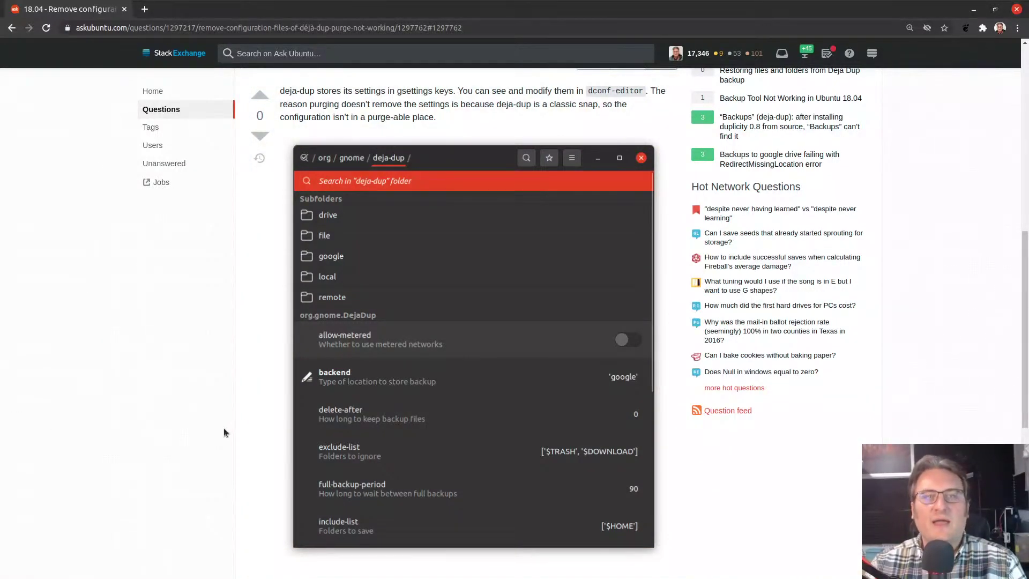
scroll(170, 343, "up", 3)
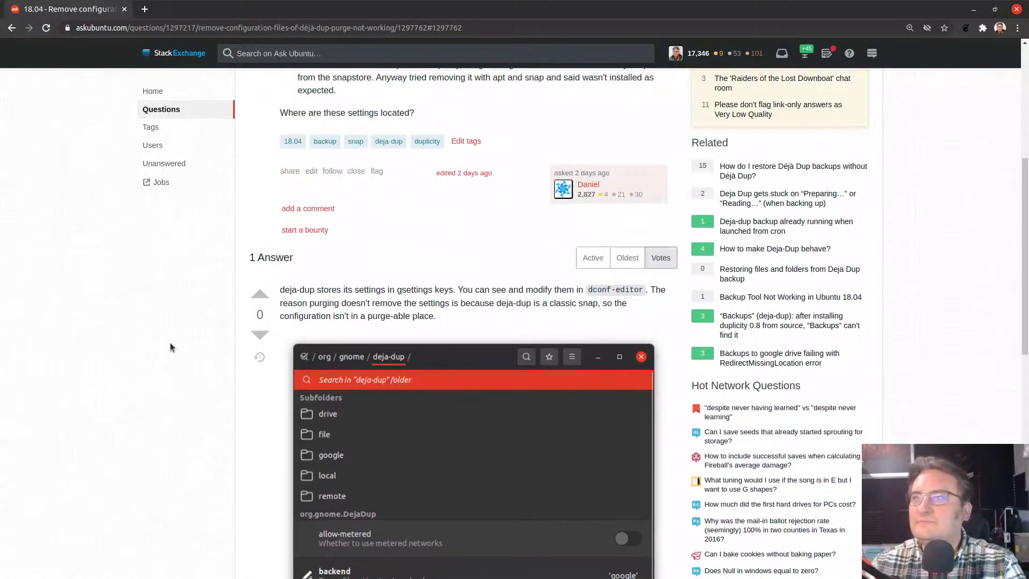
scroll(169, 342, "up", 4)
scroll(153, 346, "up", 1)
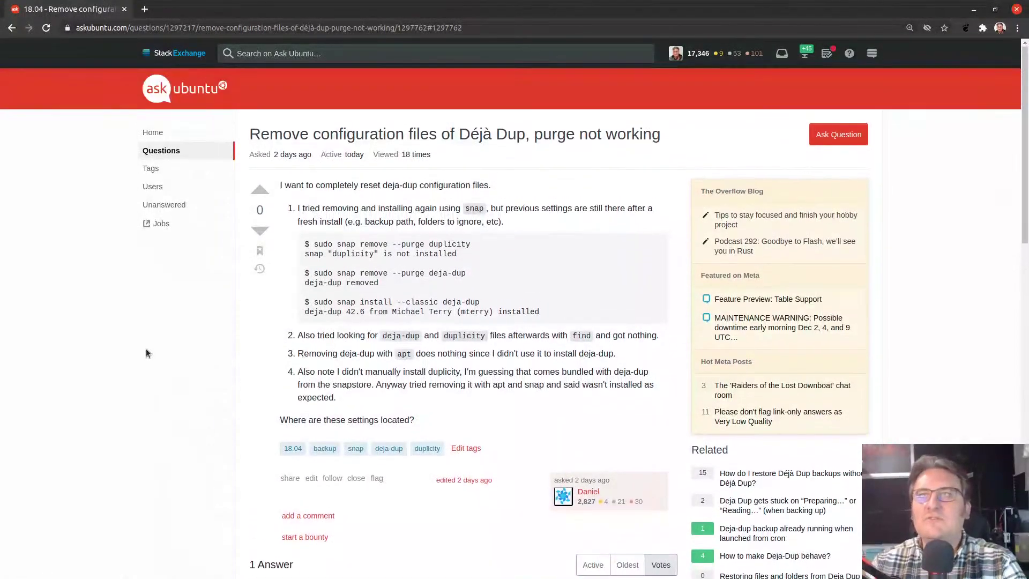
- Open the Fresh Meat custom filter from the Ask Ubuntu home page and read the full "Mount *.img ( dd-rescued image file)" question, including its wide code block
left_click(185, 87)
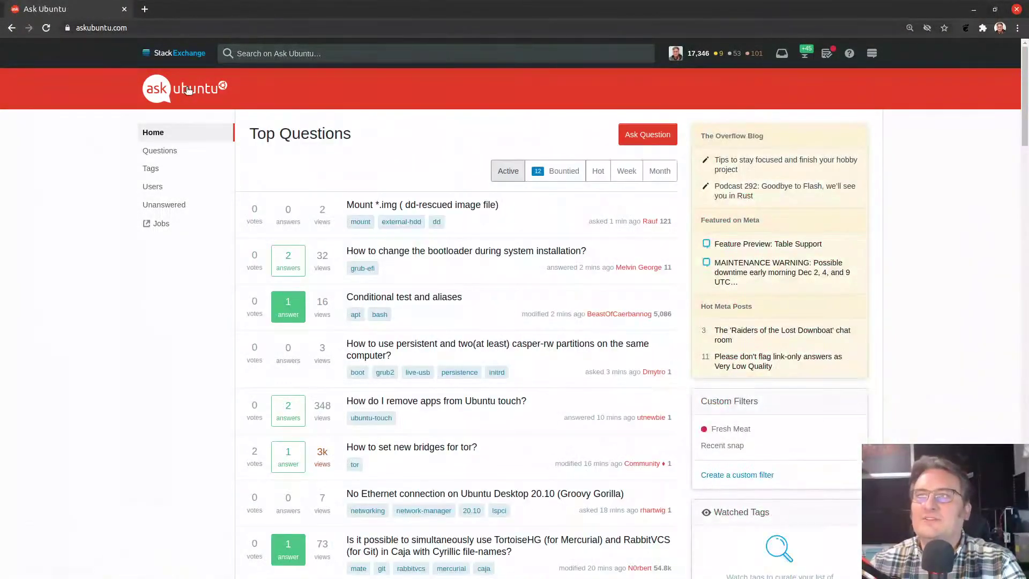
left_click(724, 432)
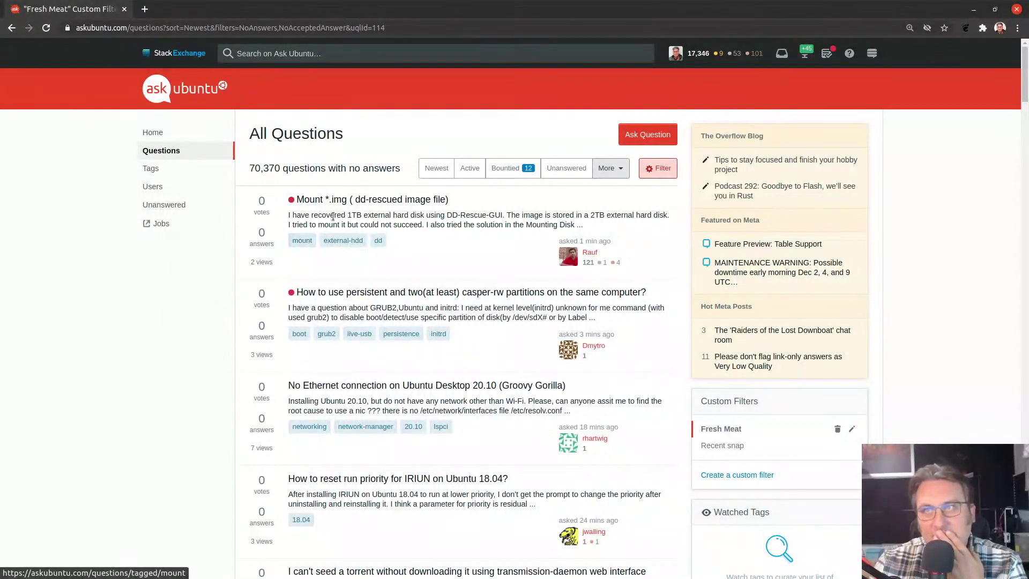
left_click(358, 200)
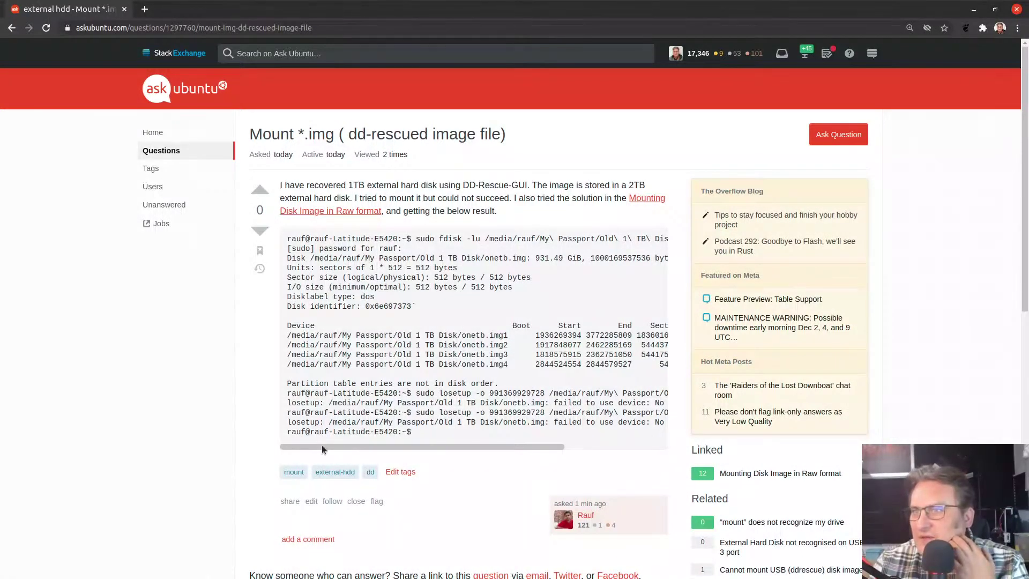
left_click_drag(326, 446, 470, 443)
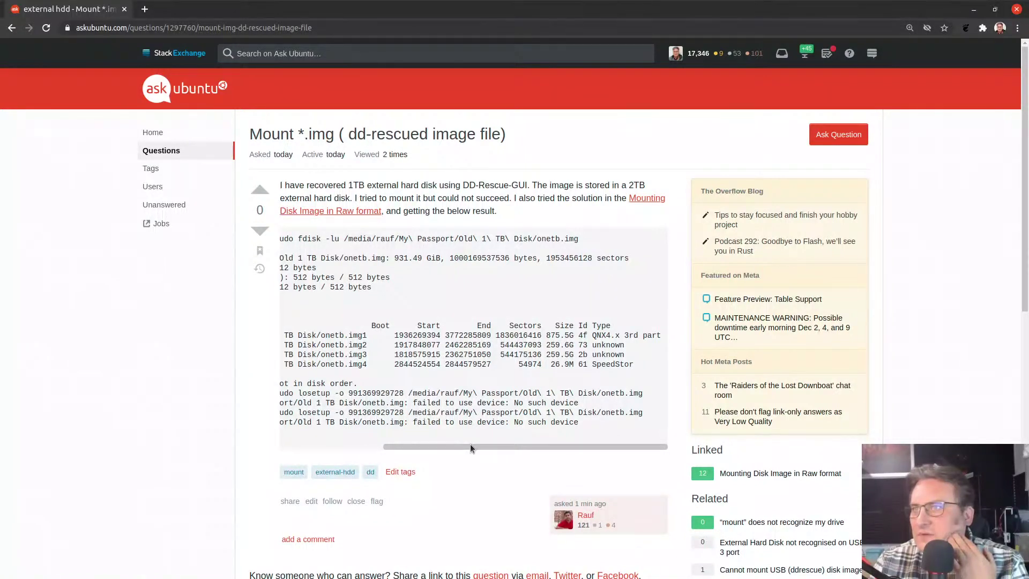
left_click_drag(471, 444, 257, 446)
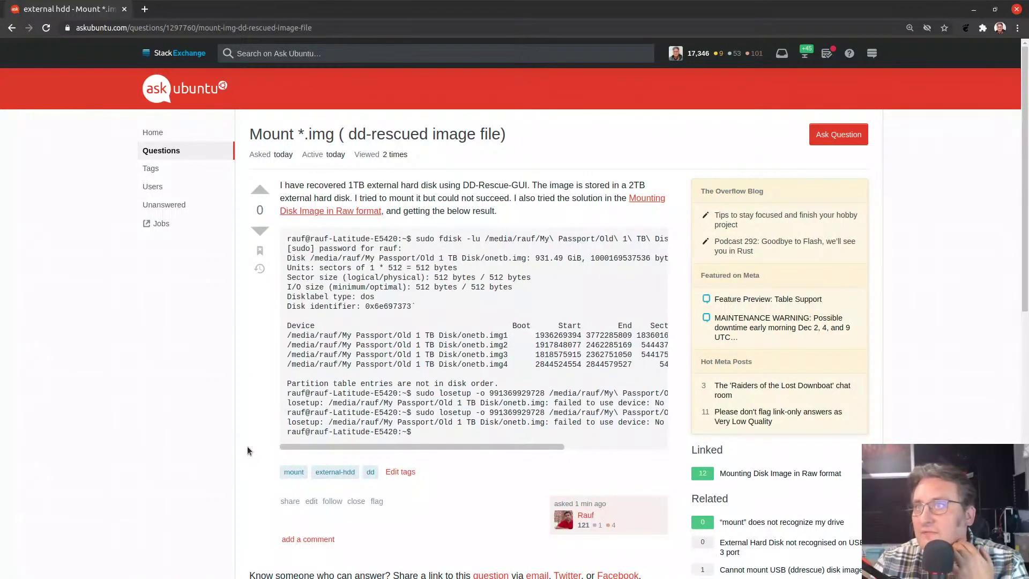
- Return to a refreshed Fresh Meat list, browse the unanswered questions, and open "Trying to remove indicator-KDEconnect" in a separate tab
left_click(12, 27)
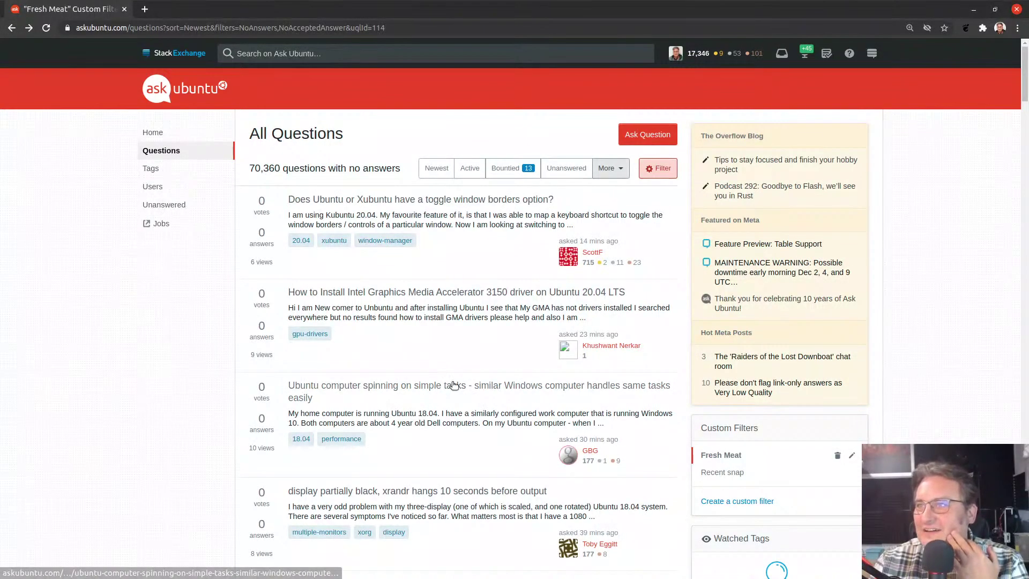
left_click(738, 455)
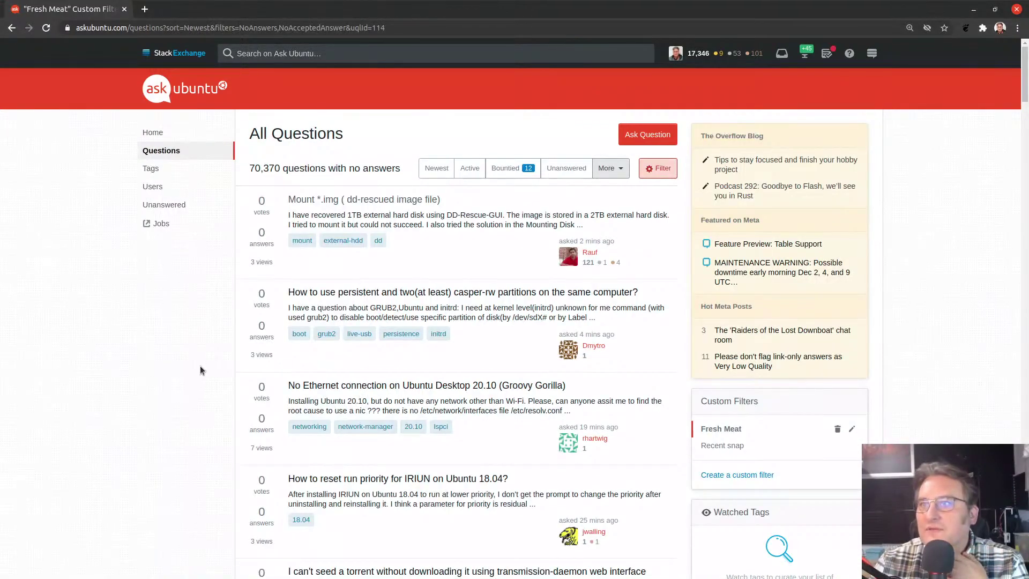
scroll(201, 370, "down", 1)
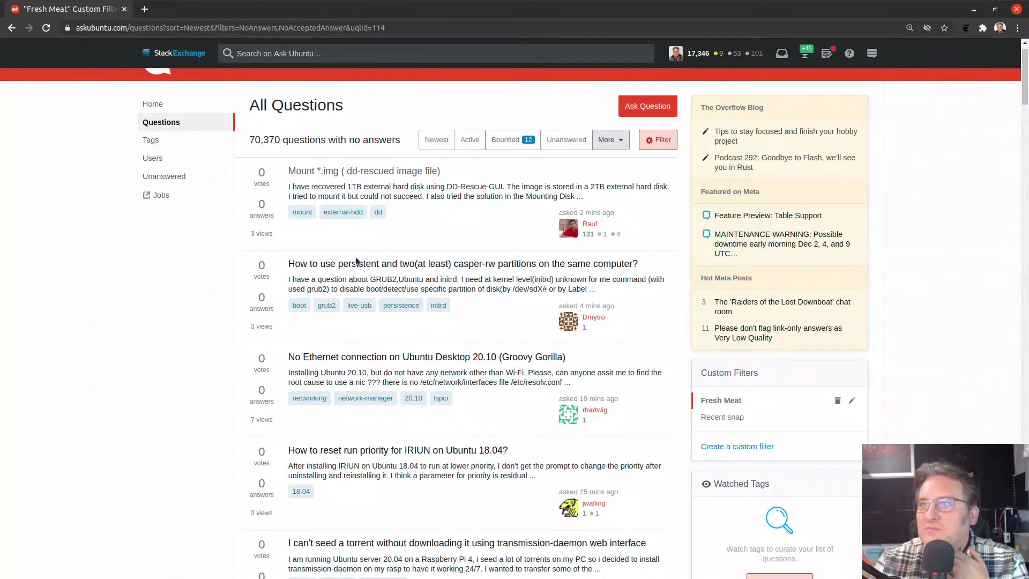
scroll(179, 337, "down", 3)
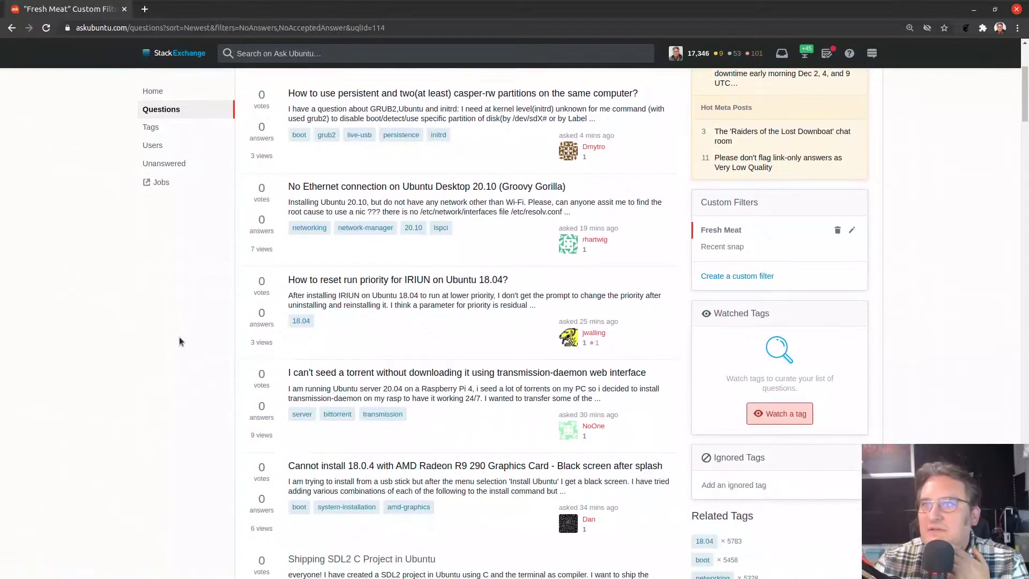
scroll(163, 364, "down", 2)
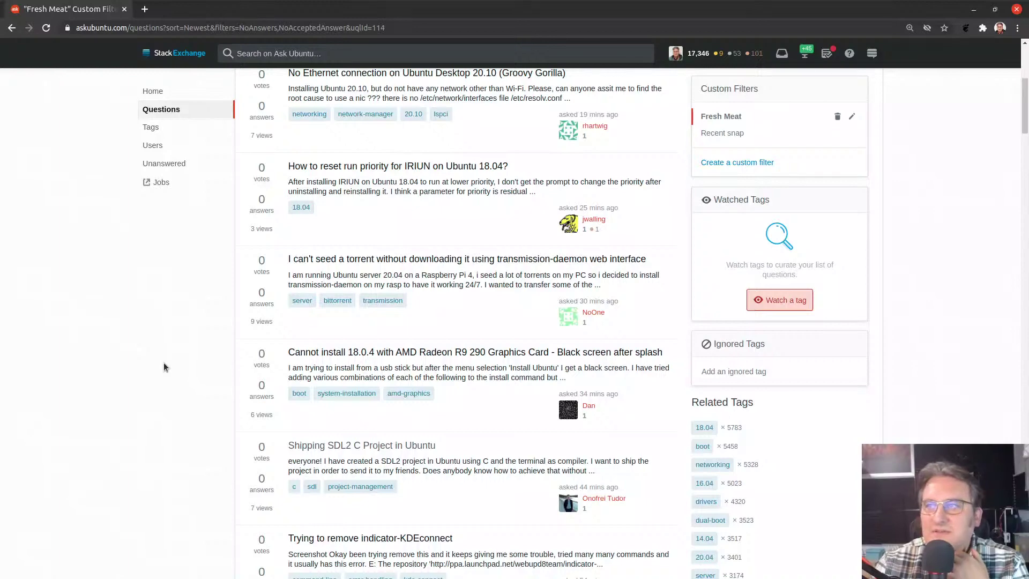
scroll(164, 367, "down", 2)
scroll(164, 366, "down", 2)
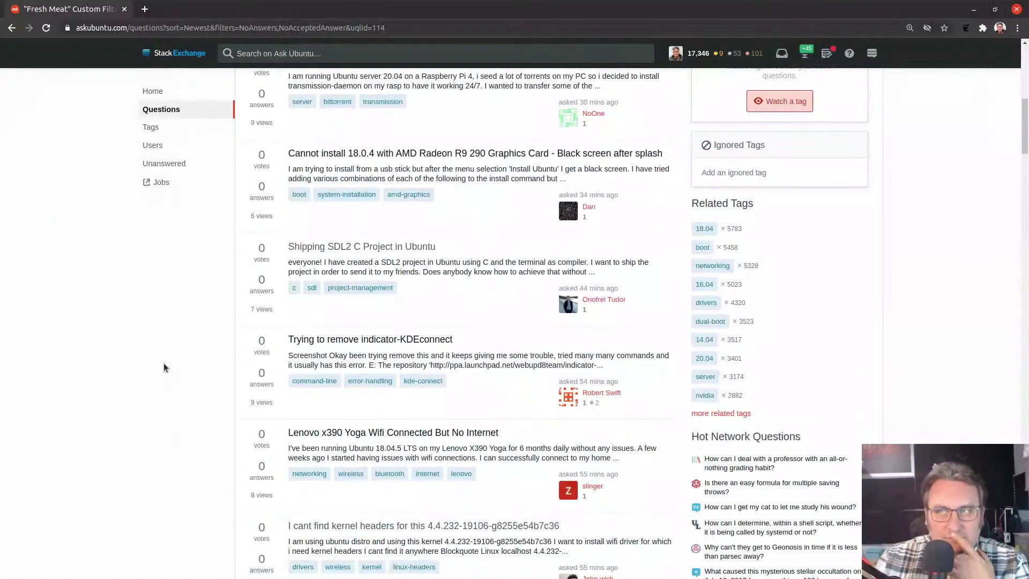
middle_click(390, 345)
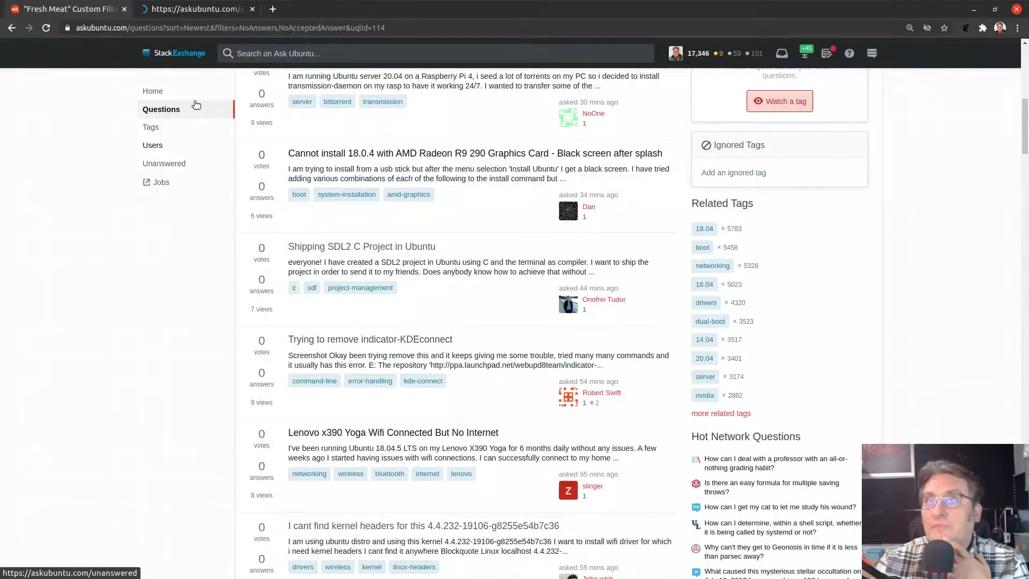
left_click(195, 9)
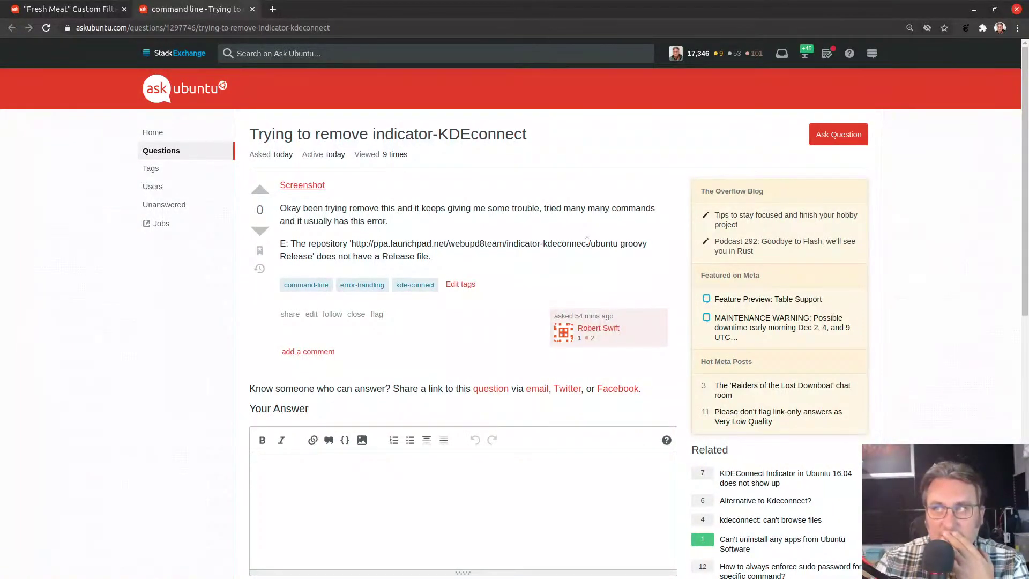
- Search the web for the question's "webupd8team/indicator-kdeconnect" repository in a new tab and open its Launchpad PPA page
left_click_drag(588, 244, 450, 245)
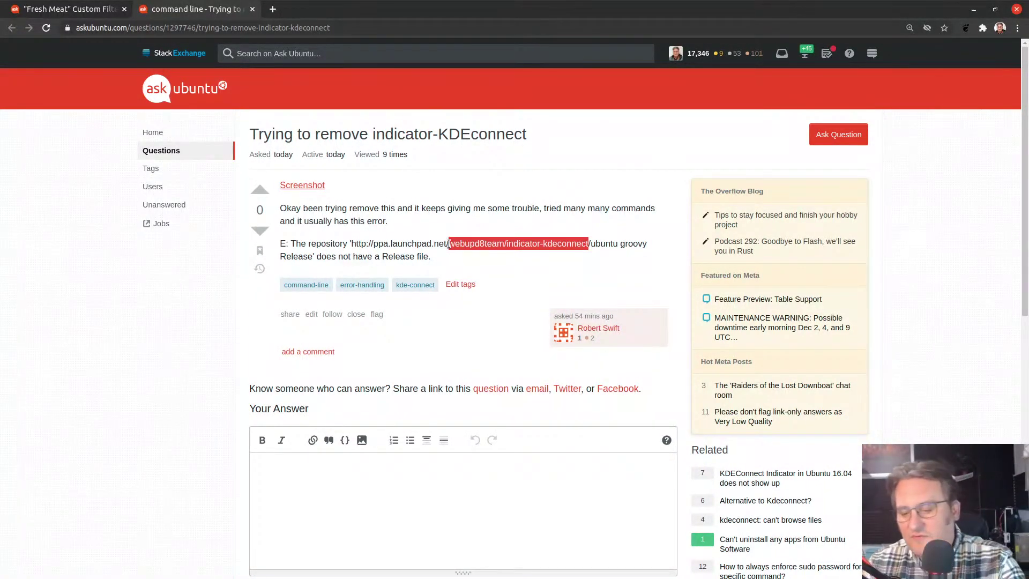
key("ctrl+c")
key("ctrl+t")
key("ctrl+v")
key("Return")
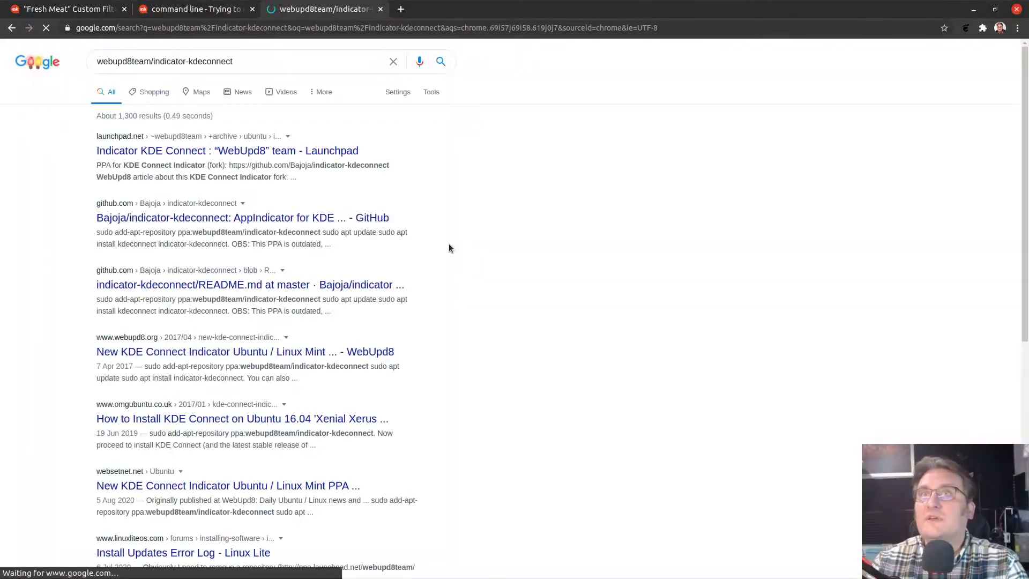
left_click(267, 156)
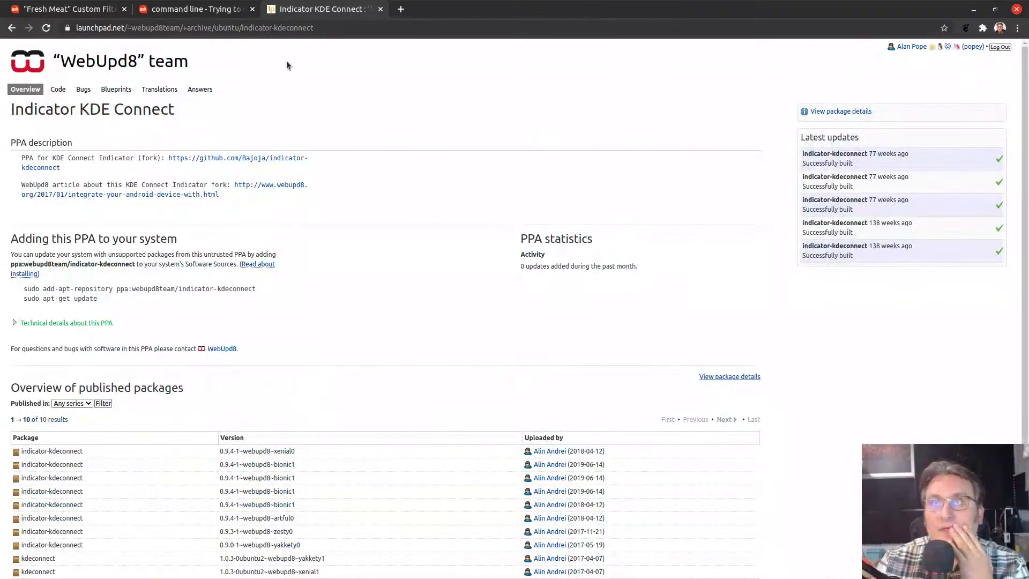
- Compare the question's error text with the Launchpad PPA page, and open the question's linked screenshot in its own tab
left_click(160, 16)
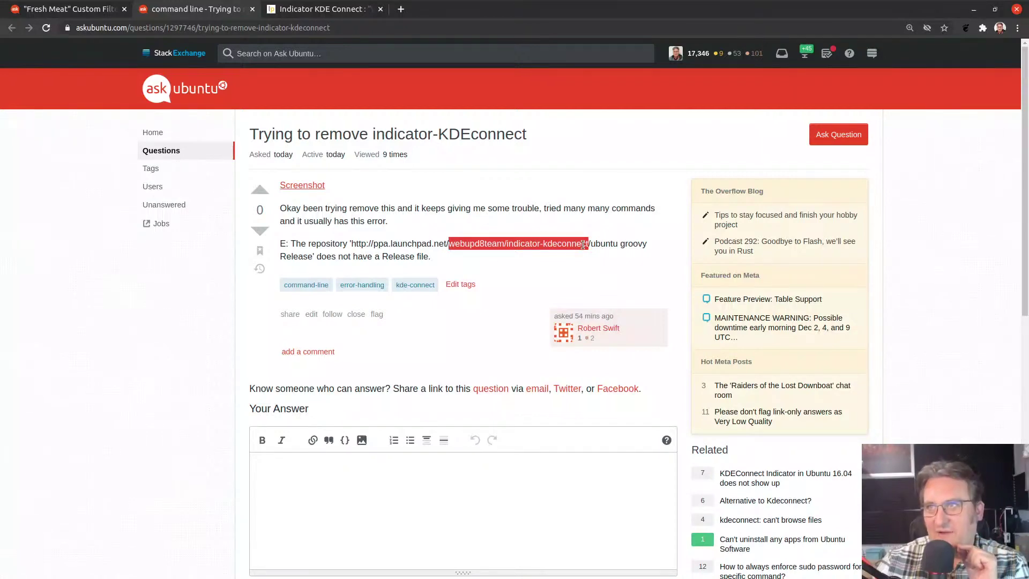
left_click(308, 9)
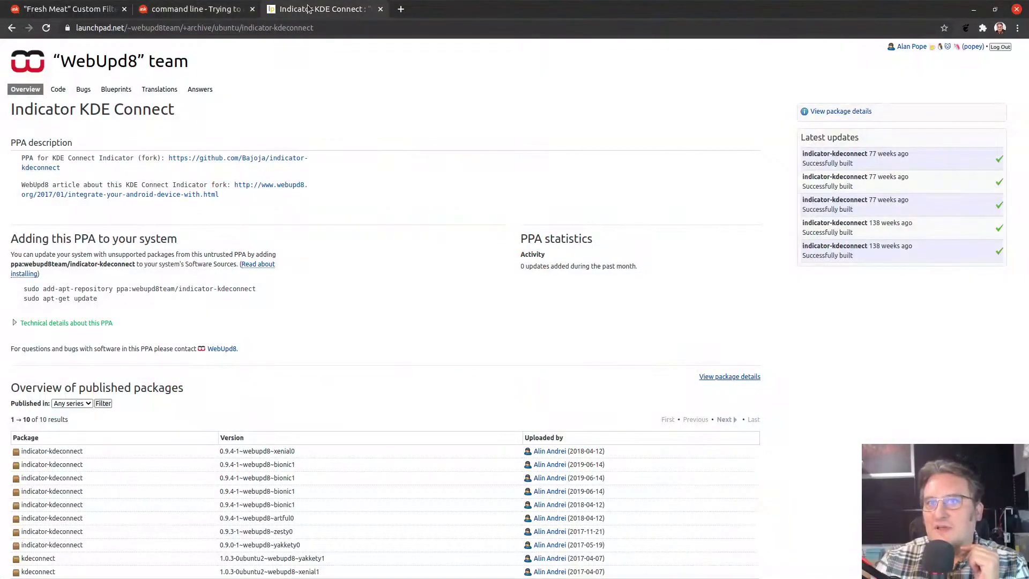
left_click(223, 8)
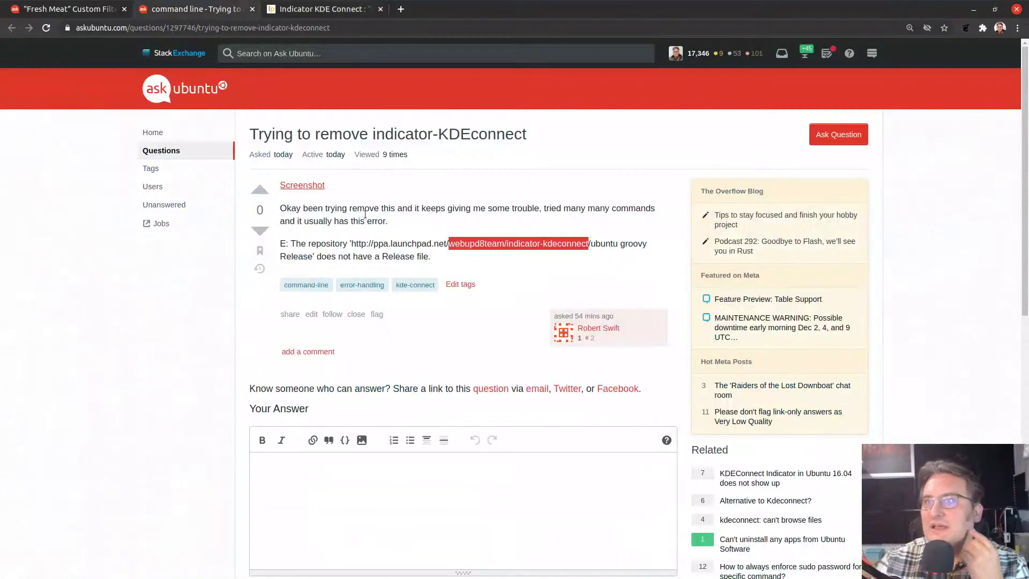
middle_click(307, 187)
left_click(305, 6)
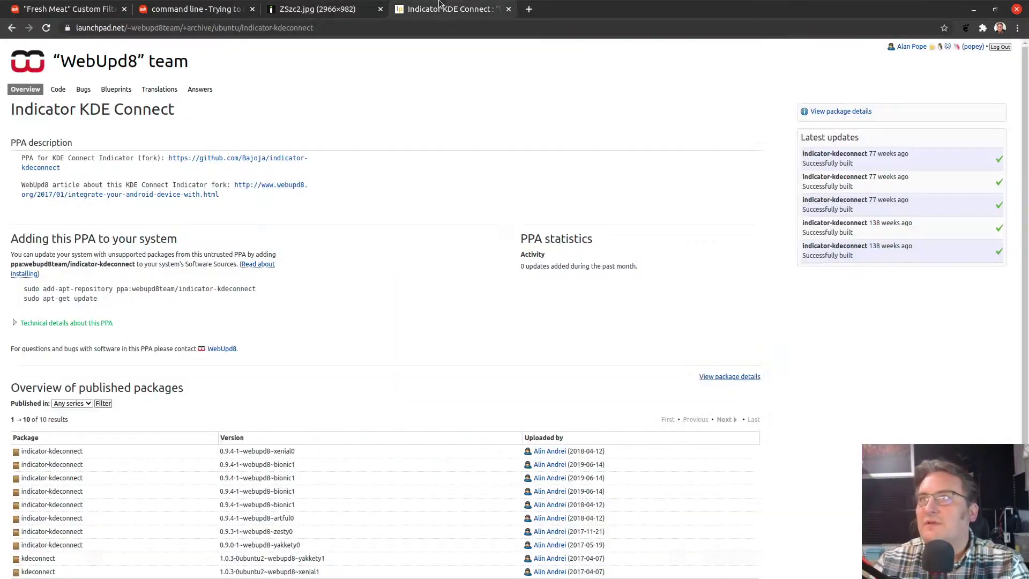
- Check which Ubuntu series the Indicator KDE Connect PPA offers in its published packages filter, leaving it on Any series
left_click(439, 6)
left_click(81, 404)
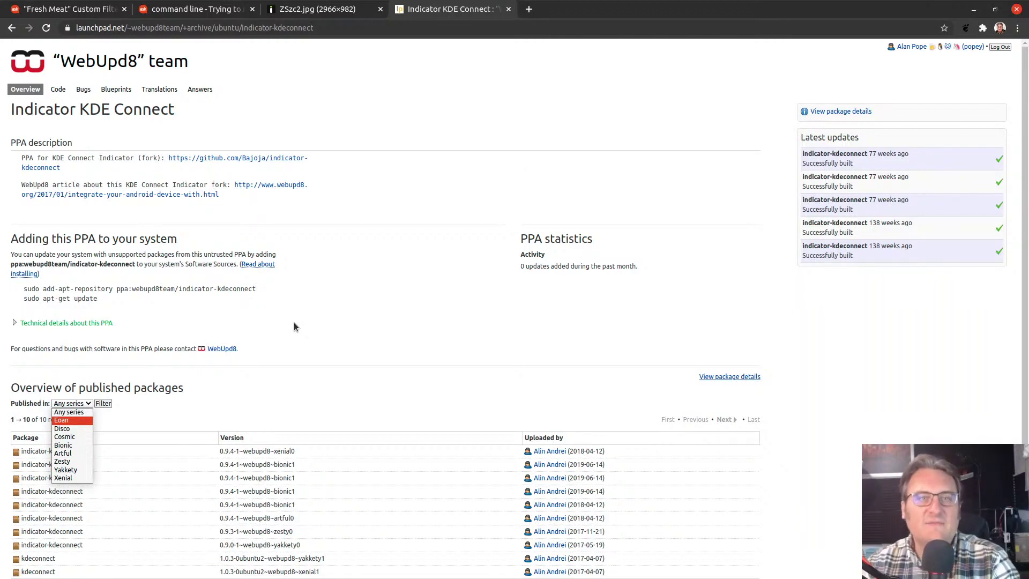
left_click(375, 342)
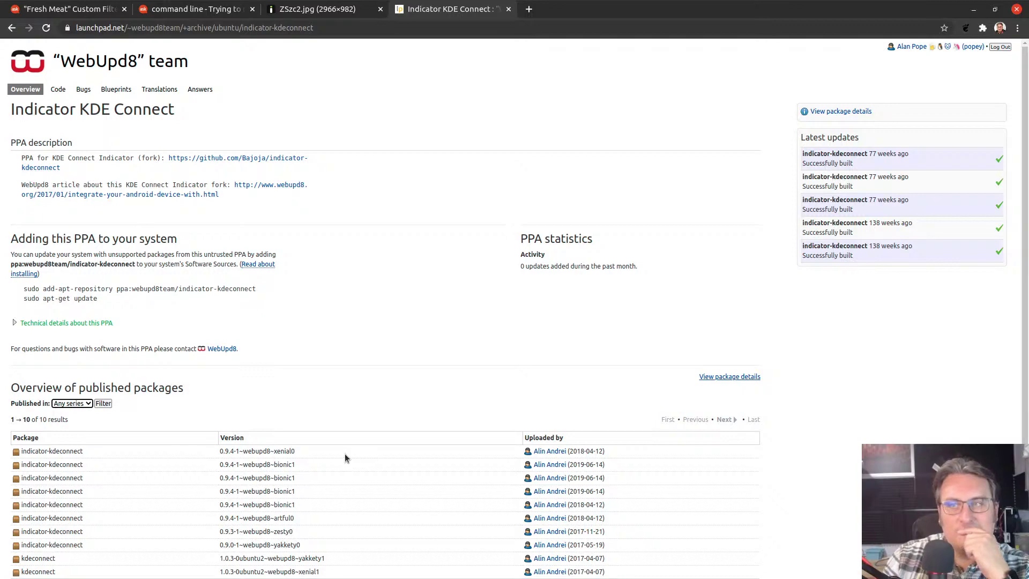
- Return to the Ask Ubuntu question and begin the answer with "The reason you get the error message is because the PPA maintainer has not updated"
left_click(180, 9)
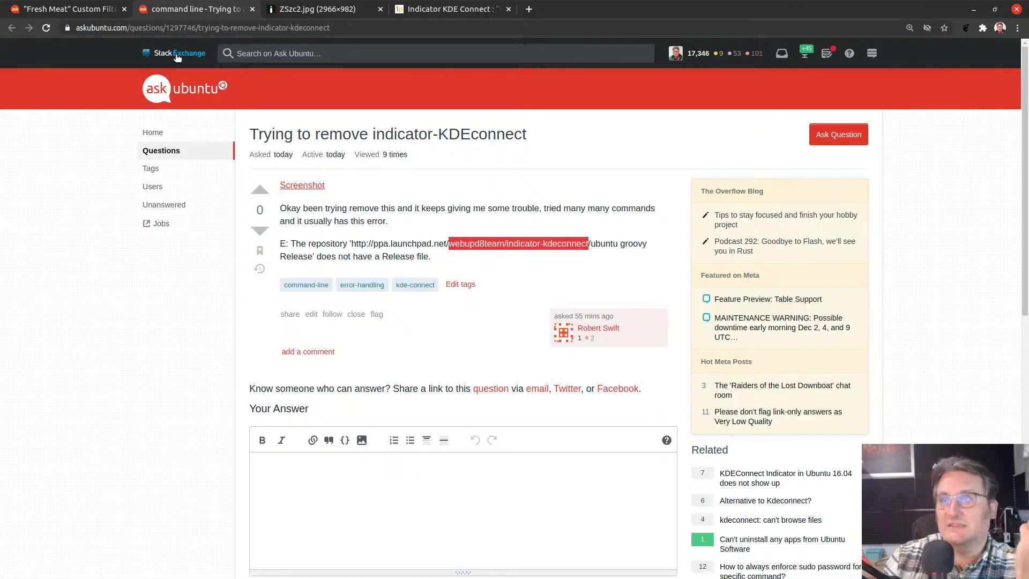
scroll(128, 450, "down", 3)
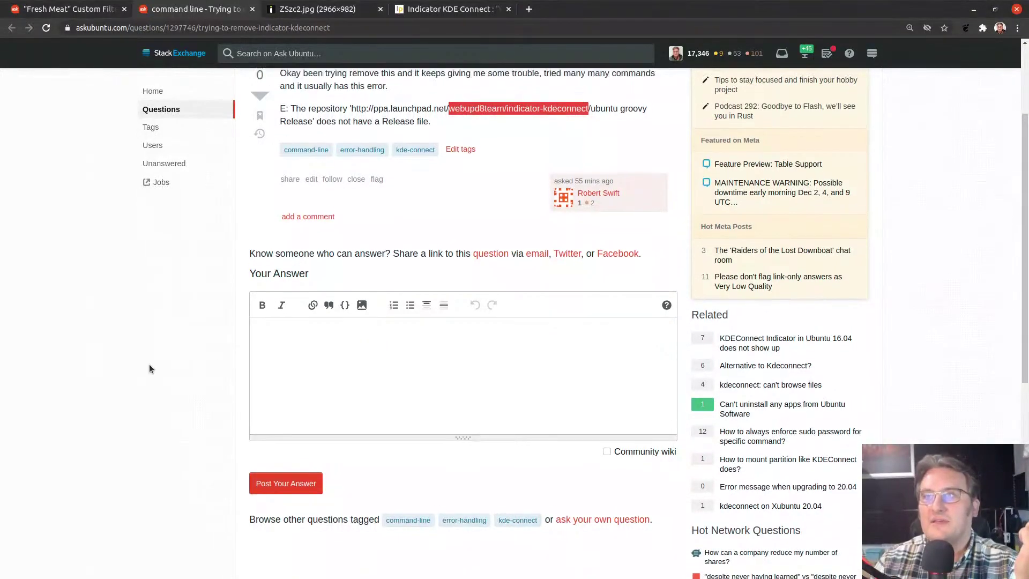
scroll(149, 365, "up", 2)
left_click(324, 479)
type("The ")
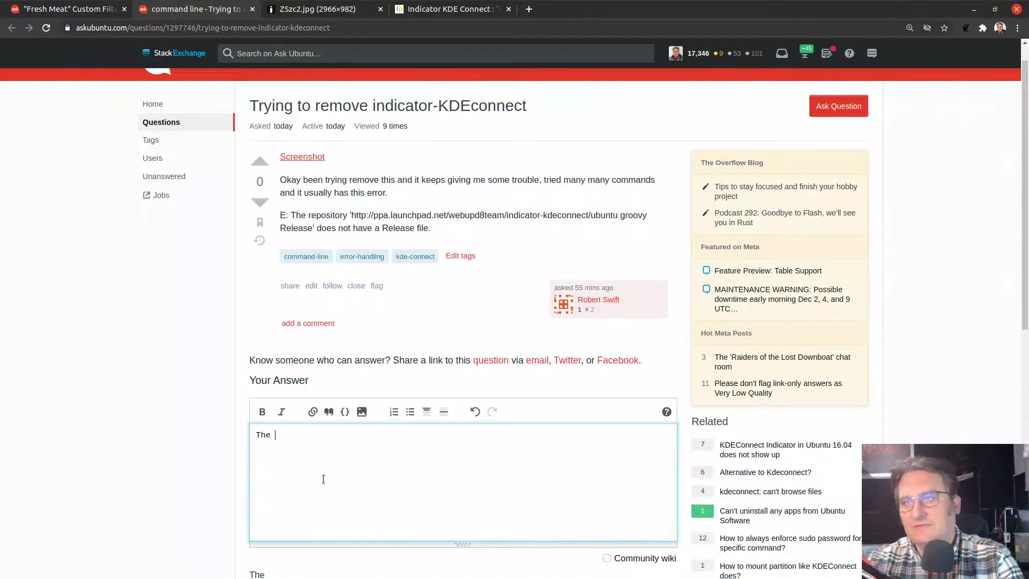
type("reason you get he")
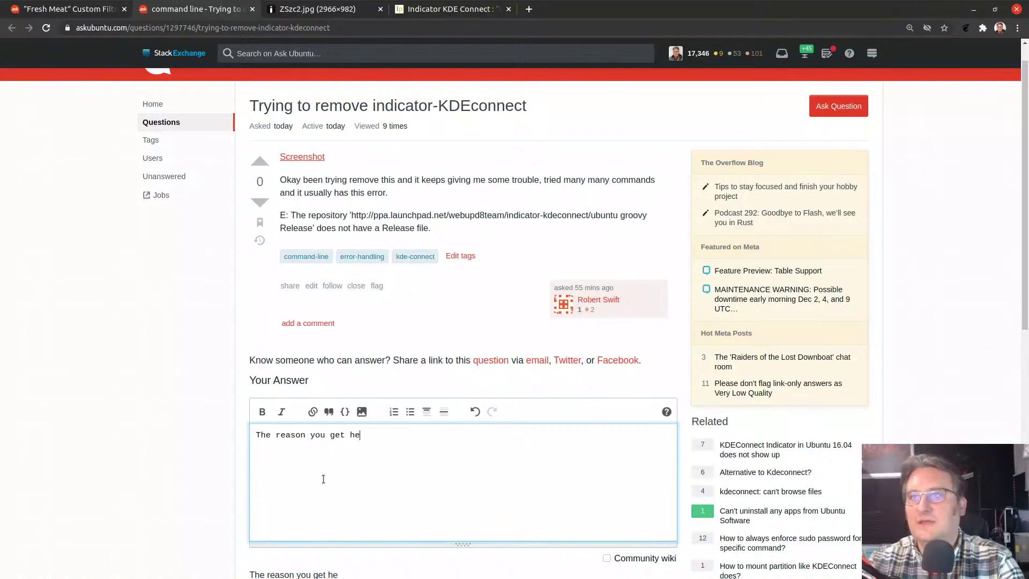
key("BackSpace")
key("BackSpace")
type("the er")
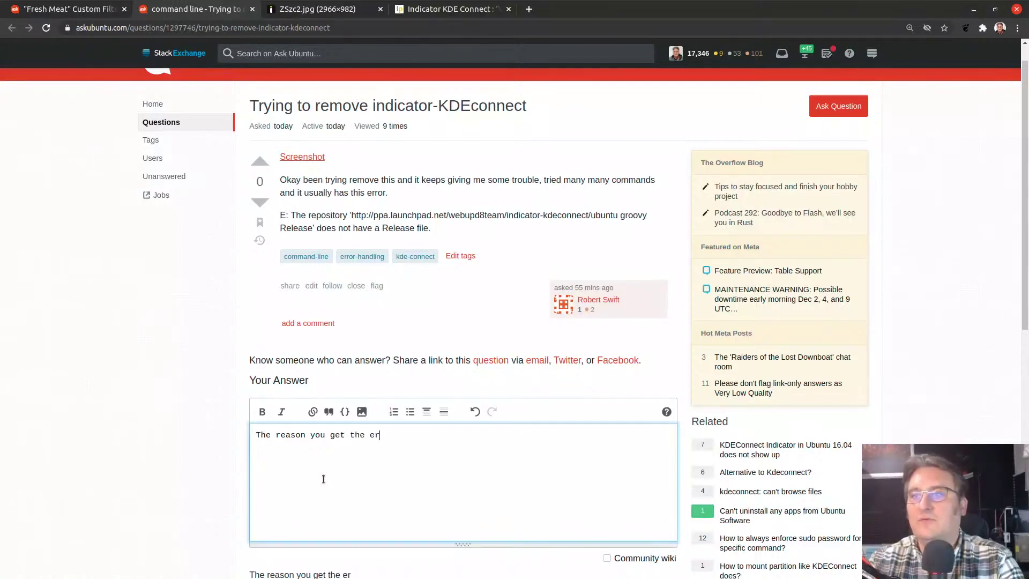
type("ror message is beca")
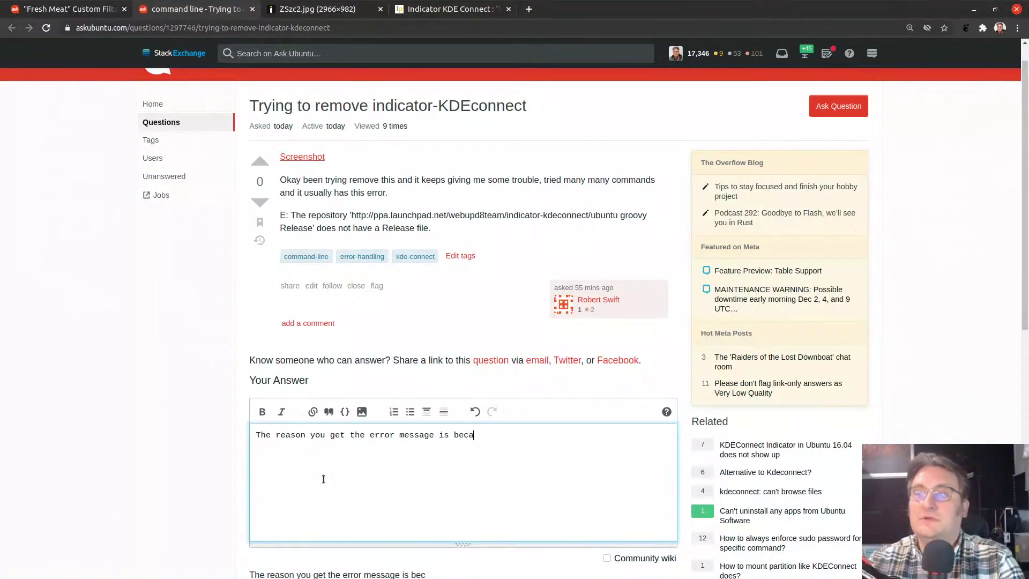
type("use the PPA mainta")
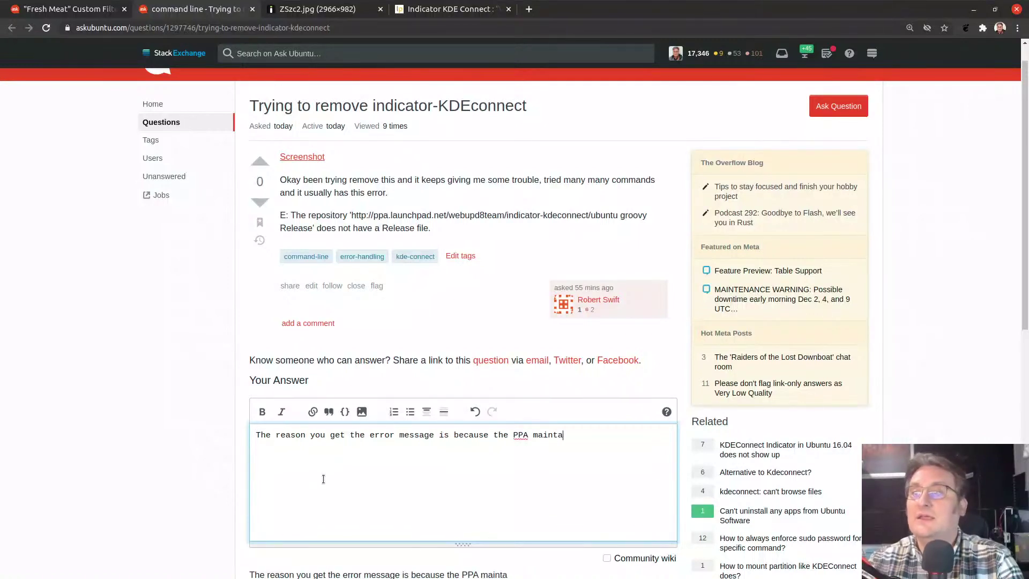
type("iner has not updated ")
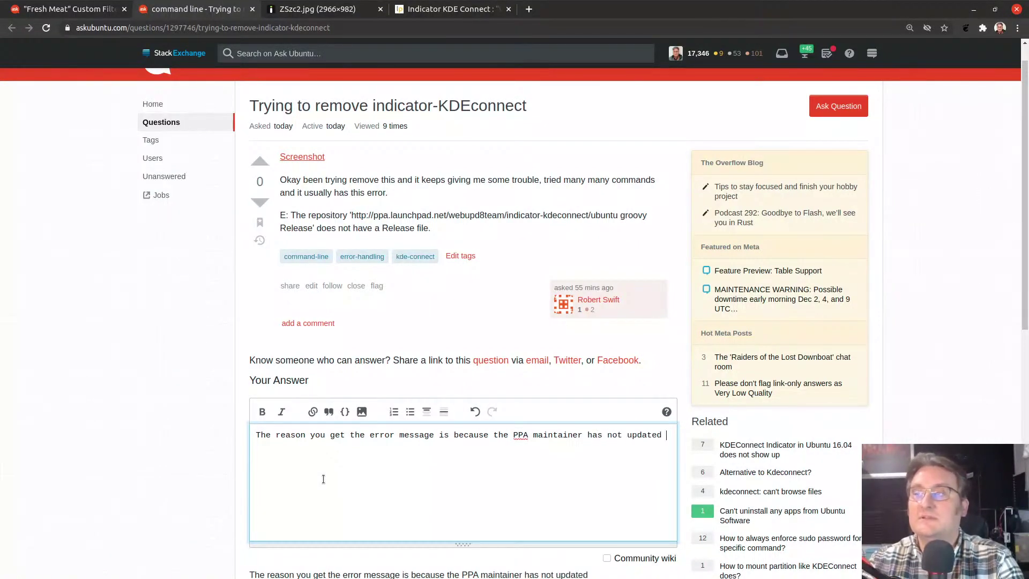
- Complete the answer's first sentence with "the packages inside it for the release of Ubuntu you're running." and start a new paragraph
type("th")
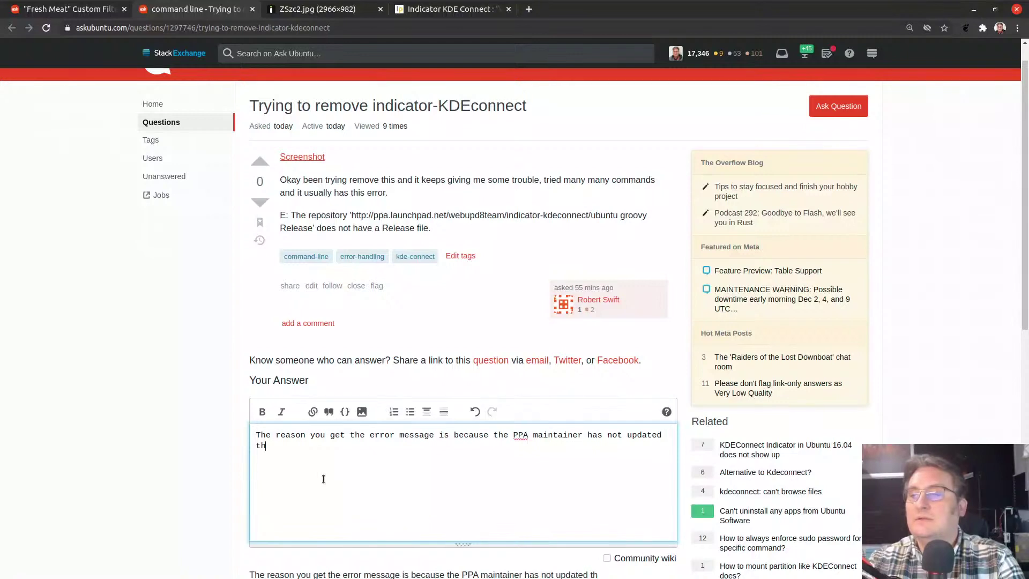
type("e packages inside it for t")
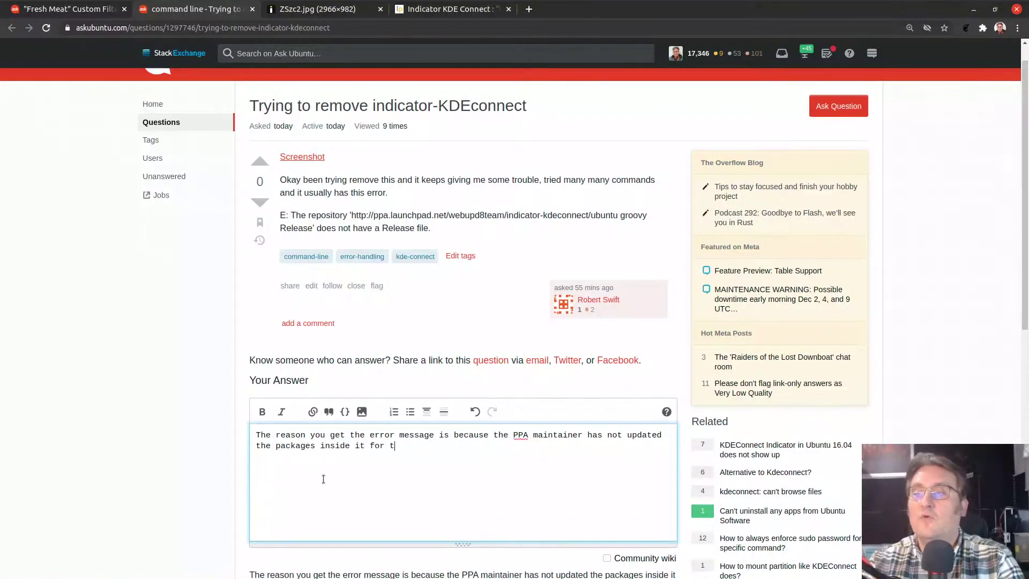
type("he release of Ub")
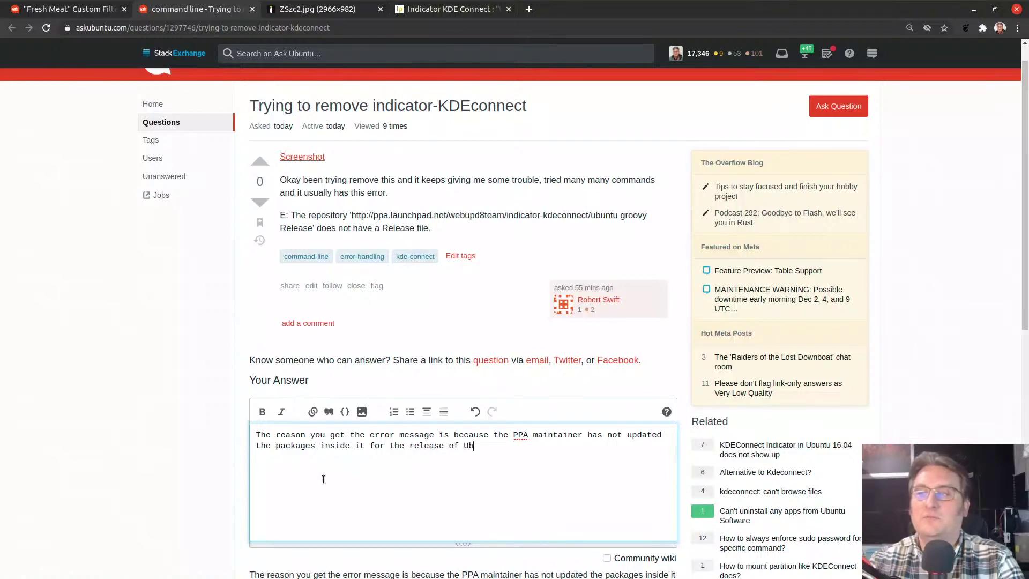
type("untu you're running ")
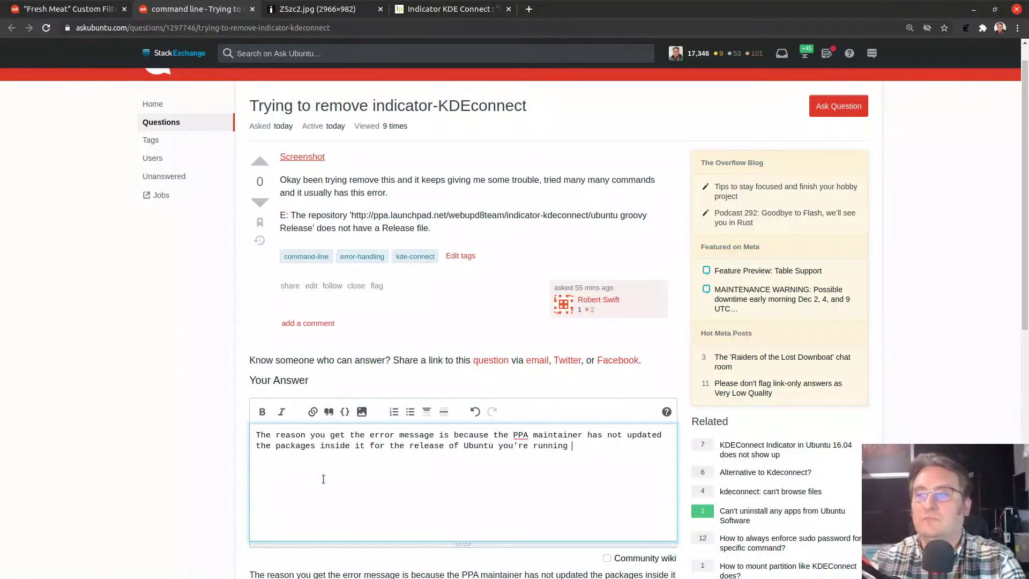
type("(gr")
key("BackSpace")
key("BackSpace")
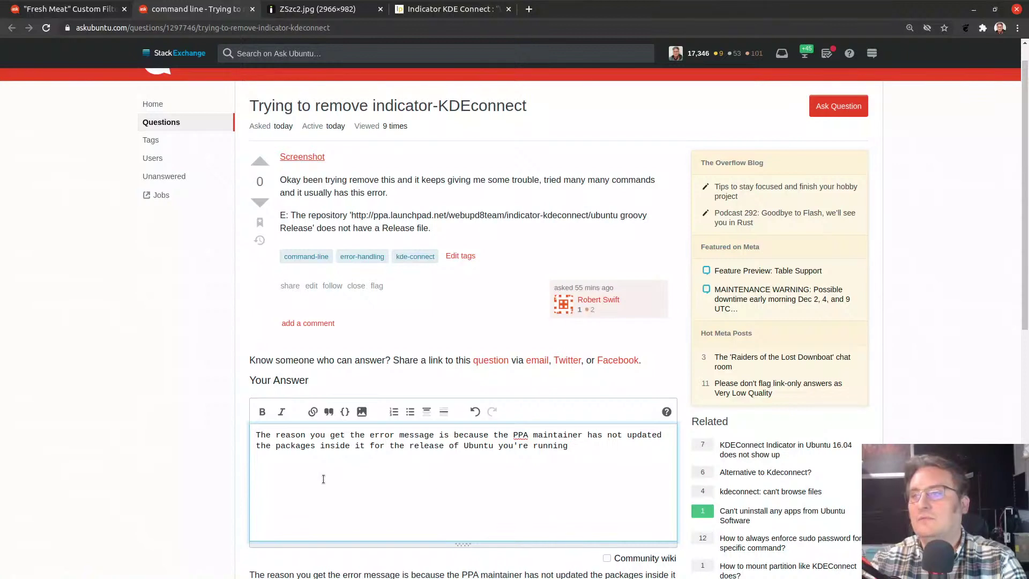
key("ctrl+Left")
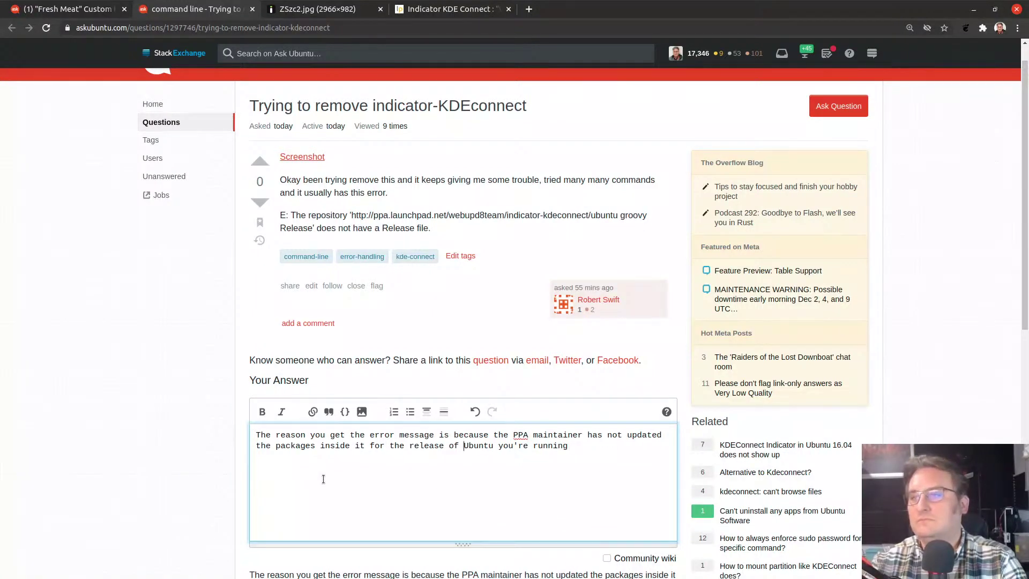
key("End")
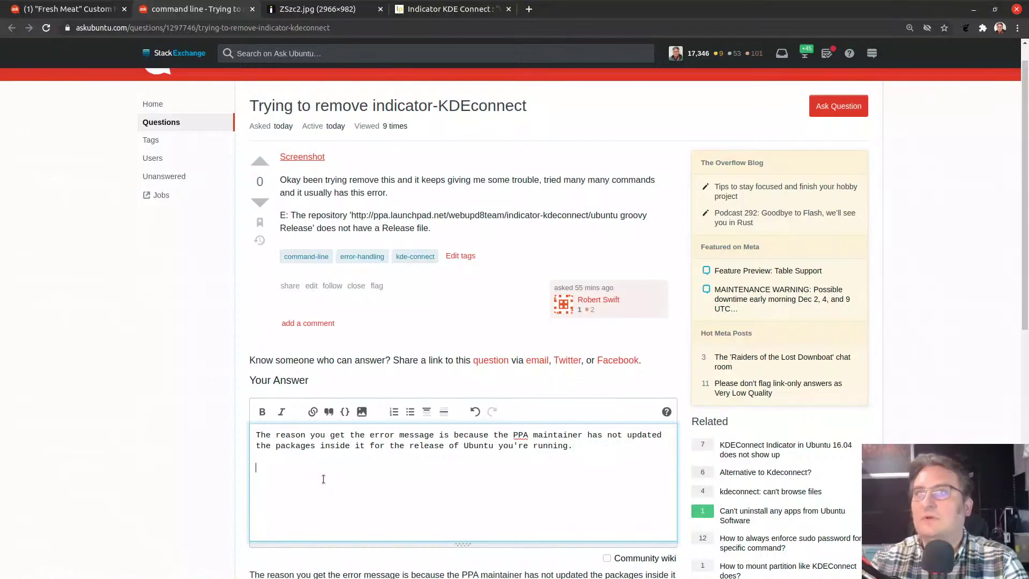
- Review the Ubuntu series offered in the Launchpad PPA's published packages filter, leaving it on Any series
key("ctrl+4")
scroll(326, 378, "down", 3)
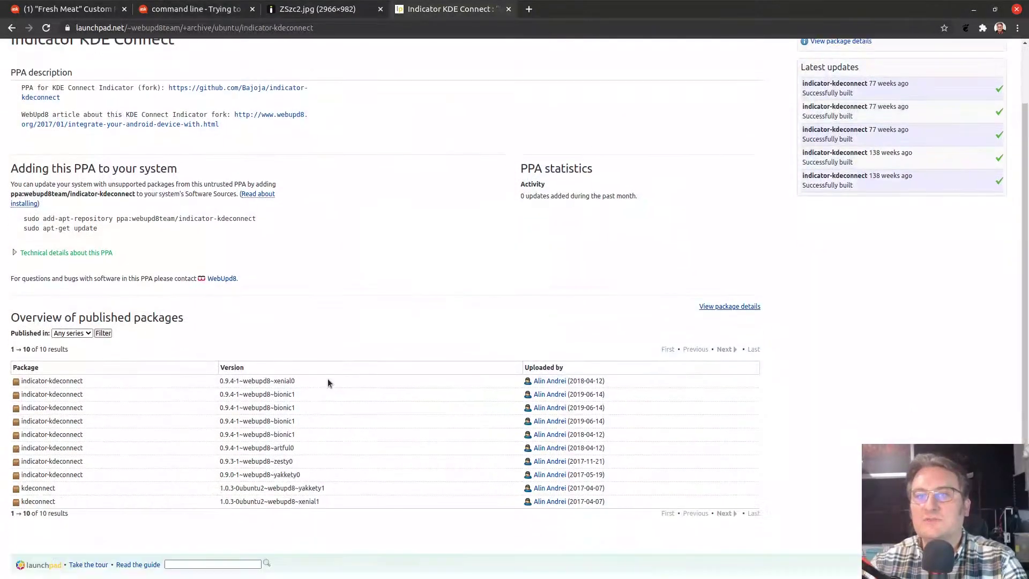
left_click(84, 299)
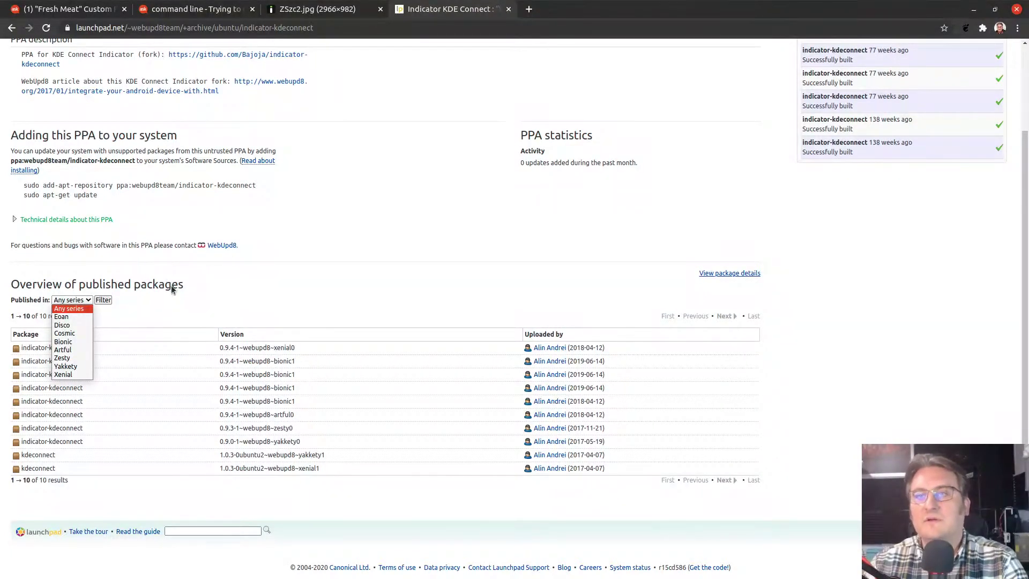
left_click(177, 306)
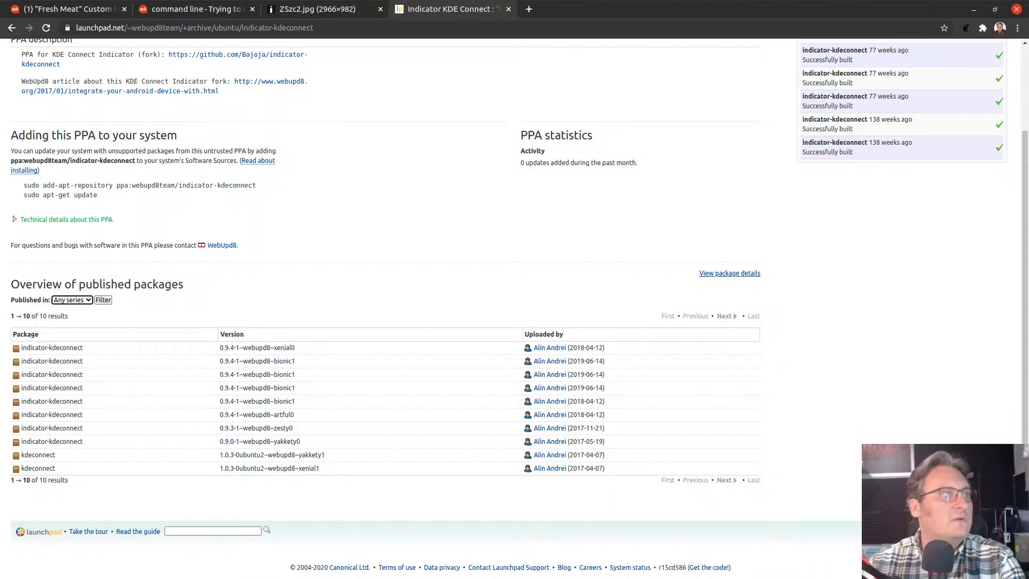
key("alt+Tab")
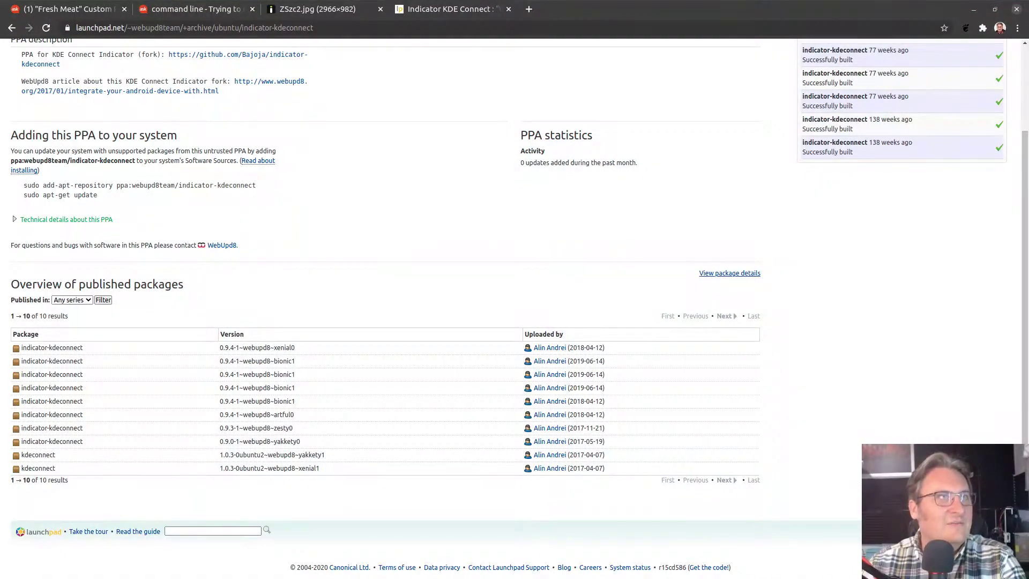
left_click(393, 126)
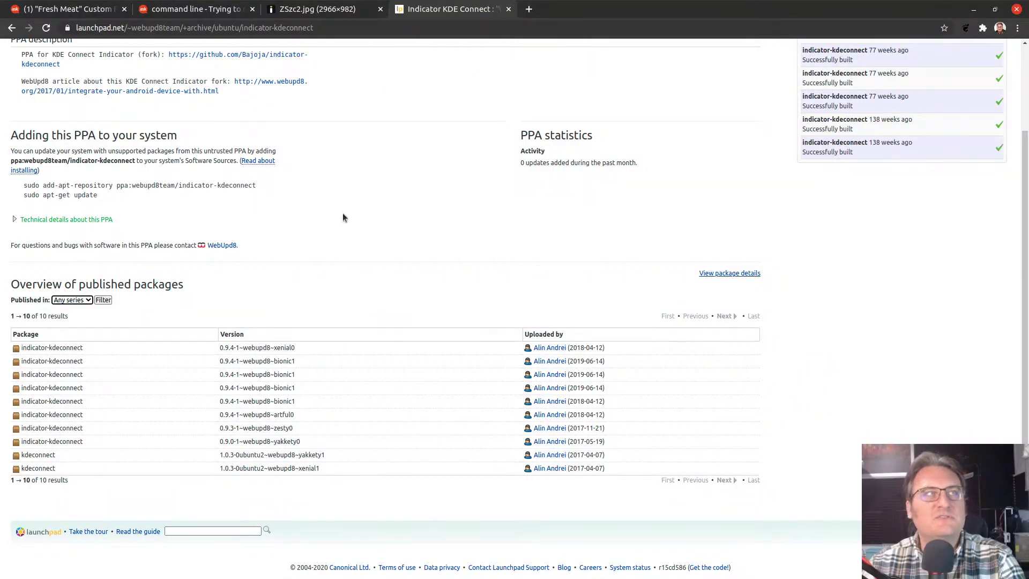
key("alt+Tab")
left_click(365, 223)
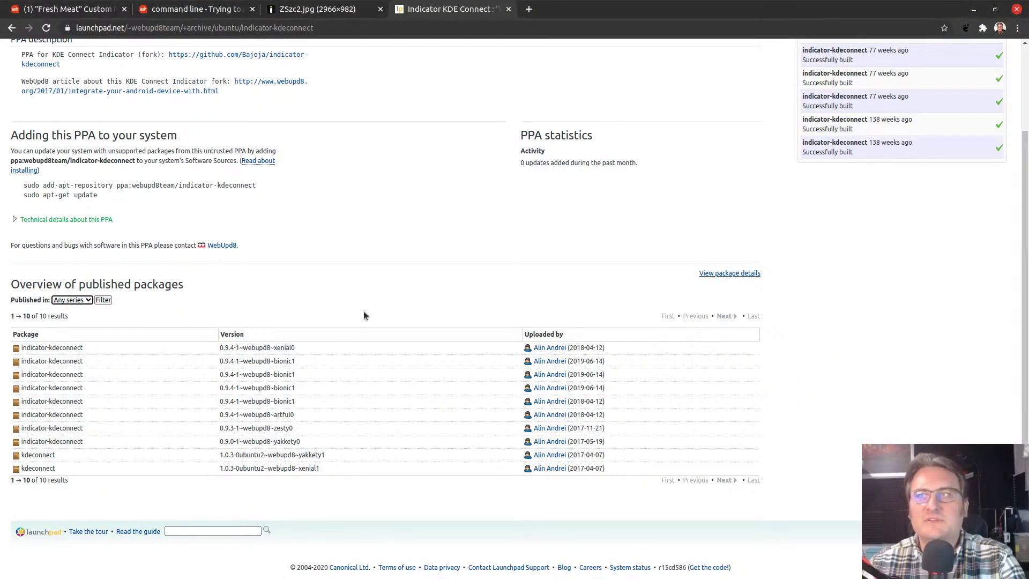
key("alt+Tab")
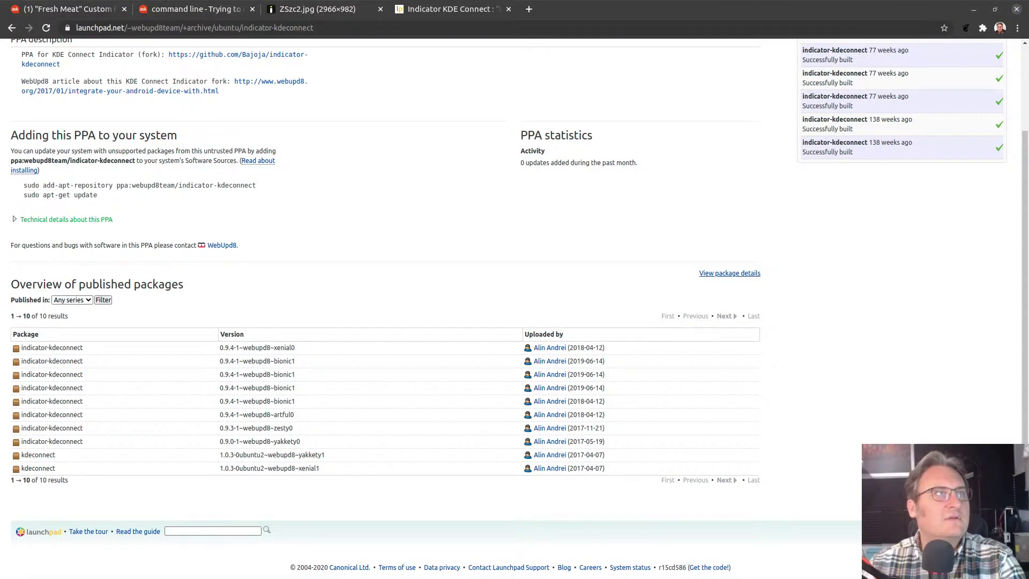
left_click(380, 307)
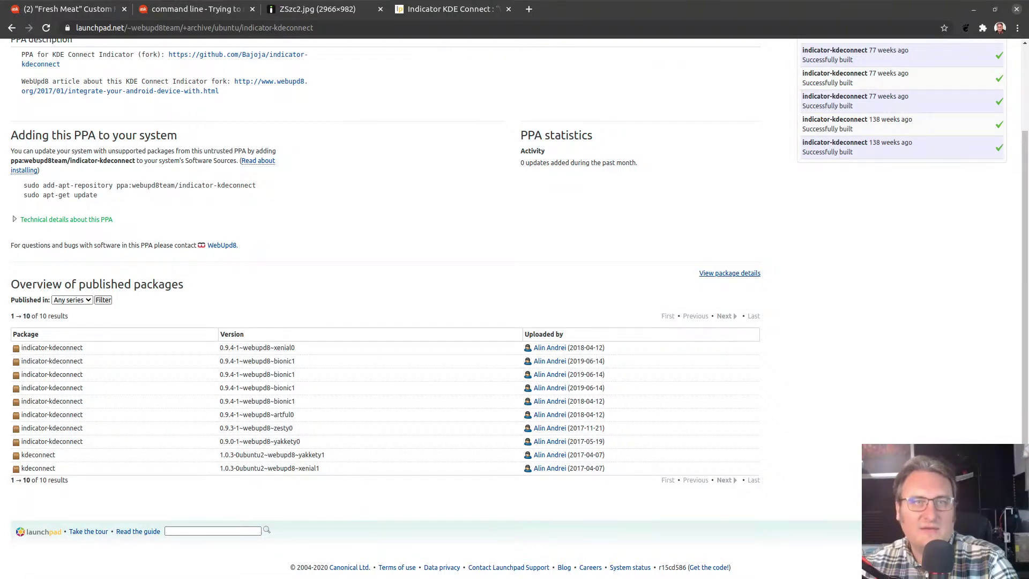
key("alt+Tab")
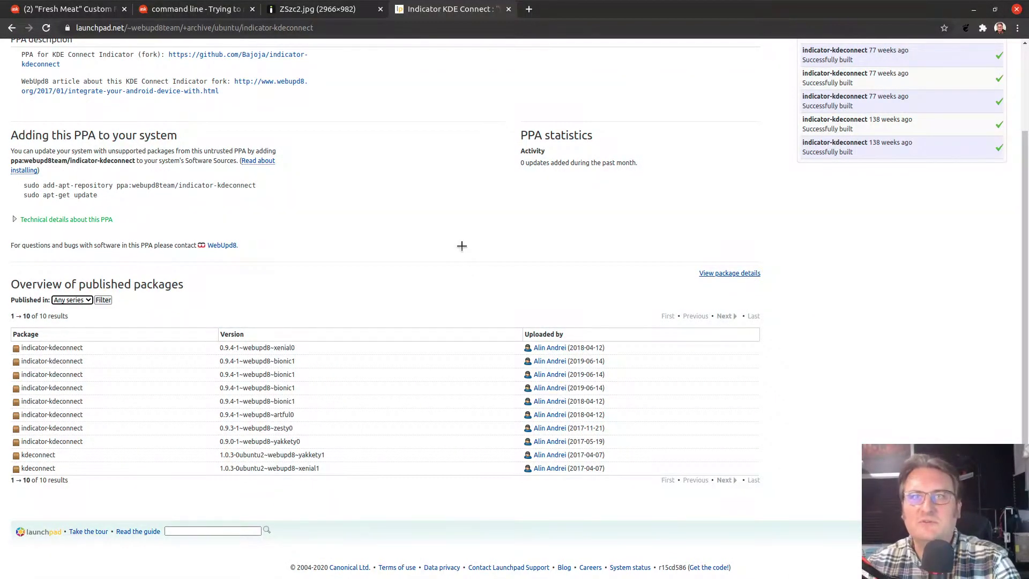
- Open a terminal window and restart the desktop shell by running the command "r"
key("ctrl+alt+t")
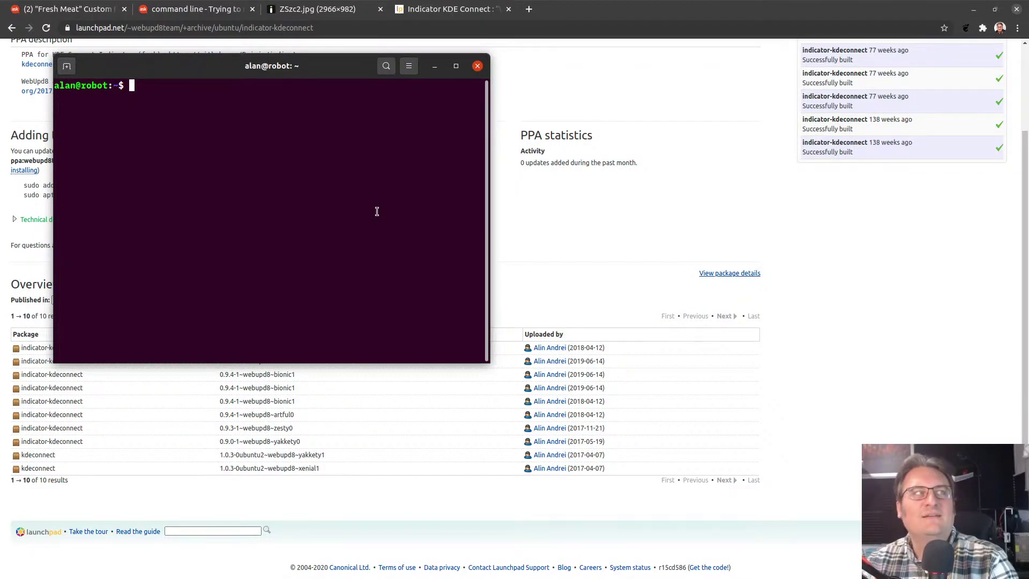
key("alt+F2")
type("r")
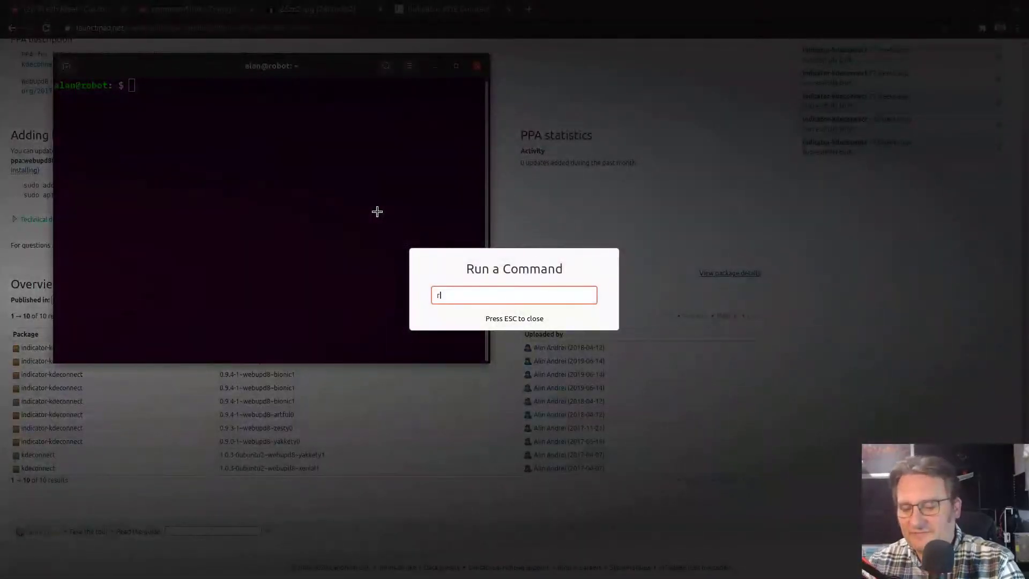
key("Return")
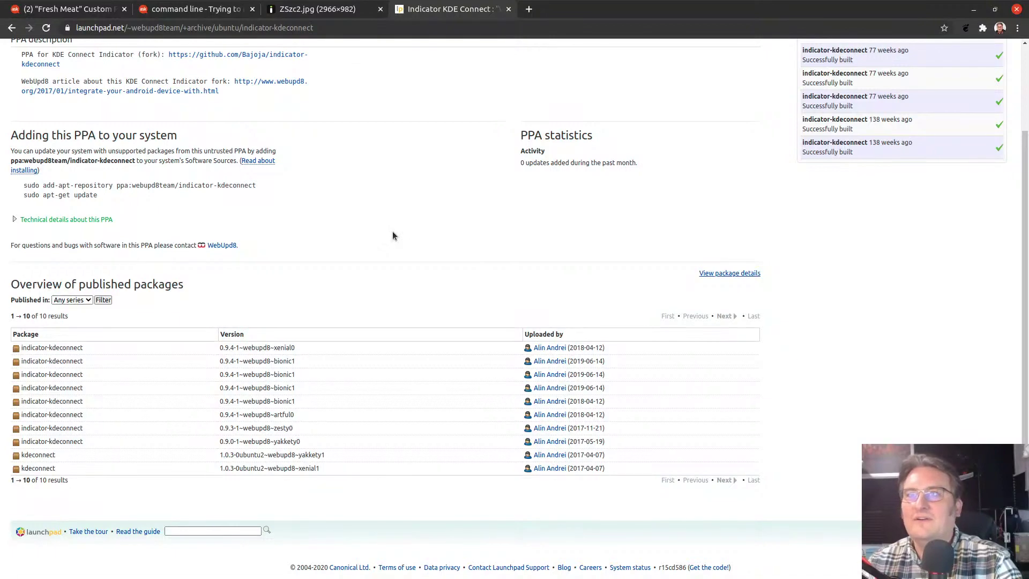
scroll(392, 230, "up", 4)
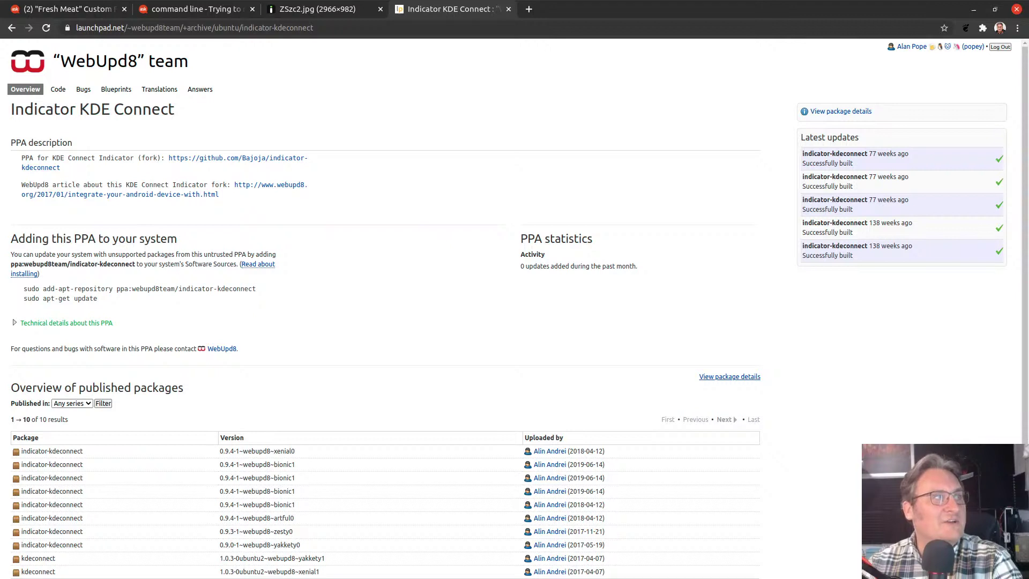
key("alt+Tab")
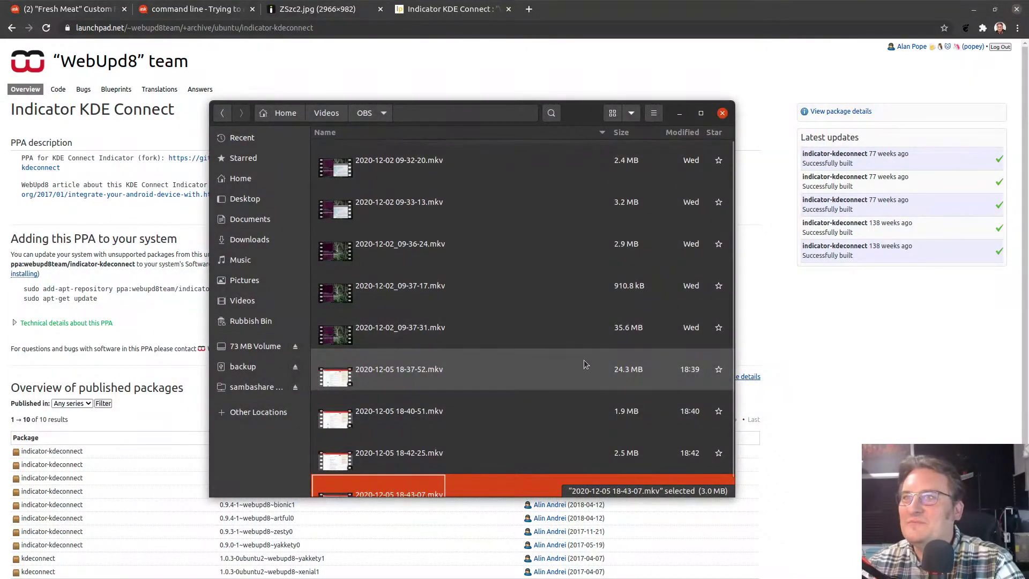
left_click(276, 279)
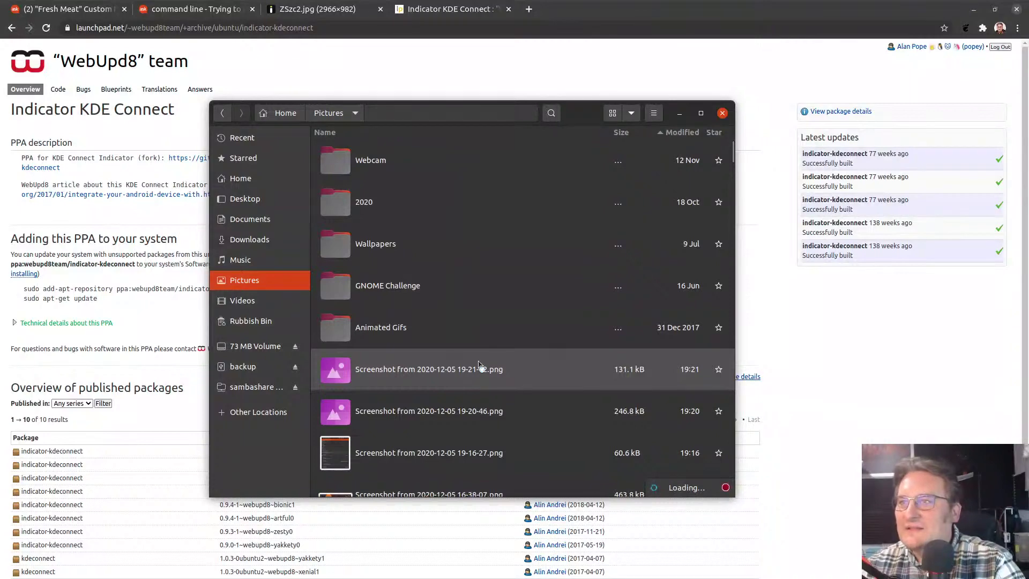
left_click(481, 369)
double_click(481, 369)
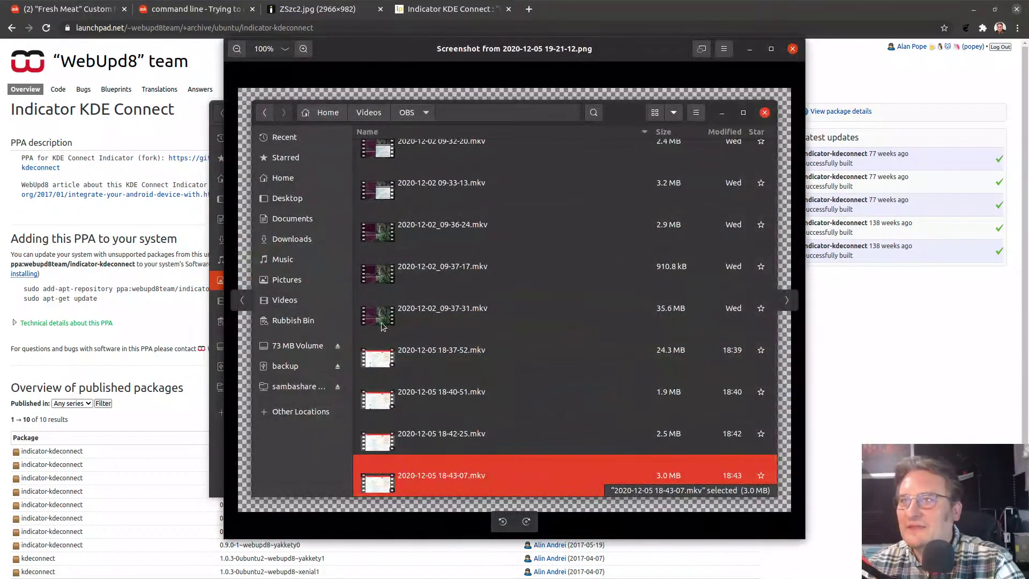
left_click(792, 48)
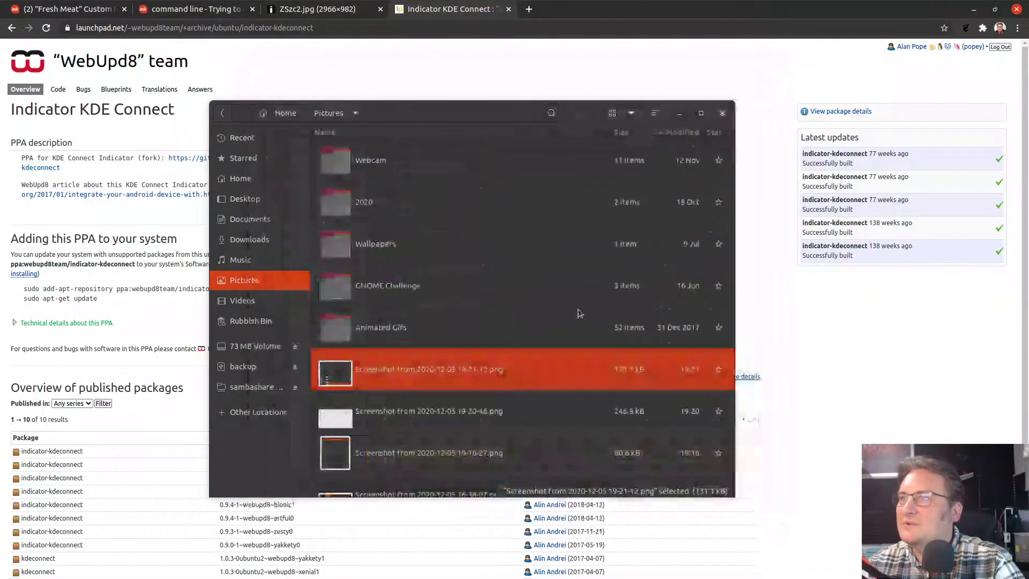
left_click(393, 409)
double_click(393, 409)
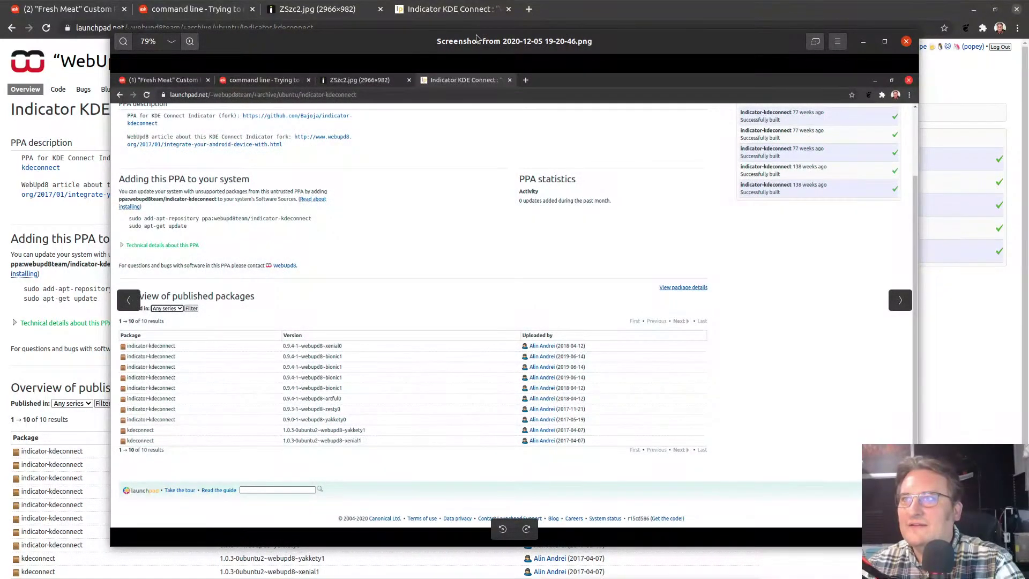
left_click(905, 41)
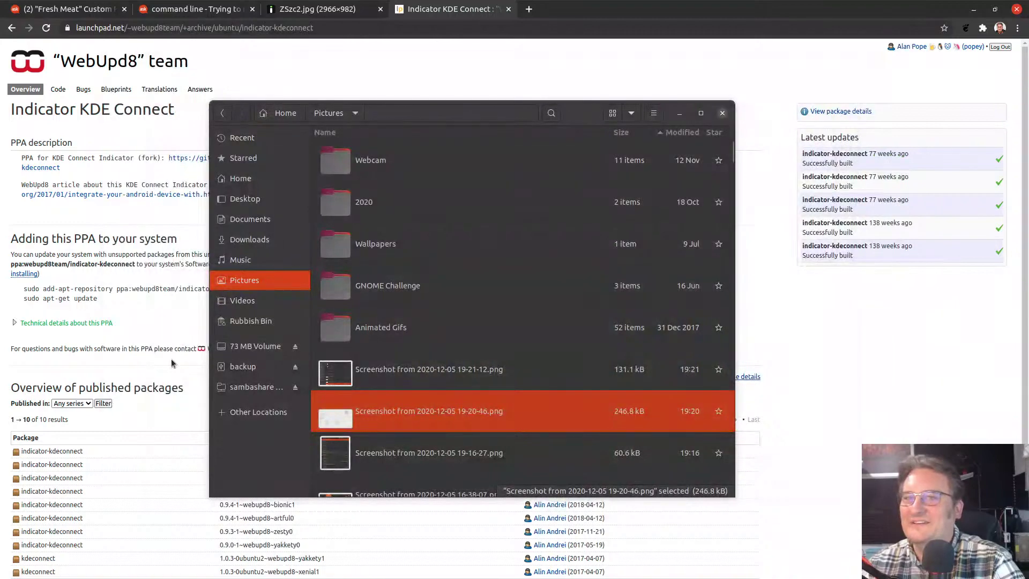
left_click(145, 408)
left_click(77, 405)
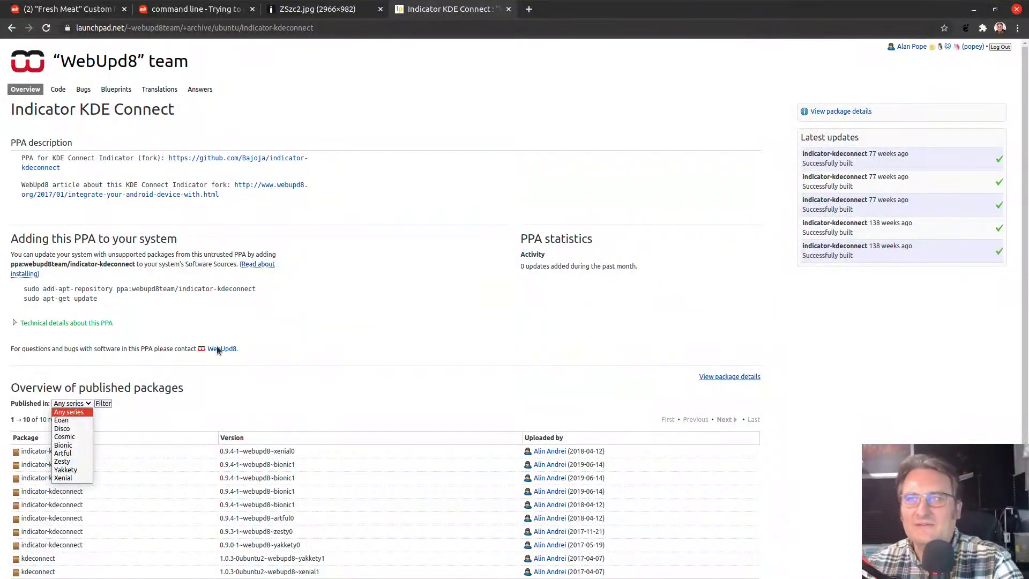
key("alt+Tab")
double_click(464, 370)
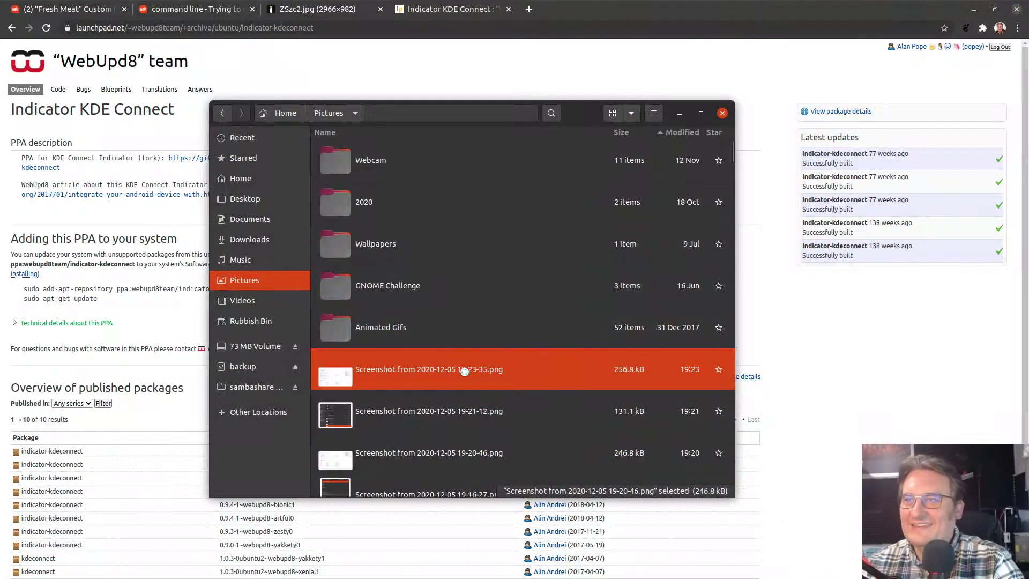
scroll(355, 374, "up", 1)
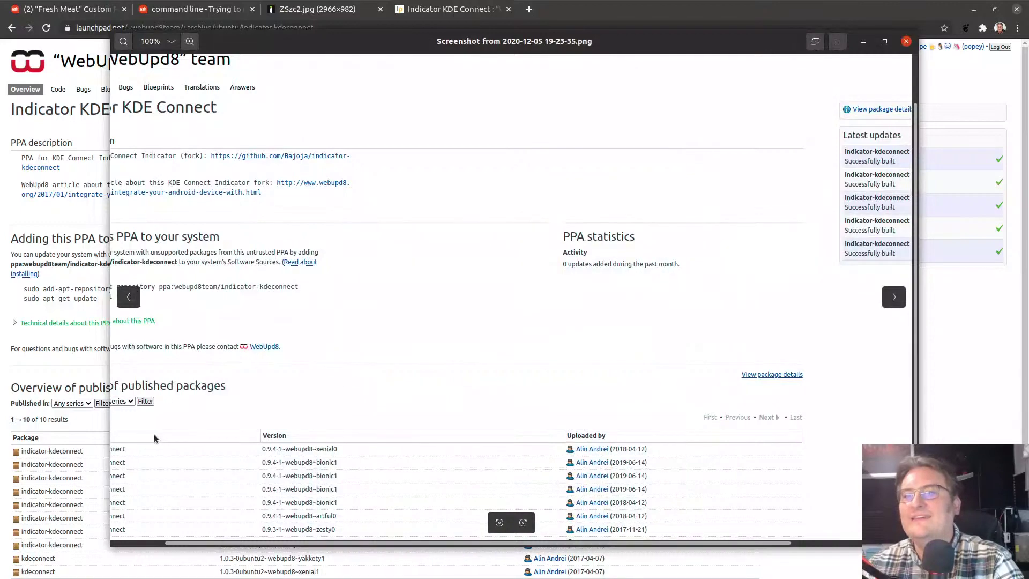
left_click(905, 42)
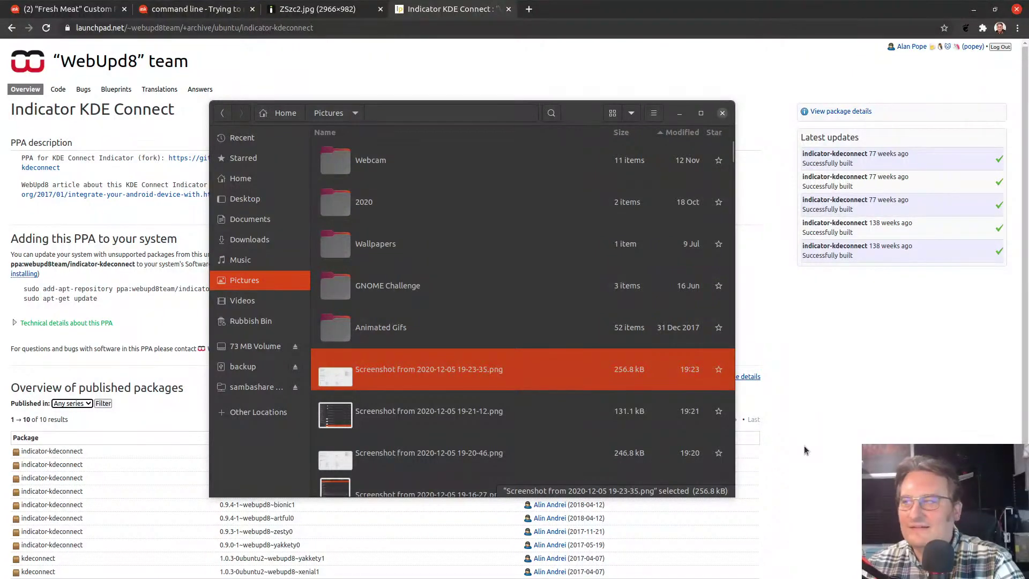
left_click(821, 420)
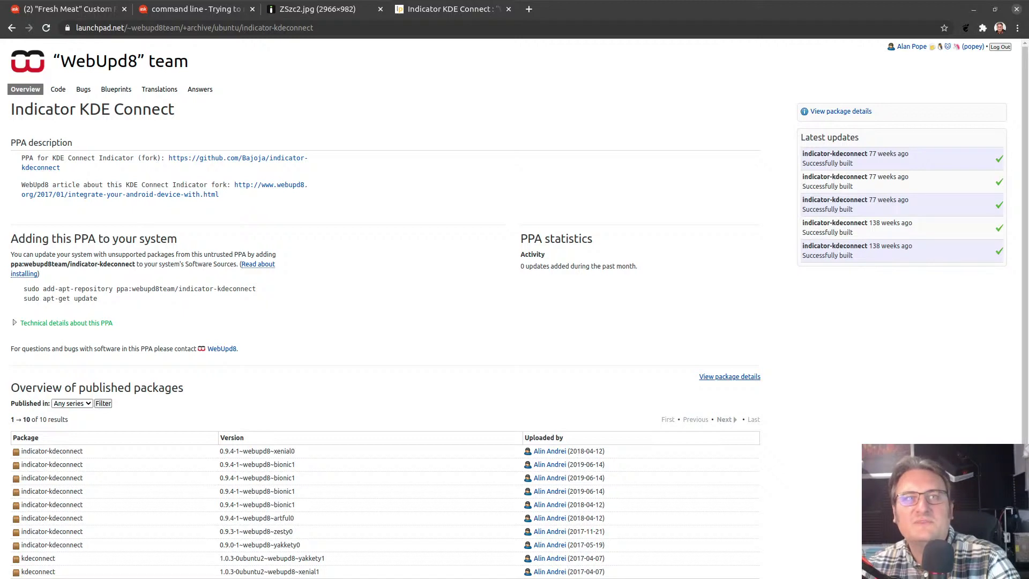
- Search the web in a new browser tab for "flexiondotorg/indicator-kdeconnect"
left_click(527, 102)
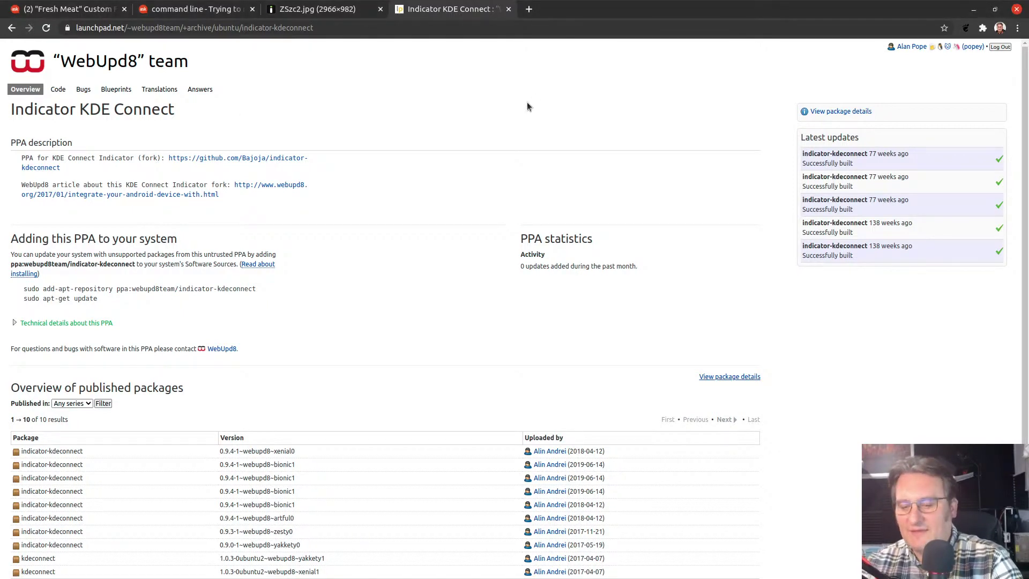
key("ctrl+t")
type("lexiondotorg/indicator-kdeconnect")
key("Return")
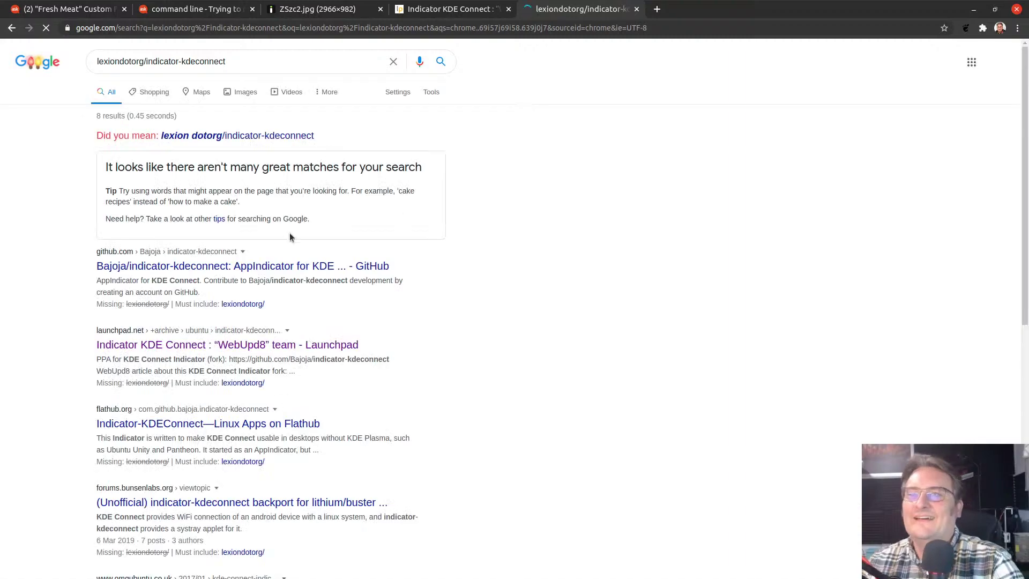
left_click(125, 62)
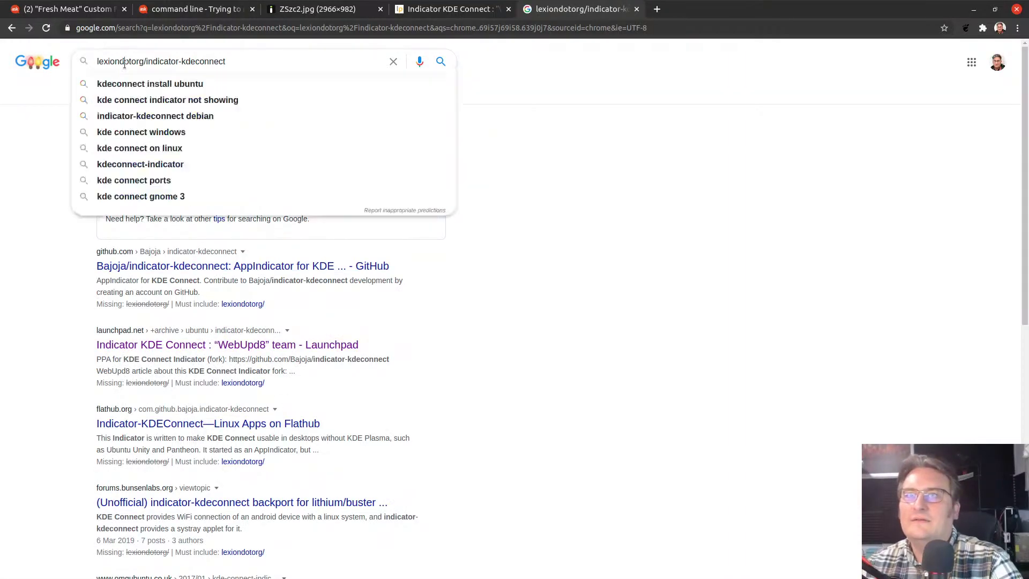
key("Home")
type("f")
key("Return")
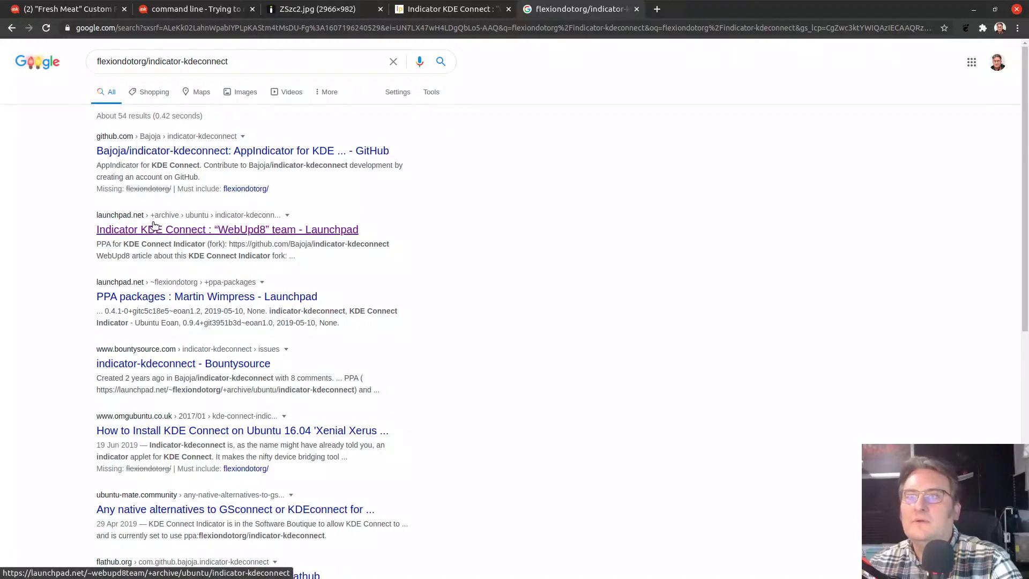
- Go from the PPA packages search result to the owner's Launchpad profile and open their KDE Connect Indicator archive
left_click(158, 295)
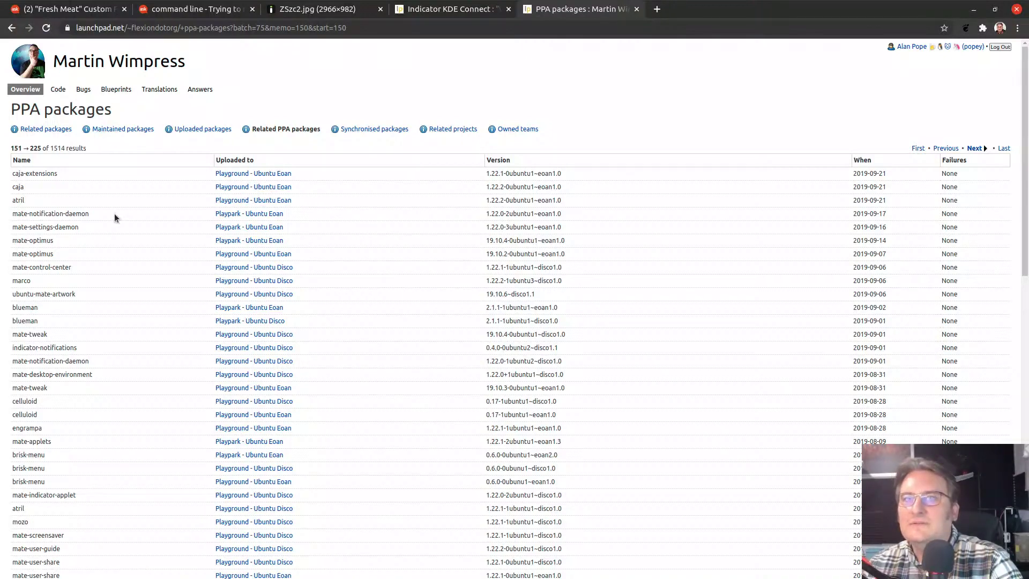
left_click(78, 60)
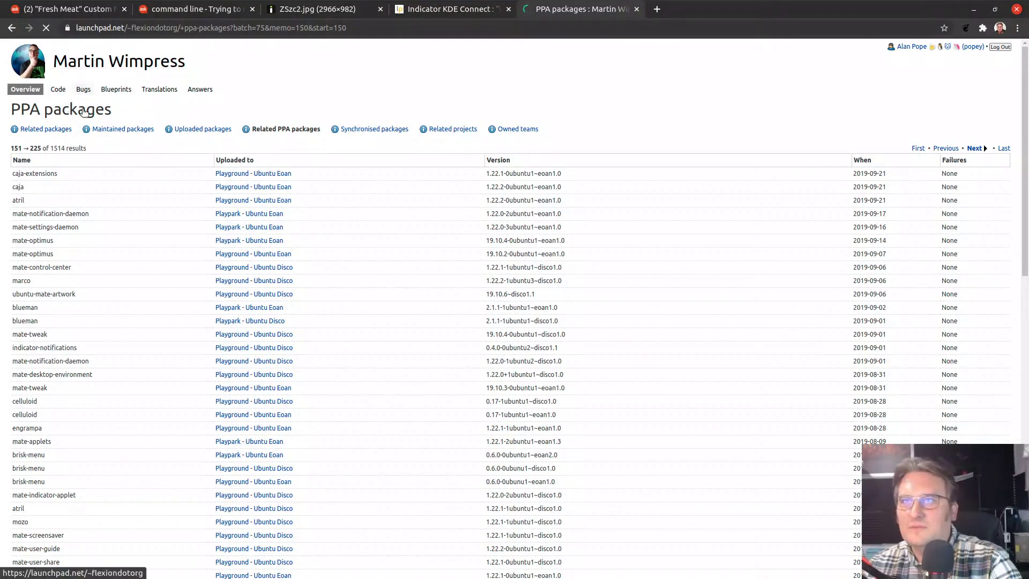
scroll(114, 323, "down", 1)
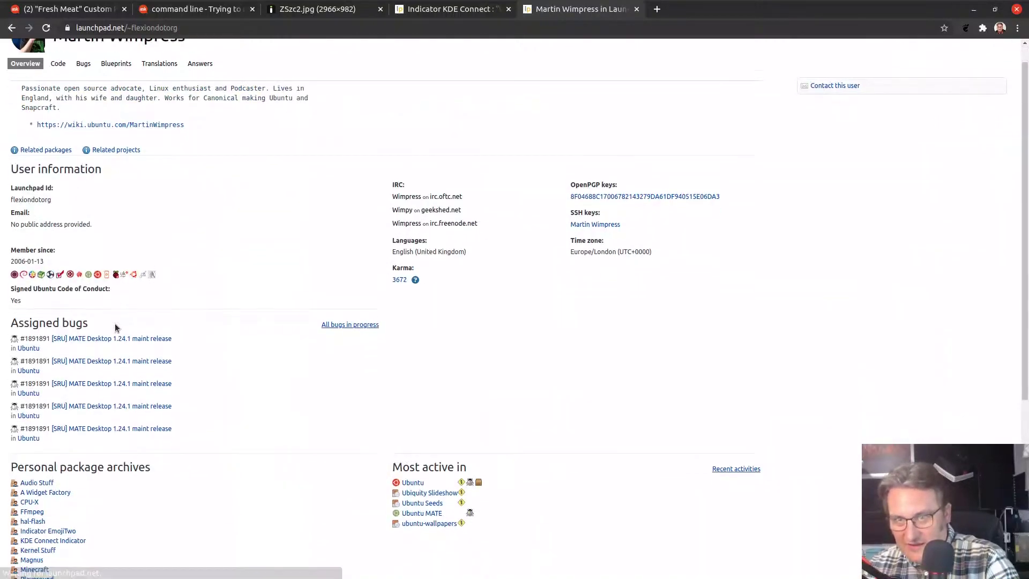
scroll(115, 323, "down", 4)
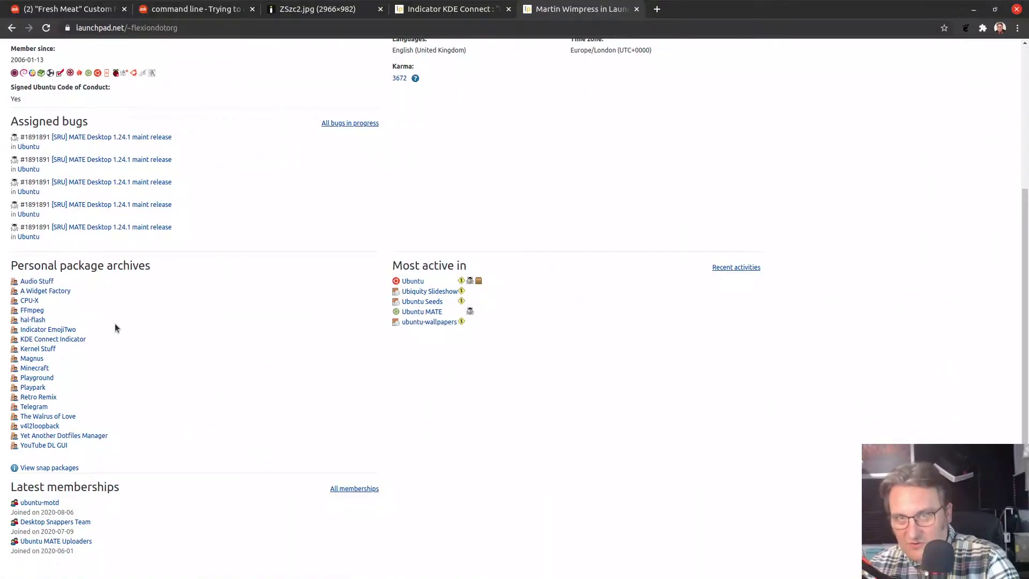
left_click(38, 380)
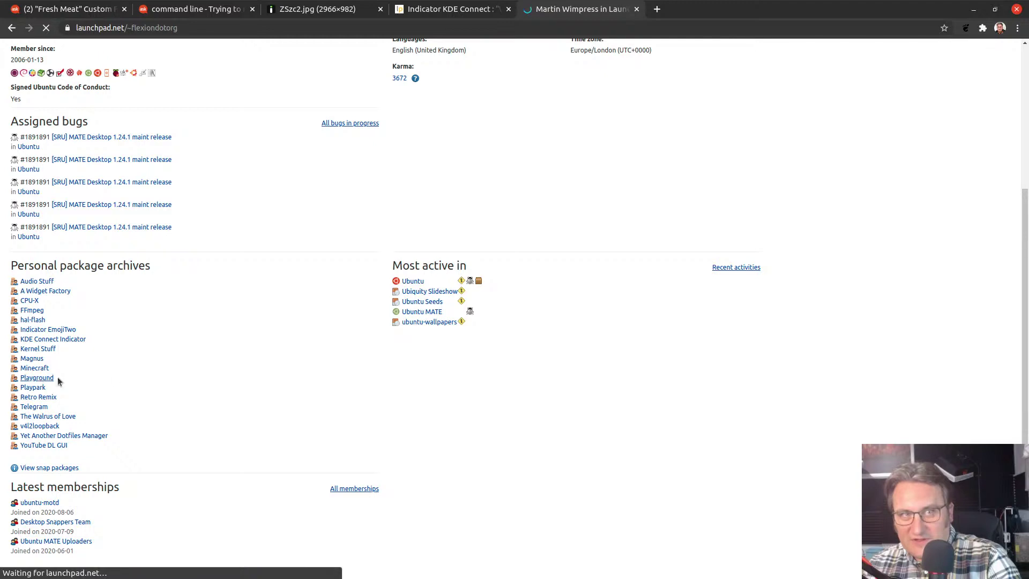
key("alt+Left")
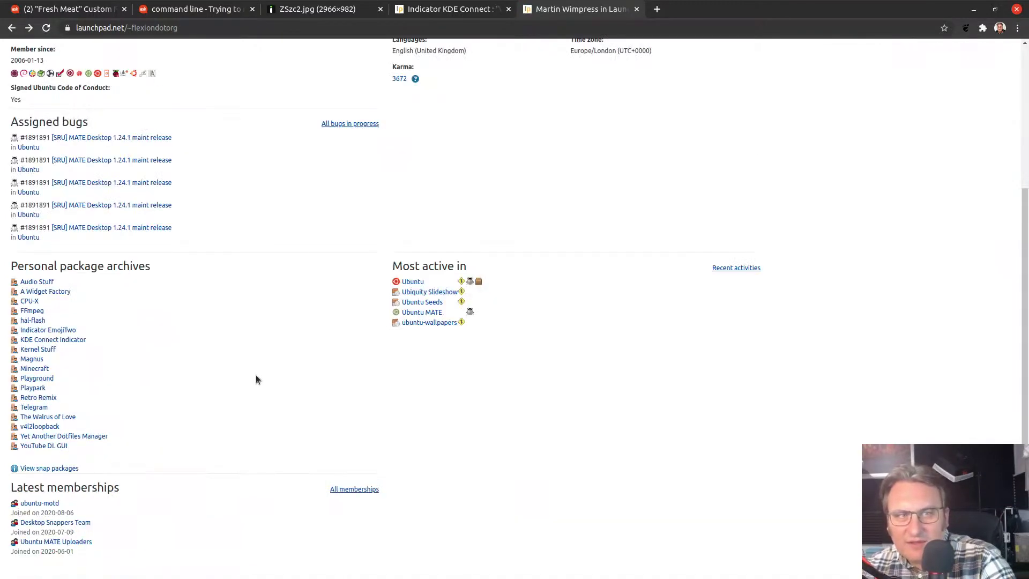
left_click(62, 344)
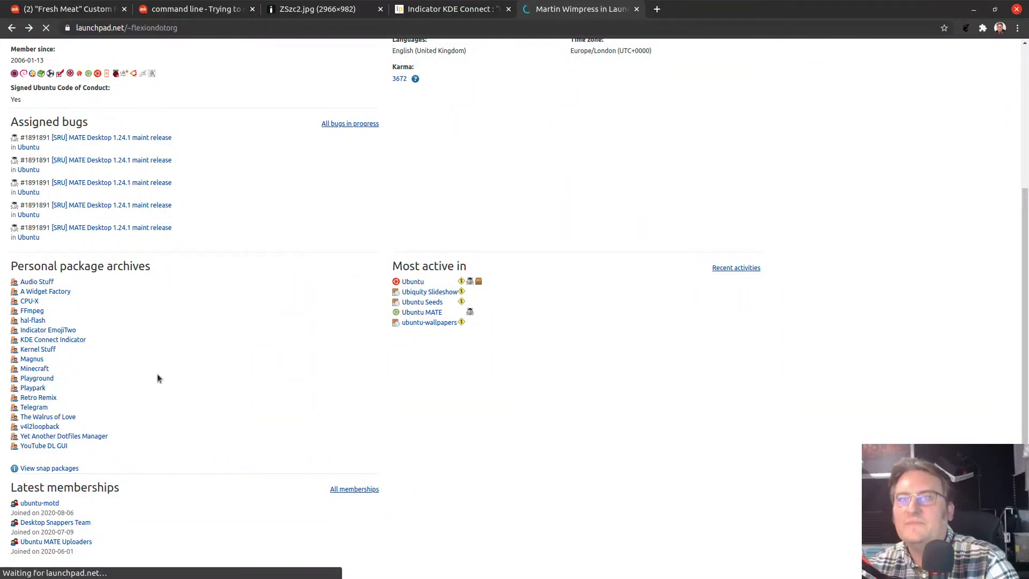
- Check the Ubuntu series published in this PPA and copy its web address for the Ask Ubuntu answer
left_click(74, 367)
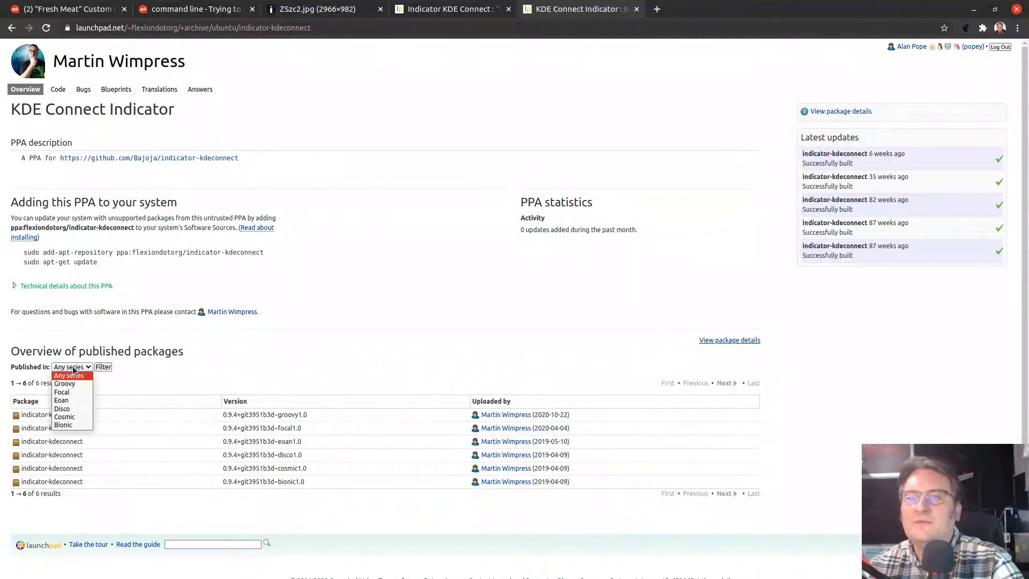
left_click(74, 368)
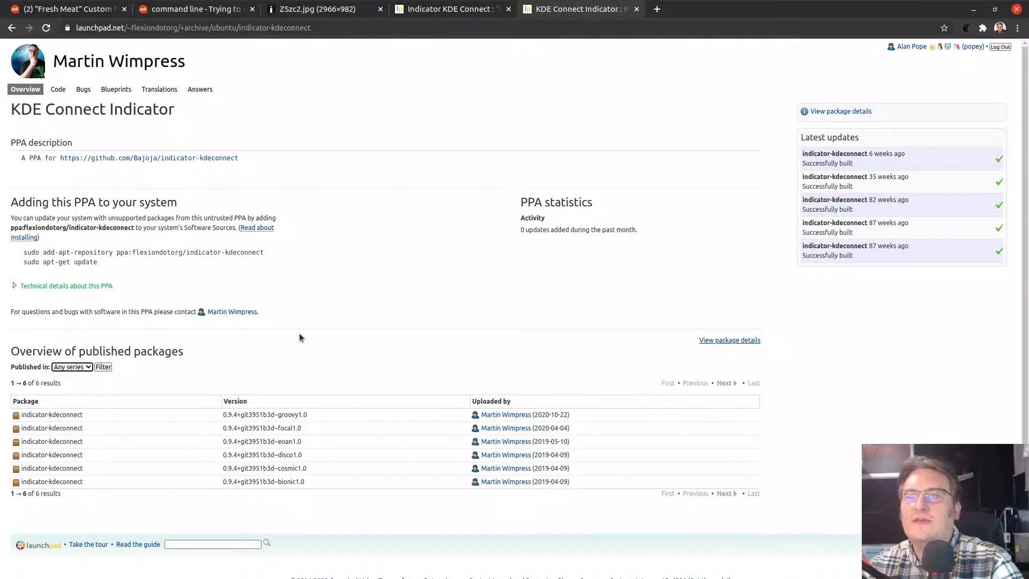
left_click(185, 27)
left_click(178, 9)
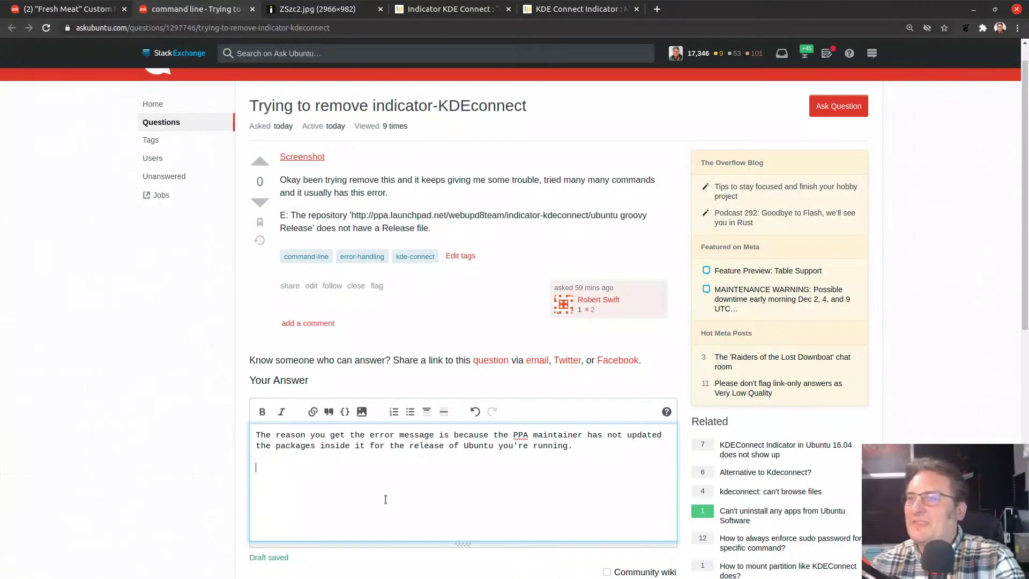
- Begin the answer's second paragraph with "However the good news is," followed by the alternative PPA maintainer's full name and "has"
type("Howveer")
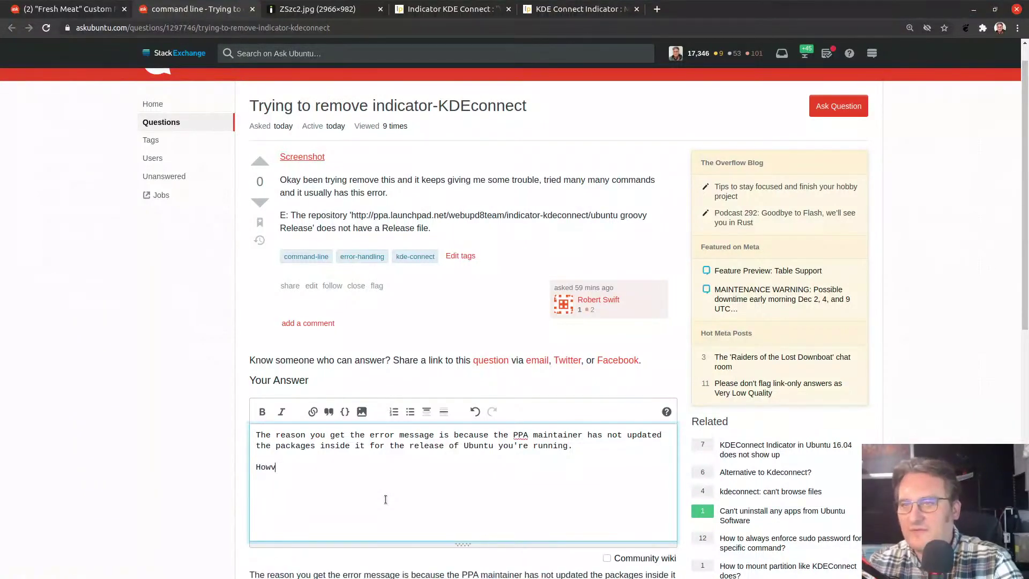
key("BackSpace")
key("BackSpace")
key("BackSpace")
key("BackSpace")
key("BackSpace")
type("ever the good ")
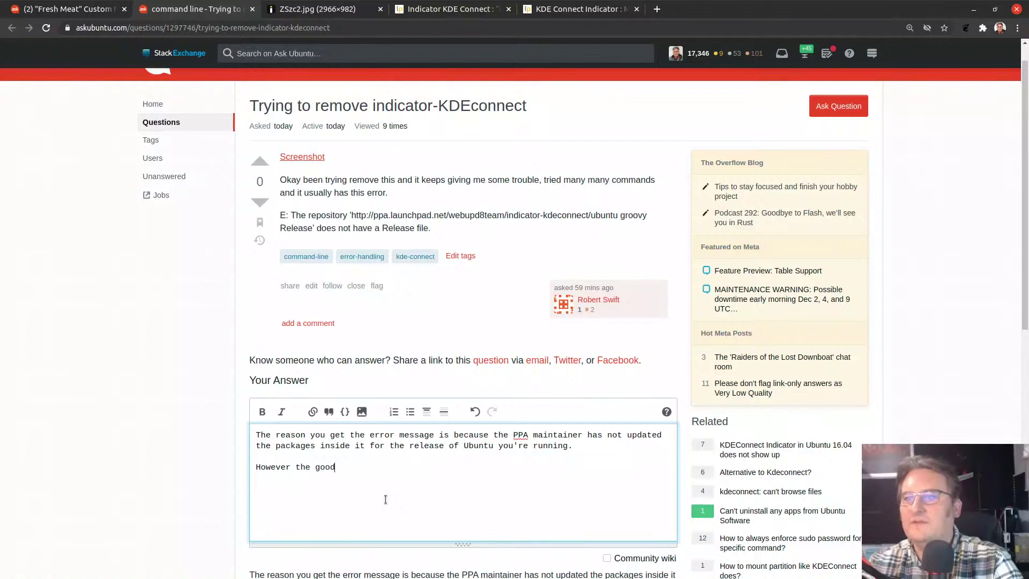
type("news is, Mar")
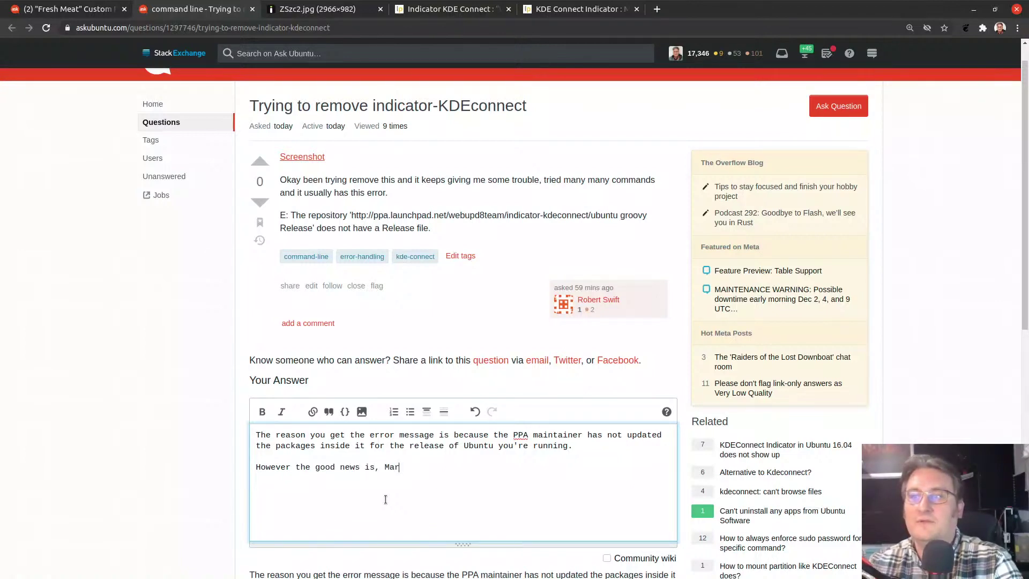
type("tin Wimpress has ")
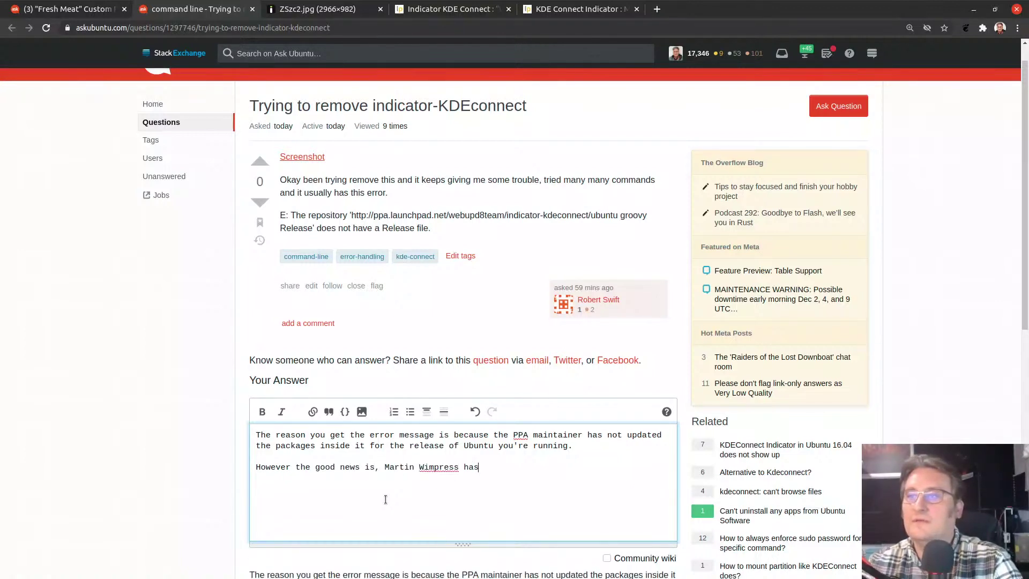
- Continue the second paragraph with "a maintained PPA which does have an up to date"
type("a maintain")
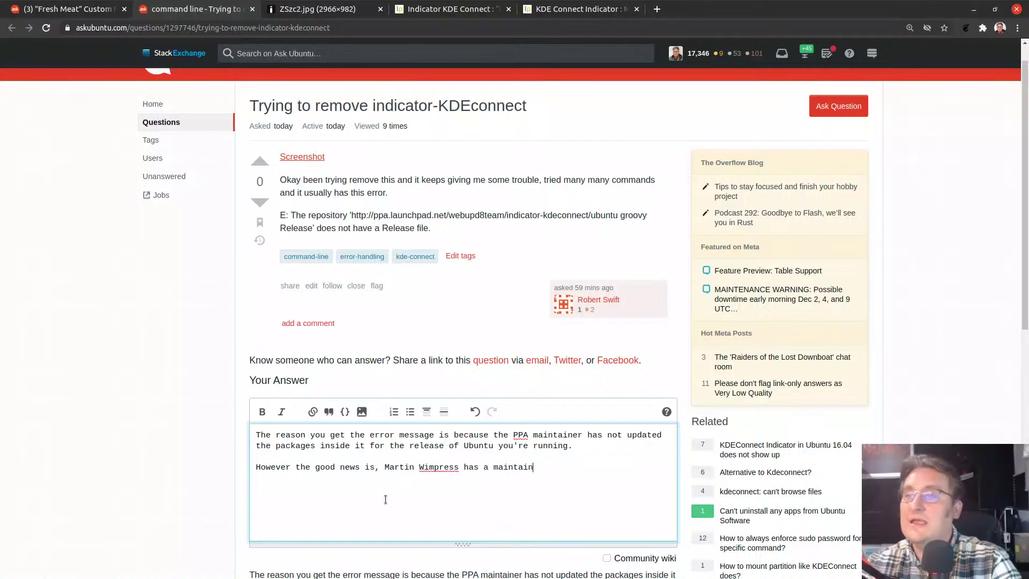
type("ed PPA which")
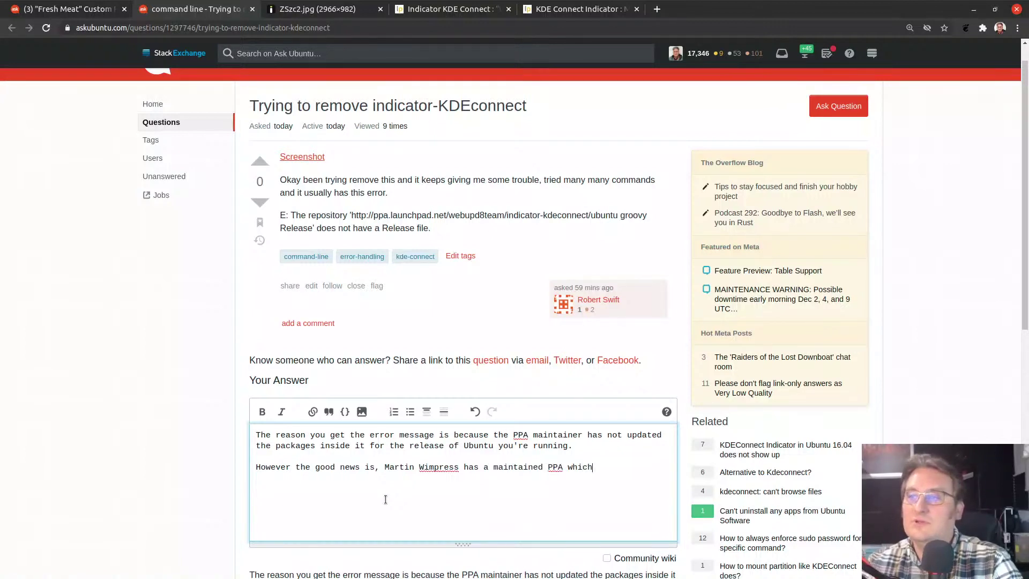
type(" does have an updat")
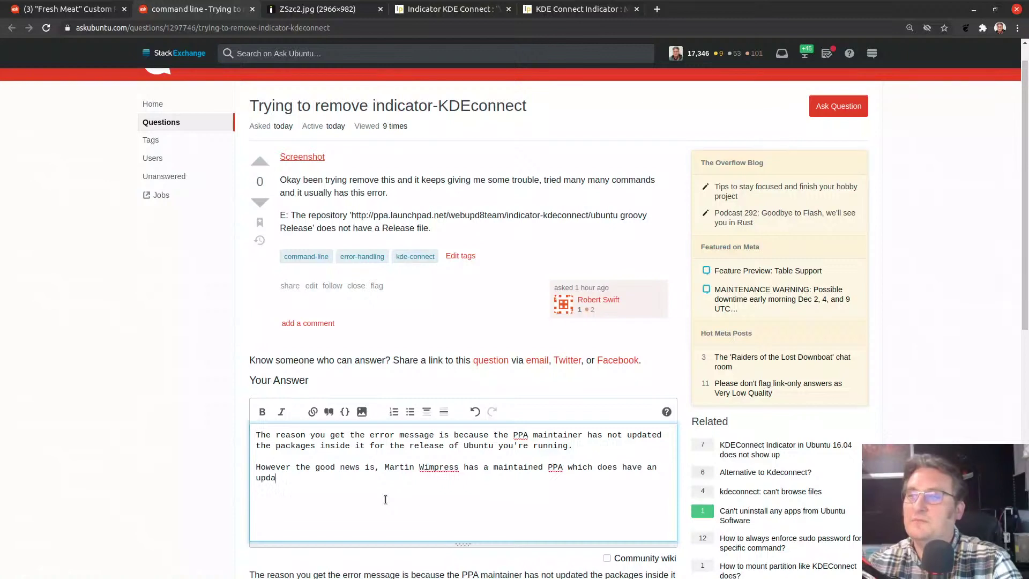
key("BackSpace")
key("BackSpace")
key("BackSpace")
type("to date ")
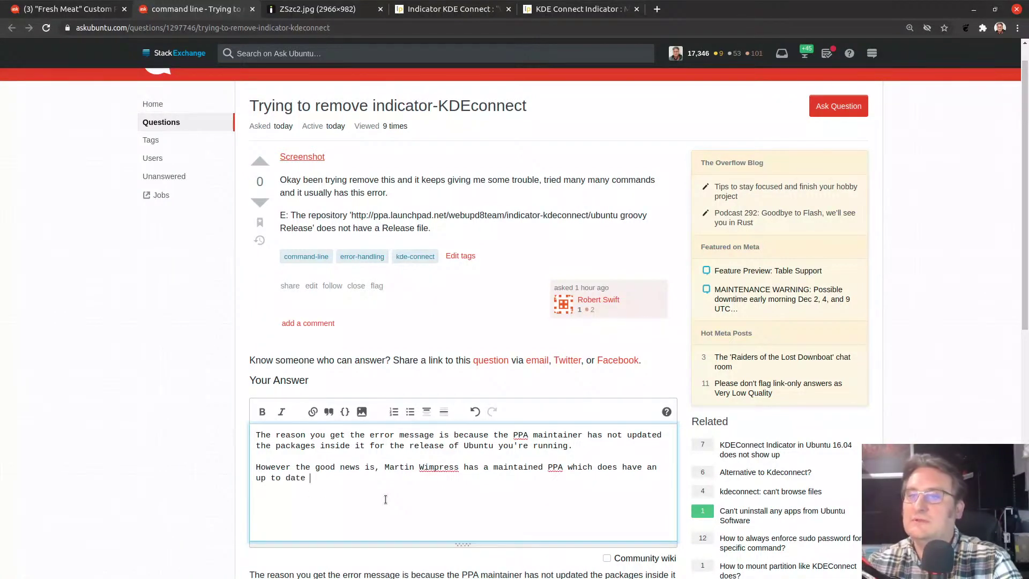
- Finish the second paragraph's sentence with "KDE Connect Indicator package for Ubuntu 20.10."
type("KDE Connect in")
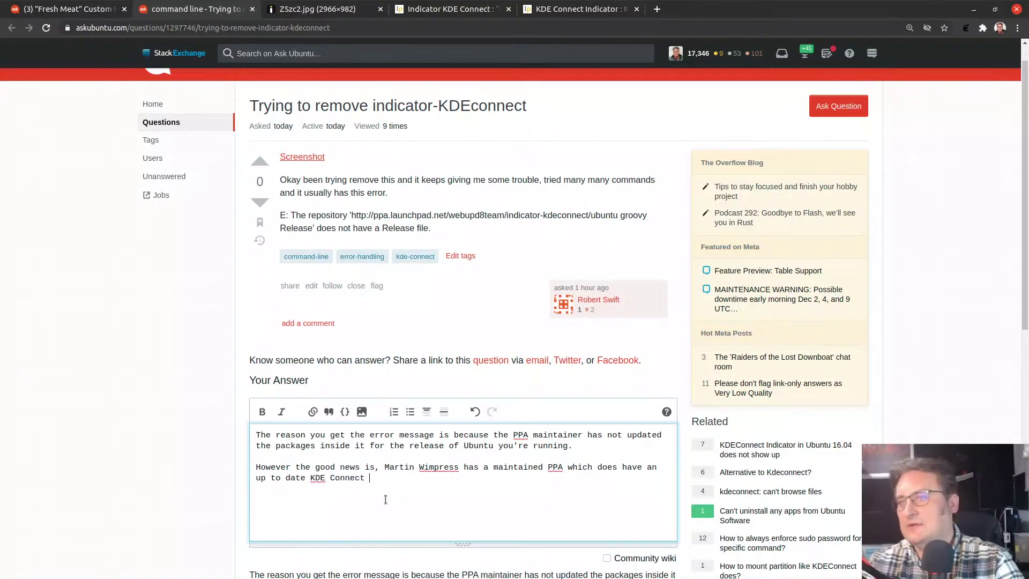
key("BackSpace")
key("BackSpace")
type("In")
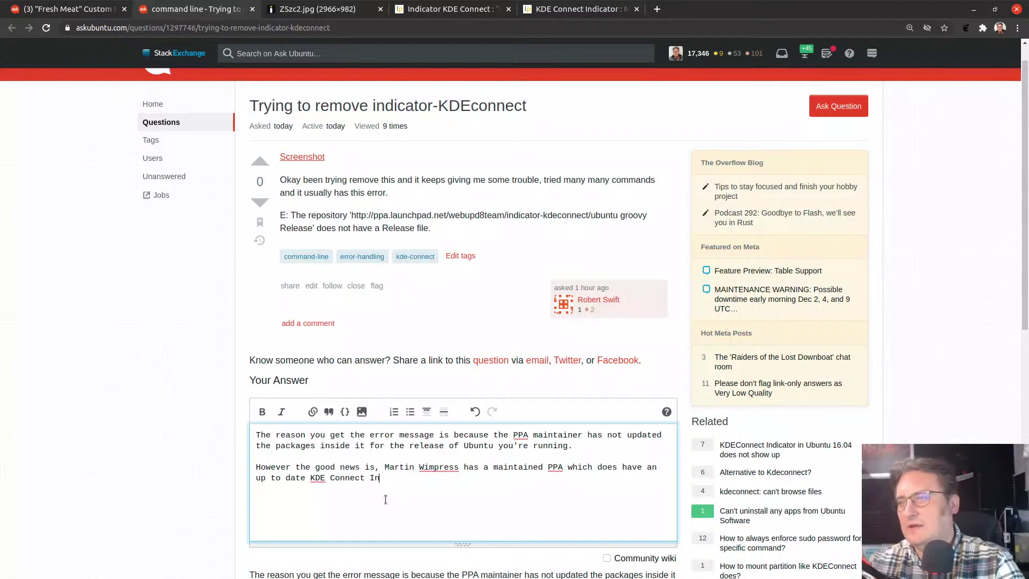
type("dicator package for ")
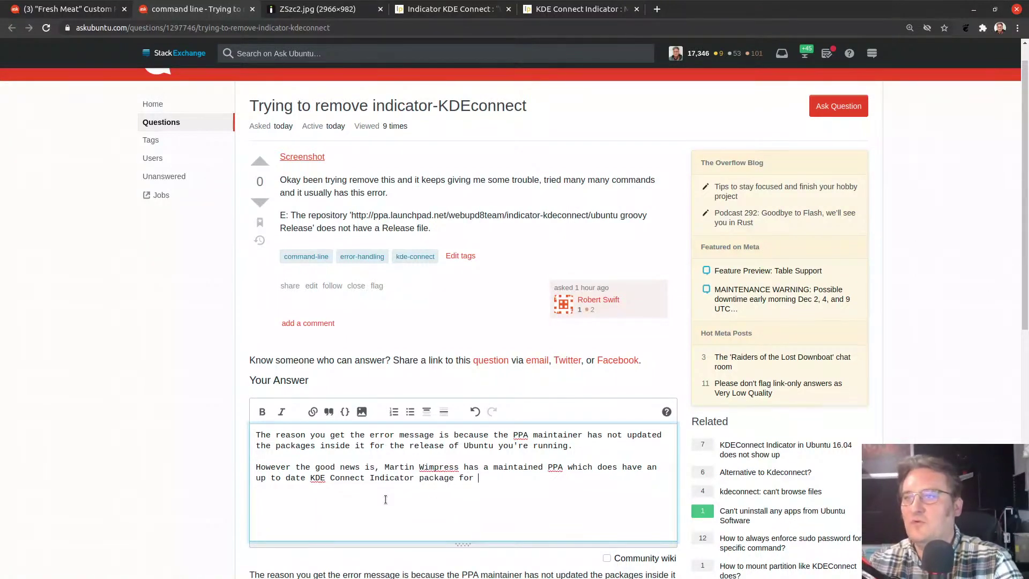
type("Ubuntu 20")
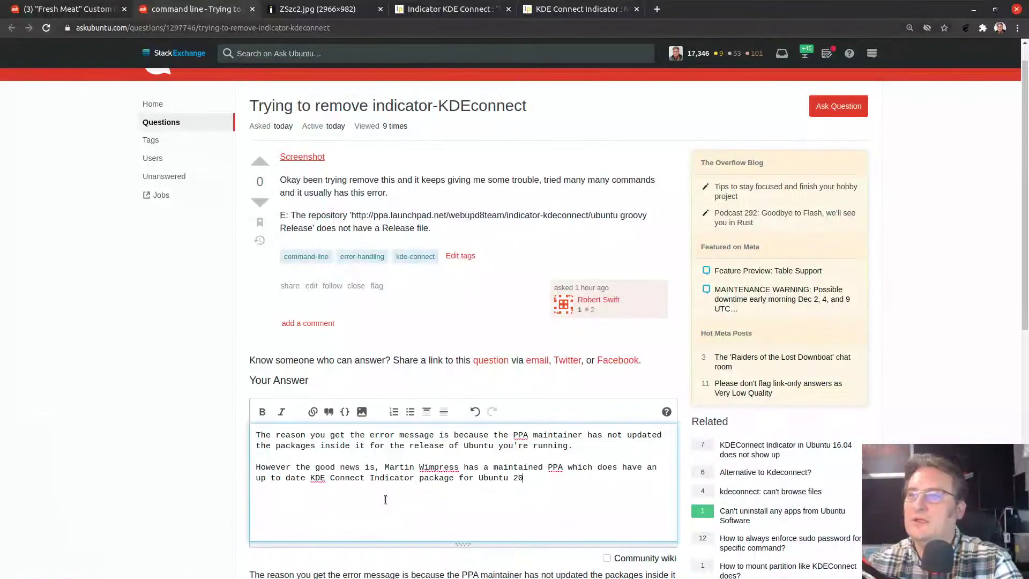
type(".10.")
type("https://launchpad.net/~flexiondotorg/+archive/ubuntu/indicator-kdeconnect")
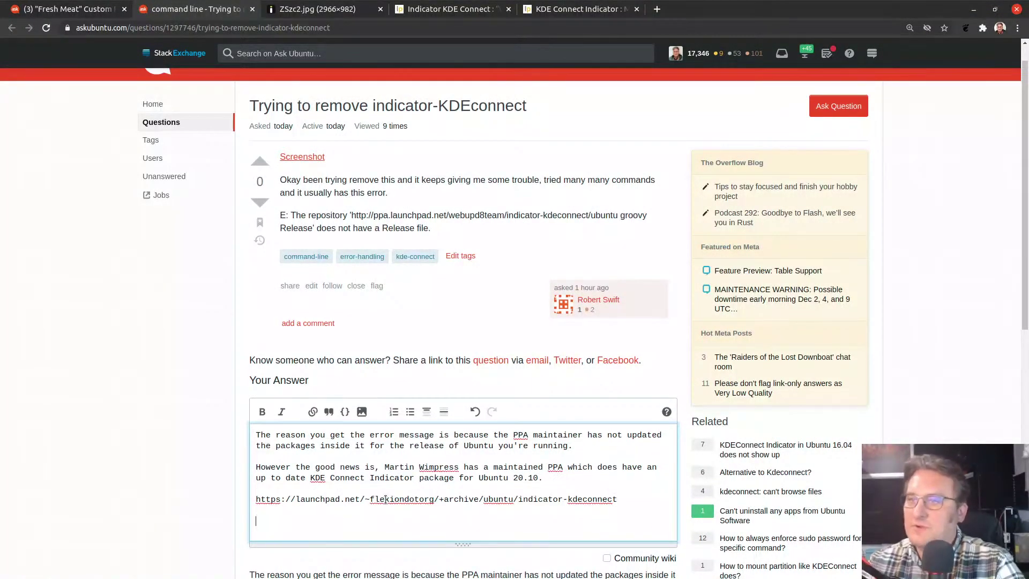
key("Return")
key("Return")
- Add the paragraph "You can remove the .list file for the PPA you no longer need, which you will find in `/etc/apt/sources.list.d`."
type("You ")
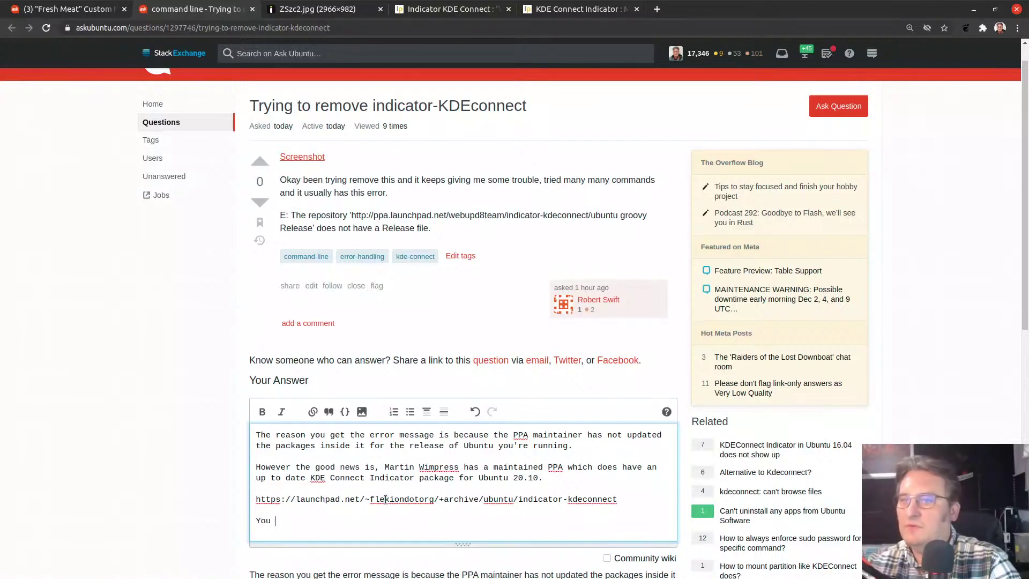
type("can remove the ")
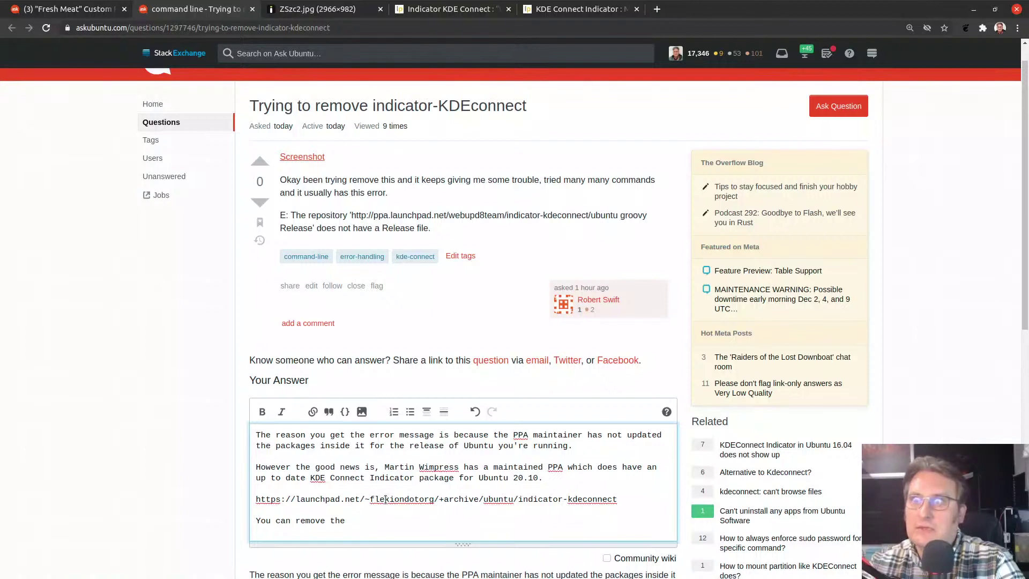
type(".list file for")
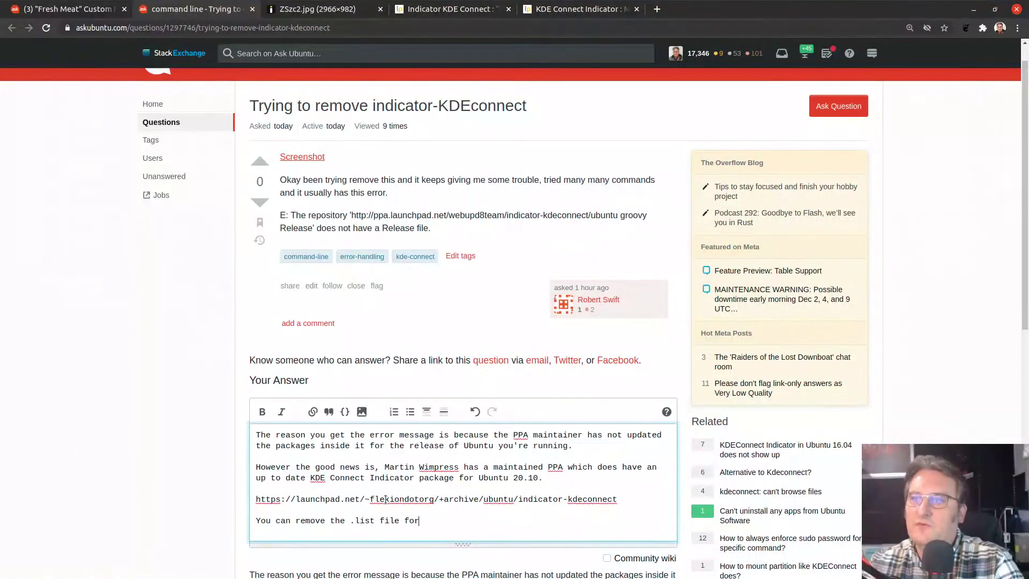
type(" the PPA you no")
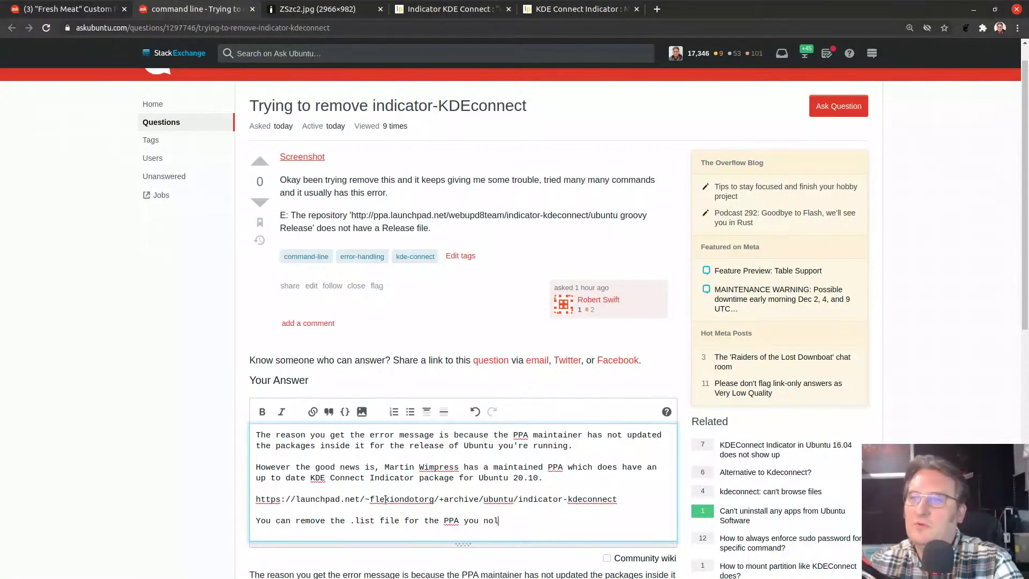
type(" longer n")
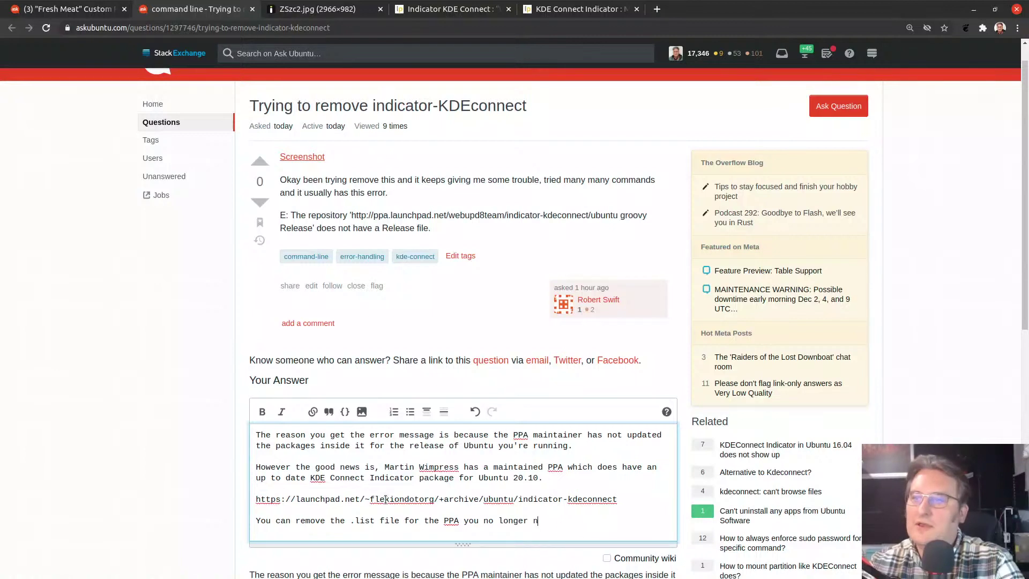
type("eed, which you will fine")
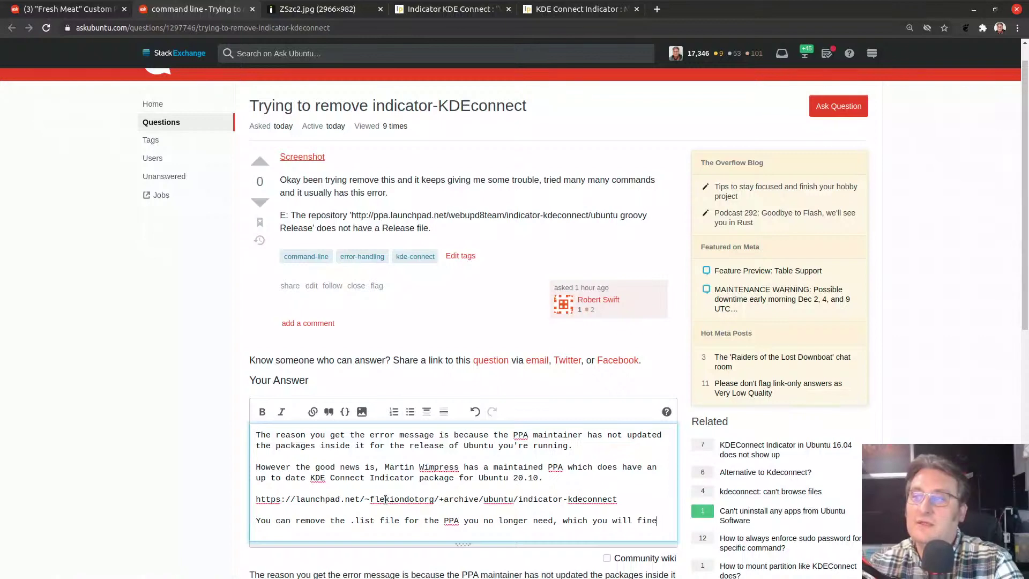
key("BackSpace")
type("d in `/etc/a")
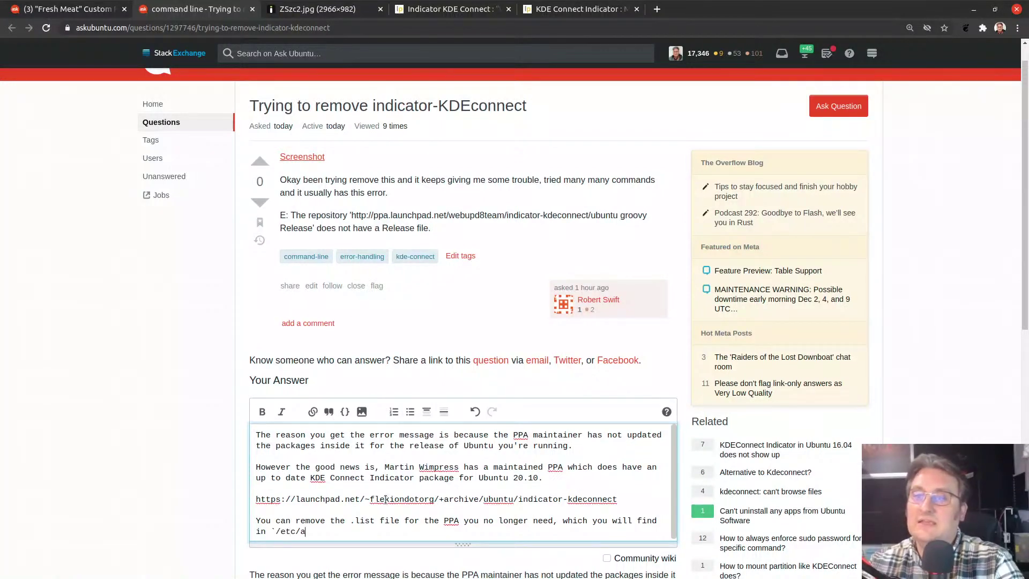
type("pt/sources.list.")
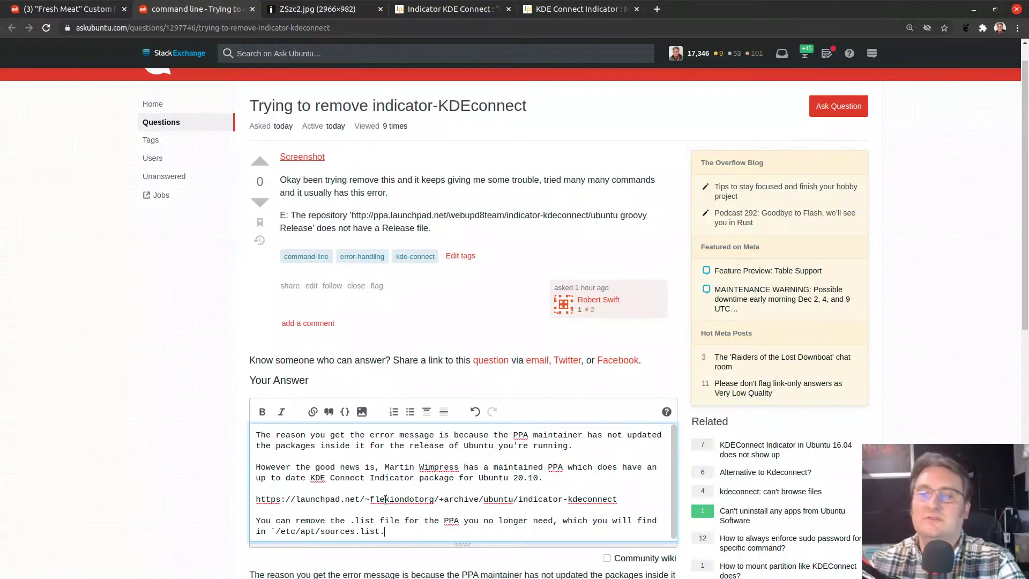
type("d`.")
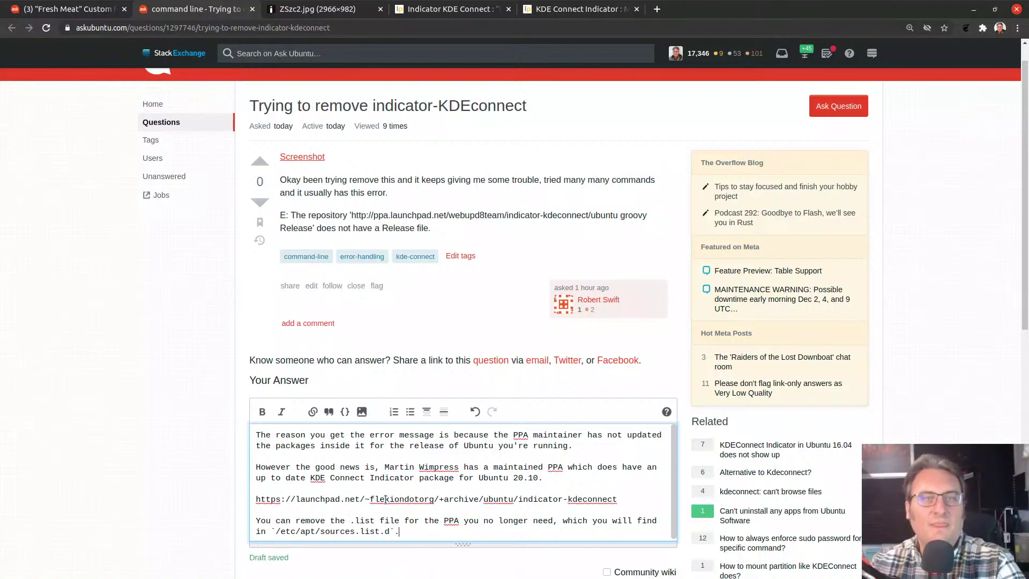
- Post the finished answer to the indicator-KDEconnect question and view it on the question page
scroll(184, 384, "down", 3)
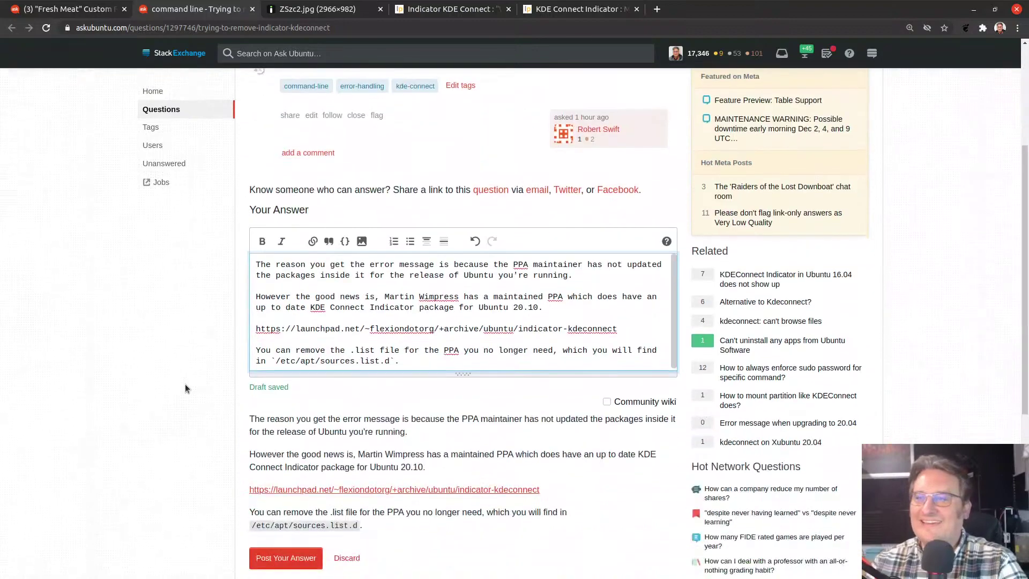
scroll(184, 384, "down", 4)
left_click(285, 331)
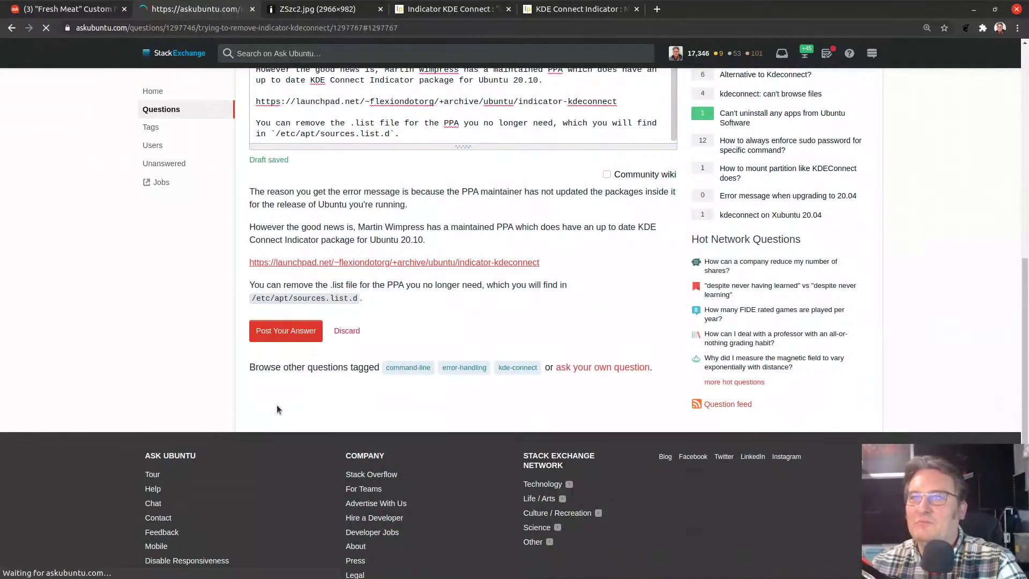
scroll(285, 445, "up", 6)
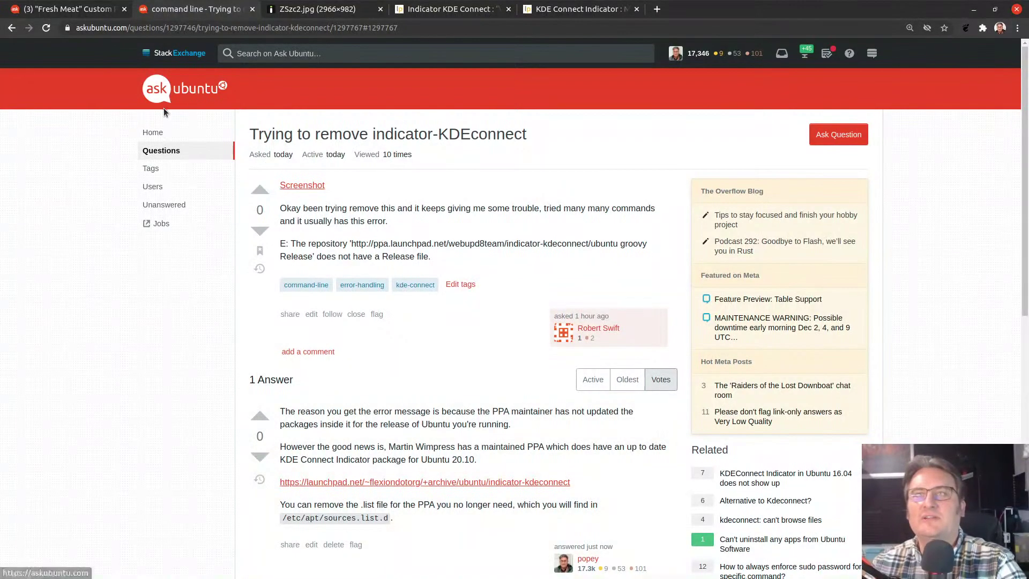
- Return to the Fresh Meat custom filter from the Ask Ubuntu home page and open the question about missing kernel headers in a new tab
left_click(170, 83)
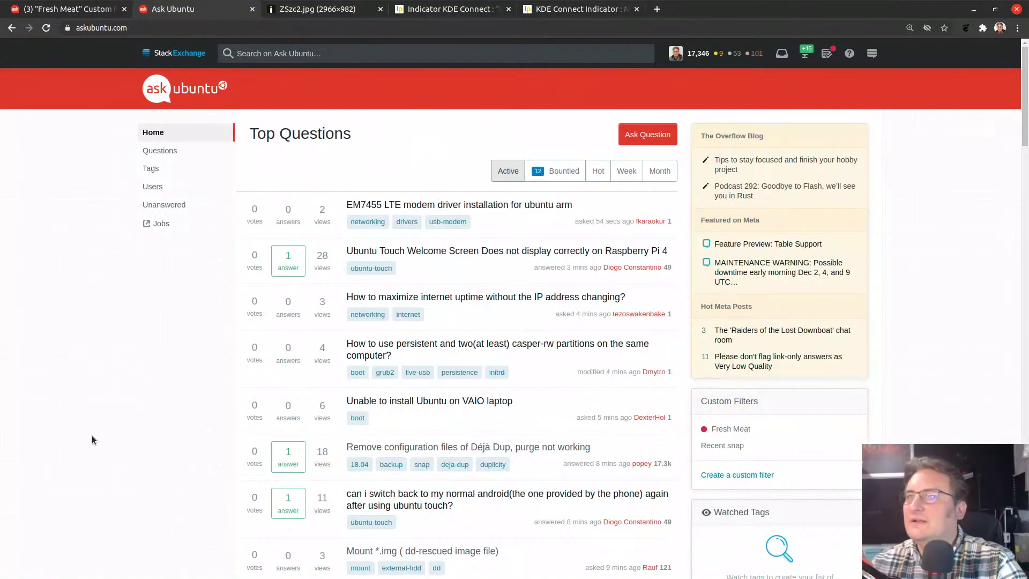
left_click(720, 428)
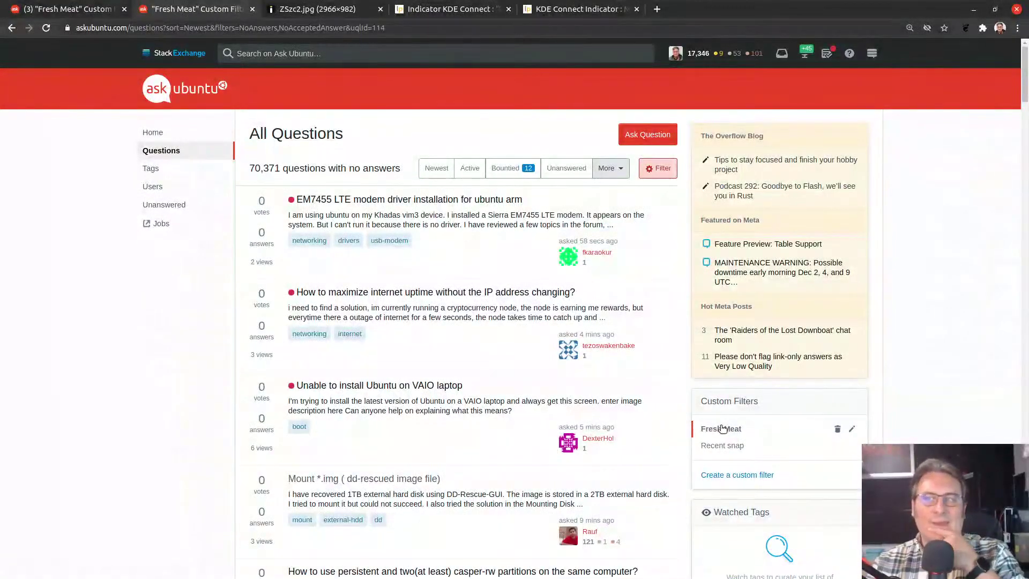
scroll(289, 375, "down", 3)
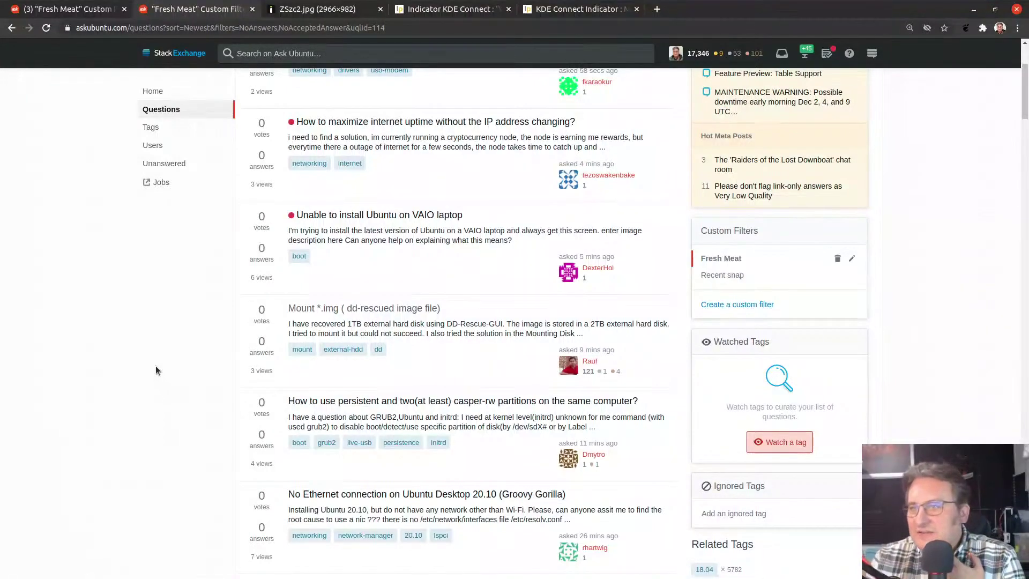
scroll(159, 413, "down", 5)
scroll(159, 418, "down", 4)
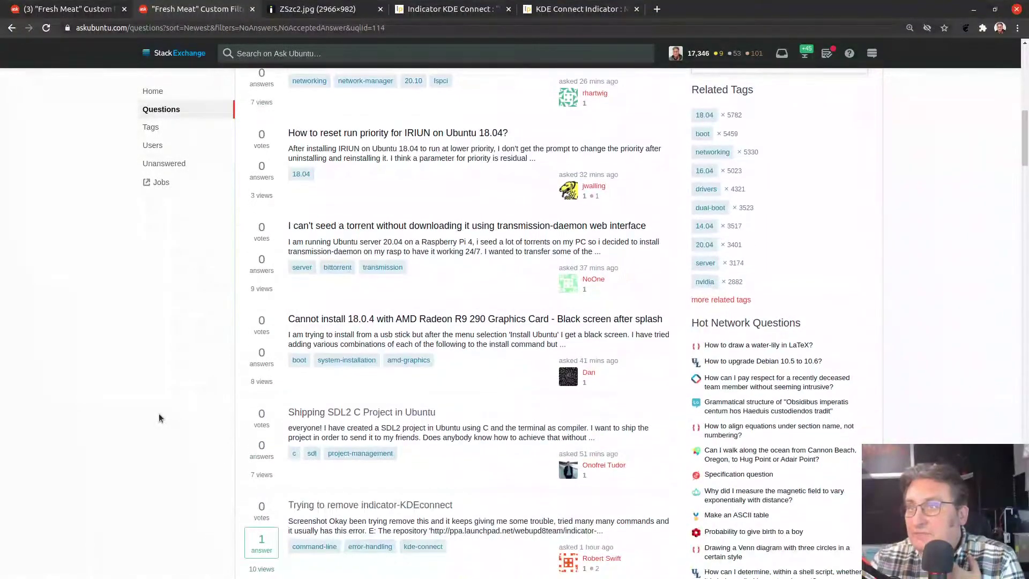
scroll(159, 418, "down", 5)
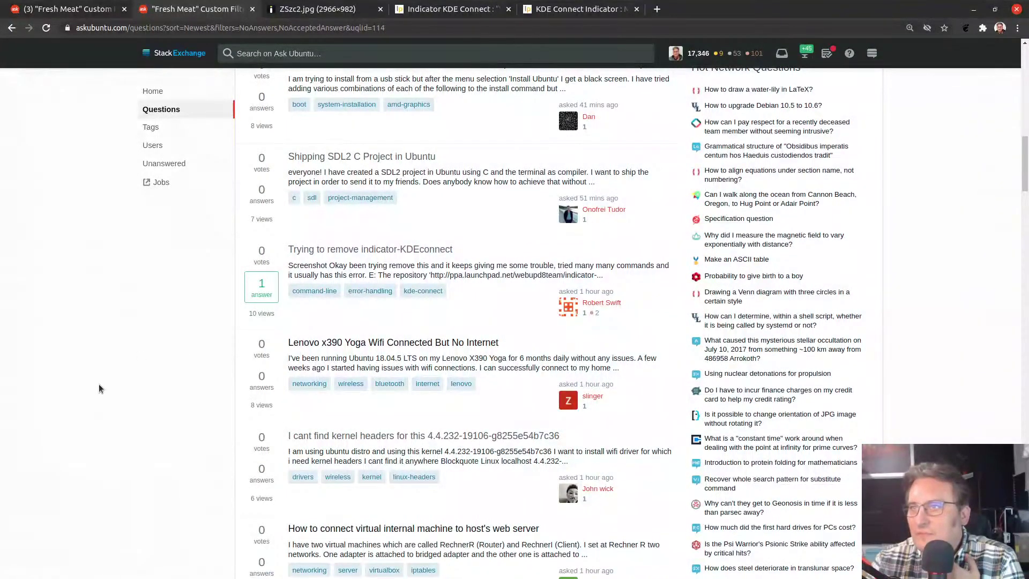
scroll(99, 384, "down", 3)
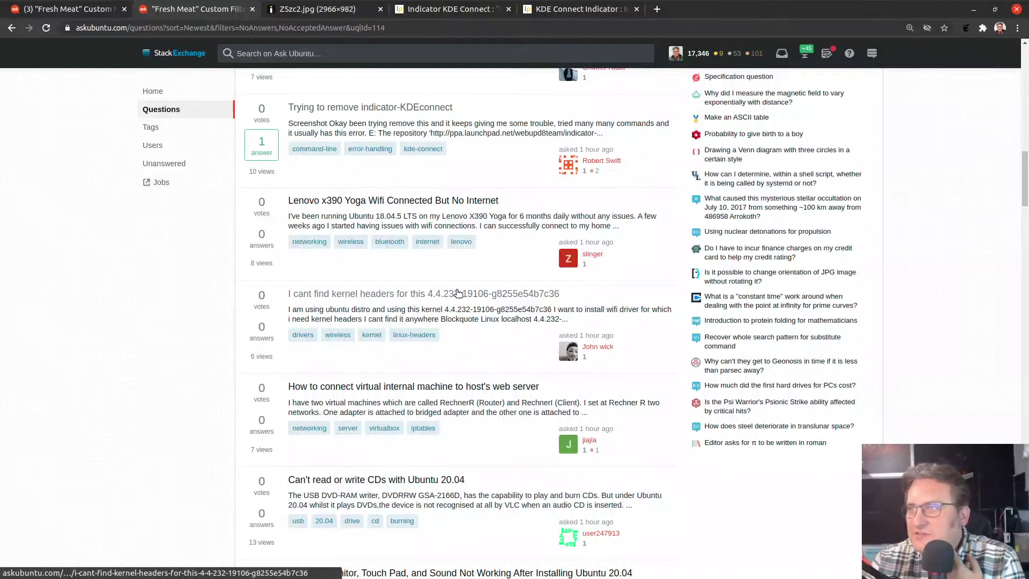
middle_click(376, 295)
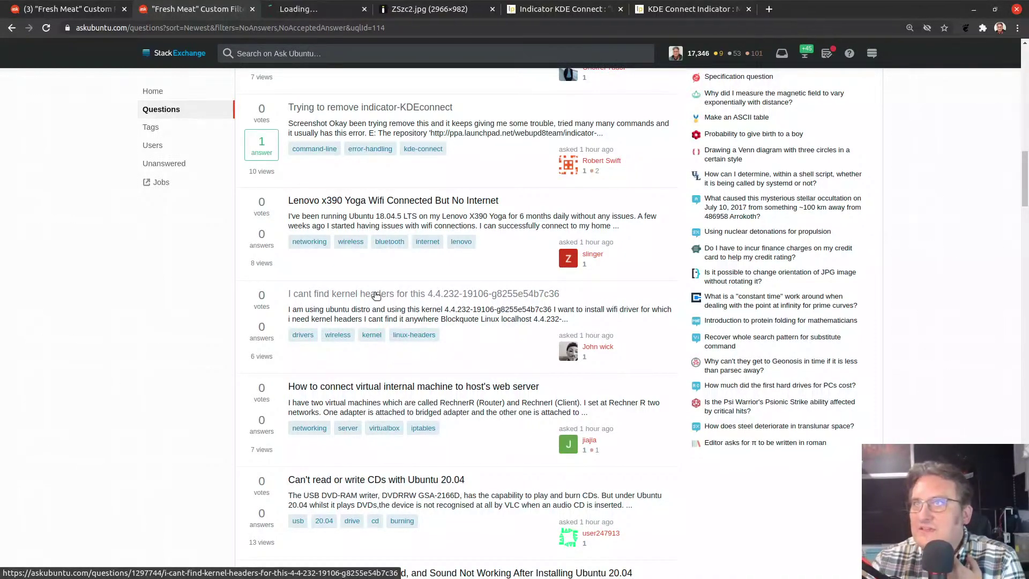
- Close the leftover screenshot and KDE Connect Indicator PPA tabs and switch to the kernel headers question
left_click(509, 9)
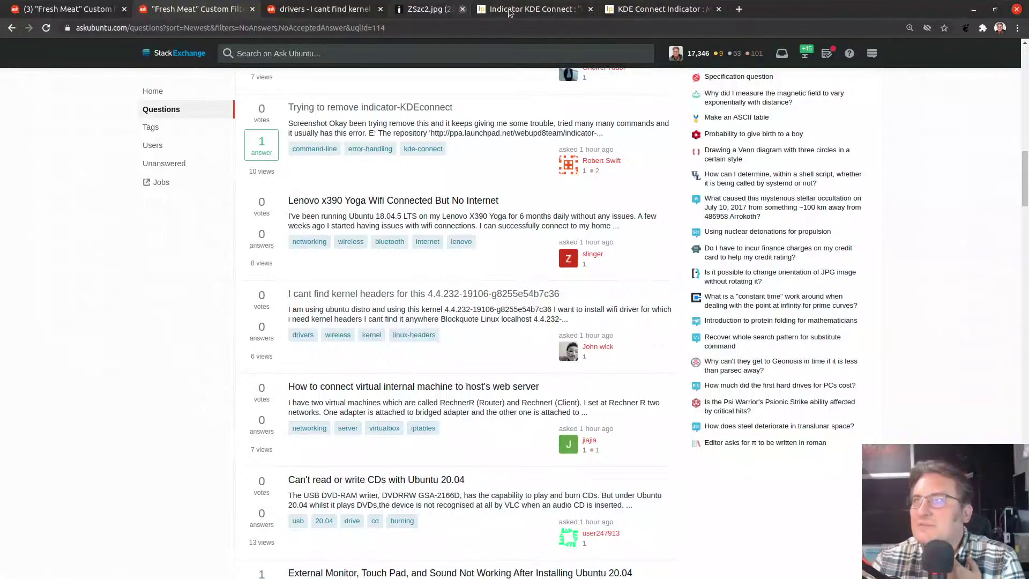
left_click(509, 9)
left_click(509, 9)
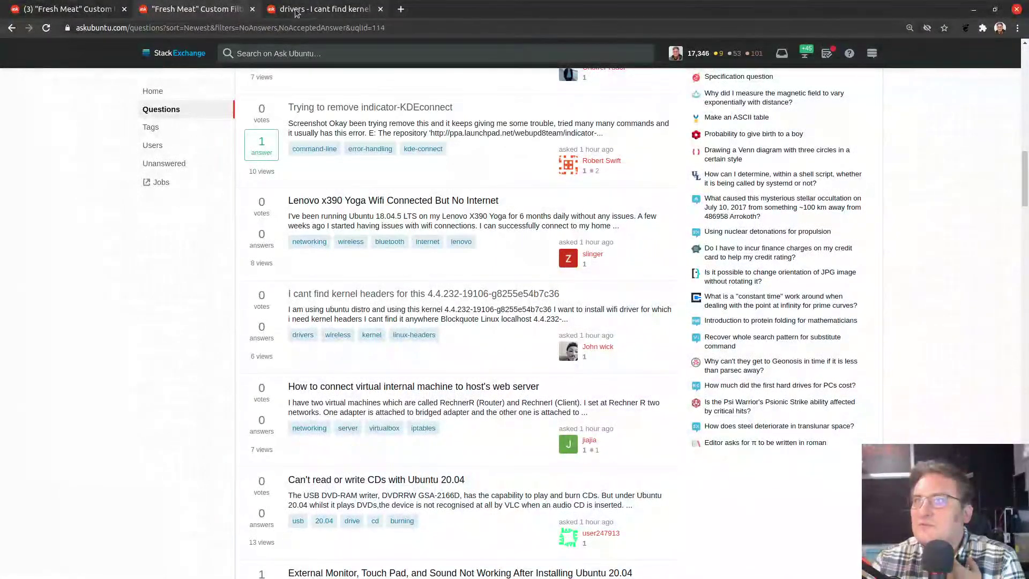
left_click(326, 9)
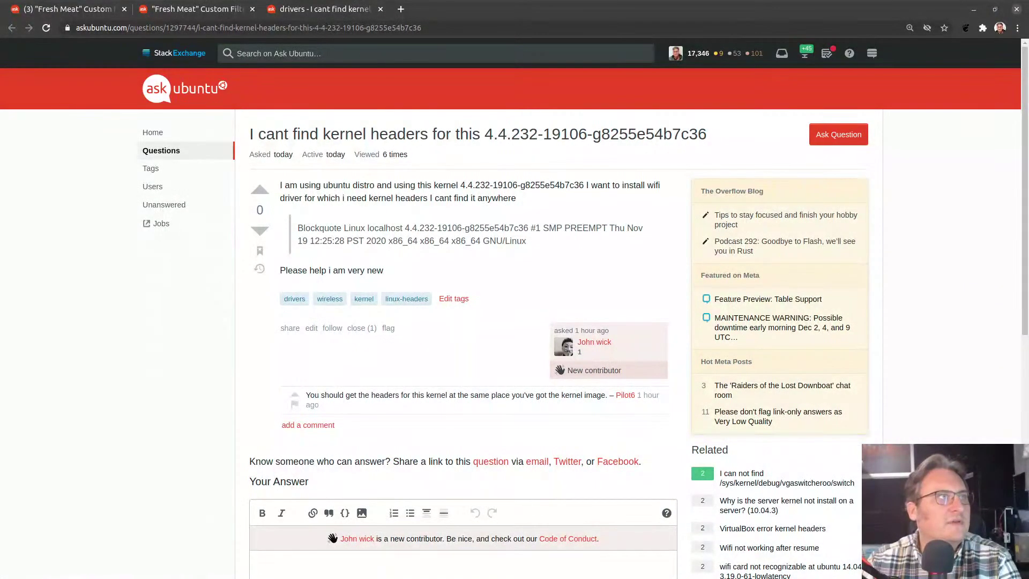
- Open a terminal over the question page and run uname -a to compare the local kernel string with the one quoted there
key("ctrl+alt+t")
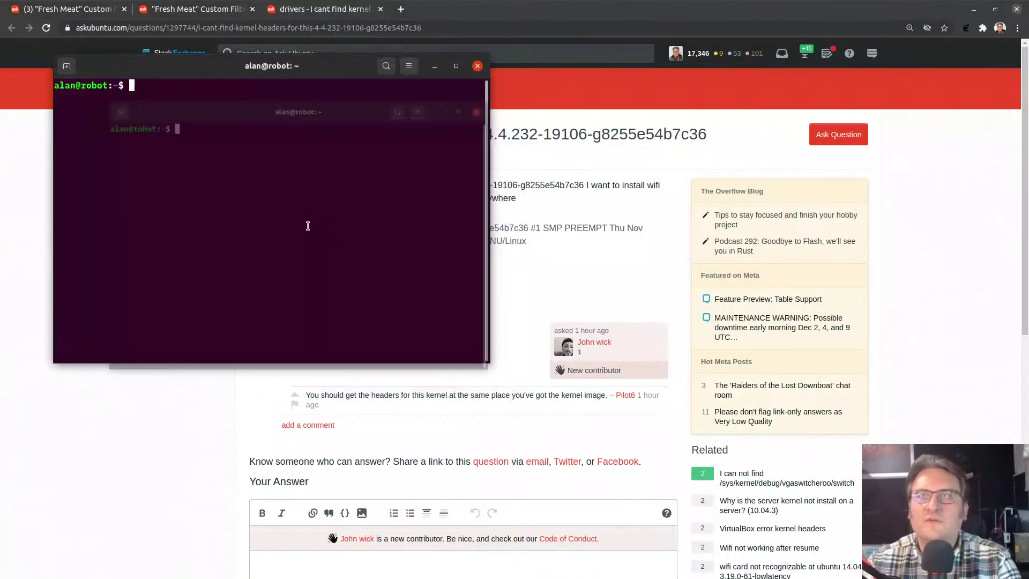
left_click_drag(276, 65, 524, 244)
type("uname -a")
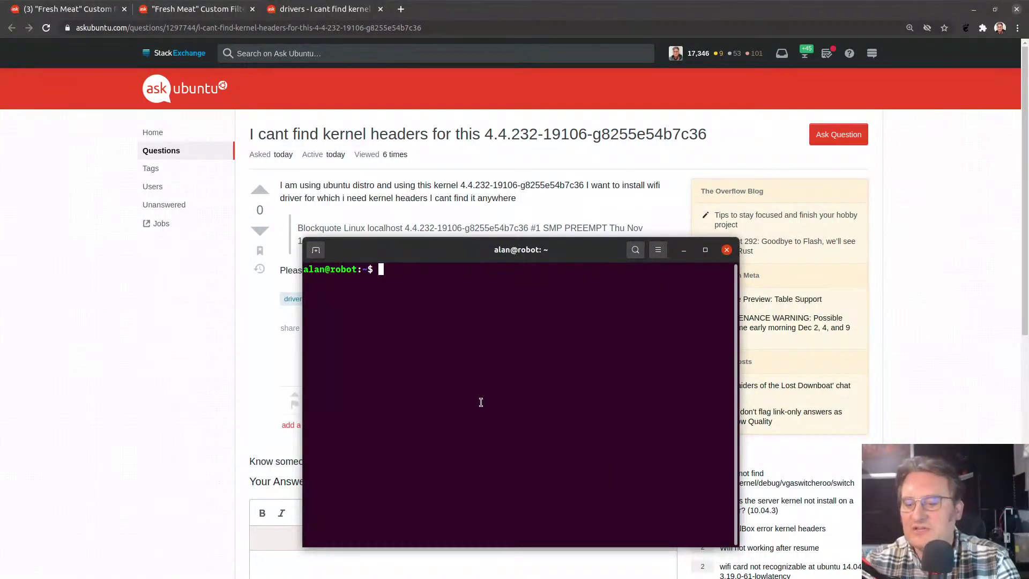
key("Return")
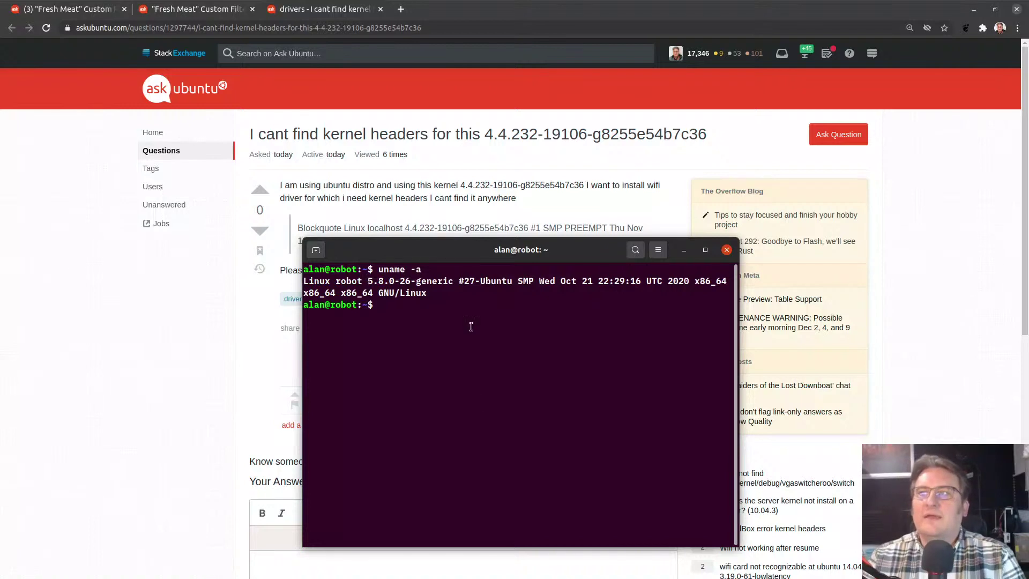
left_click(514, 206)
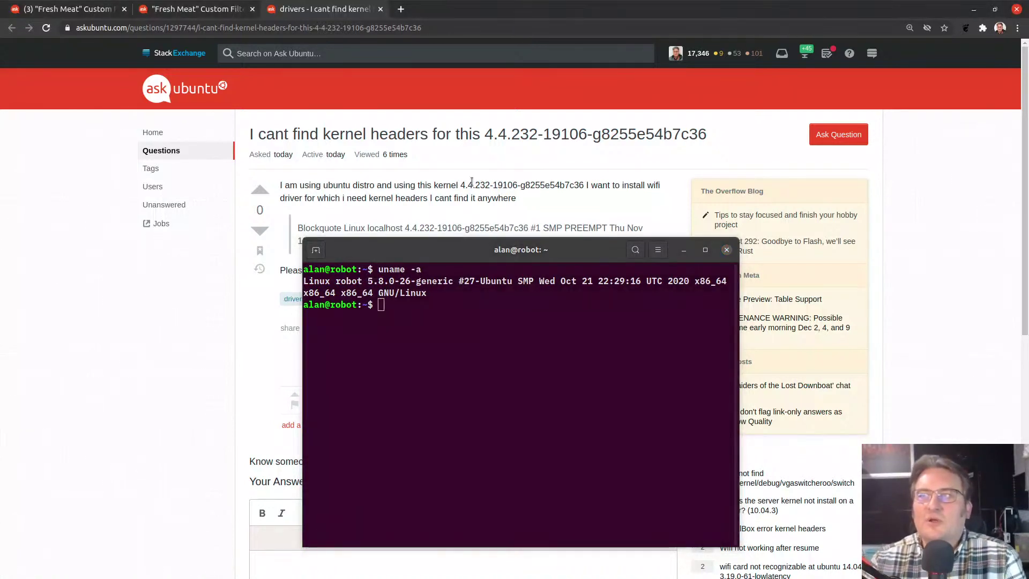
left_click(435, 239)
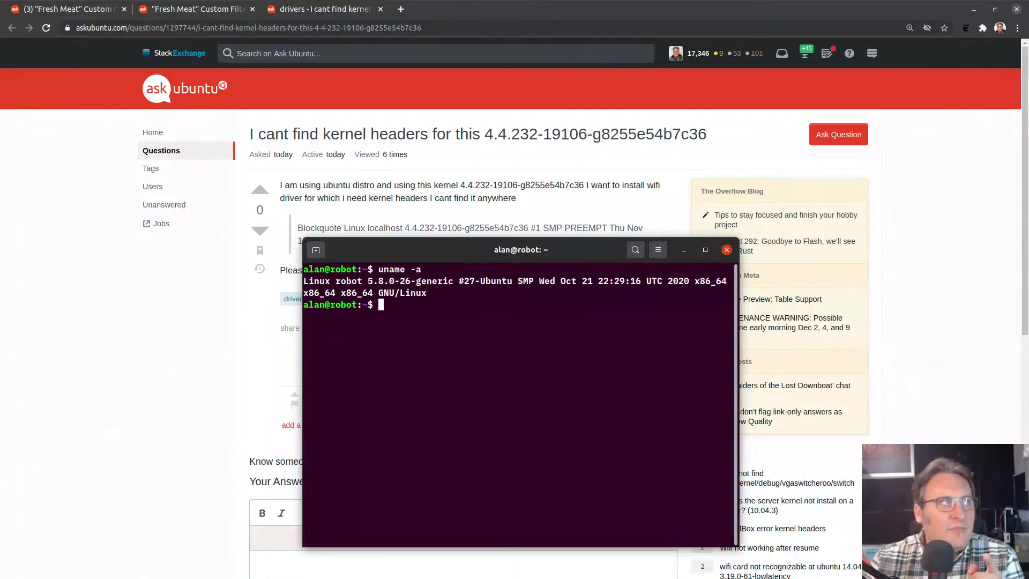
- Restore the browser from maximized to a floating window and arrange it and the terminal on the desktop
key("alt+Tab")
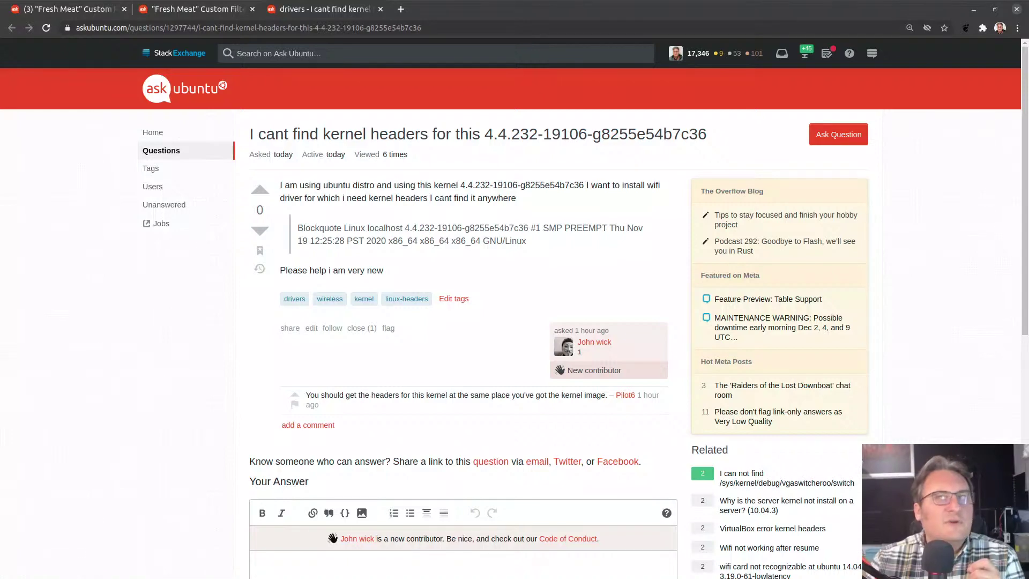
left_click_drag(433, 21, 518, 61)
left_click(373, 41)
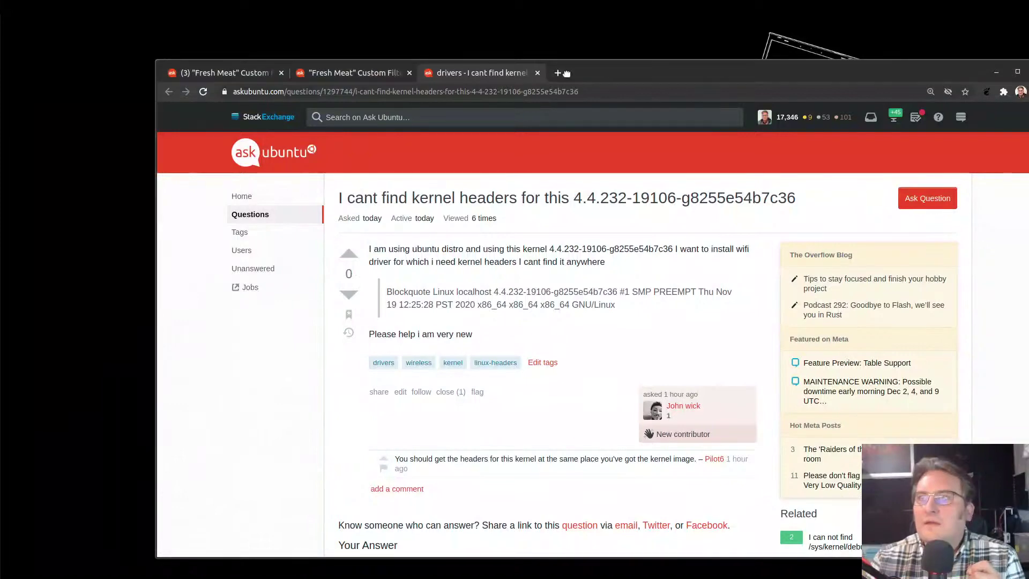
left_click_drag(450, 57, 345, 28)
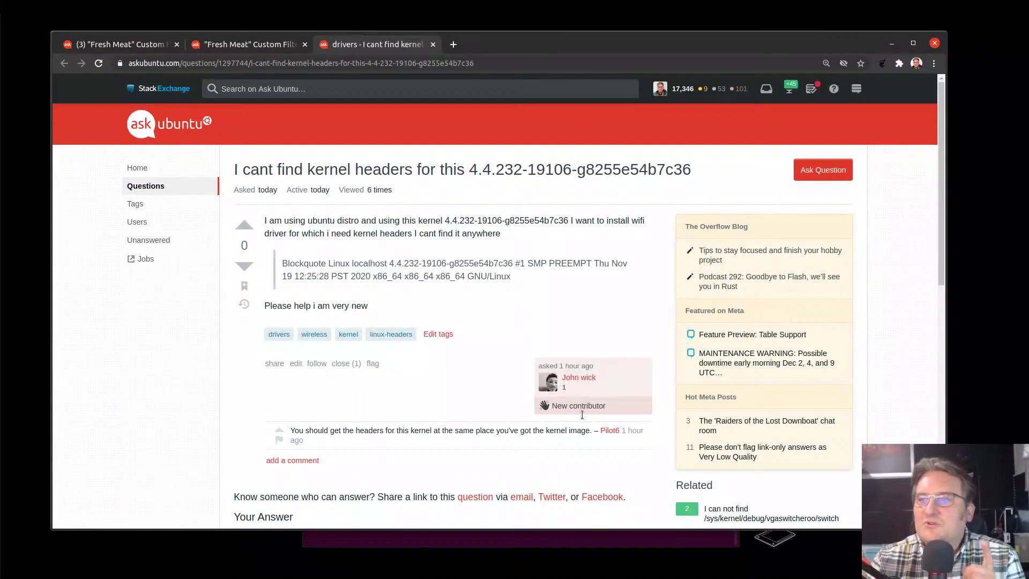
left_click(583, 540)
left_click_drag(488, 253, 730, 277)
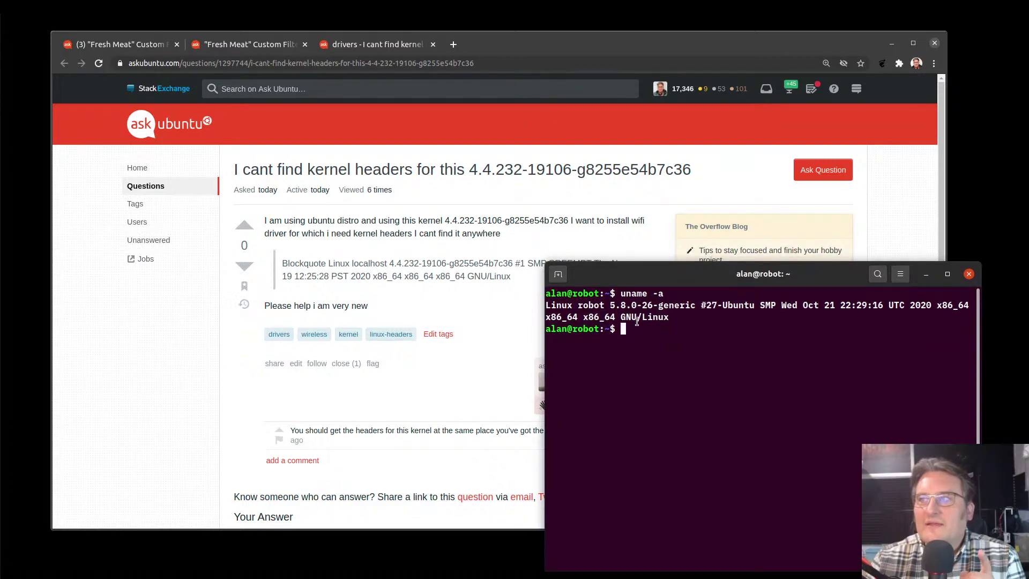
left_click(501, 181)
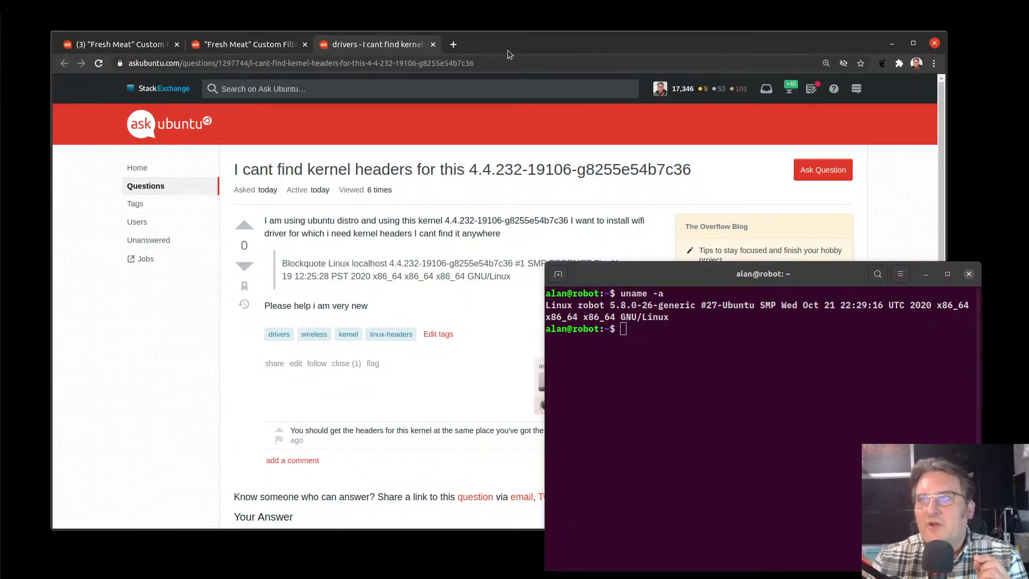
left_click_drag(507, 50, 458, 21)
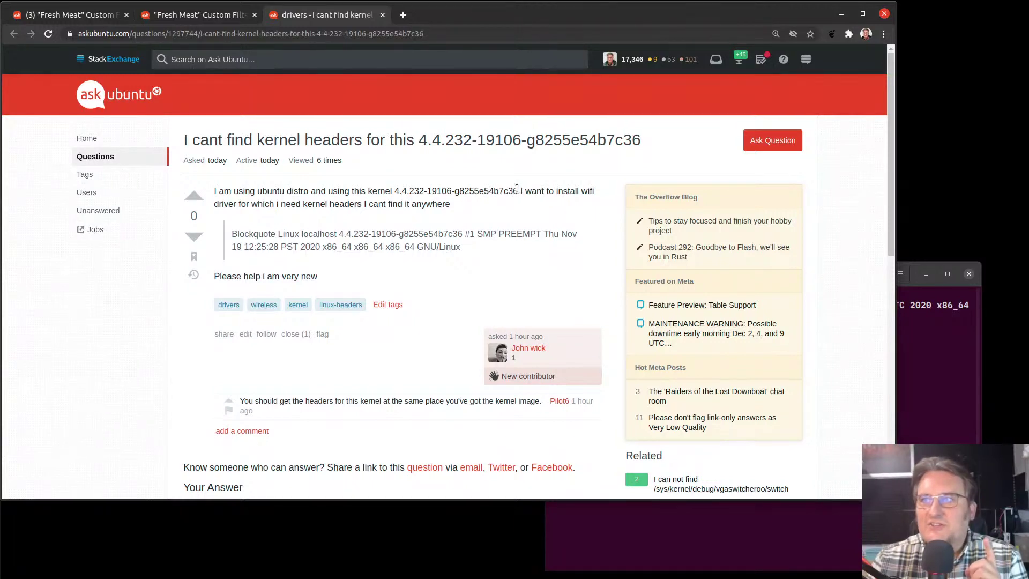
- Search the web in a new tab for the kernel version 4.4.232-19106-g8255e54b7c36 copied from the question
left_click_drag(516, 188, 395, 192)
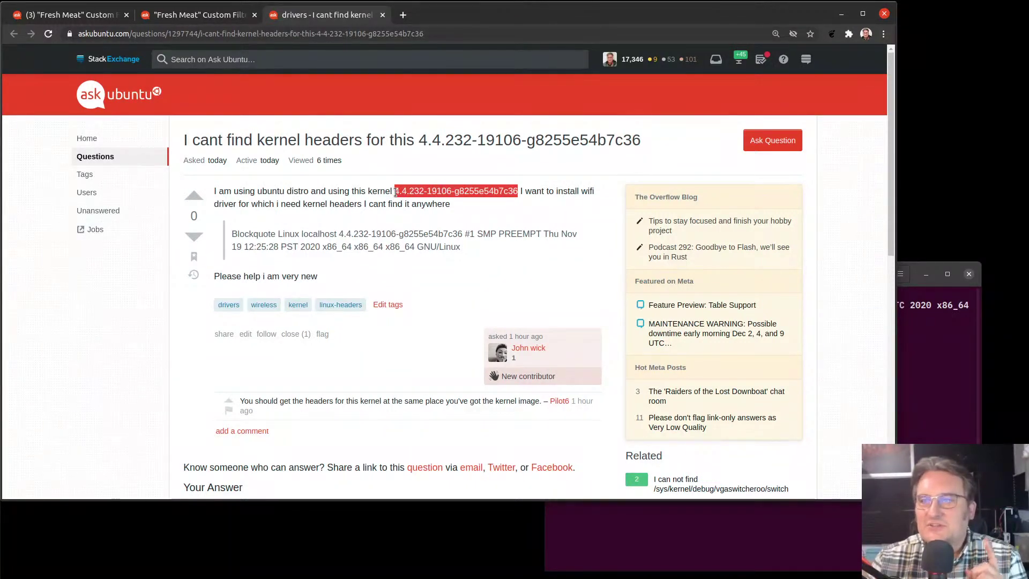
key("ctrl+c")
key("ctrl+t")
key("ctrl+v")
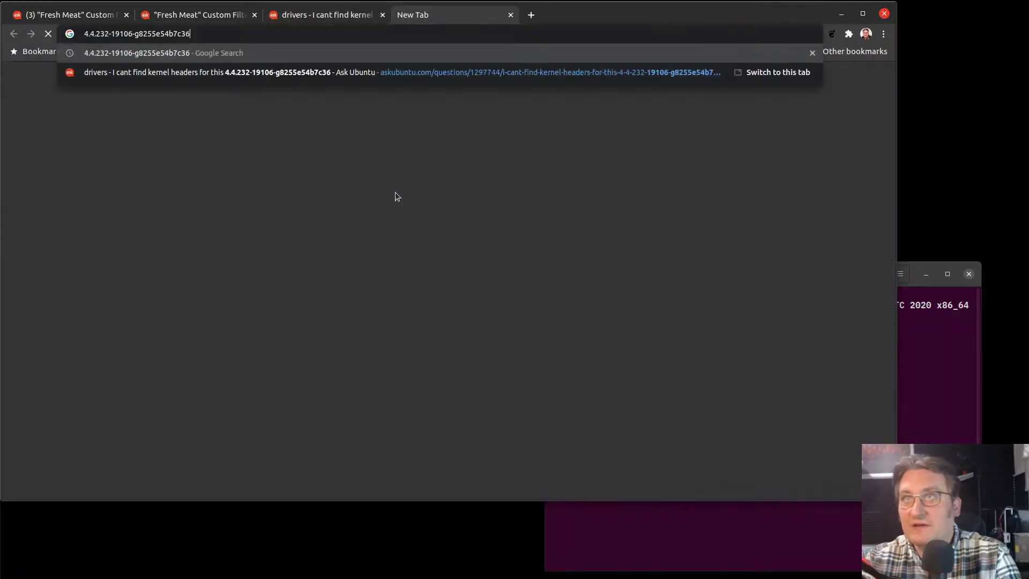
key("Return")
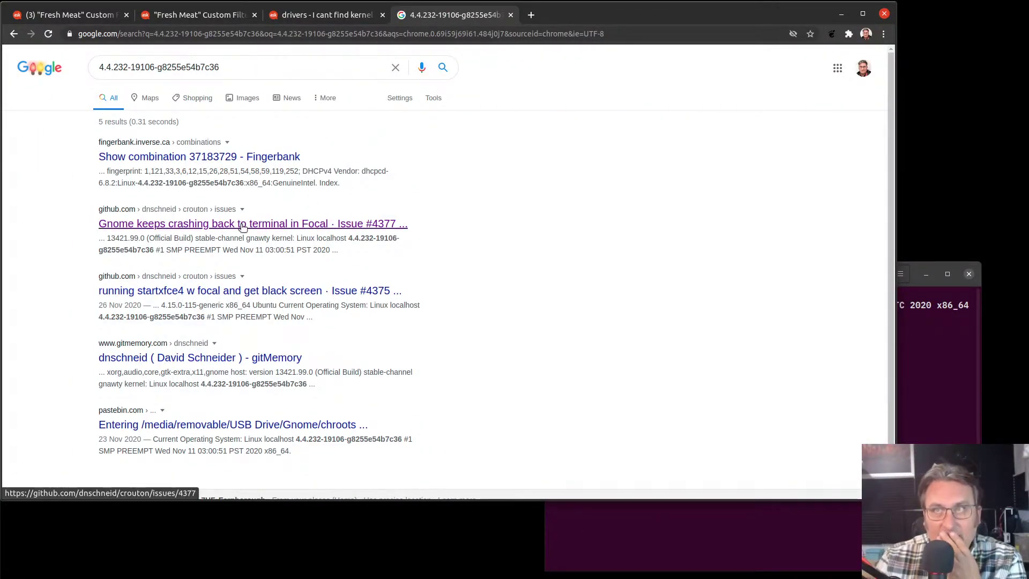
- Read the crouton GitHub issue "Gnome keeps crashing back to terminal in Focal" from the results, and close its tab to return to the question
left_click(278, 224)
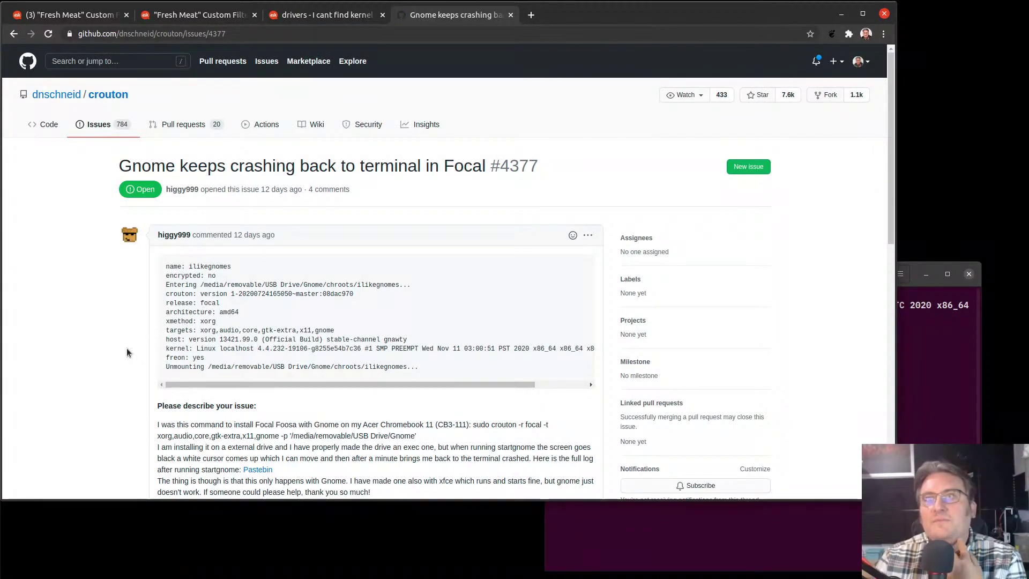
scroll(129, 350, "down", 4)
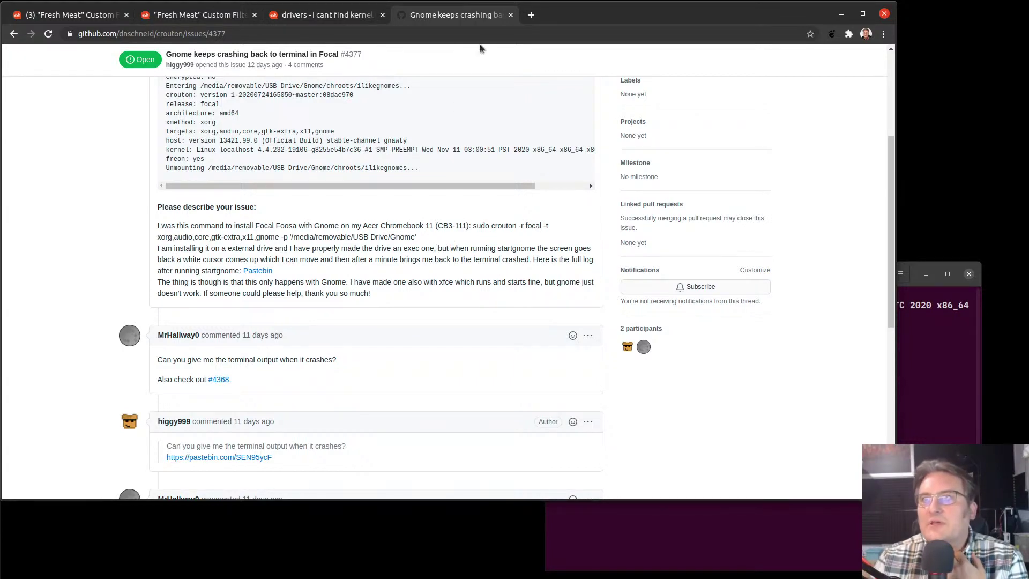
left_click(510, 15)
left_click(506, 232)
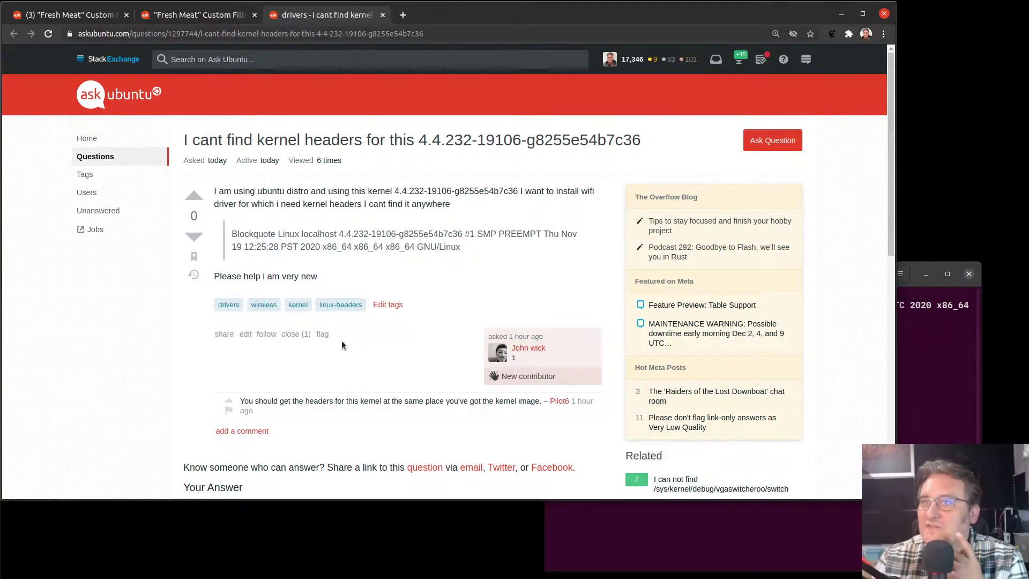
- Vote to close the kernel headers question for the community-specific reason that it is not about an official Ubuntu flavor
left_click(296, 334)
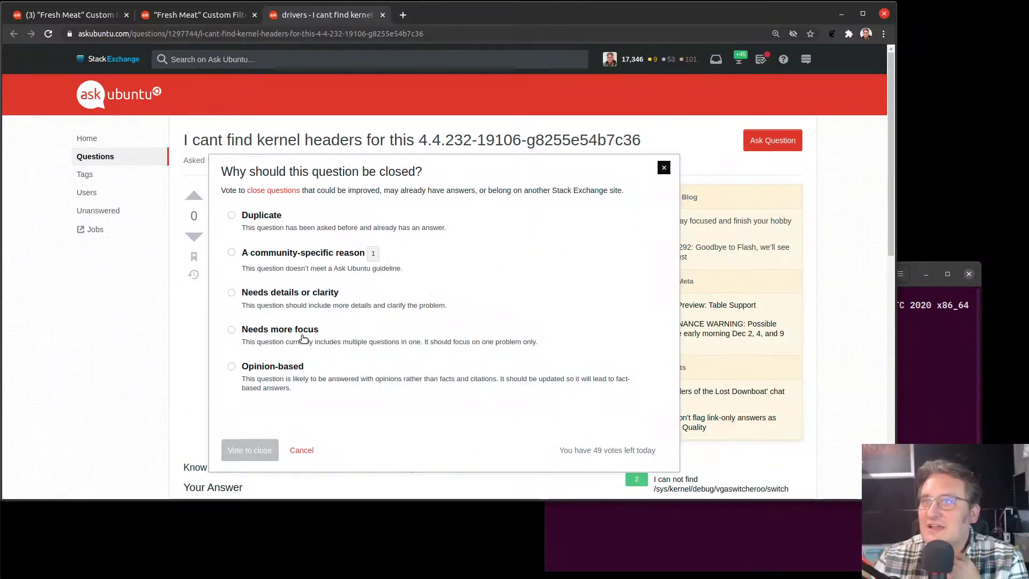
left_click(247, 258)
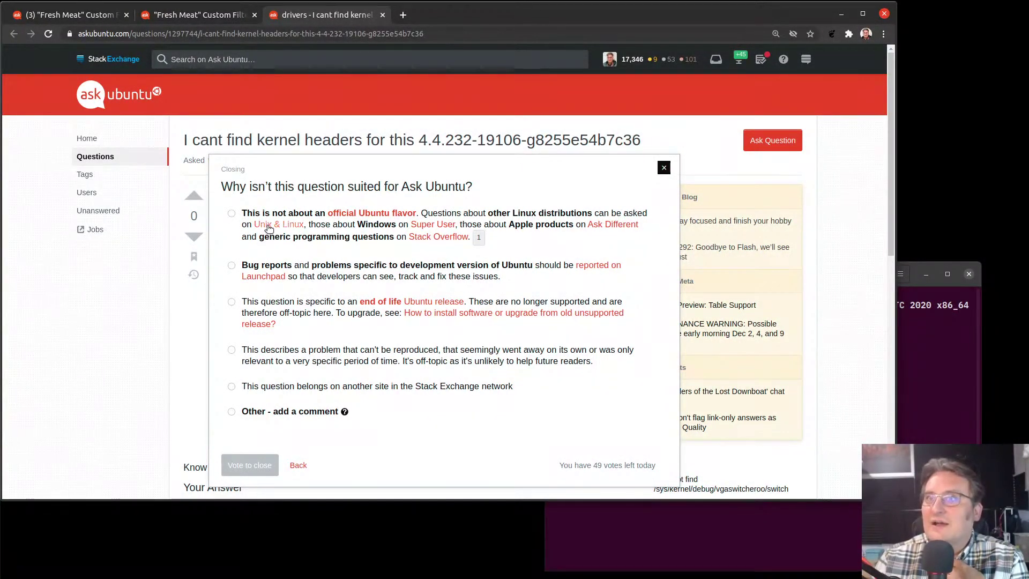
left_click(231, 214)
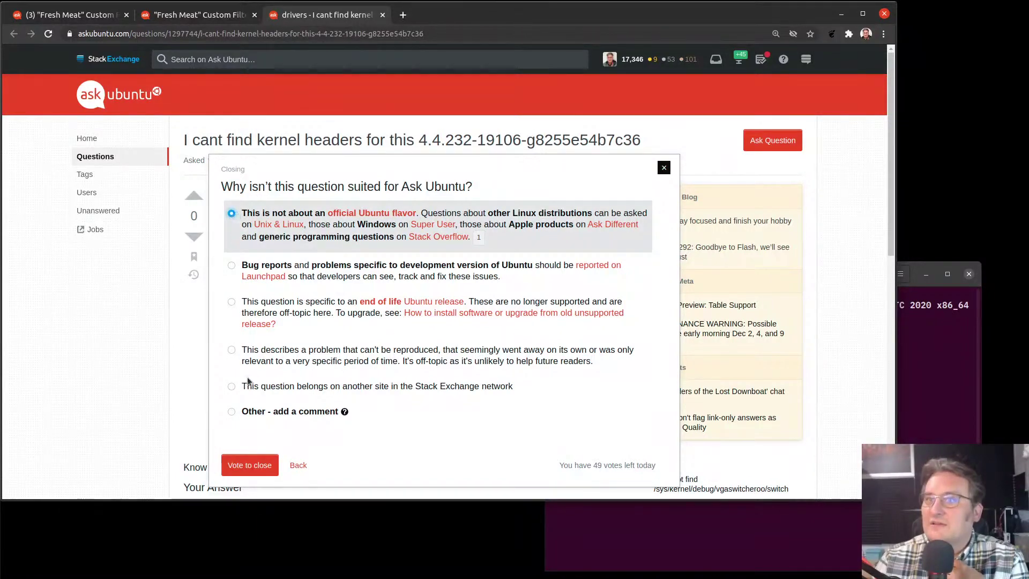
left_click(254, 466)
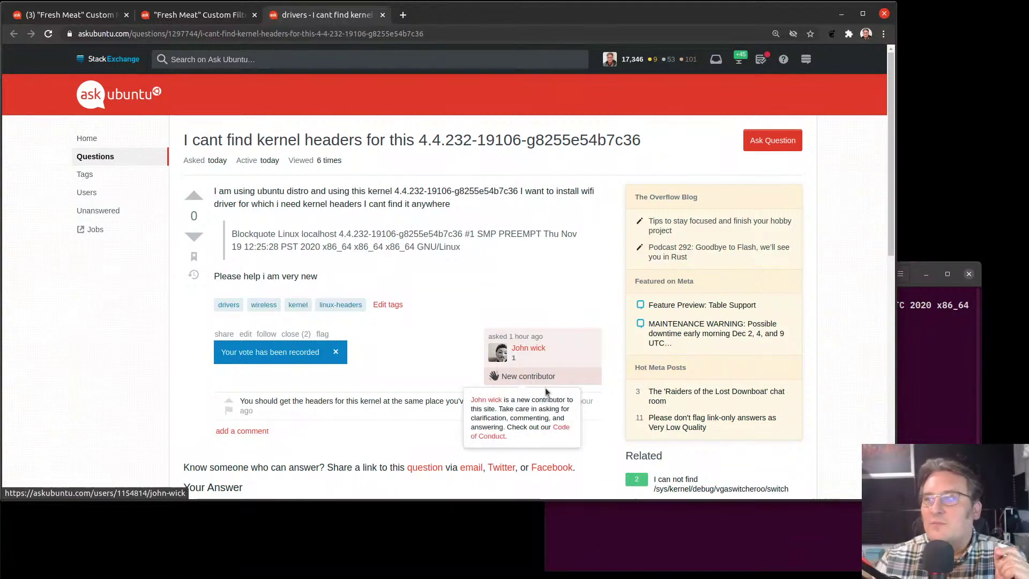
- Maximize the browser and open the question about maximizing internet uptime without the IP address changing from the Fresh Meat filter
double_click(700, 15)
left_click(168, 82)
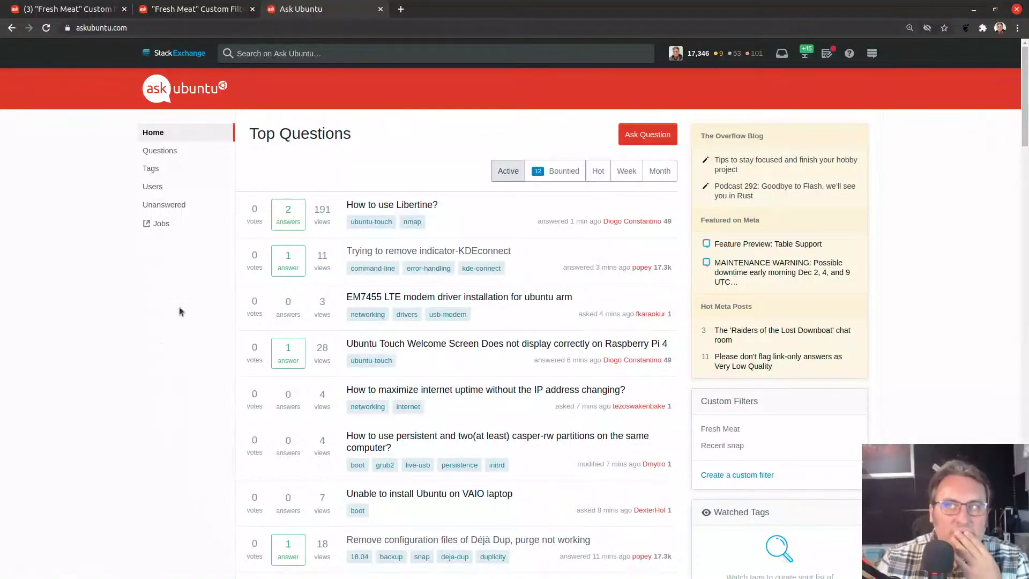
left_click(711, 426)
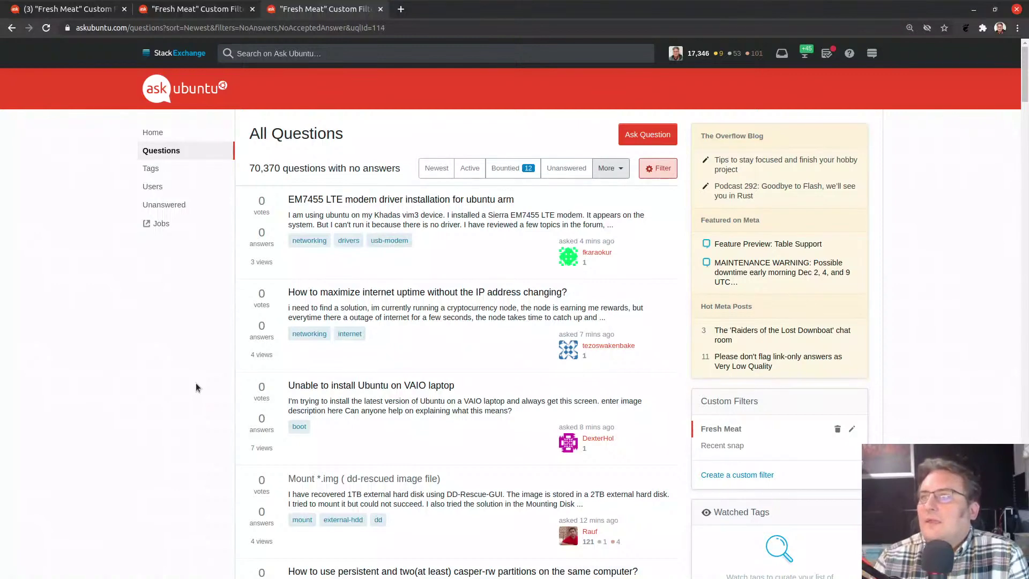
left_click(454, 297)
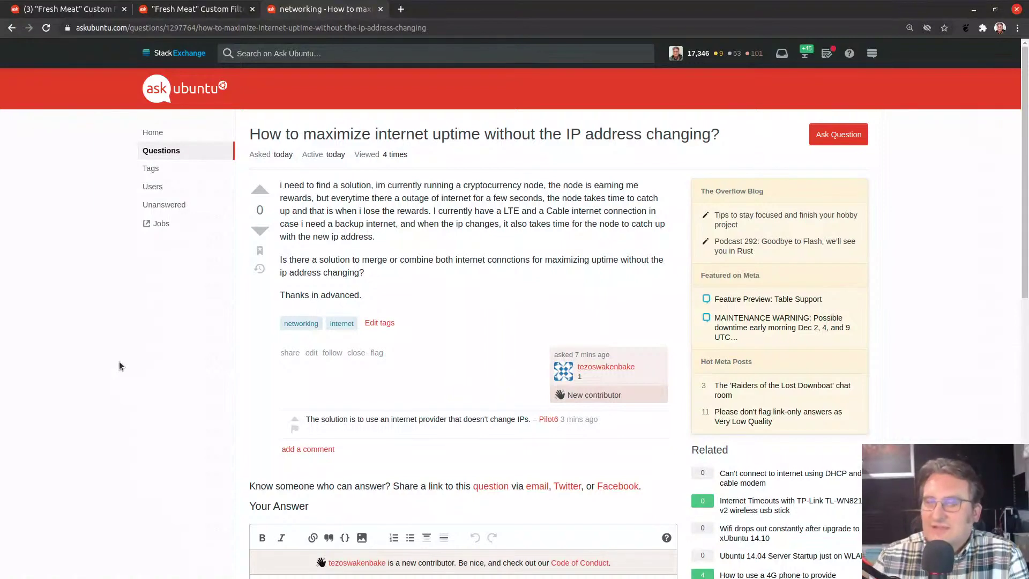
- Return to the Fresh Meat filter and open the older question about an Ubuntu computer spinning on simple tasks
left_click(167, 93)
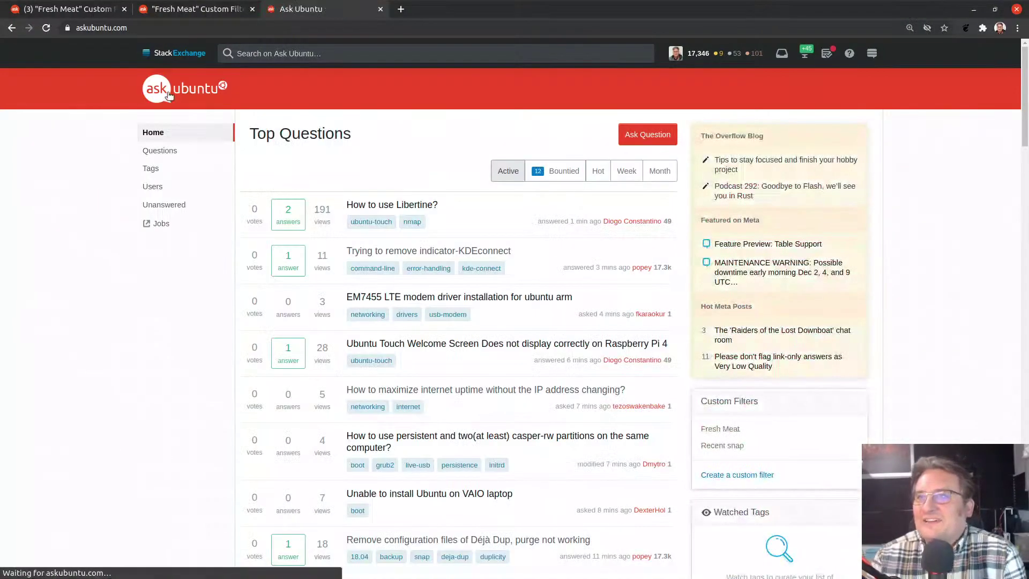
left_click(724, 431)
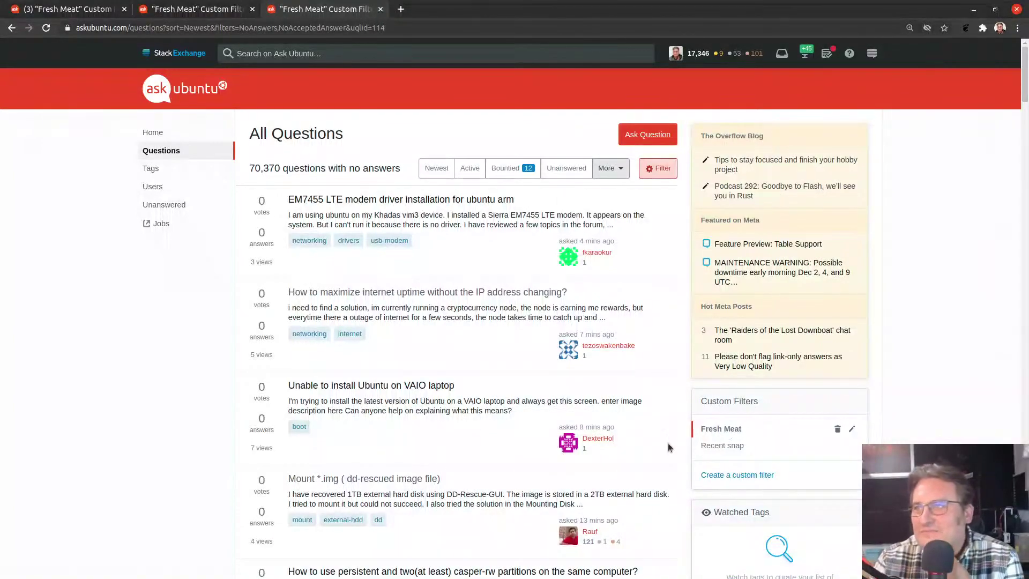
scroll(70, 388, "down", 10)
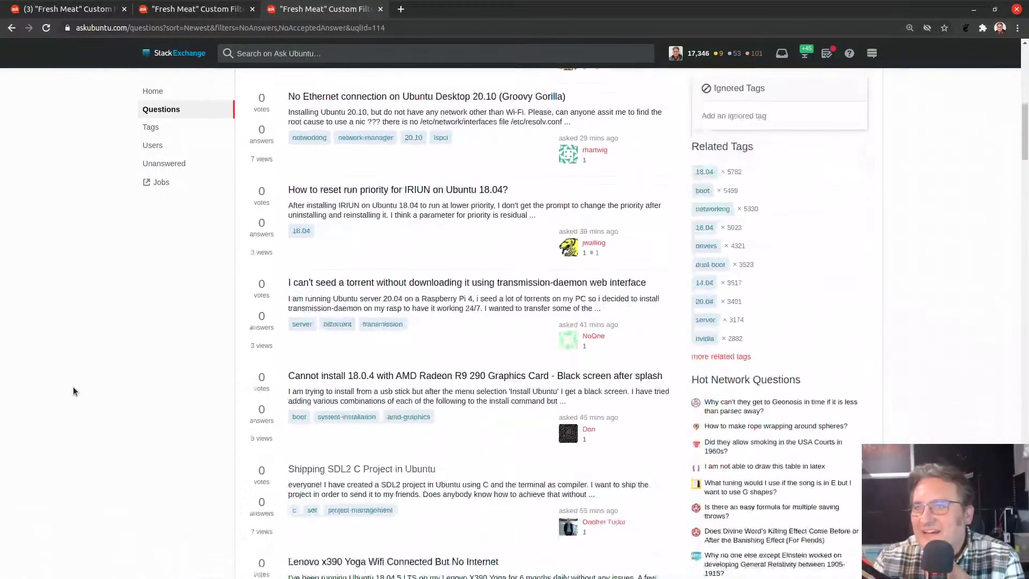
scroll(73, 391, "down", 5)
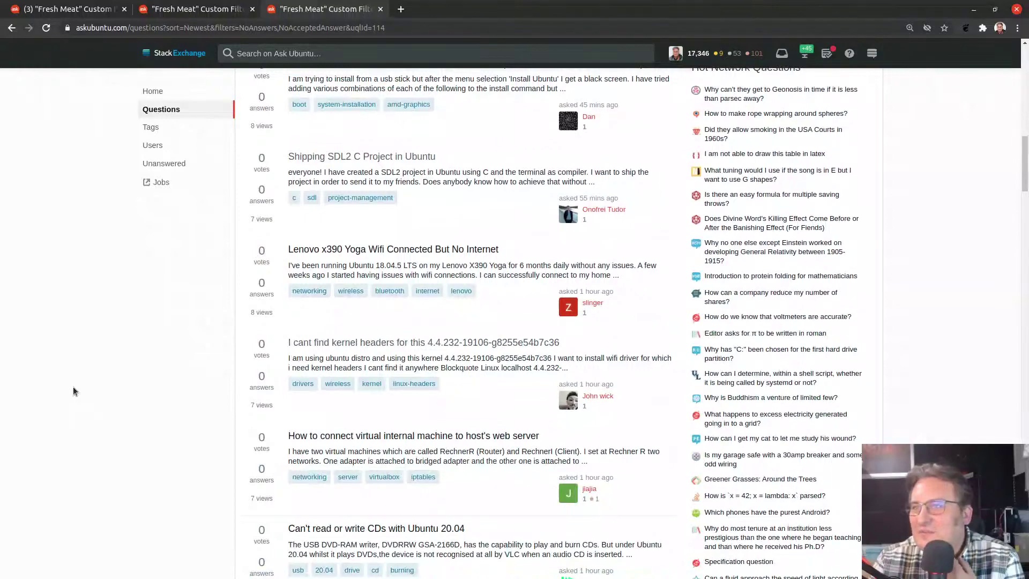
scroll(73, 387, "down", 3)
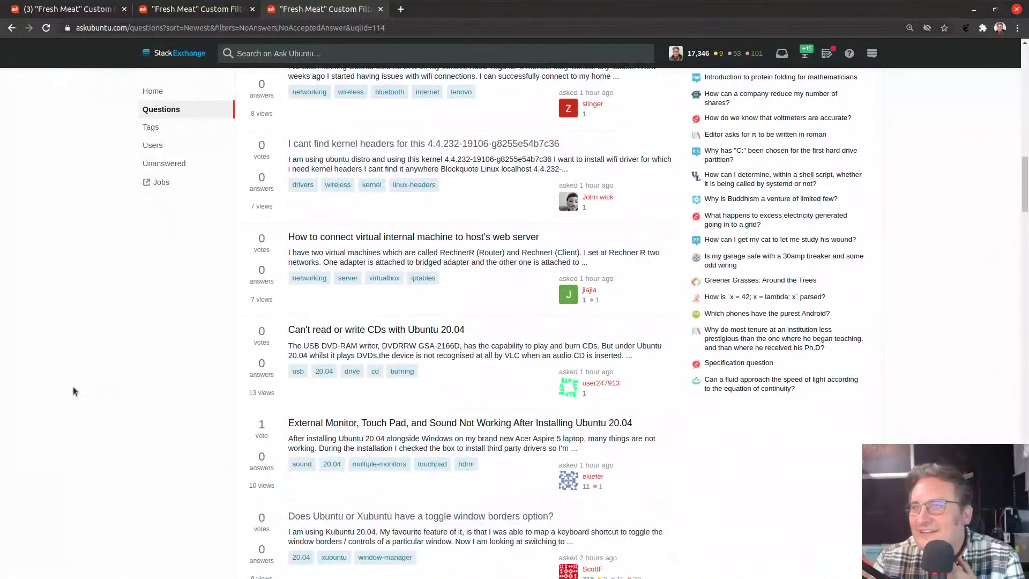
scroll(73, 386, "down", 2)
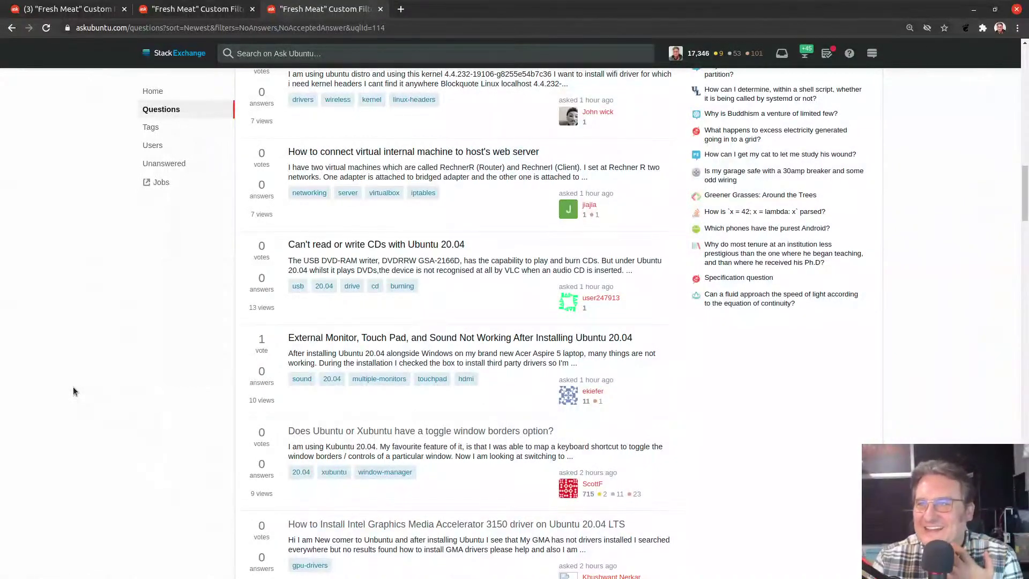
scroll(73, 387, "down", 3)
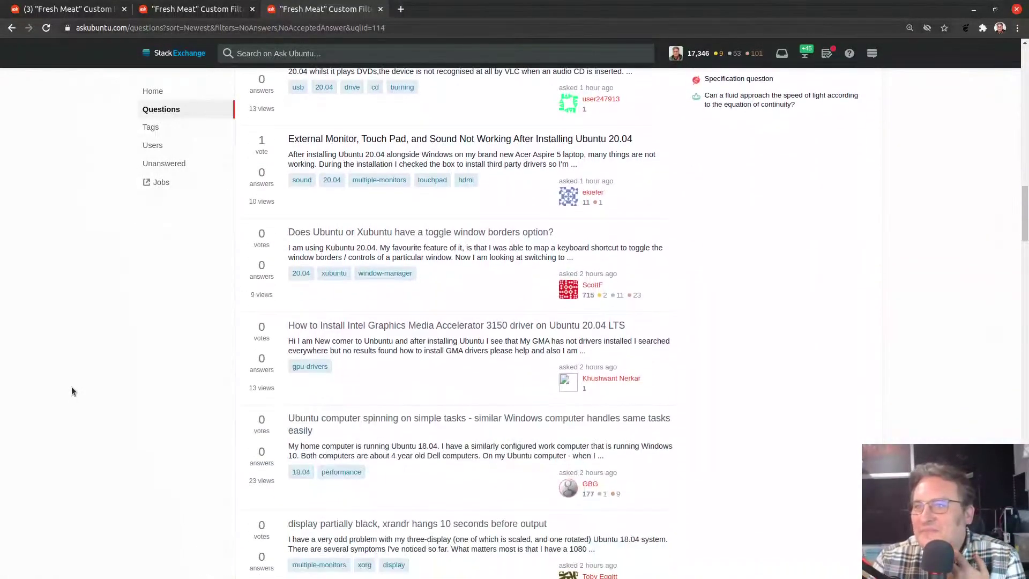
scroll(72, 387, "down", 3)
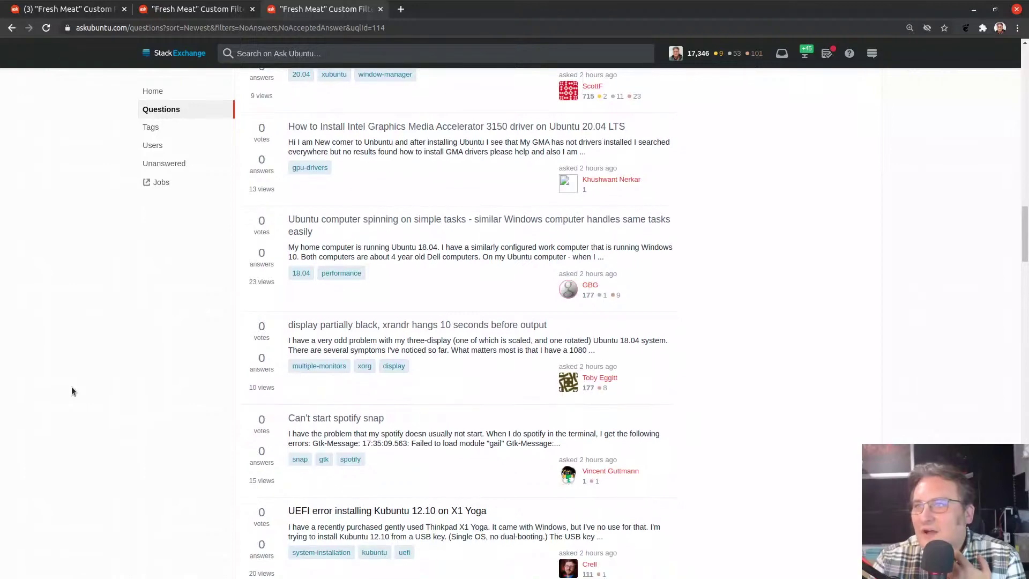
left_click(335, 221)
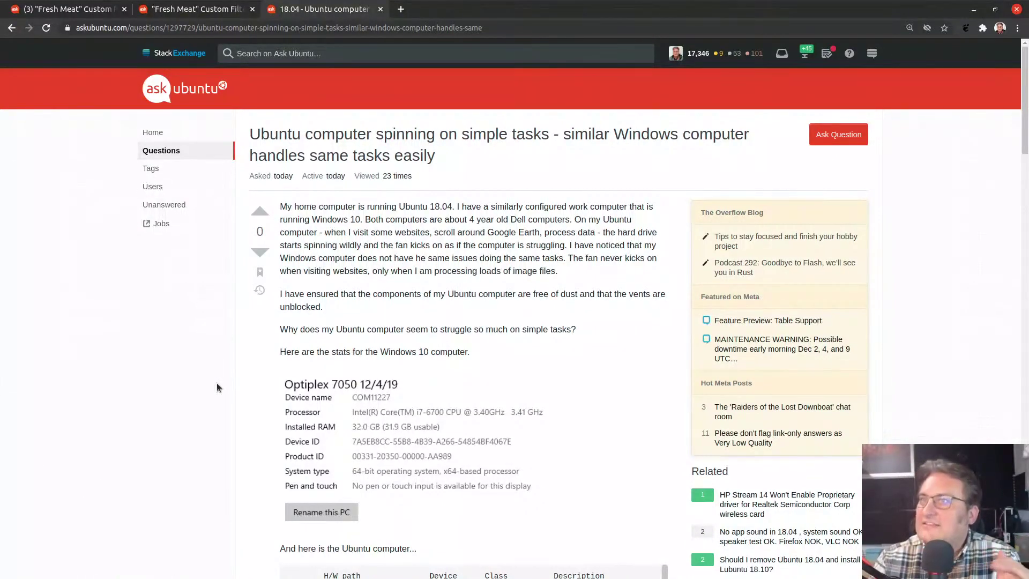
- Read through the question's hardware details, free, top and syslog output, down to the comments suggesting dstat
scroll(216, 384, "down", 3)
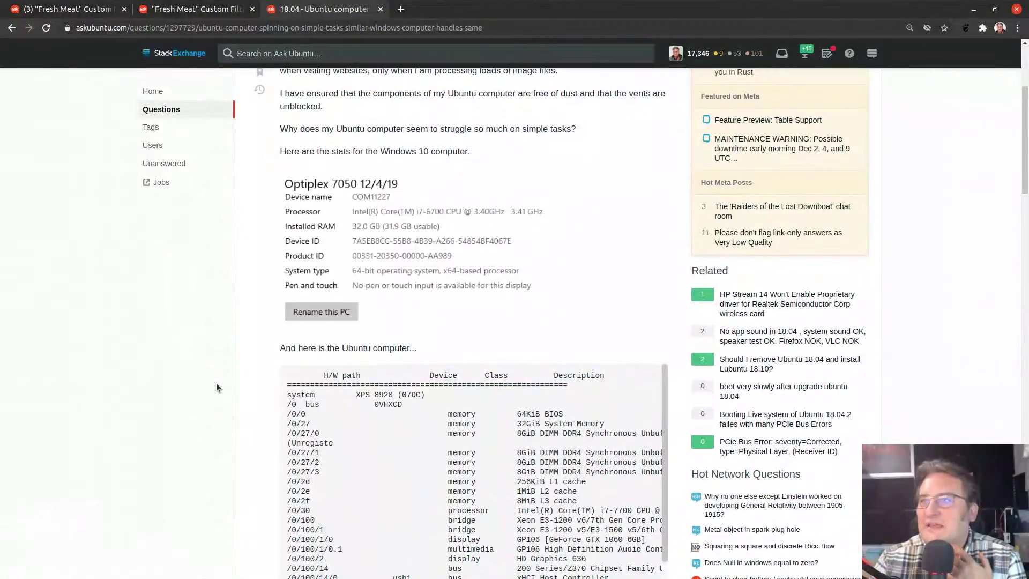
scroll(217, 387, "down", 4)
scroll(217, 387, "down", 4)
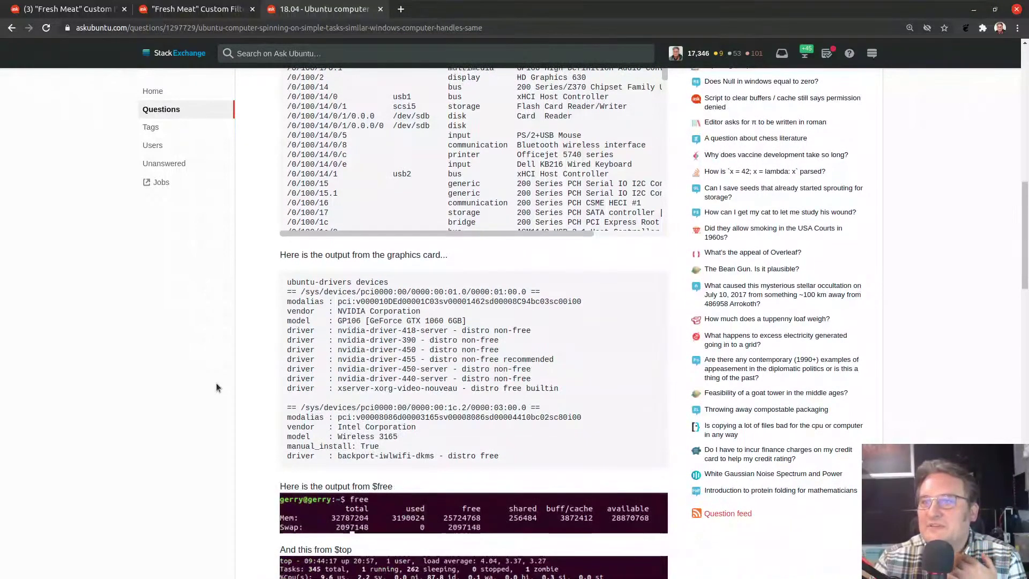
scroll(217, 383, "down", 3)
scroll(217, 383, "down", 2)
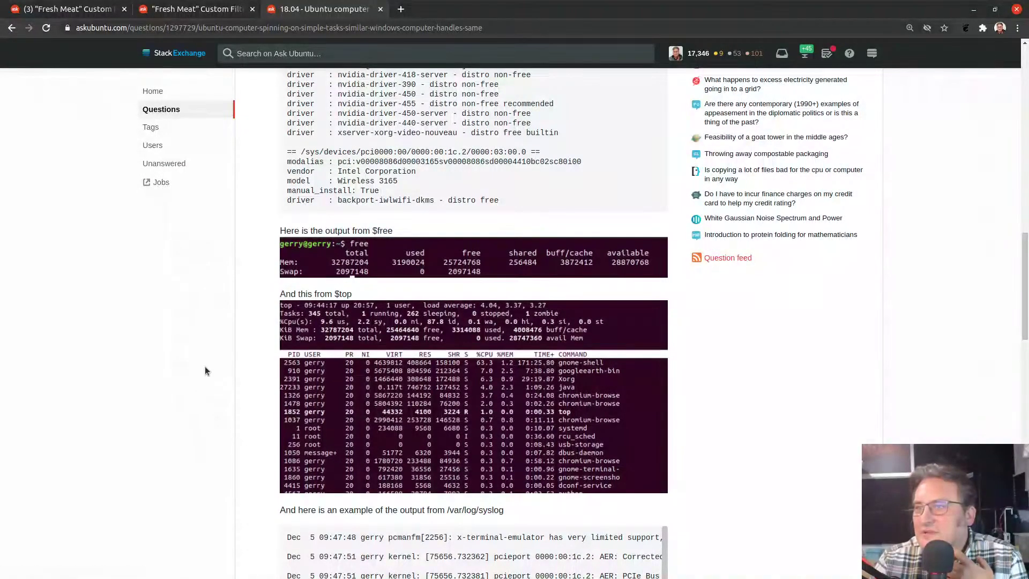
scroll(205, 365, "down", 11)
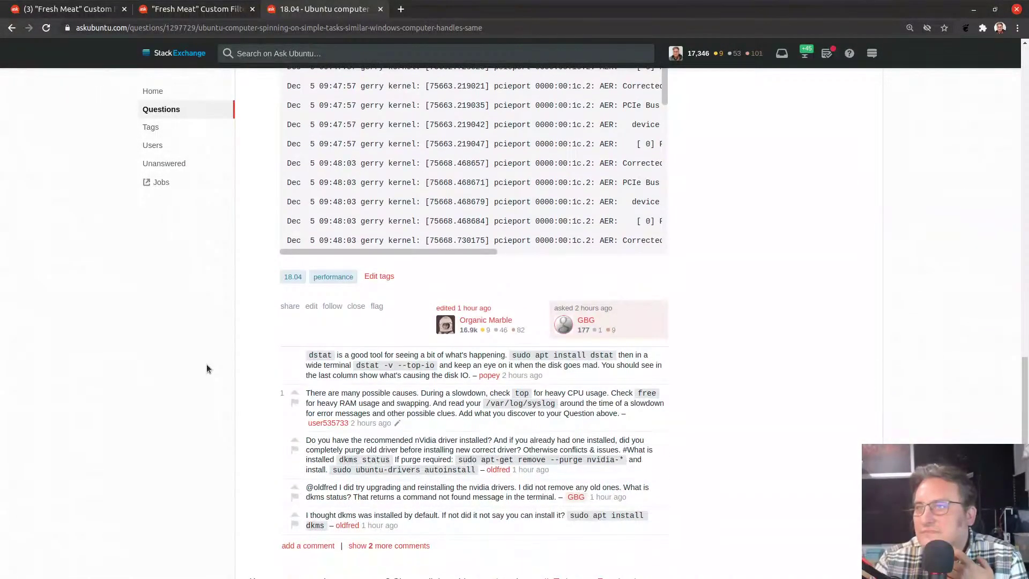
scroll(212, 360, "down", 2)
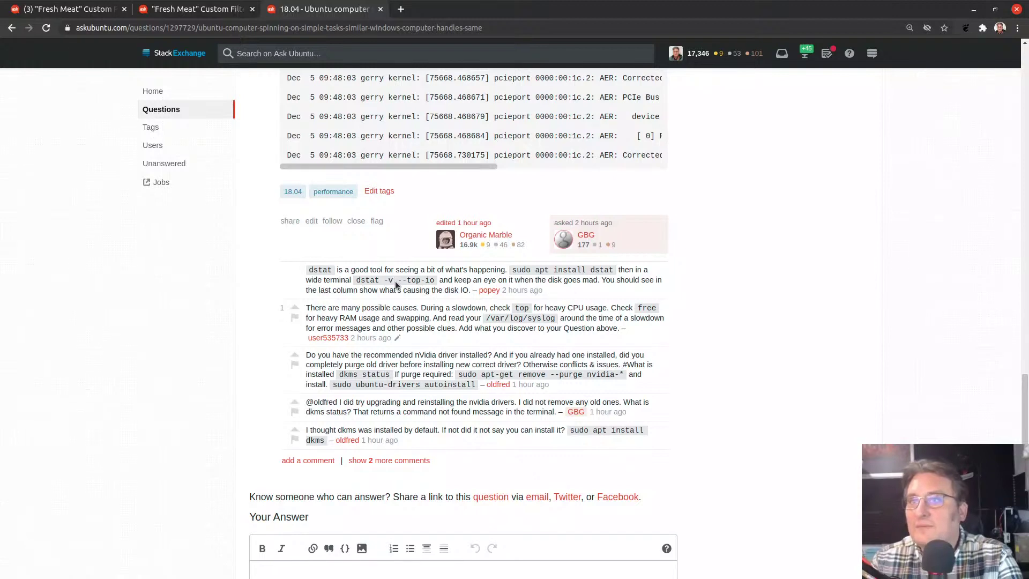
- Switch to the terminal, run dstat -v --top-cpu --top-io, and widen the window to fit all output columns
key("alt+Tab")
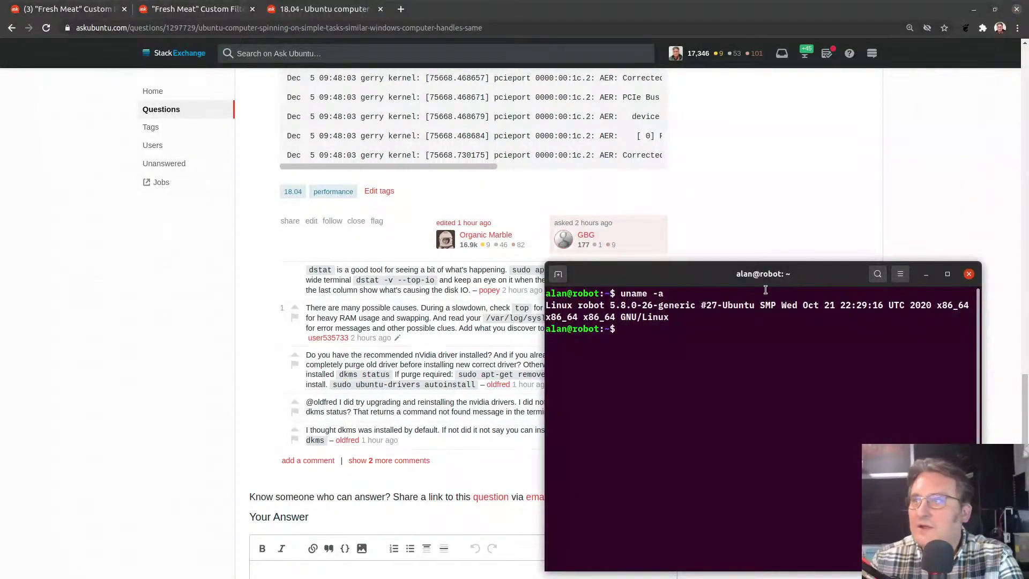
left_click_drag(787, 389, 732, 162)
type("d")
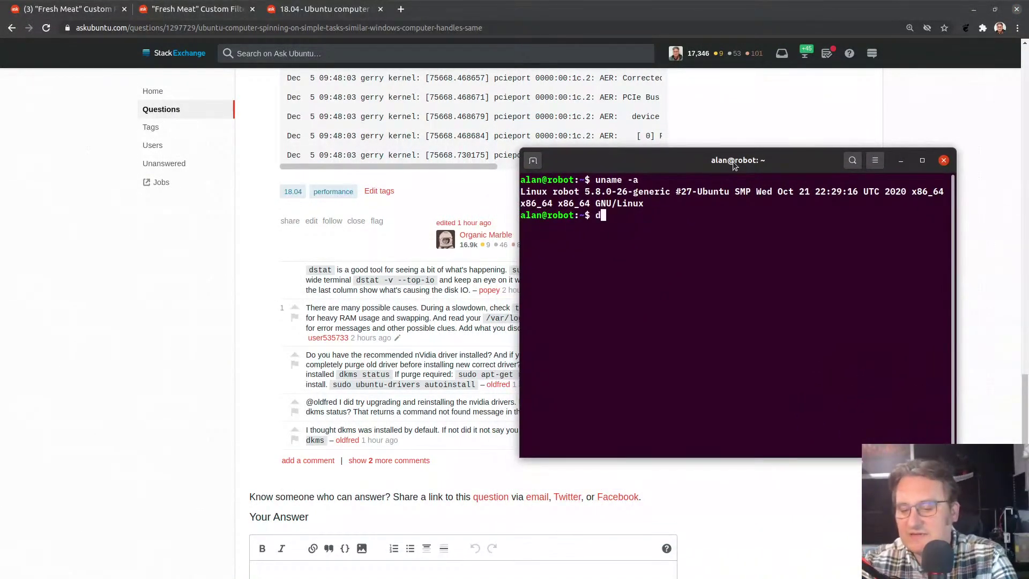
type("stat")
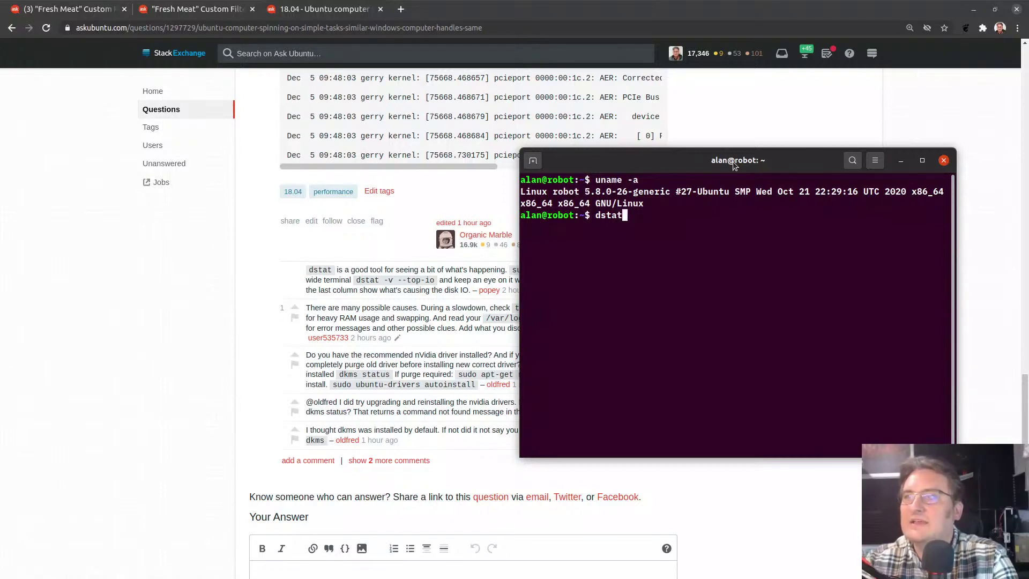
type(" -v -")
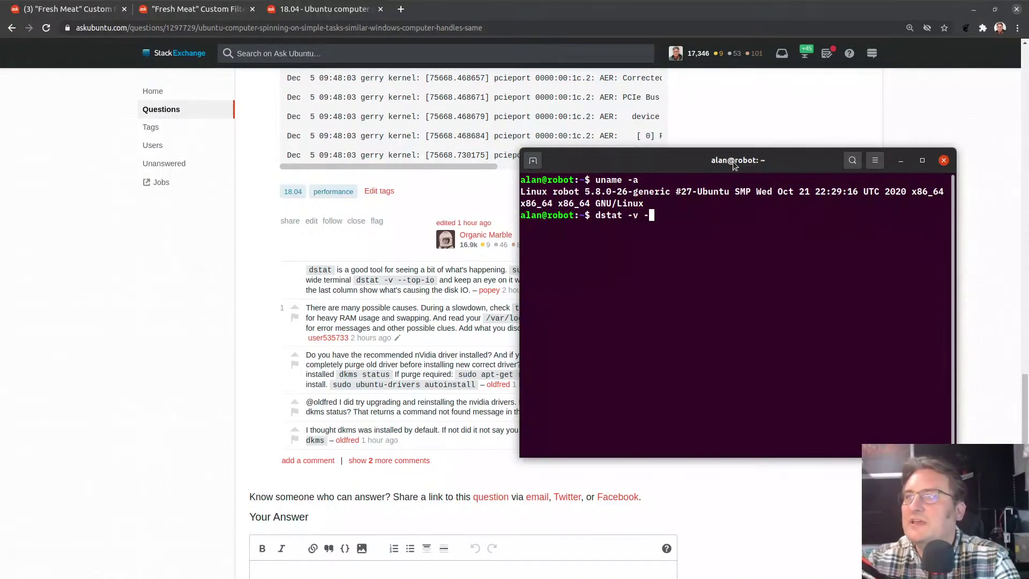
type("-t")
type("p-cpu")
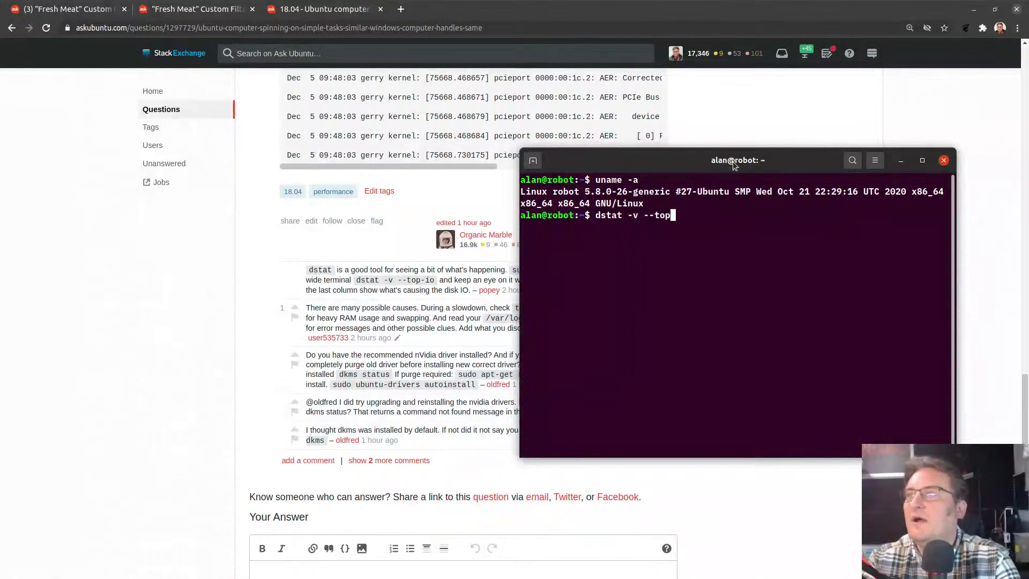
key("BackSpace")
key("BackSpace")
key("BackSpace")
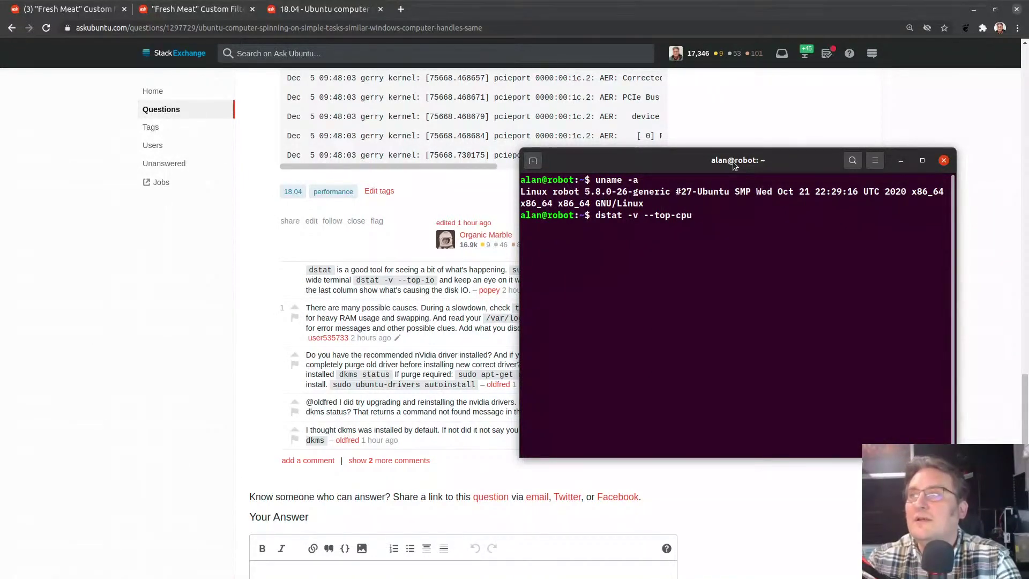
type("cpu --c")
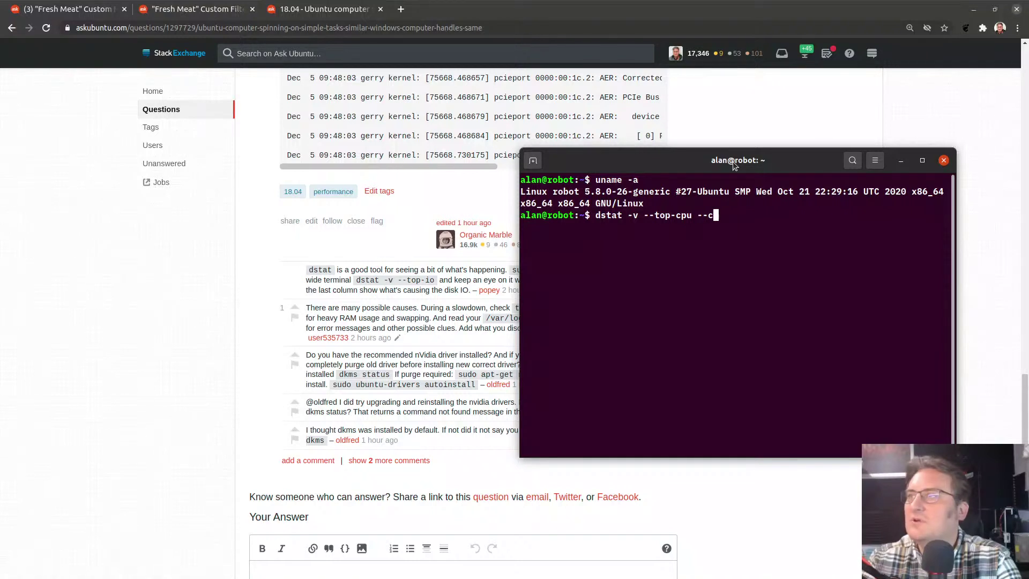
key("BackSpace")
type("top-io")
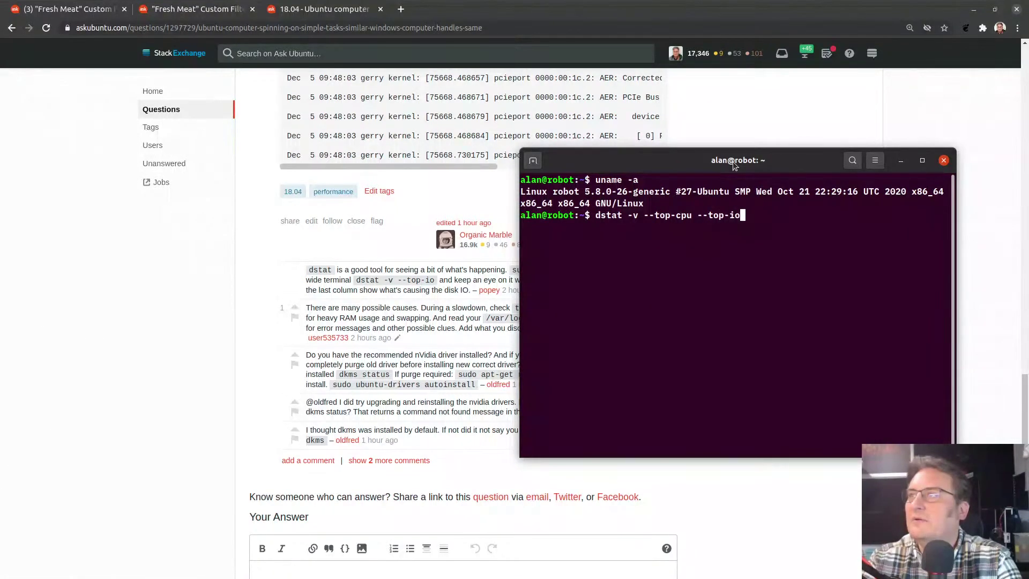
key("Return")
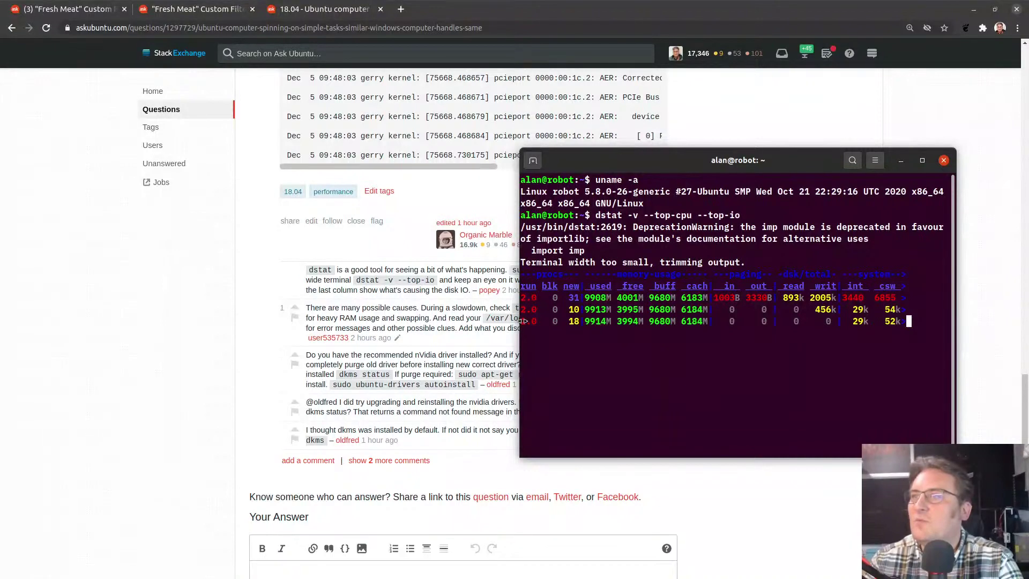
left_click_drag(520, 319, 33, 327)
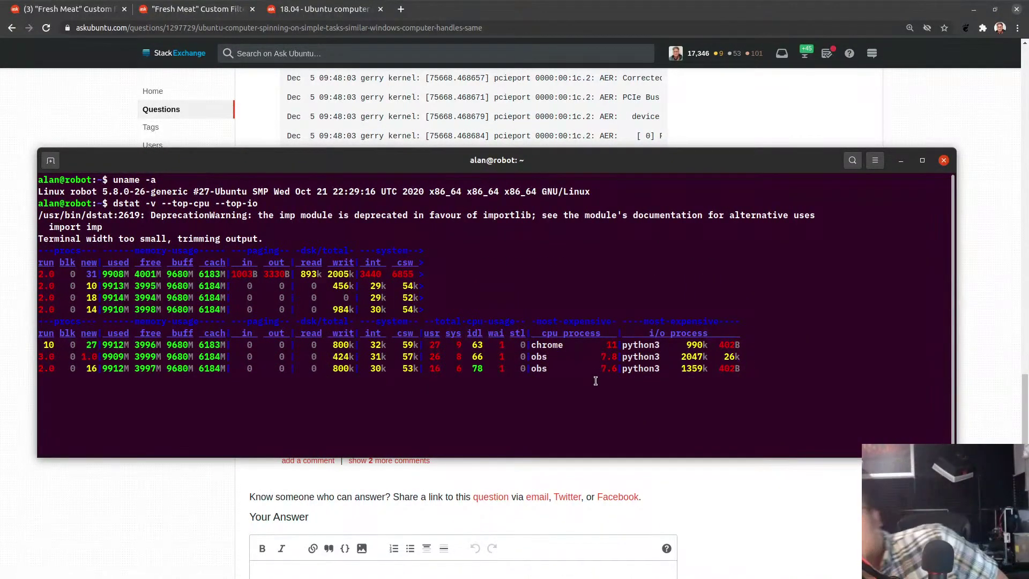
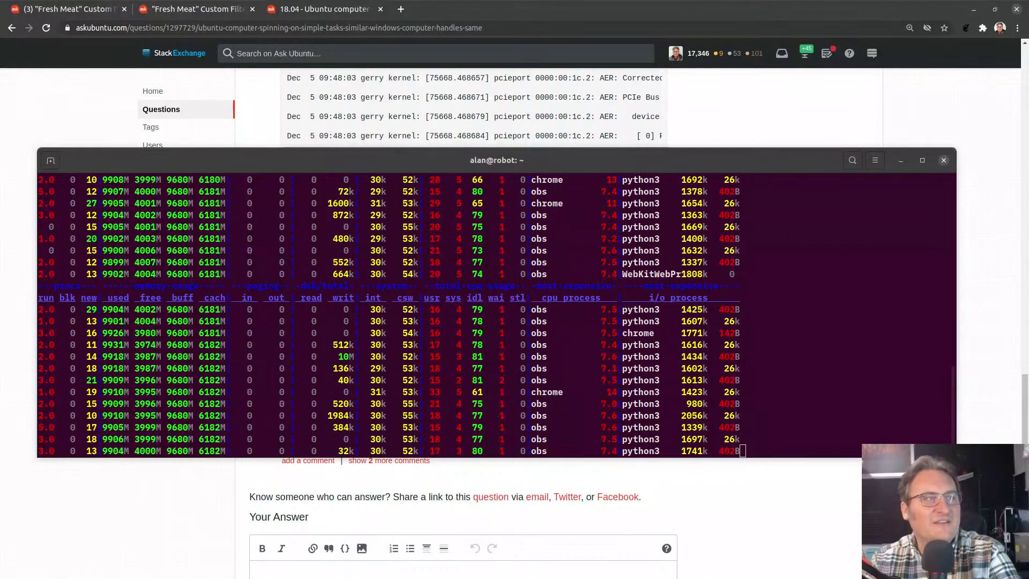
- Stop the running dstat and close the terminal to return to the question page
left_click_drag(538, 578, 0, 11)
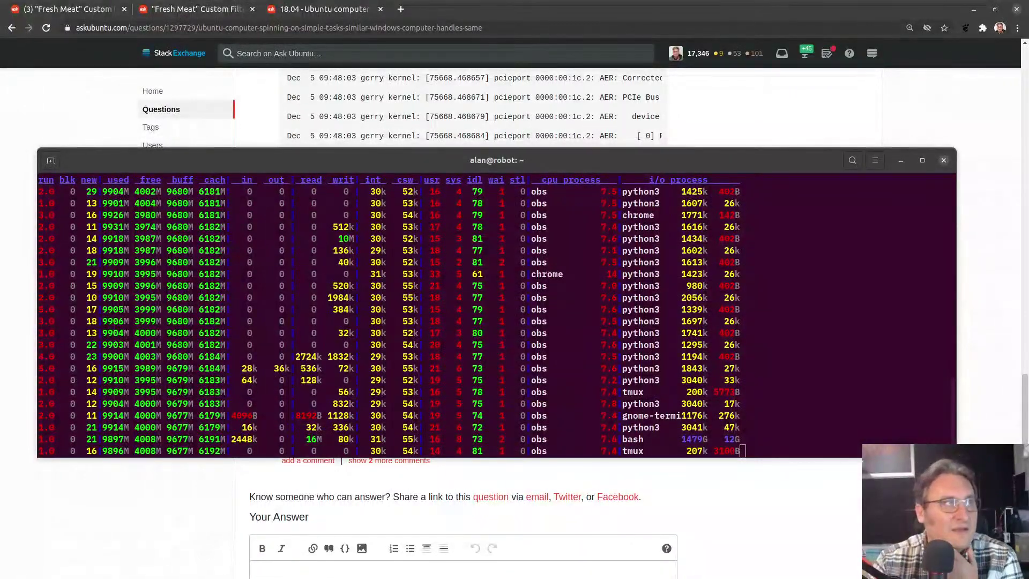
left_click(433, 124)
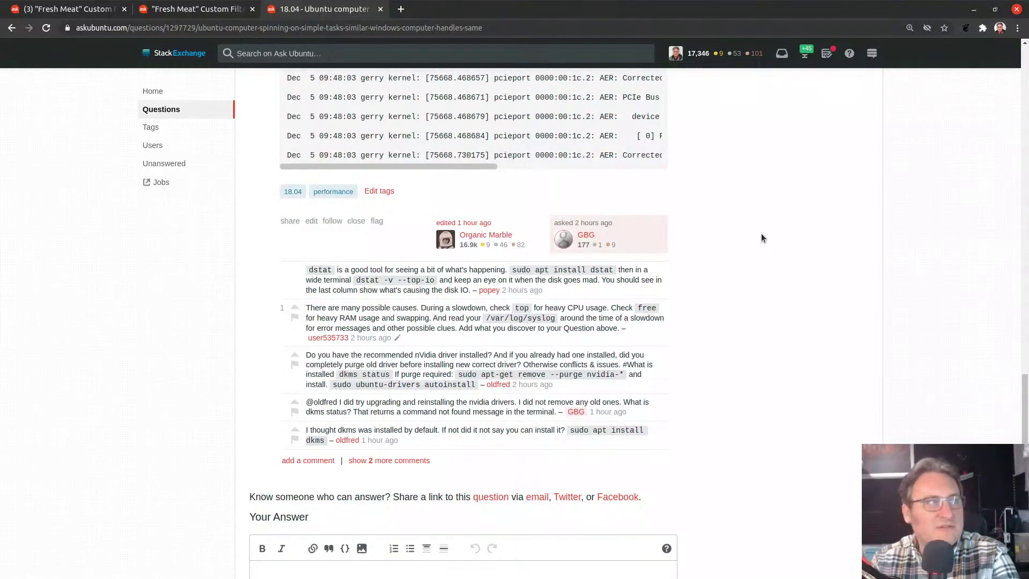
key("alt+Tab")
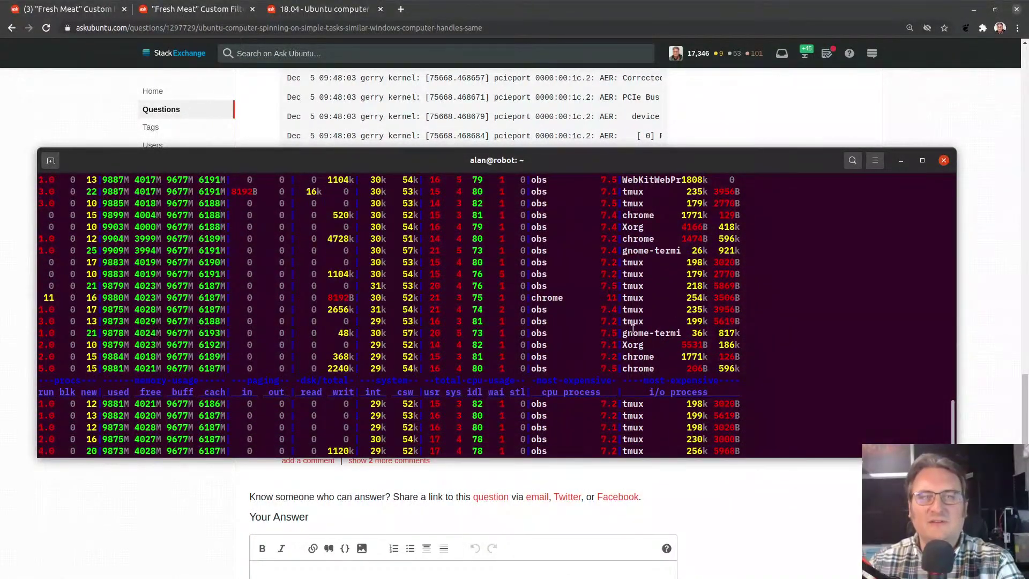
type("q")
key("ctrl+c")
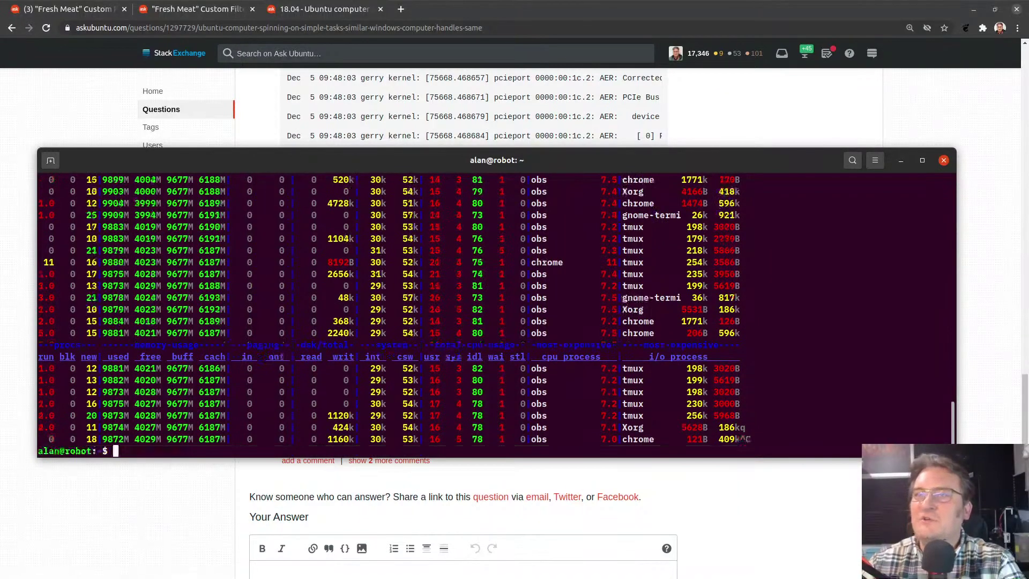
key("ctrl+d")
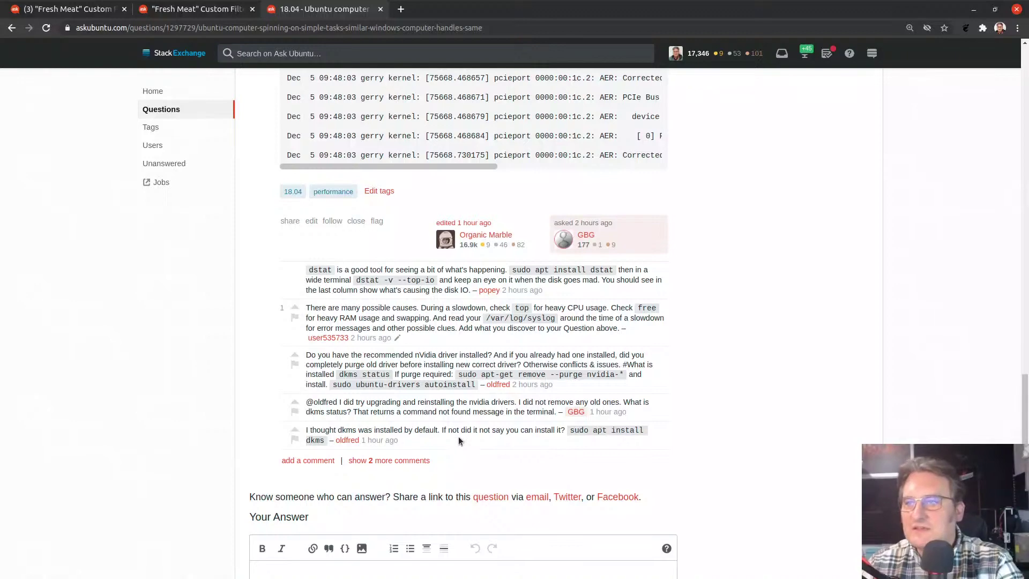
- Show the question's remaining comments and review them along with the hardware details, top output and syslog
scroll(738, 315, "up", 6)
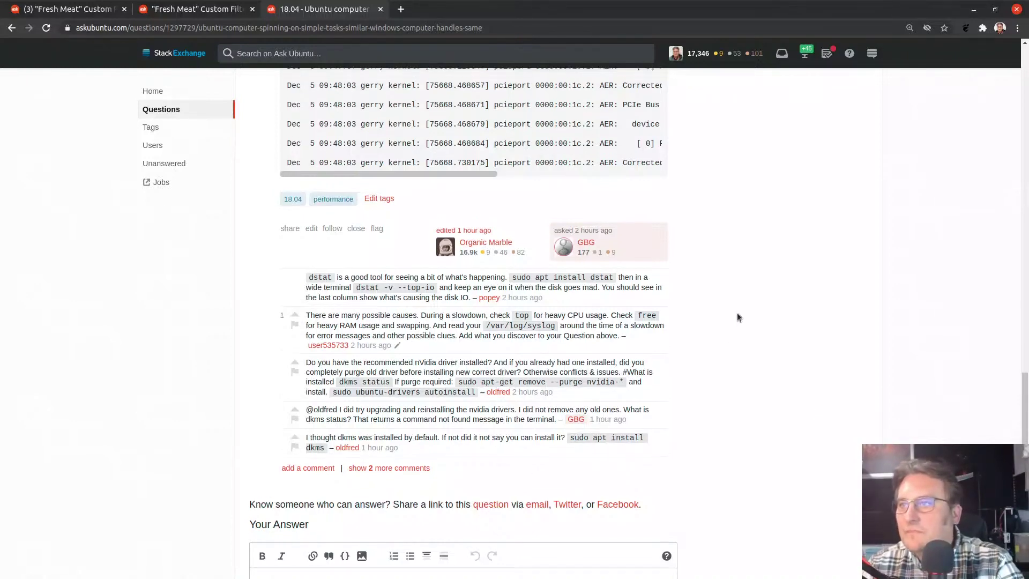
scroll(753, 283, "down", 5)
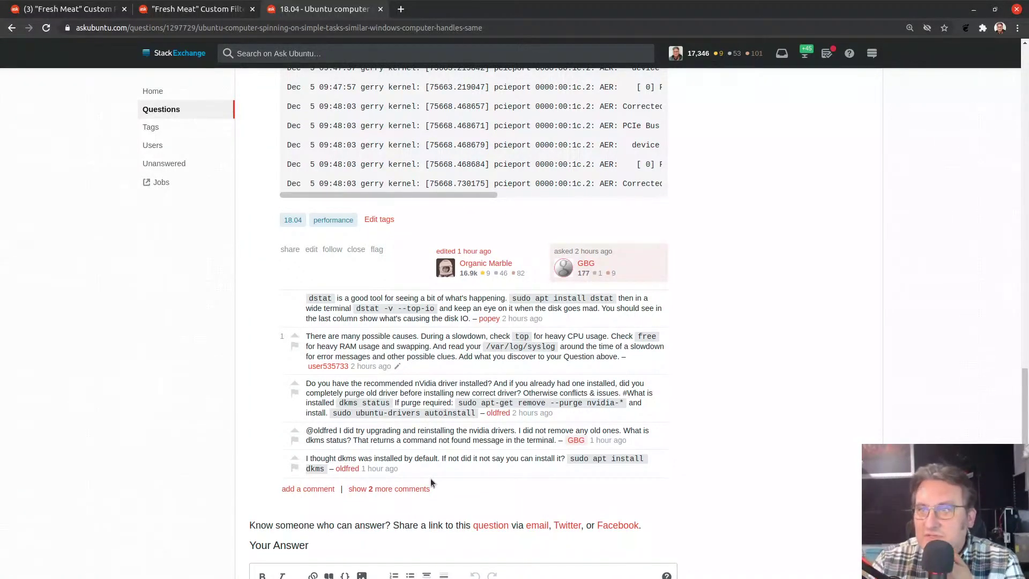
left_click(403, 490)
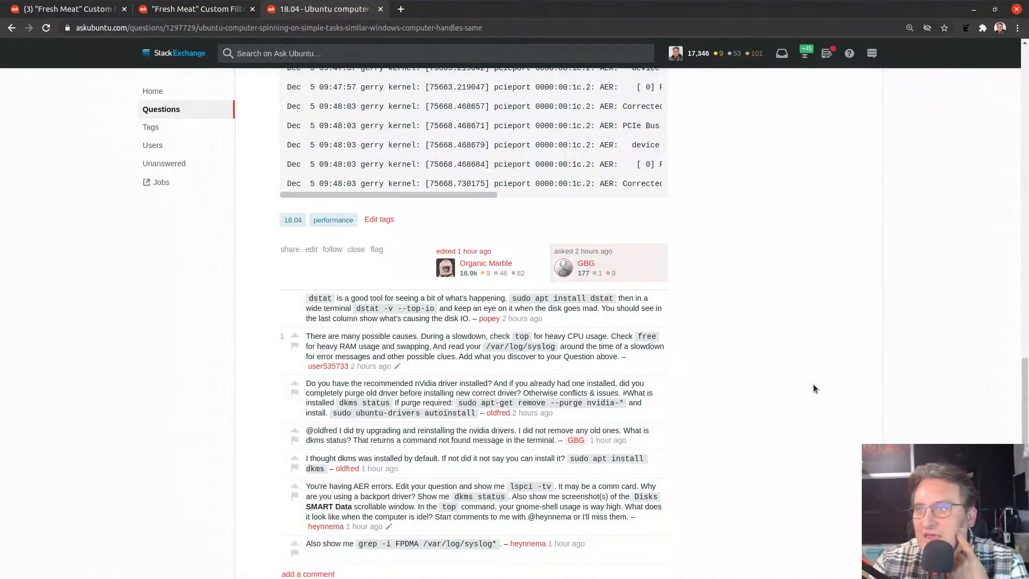
scroll(813, 384, "down", 3)
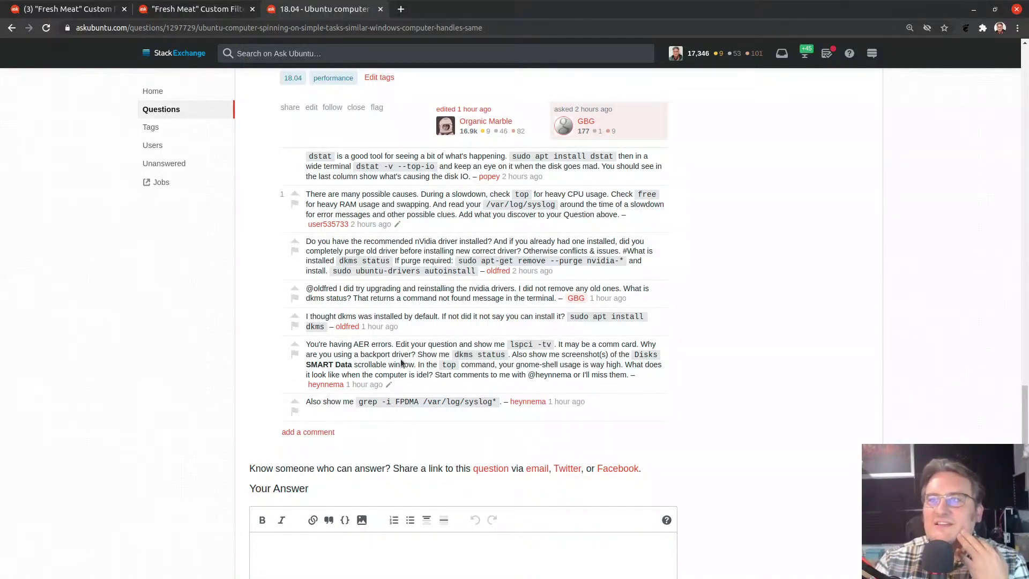
scroll(792, 275, "up", 10)
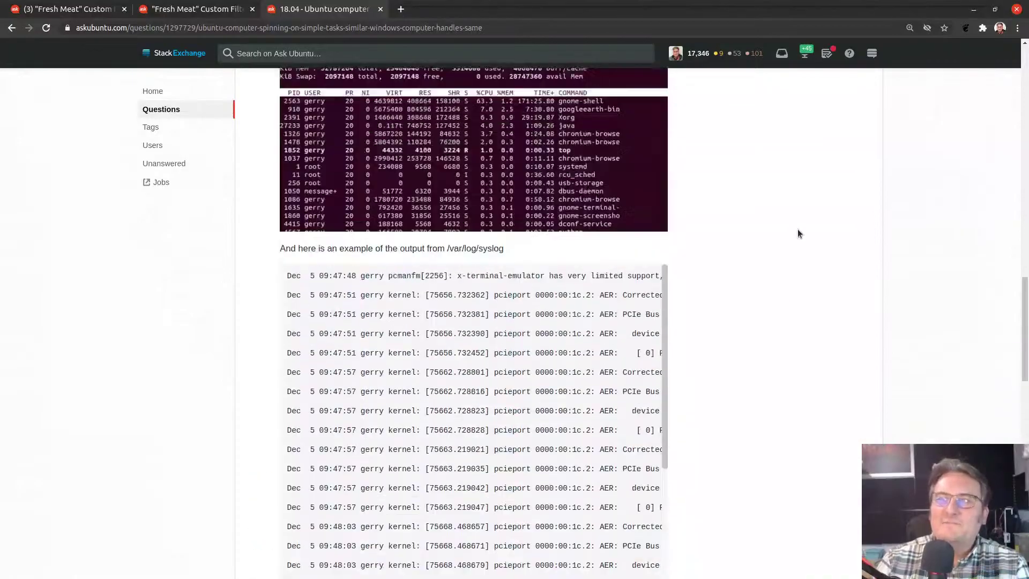
scroll(799, 233, "up", 6)
scroll(797, 229, "down", 12)
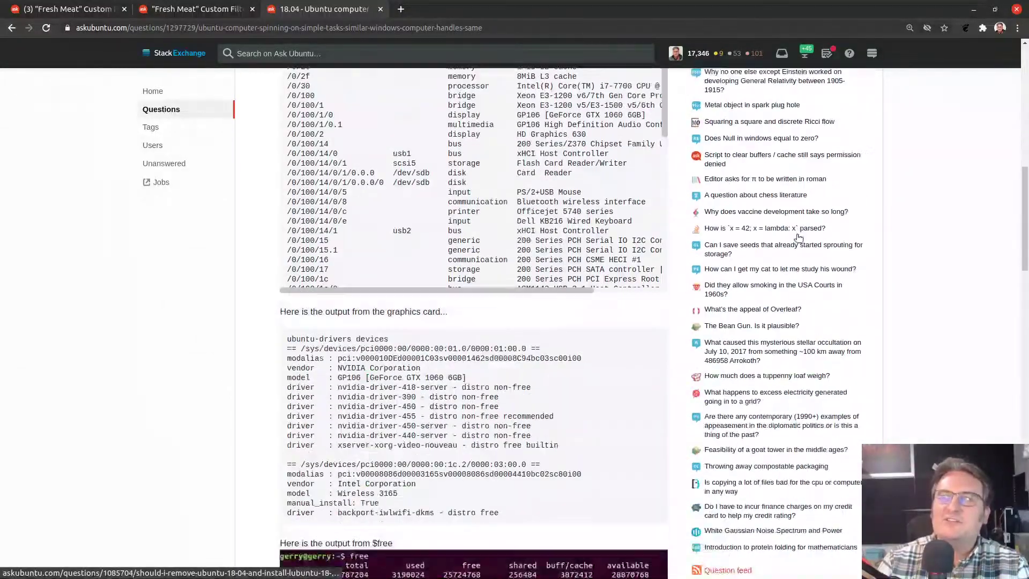
scroll(795, 220, "down", 12)
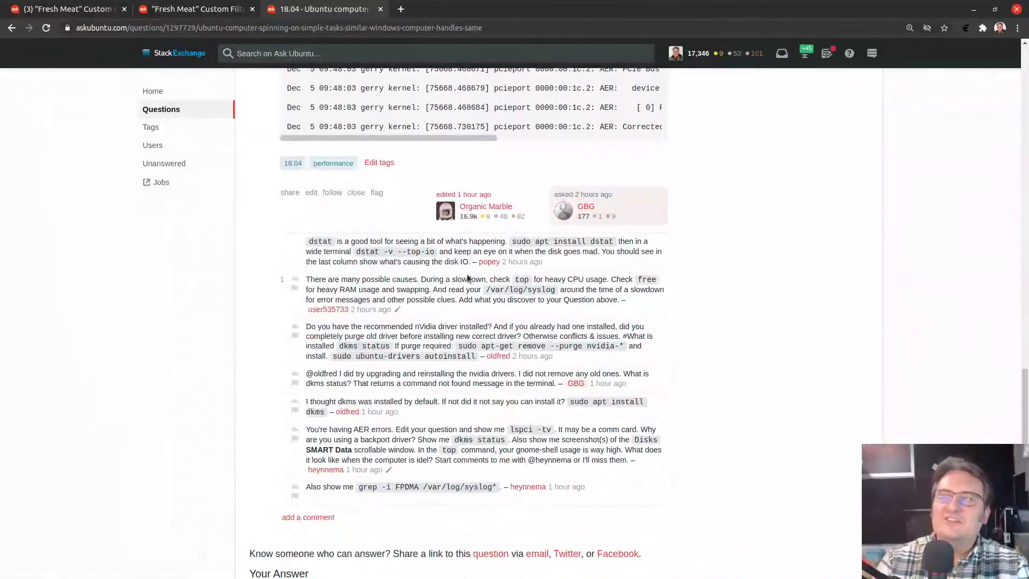
scroll(750, 363, "down", 4)
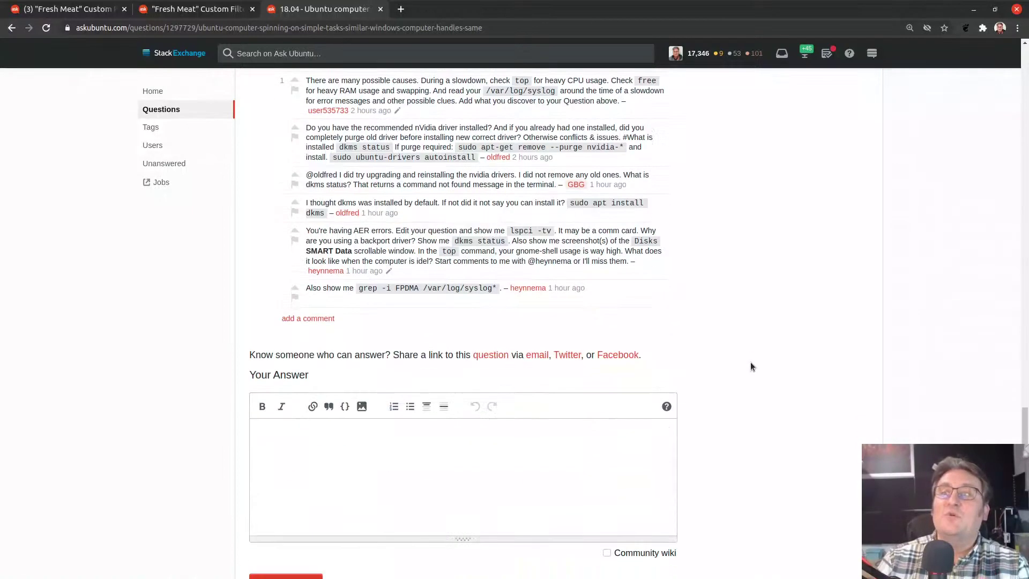
- Return to the Fresh Meat filter and open the question about EM7455 LTE modem driver installation for Ubuntu ARM
left_click(449, 439)
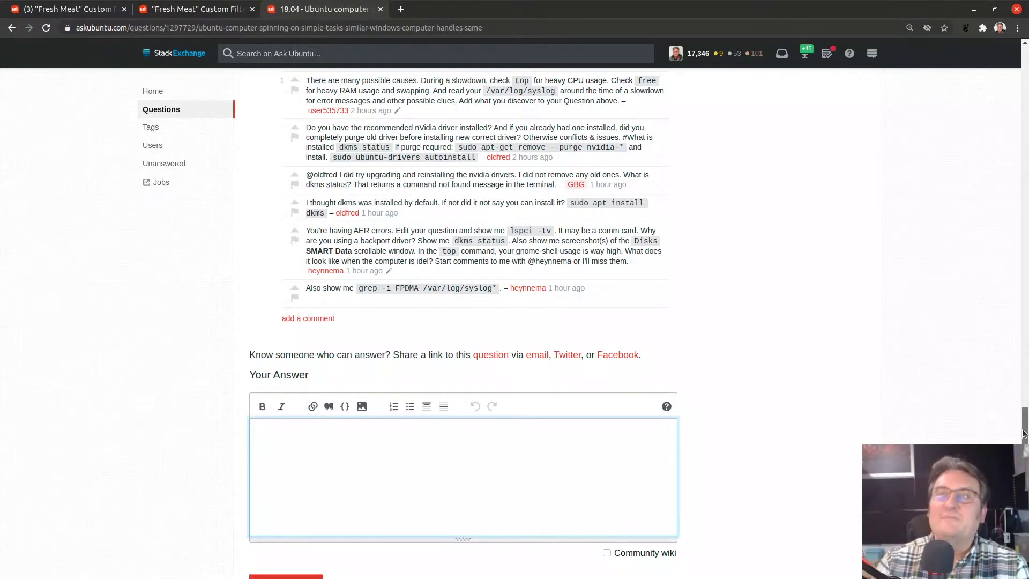
left_click_drag(1023, 433, 1023, 80)
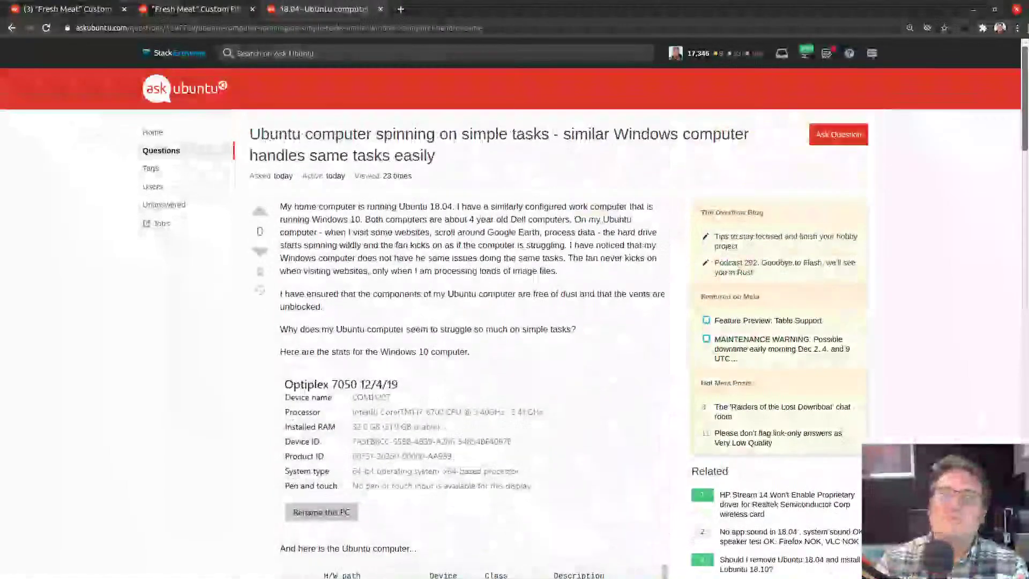
left_click(173, 90)
left_click(716, 428)
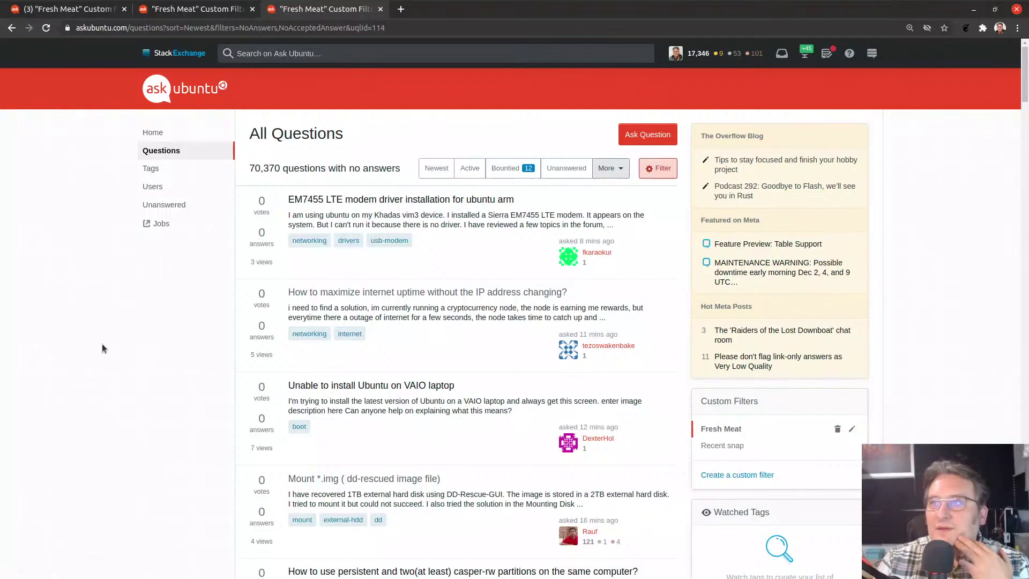
left_click(421, 200)
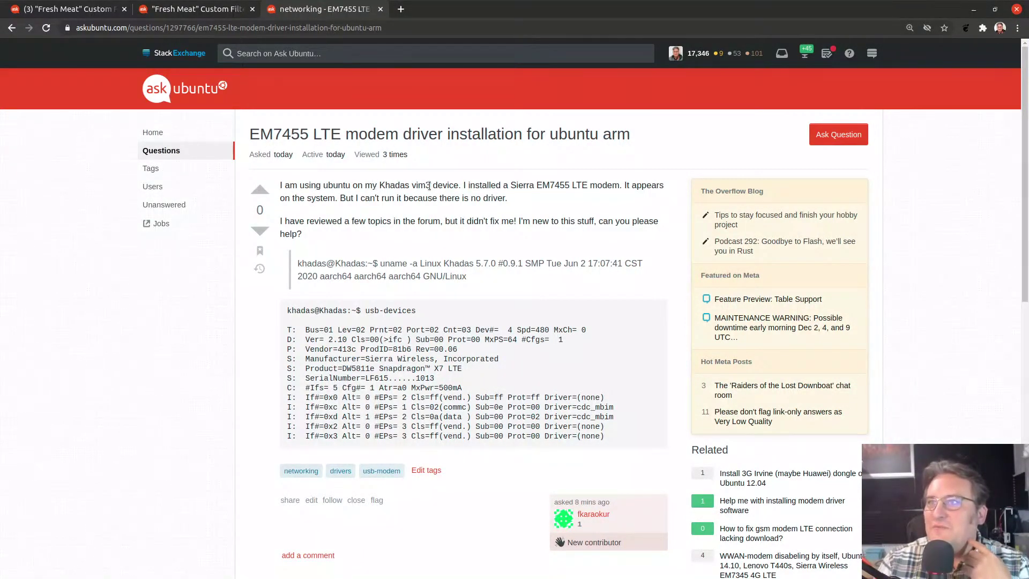
- Search the web for the question's "Khadas vim3" device in a new tab and open the VIM3 page on khadas.com
left_click_drag(432, 185, 379, 187)
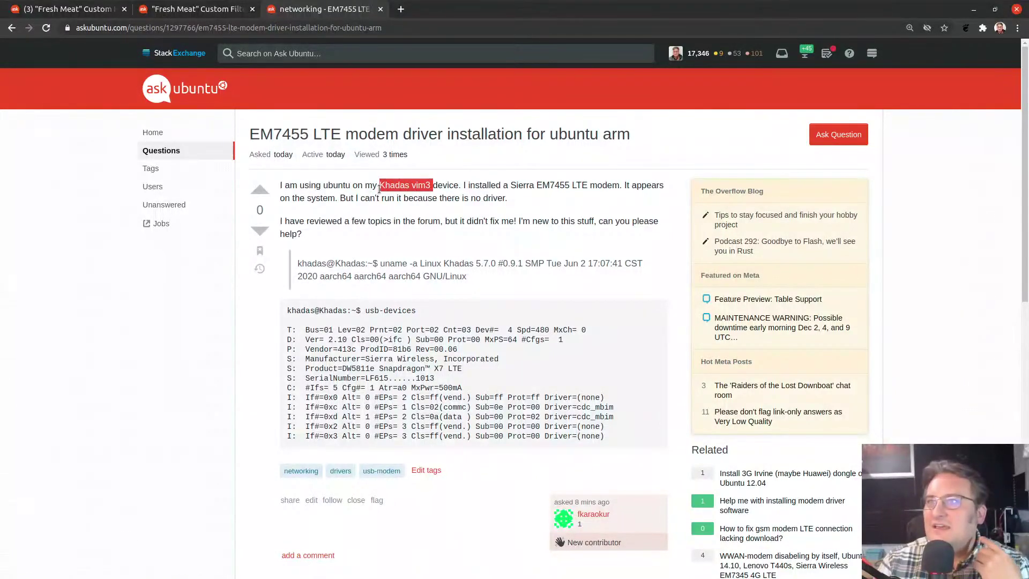
key("ctrl+c")
key("ctrl+t")
key("ctrl+v")
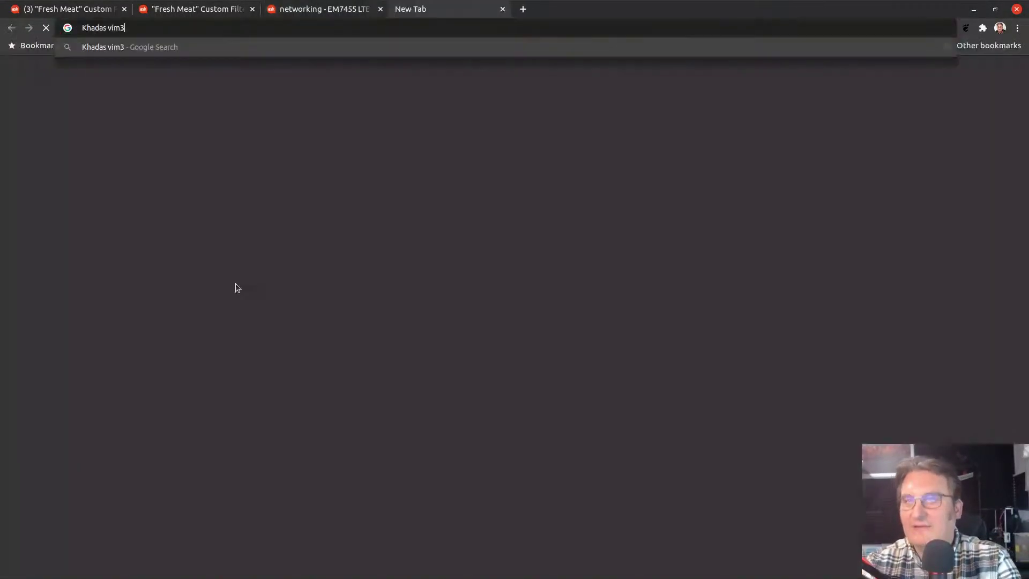
key("Return")
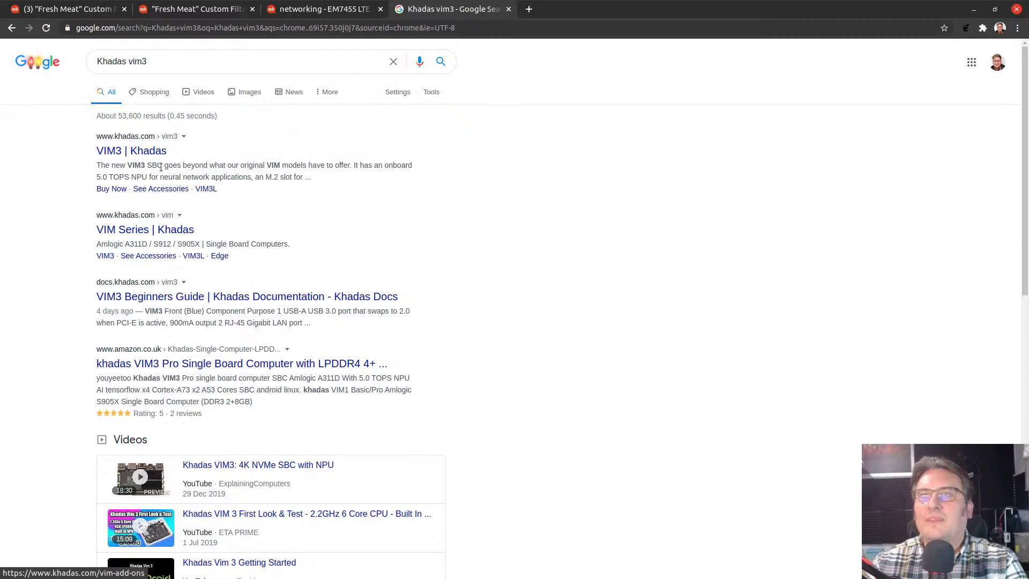
left_click(155, 151)
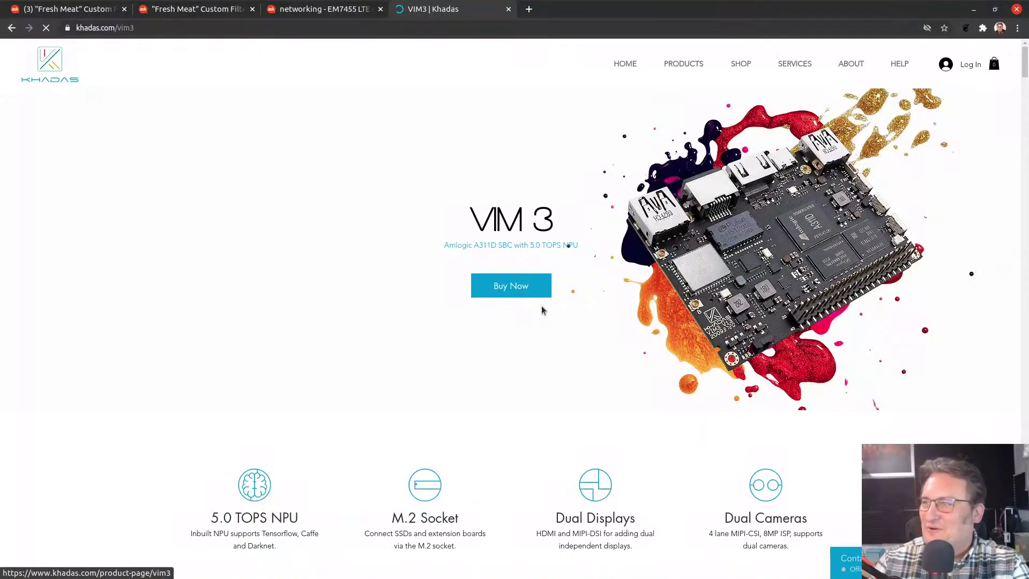
- Skim the VIM3 feature list, close its tab, and clear the text selection in the modem driver question
scroll(547, 298, "down", 5)
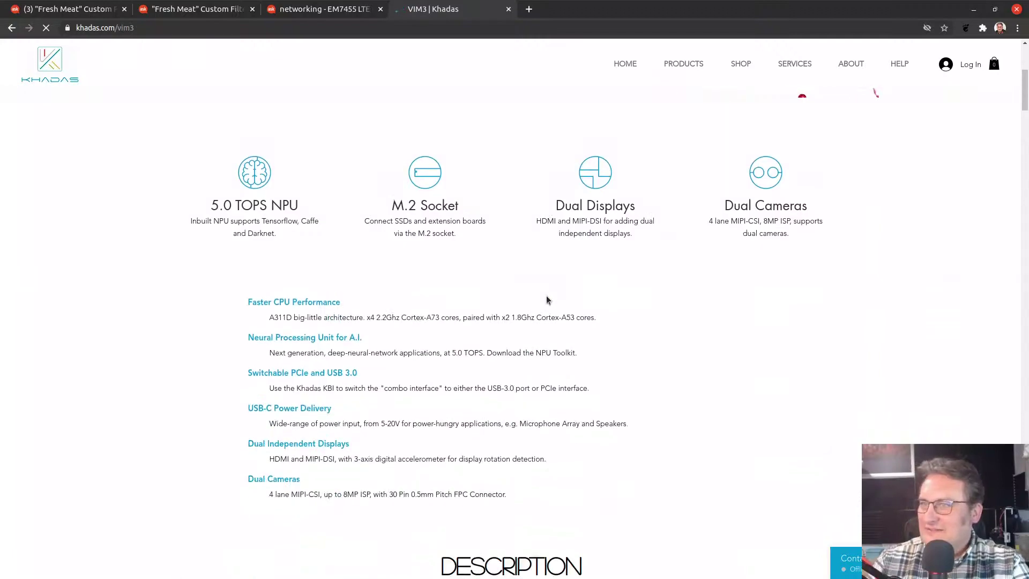
key("ctrl+w")
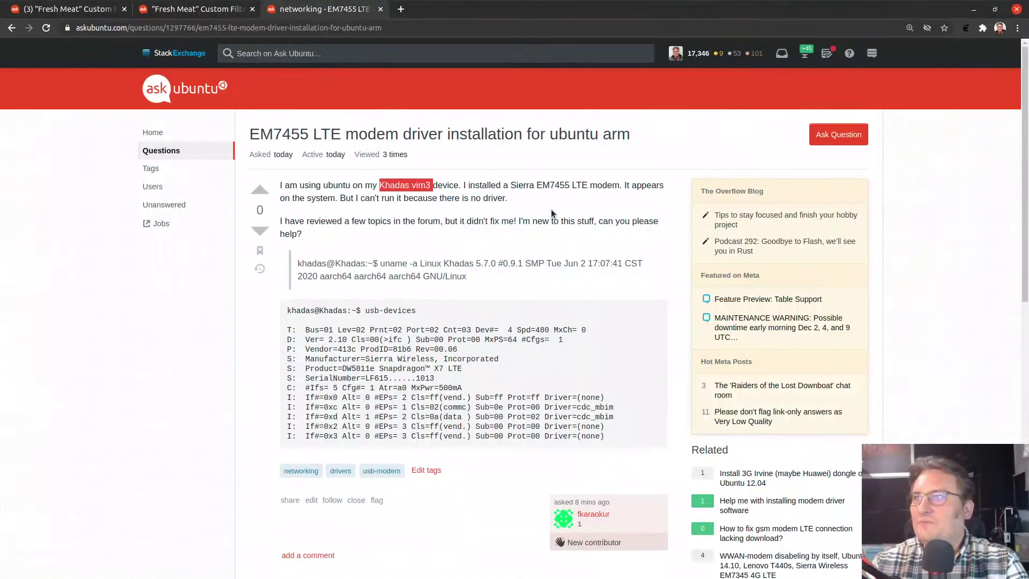
left_click(539, 193)
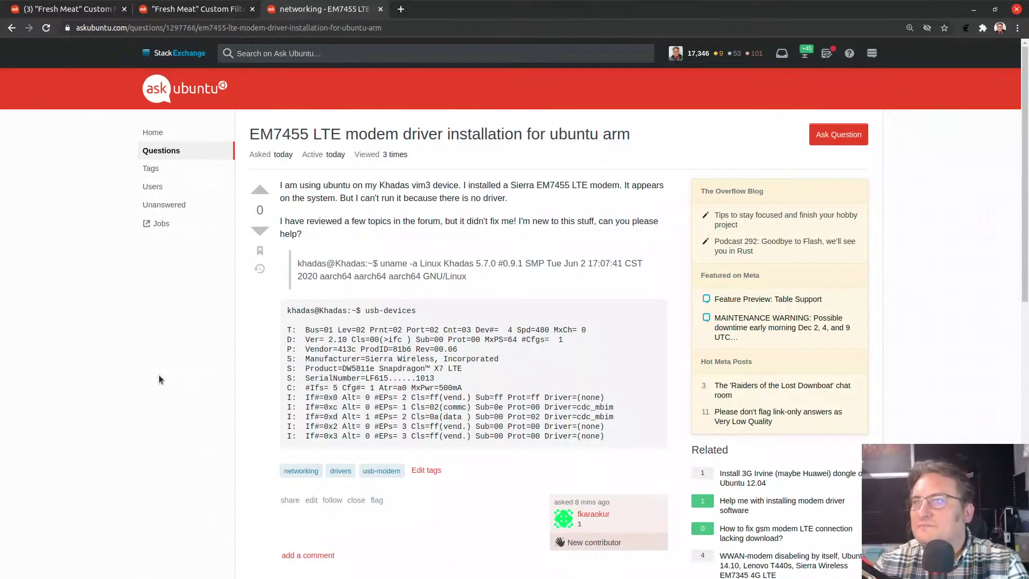
- Return to the Fresh Meat list and open the question "Ubutnu 20.04 freezing and crashing" in a new tab
key("alt+Left")
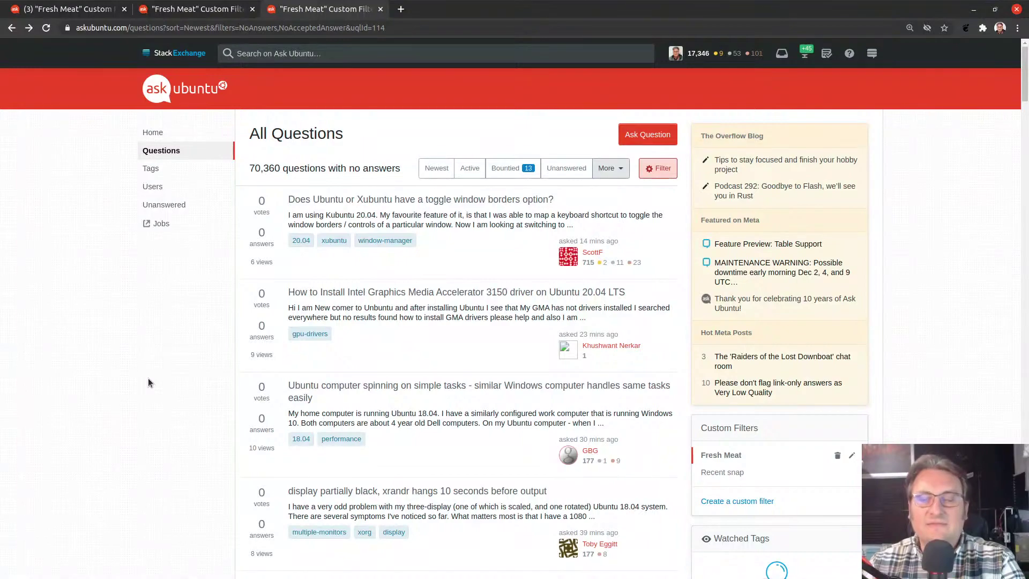
scroll(150, 368, "down", 6)
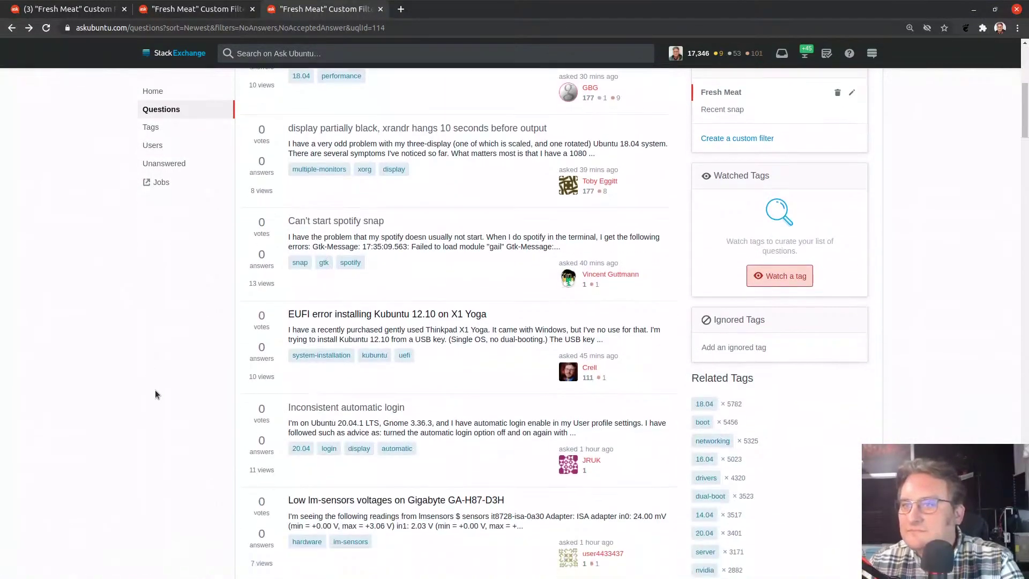
scroll(155, 393, "down", 5)
scroll(155, 391, "down", 4)
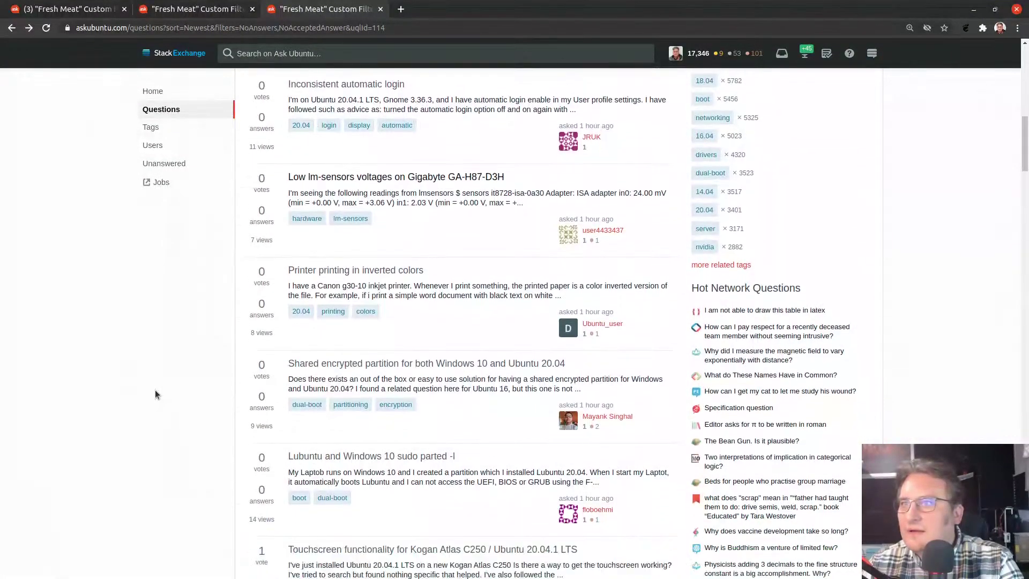
scroll(156, 394, "down", 5)
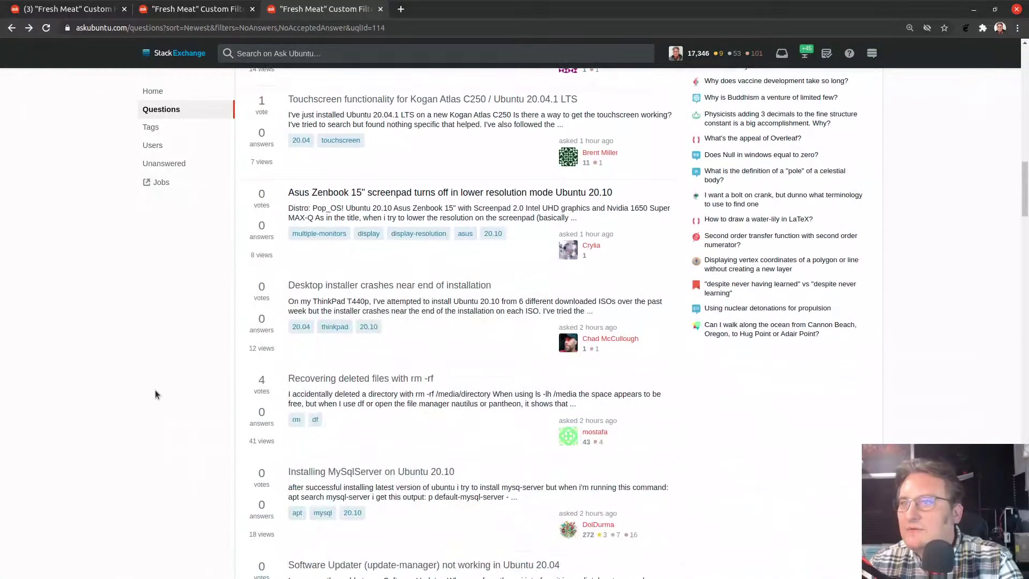
scroll(155, 394, "down", 5)
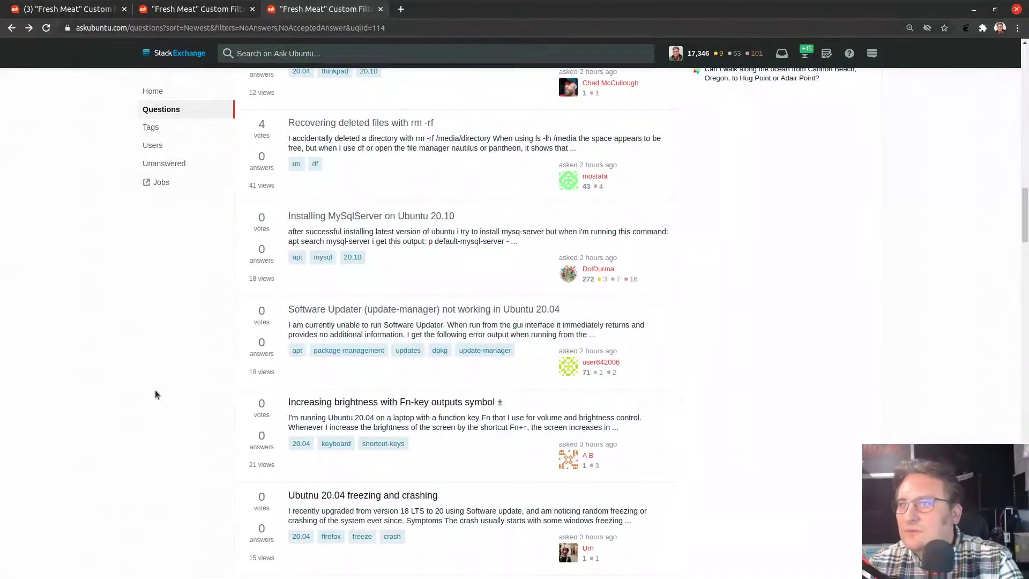
scroll(156, 394, "down", 4)
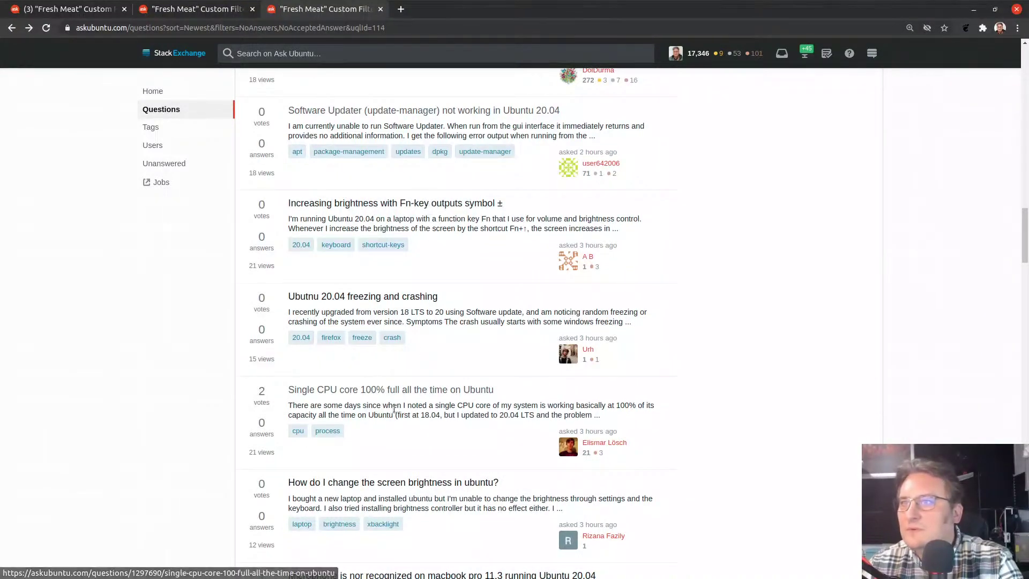
middle_click(379, 297)
key("ctrl+Tab")
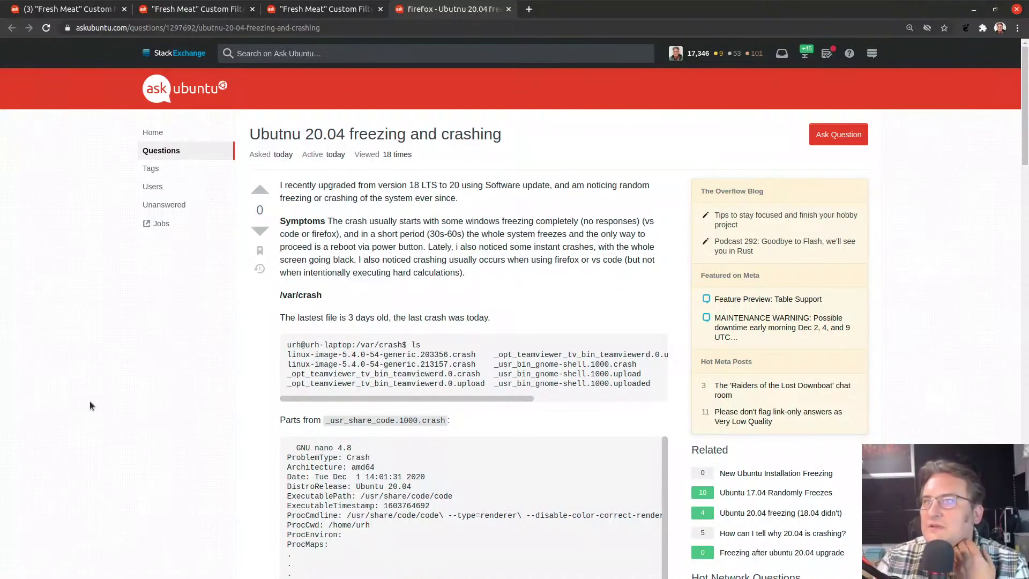
- Review the freezing question's crash files, hardware info, journalctl log, swap and extension output, and comments
scroll(90, 406, "down", 2)
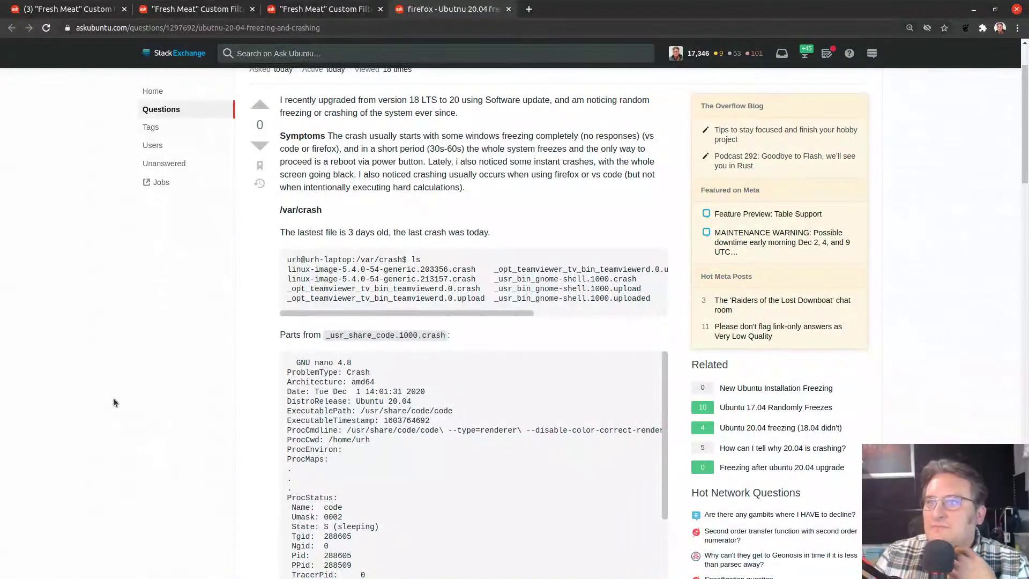
scroll(113, 400, "down", 10)
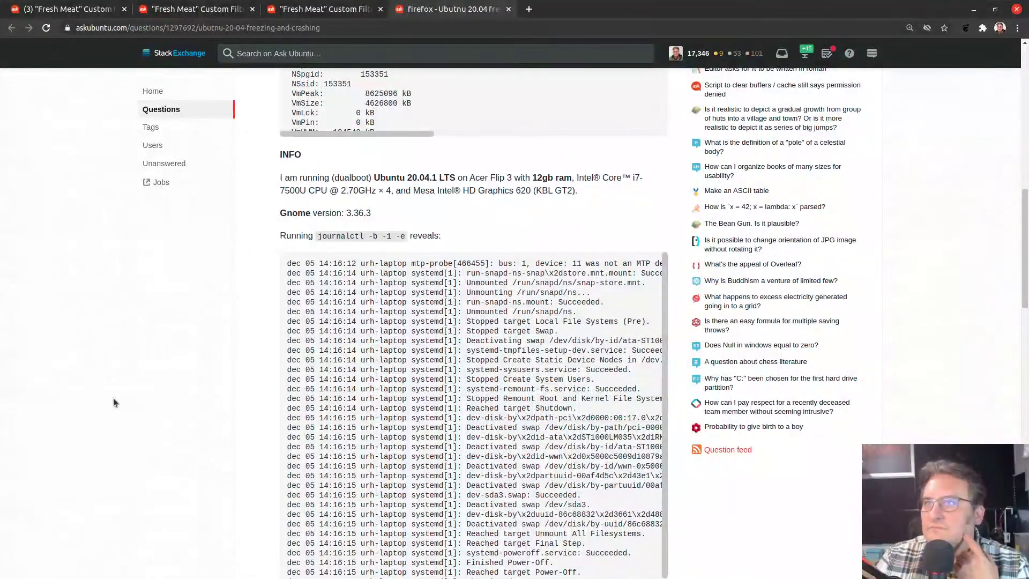
scroll(113, 403, "down", 5)
scroll(115, 403, "down", 3)
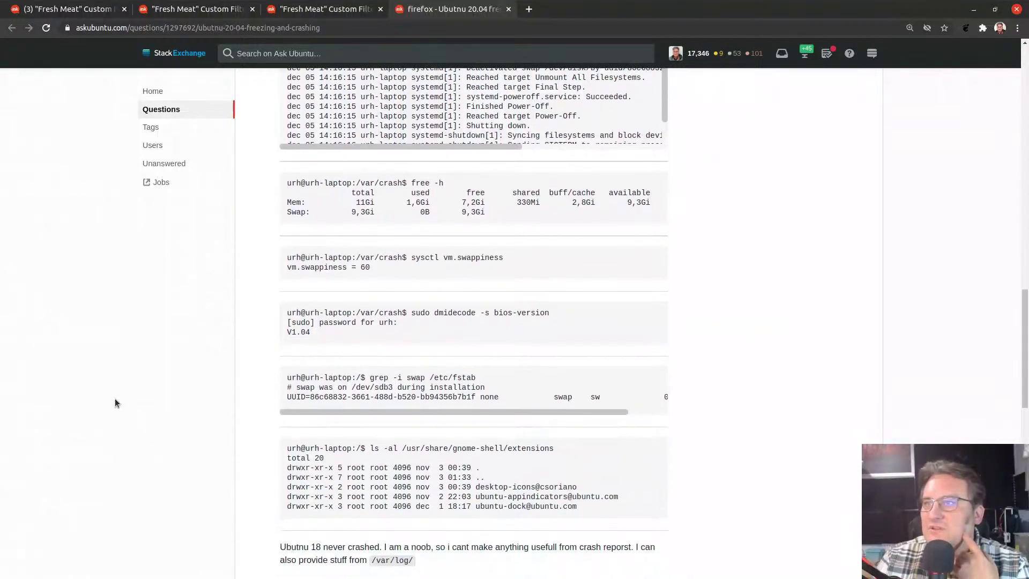
scroll(115, 403, "down", 3)
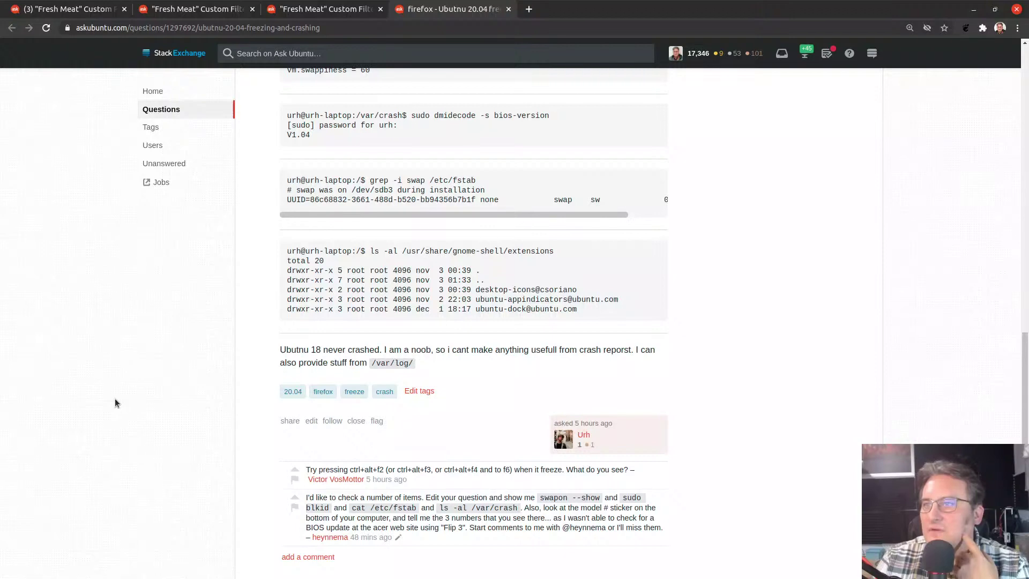
scroll(115, 403, "down", 5)
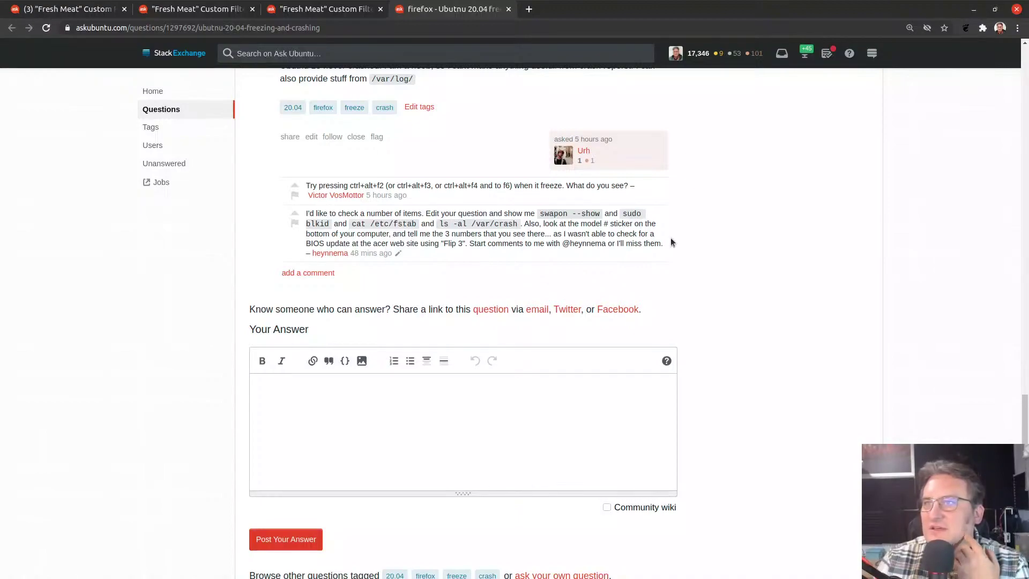
scroll(670, 272, "up", 20)
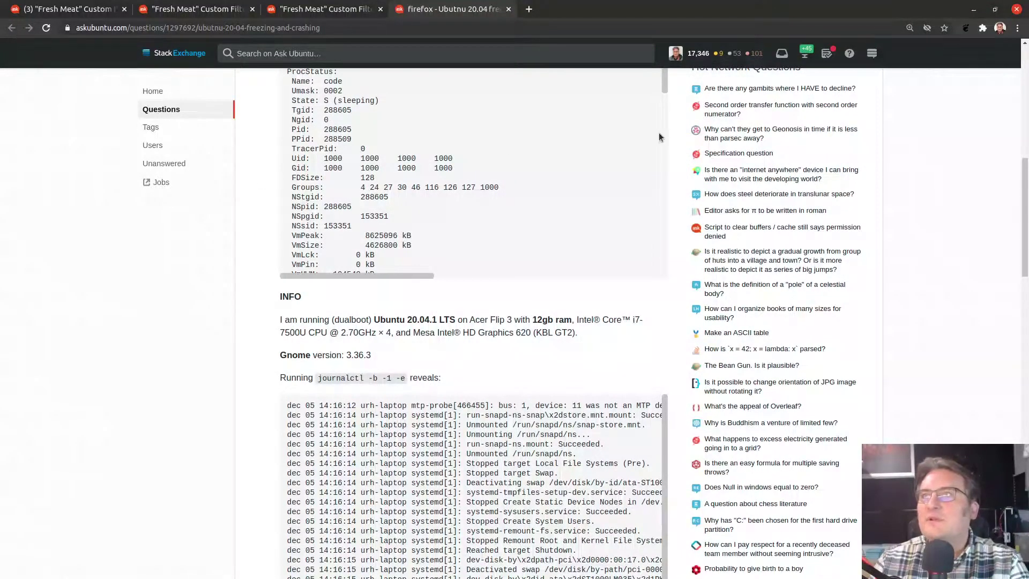
- Close the freezing question and its list tab, refresh the remaining Fresh Meat list, and open "Can't start spotify snap"
key("ctrl+w")
key("ctrl+w")
key("F5")
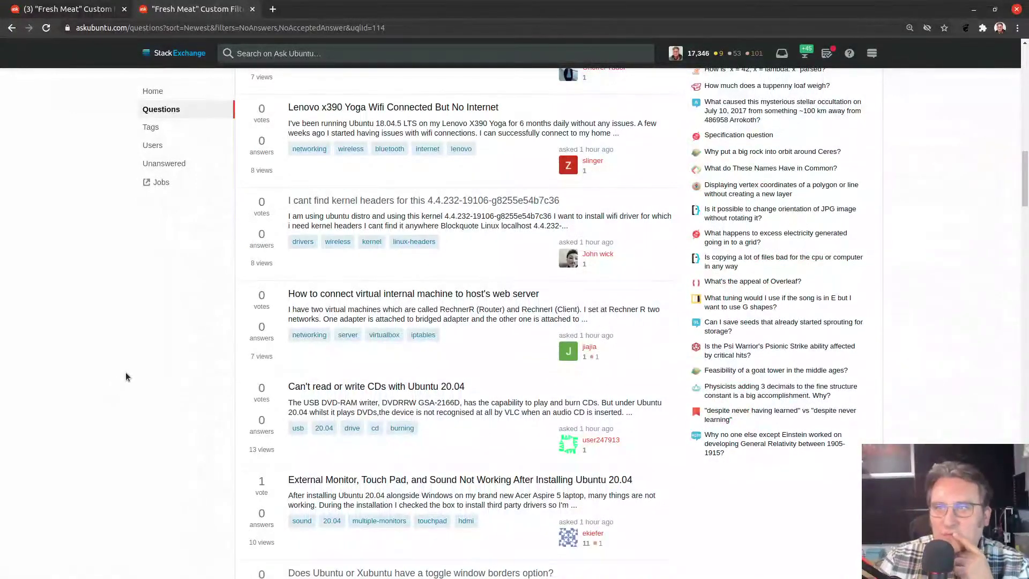
scroll(127, 370, "down", 4)
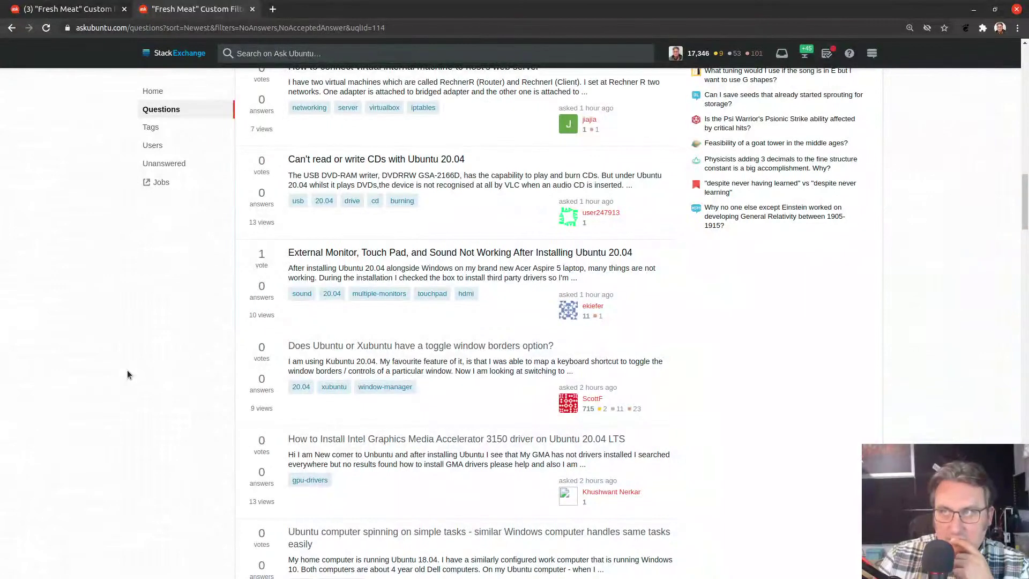
scroll(135, 382, "down", 5)
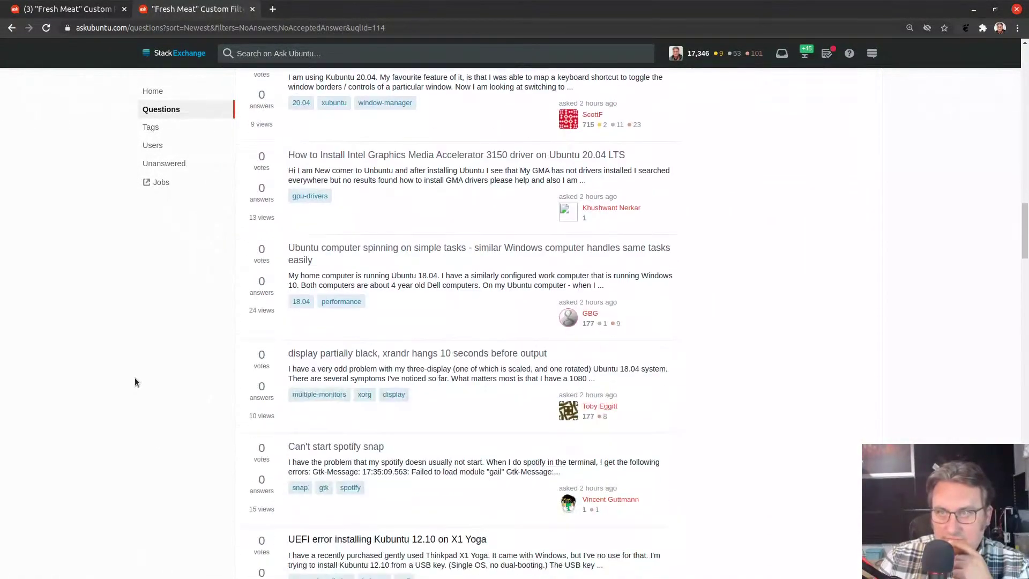
scroll(135, 381, "down", 5)
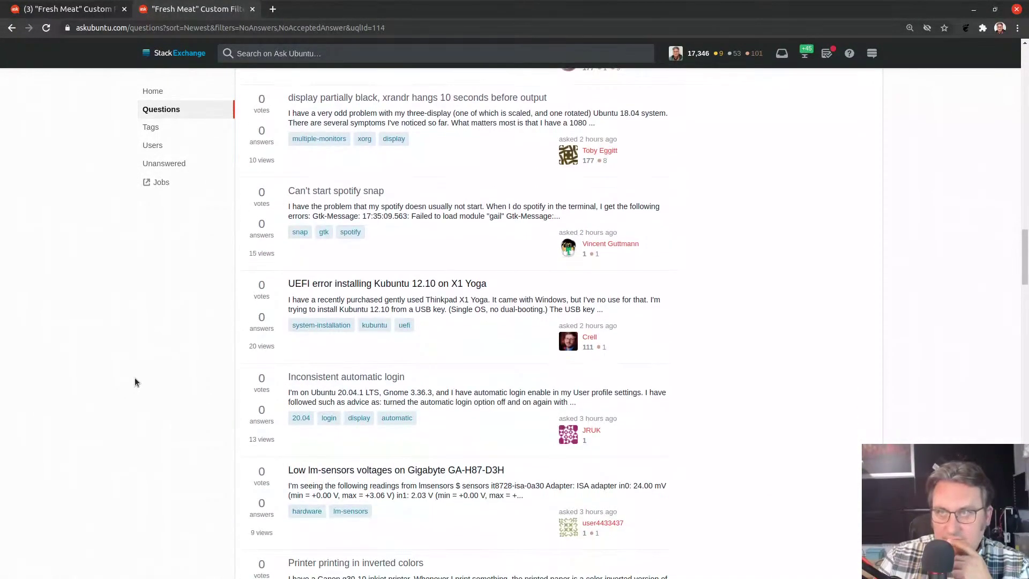
left_click(343, 192)
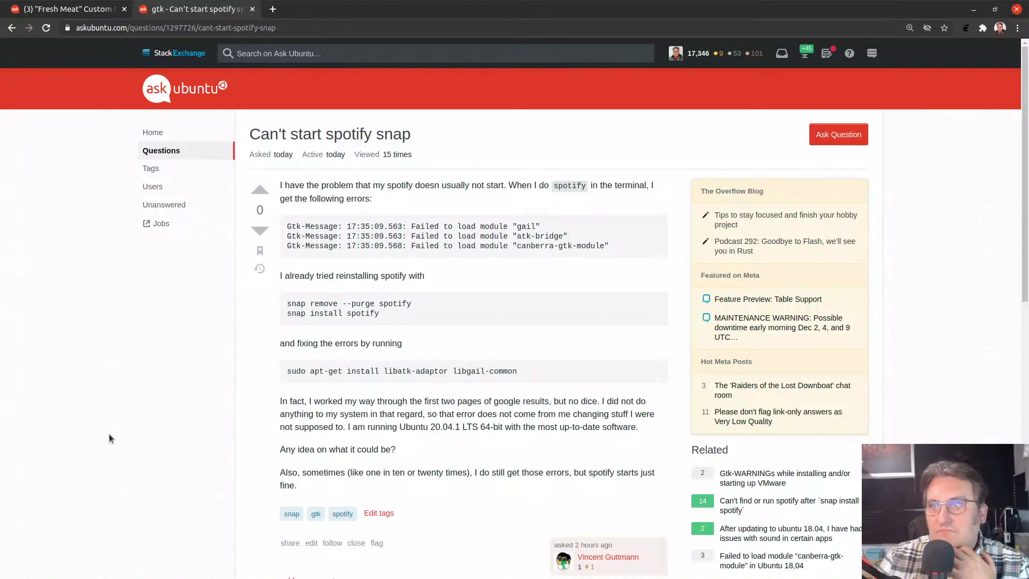
- Read through the Spotify snap question and highlight its three Gtk-Message error lines, clearing the selection when done
scroll(109, 433, "down", 5)
scroll(108, 433, "up", 5)
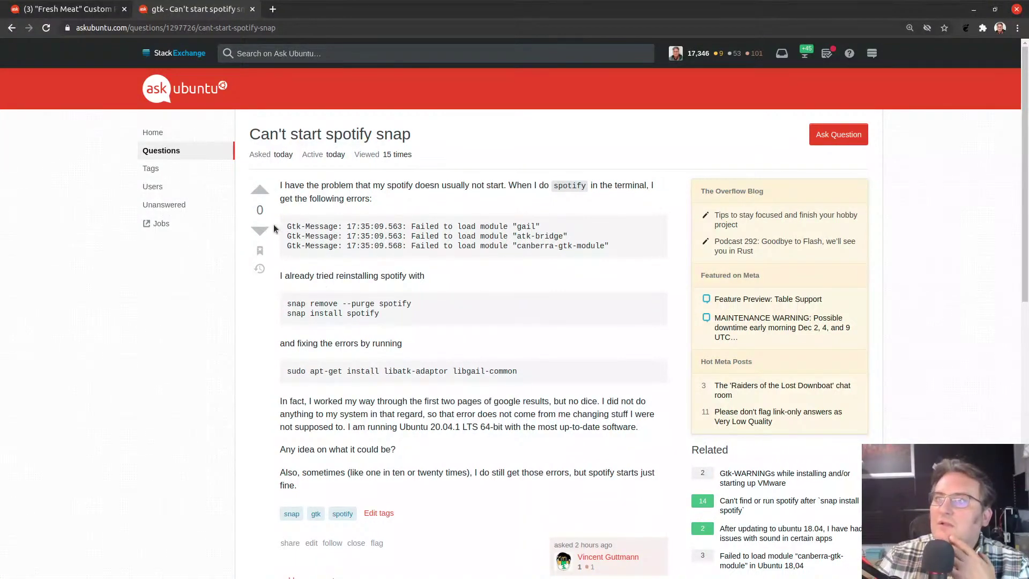
left_click_drag(282, 227, 295, 256)
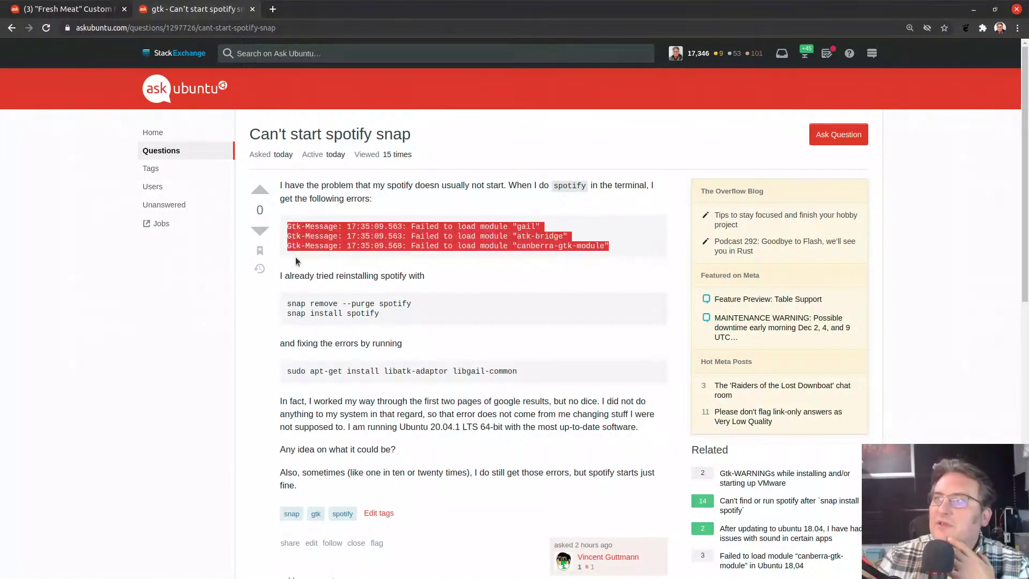
left_click(473, 237)
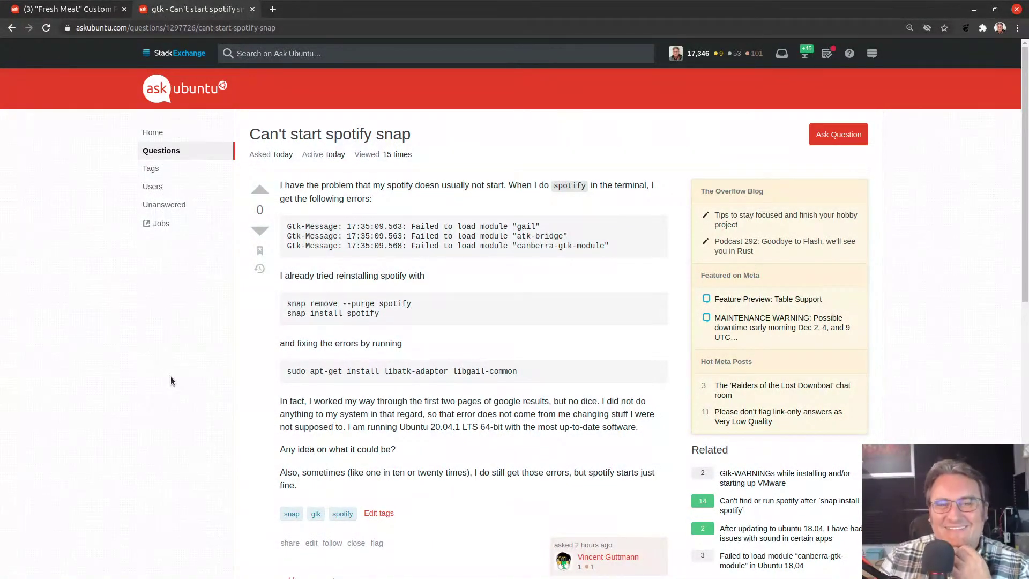
- Return to the site's home page, open the Fresh Meat filter, and scan its unanswered questions for one to answer
left_click(207, 92)
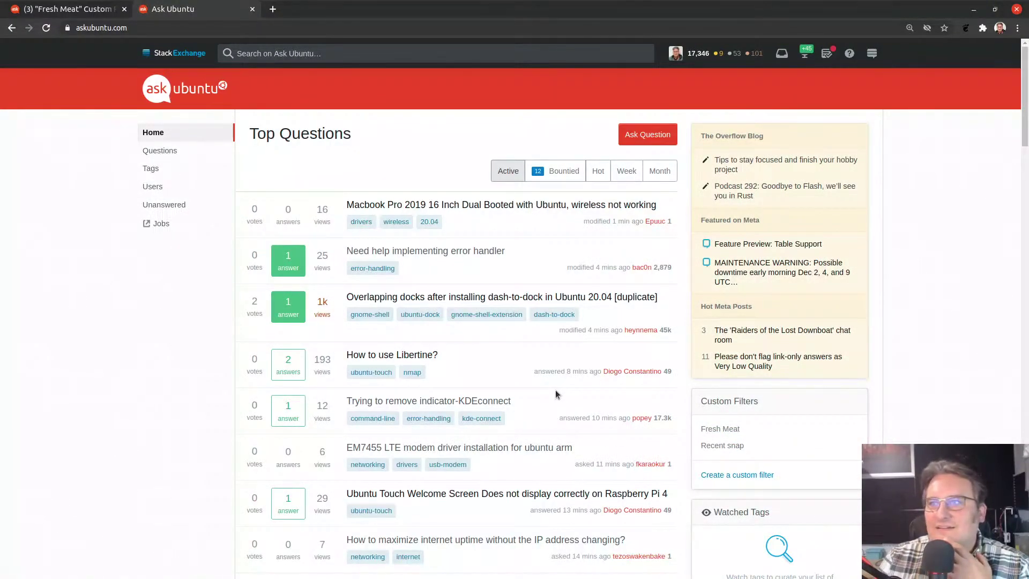
left_click(720, 429)
scroll(105, 388, "down", 5)
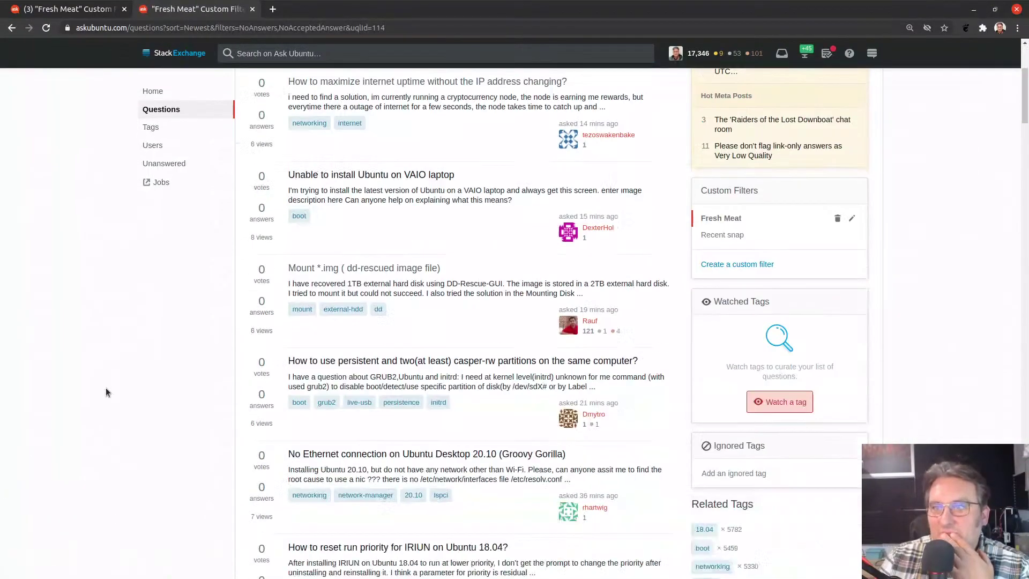
scroll(105, 388, "down", 5)
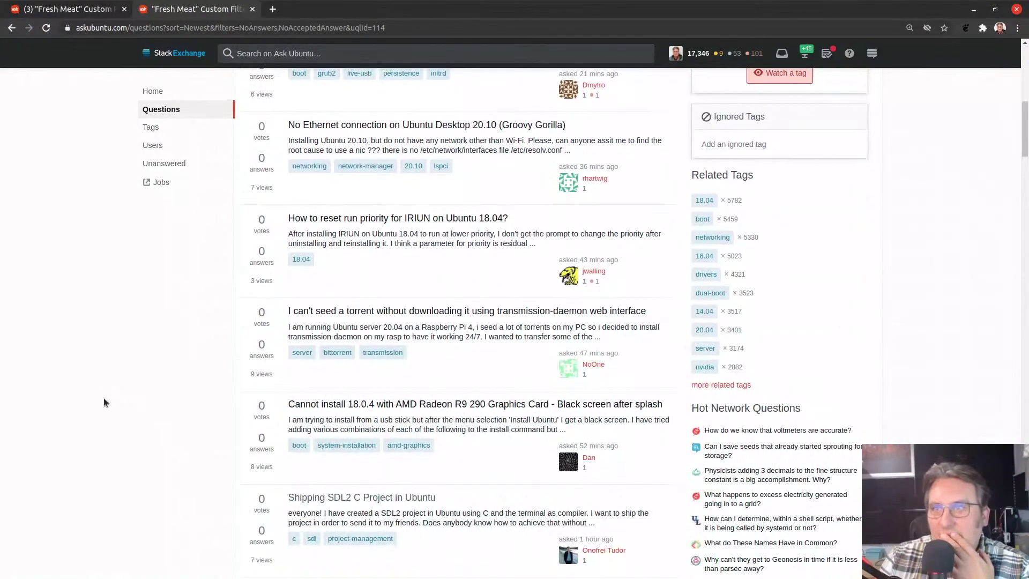
scroll(111, 402, "down", 6)
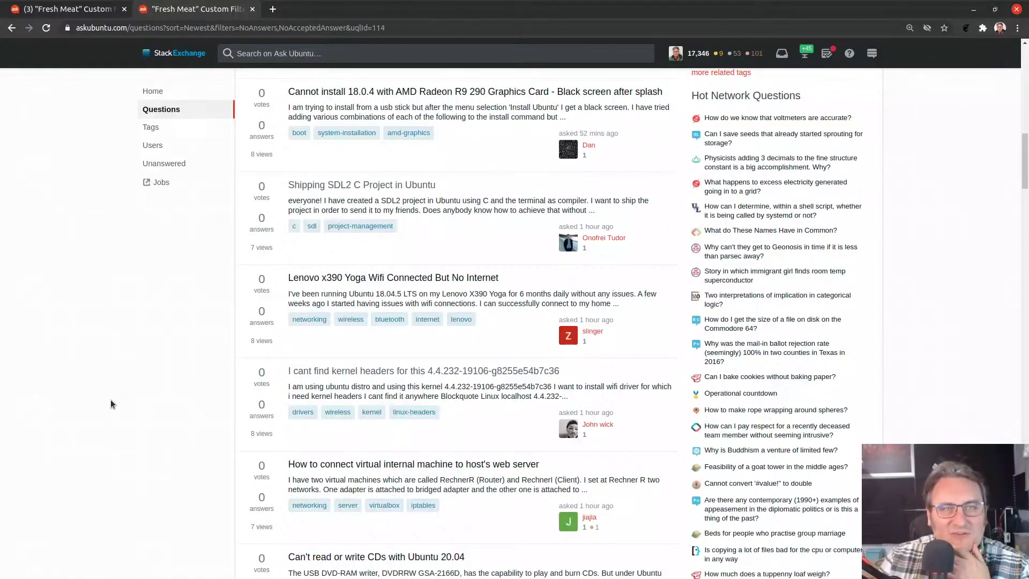
scroll(111, 401, "down", 5)
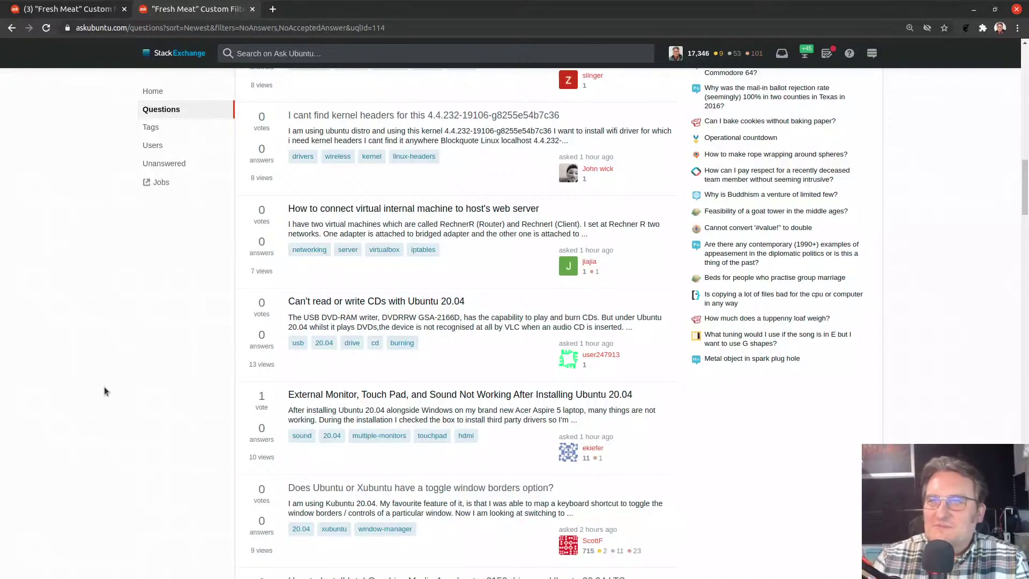
scroll(91, 407, "down", 4)
scroll(86, 428, "down", 5)
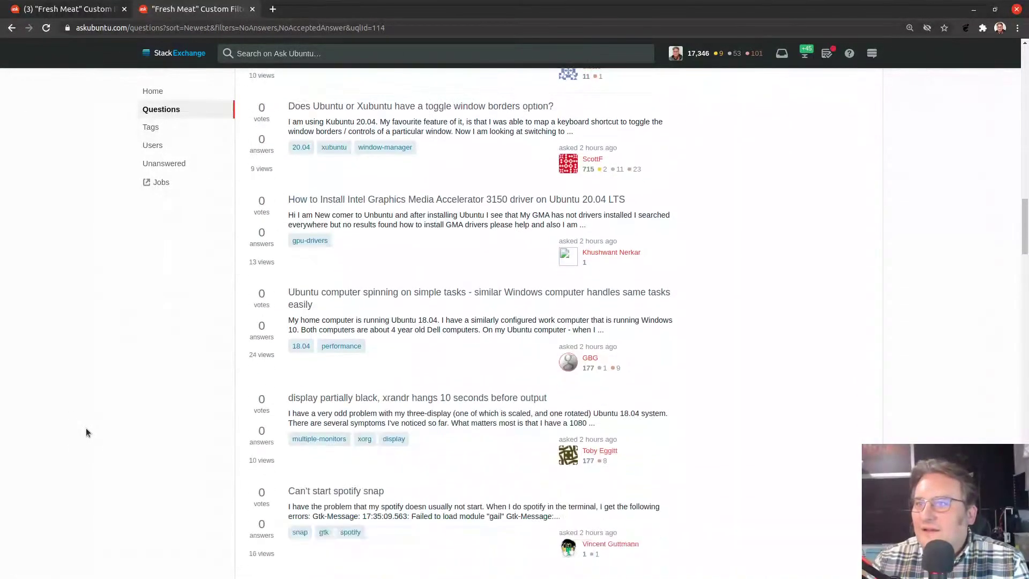
scroll(86, 432, "down", 5)
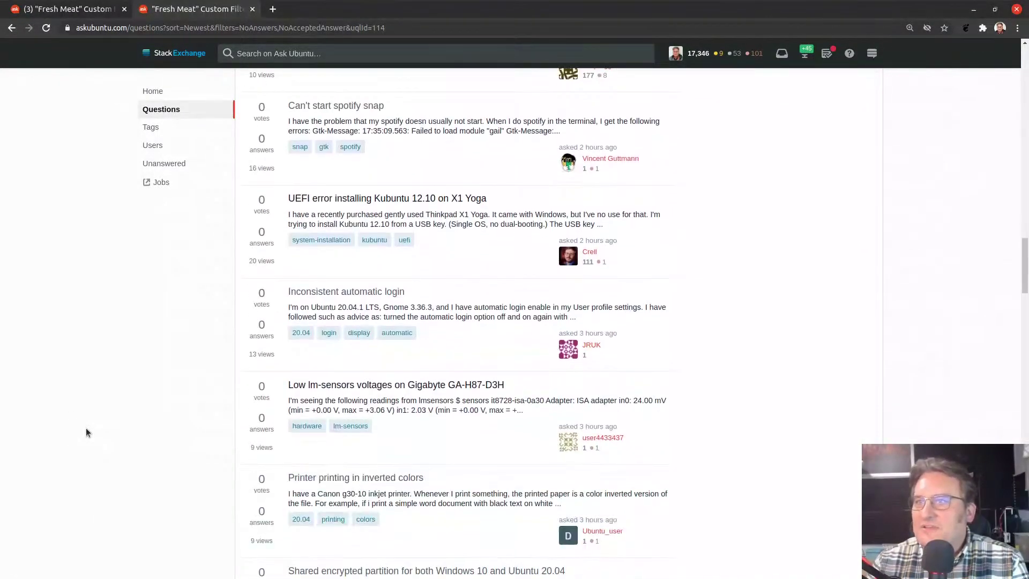
scroll(87, 432, "down", 5)
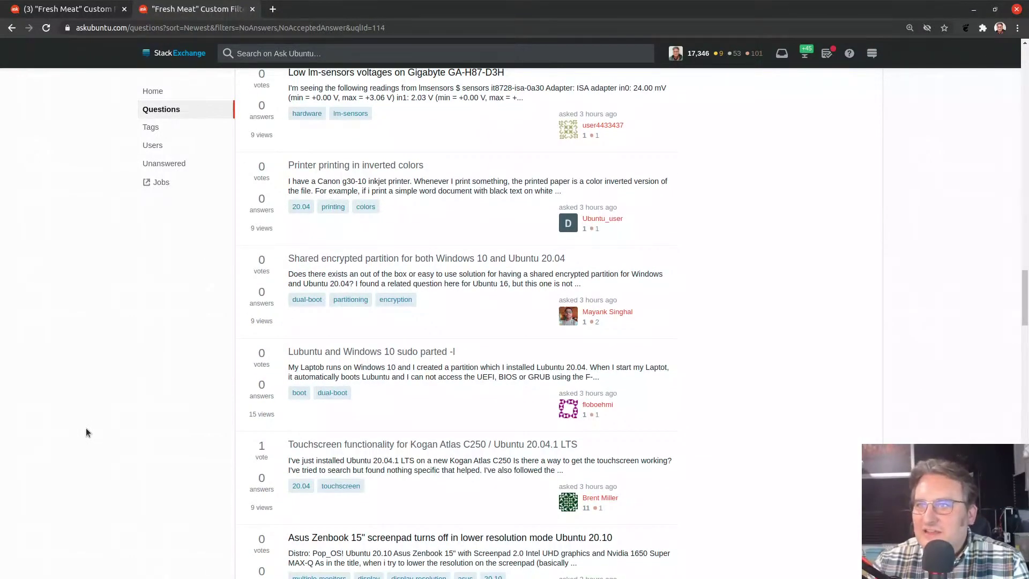
scroll(87, 432, "down", 5)
scroll(85, 432, "down", 5)
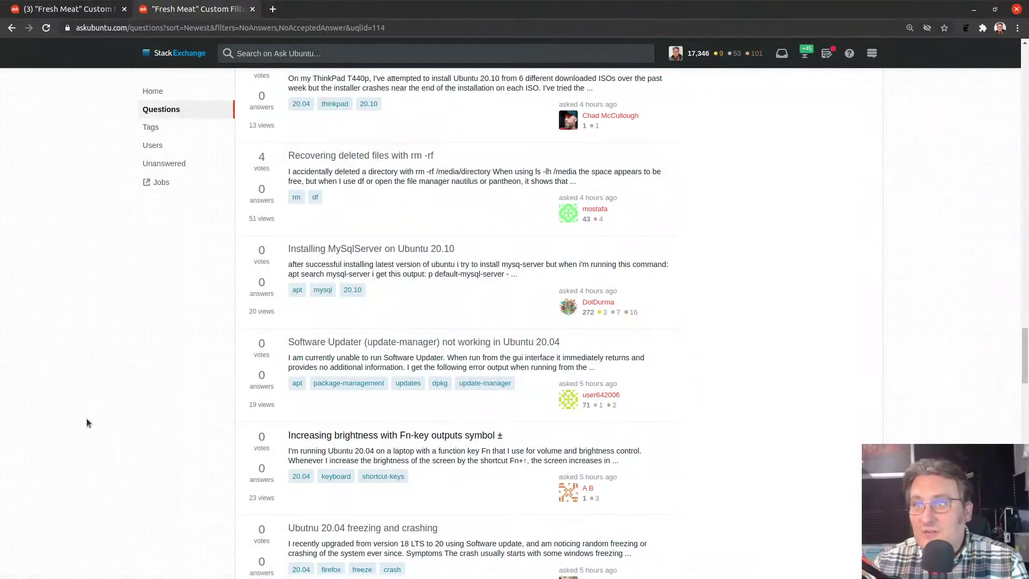
scroll(88, 423, "down", 5)
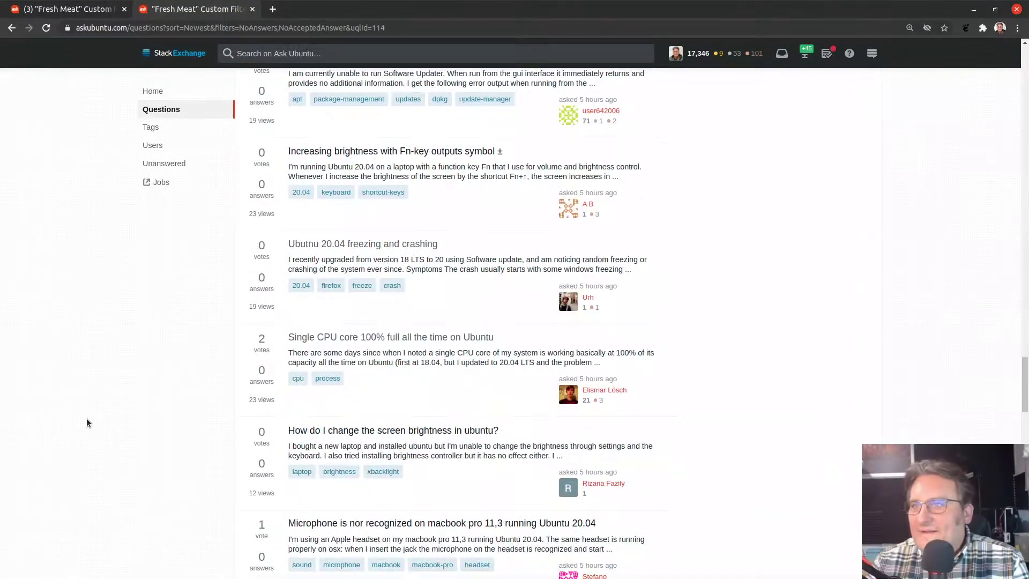
scroll(87, 423, "down", 2)
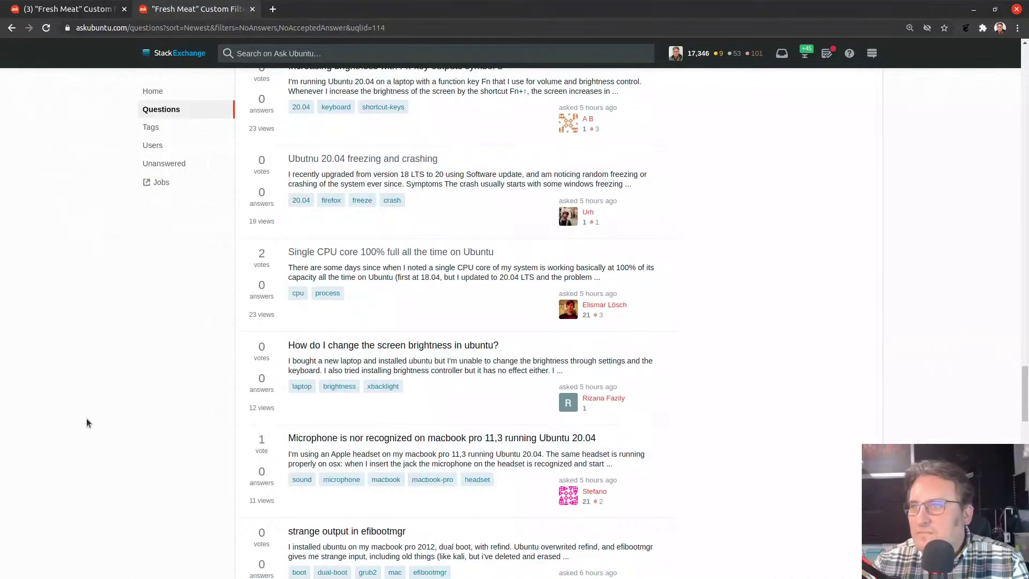
scroll(88, 422, "down", 4)
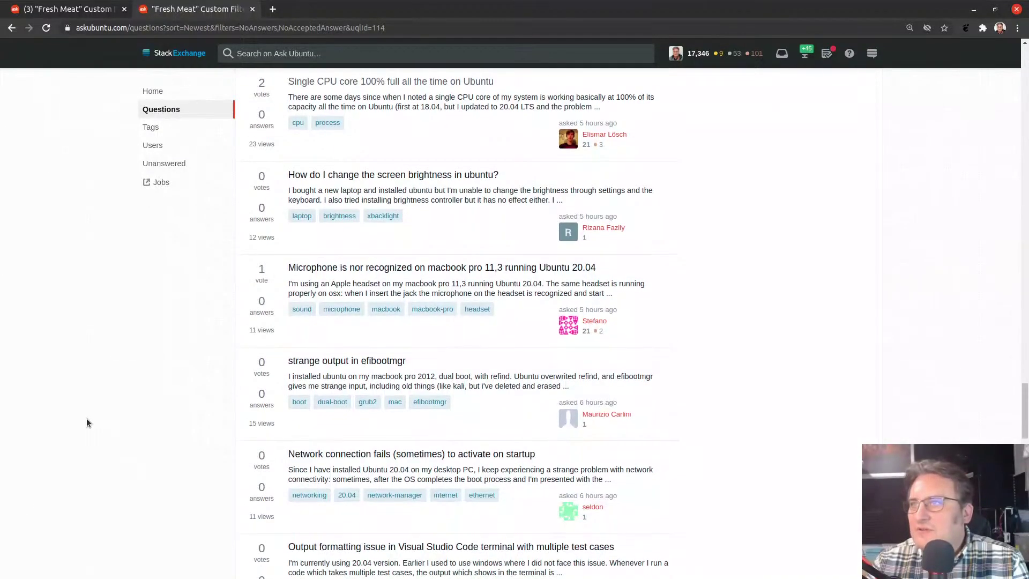
scroll(88, 422, "down", 2)
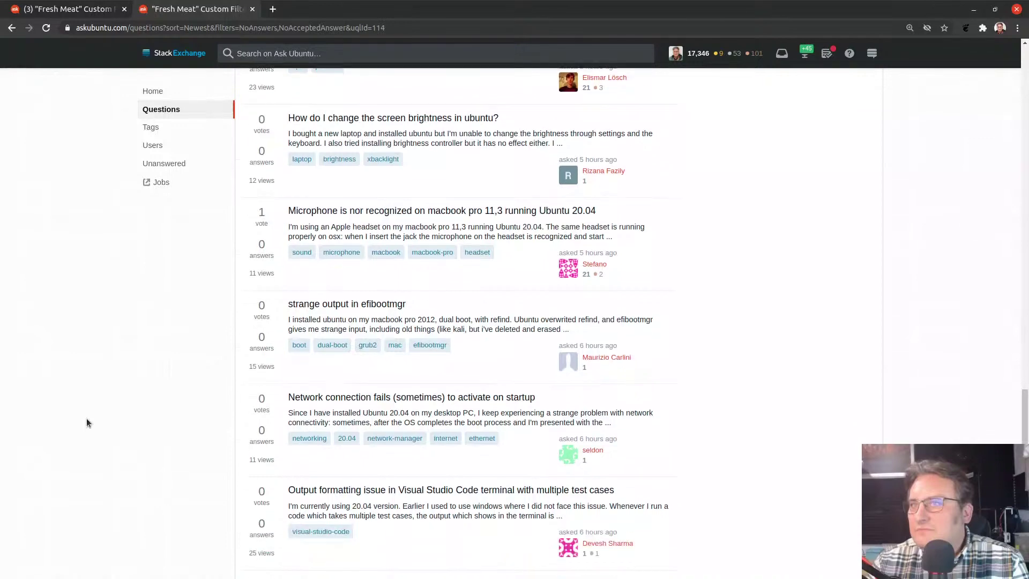
scroll(87, 423, "down", 3)
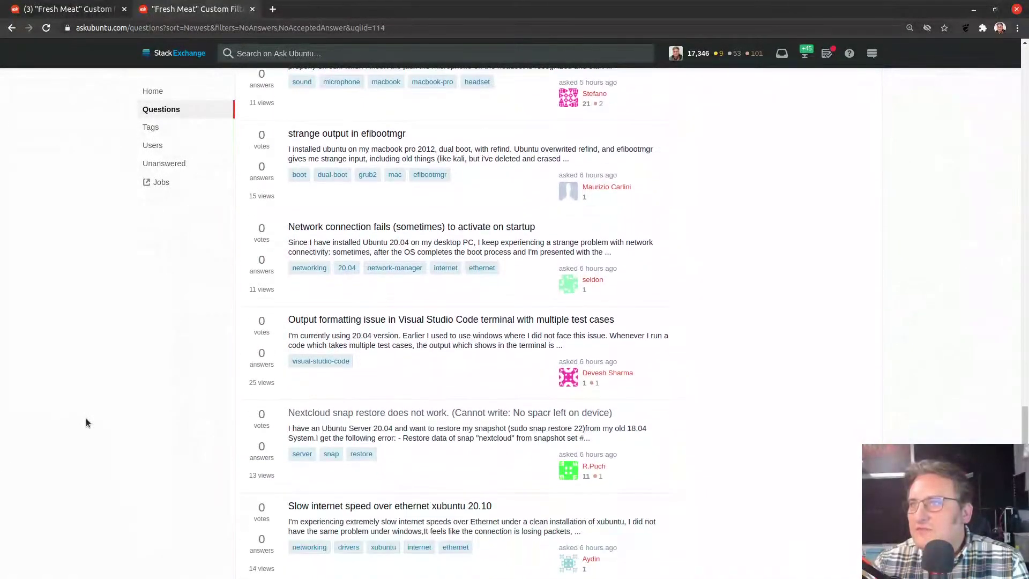
- Open "Network connection fails (sometimes) to activate on startup" in a new tab and read the question and its comments
middle_click(367, 231)
key("ctrl+Tab")
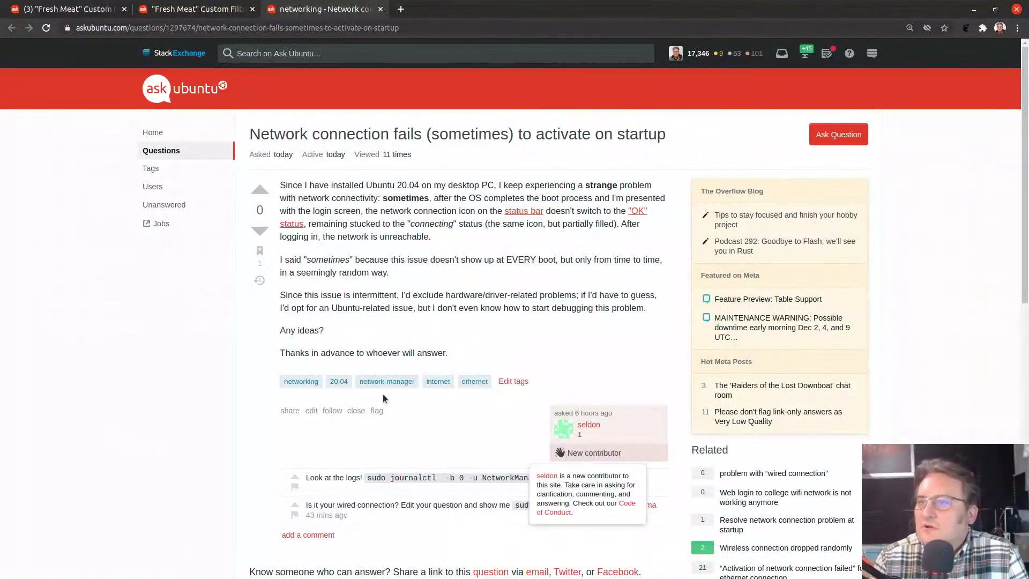
scroll(189, 442, "down", 2)
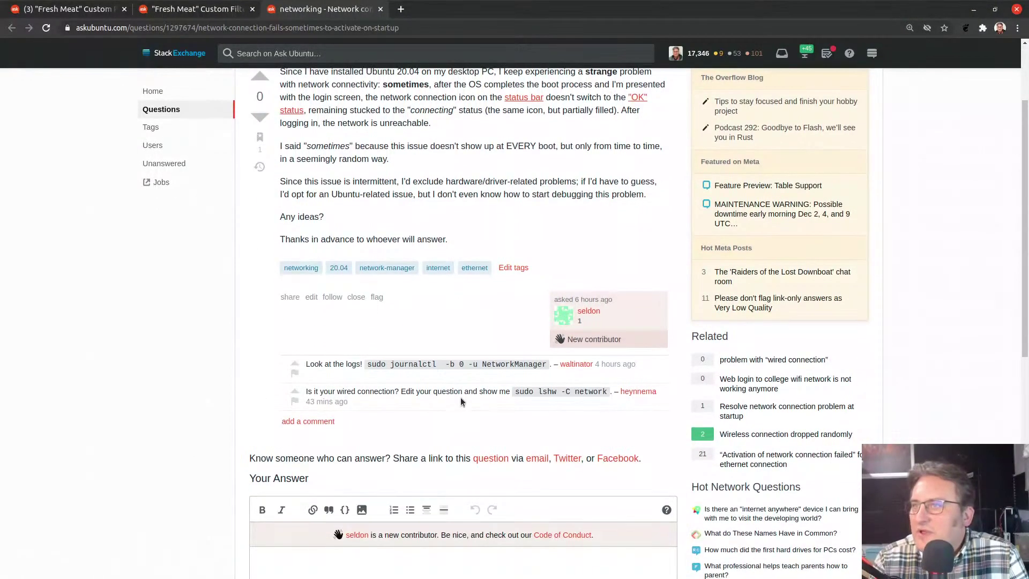
scroll(314, 364, "up", 2)
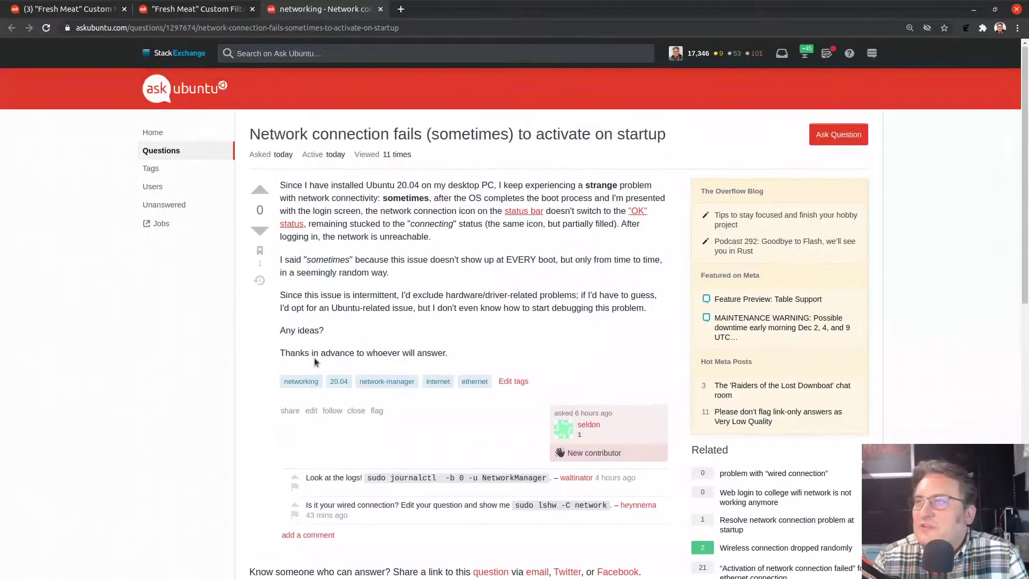
- Open "Unable to install Ubuntu on VAIO laptop" from the home page's question list in a new tab and close both Fresh Meat tabs
left_click(192, 92)
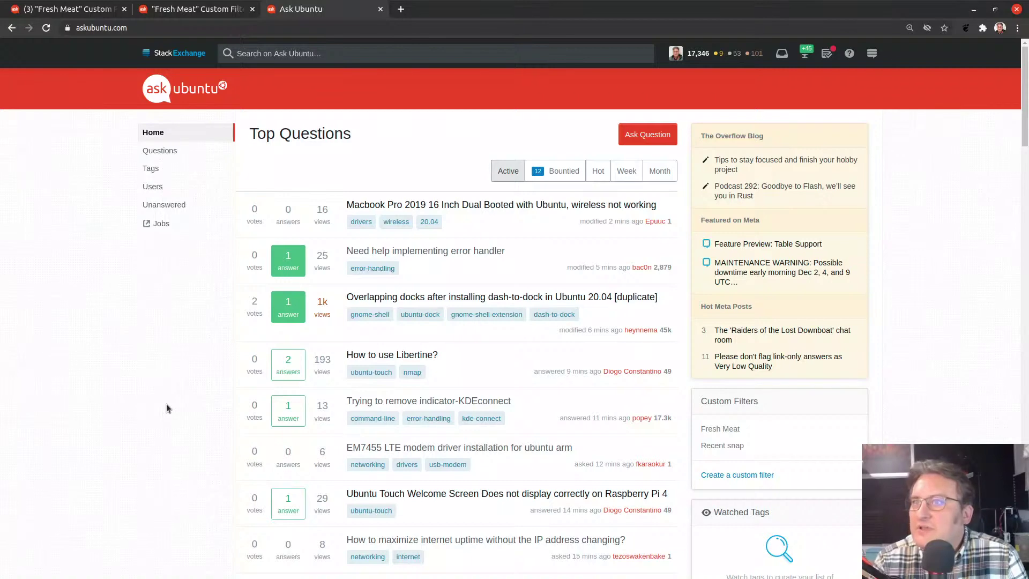
scroll(167, 408, "down", 5)
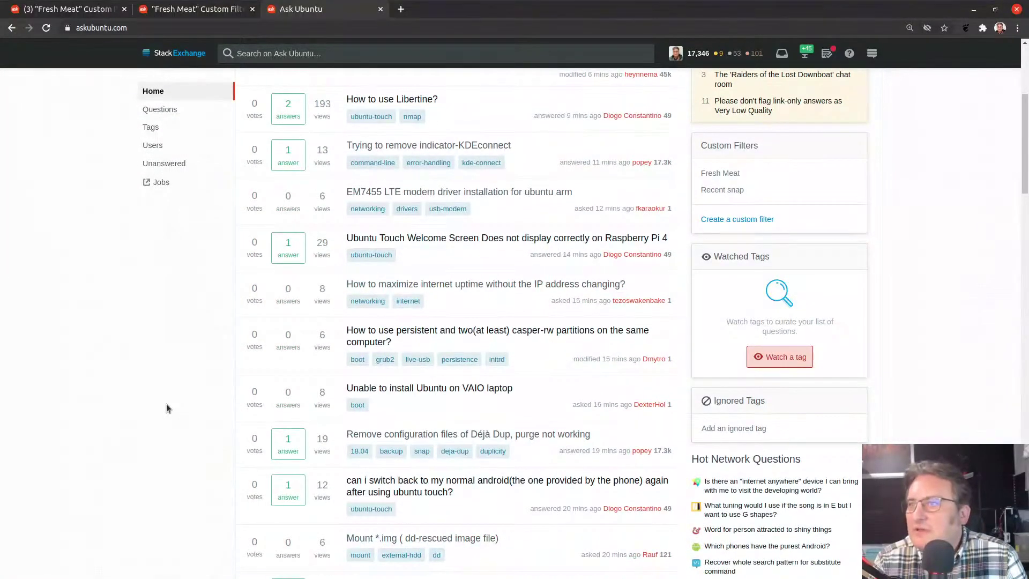
middle_click(433, 394)
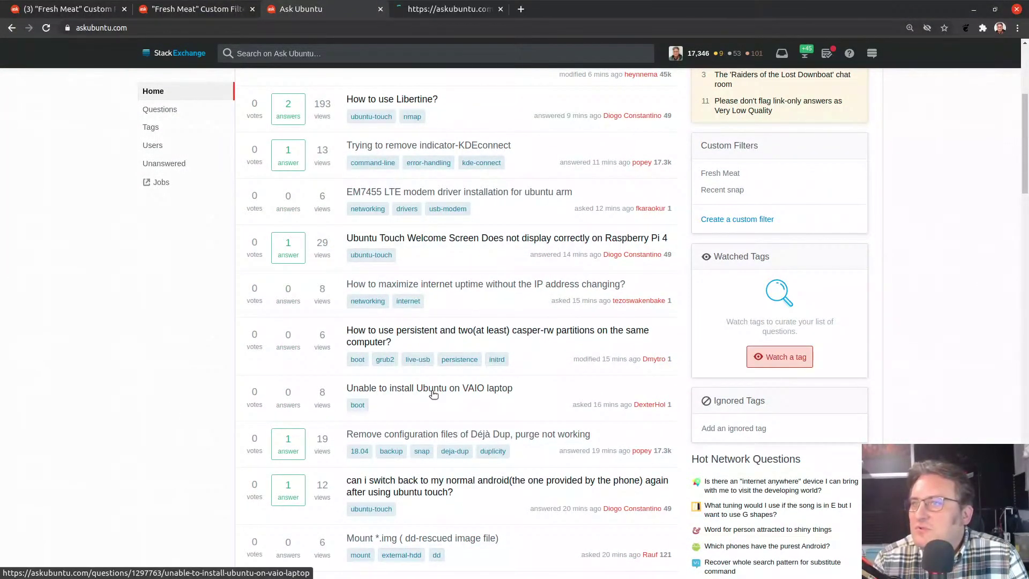
key("ctrl+Tab")
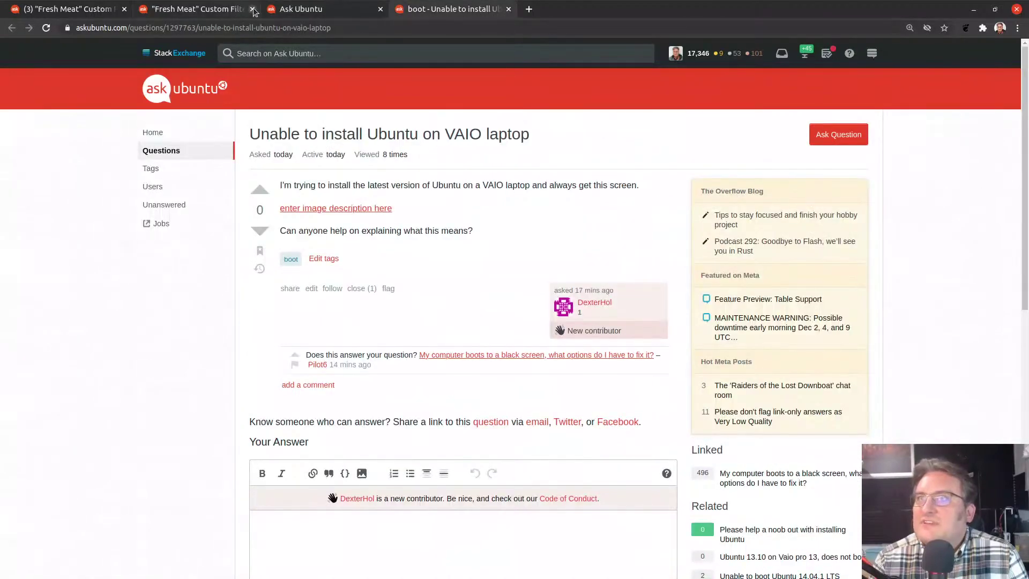
left_click(253, 9)
left_click(124, 10)
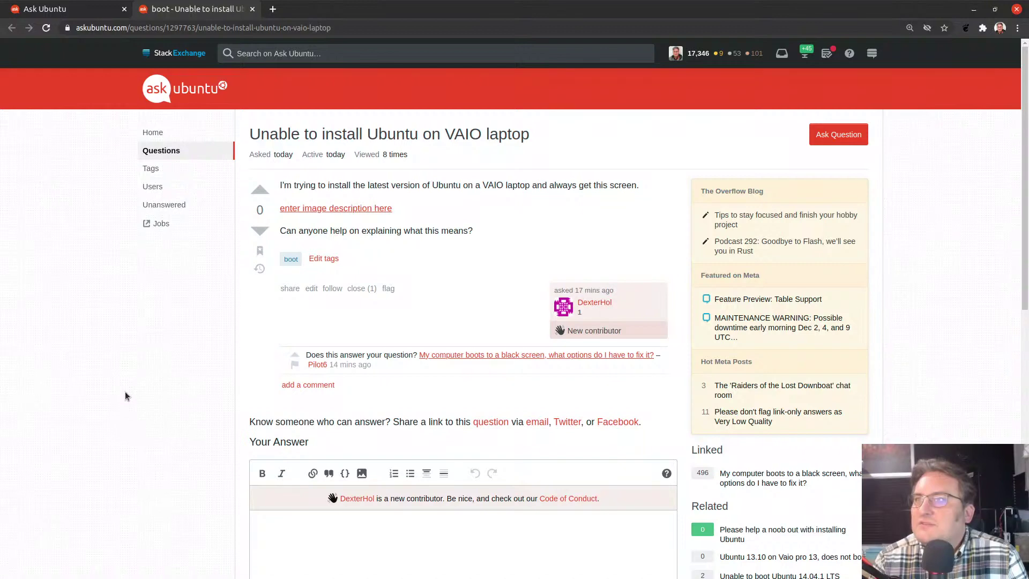
- Open the VAIO question's linked photo in a new tab, enlarge it to read the boot messages, and close it
middle_click(323, 211)
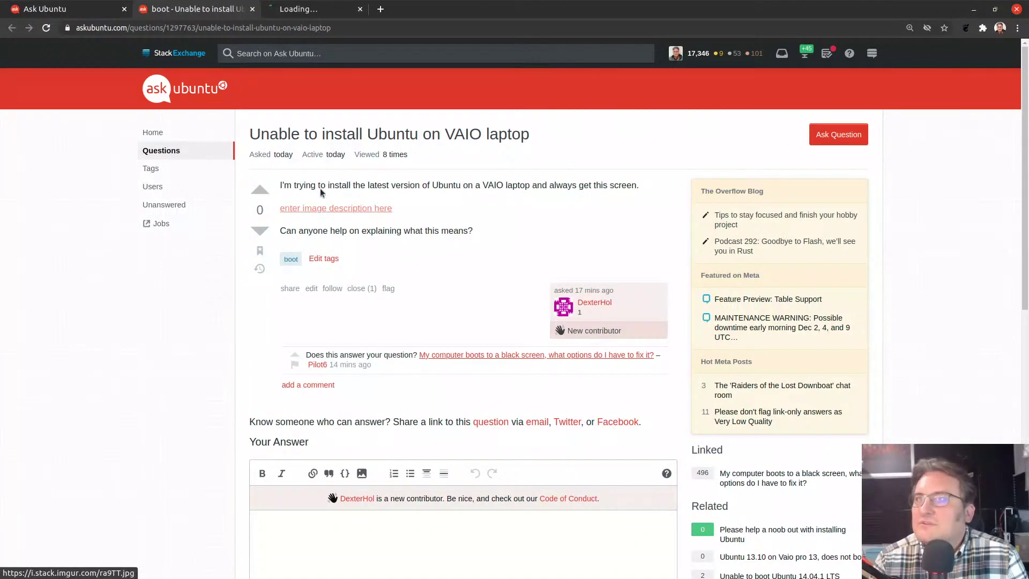
left_click(323, 12)
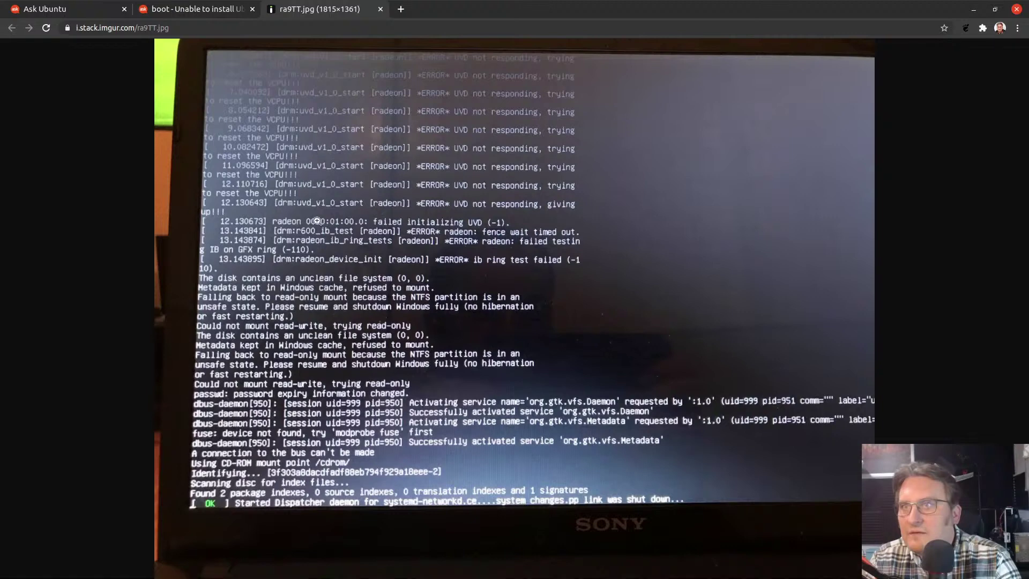
left_click(332, 318)
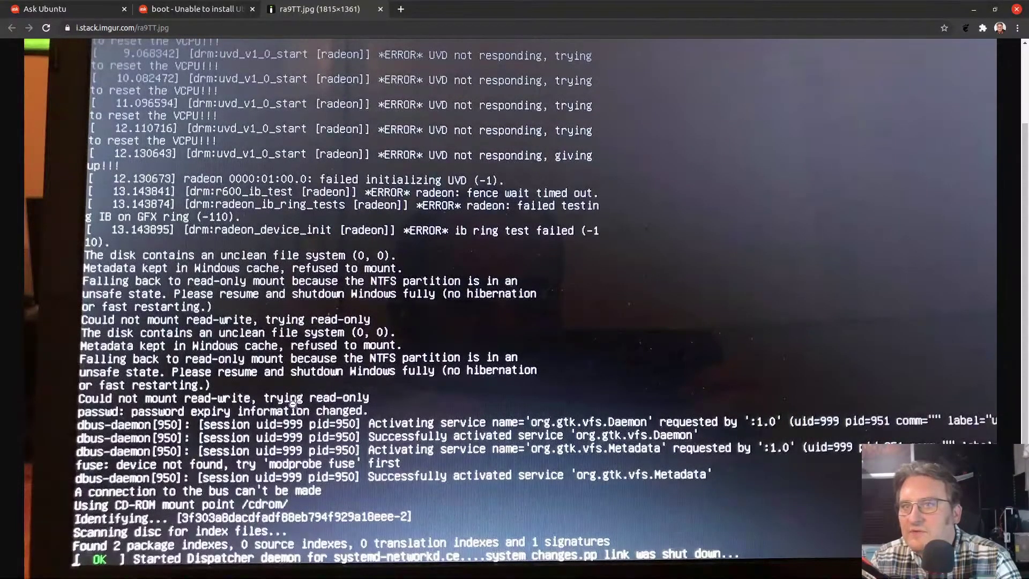
left_click(335, 295)
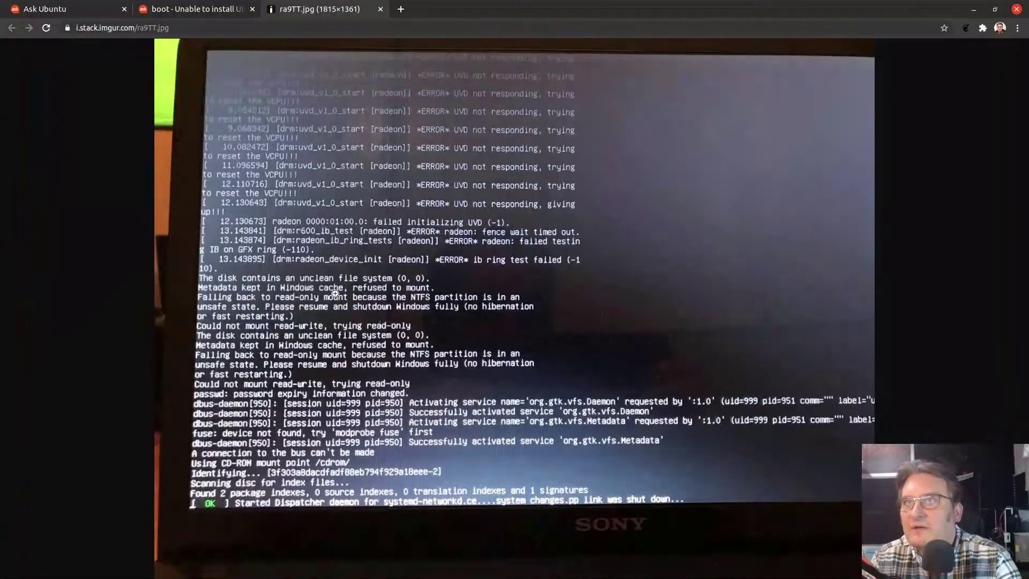
key("ctrl+w")
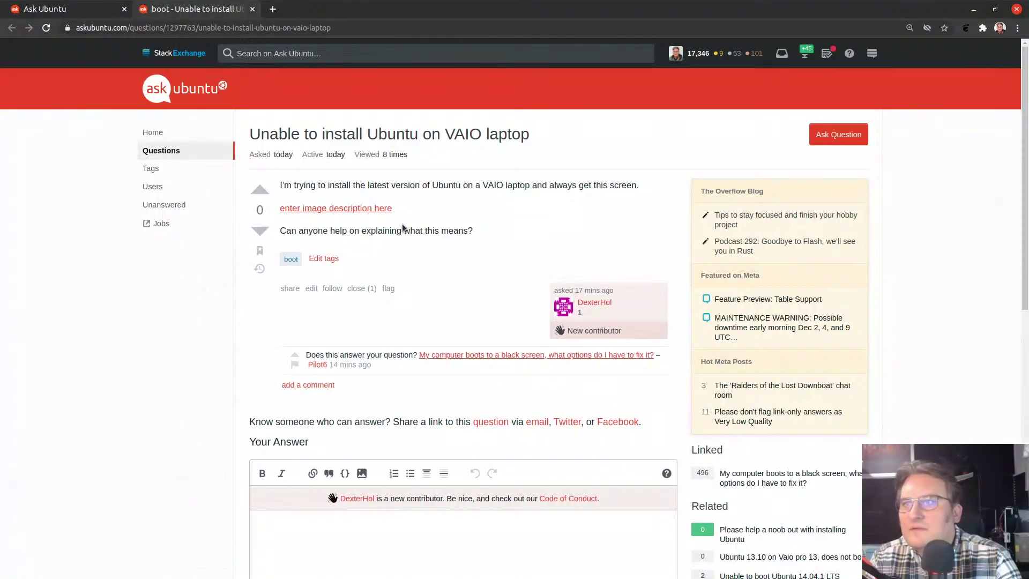
- Check the suggested duplicate "My computer boots to a black screen, what options do I have to fix it?" and close its tab
middle_click(560, 357)
key("ctrl+Tab")
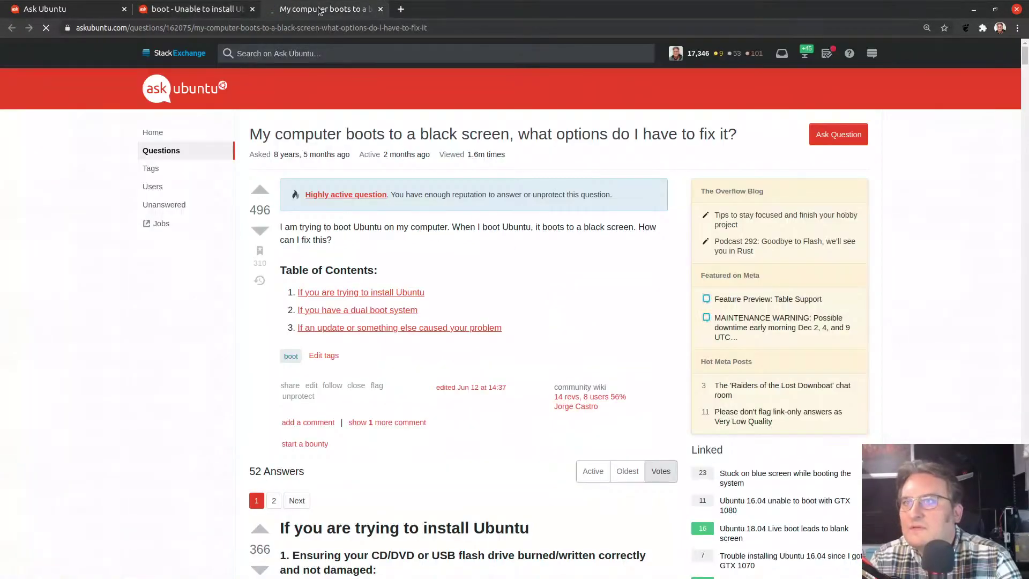
key("ctrl+w")
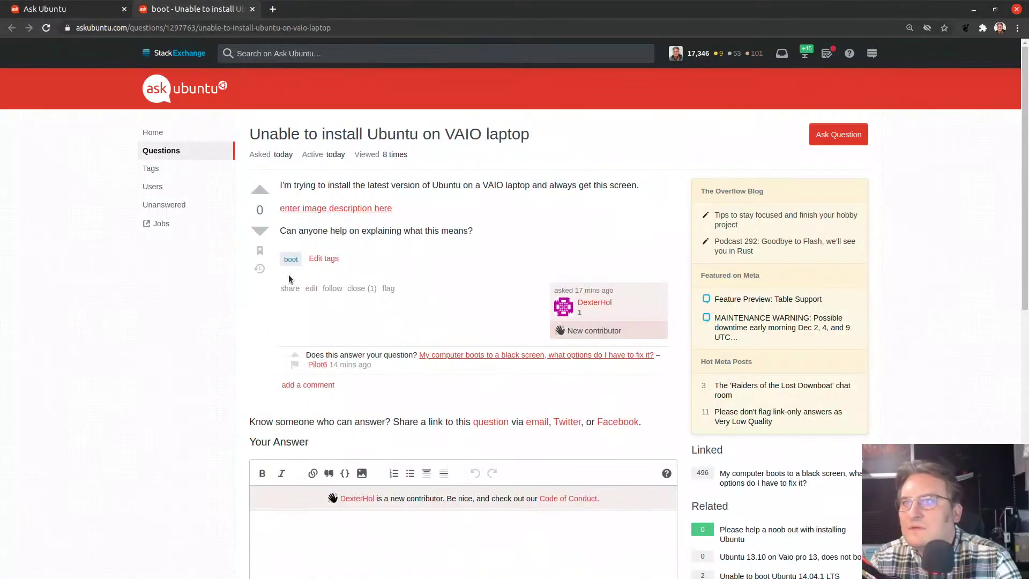
- Reopen the VAIO laptop photo to reread its radeon, NTFS and mount messages, then close its tab
middle_click(315, 208)
key("ctrl+Tab")
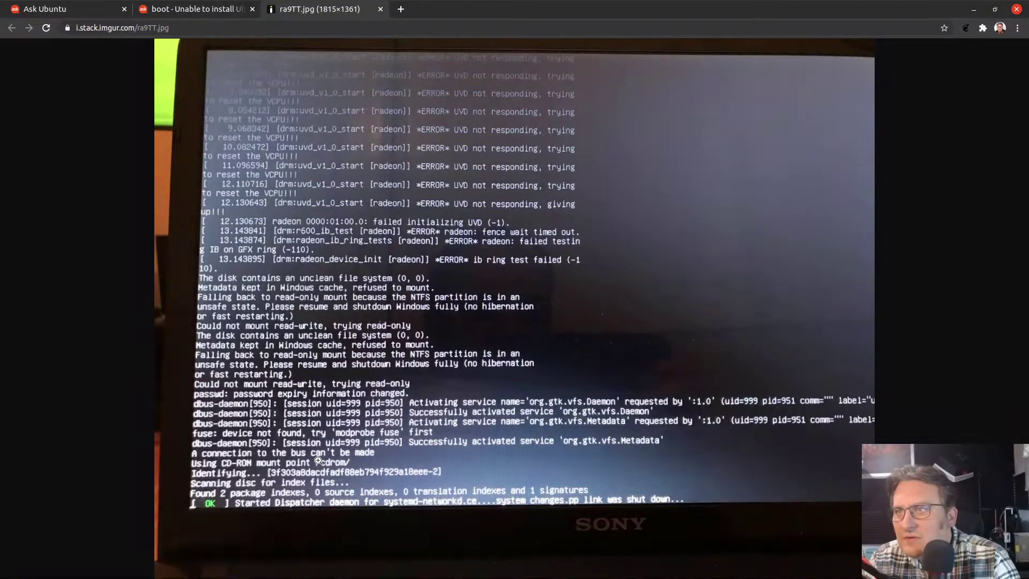
key("ctrl+w")
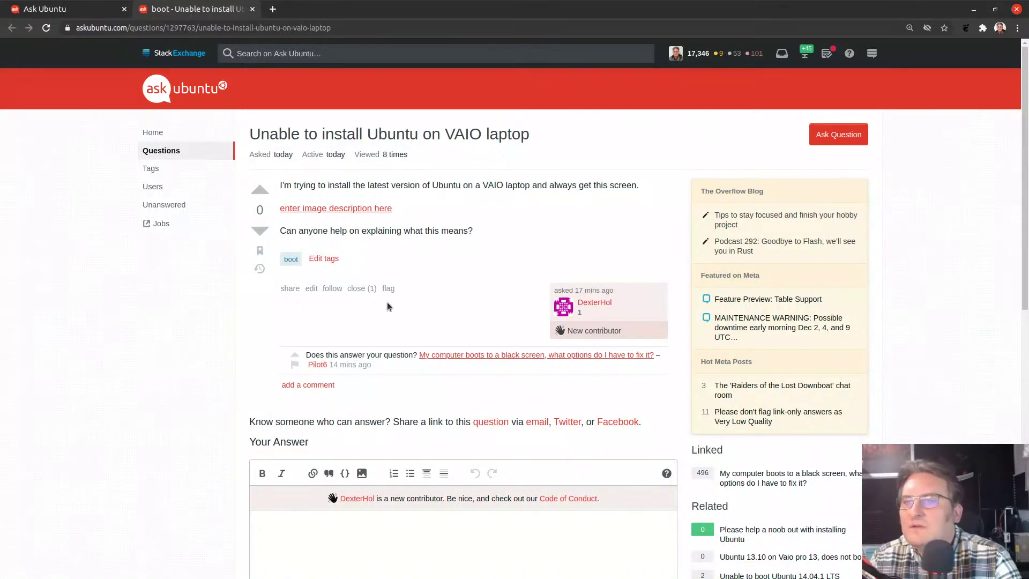
- Start an empty answer to the VAIO laptop question and open its linked boot-message photo for reference
scroll(215, 338, "down", 3)
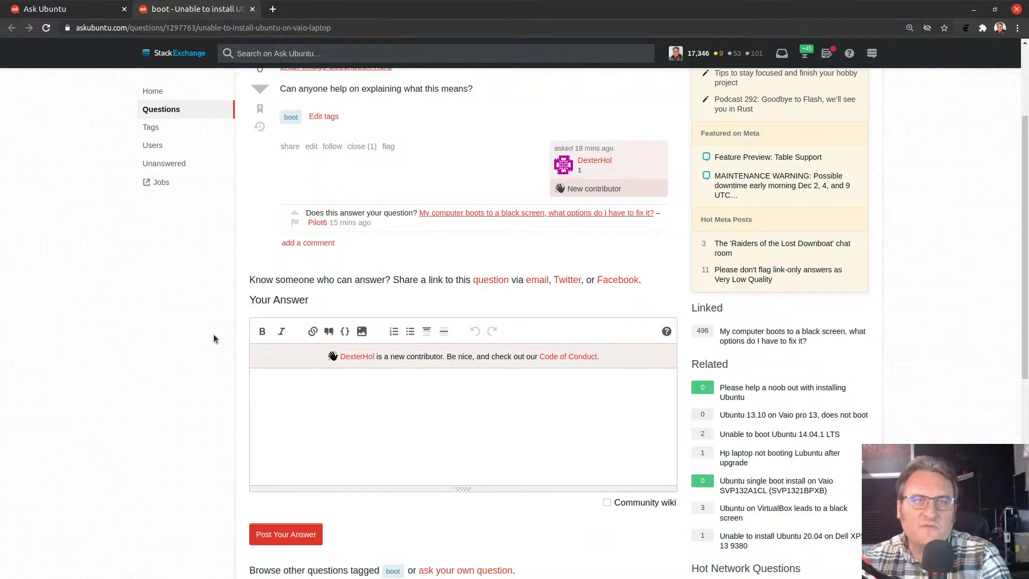
left_click(297, 408)
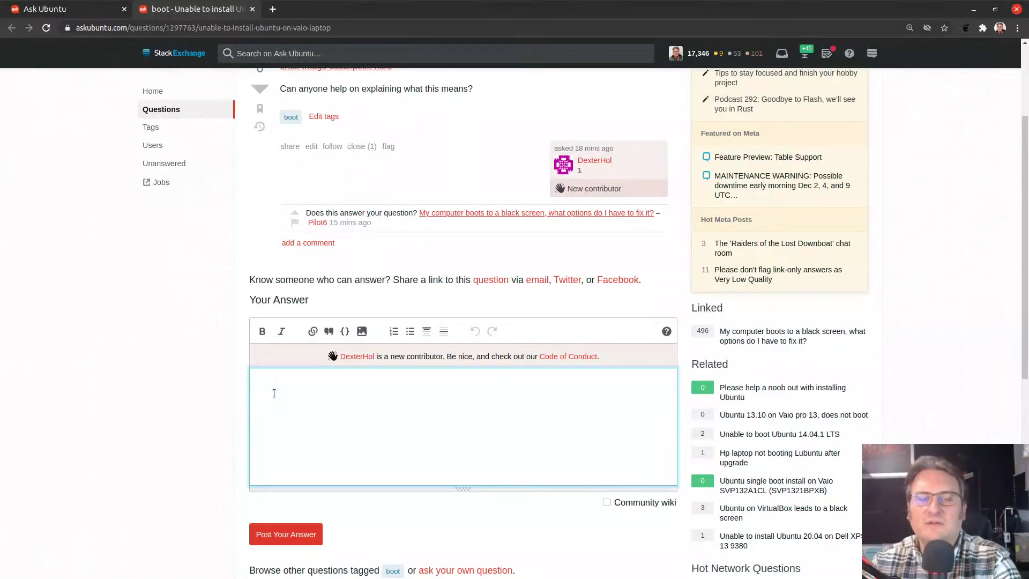
scroll(271, 397, "up", 3)
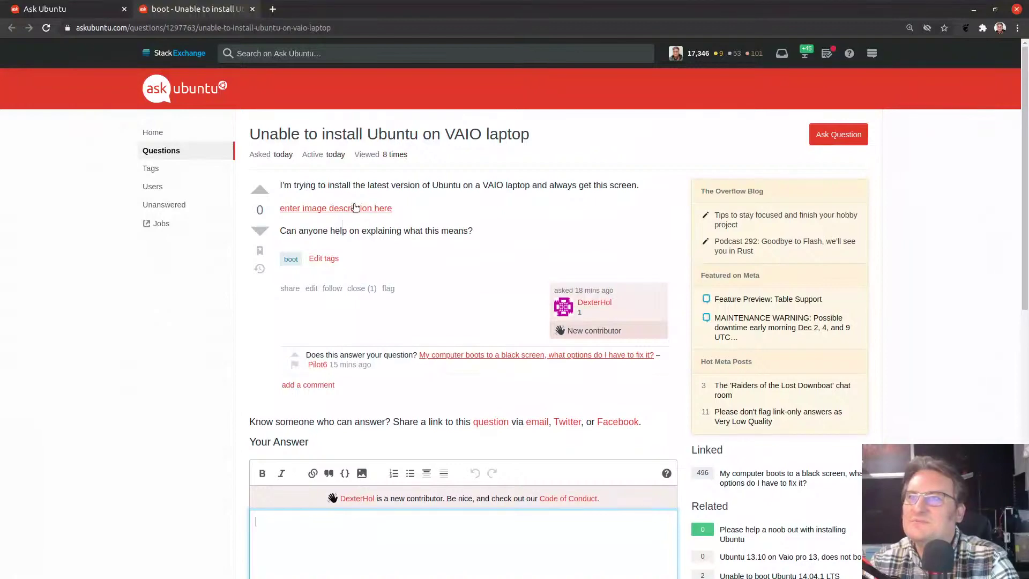
left_click(356, 208)
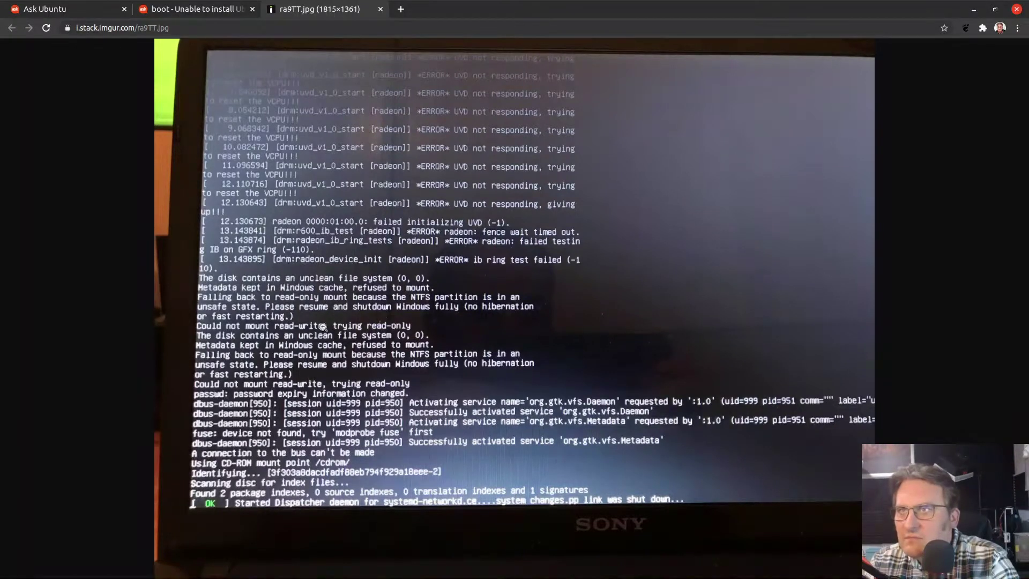
- Enlarge the VAIO boot-message photo to reread its unclean file system and NTFS mount messages, then close its tab
left_click(330, 264)
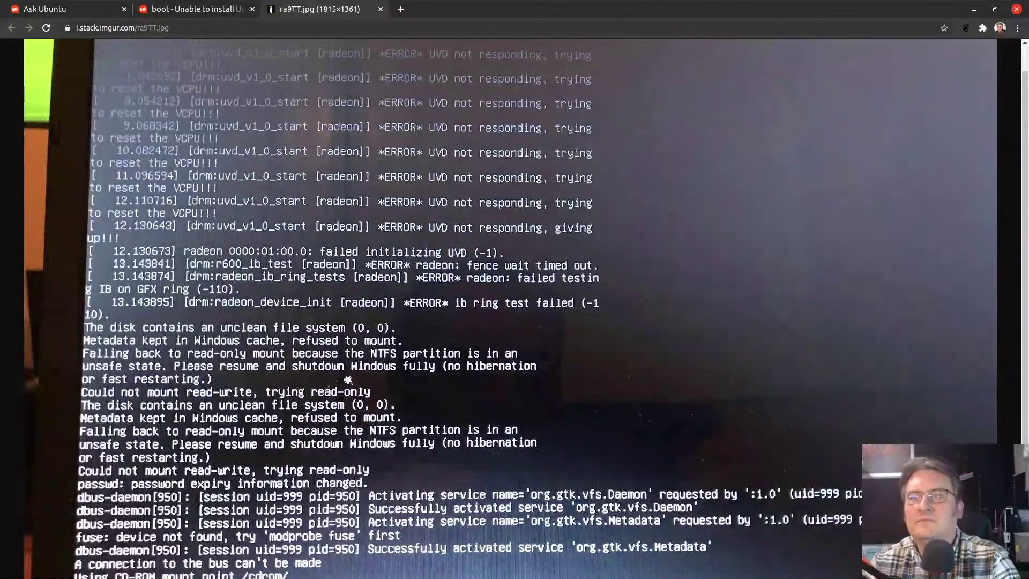
key("ctrl+w")
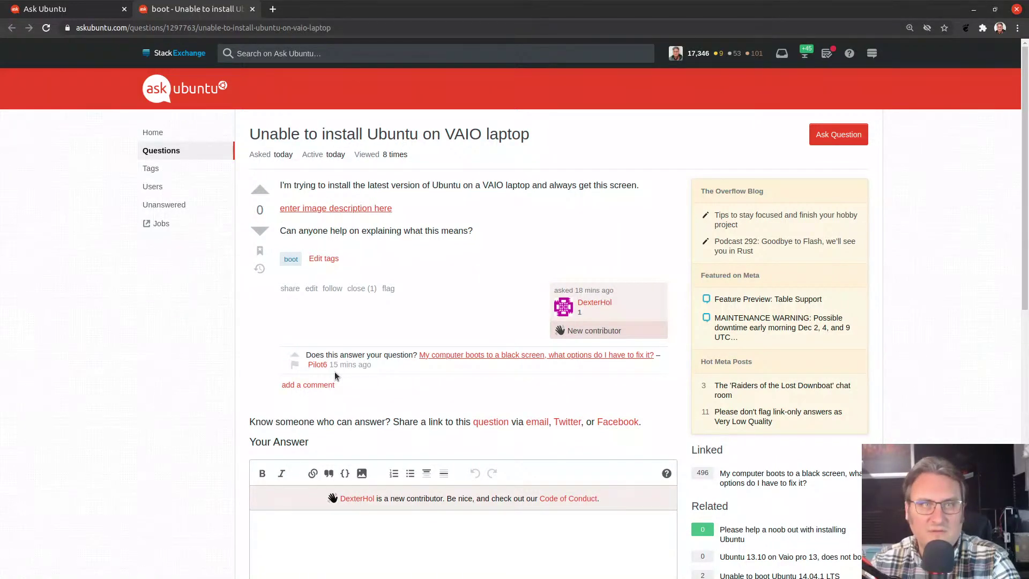
- Begin the answer with "Looks like the windows install on your system was not shut down cleanly, or is in 'hibernation"
scroll(336, 375, "down", 3)
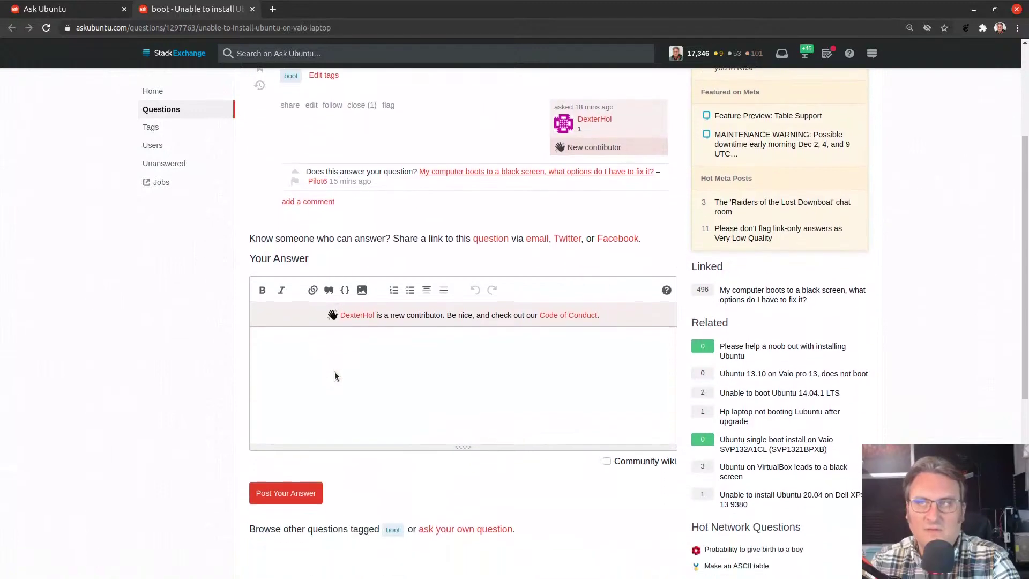
scroll(333, 368, "up", 3)
scroll(332, 369, "down", 3)
left_click(325, 379)
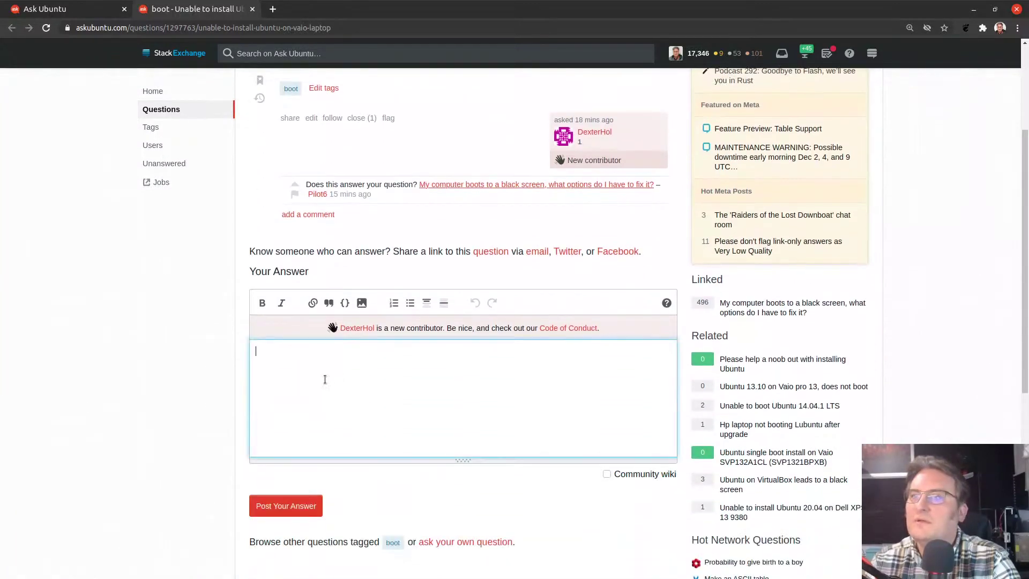
type("Look")
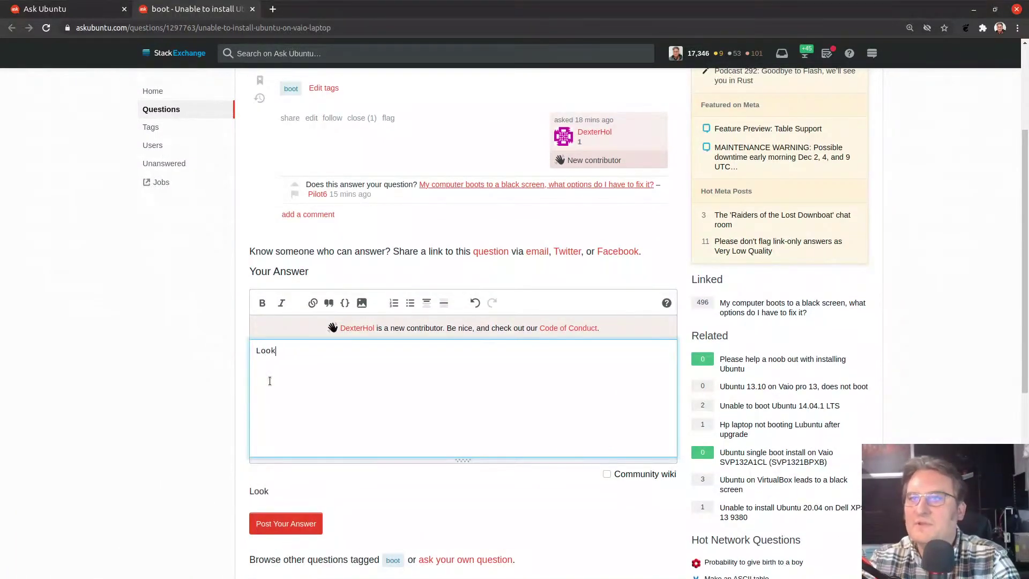
type("s like the windows s")
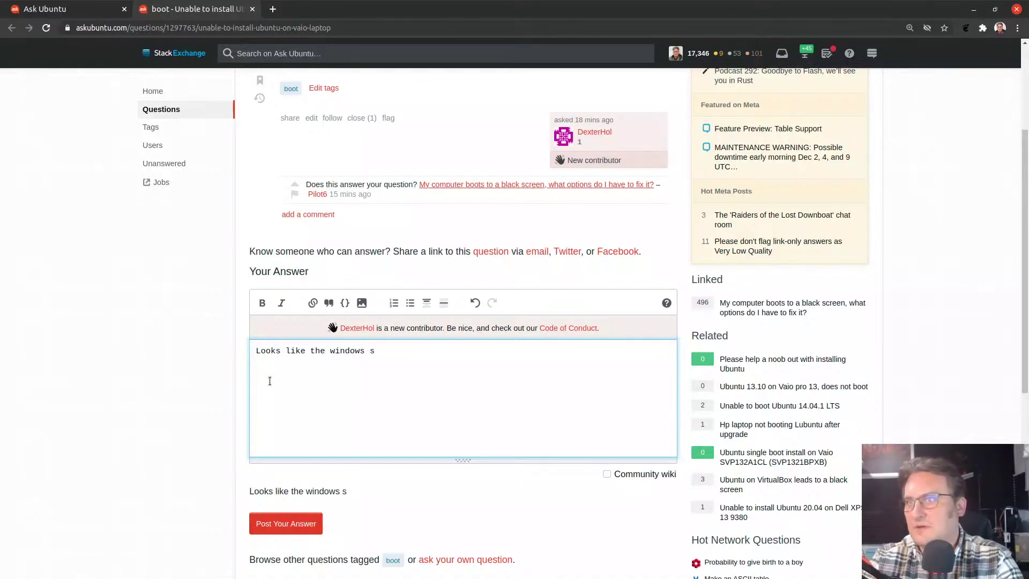
key("BackSpace")
type("i")
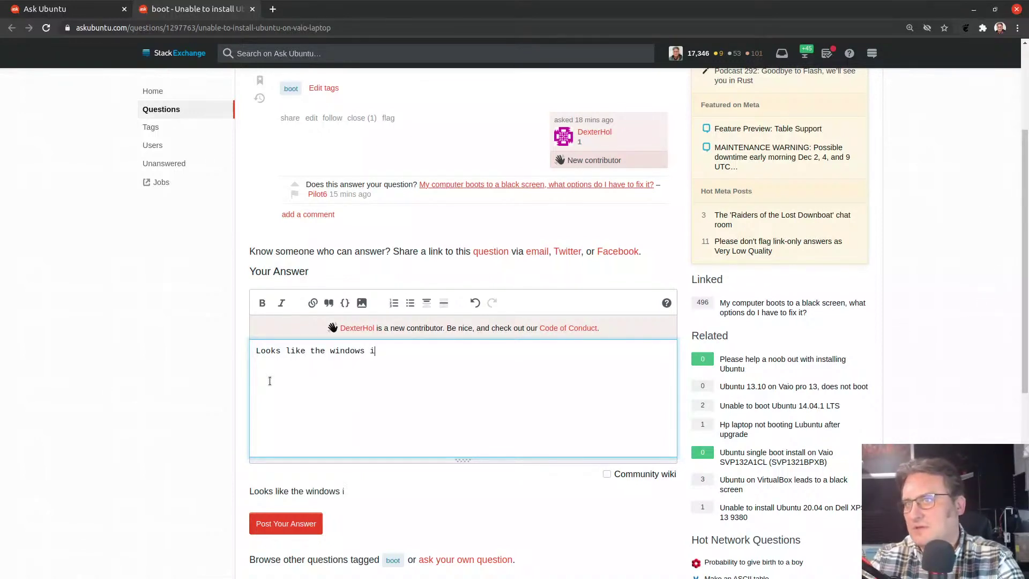
type("nstall on your syste")
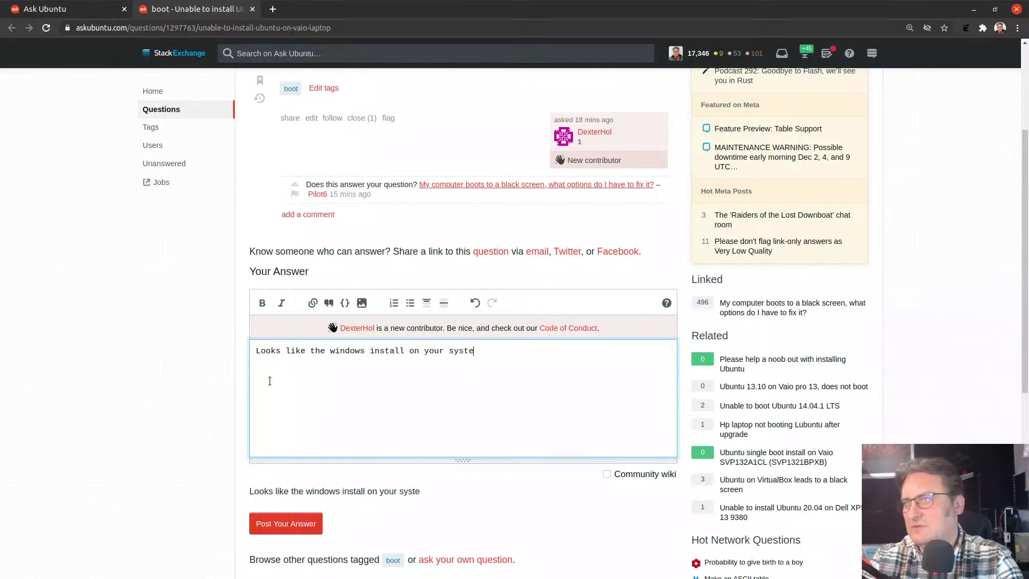
type("m was not shut down cleanly")
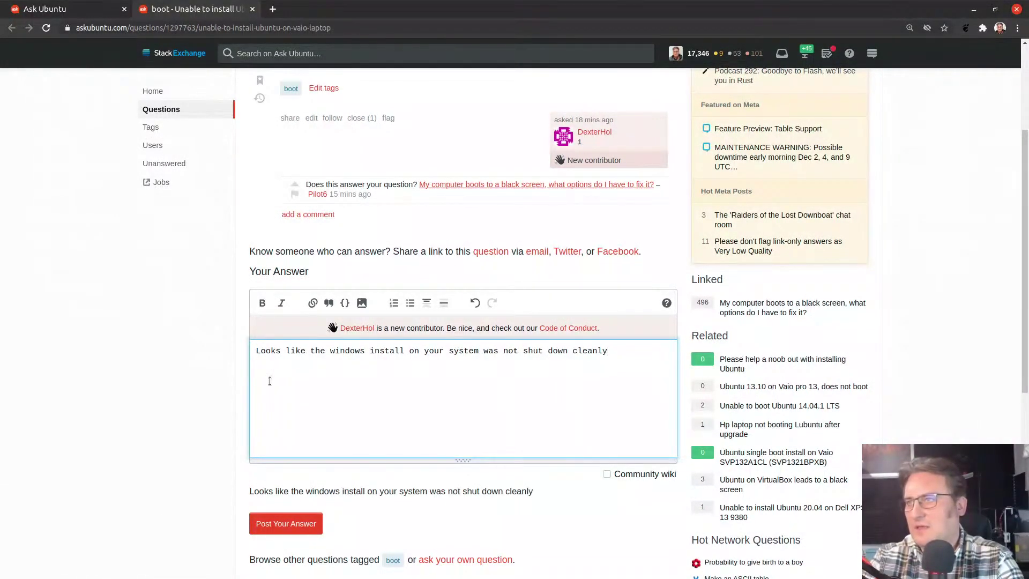
type(", or is")
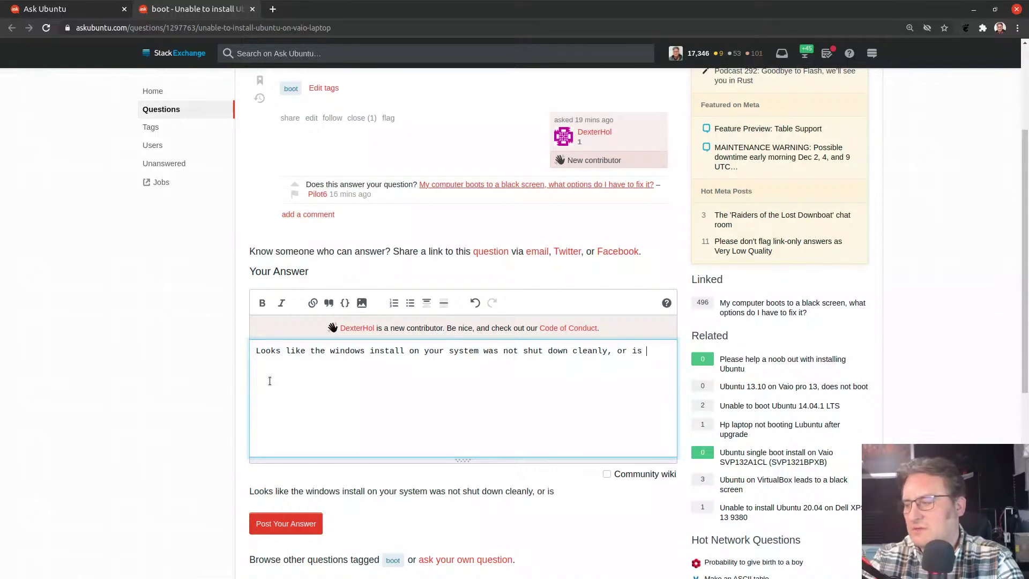
type(" in 'h")
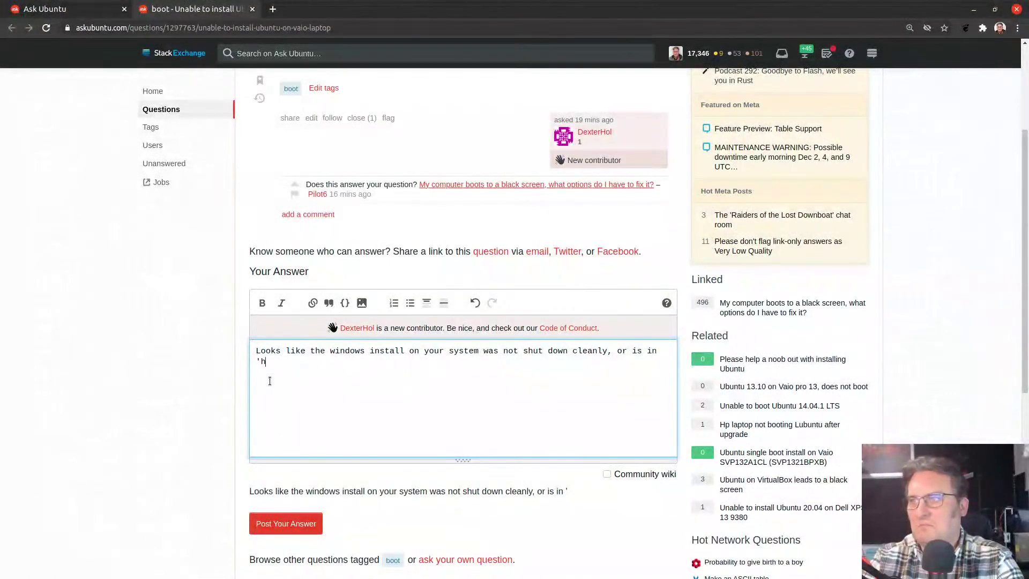
type("ibernation")
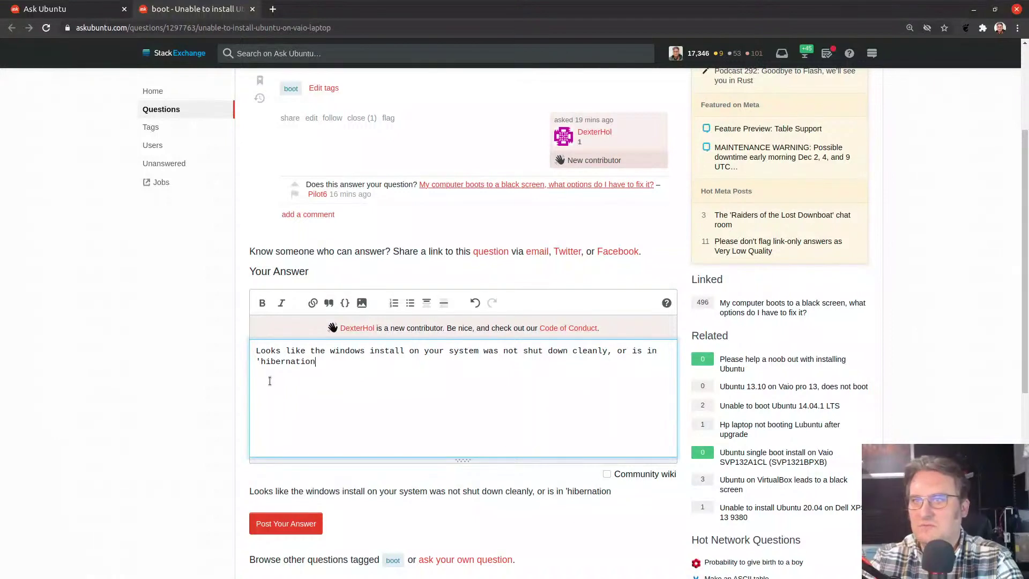
- Continue the answer after "'hibernation" with " / fast startup'. Boot back into Windows,"
type(" / fast ")
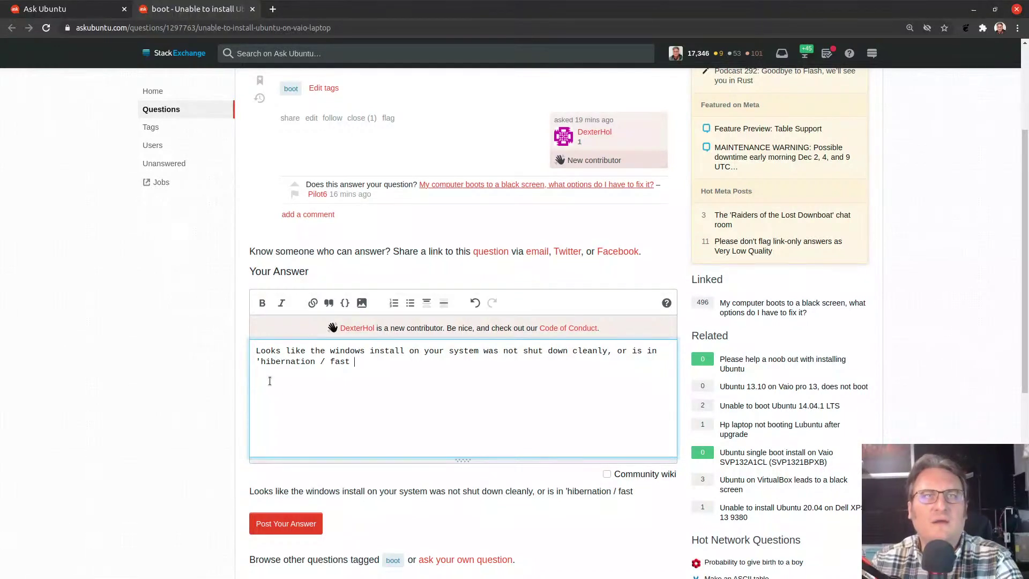
type("startu")
key("BackSpace")
key("BackSpace")
key("BackSpace")
key("BackSpace")
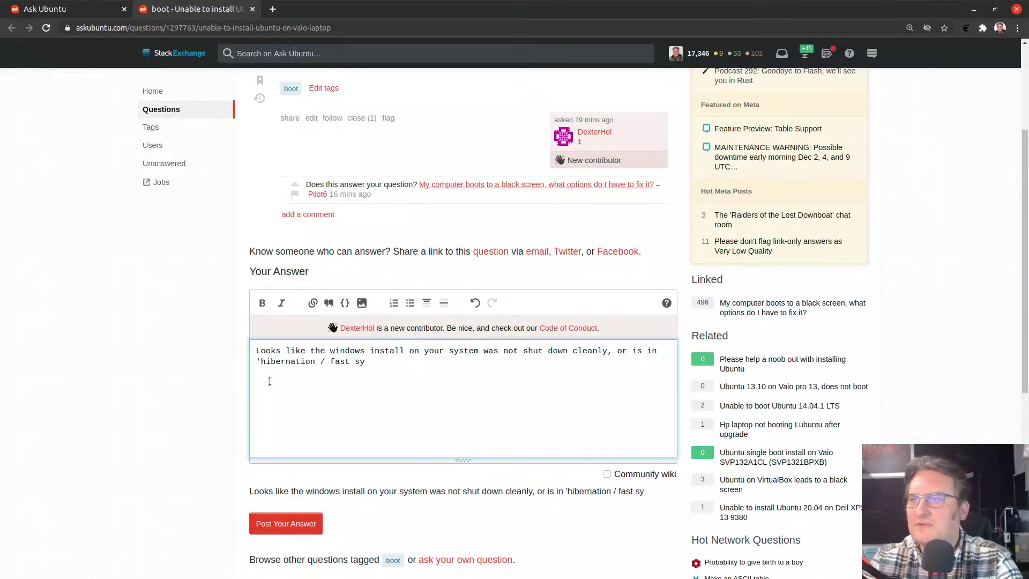
type("artup'. ")
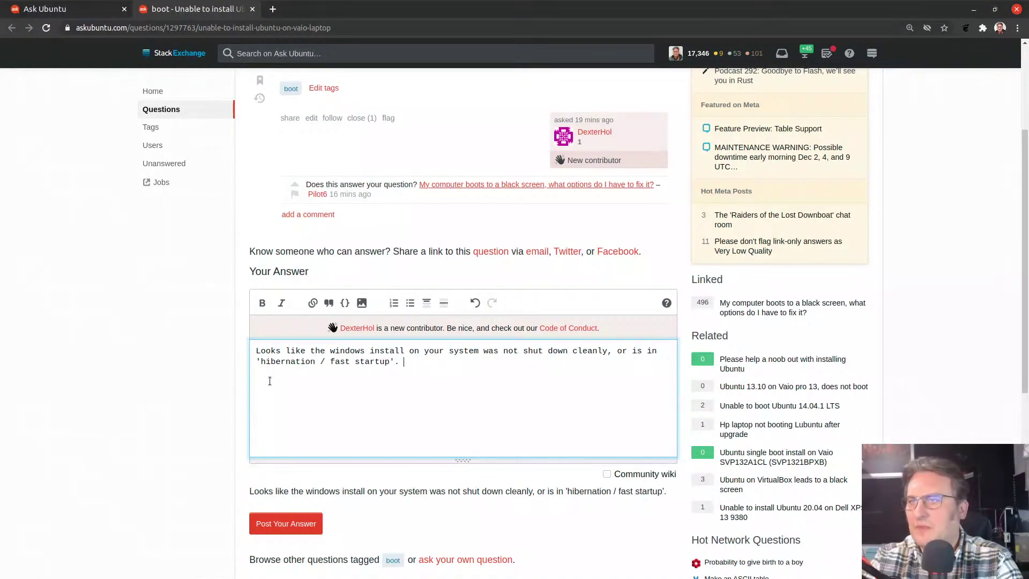
type("Boot b")
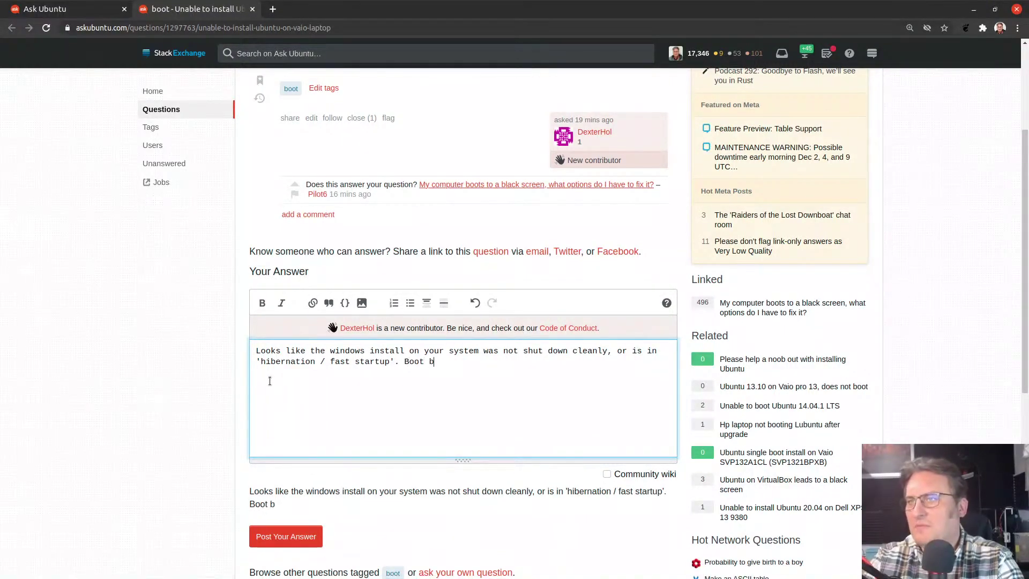
type("ack into Windows,")
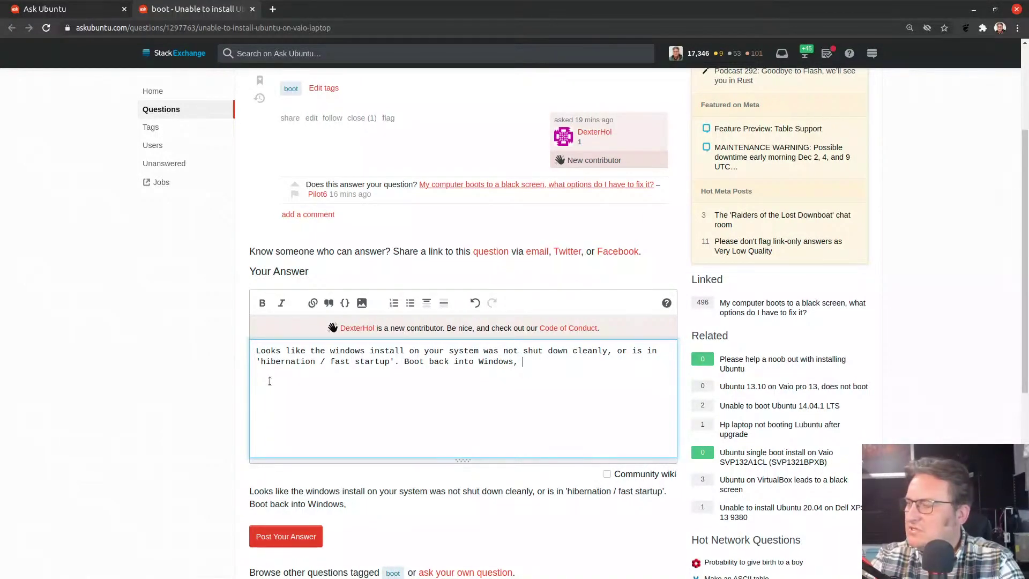
- Search Google for "windows 10 hold shift shutdown" in a separate tab, check the results and return to the answer draft
key("ctrl+t")
type("windows 10")
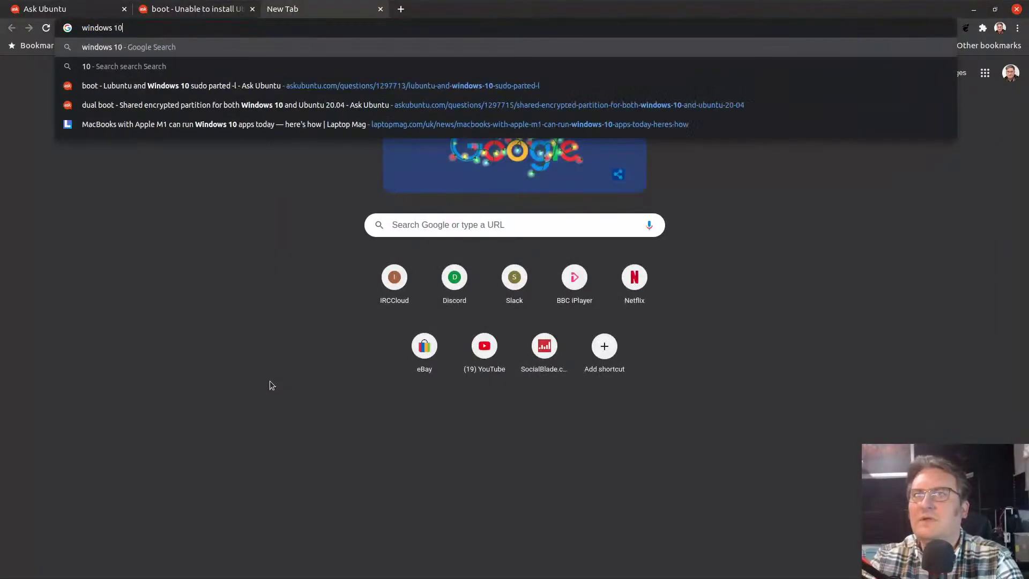
type(" hold shift ")
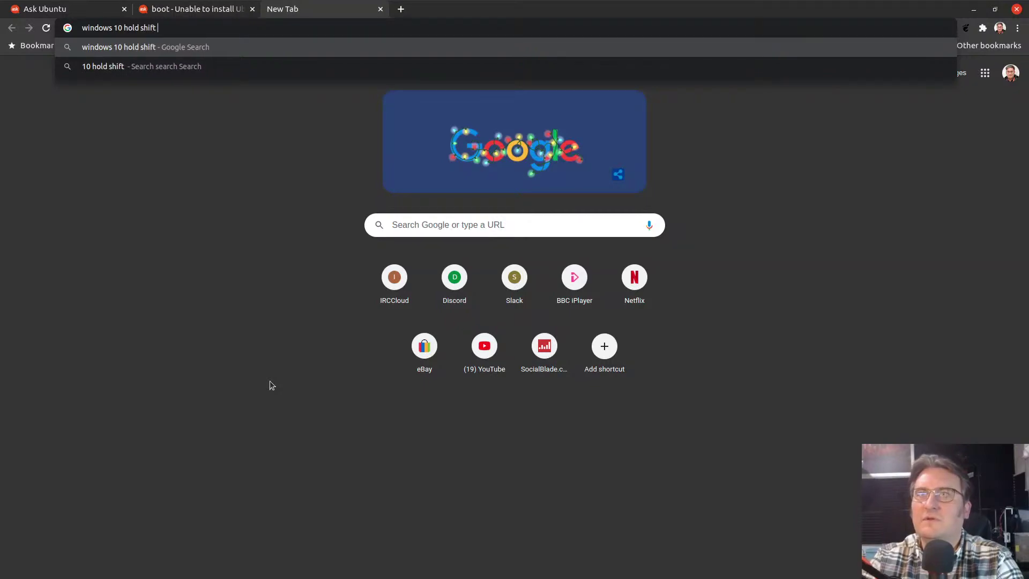
type("shutdown")
key("Return")
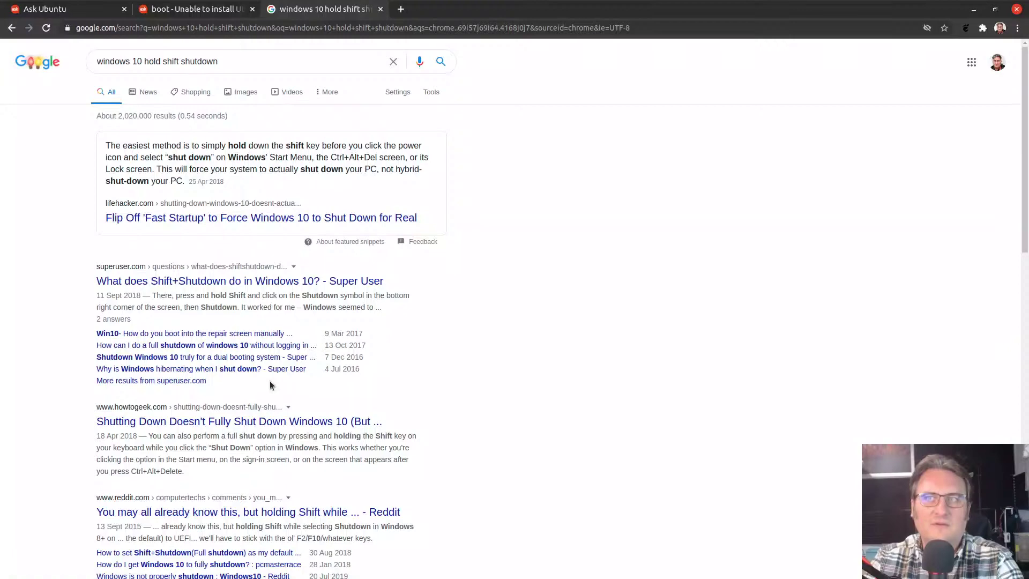
key("ctrl+w")
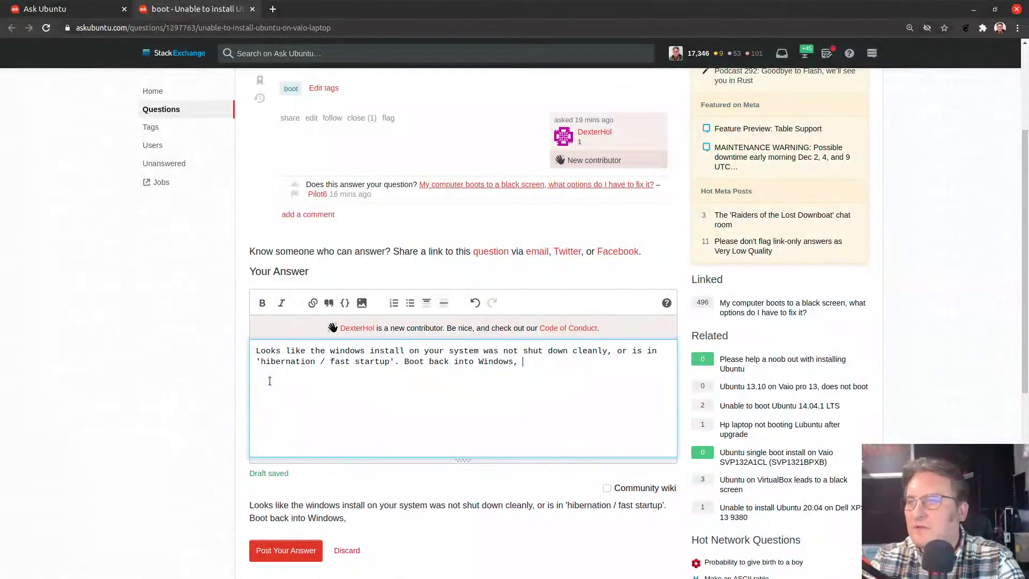
- Continue the answer with "and hold down Shift when clicking on the shutdown button in the start menu."
type("and hold down")
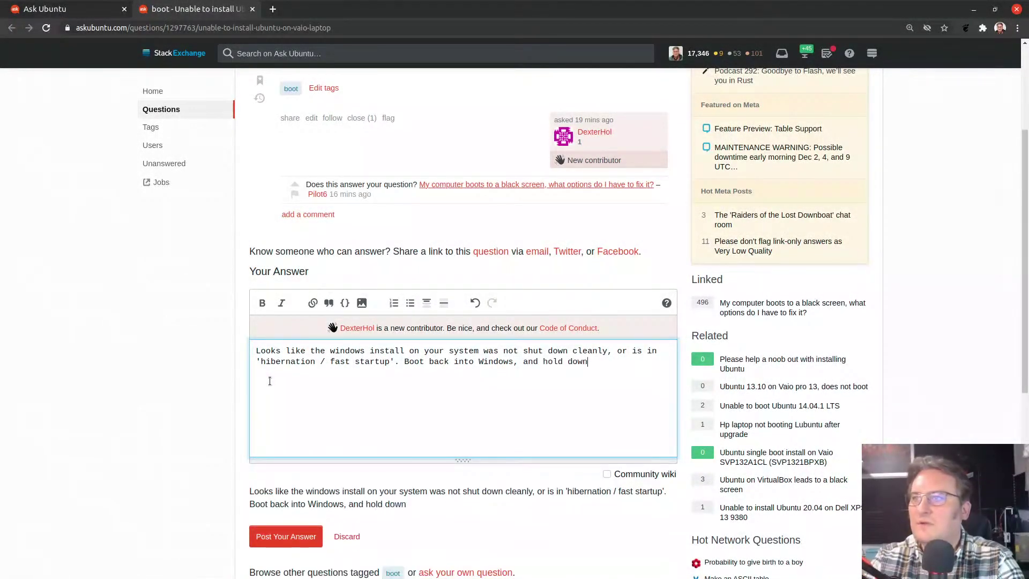
type(" Shift when ")
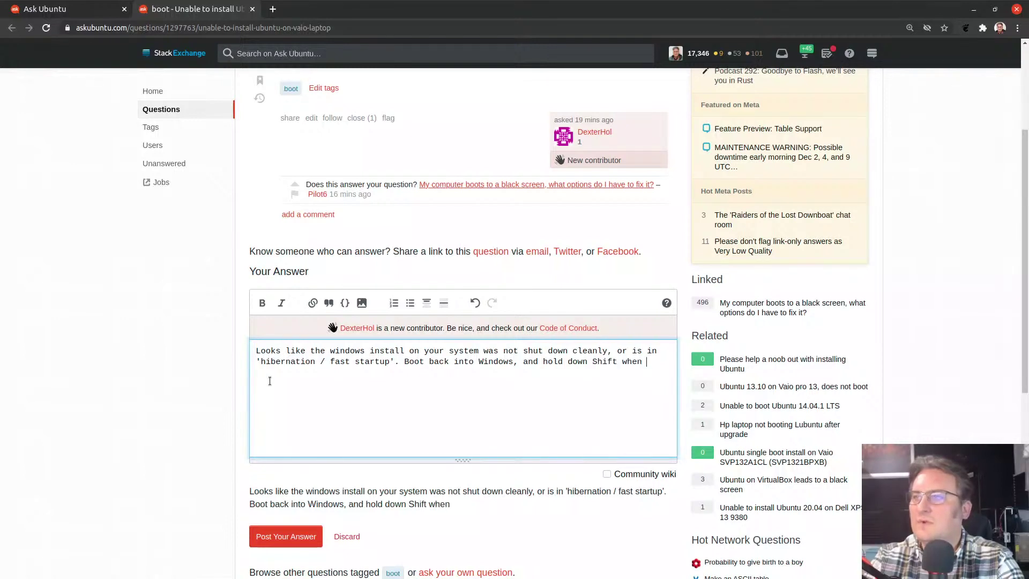
type("clicking on the s")
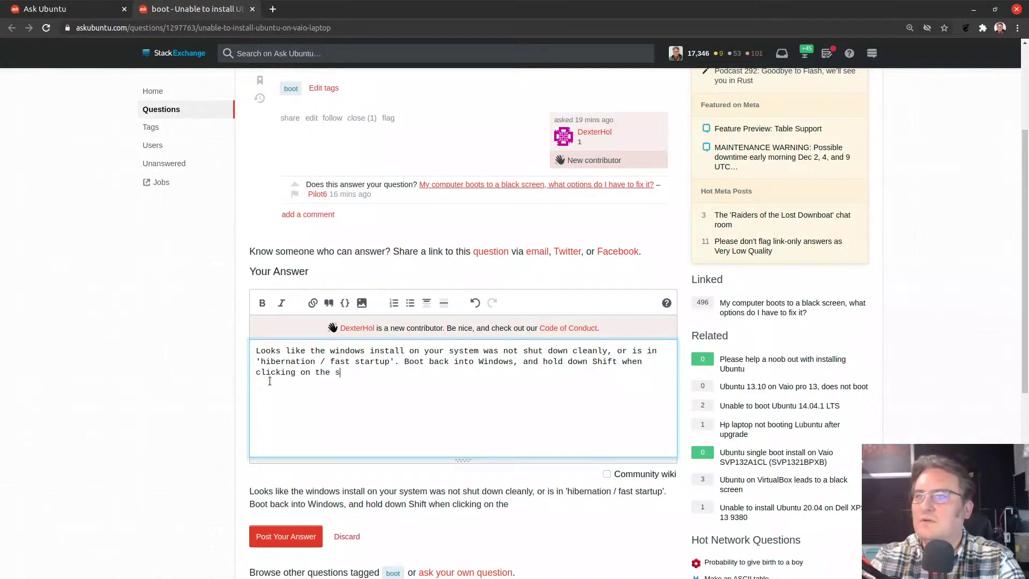
type("hutdown button ")
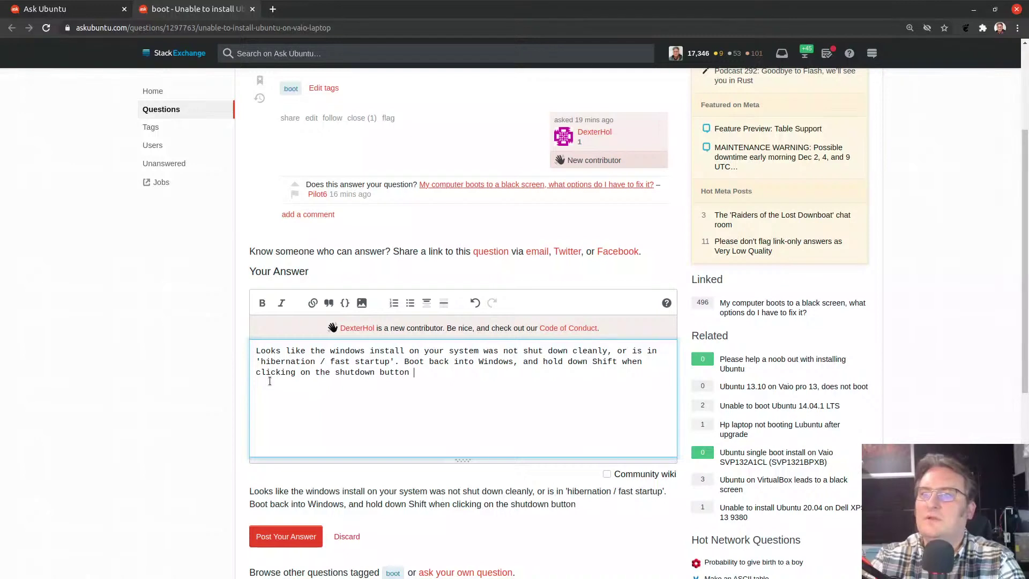
type("in the start menu. ")
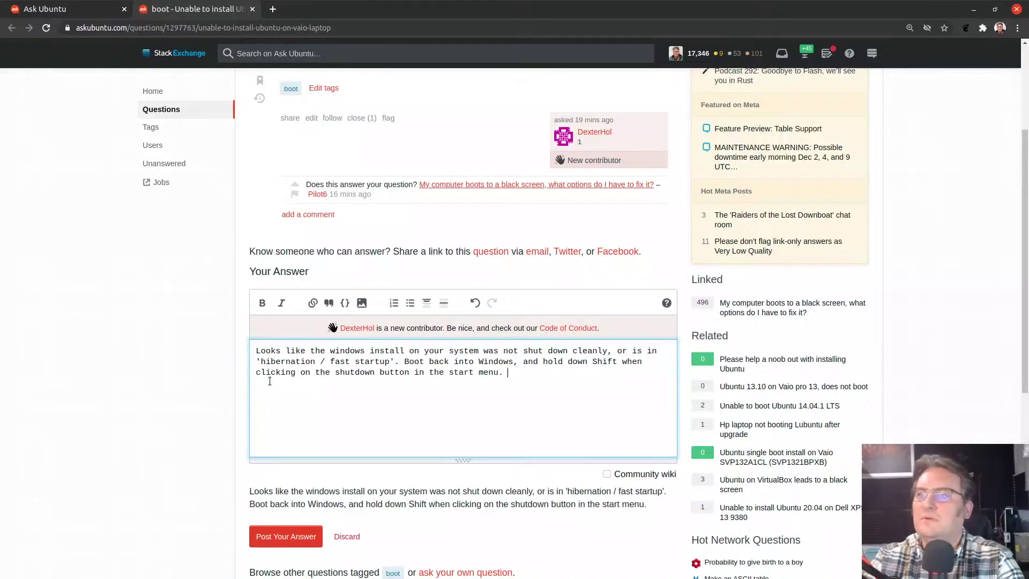
- Add to the answer that "This will suppress the fast startup save state, and shutdown cleanly"
type("This will suppr")
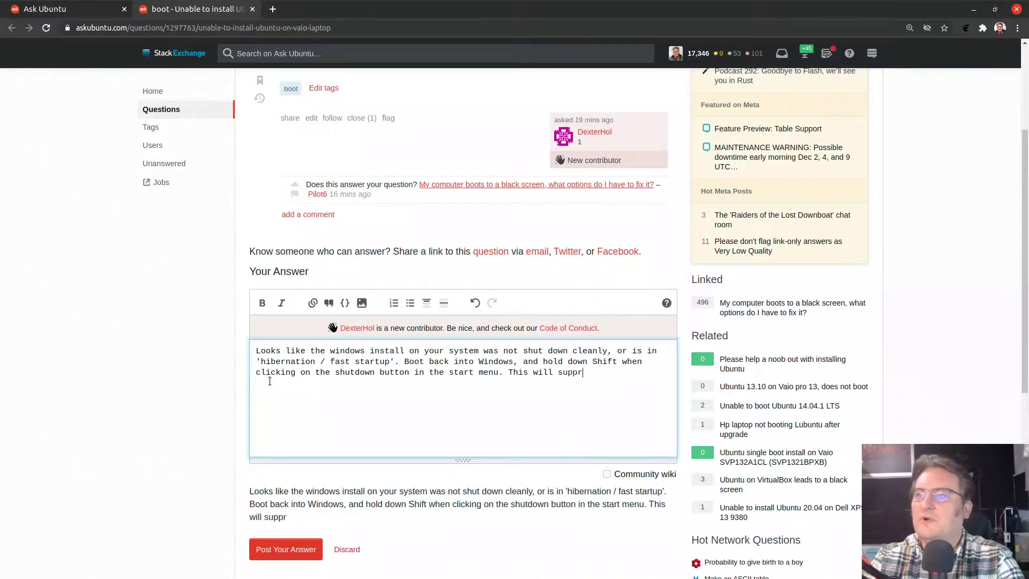
type("ess the f")
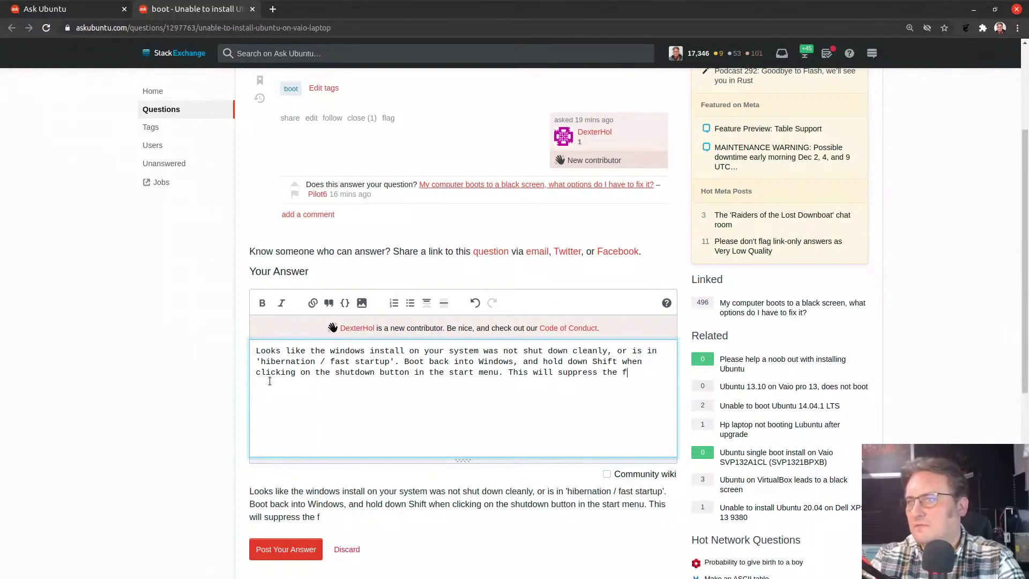
type("ast startup save state")
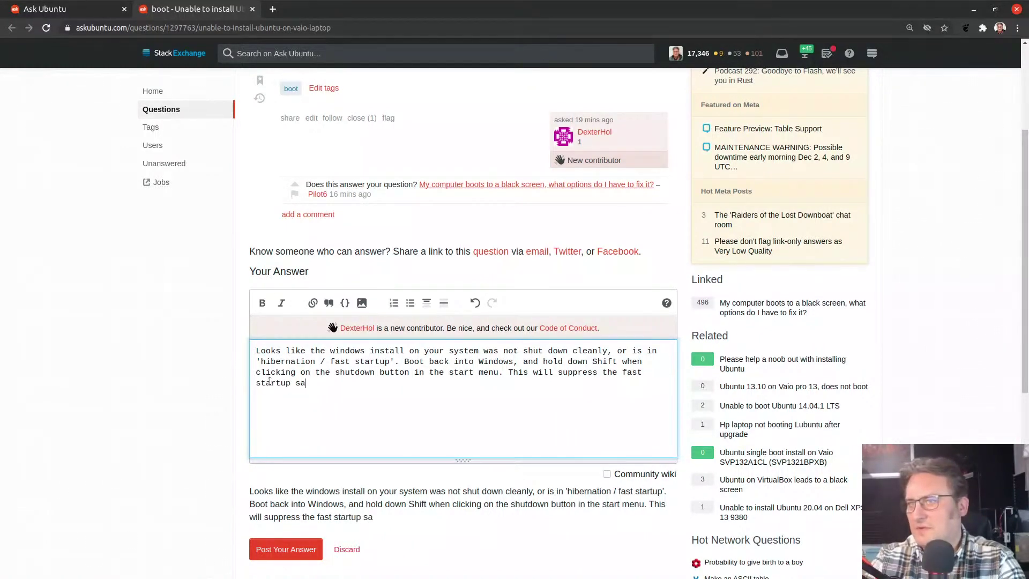
type("shutdown cleal")
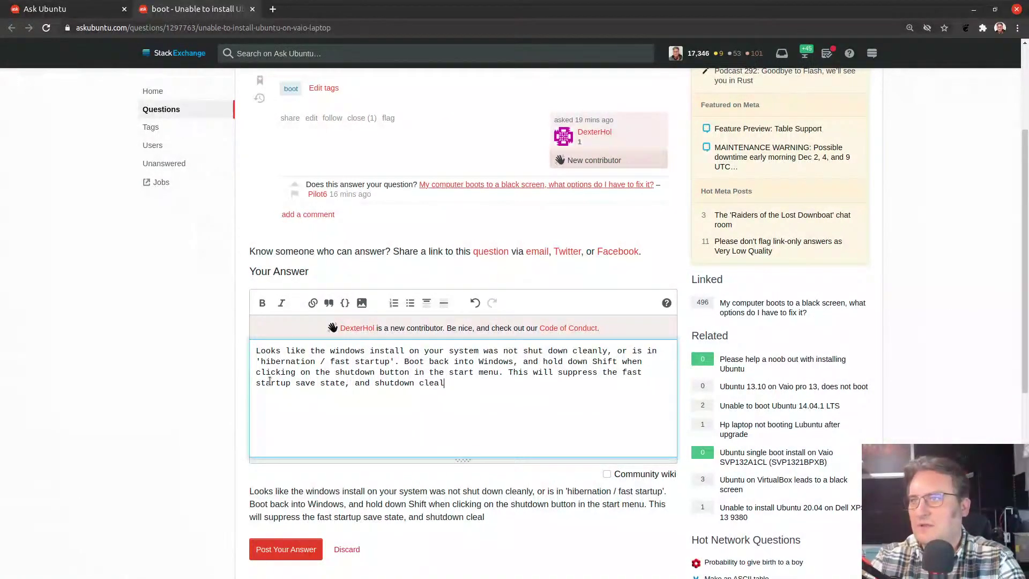
key("BackSpace")
type("nl")
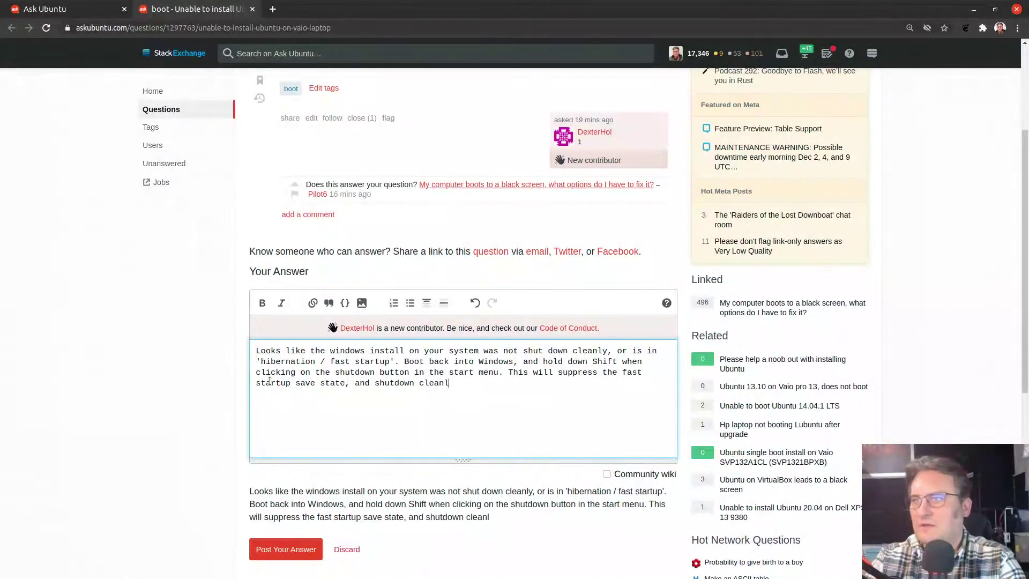
- End the answer with "Then come back to trying to install Ubuntu again." and post it
type("y. Then come back")
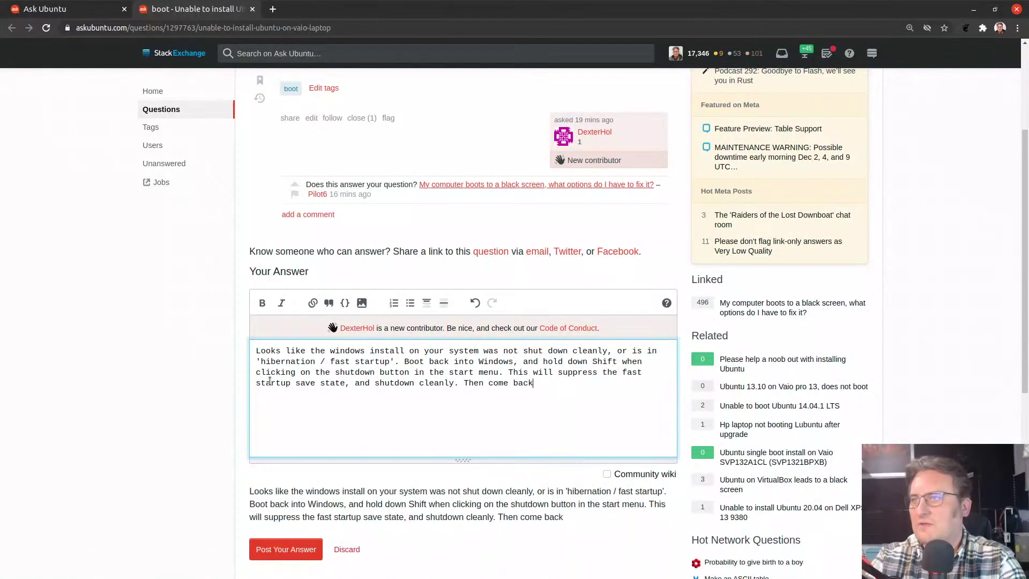
type(" to trying to install Ubuntu again")
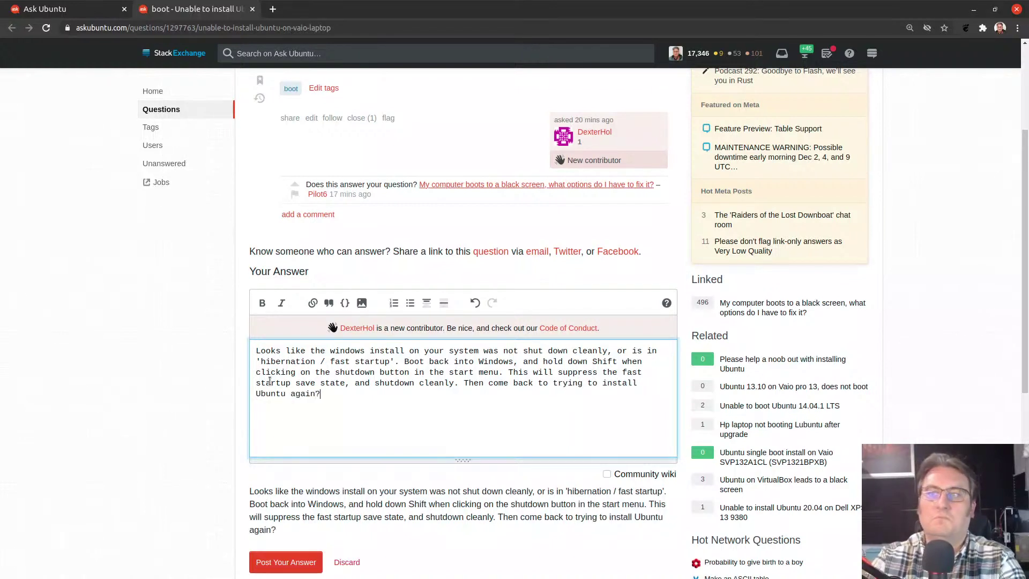
type(".")
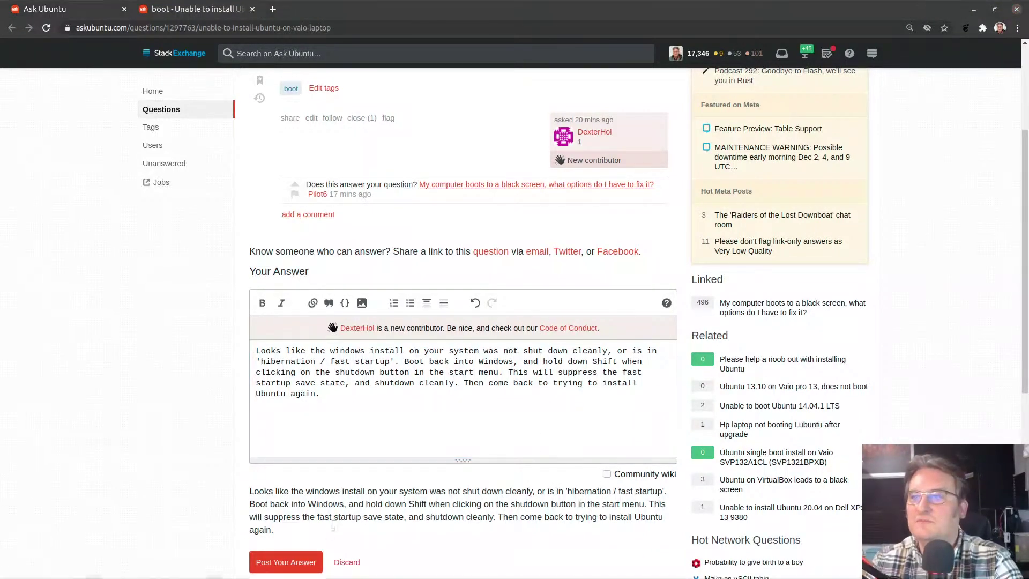
left_click(299, 557)
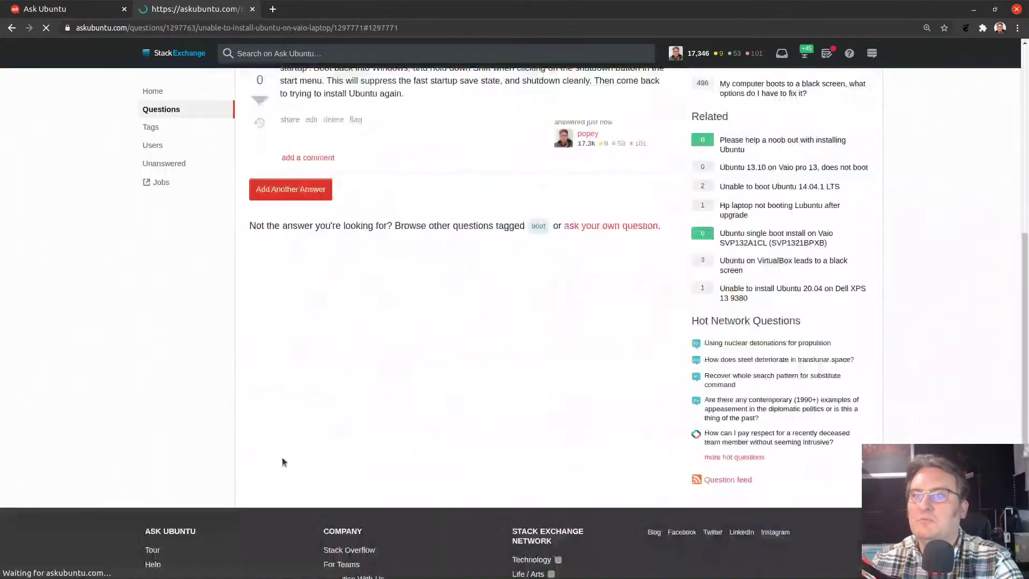
scroll(222, 409, "up", 6)
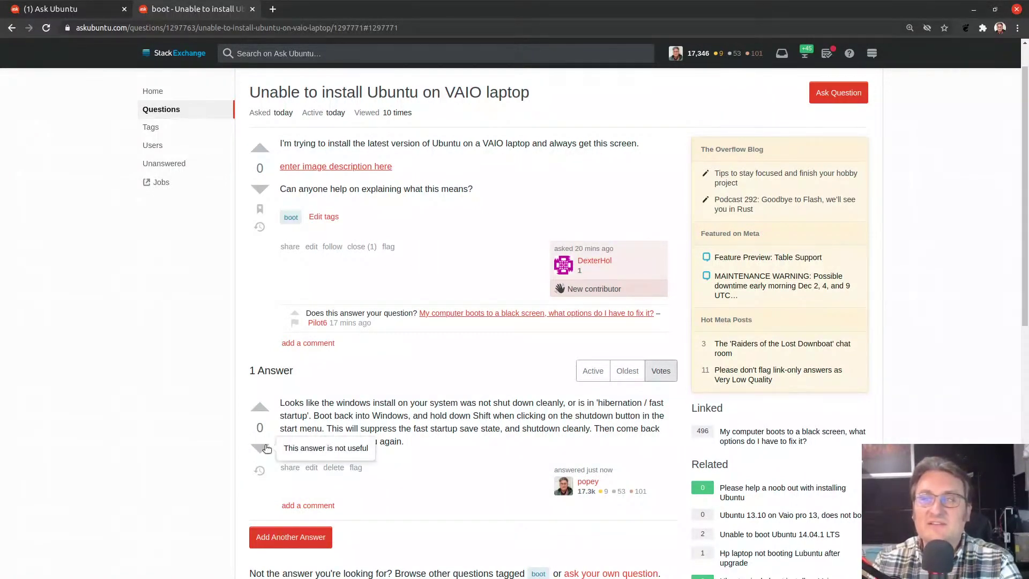
scroll(172, 399, "up", 1)
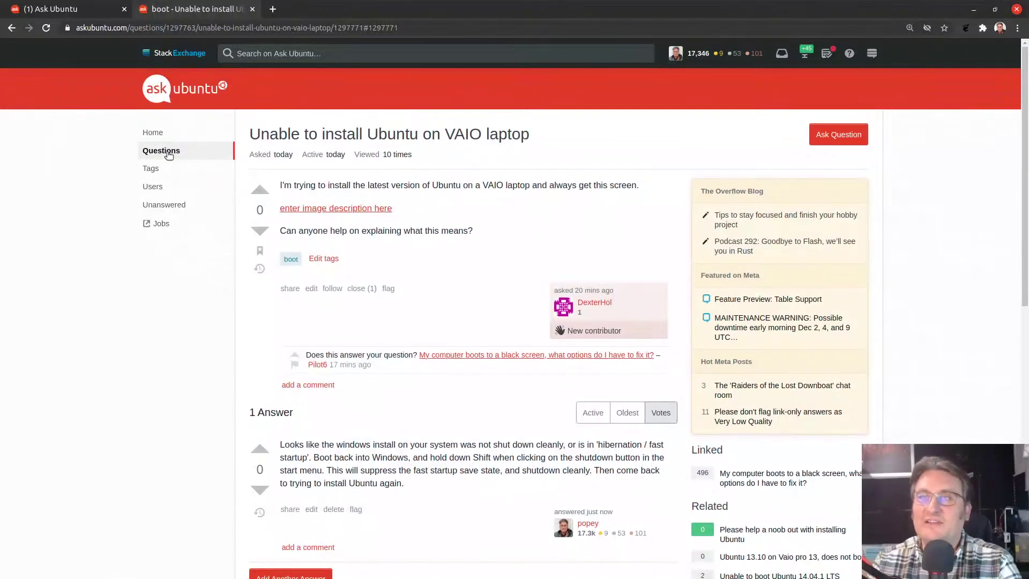
- Go to the site's home page and read the question "How to use Libertine?" with its answers, then return to the question list
left_click(149, 136)
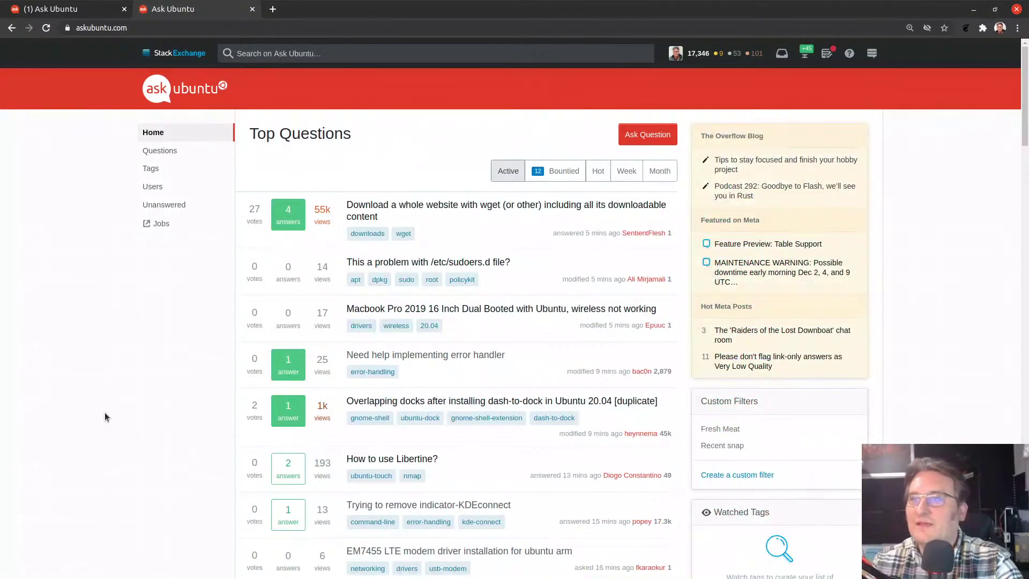
scroll(105, 413, "down", 1)
scroll(104, 413, "up", 1)
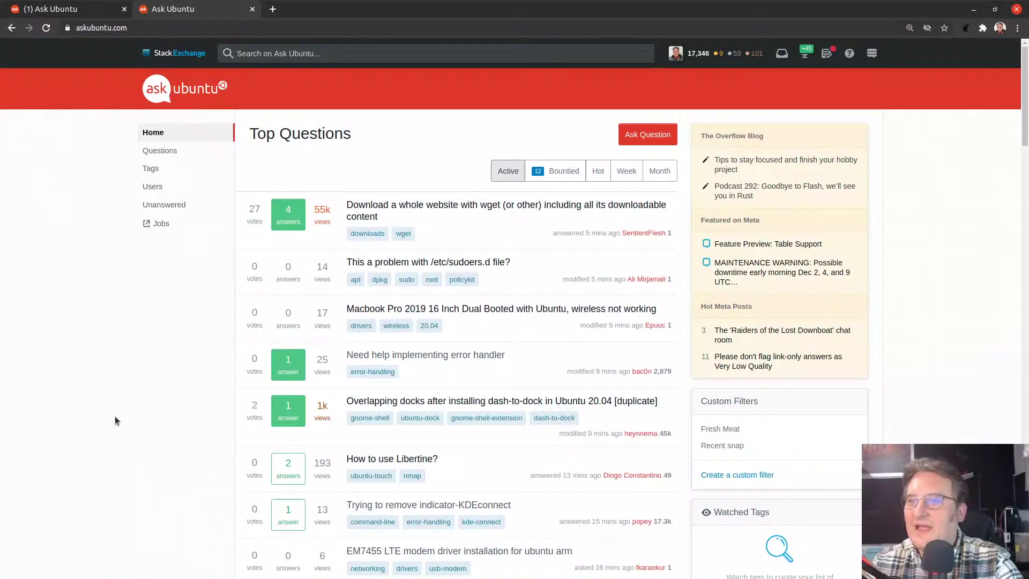
left_click(418, 459)
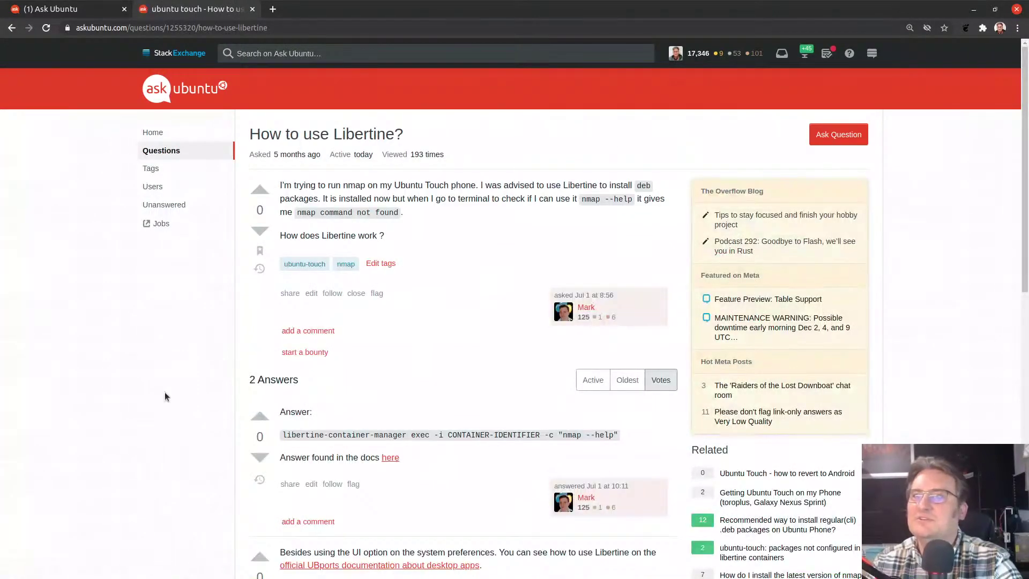
scroll(165, 407, "down", 3)
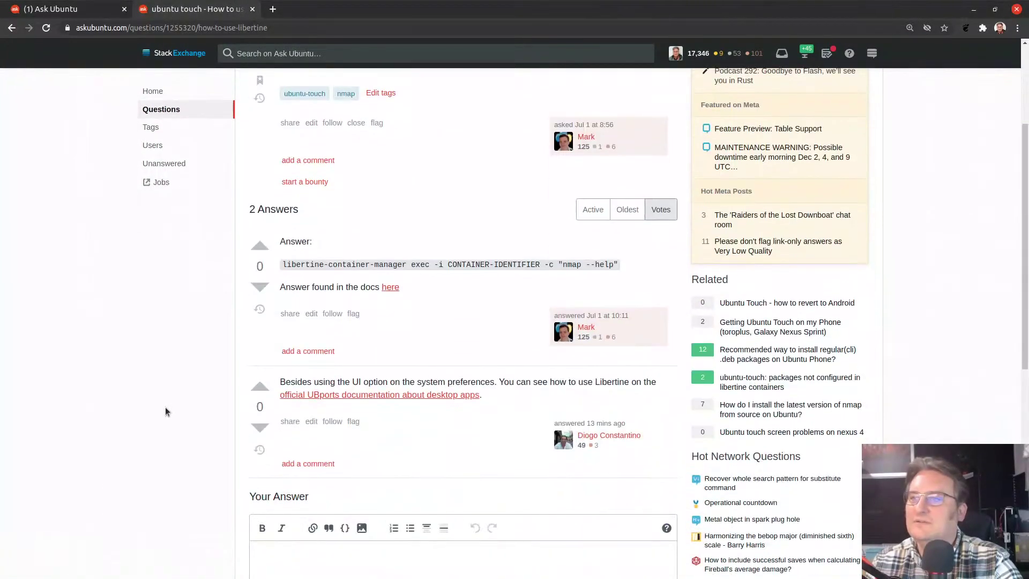
scroll(165, 407, "up", 2)
scroll(165, 411, "up", 1)
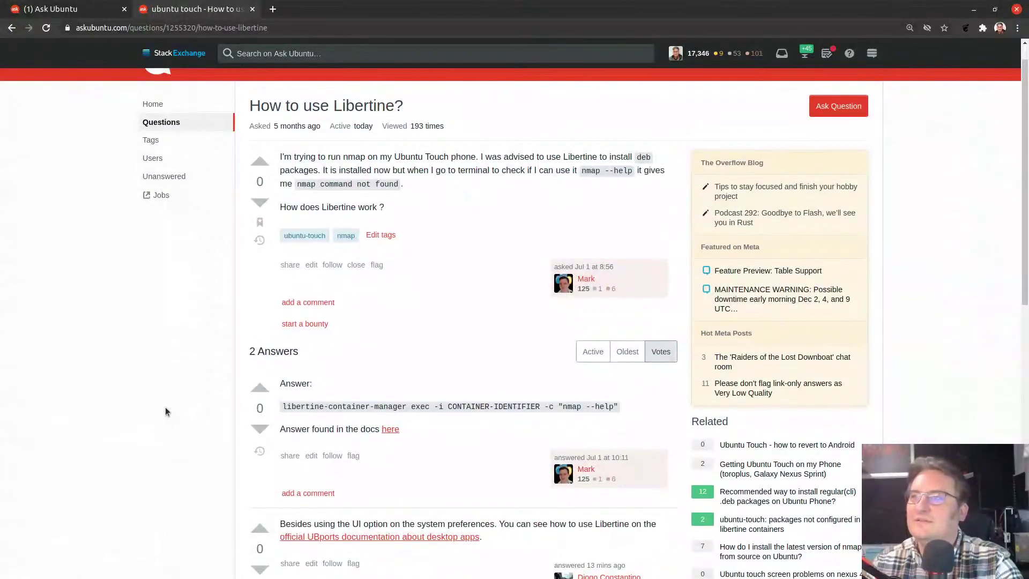
scroll(165, 411, "down", 1)
scroll(196, 369, "up", 1)
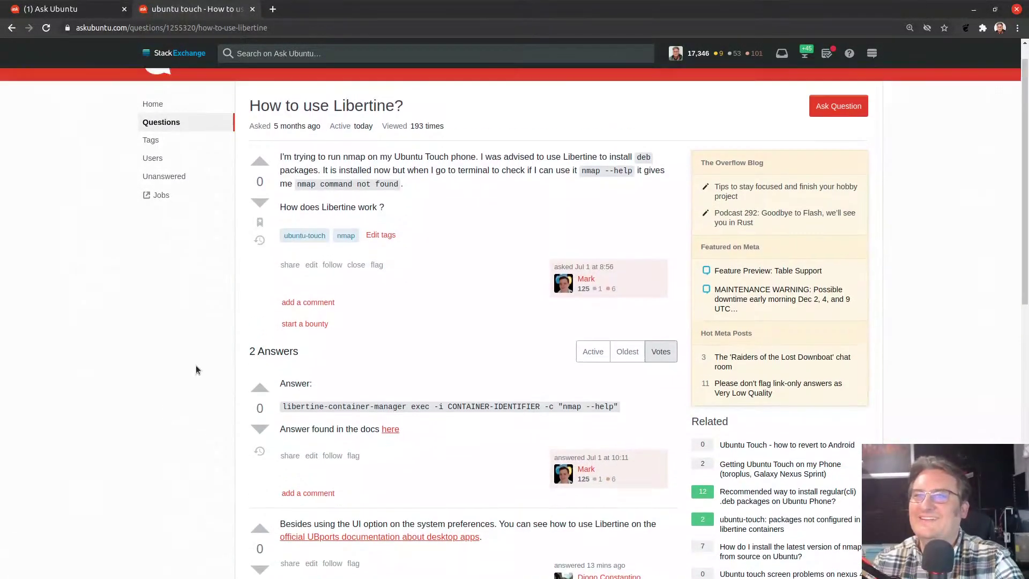
scroll(196, 370, "up", 1)
key("alt+Left")
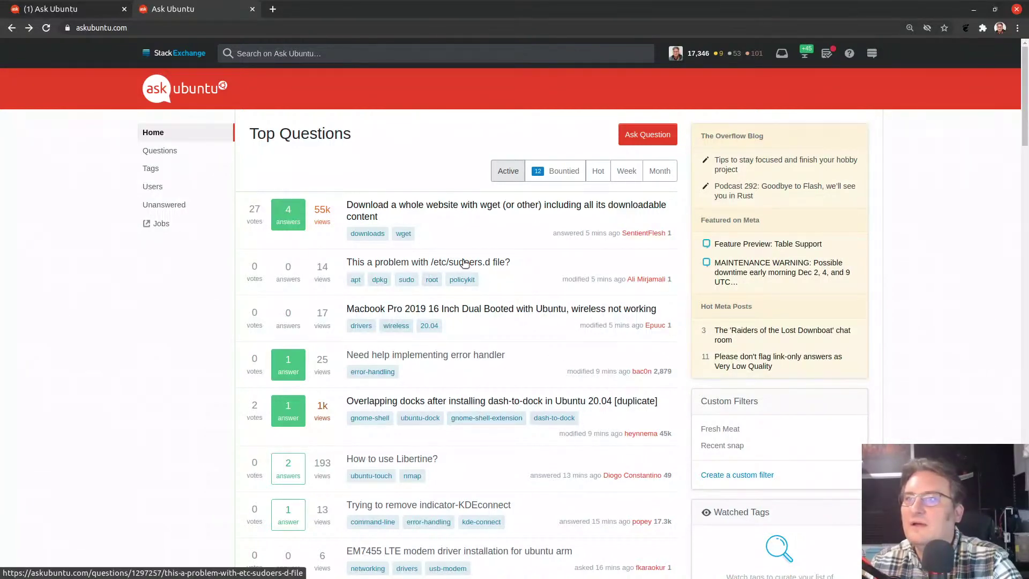
- Open the question "This a problem with /etc/sudoers.d file?" and examine its apt-get command line, comments and answer
left_click(386, 263)
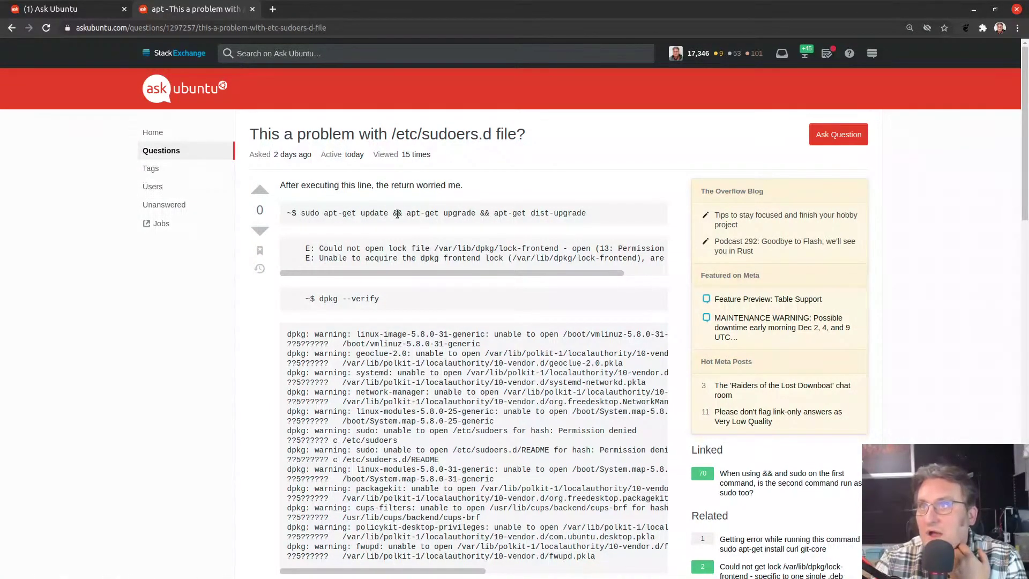
left_click_drag(405, 213, 423, 213)
left_click(496, 211)
left_click_drag(495, 211, 512, 212)
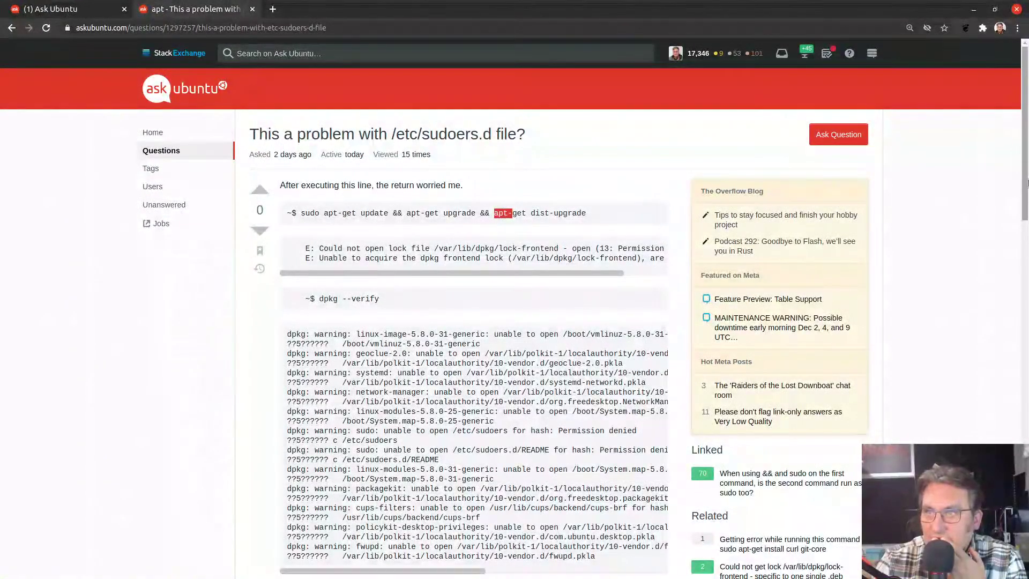
scroll(1026, 214, "down", 3)
left_click_drag(1026, 218, 1026, 325)
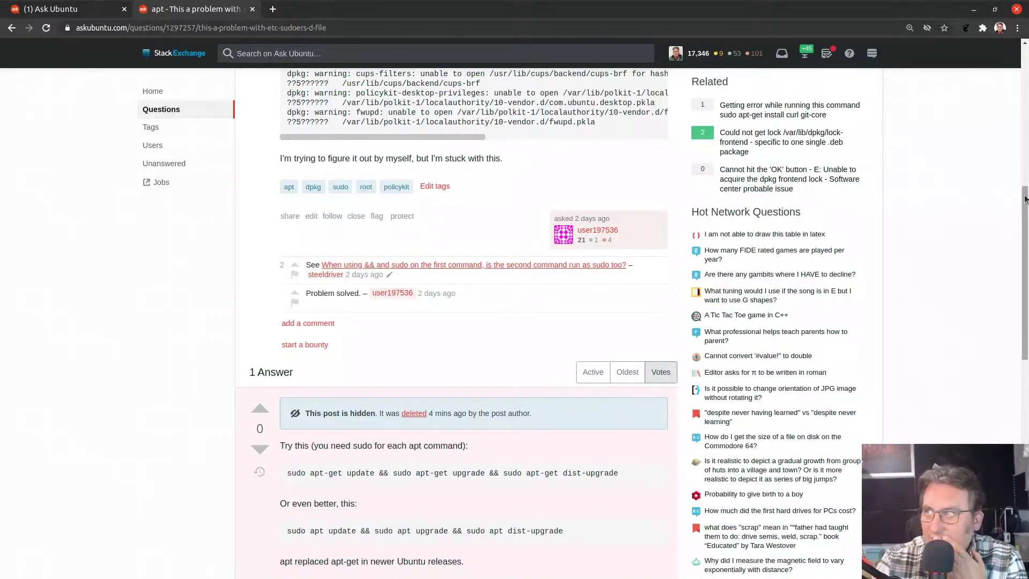
- Read the hidden answer, then check the linked question about && and sudo and close it again
left_click_drag(1026, 211, 1026, 265)
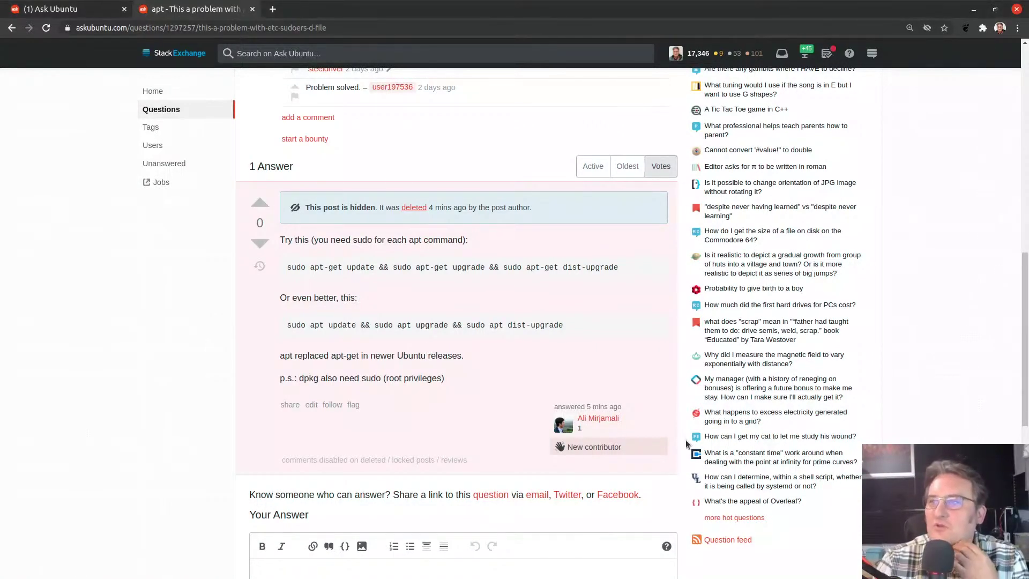
scroll(1017, 321, "up", 5)
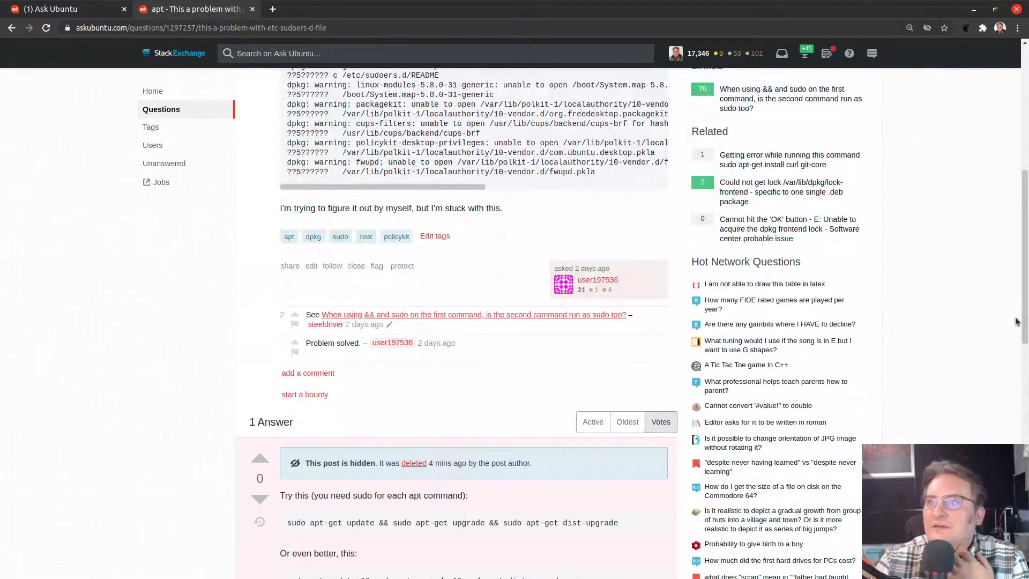
middle_click(489, 314)
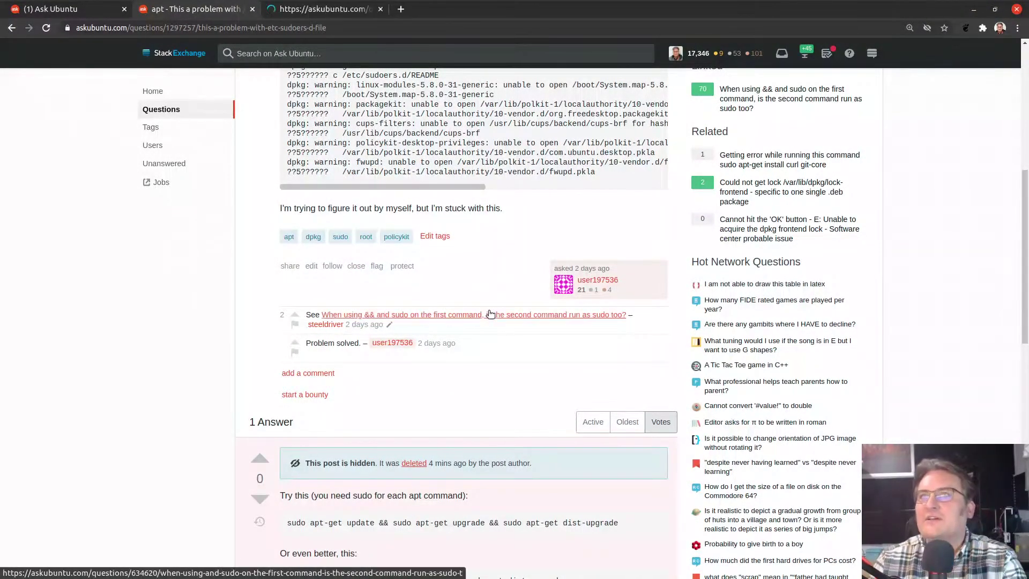
key("ctrl+Tab")
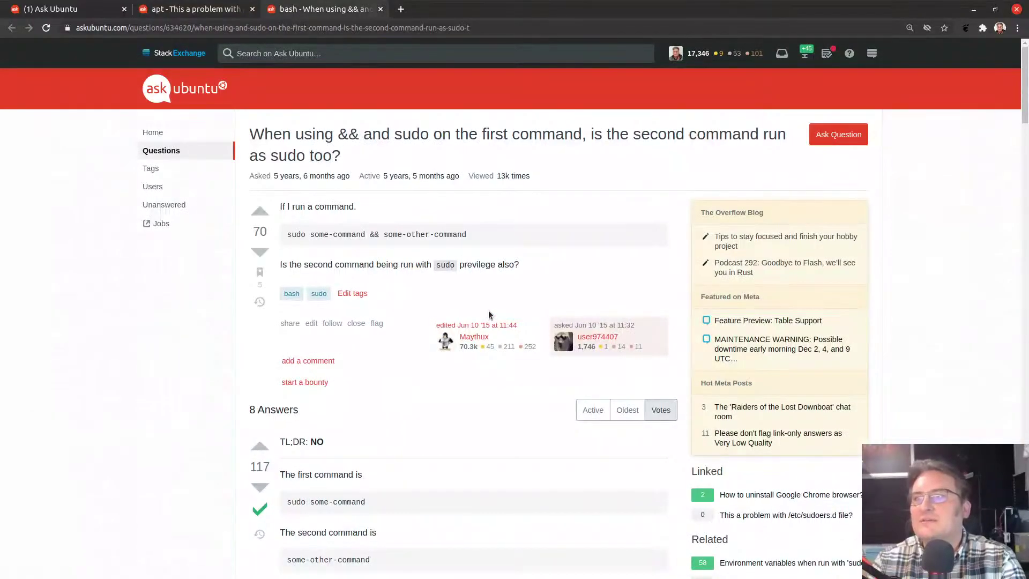
key("ctrl+w")
scroll(141, 460, "up", 7)
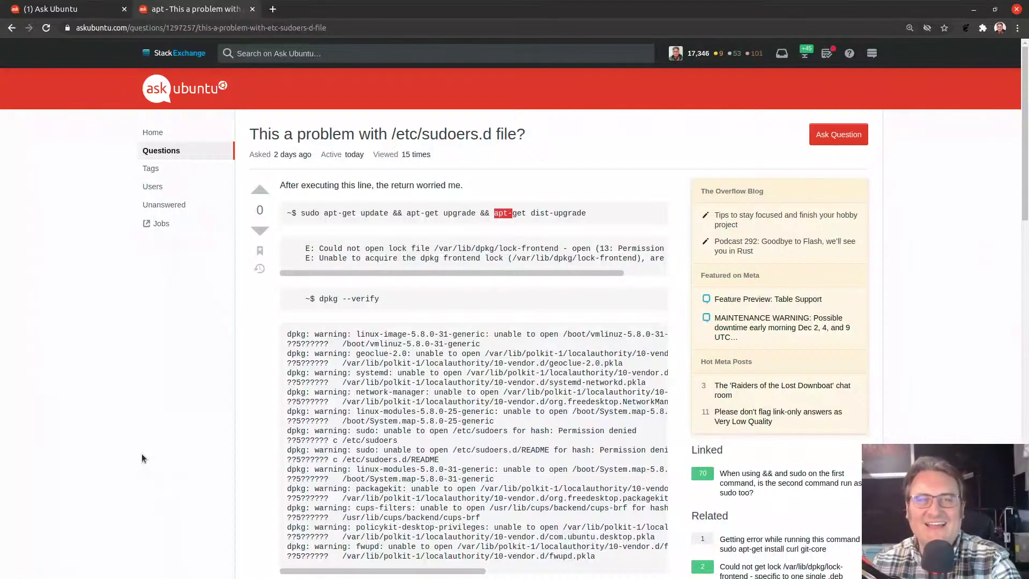
- Go to the home page, apply the Fresh Meat custom filter and look through the unanswered questions for one to help with
left_click(174, 88)
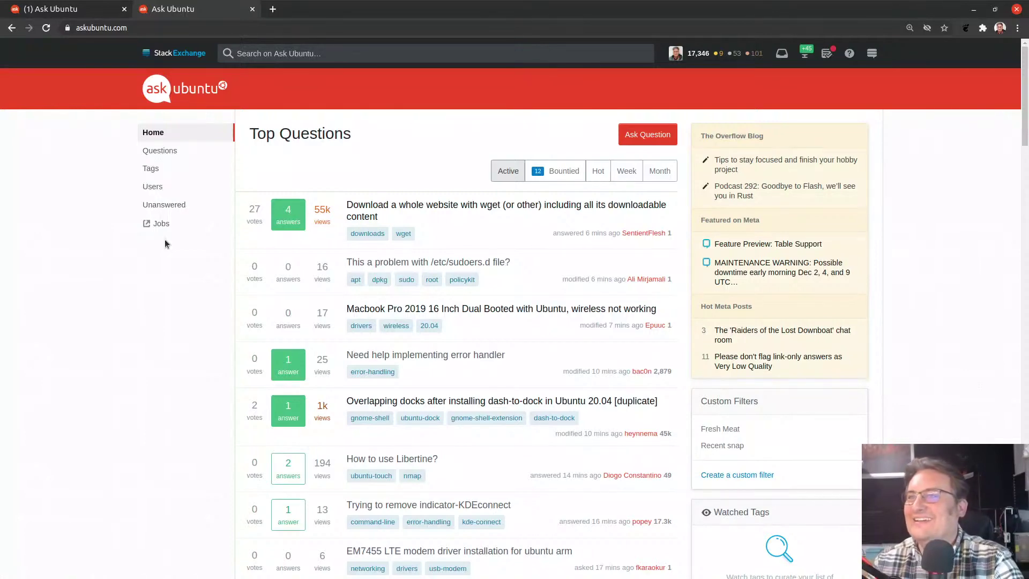
left_click(703, 430)
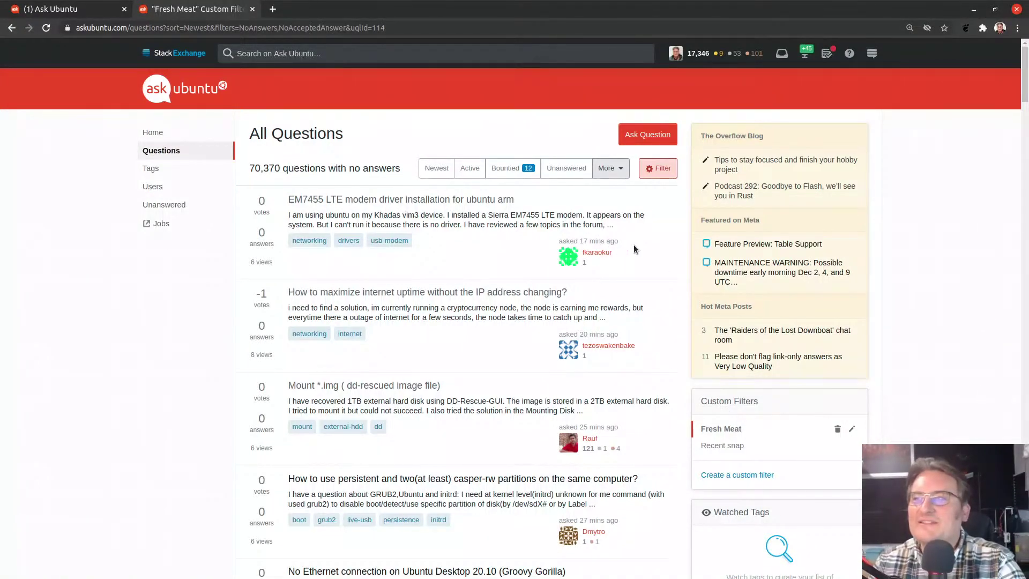
scroll(638, 438, "down", 5)
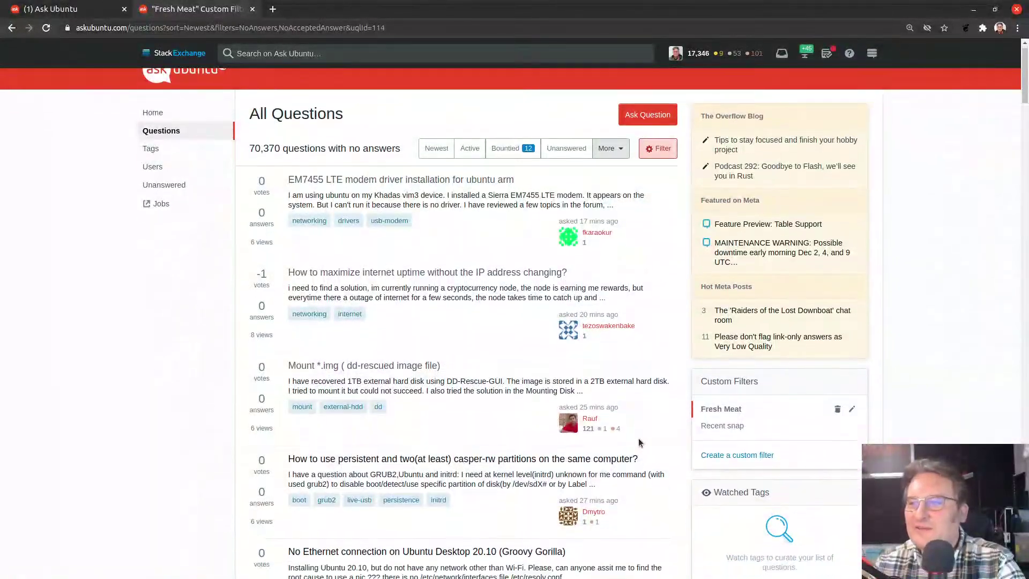
scroll(638, 440, "down", 10)
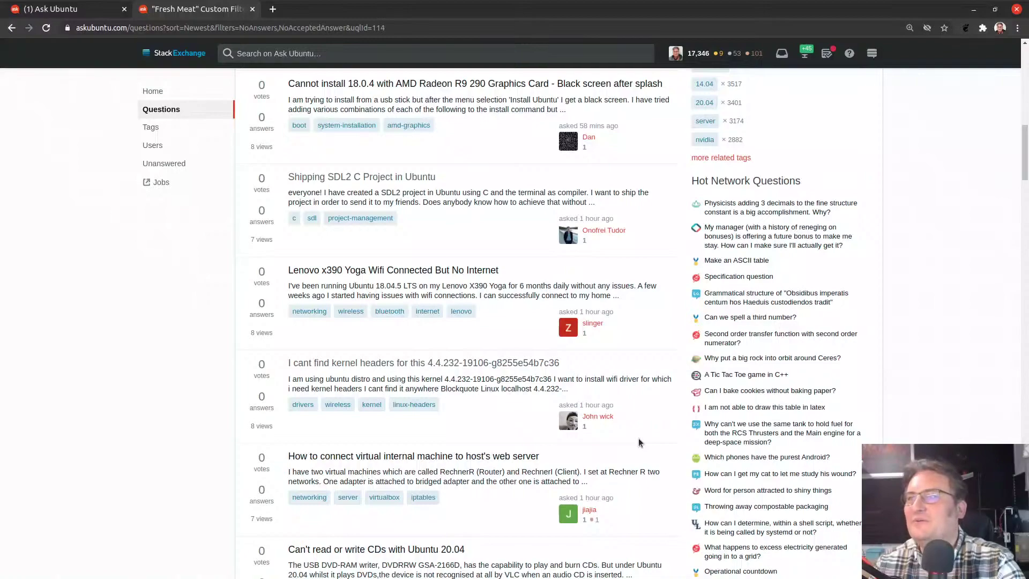
scroll(638, 438, "down", 5)
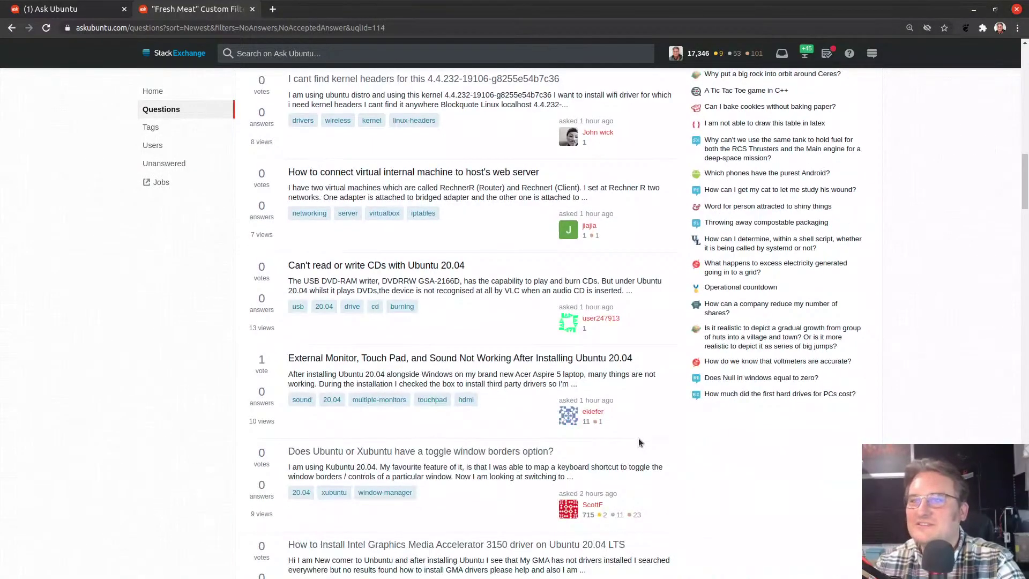
scroll(639, 443, "down", 10)
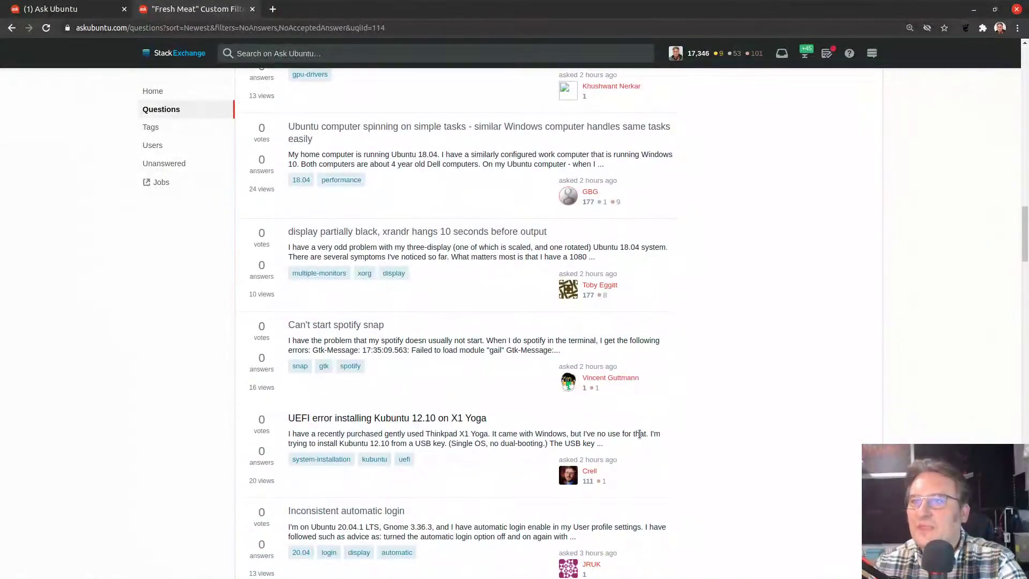
scroll(640, 435, "down", 13)
scroll(650, 426, "down", 7)
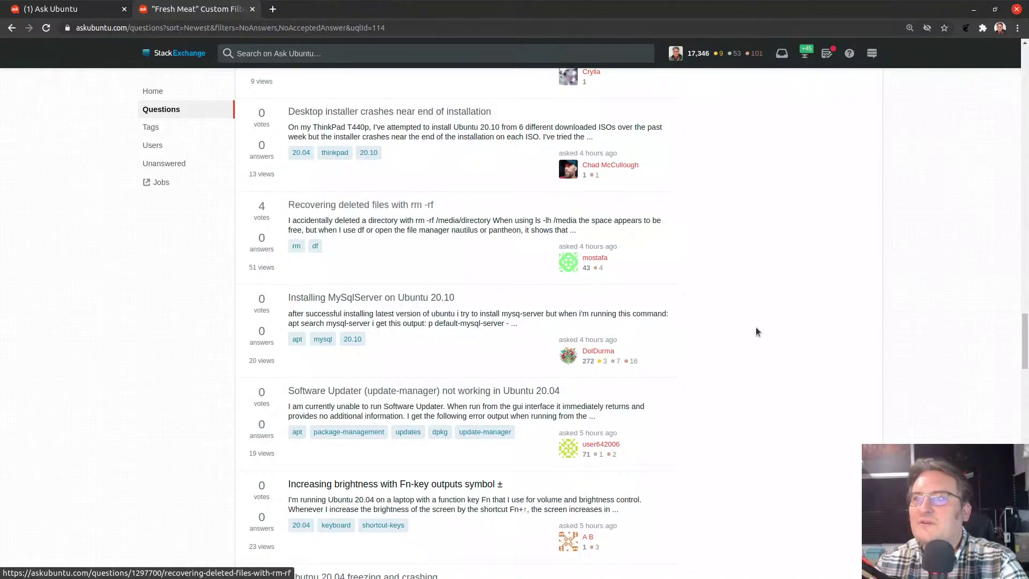
scroll(757, 383, "down", 3)
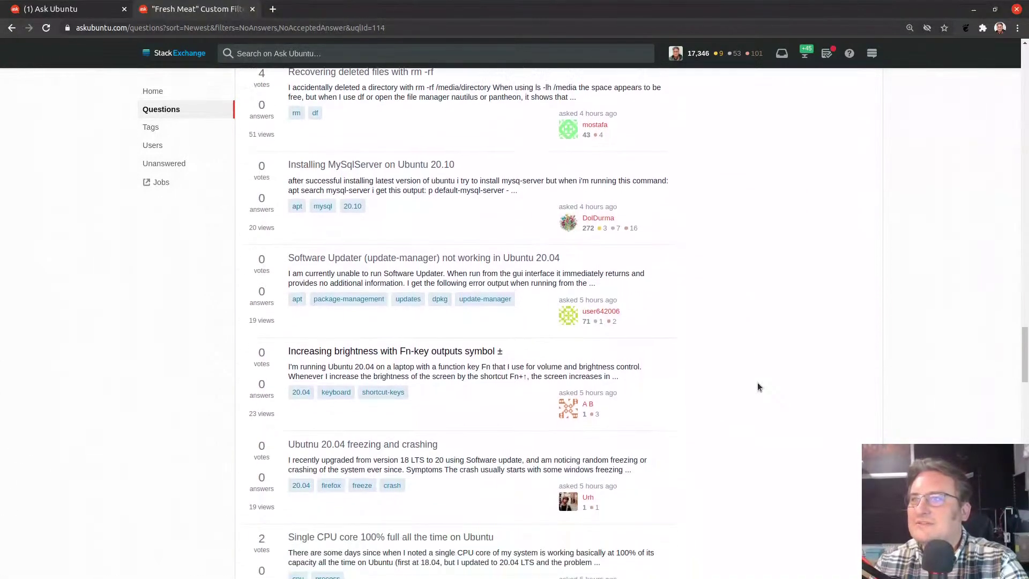
scroll(757, 383, "up", 2)
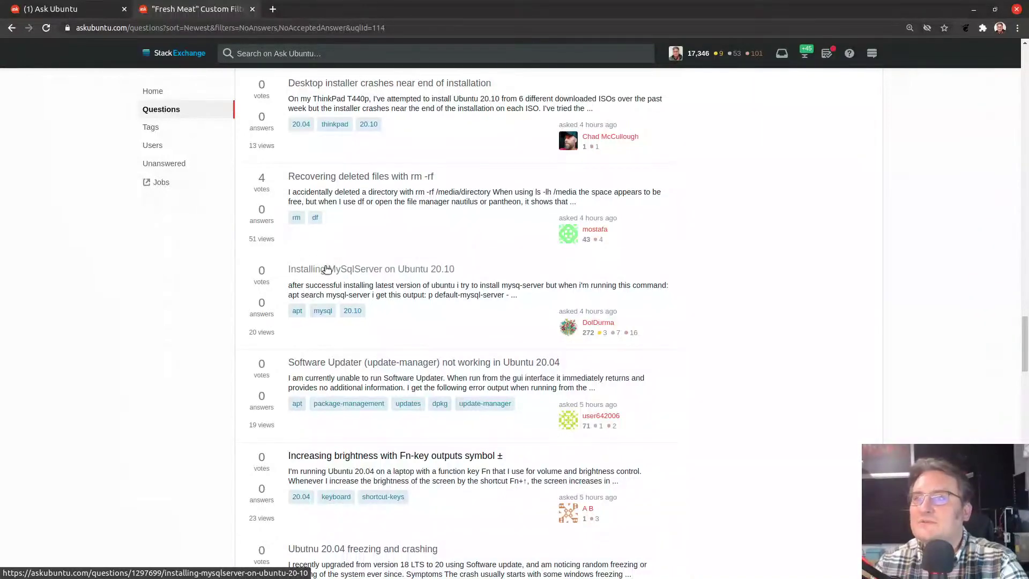
- Open the question "Installing MySqlServer on Ubuntu 20.10" separately and read its commands, error output and comments
middle_click(359, 269)
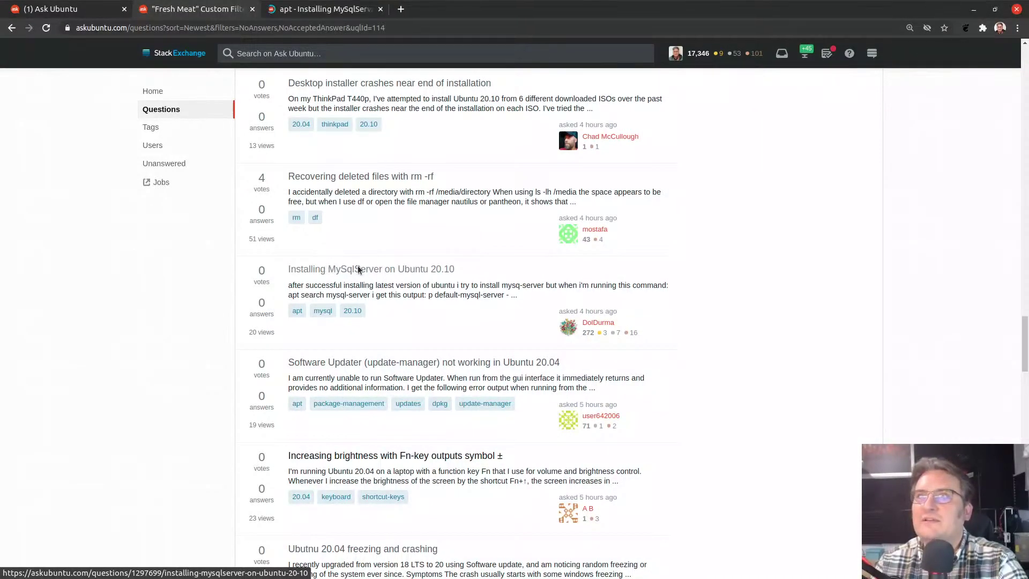
key("ctrl+Tab")
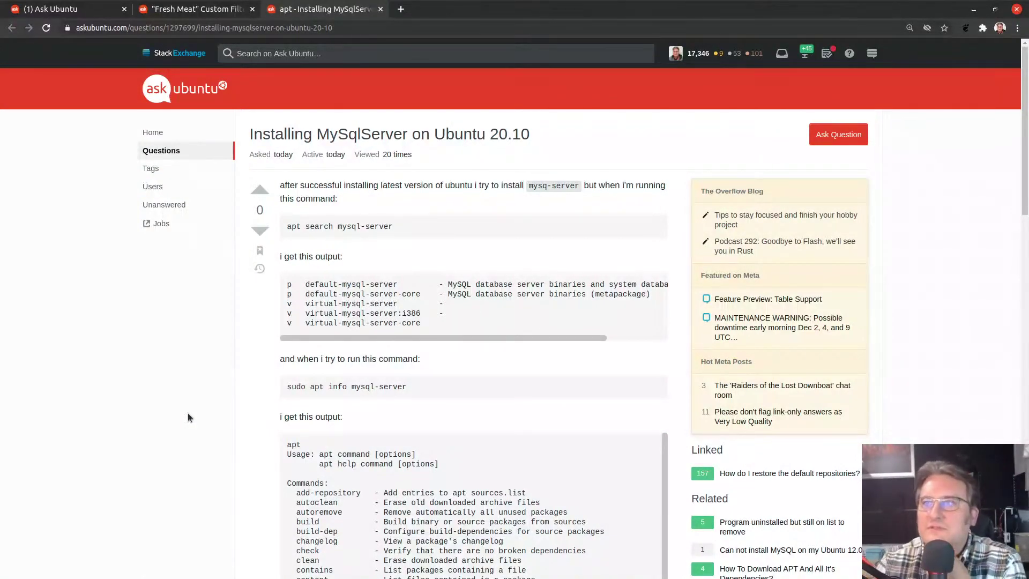
scroll(187, 411, "down", 6)
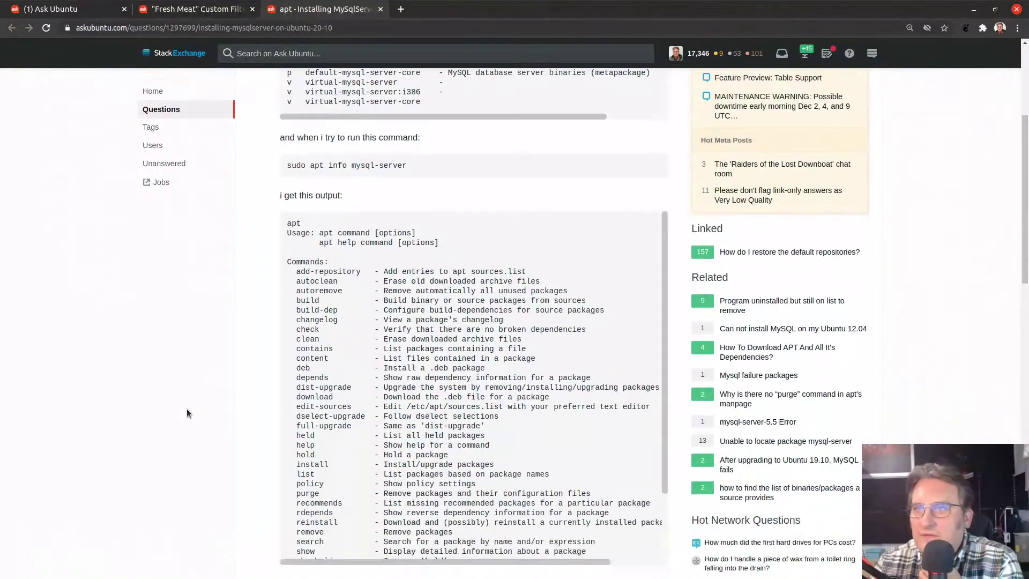
scroll(187, 413, "up", 3)
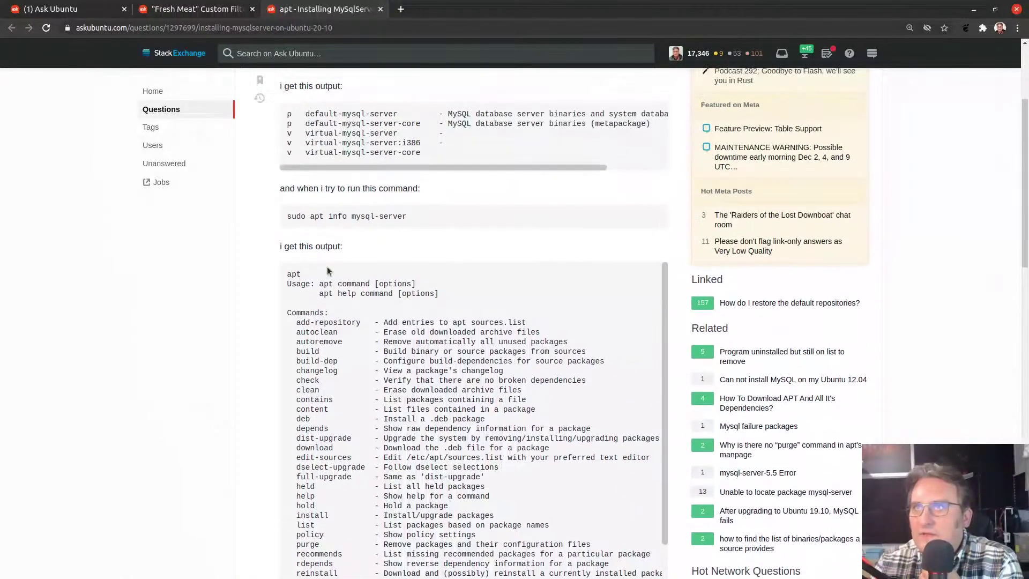
scroll(188, 396, "down", 6)
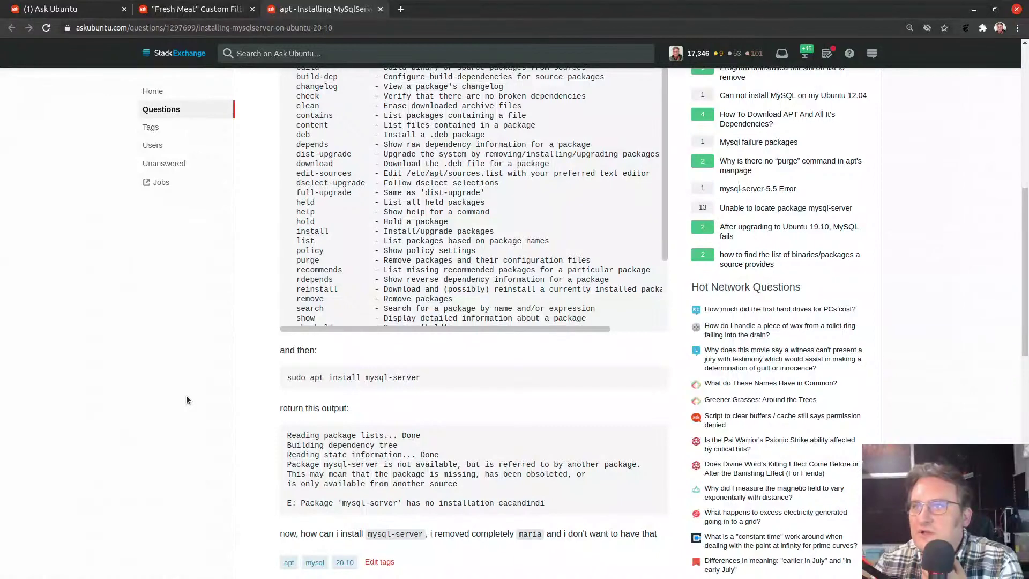
scroll(186, 399, "down", 5)
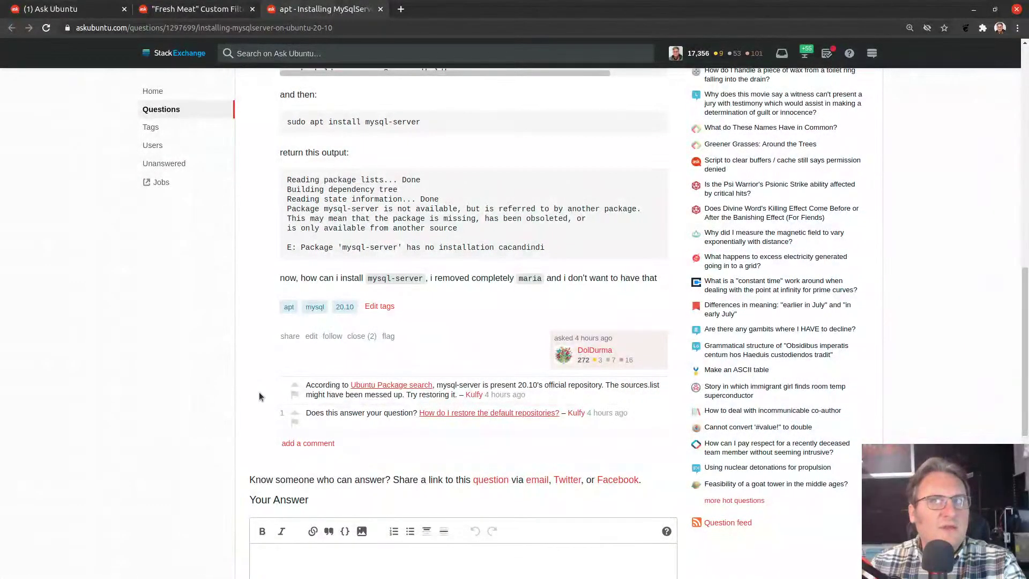
- Open a terminal window, enlarge its text three levels and place it over the question page
key("ctrl+alt+t")
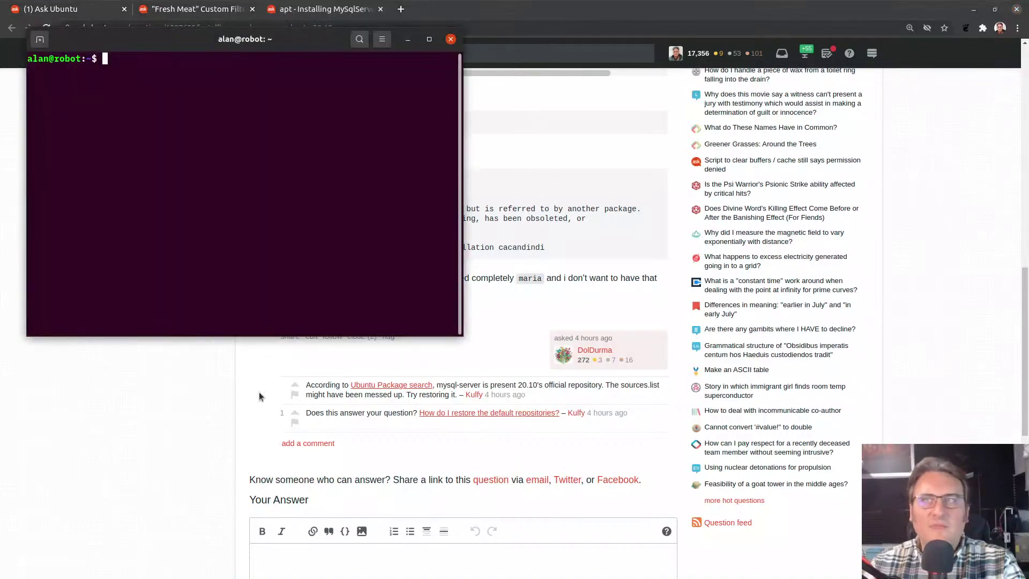
left_click_drag(227, 33, 303, 184)
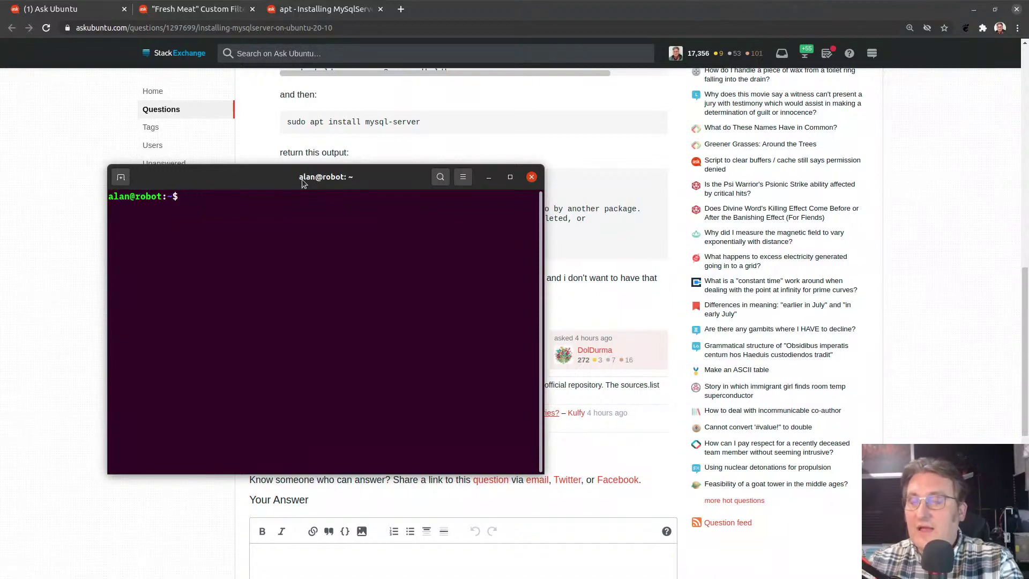
left_click_drag(208, 184, 640, 287)
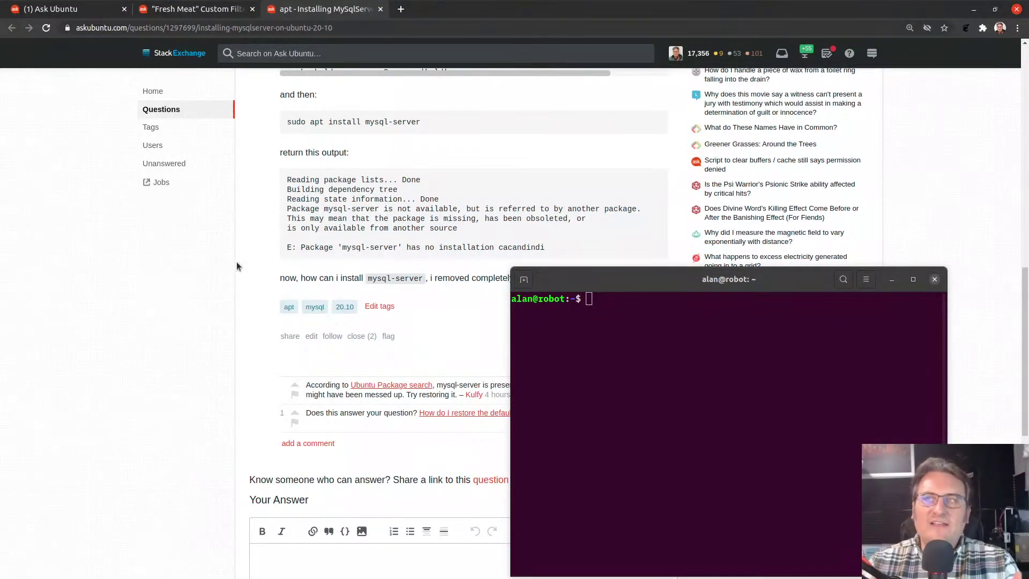
left_click_drag(649, 272, 327, 123)
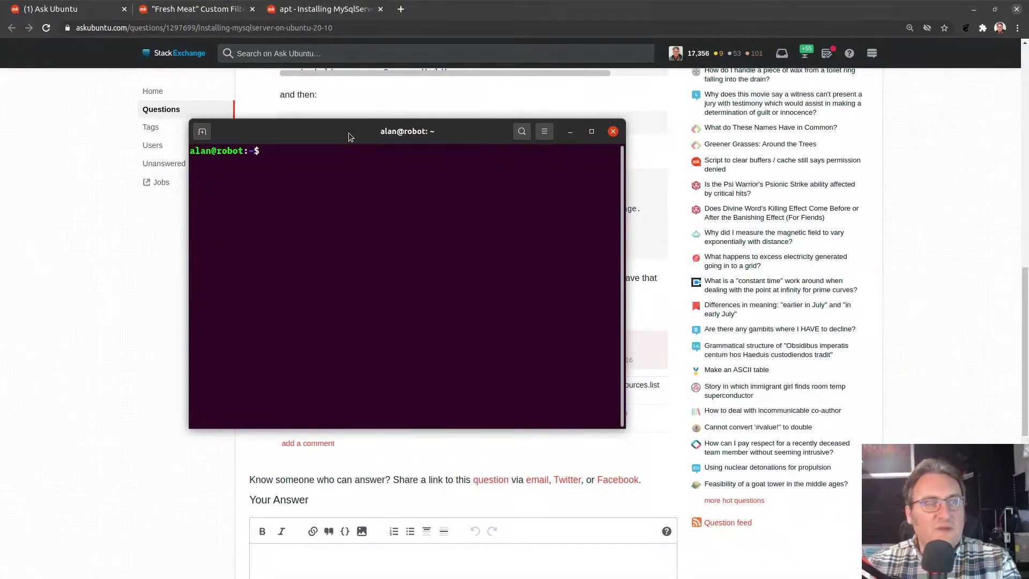
key("ctrl+plus")
key("ctrl+plus")
key("ctrl+plus")
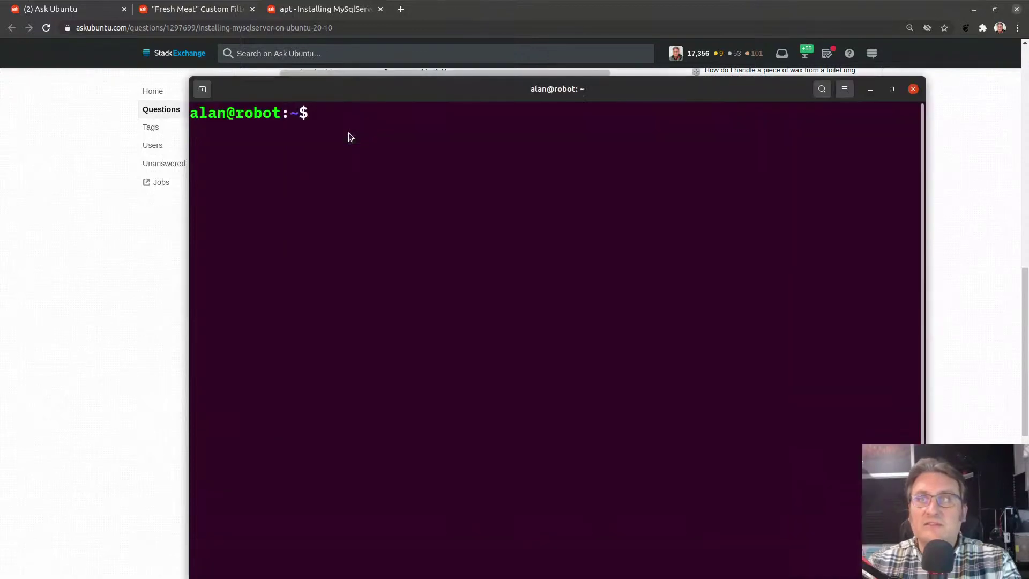
left_click_drag(362, 87, 297, 64)
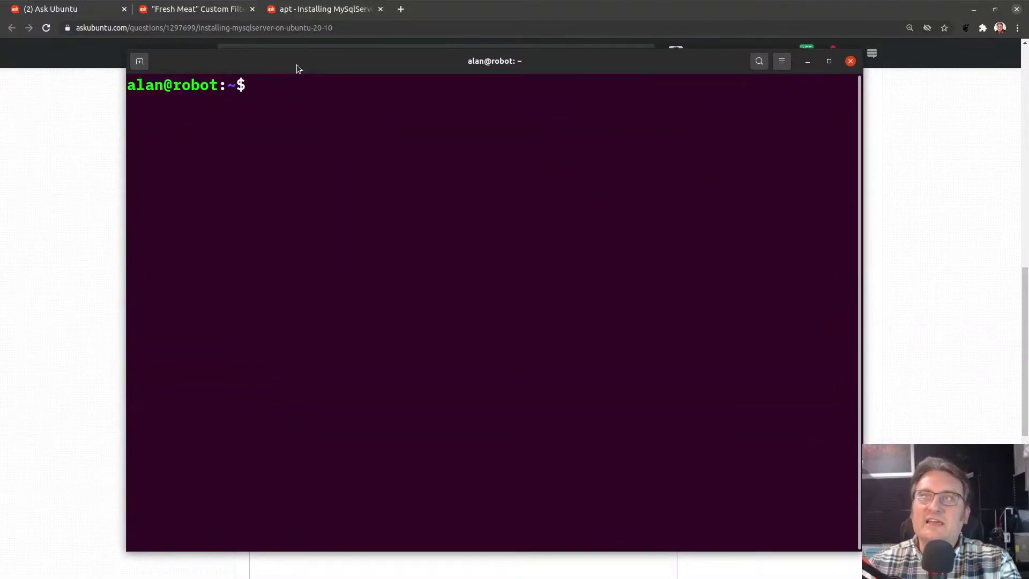
- Try to create an Ubuntu 20.10 container by running "lxc create ubuntu:20.10 groovy"
type("lx")
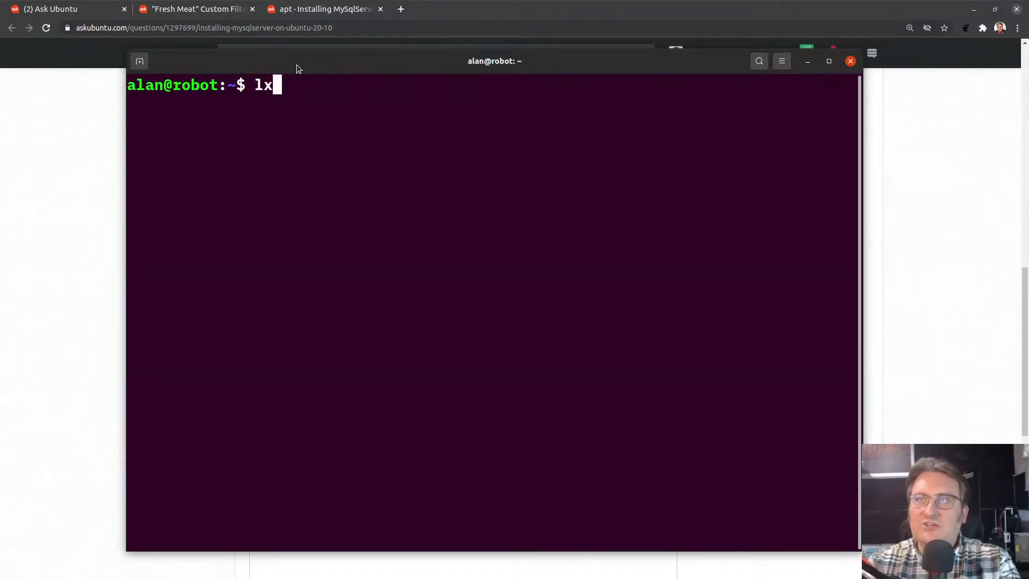
type("c create ")
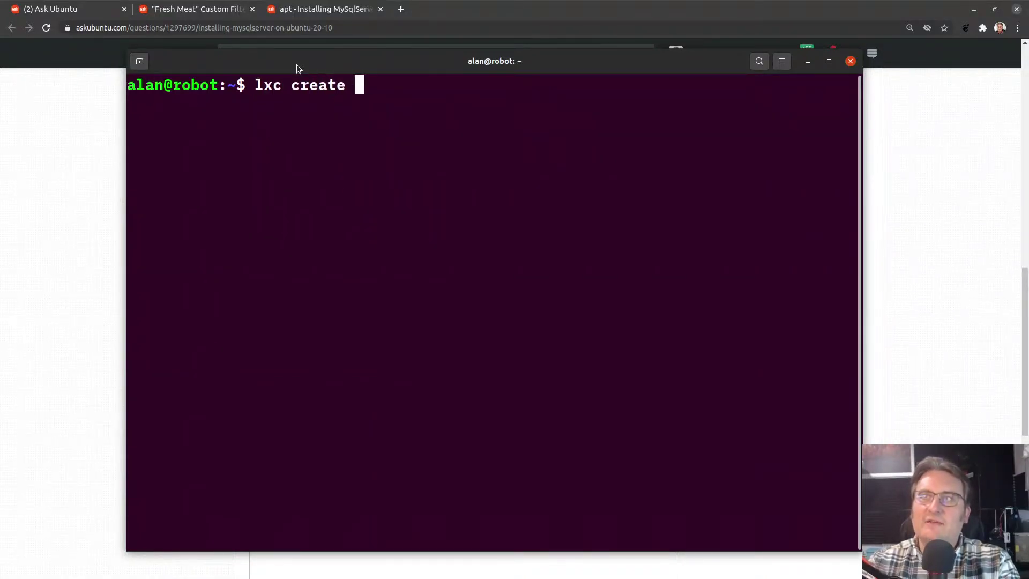
type("ubuntu:20.")
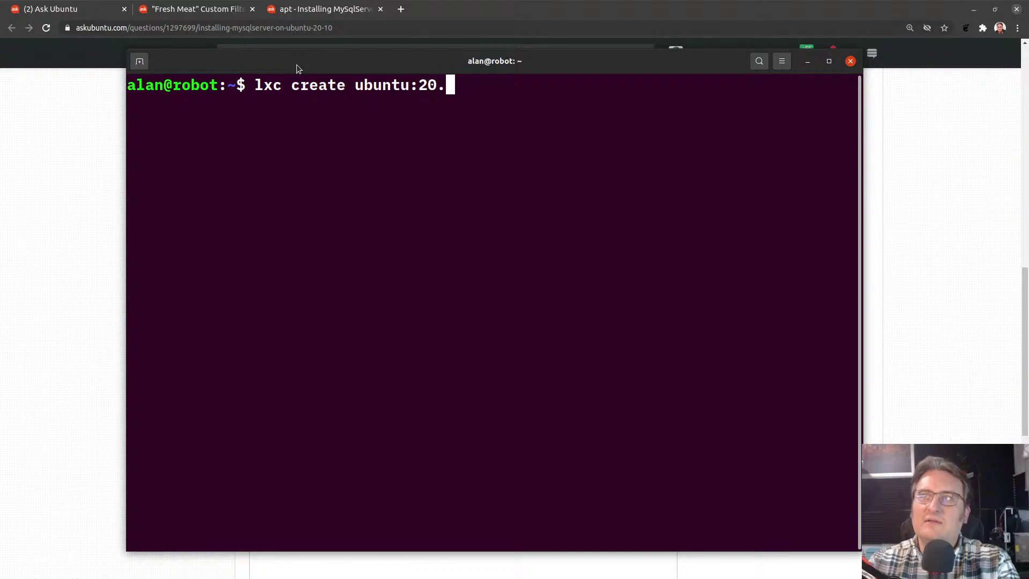
type("10 groovy")
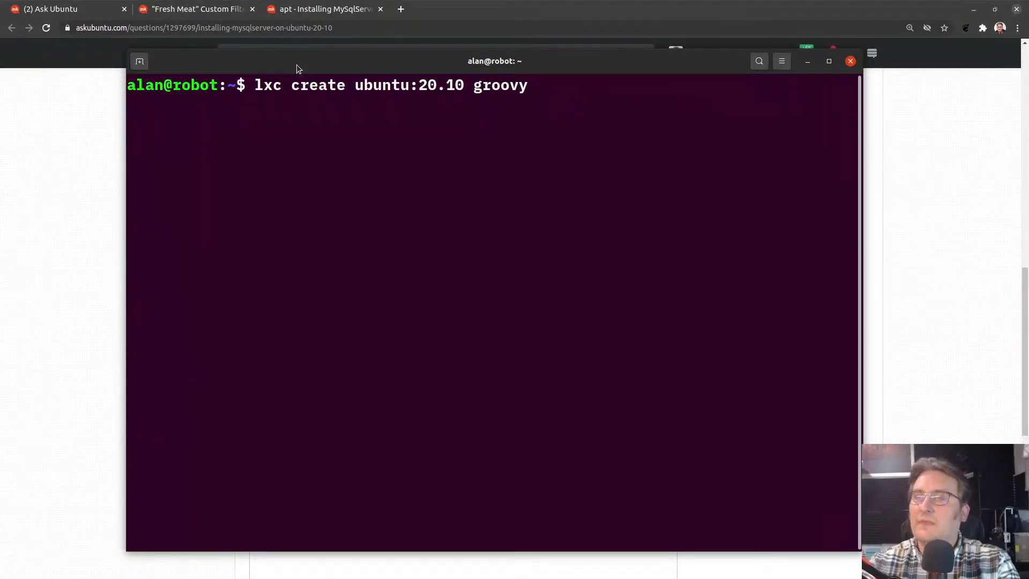
key("Return")
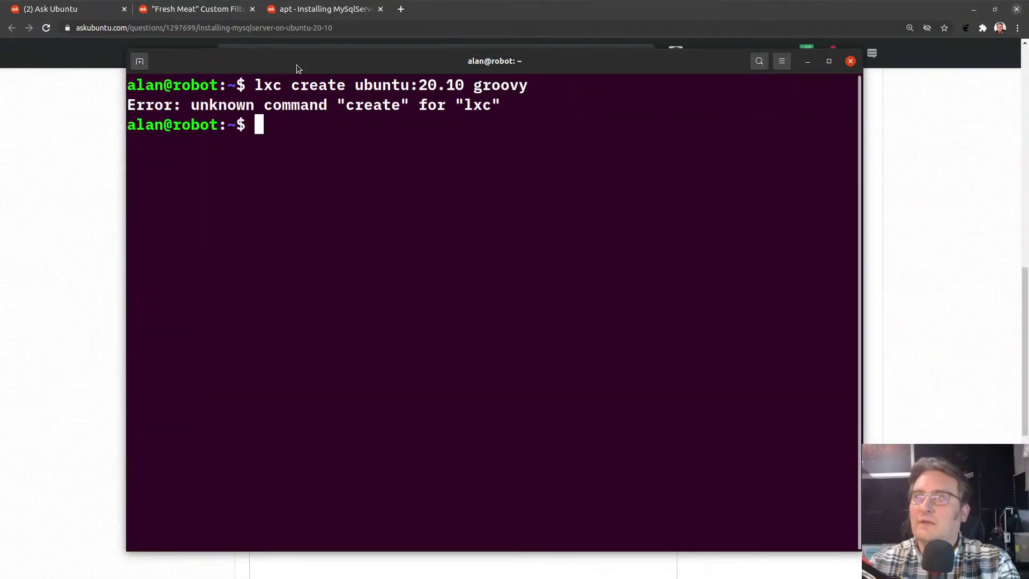
- Rerun the container command with launch as the subcommand: "lxc launch ubuntu:20.10 groovy"
key("Up")
key("Home")
key("ctrl+Right")
key("ctrl+Right")
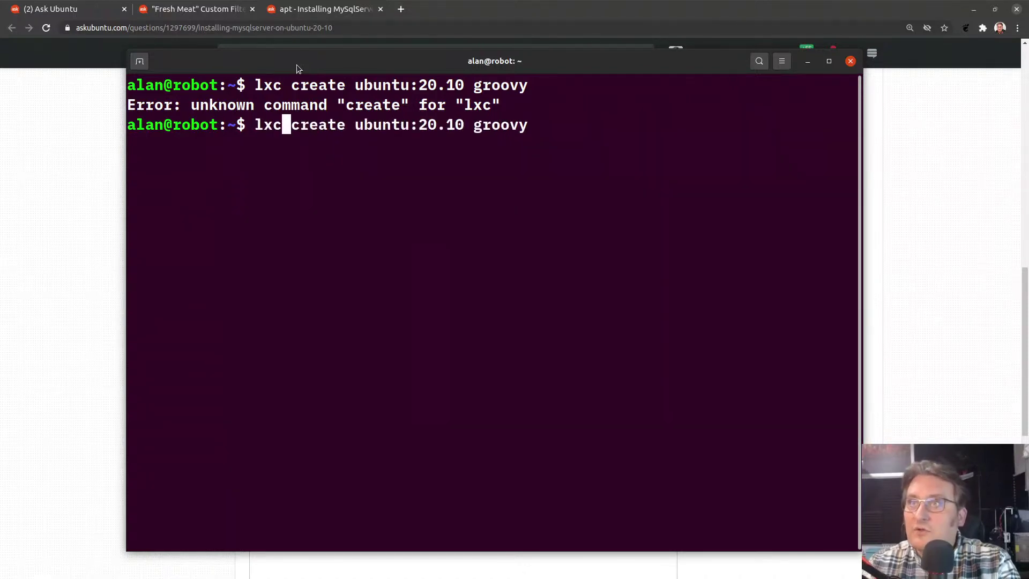
key("BackSpace")
key("BackSpace")
key("BackSpace")
key("BackSpace")
key("BackSpace")
key("BackSpace")
type("launch")
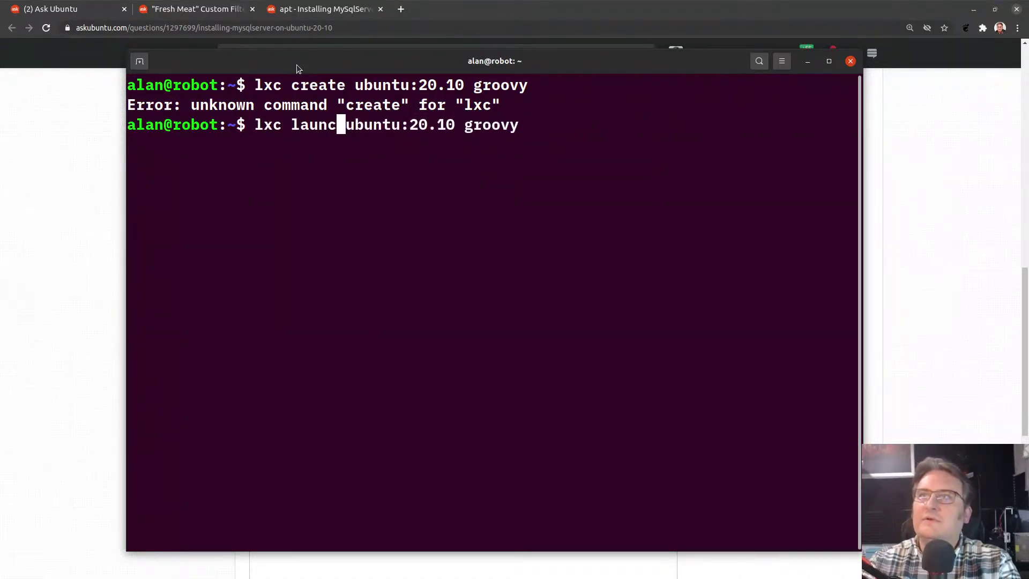
key("Return")
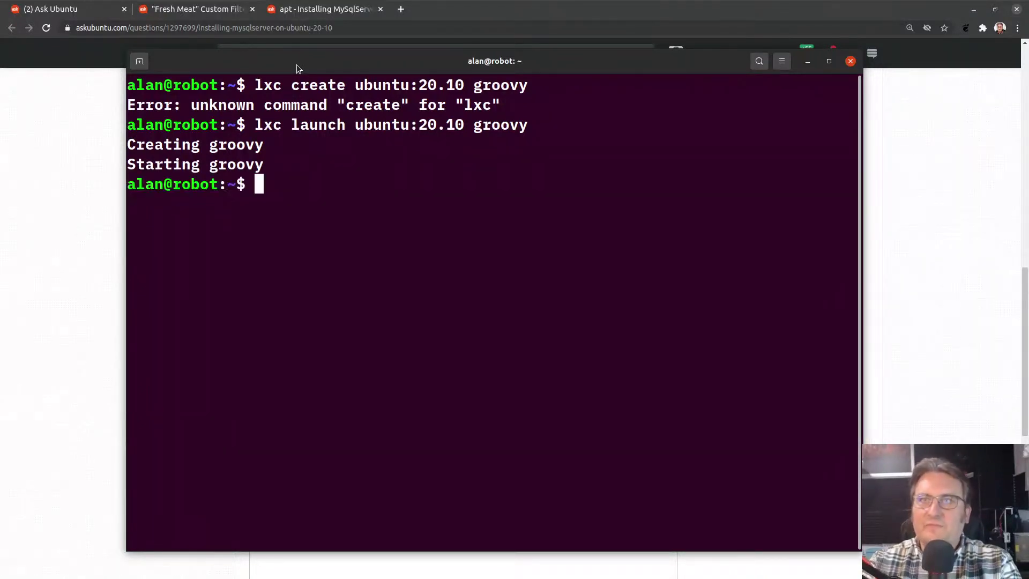
- Open a shell in the groovy container with "lxc shell groovy" and check its Ubuntu release using "lsb_release -a"
type("lxc ")
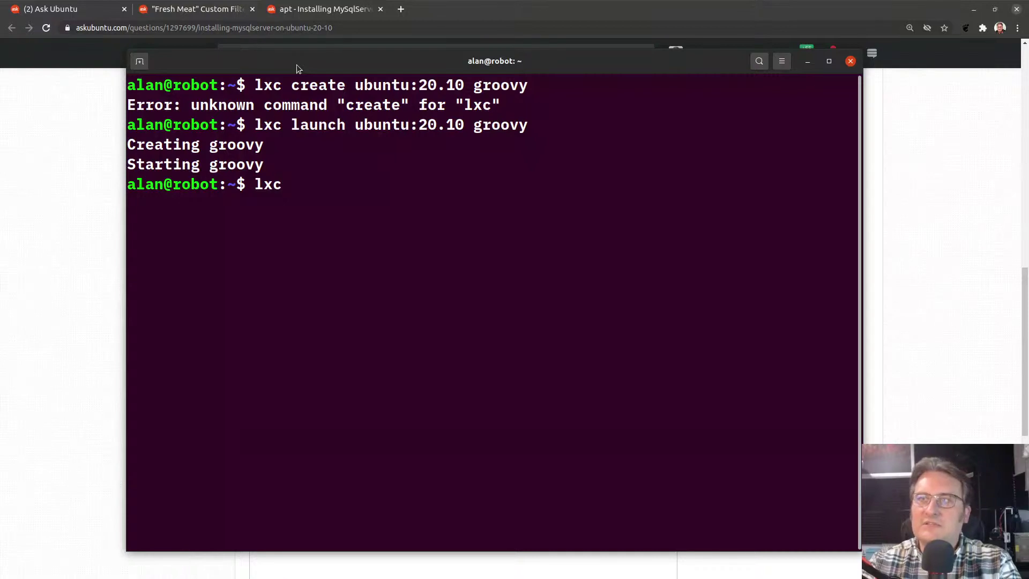
type("shell groovy")
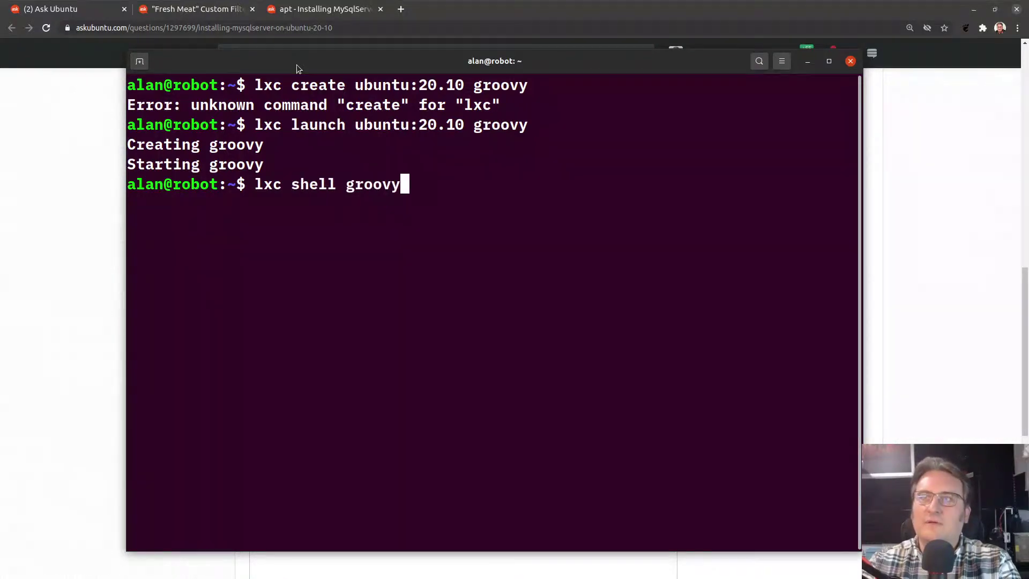
key("Return")
type("l")
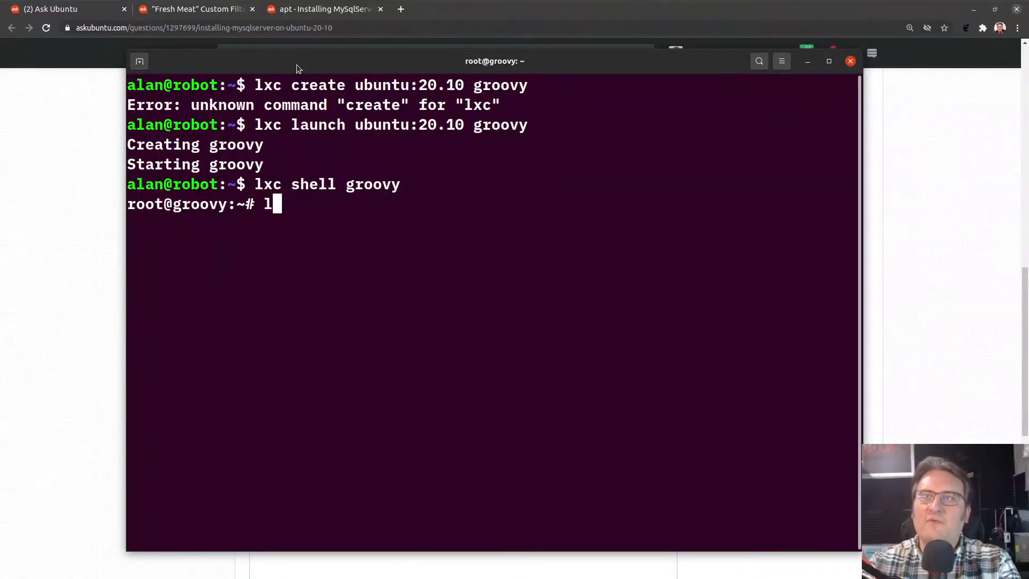
type("sb_release -a")
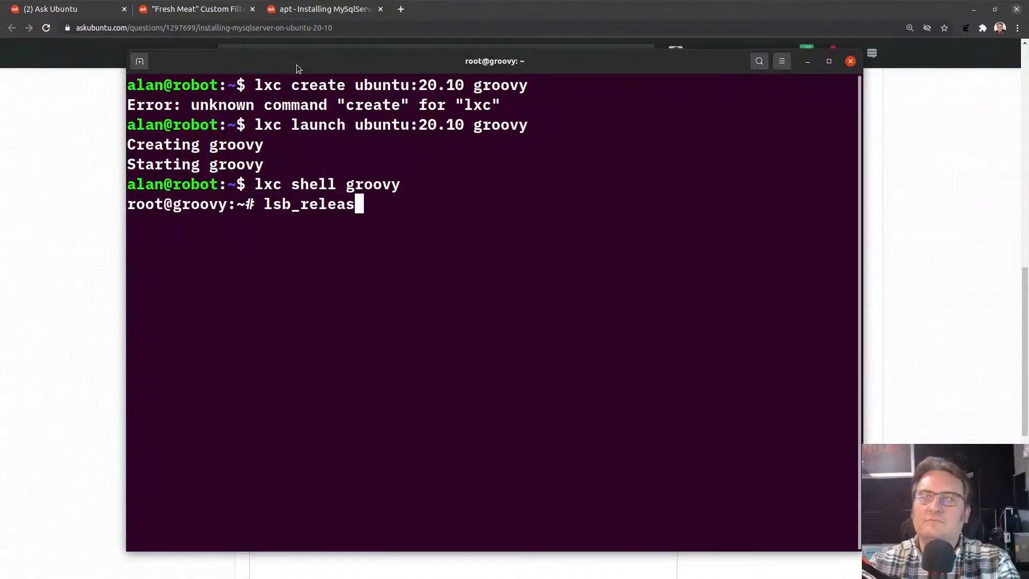
key("Return")
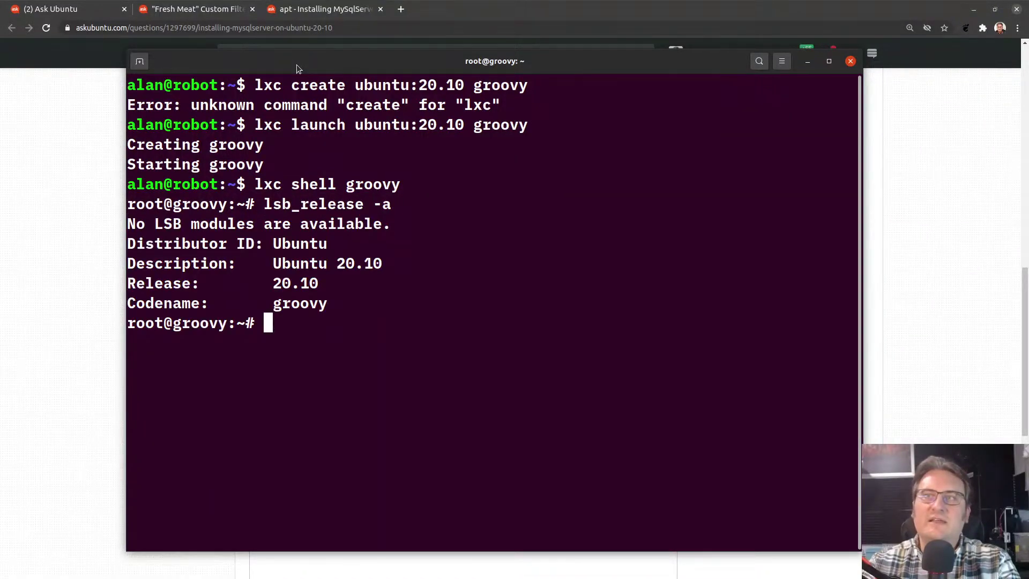
- Refresh the container's package lists with "apt update" and shift the terminal window slightly over the question page
type("su")
key("BackSpace")
key("BackSpace")
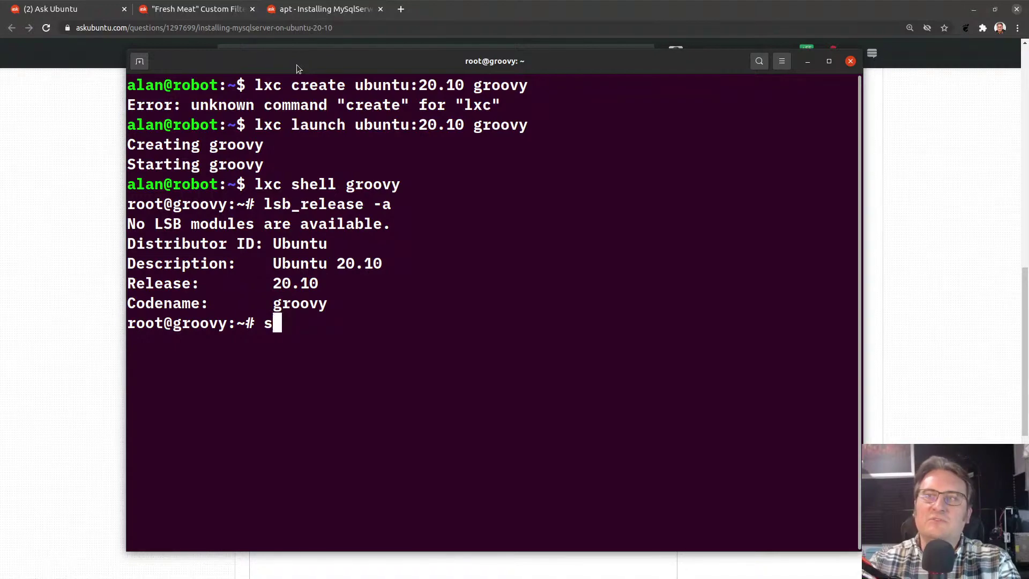
type("apt update")
key("Return")
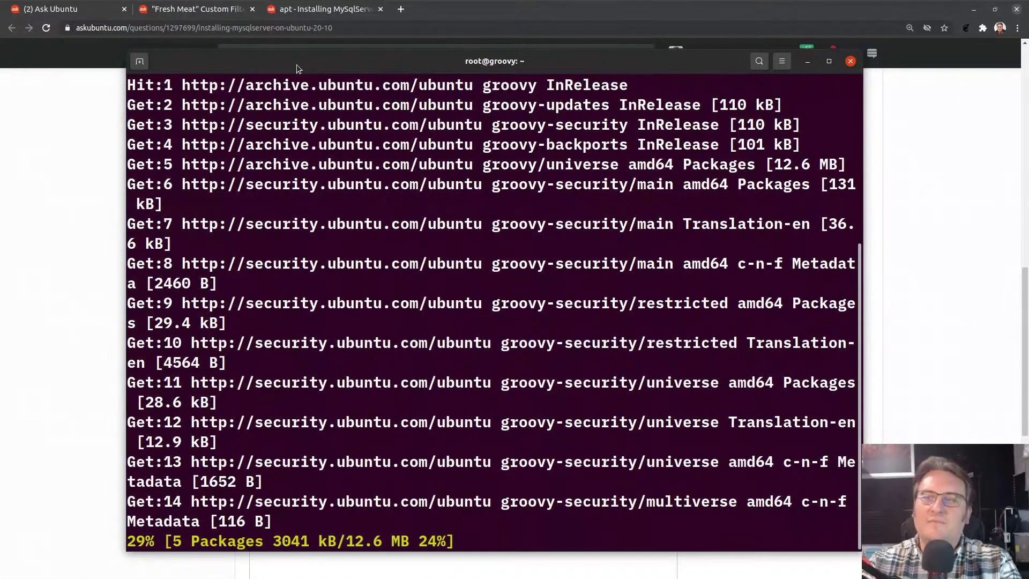
mouse_move(329, 56)
left_mouse_down()
mouse_move(441, 327)
mouse_move(453, 294)
mouse_move(342, 88)
mouse_move(341, 53)
left_mouse_up()
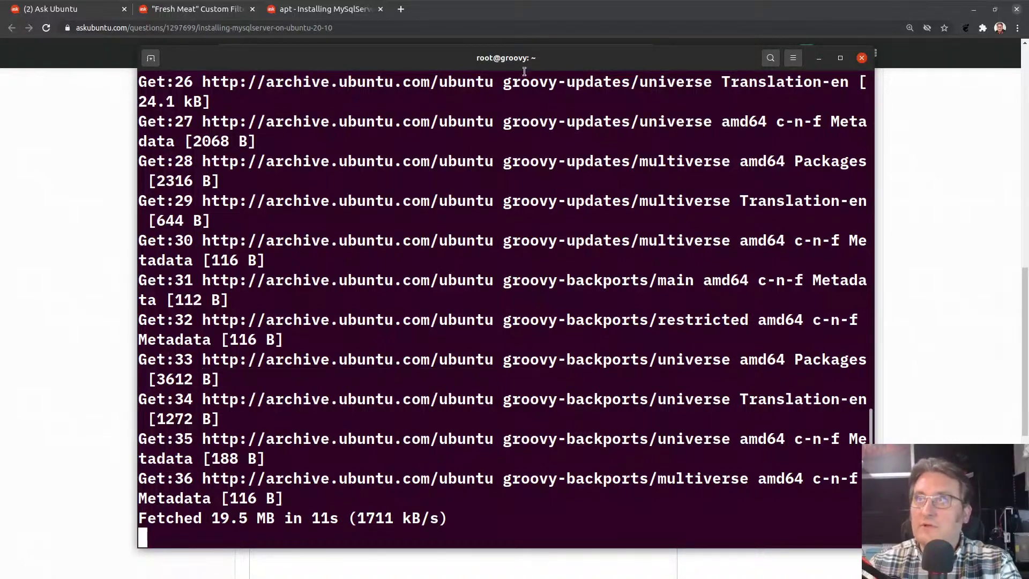
left_click_drag(507, 58, 454, 60)
- Install the MySQL server in the container with "apt install mysql-server", accepting the additional packages
type("apt instal")
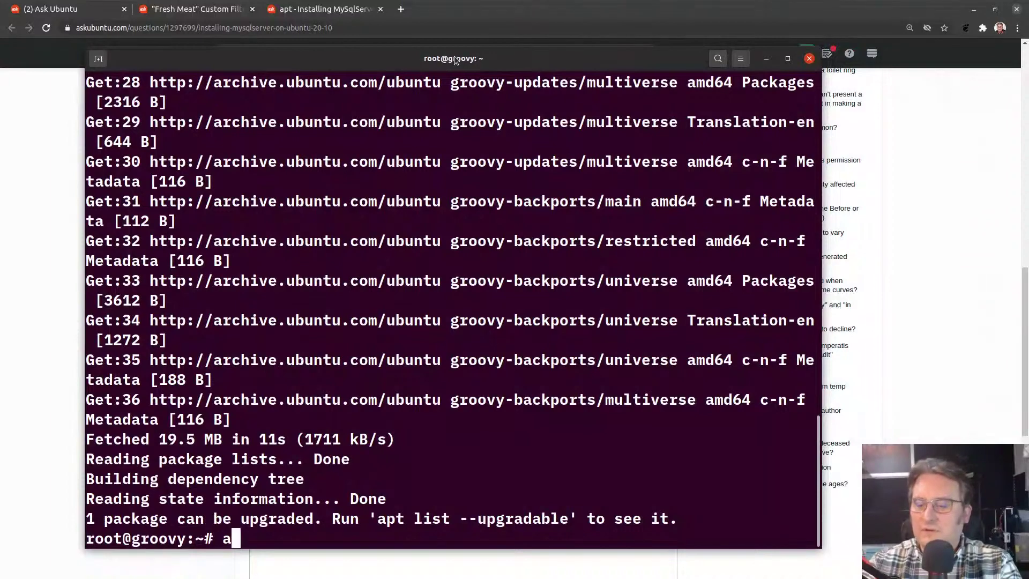
type("l mysql-server")
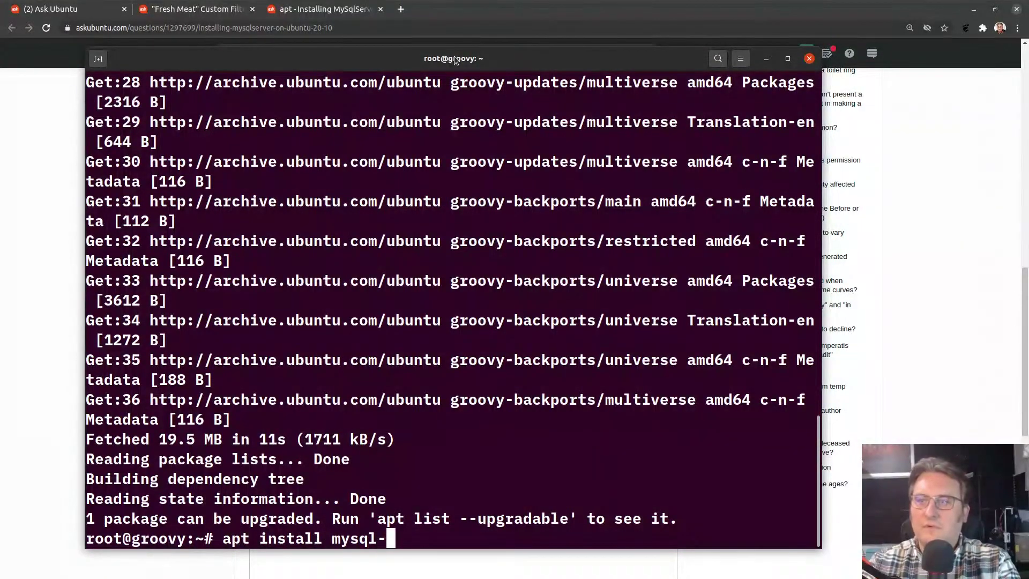
key("Return")
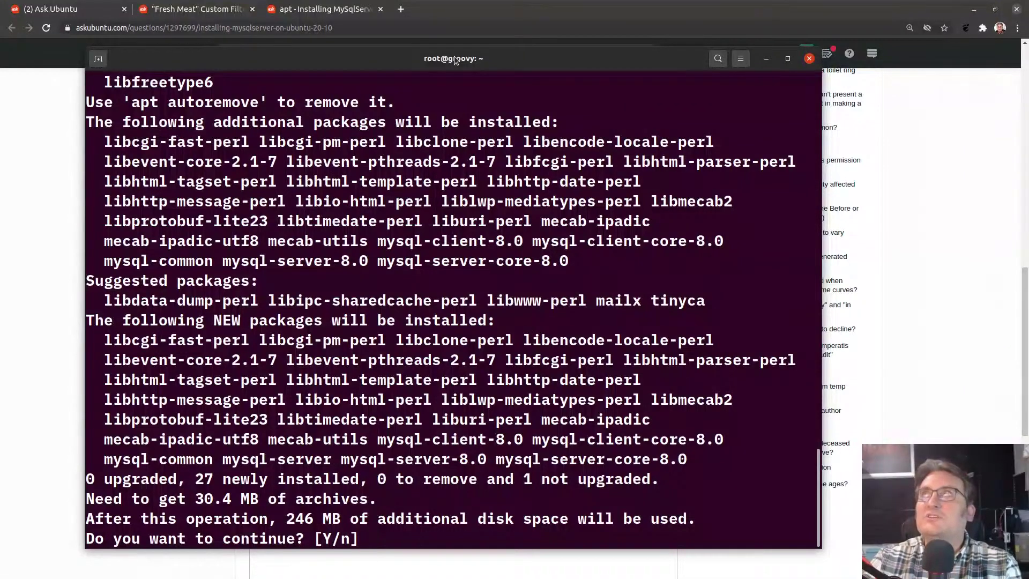
key("Return")
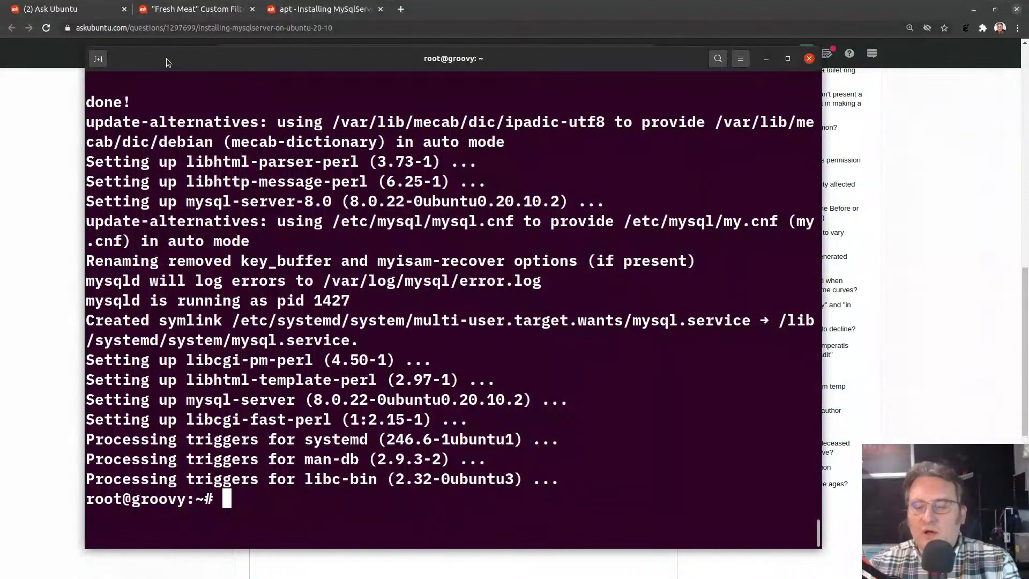
- Check the installed package with "dpkg -l mysql-server", leave the listing and log out of the container
type("dpkg -l my")
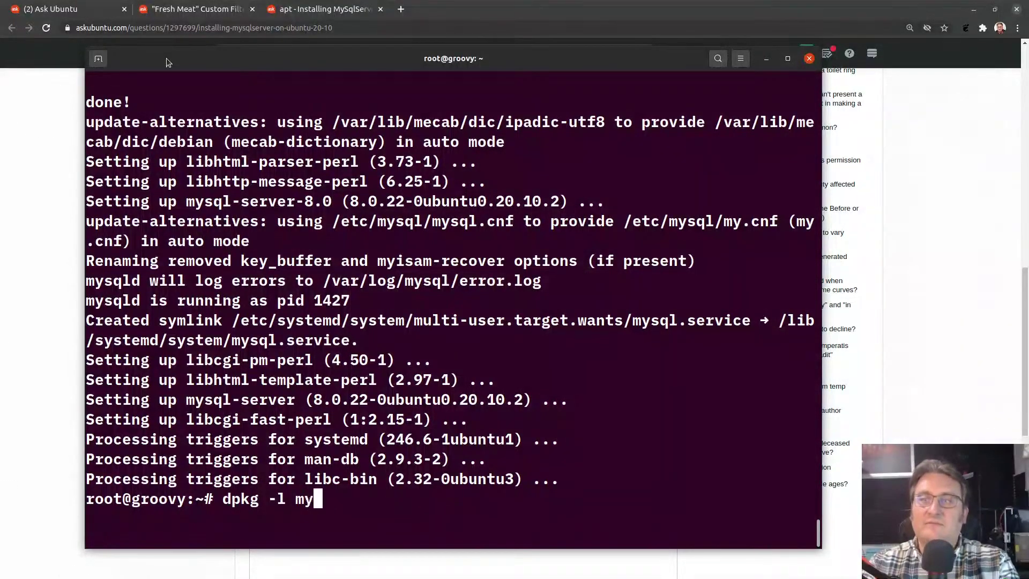
type("sql-server")
key("Return")
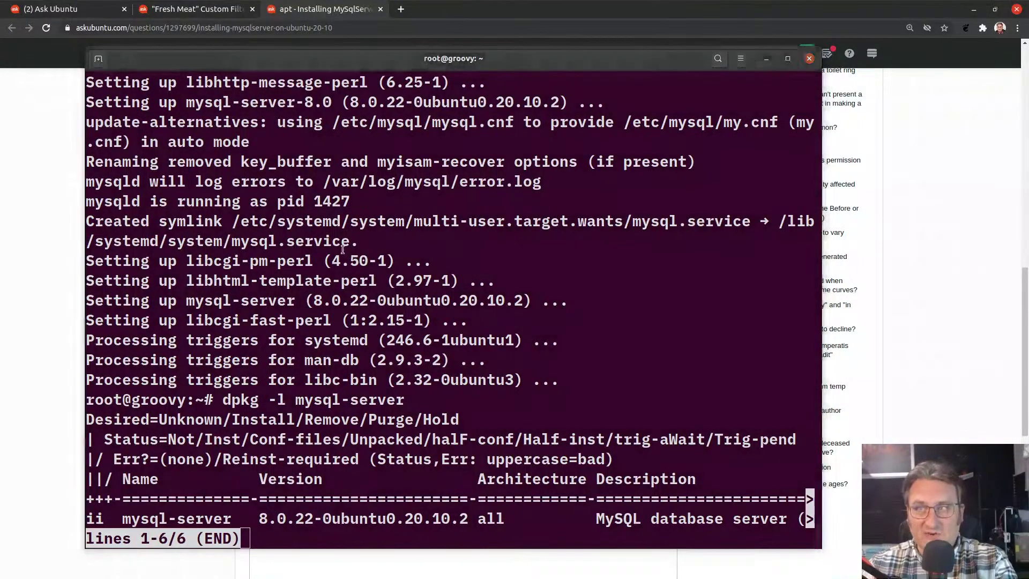
left_click(342, 249)
key("q")
key("ctrl+d")
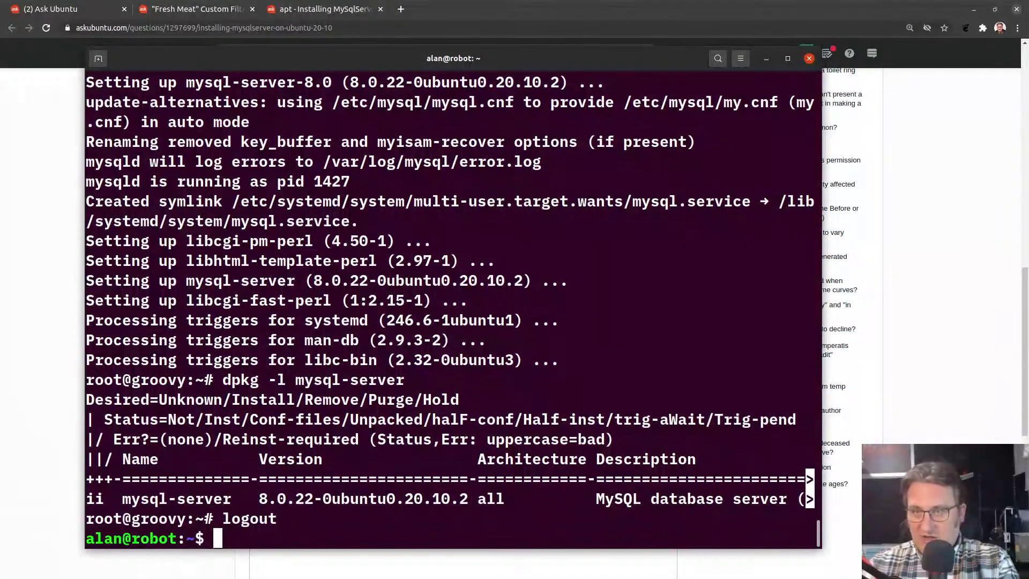
- Try to remove the test container by running "lxd delete groovy --force"
type("lxd delete ")
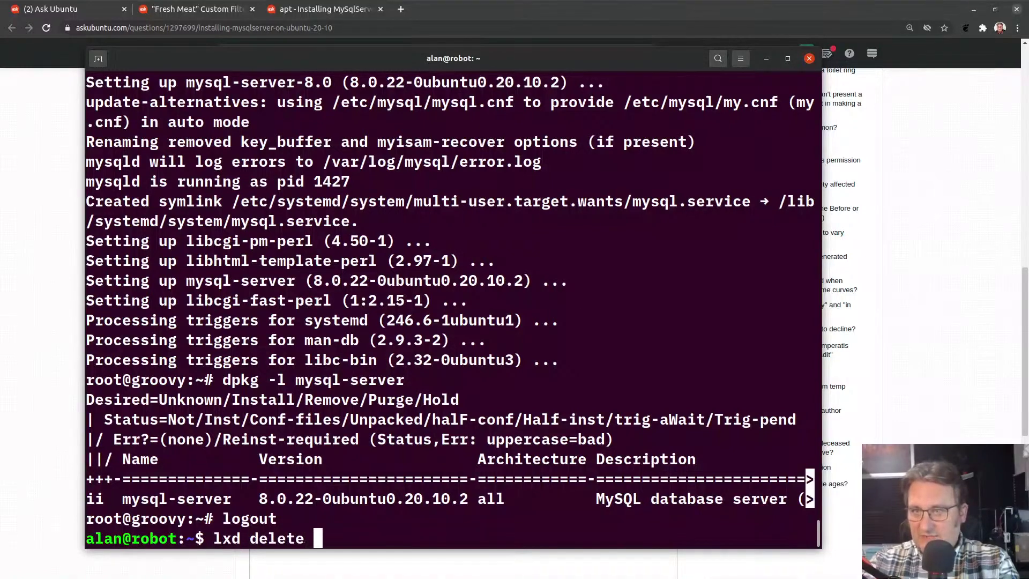
type("groovy --force")
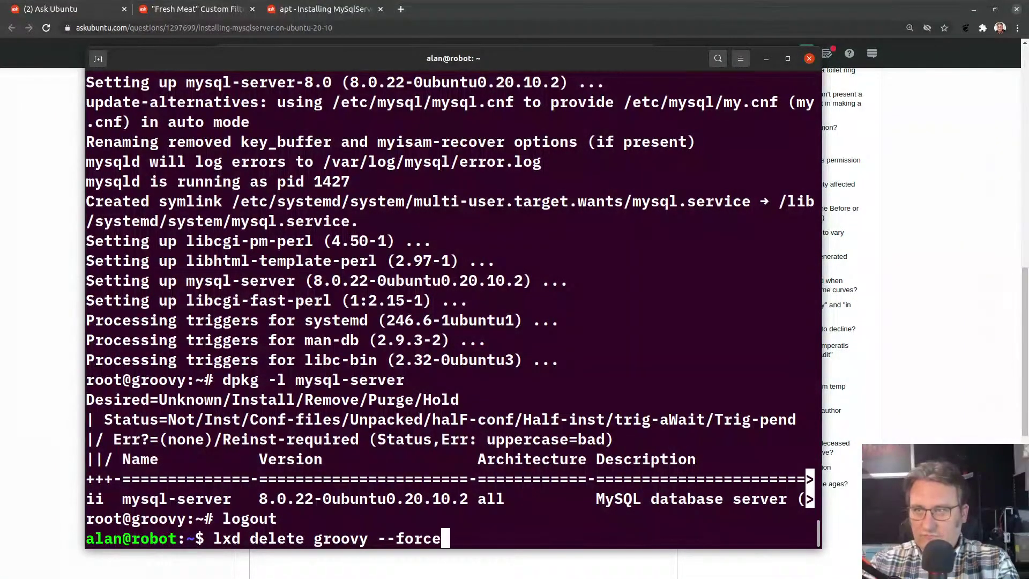
key("Return")
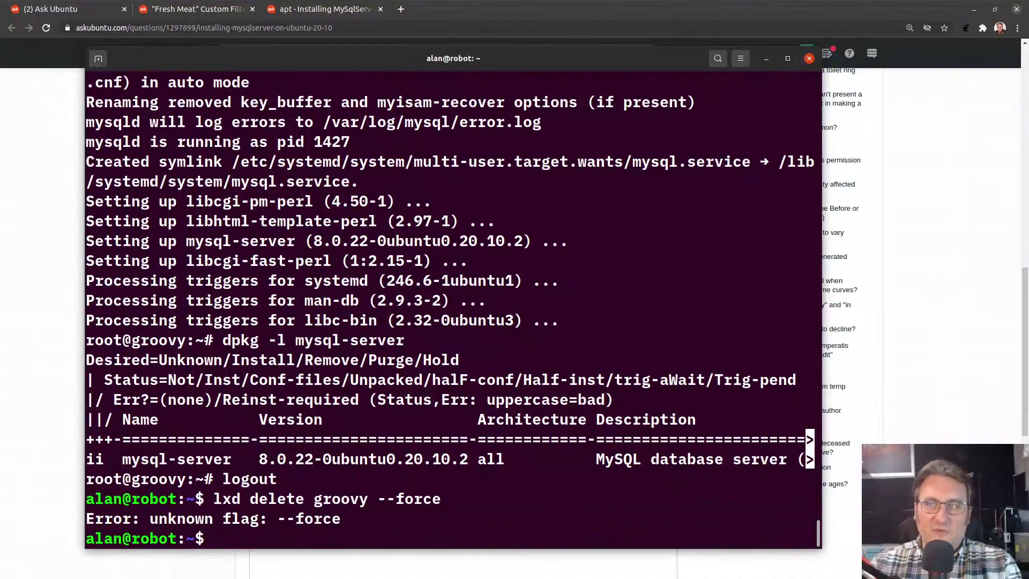
- Try the container removal again without the force flag: "lxd delete groovy"
key("Up")
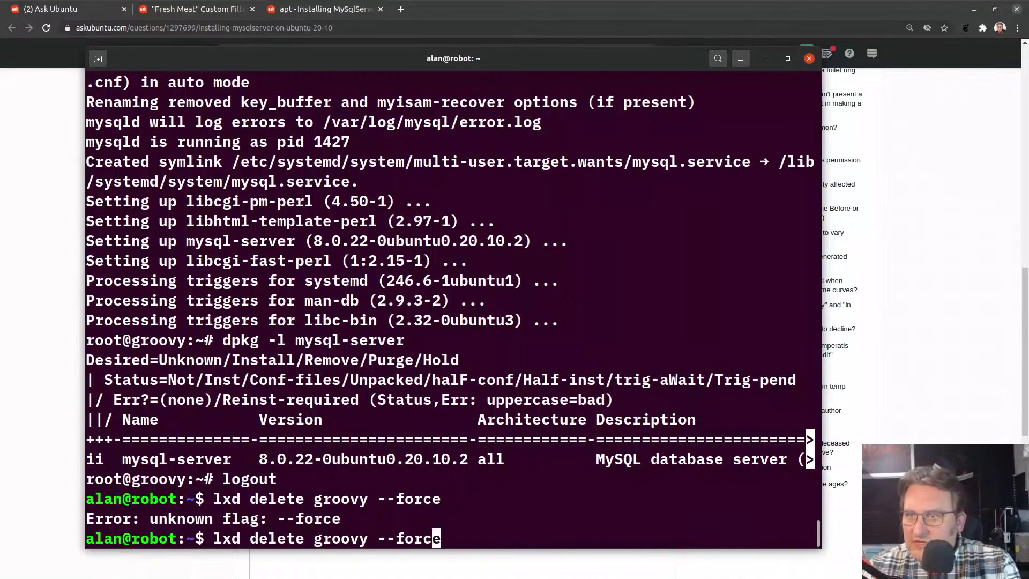
key("BackSpace")
key("BackSpace")
key("BackSpace")
key("BackSpace")
key("BackSpace")
key("BackSpace")
key("BackSpace")
key("BackSpace")
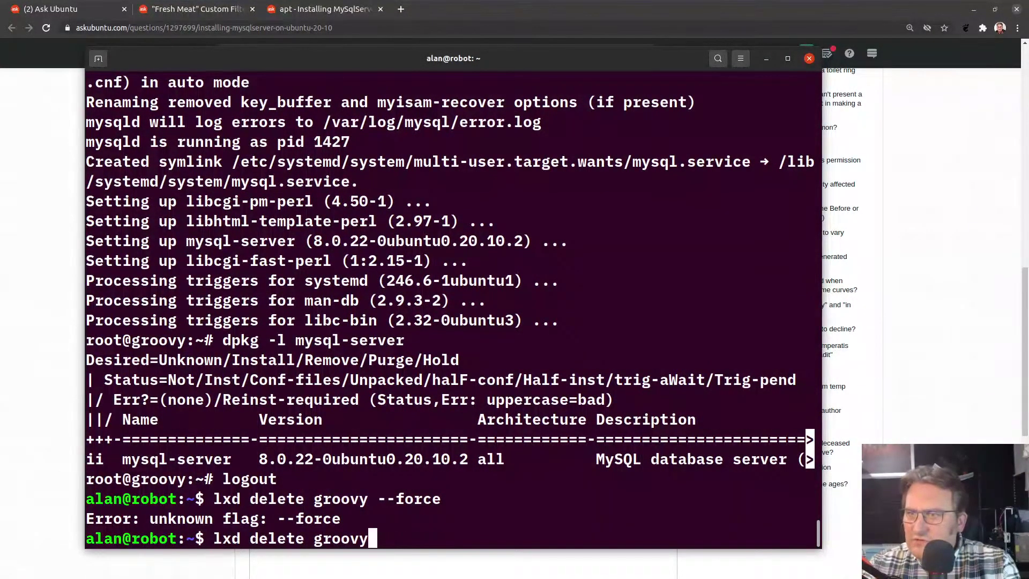
key("Return")
key("Up")
key("Down")
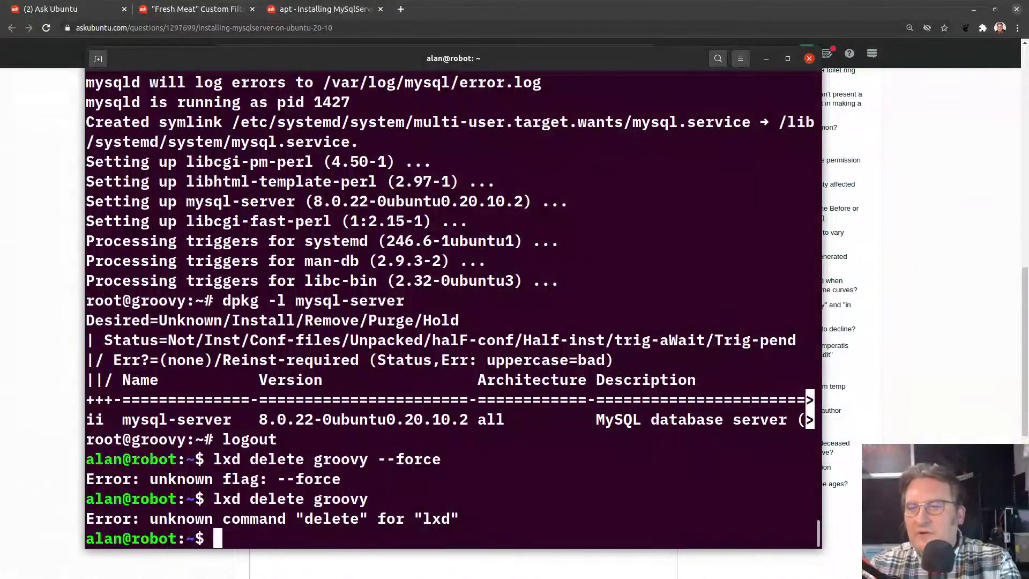
- Correct the forced removal command to use lxc and run "lxc delete groovy --force"
key("Up")
key("Up")
key("ctrl+Left")
key("ctrl+Left")
key("ctrl+Left")
key("ctrl+Left")
key("Right")
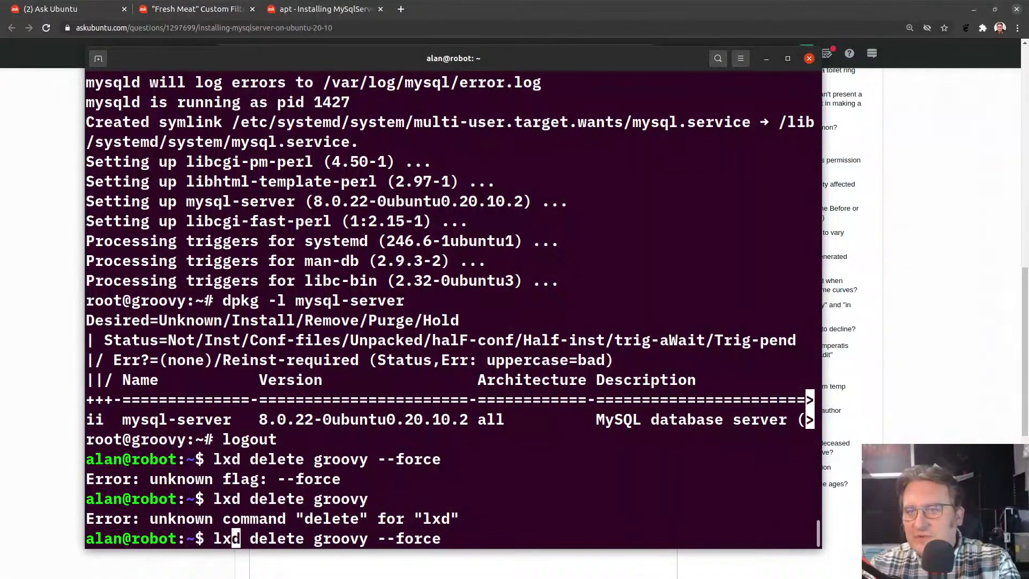
key("Right")
key("Delete")
type("c")
key("Return")
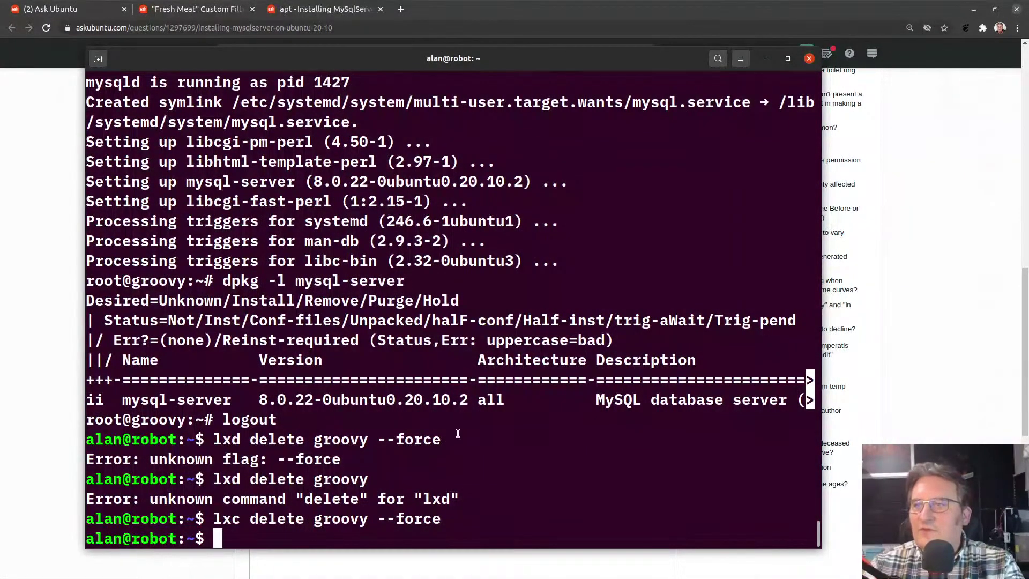
- Return to the MySqlServer question, reread it and upvote the comment linking to "How do I restore the default repositories?"
left_click(904, 207)
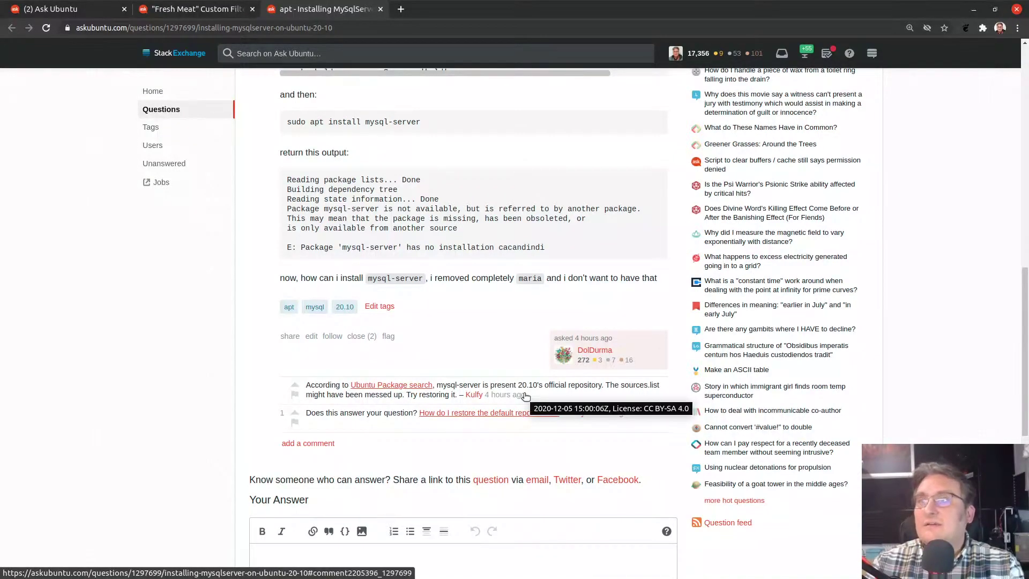
scroll(433, 287, "up", 5)
scroll(433, 287, "up", 20)
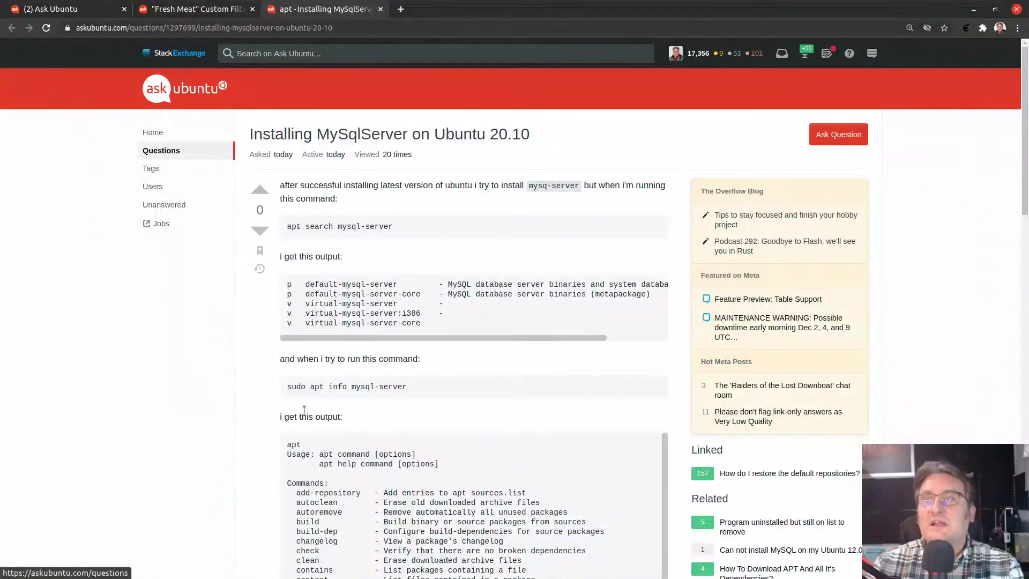
scroll(193, 480, "down", 10)
scroll(177, 471, "down", 5)
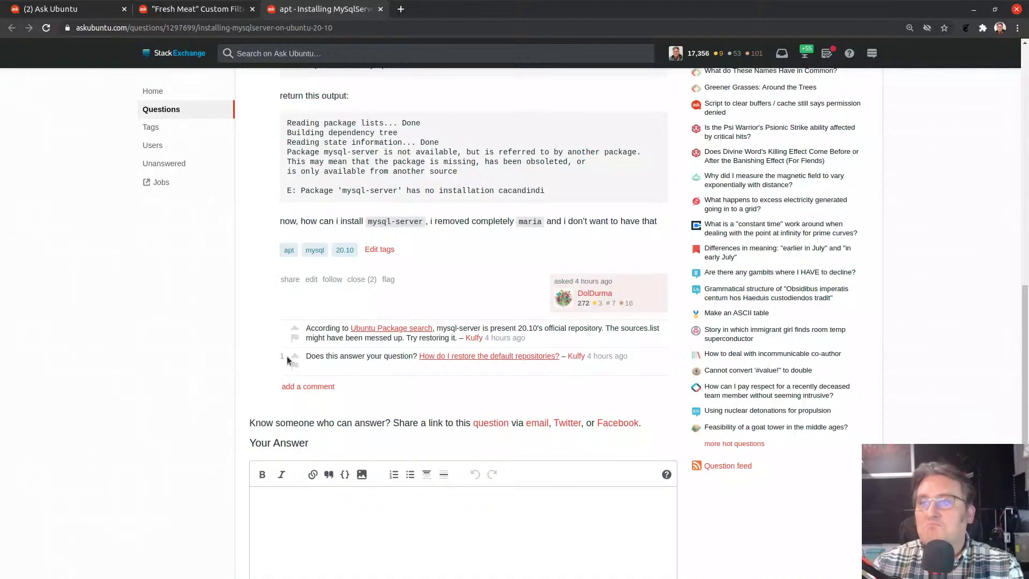
left_click(296, 357)
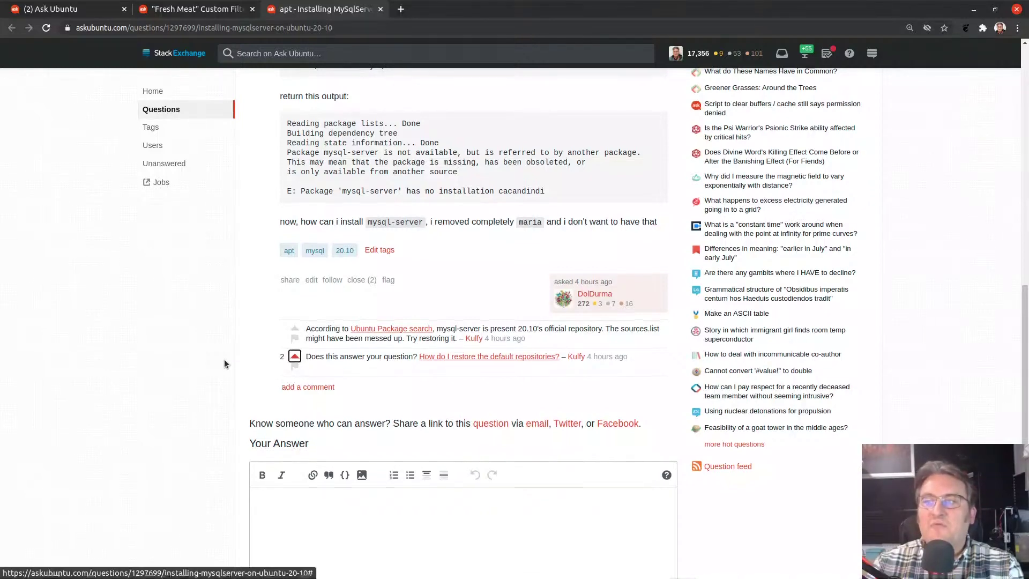
- Go to the Ask Ubuntu home page and look through the Top Questions list for another question to handle
scroll(224, 359, "up", 6)
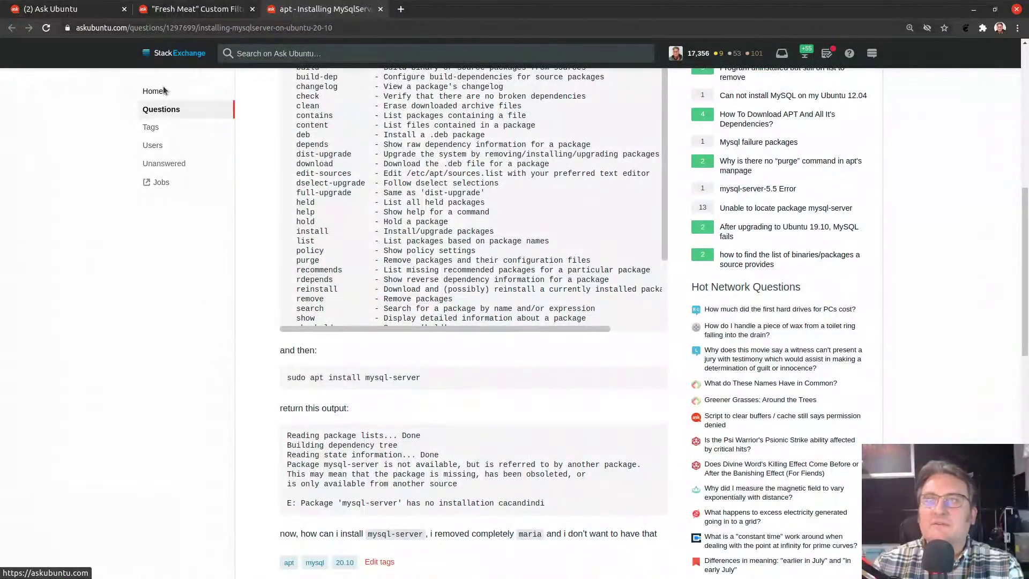
left_click(162, 89)
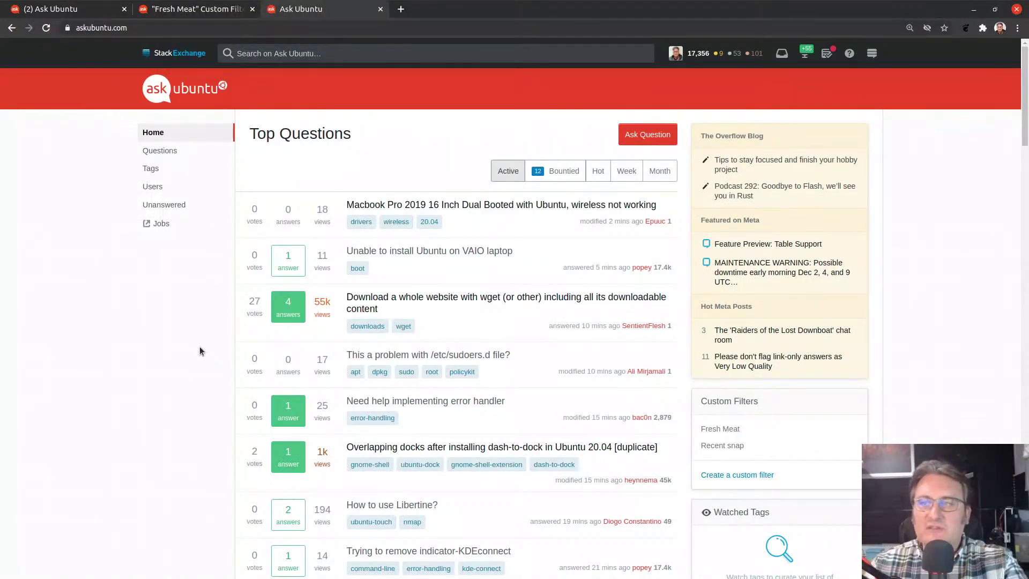
scroll(189, 389, "down", 2)
scroll(189, 393, "down", 3)
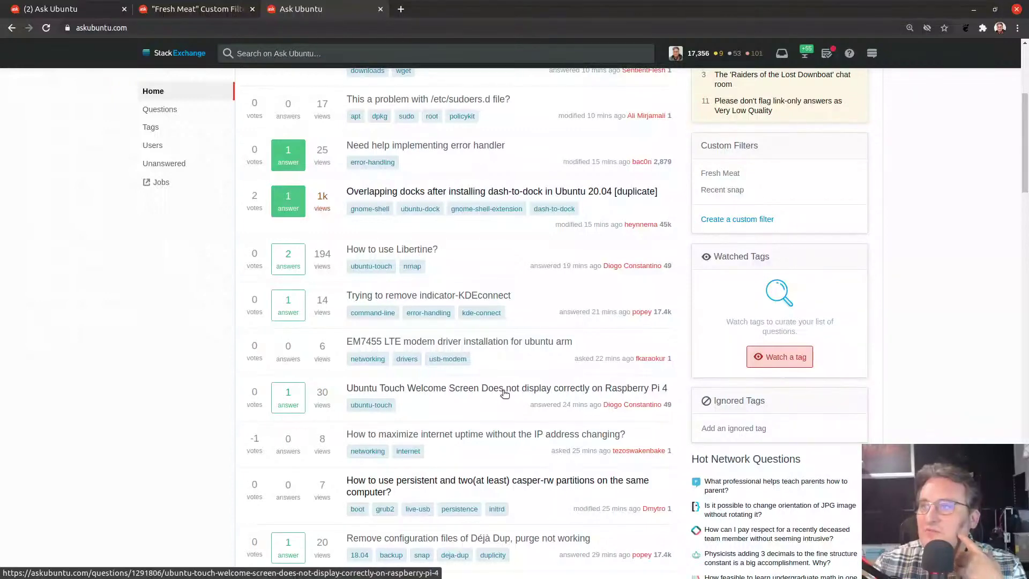
scroll(117, 362, "down", 4)
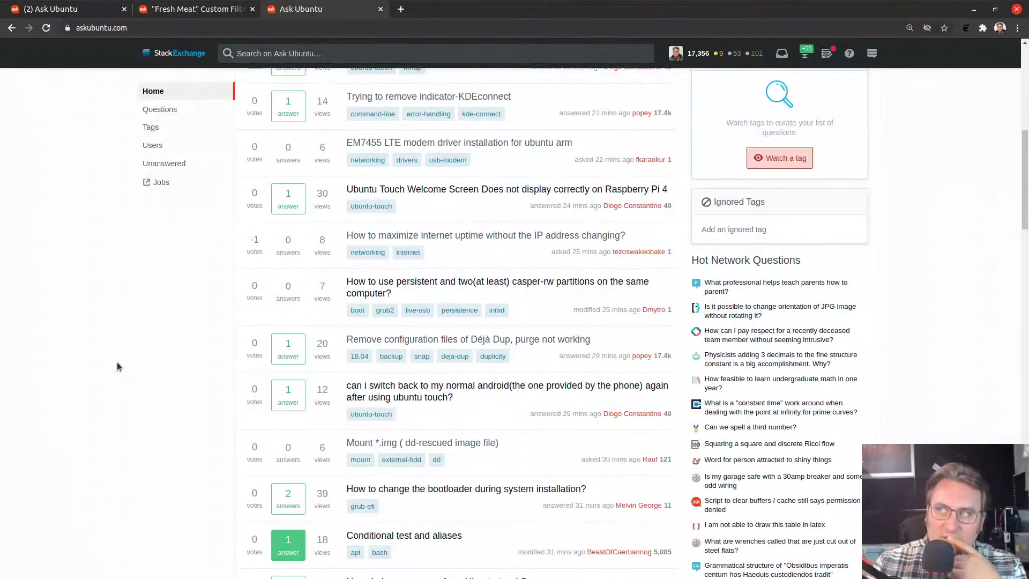
scroll(117, 362, "up", 8)
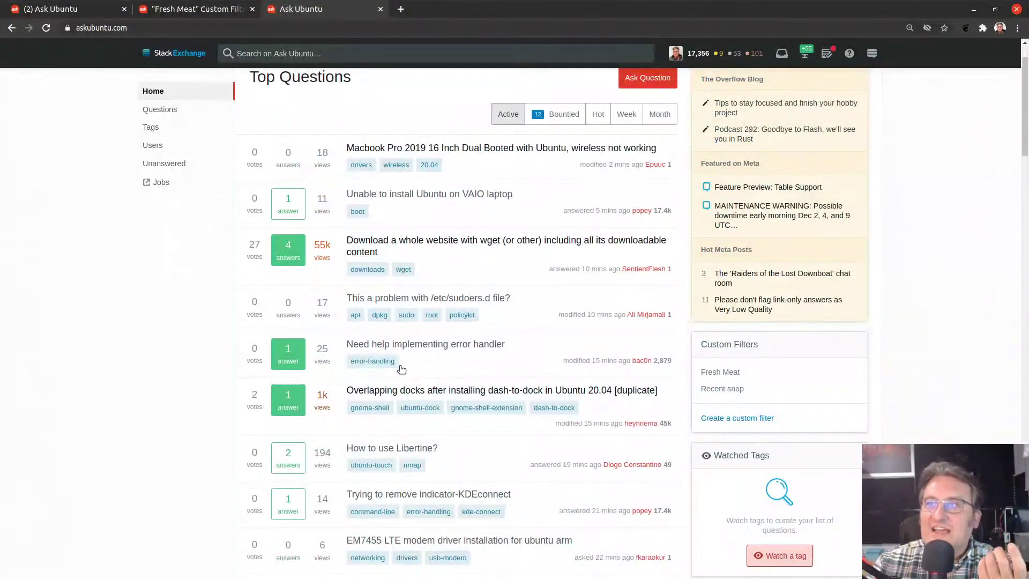
scroll(293, 304, "up", 1)
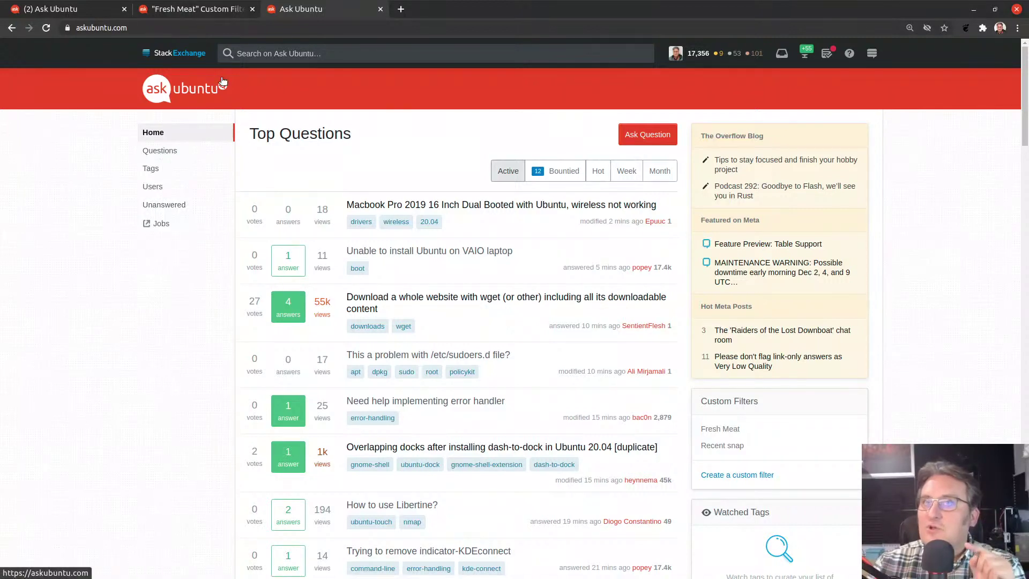
- Close the older Ask Ubuntu page and the "Fresh Meat" filter page, and open a blank browser page
left_click(124, 9)
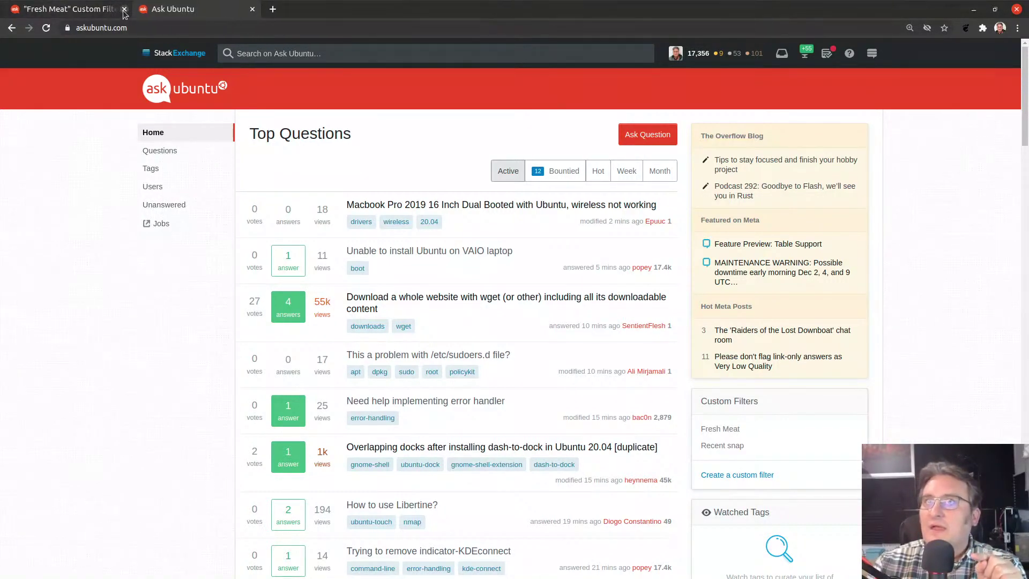
left_click(123, 9)
left_click(145, 11)
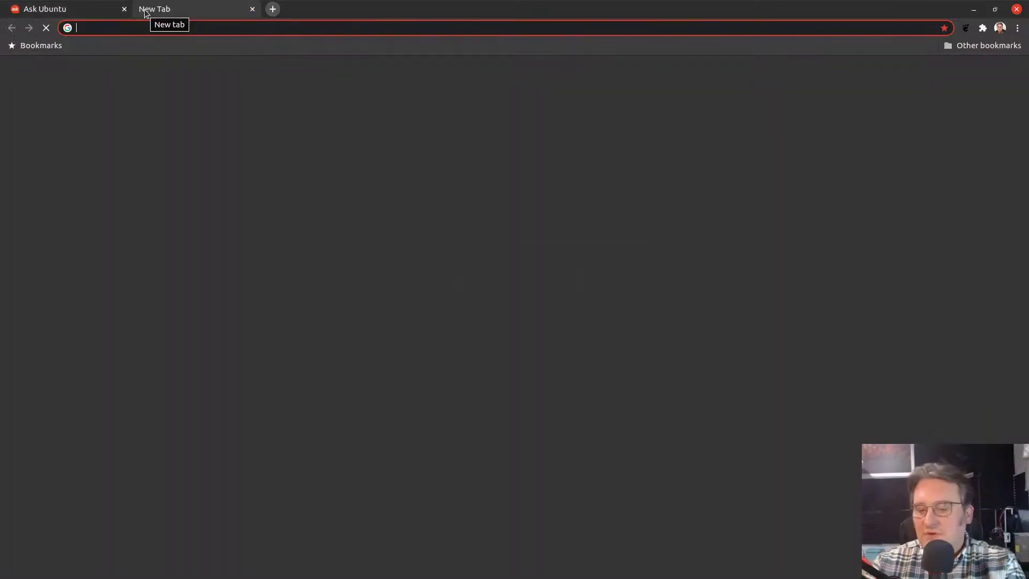
- Open the list of Ask Ubuntu chat rooms on Stack Exchange and enter the Ask Ubuntu General Room
type("chat.")
key("Return")
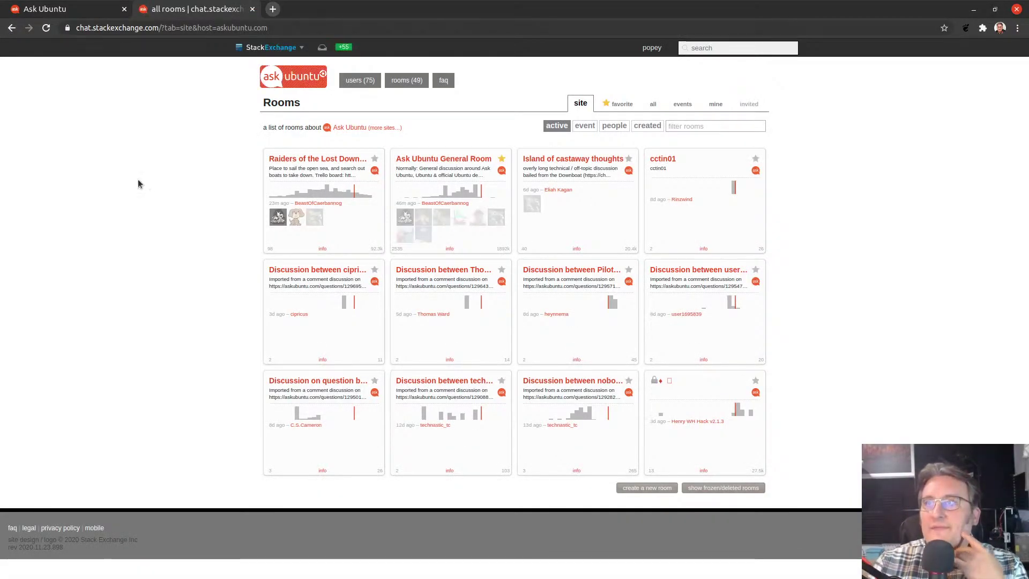
left_click(429, 163)
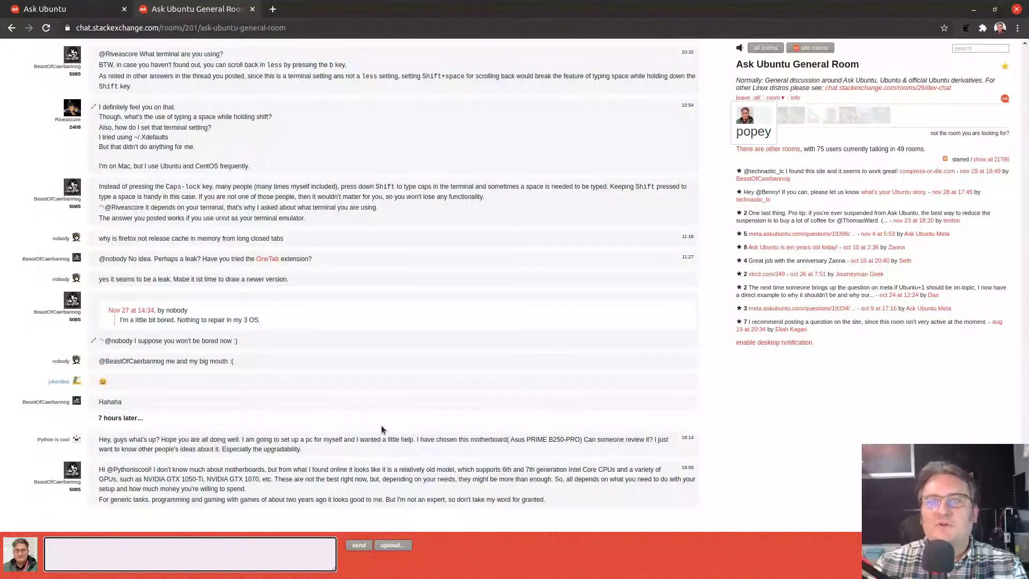
- Skim the older and most recent messages in the General Room and close the chat page
scroll(395, 327, "up", 10)
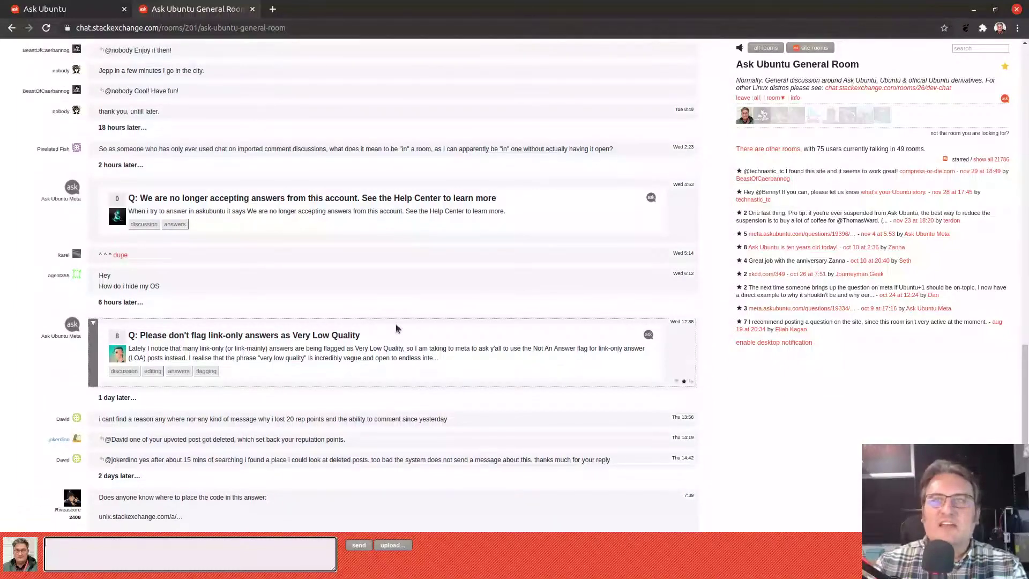
scroll(395, 328, "up", 15)
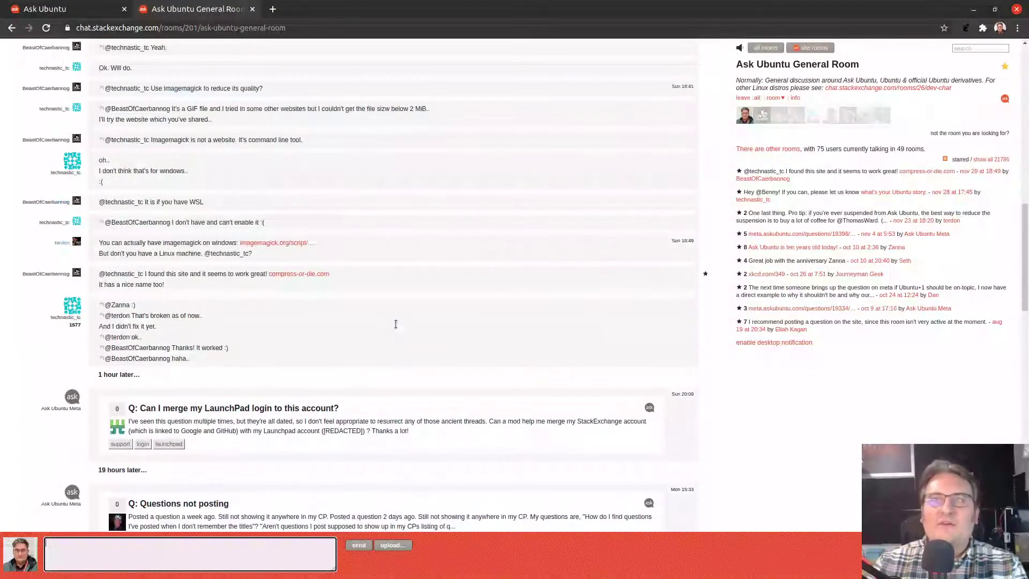
scroll(396, 325, "up", 6)
scroll(402, 319, "down", 10)
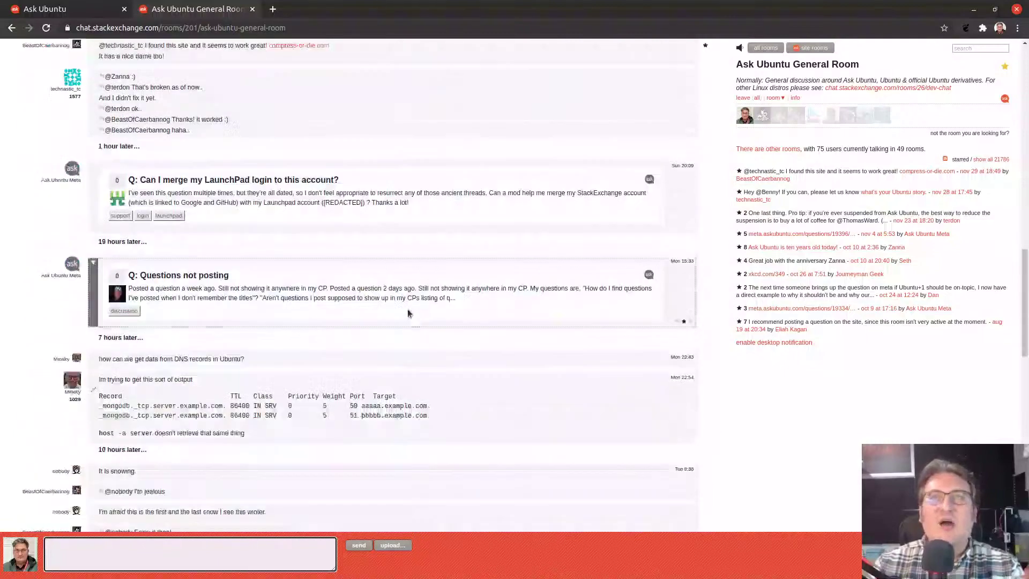
scroll(410, 313, "down", 15)
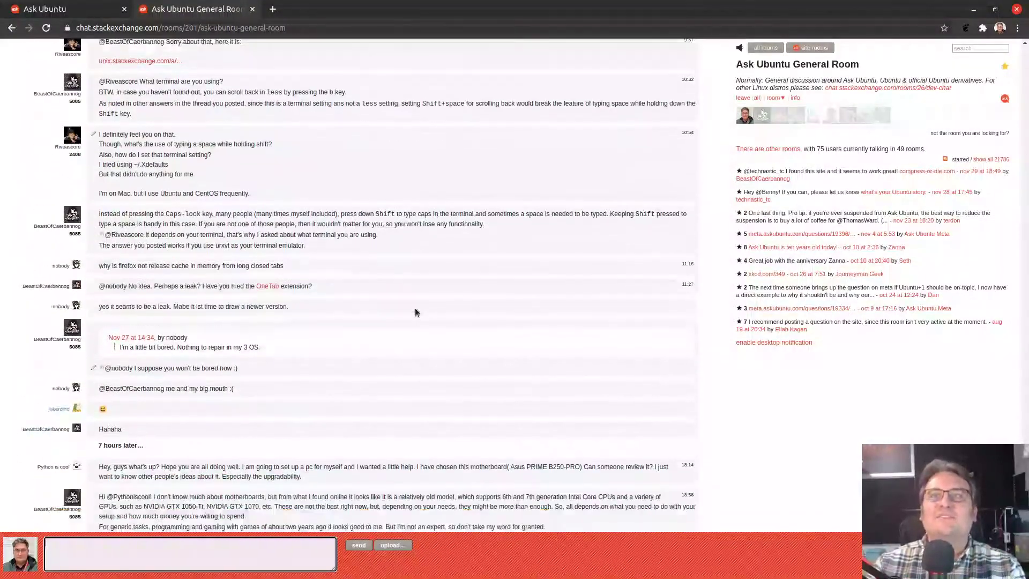
scroll(416, 312, "down", 1)
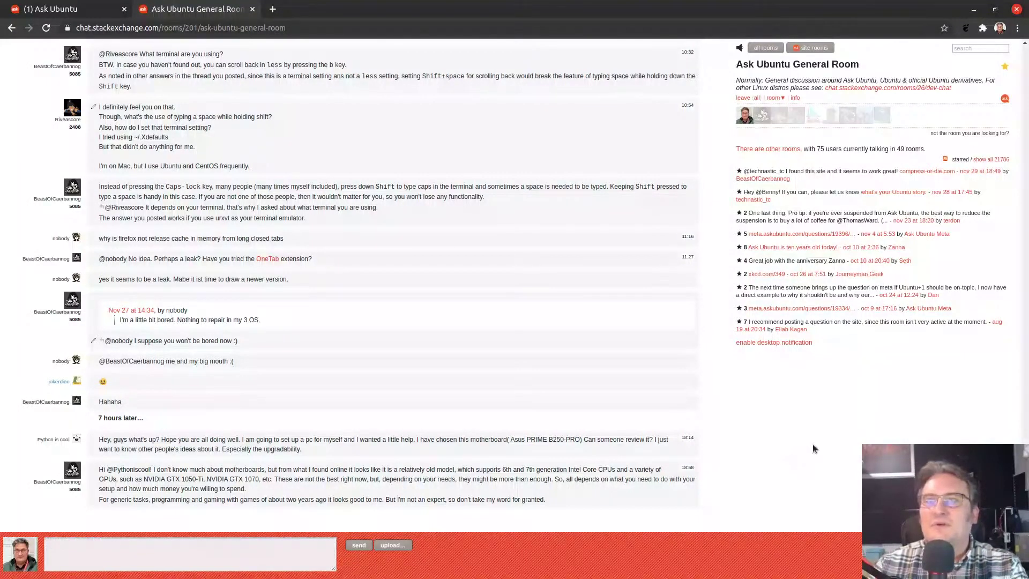
key("ctrl+w")
- Load the newly active question on the home page and open "Ubuntu computer spinning on simple tasks - similar Windows computer handles same tasks easily"
left_click(455, 206)
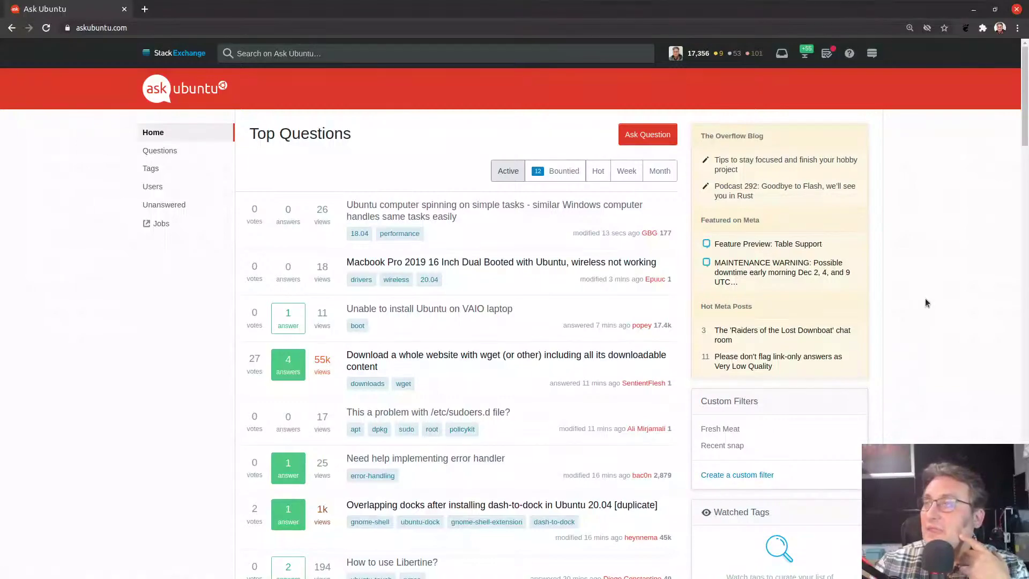
scroll(925, 298, "down", 1)
scroll(925, 298, "up", 1)
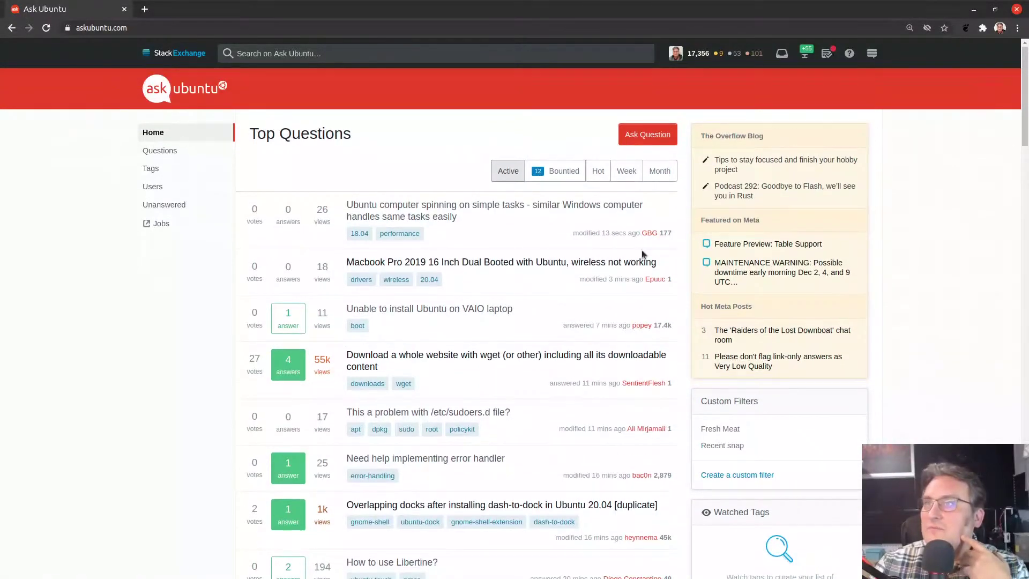
left_click(404, 214)
- Read the question's hardware details, log excerpt and lspci -tv output, and expand the hidden comments to read the full discussion
scroll(171, 385, "down", 20)
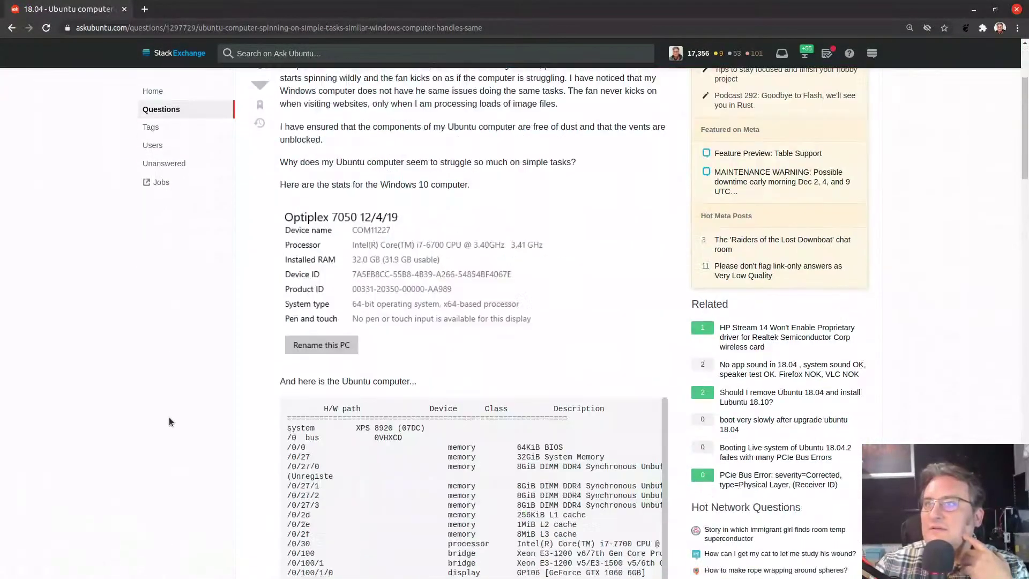
scroll(168, 418, "down", 10)
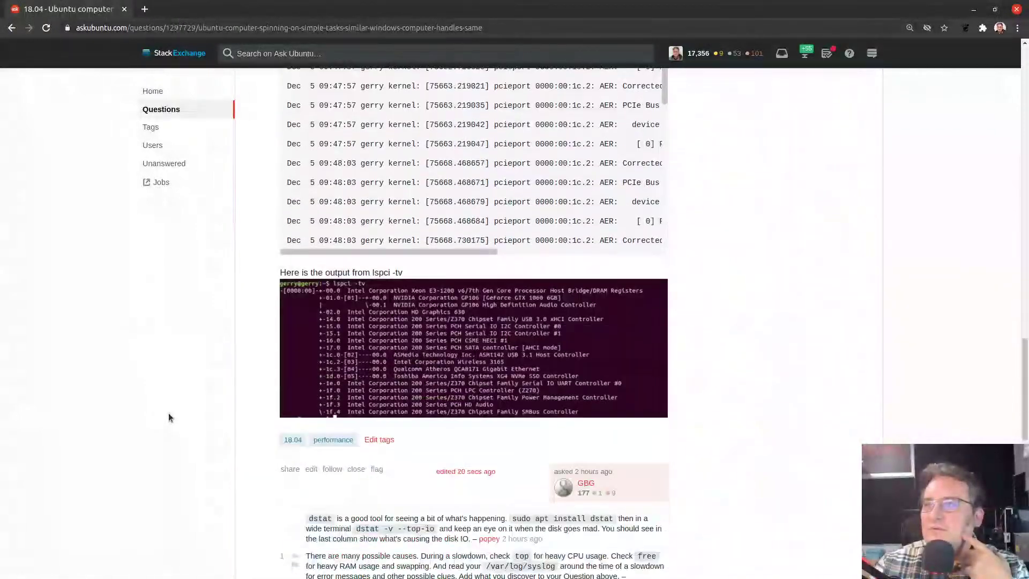
scroll(168, 419, "up", 4)
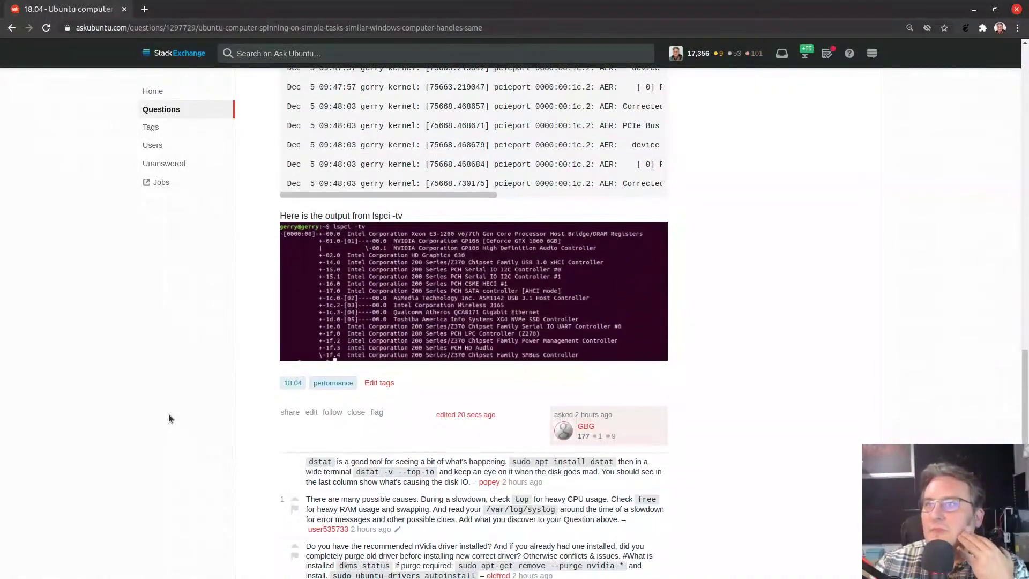
scroll(168, 418, "down", 3)
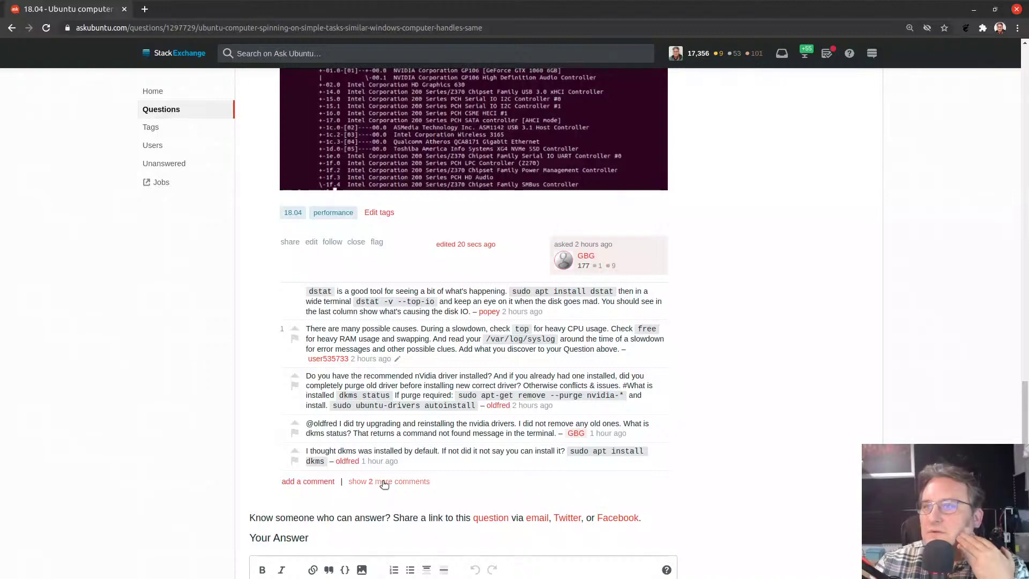
left_click(384, 481)
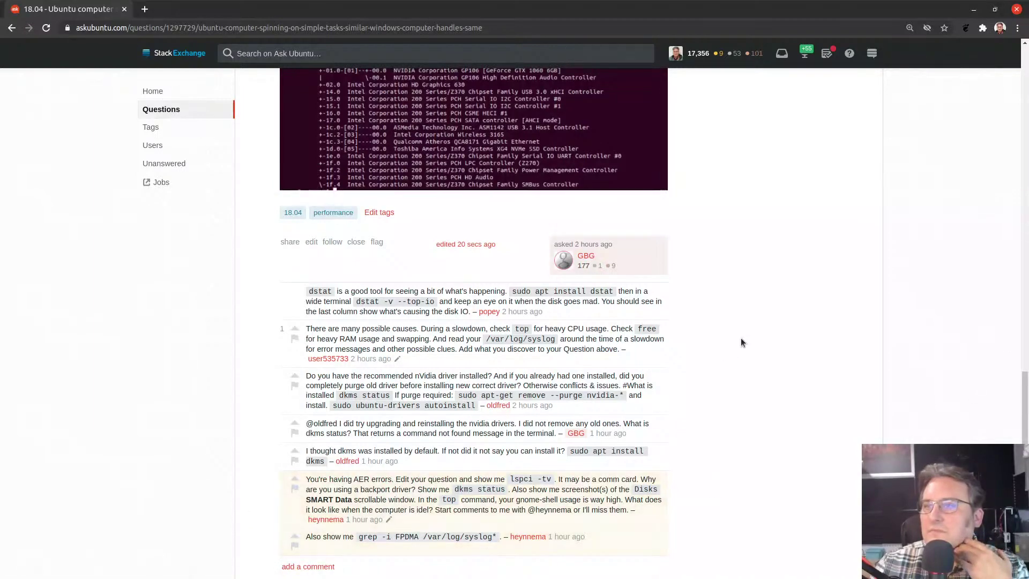
scroll(741, 337, "up", 4)
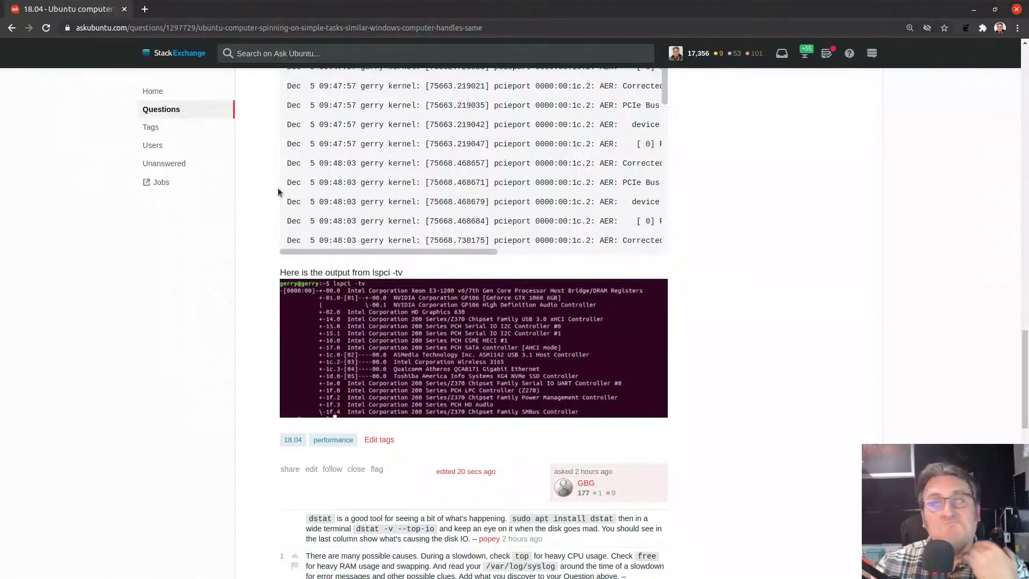
- Return to the Ask Ubuntu home page and open the "Fresh Meat" custom filter
left_click(155, 92)
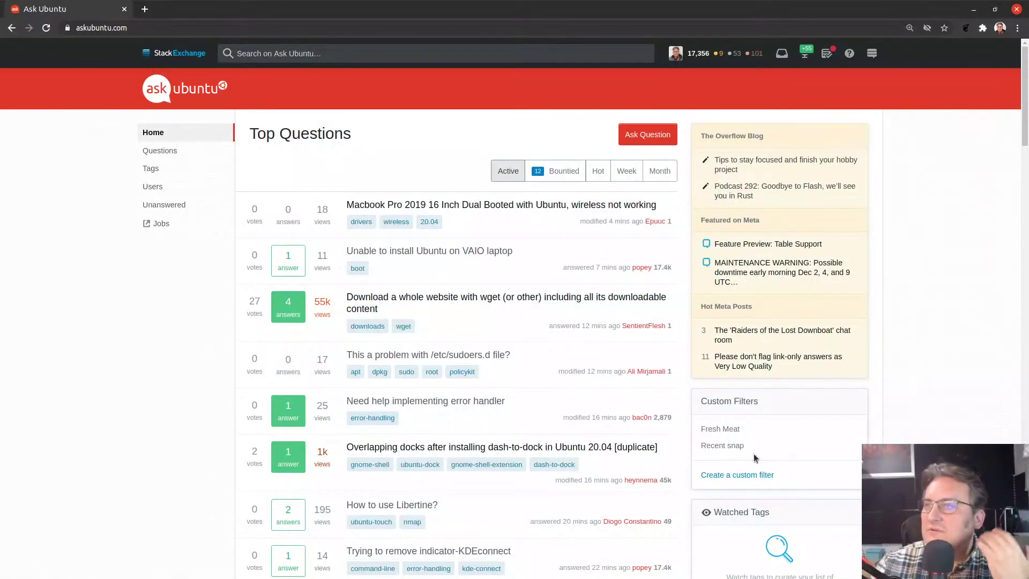
left_click(725, 428)
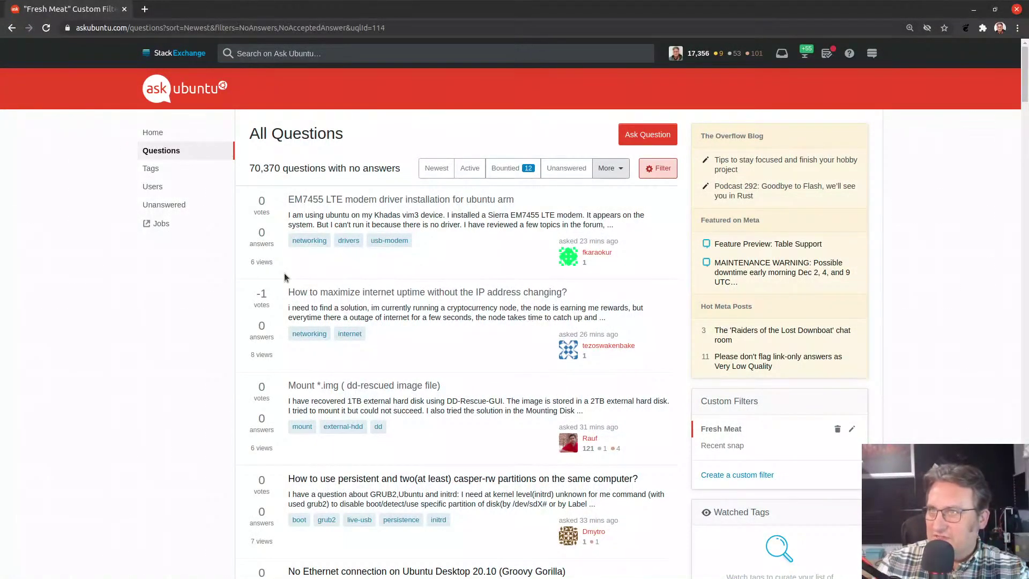
- Open the Meta post "The 'Raiders of the Lost Downboat' chat room" and look through the Ask Ubuntu Meta home page
left_click(725, 330)
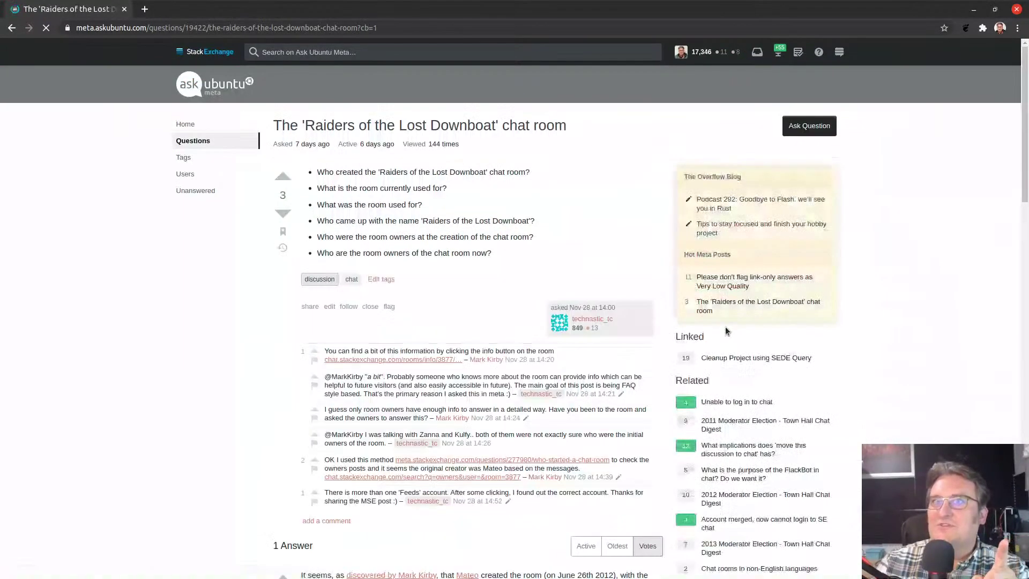
left_click(210, 92)
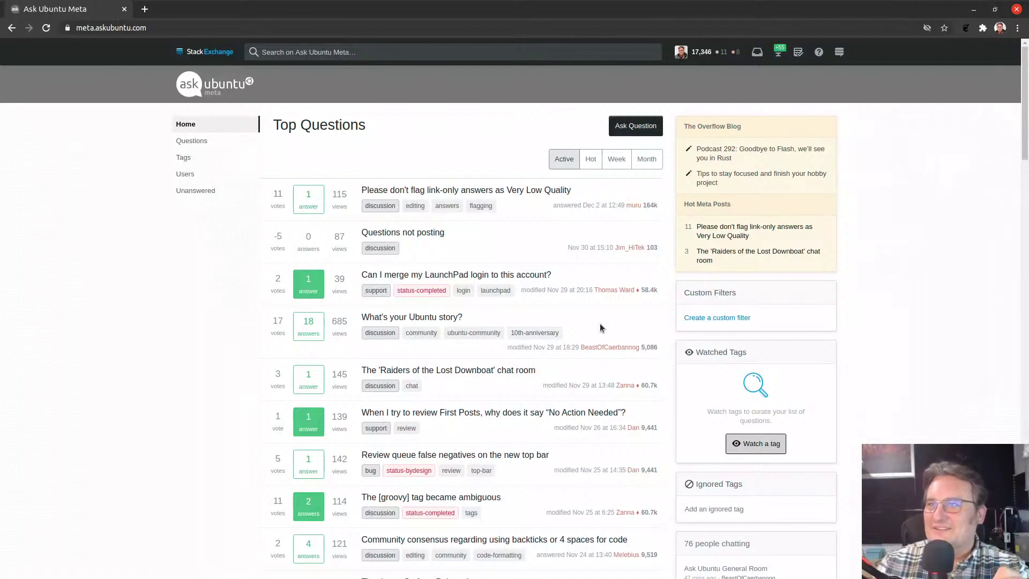
scroll(601, 325, "down", 2)
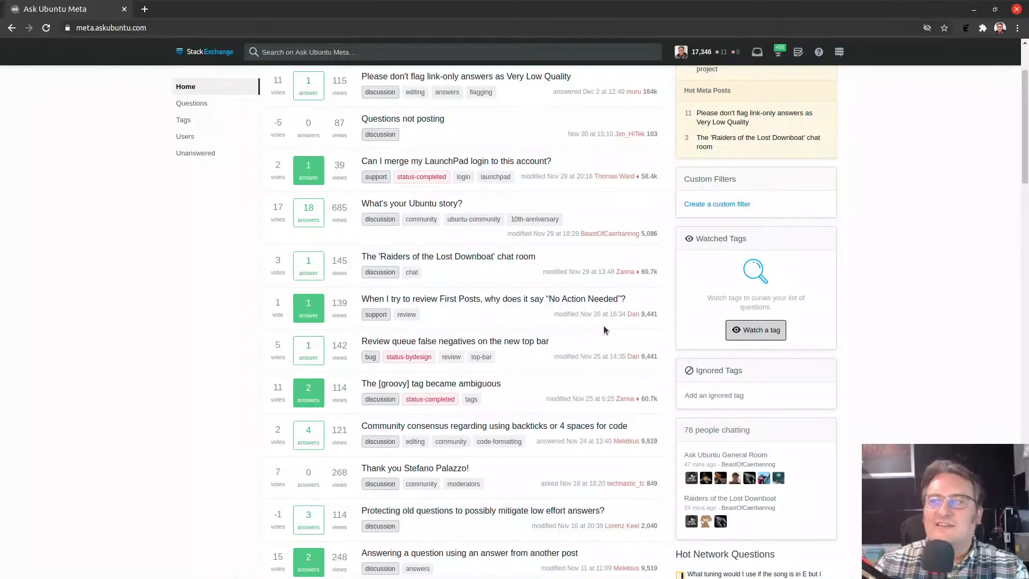
scroll(604, 326, "up", 2)
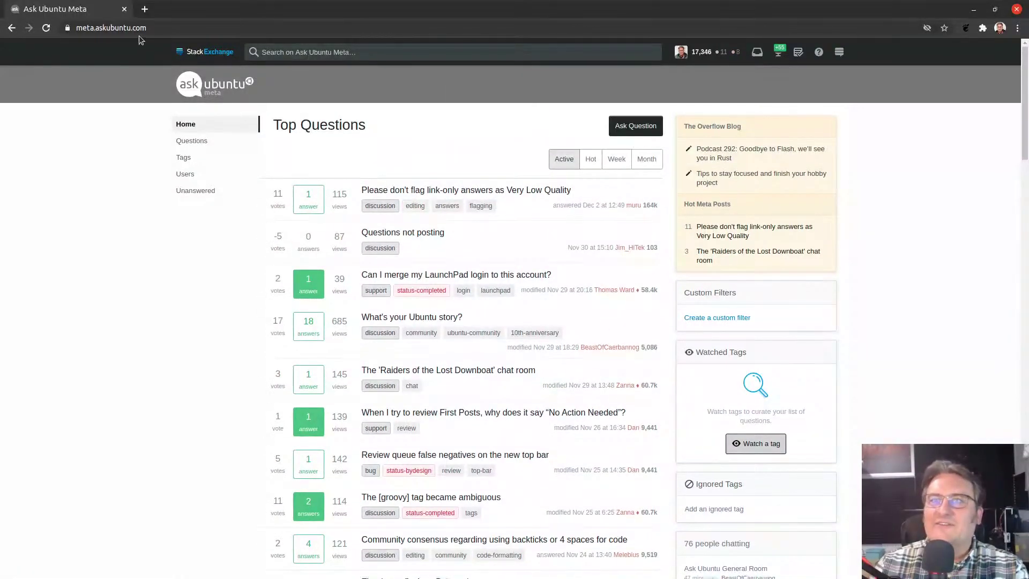
- Return from Meta to the Ask Ubuntu home page and look through the active Top Questions list for a question to handle
left_click(12, 28)
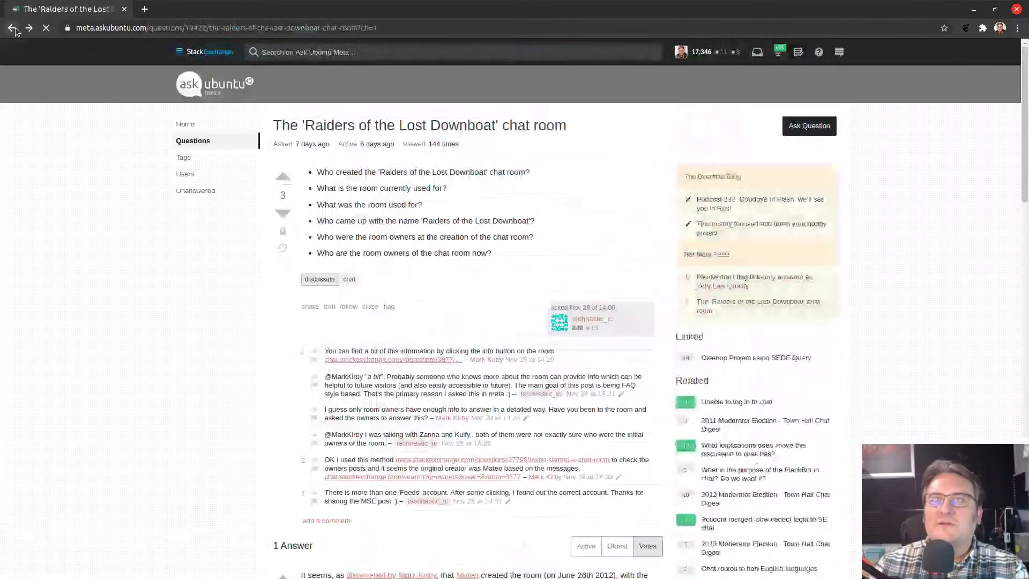
left_click(13, 29)
left_click(201, 84)
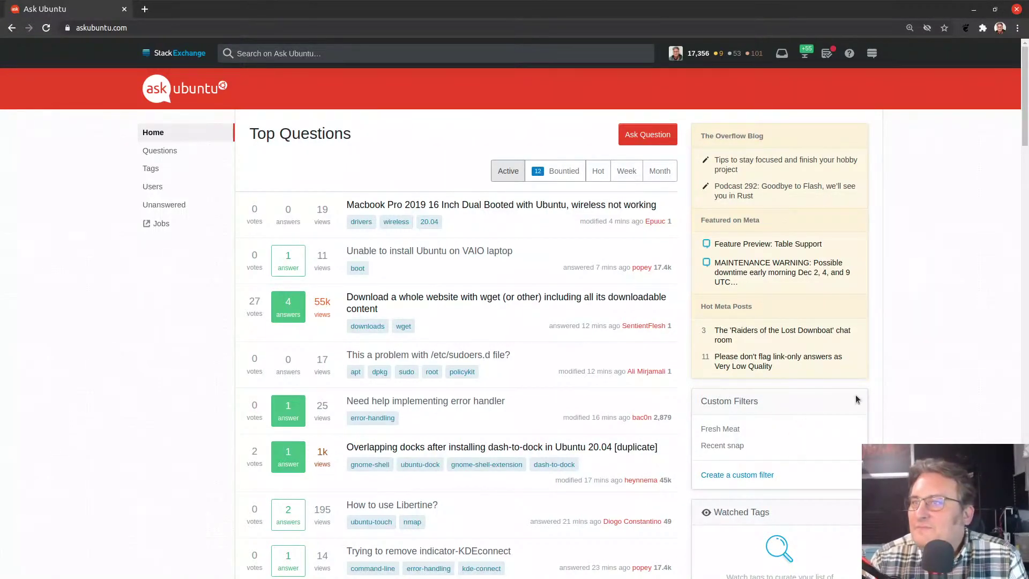
scroll(956, 331, "down", 5)
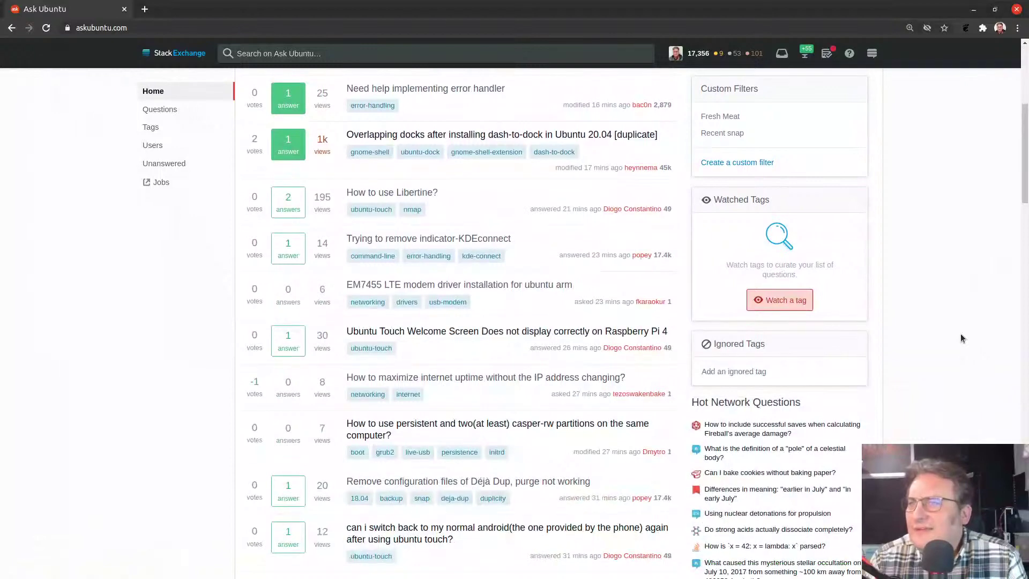
scroll(961, 338, "down", 5)
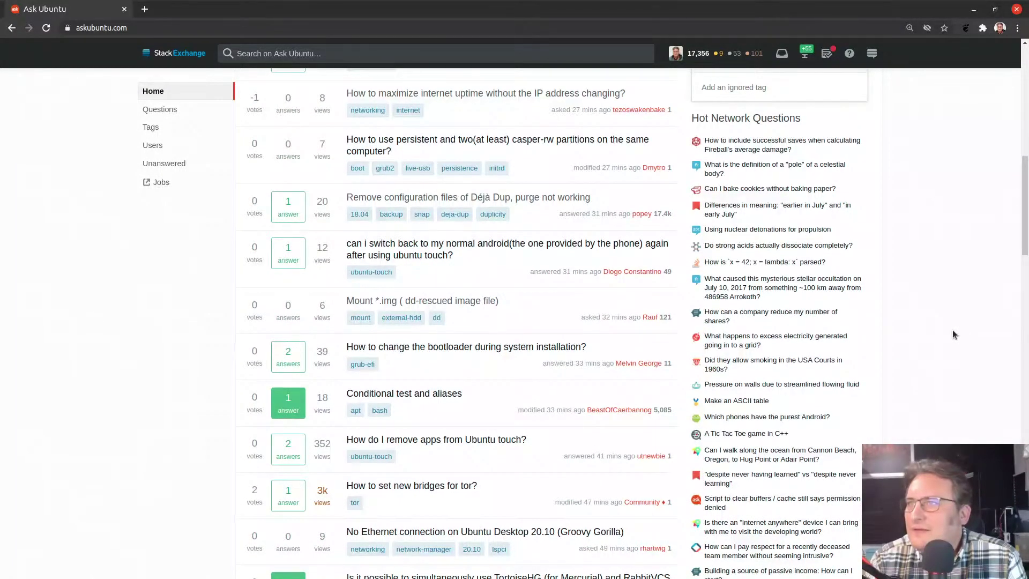
scroll(952, 329, "down", 2)
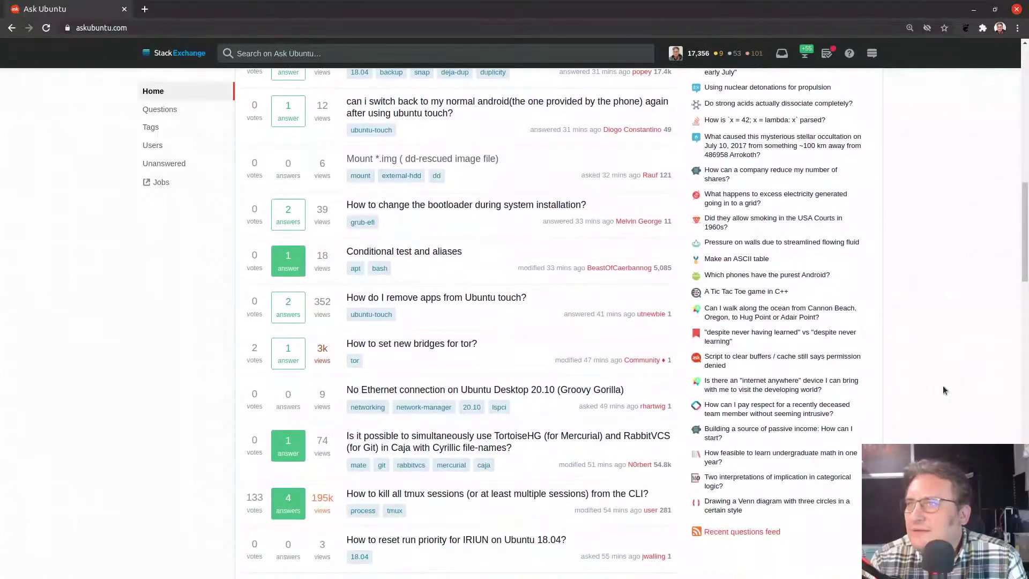
scroll(945, 416, "down", 2)
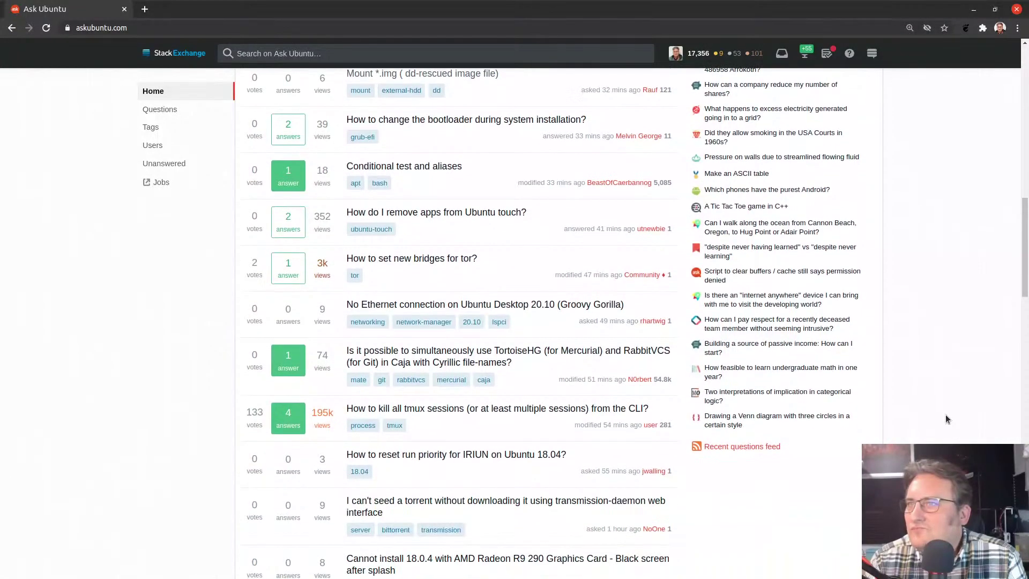
scroll(946, 415, "down", 3)
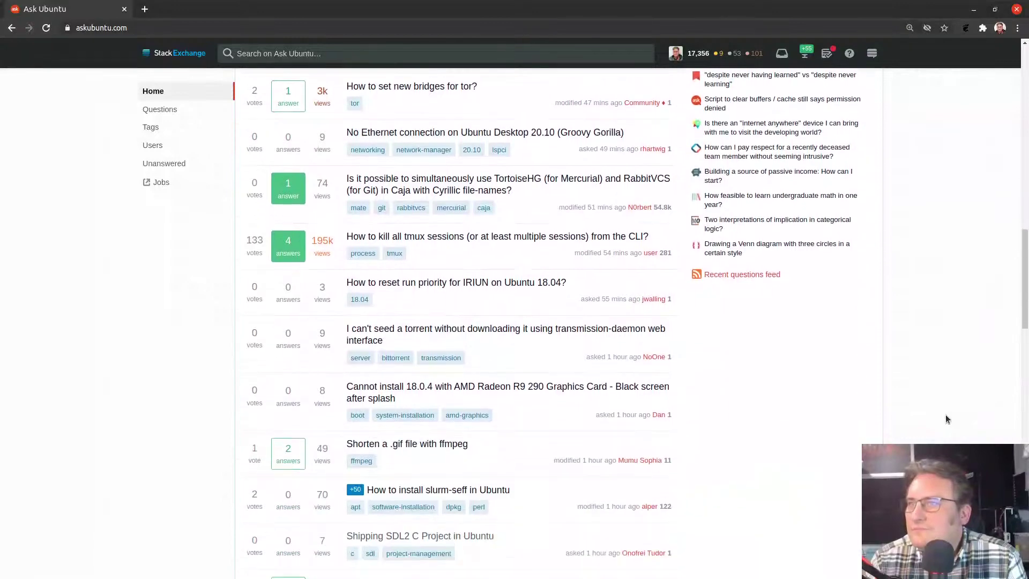
scroll(945, 418, "down", 2)
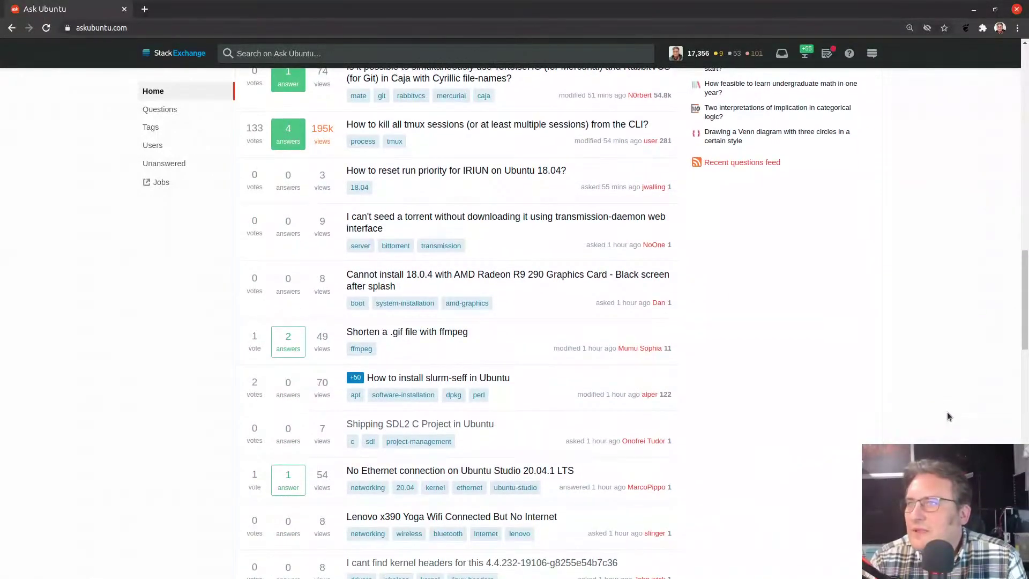
scroll(867, 397, "down", 3)
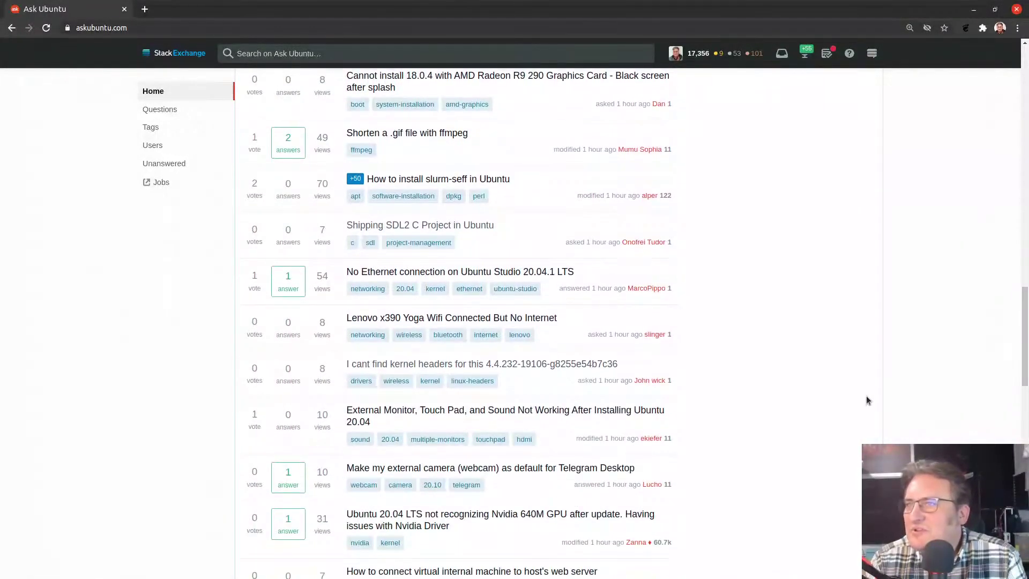
scroll(879, 321, "down", 2)
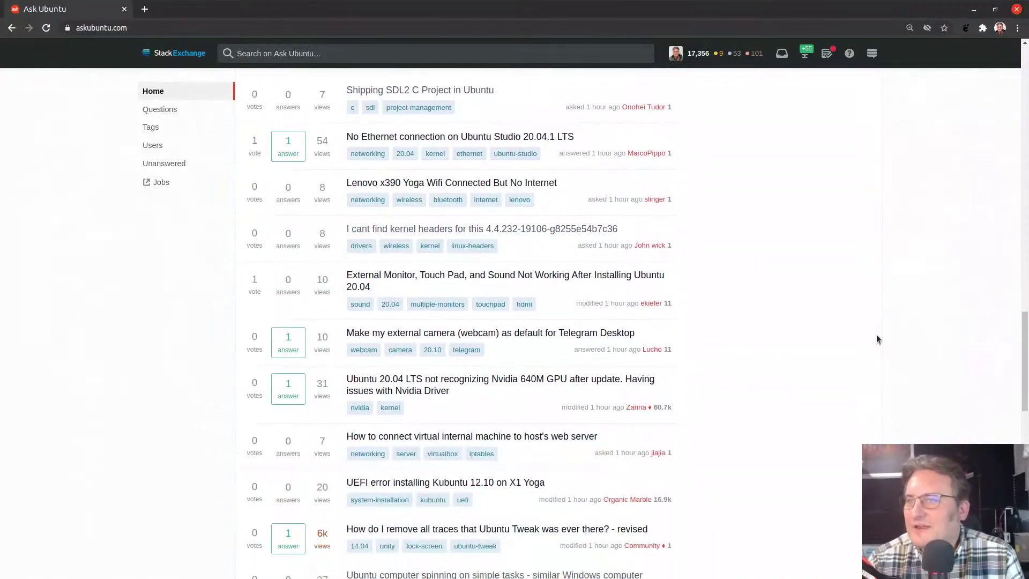
scroll(880, 293, "down", 4)
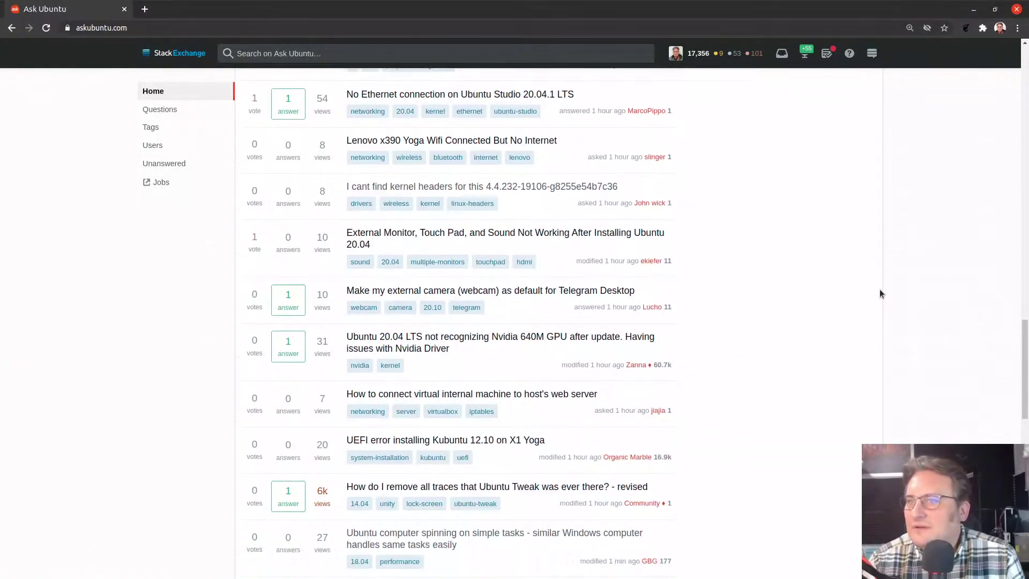
scroll(881, 293, "down", 5)
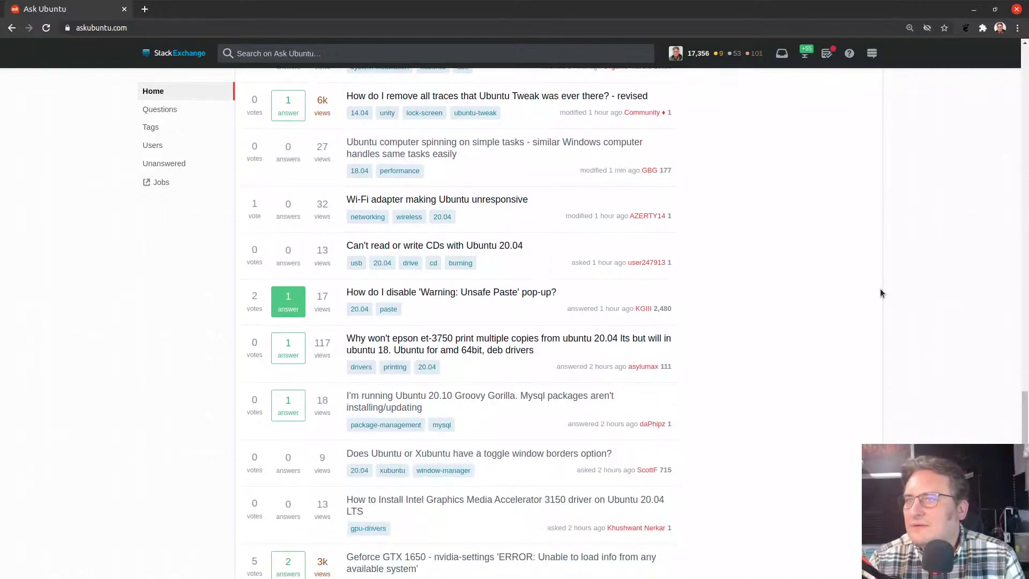
- Switch the Top Questions list to show only bountied questions
left_click_drag(1024, 423, 1018, 51)
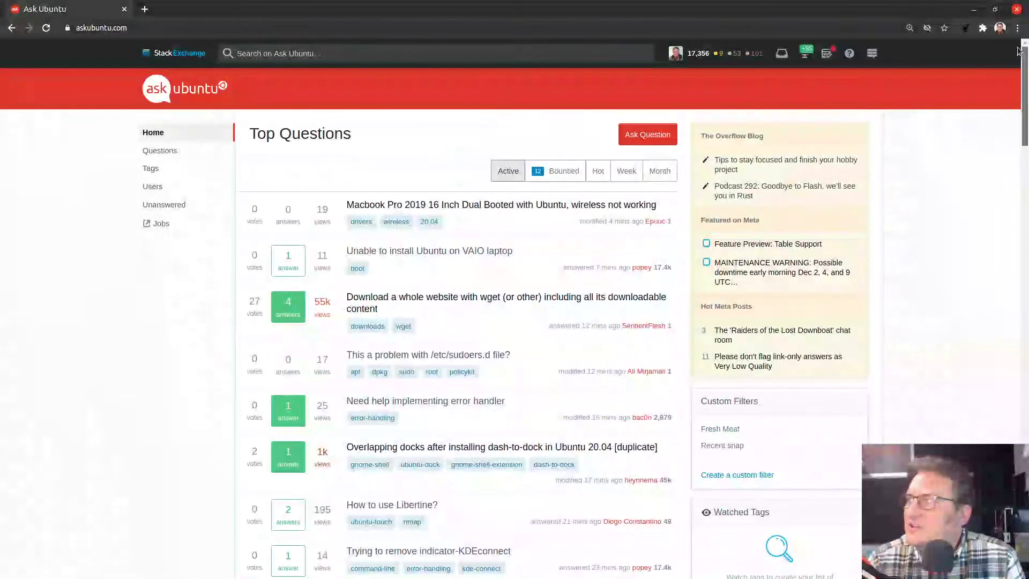
left_click(551, 177)
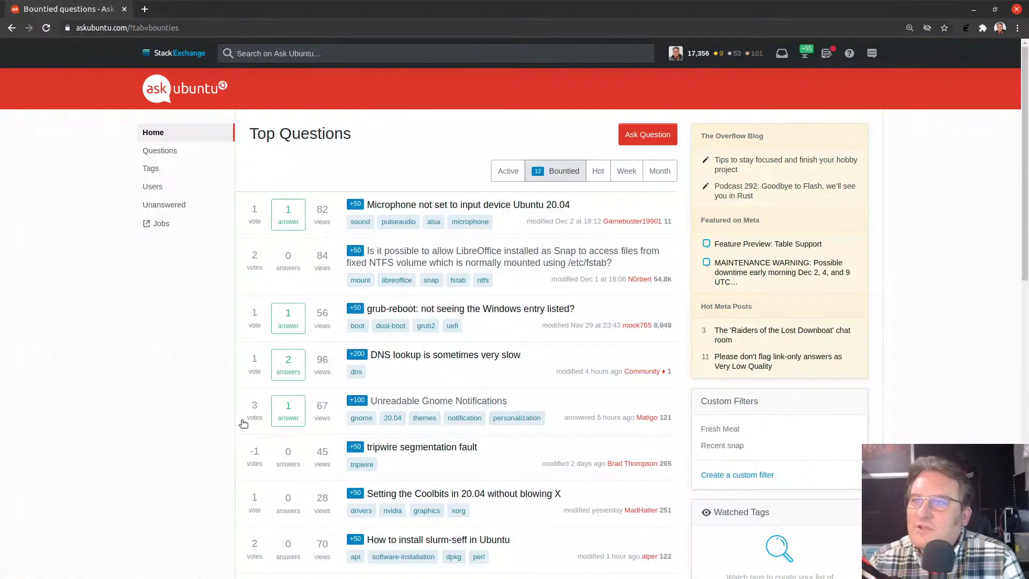
- Open the bountied question "Microphone not set to input device Ubuntu 20.04" and read through the question and its answers
left_click(402, 204)
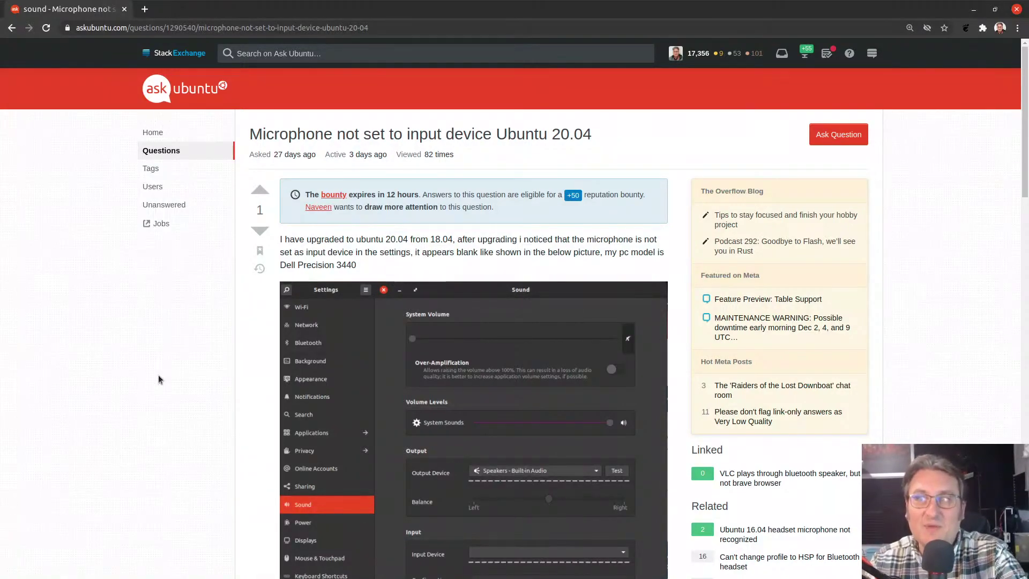
scroll(159, 378, "down", 10)
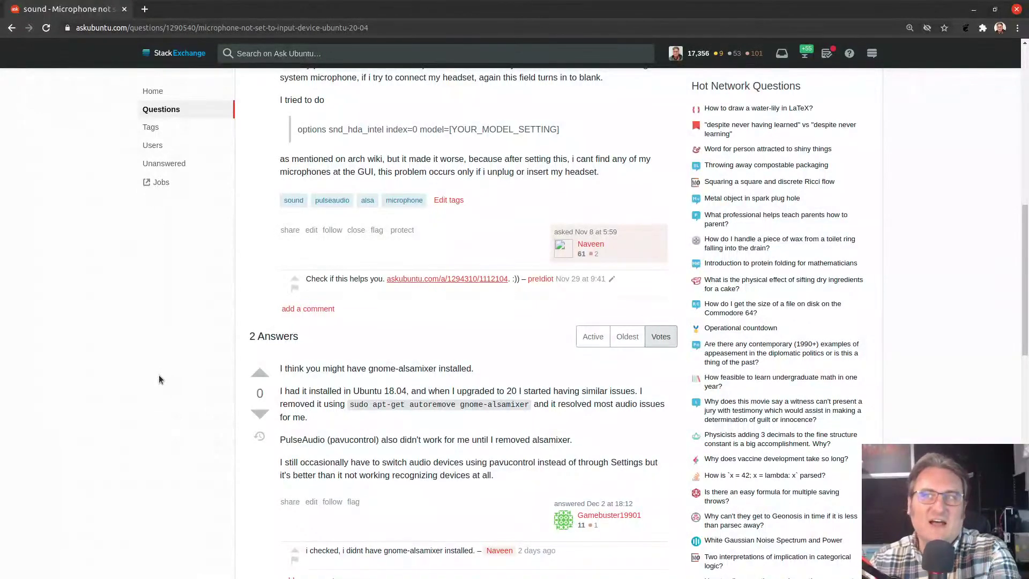
scroll(158, 377, "up", 10)
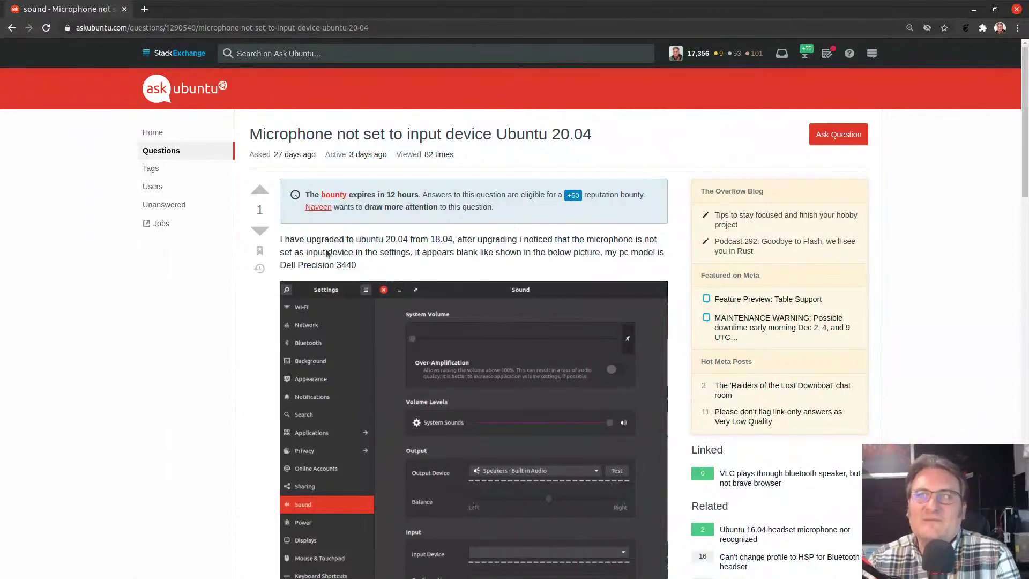
- Return to the bountied questions list and check the bounty on "DNS lookup is sometimes very slow"
left_click(11, 27)
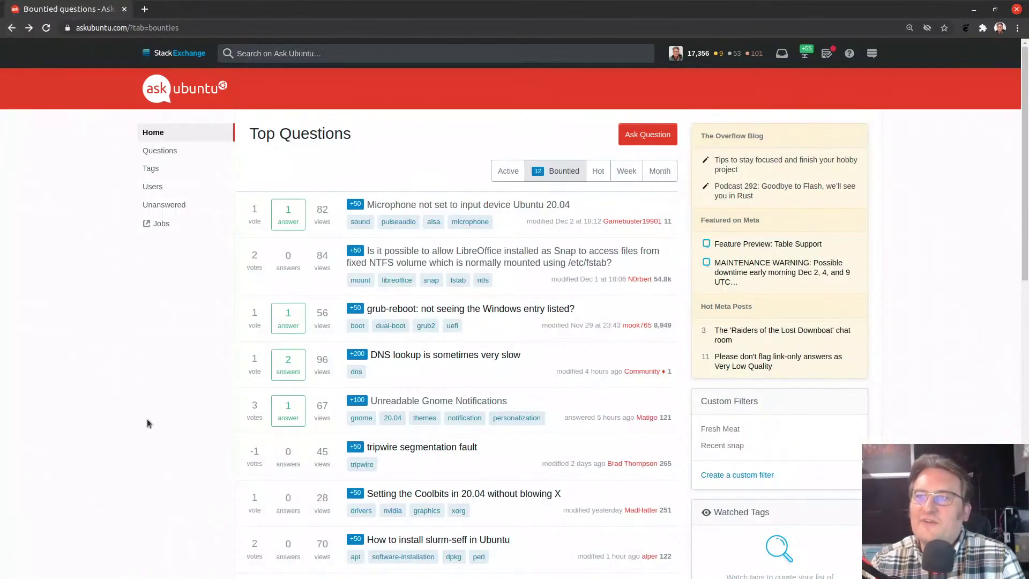
scroll(147, 419, "down", 5)
scroll(149, 416, "up", 5)
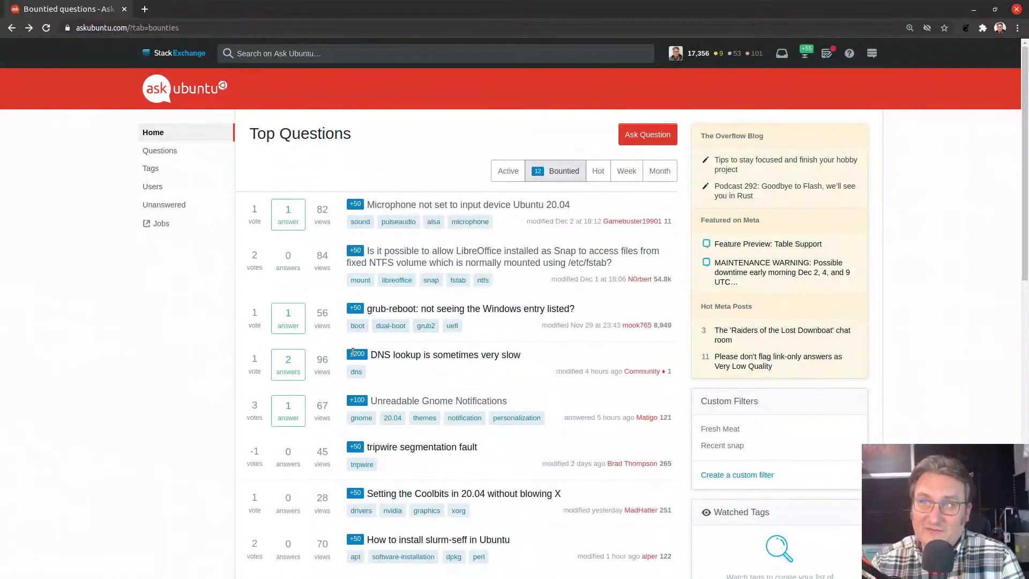
mouse_move(360, 352)
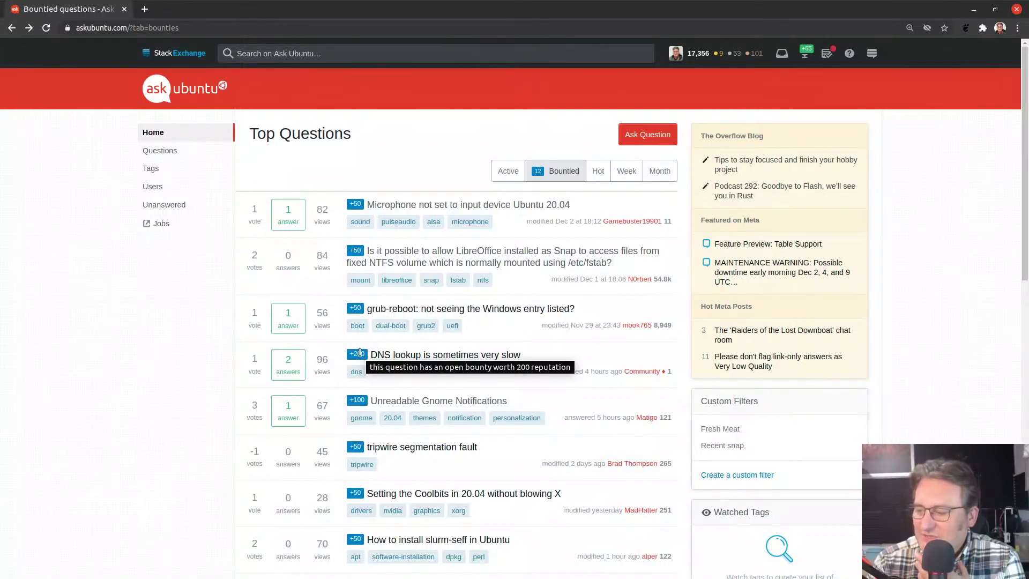
- Open your own user profile and view the full list of questions asked, sorted by newest
left_click(732, 55)
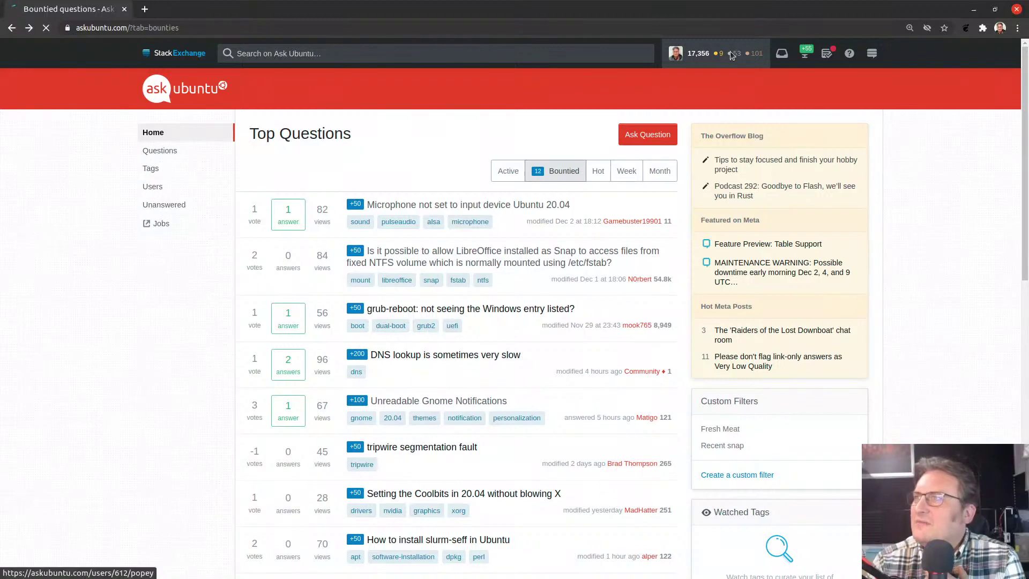
scroll(891, 348, "down", 5)
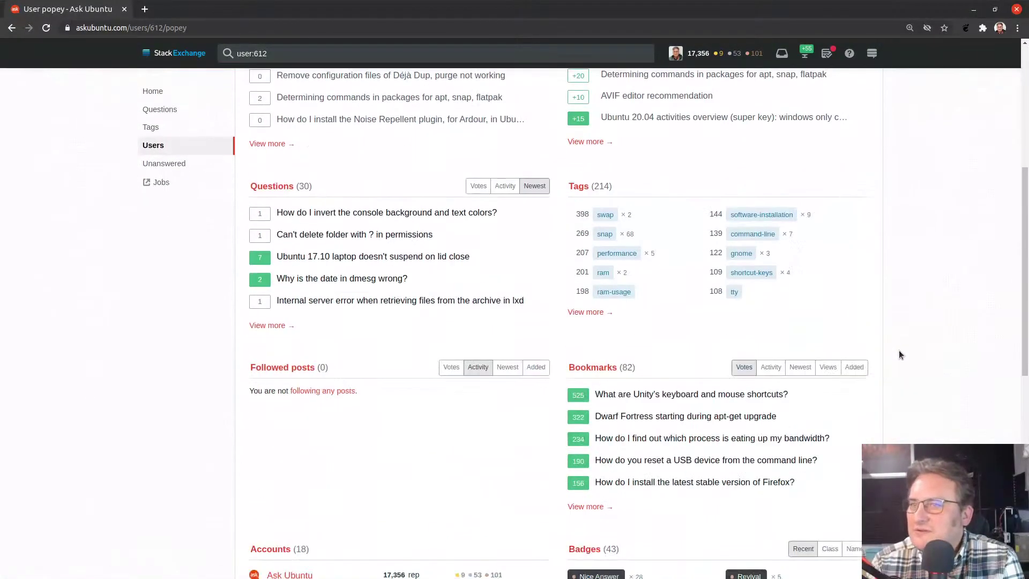
left_click(265, 325)
scroll(195, 375, "down", 3)
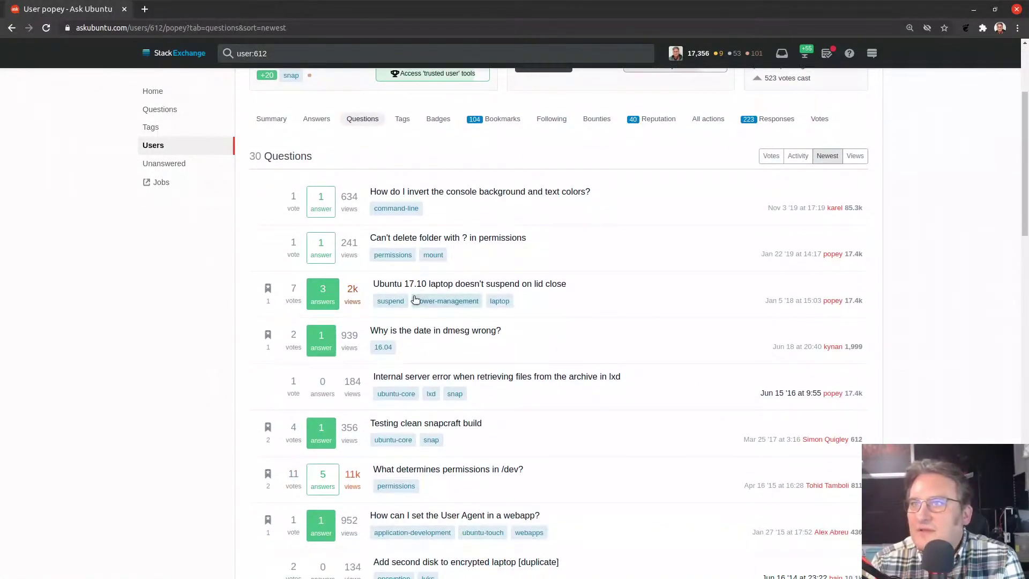
- Open the question "Ubuntu 17.10 laptop doesn't suspend on lid close" and read its accepted answer with the photo
left_click(432, 284)
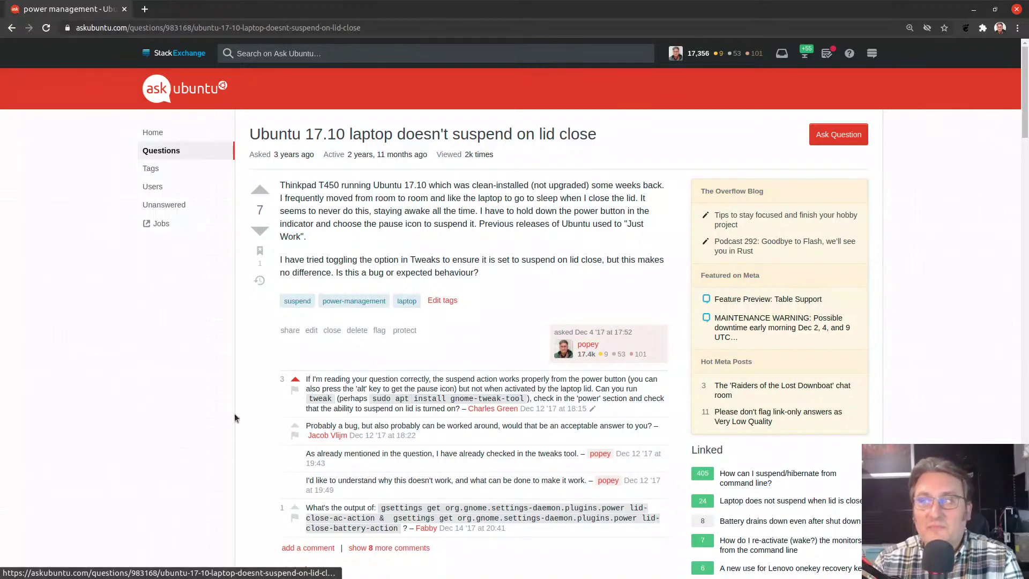
scroll(234, 413, "down", 5)
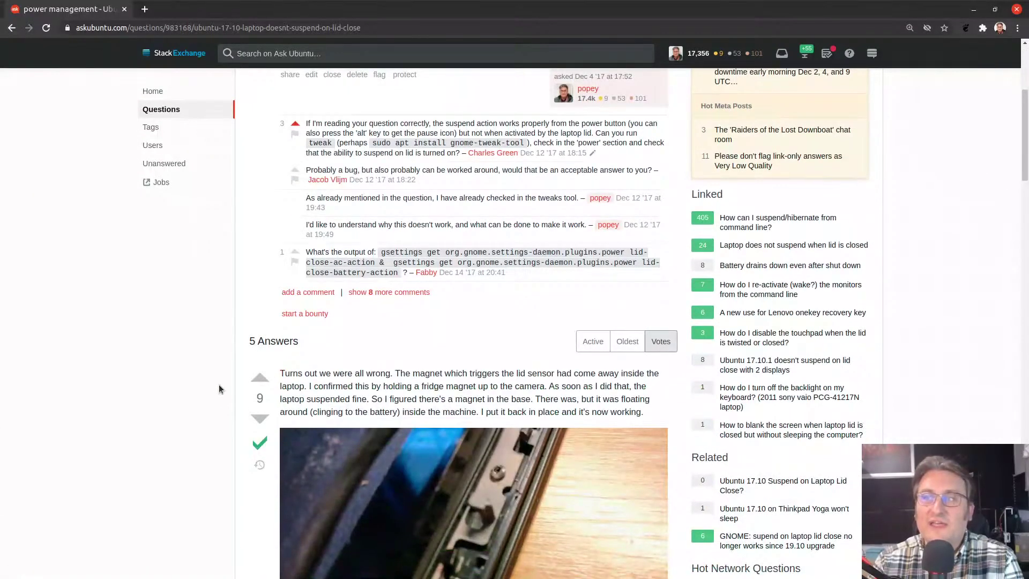
scroll(219, 384, "down", 4)
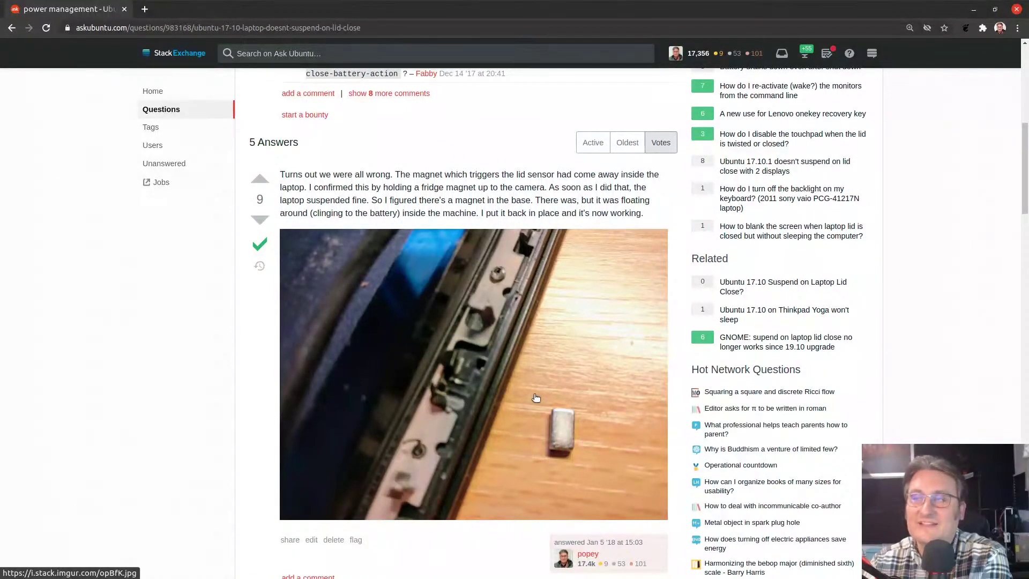
scroll(536, 397, "down", 3)
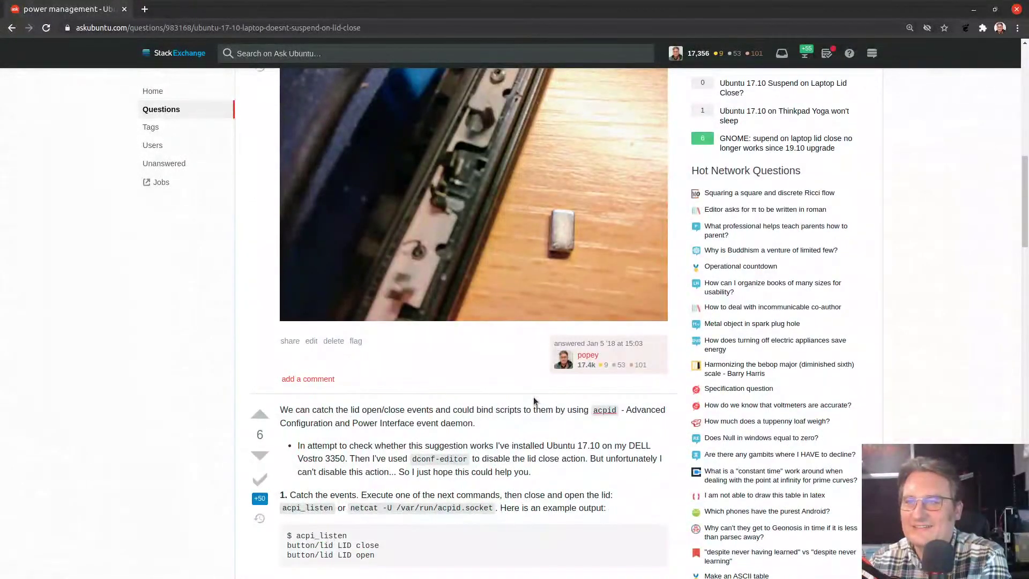
scroll(532, 397, "down", 3)
scroll(532, 397, "up", 15)
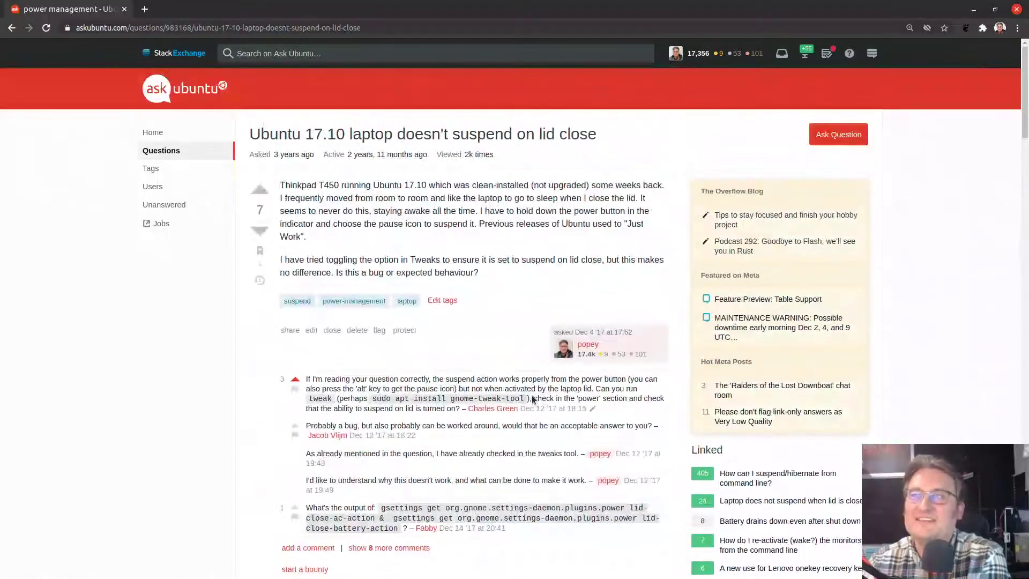
- Examine the bounty-awarded acpid answer and its comments on the lid-close question, and go back up to the question
scroll(242, 347, "down", 1)
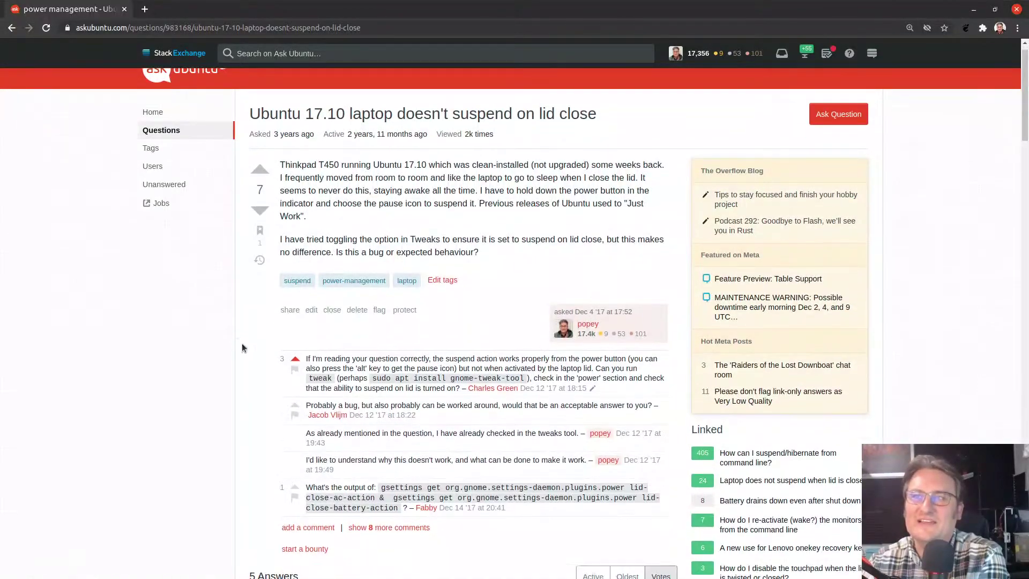
scroll(243, 347, "down", 15)
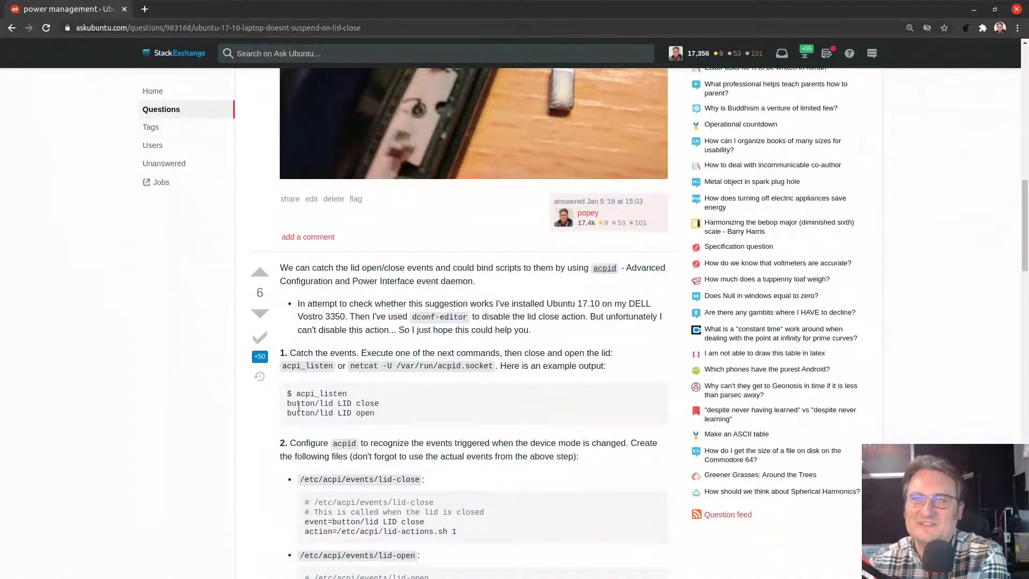
mouse_move(258, 356)
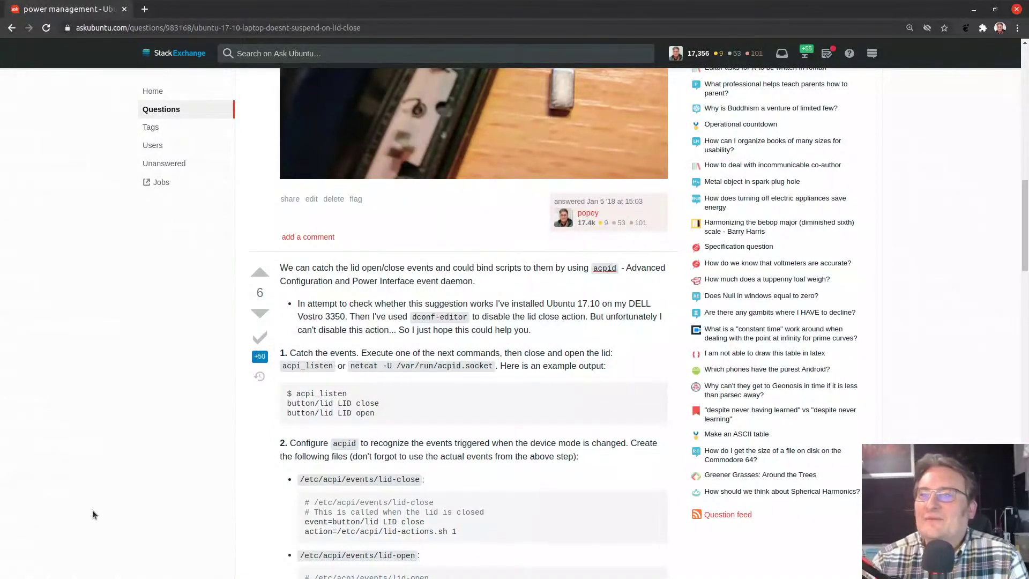
scroll(129, 426, "down", 7)
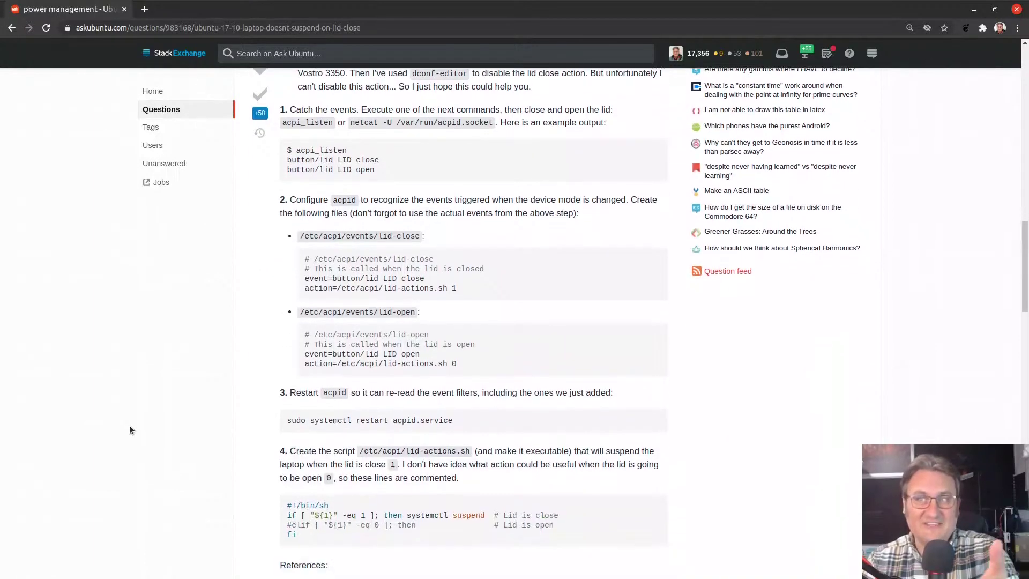
scroll(130, 429, "down", 3)
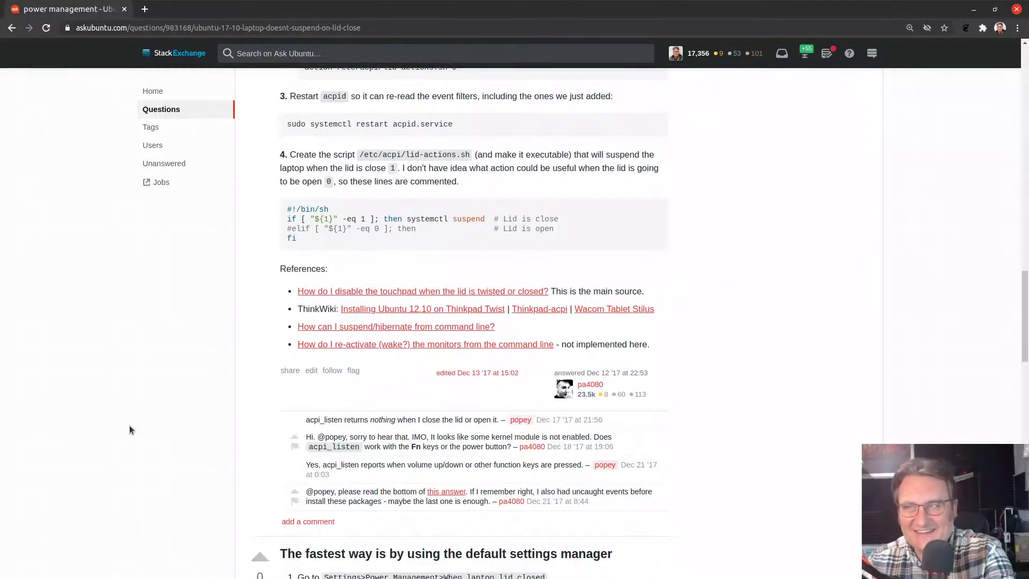
scroll(129, 429, "up", 18)
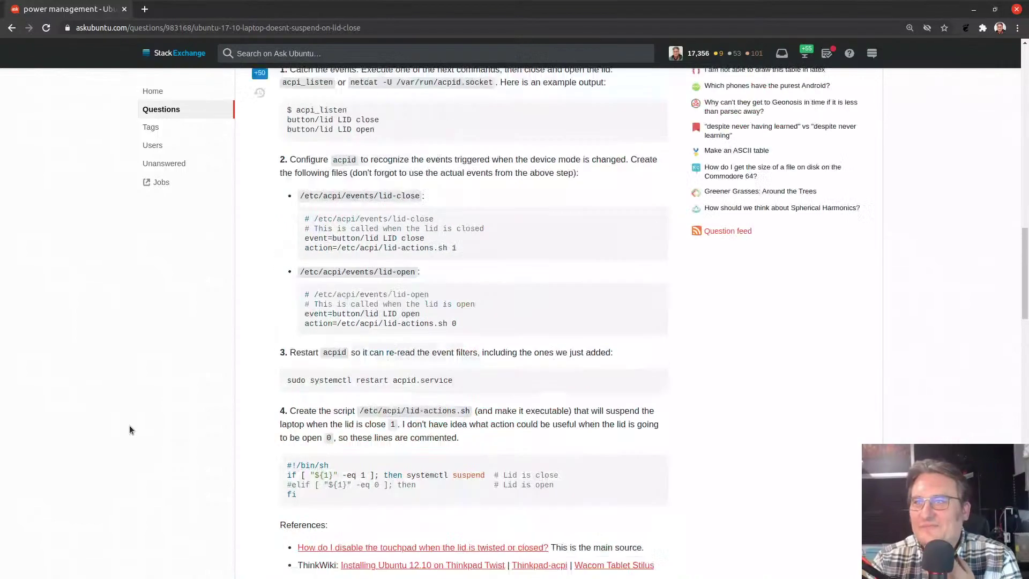
scroll(130, 427, "up", 6)
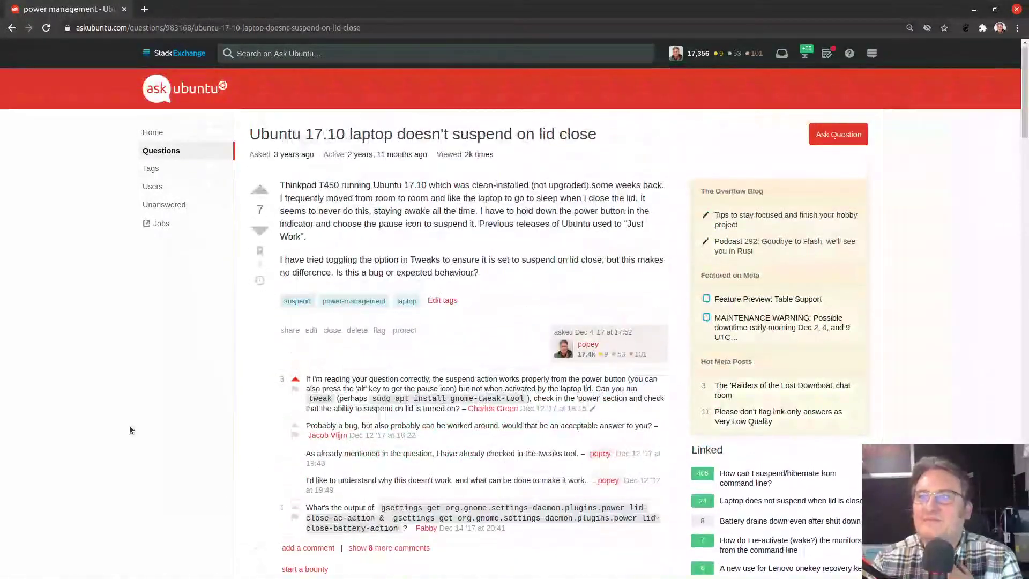
- Leave the lid-close question for the Ask Ubuntu home page and open the "Recent snap" custom filter
left_click(12, 28)
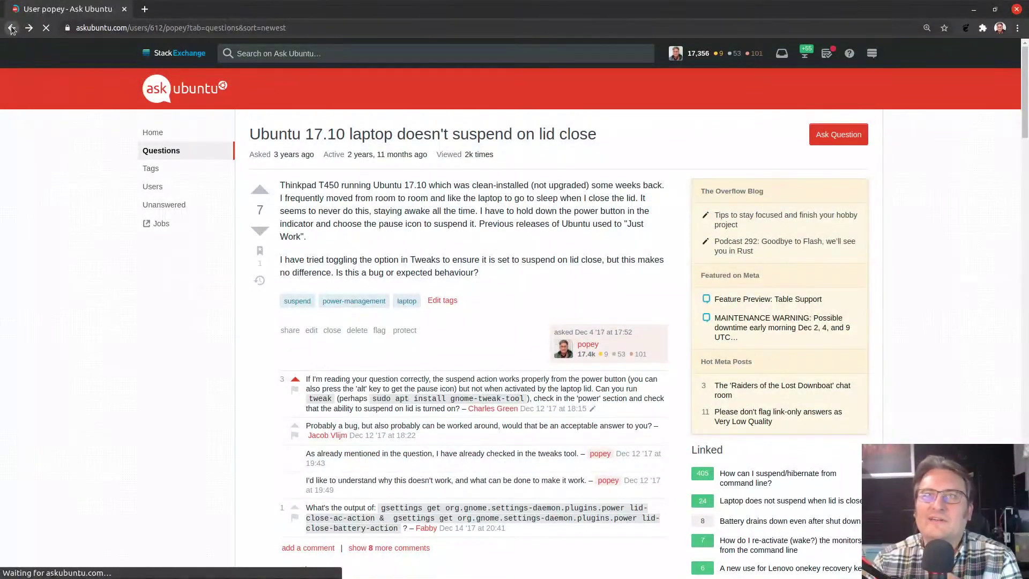
left_click(151, 93)
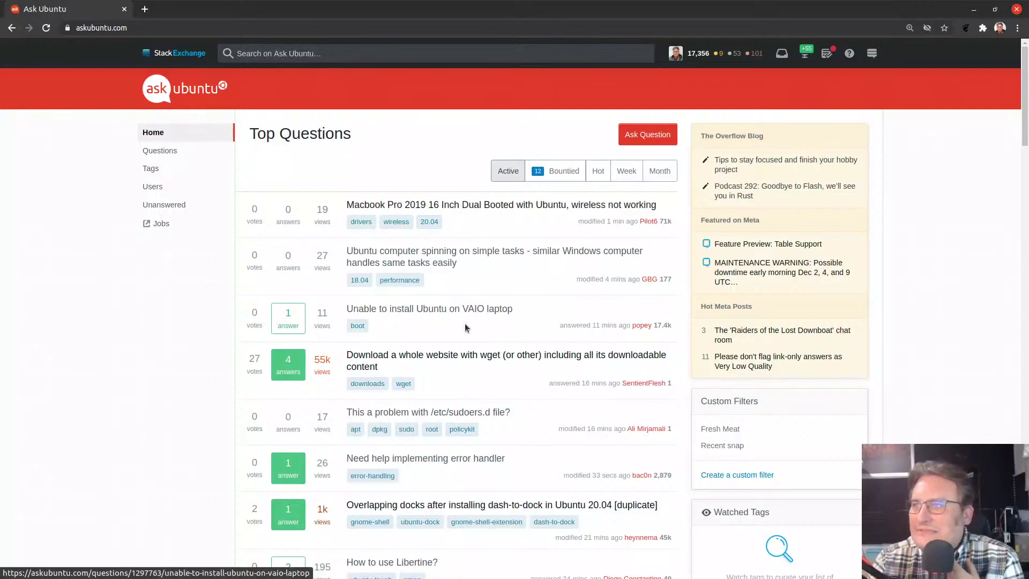
left_click(720, 448)
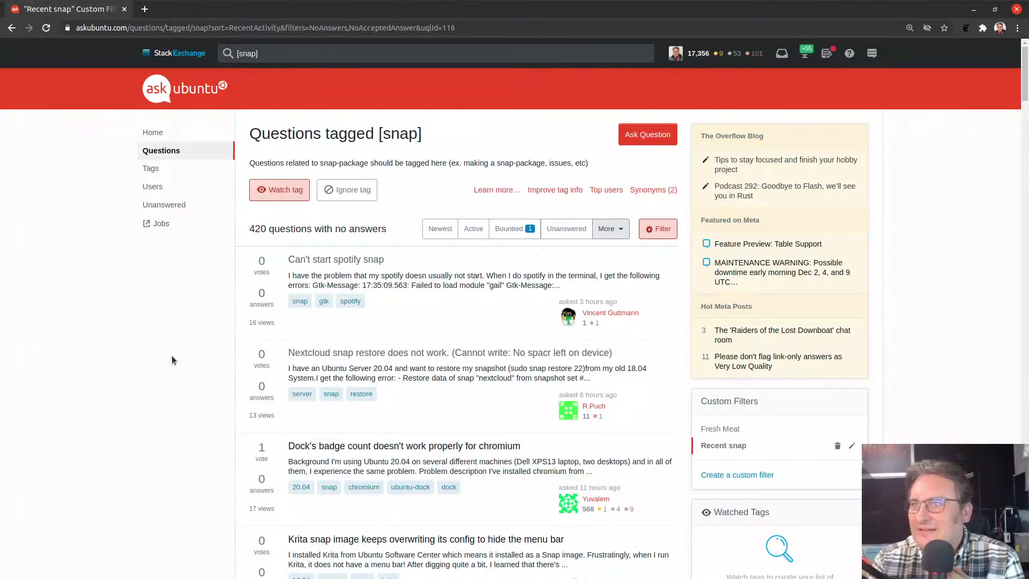
- Open the question about Nextcloud snap restore not working and read its details and comment
left_click(398, 353)
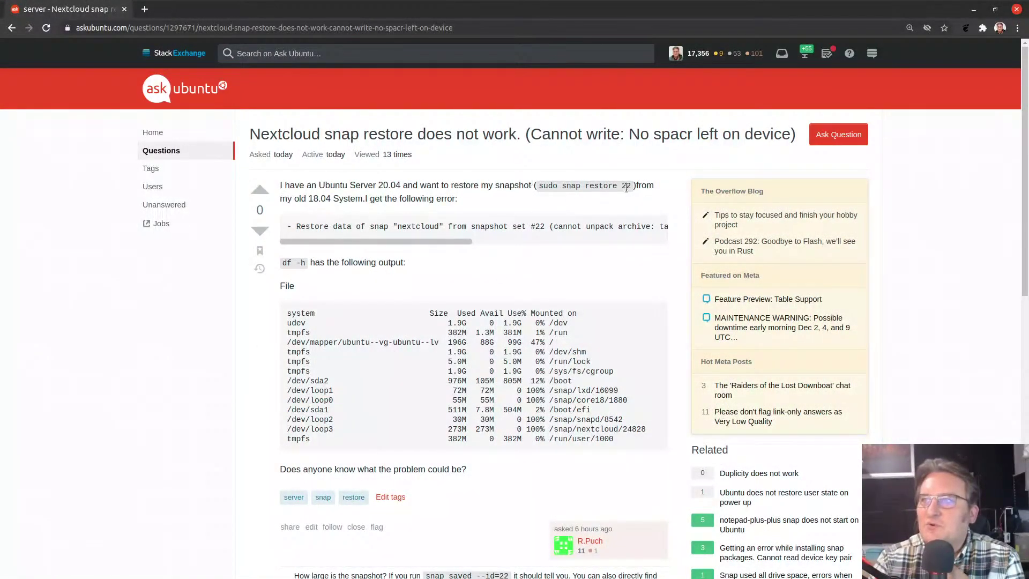
scroll(197, 456, "down", 5)
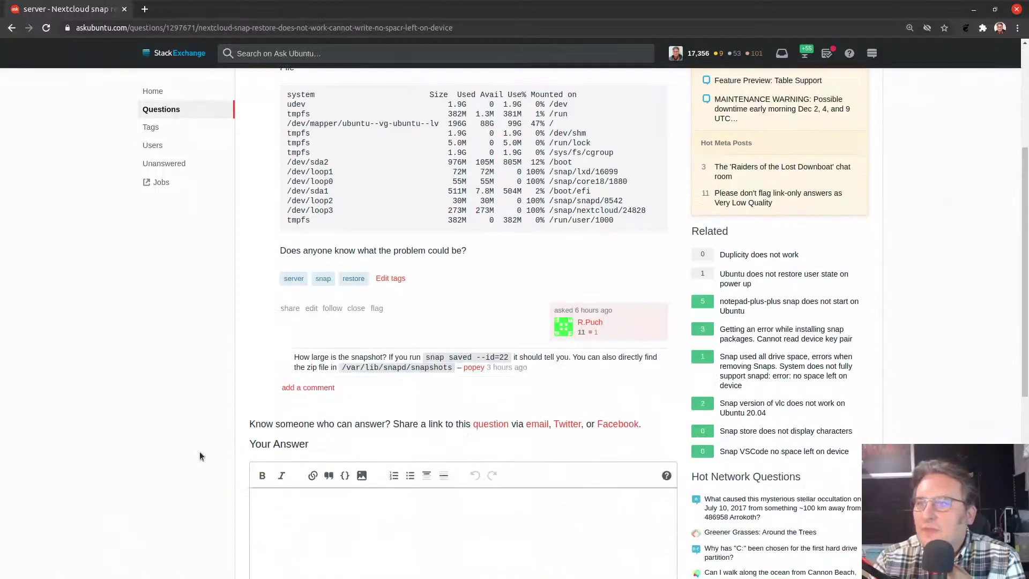
scroll(438, 335, "up", 5)
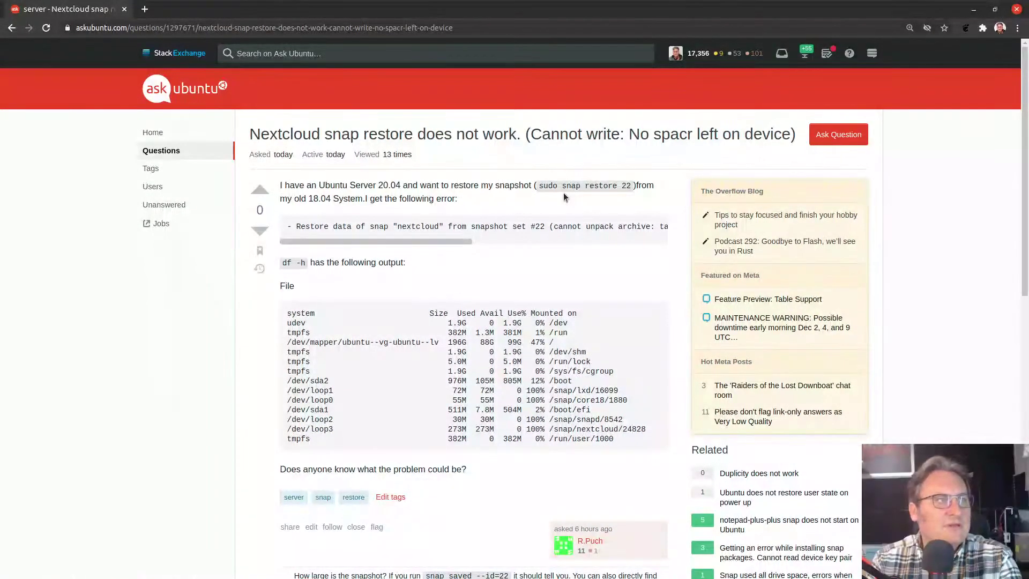
- Switch to the terminal, draft the example command "snap remove foo --purge" without running it, and cut it back to "snap"
key("alt+Tab")
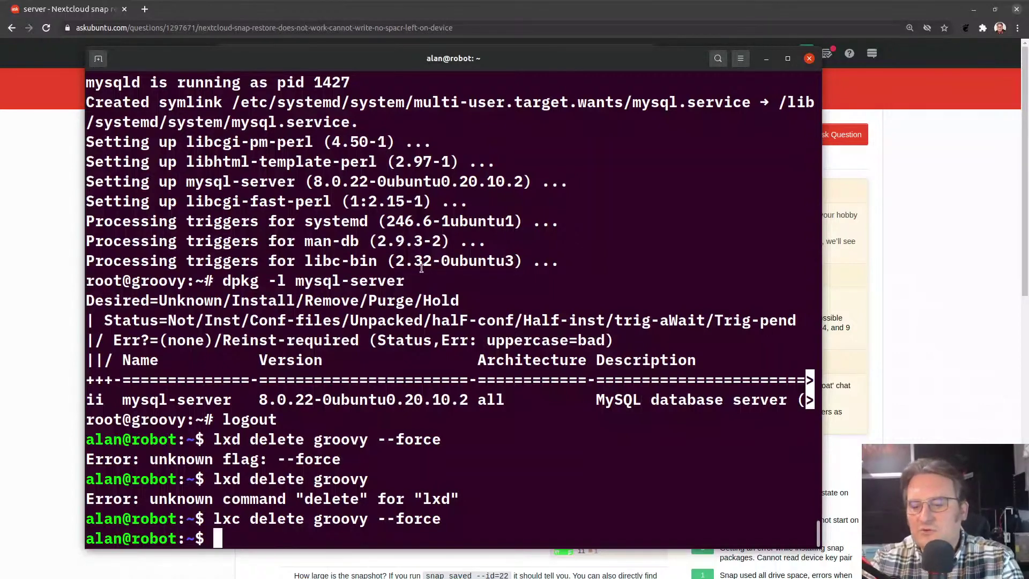
type("snap remove ")
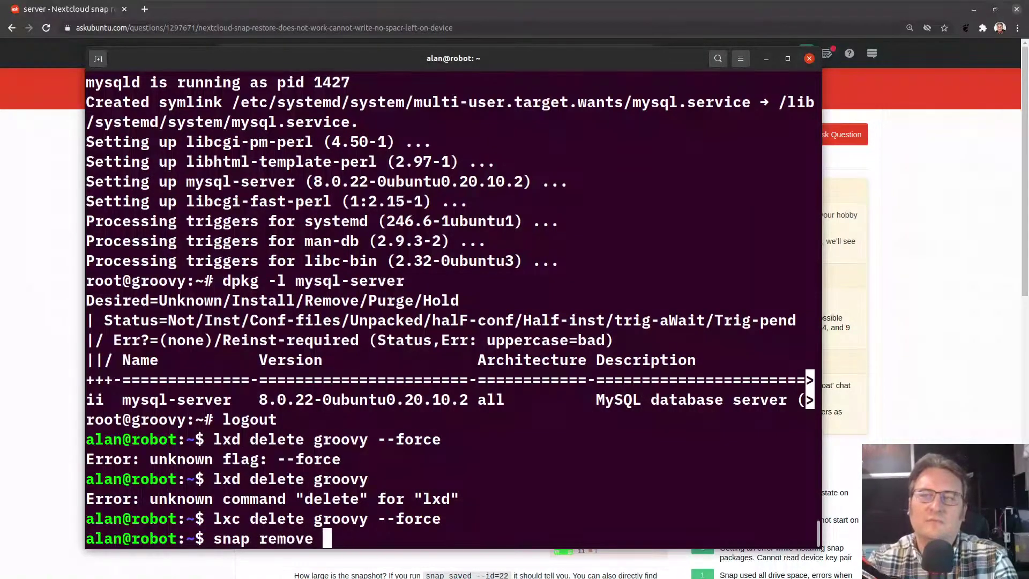
type("foo")
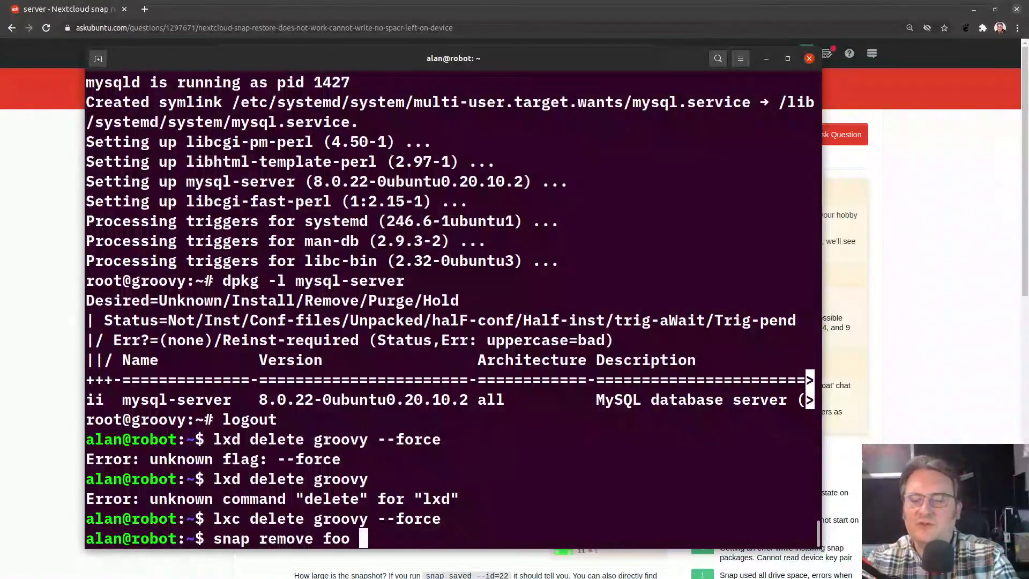
type(" --purge")
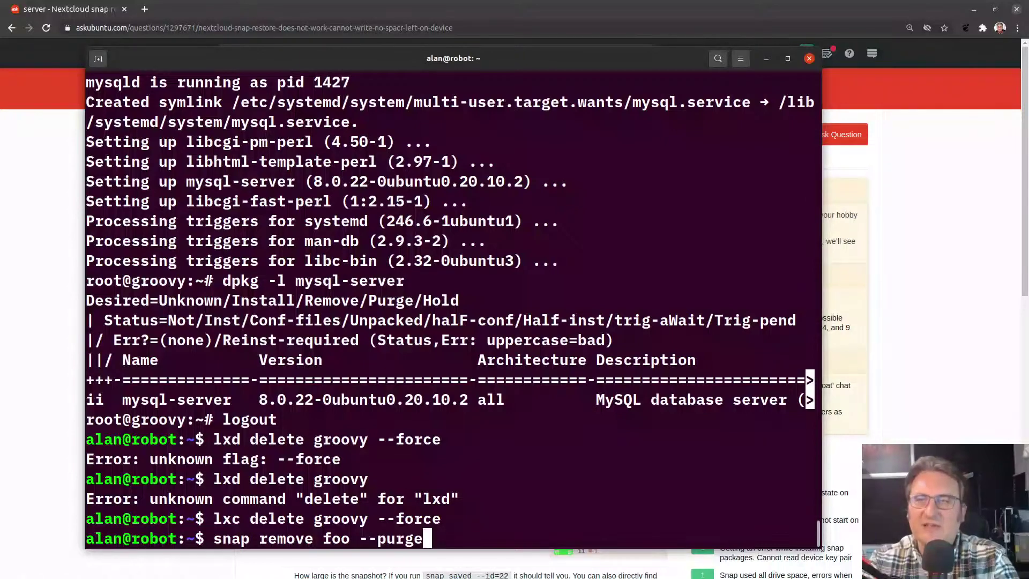
key("BackSpace")
key("BackSpace")
key("BackSpace")
key("BackSpace")
key("BackSpace")
key("BackSpace")
key("BackSpace")
key("BackSpace")
key("BackSpace")
key("BackSpace")
key("BackSpace")
key("BackSpace")
key("BackSpace")
key("BackSpace")
key("BackSpace")
key("BackSpace")
key("BackSpace")
key("BackSpace")
- Run "snap saved" to list the saved snapshots and highlight the session-desktop entry's note
type("saved")
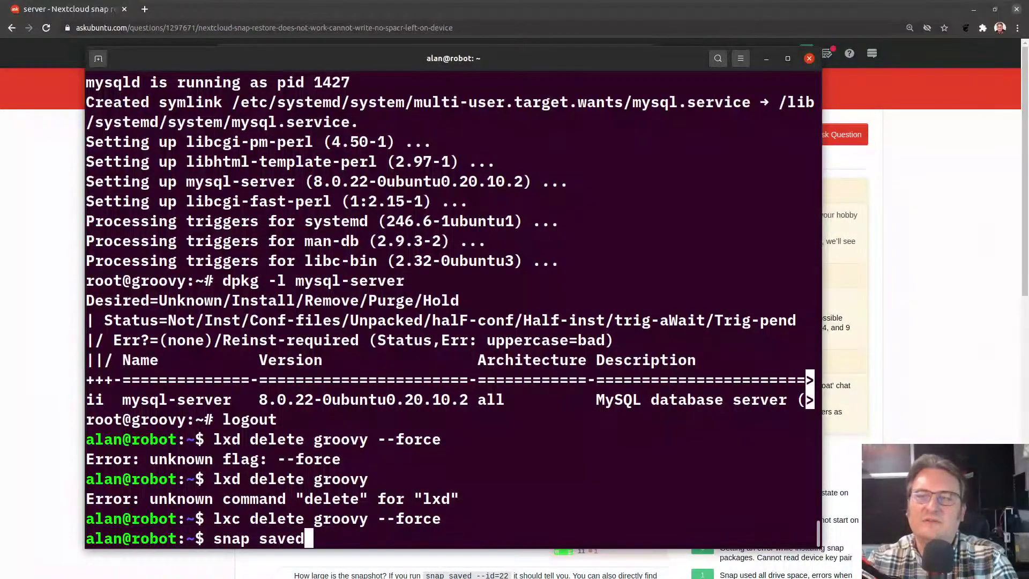
key("Return")
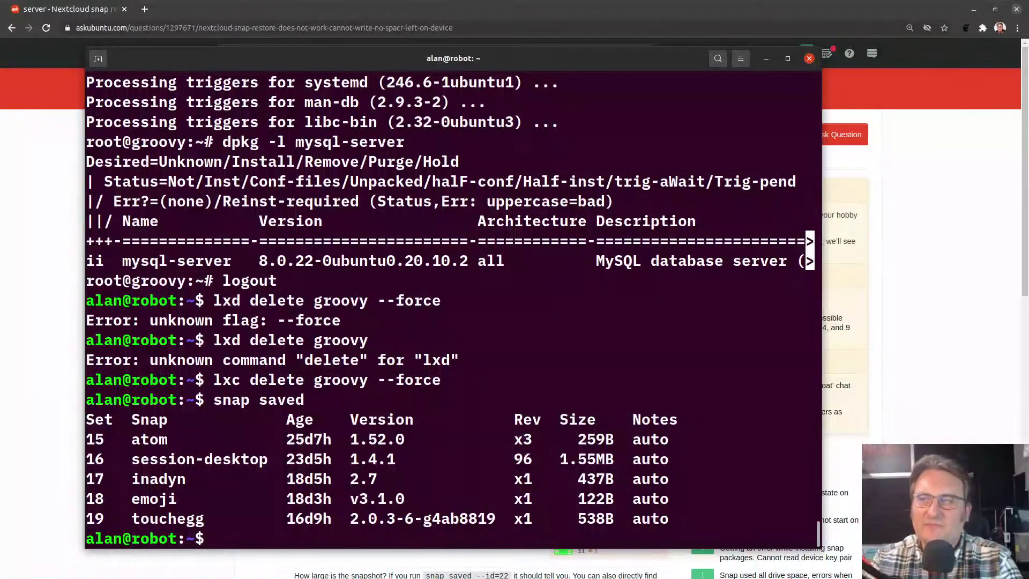
double_click(655, 459)
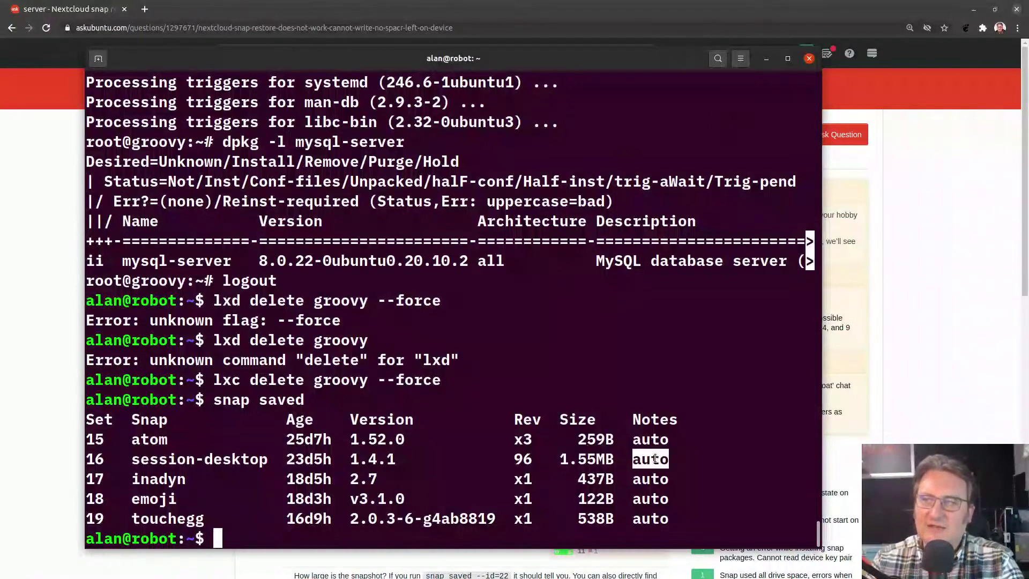
left_click(655, 458)
- Run "snap saved --id=16" to show only snapshot set 16 and highlight its size
type("sn")
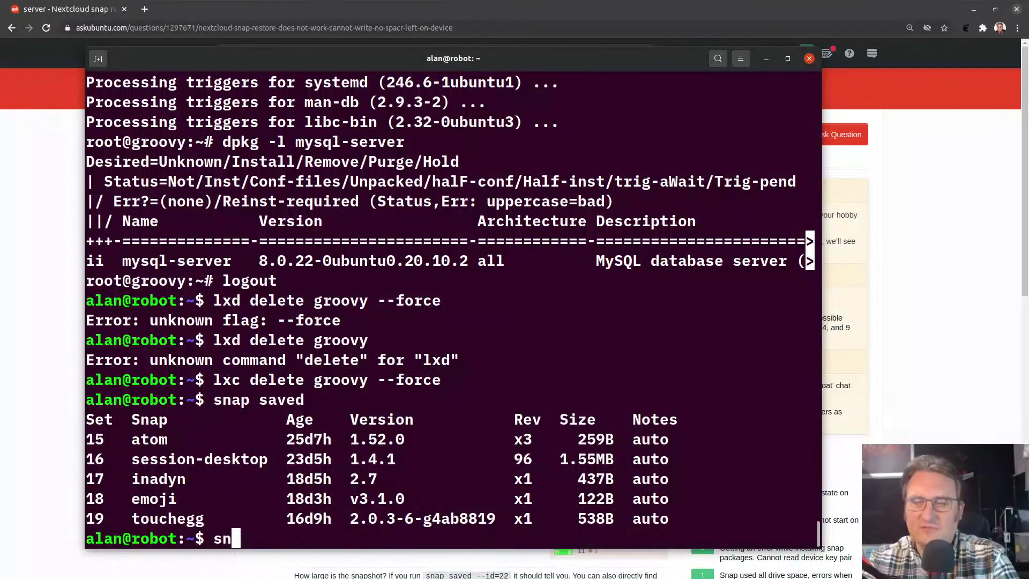
type("ap sa")
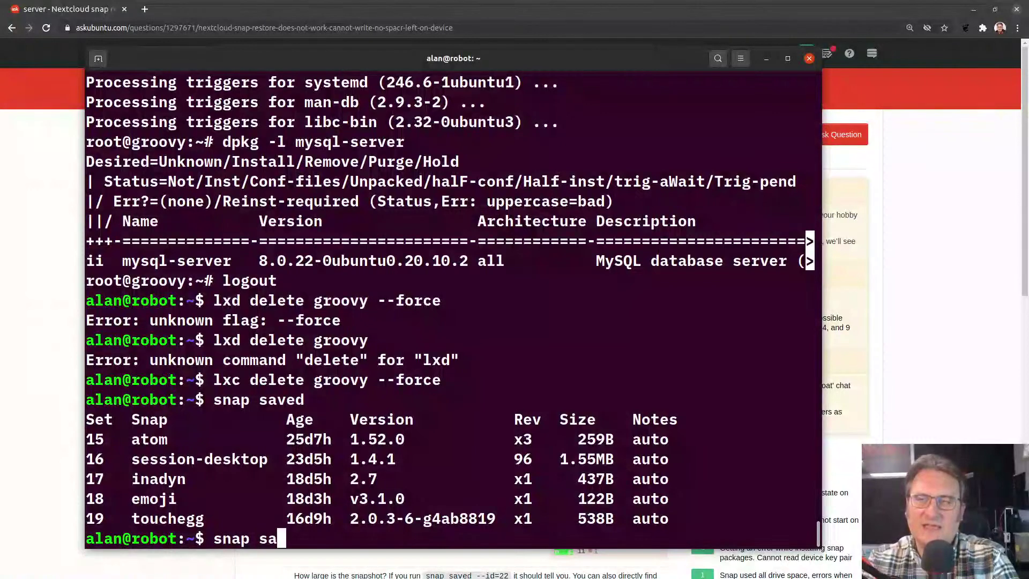
type("ved --id")
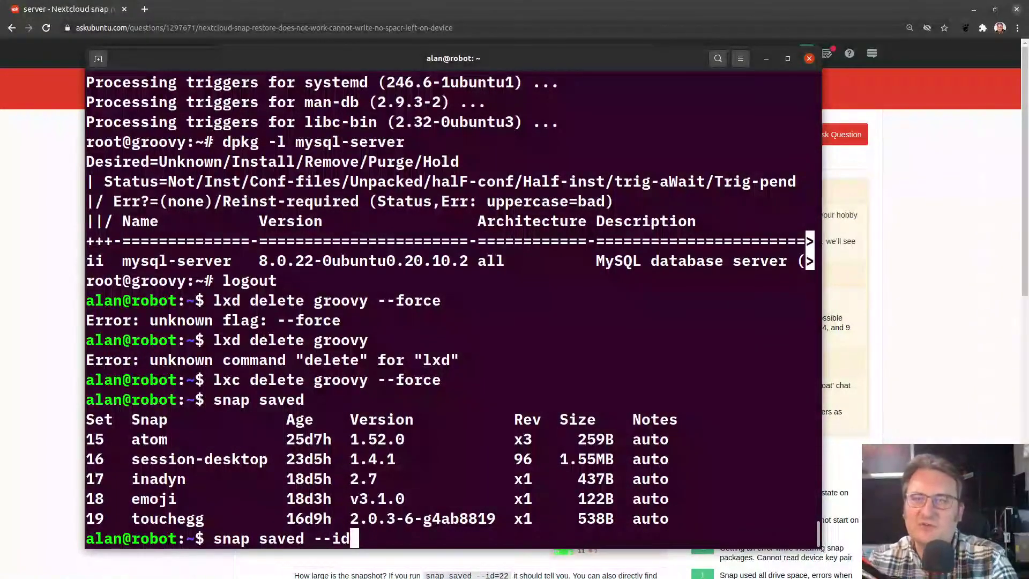
type("=16")
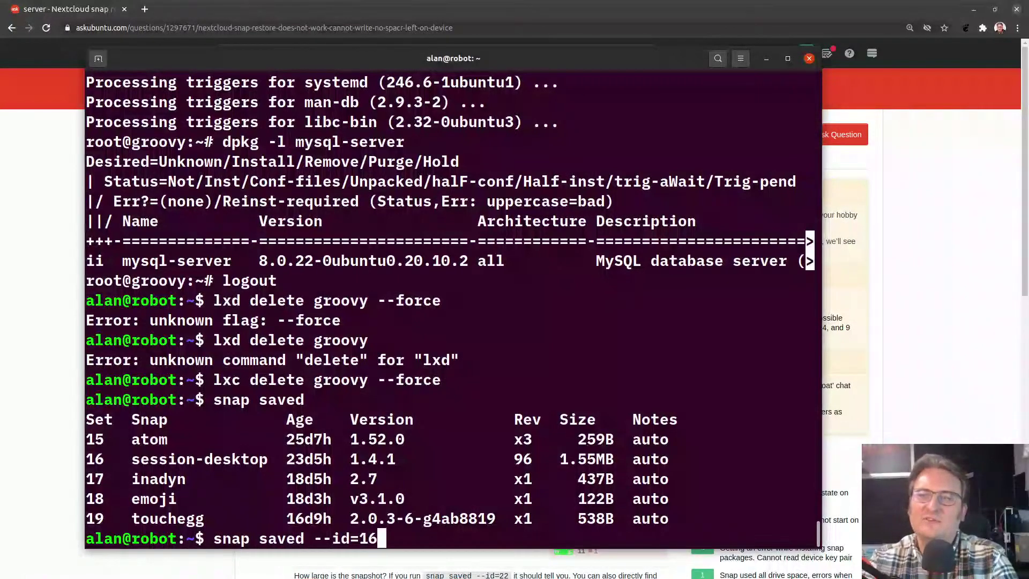
key("Return")
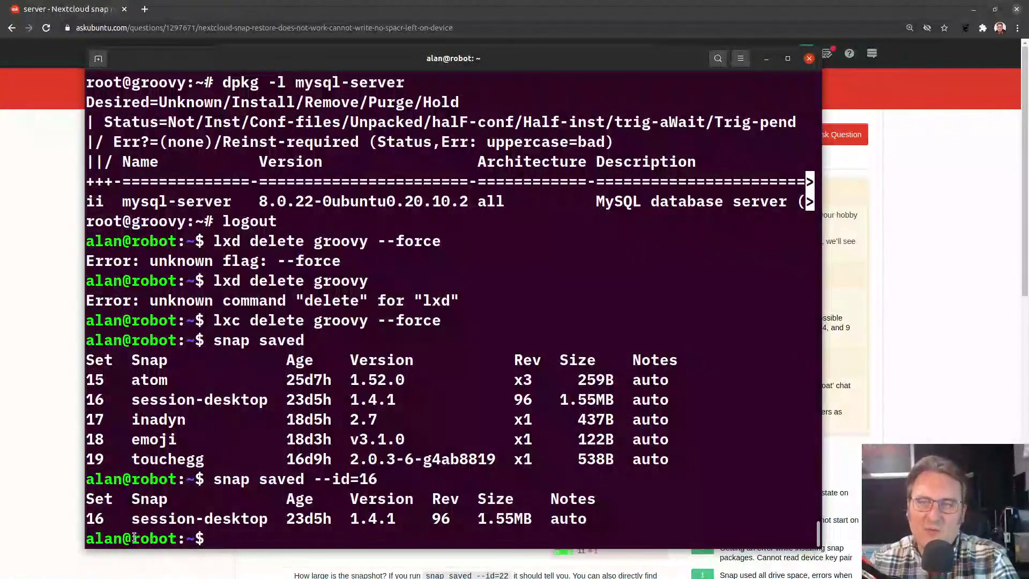
double_click(512, 521)
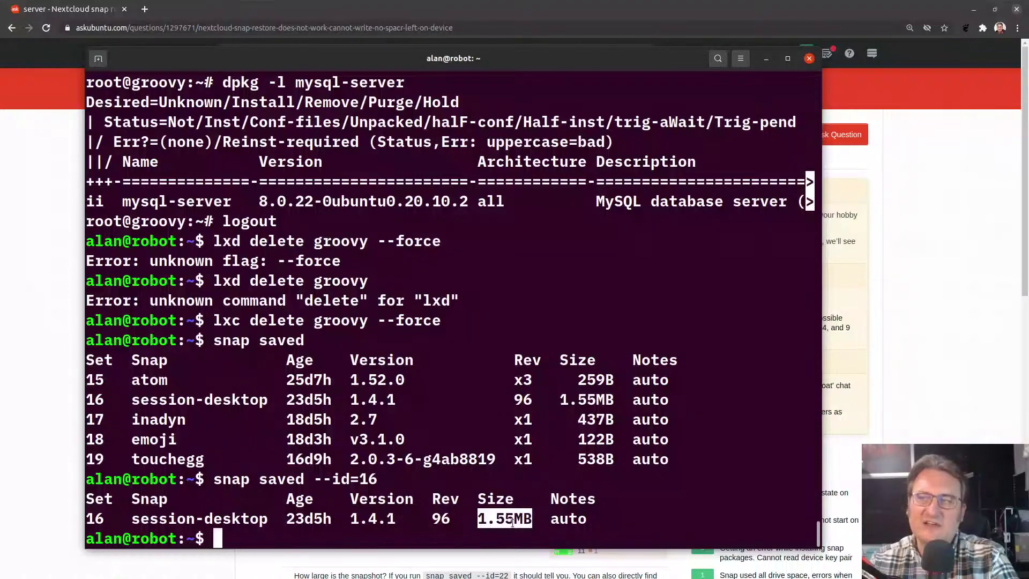
- Move the terminal window around to check the question page behind it, keeping the terminal in front
left_click(347, 47)
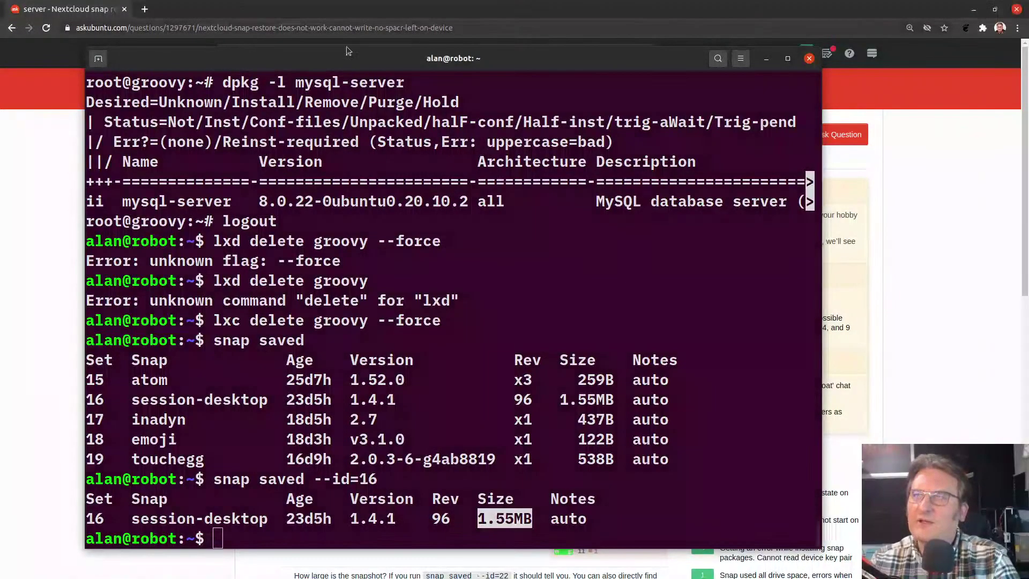
mouse_move(353, 56)
left_mouse_down()
mouse_move(433, 487)
mouse_move(433, 556)
mouse_move(384, 136)
mouse_move(338, 67)
left_mouse_up()
left_click(924, 310)
scroll(924, 311, "down", 10)
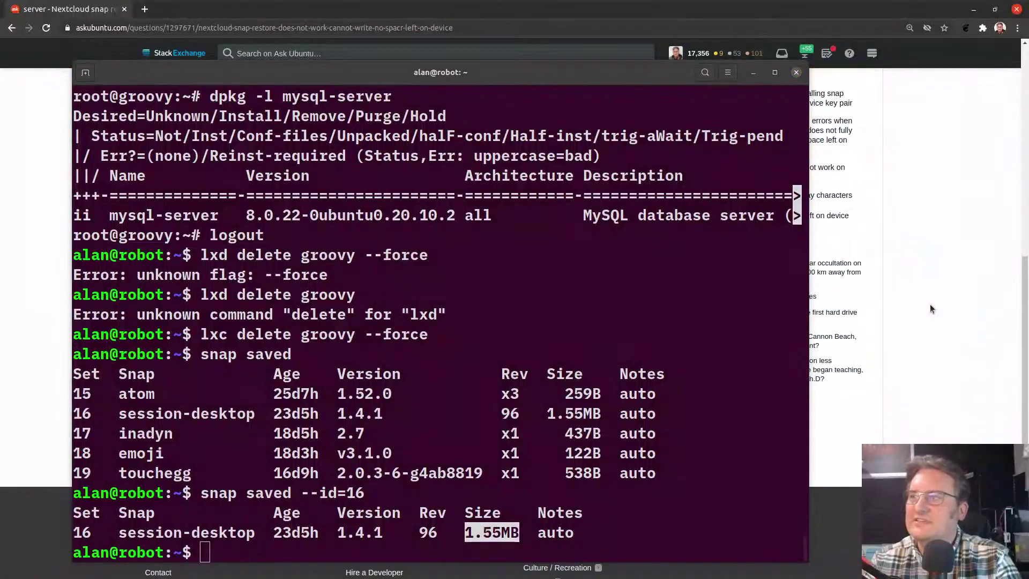
left_click_drag(402, 70, 467, 78)
- List the snapshot files with "sudo ls /var/lib/snapd/snapshots", authenticating with the account password
type("s")
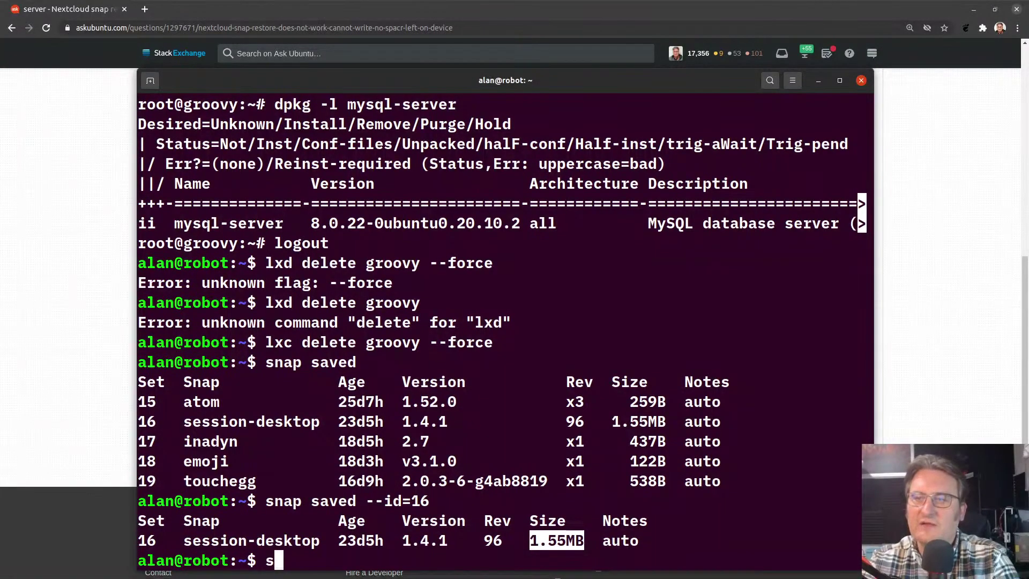
type("udo ls /var/lib/sndp")
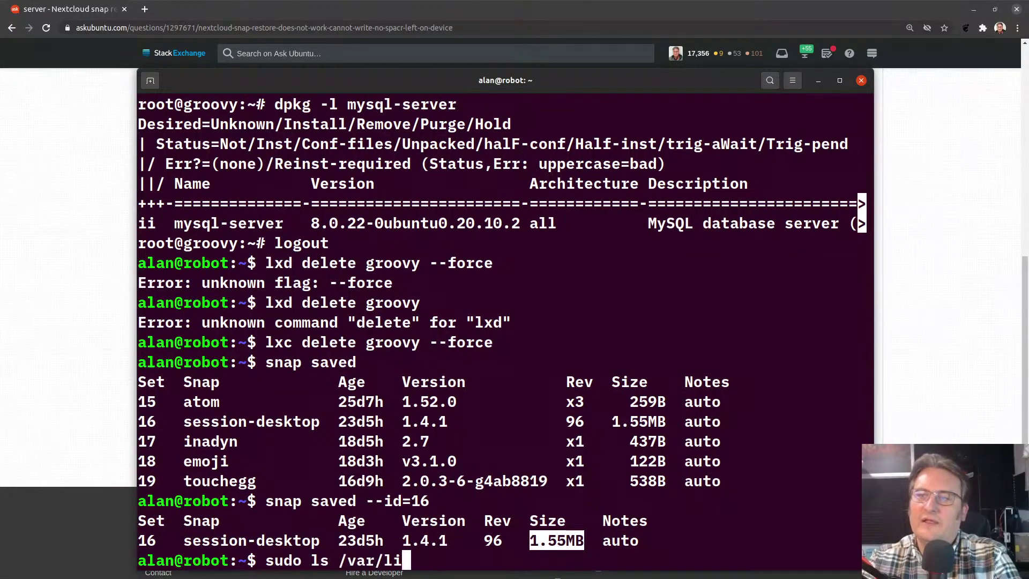
key("BackSpace")
key("BackSpace")
type("apd/snapshots")
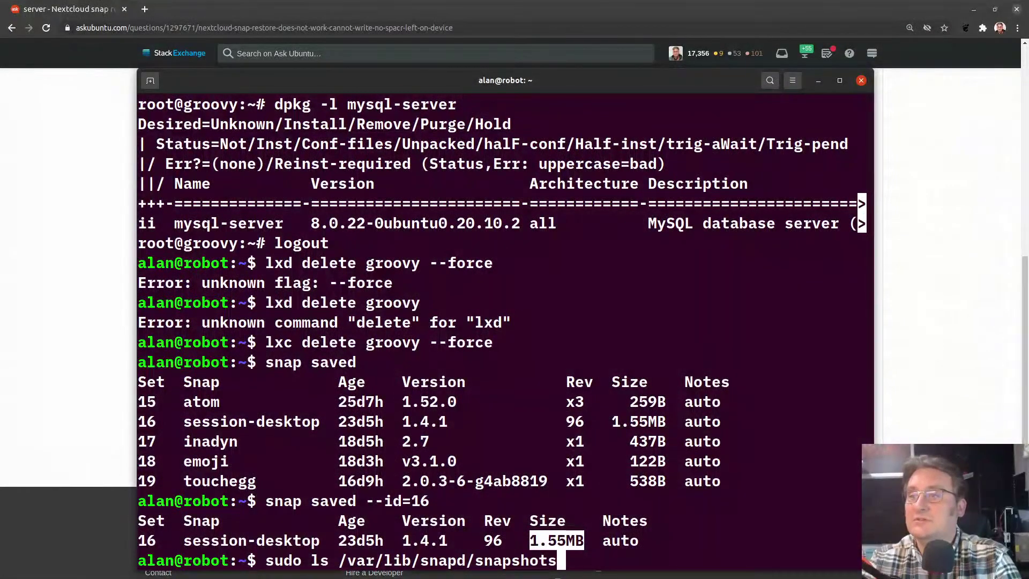
key("Return")
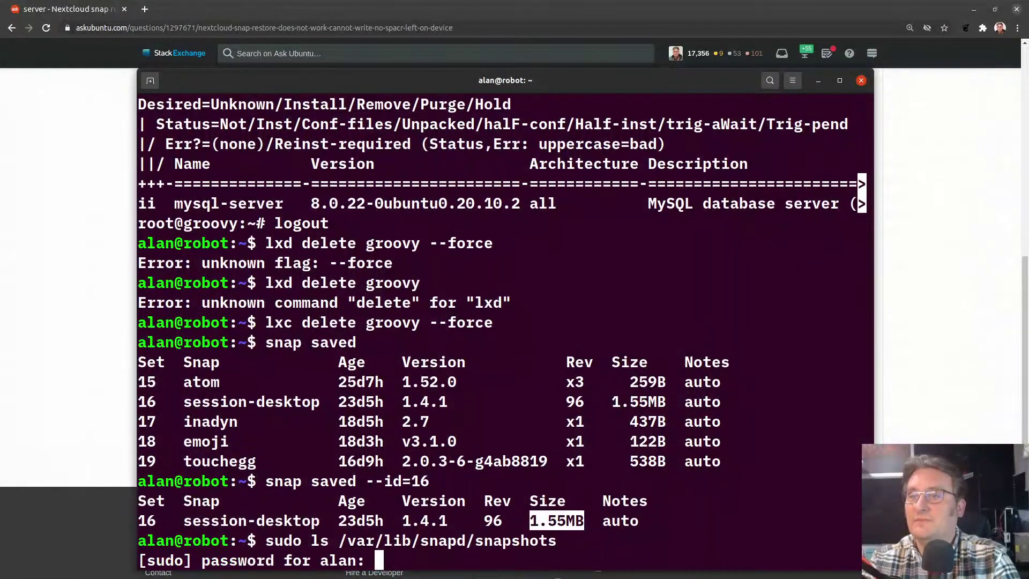
key("Return")
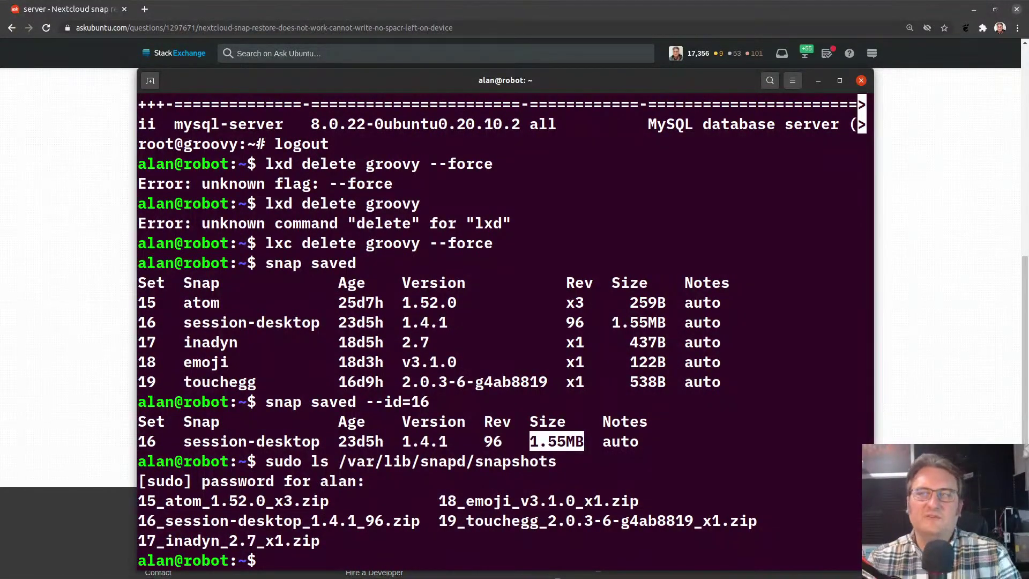
- Highlight the saved snapshots table and the session-desktop zip file name in the terminal output, and clear the selection
left_click_drag(464, 273, 467, 400)
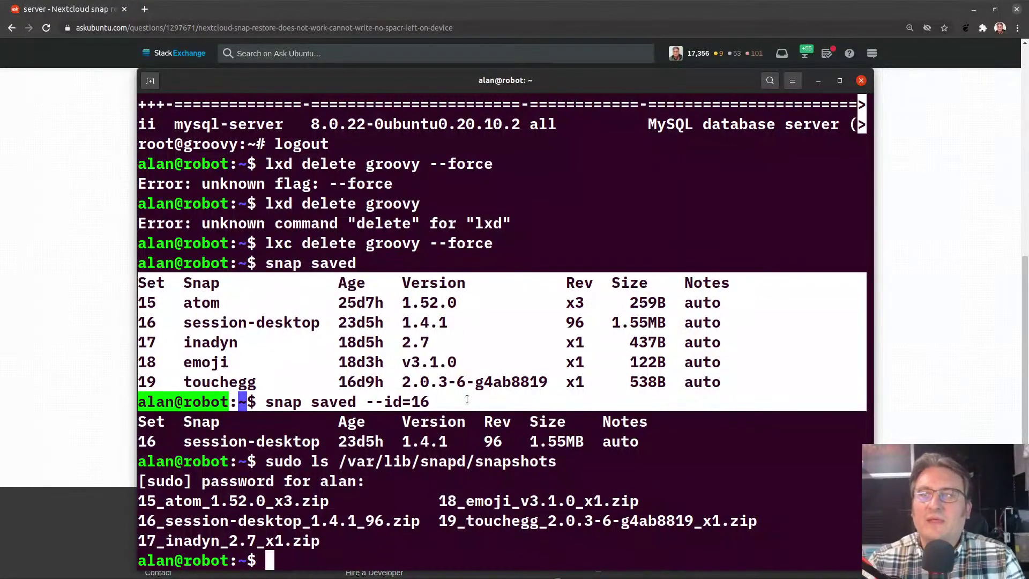
double_click(352, 516)
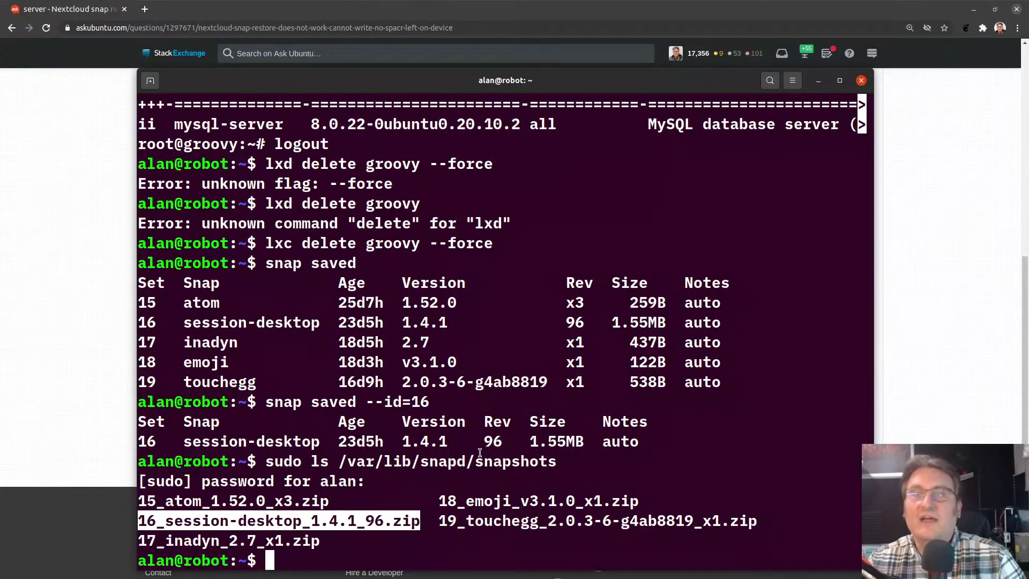
left_click(556, 382)
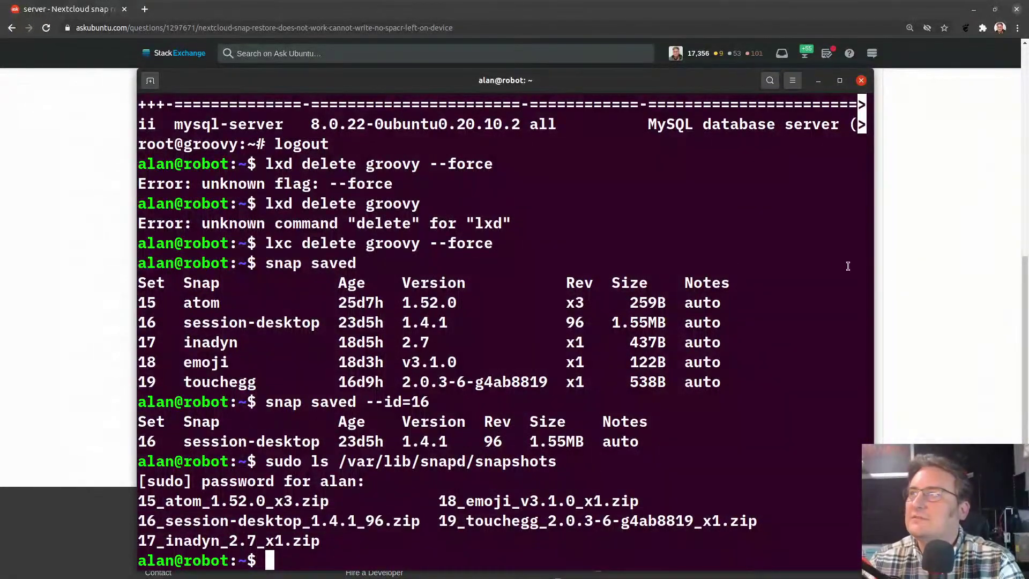
- Return to the "Recent snap" question list in the browser and open "Atom text editor to migrate to app snap" in a new tab
left_click(902, 275)
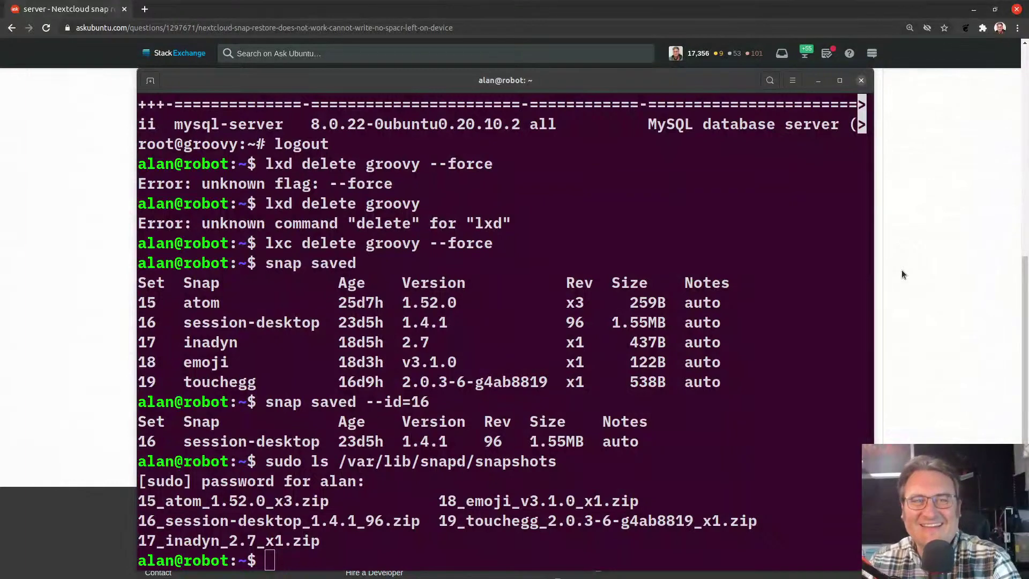
left_click(902, 271)
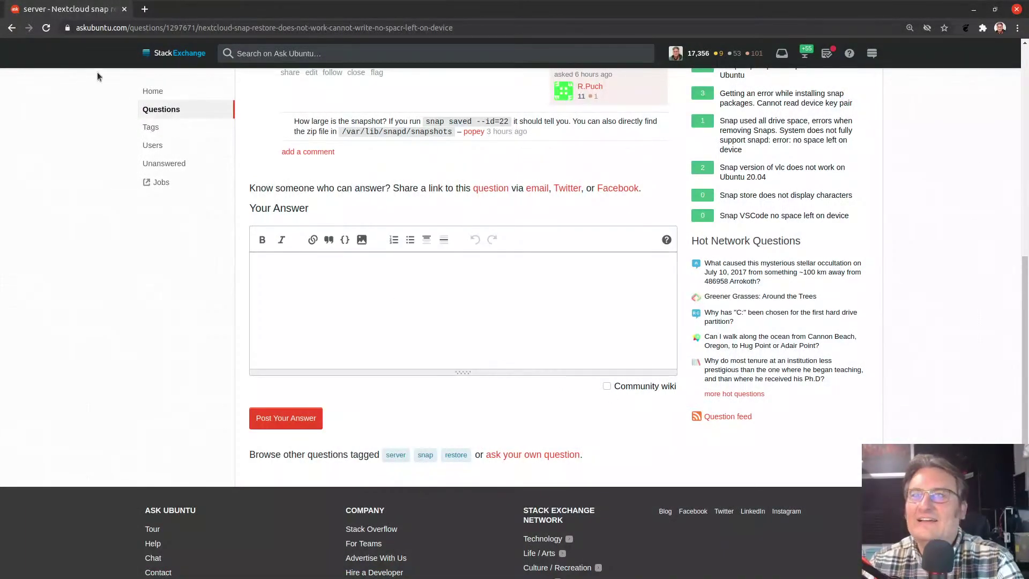
left_click(12, 27)
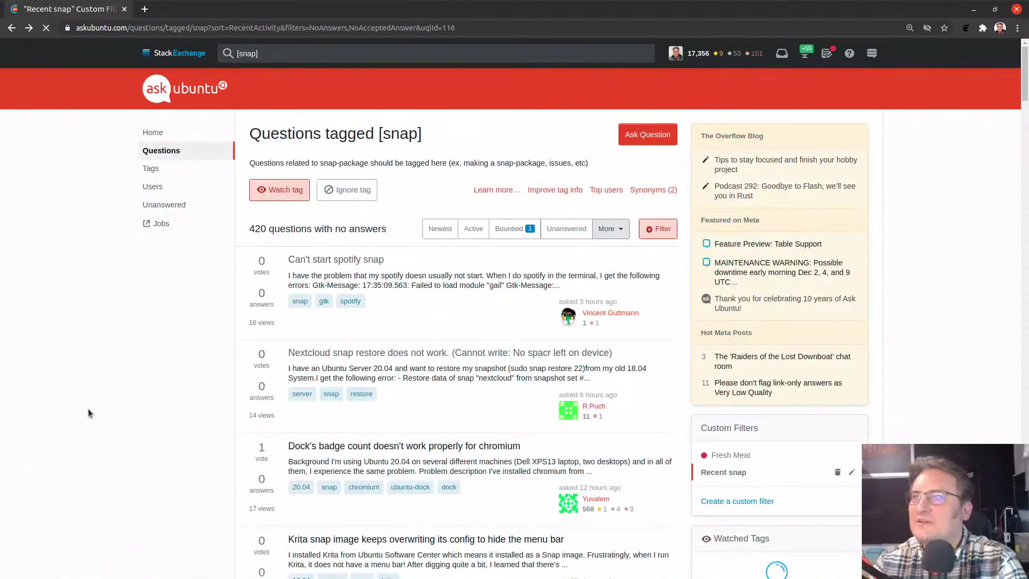
scroll(88, 412, "down", 5)
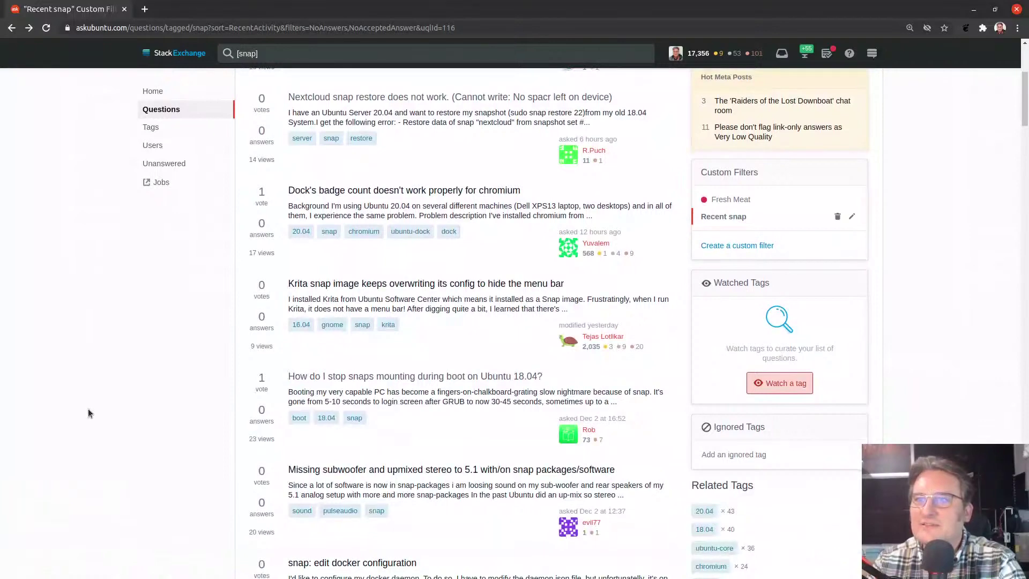
scroll(89, 411, "down", 5)
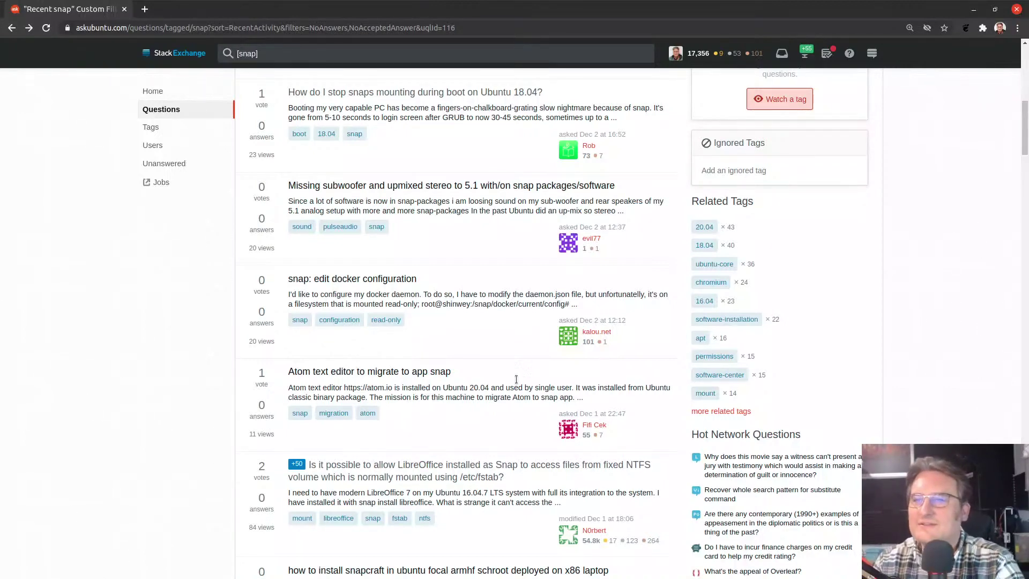
scroll(123, 348, "down", 3)
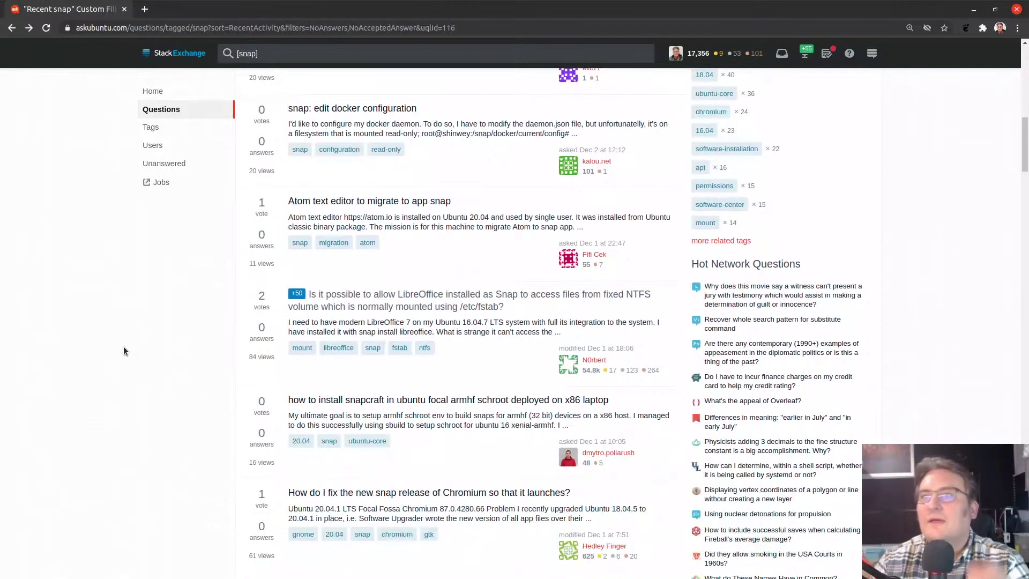
middle_click(374, 205)
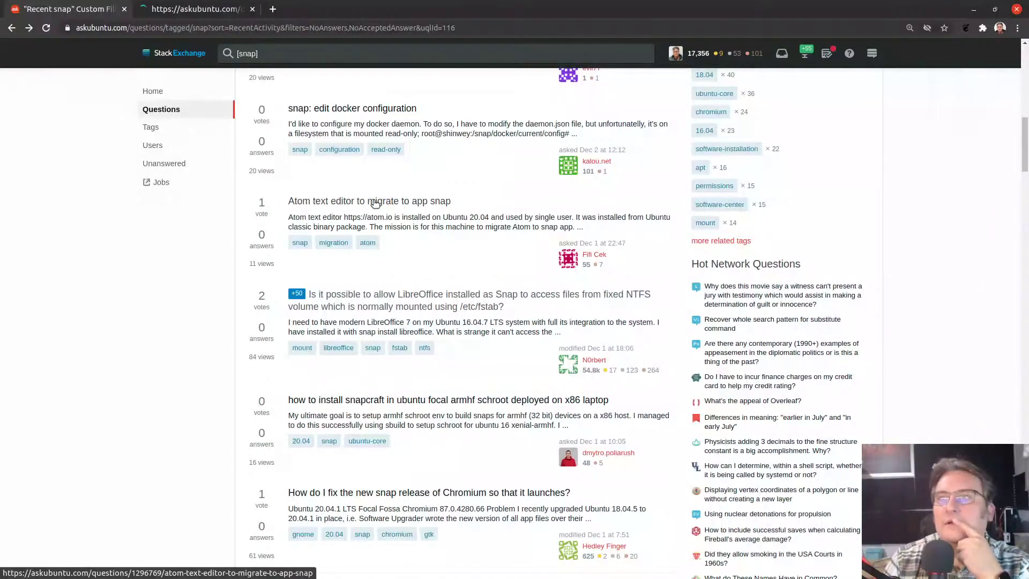
left_click(182, 13)
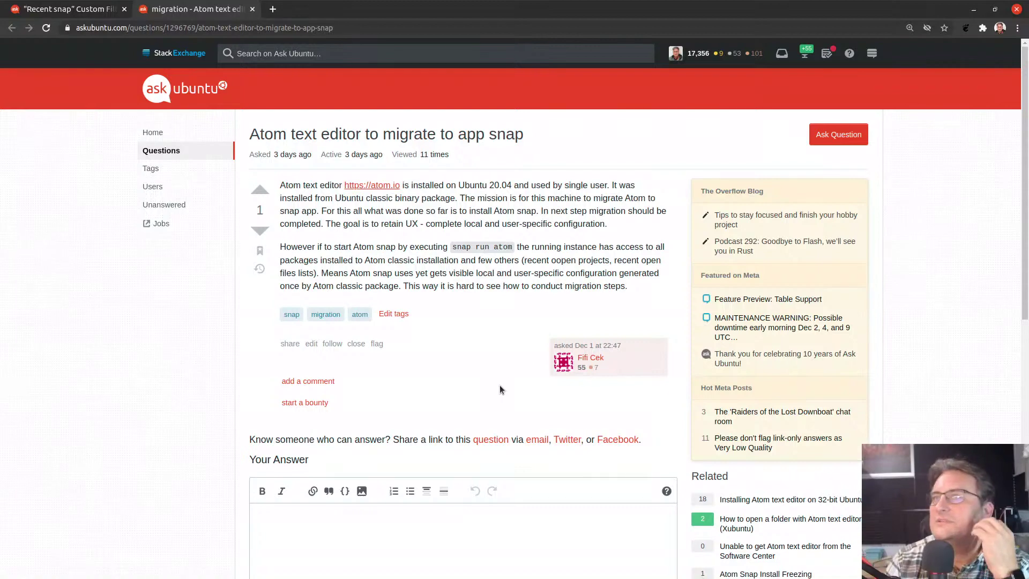
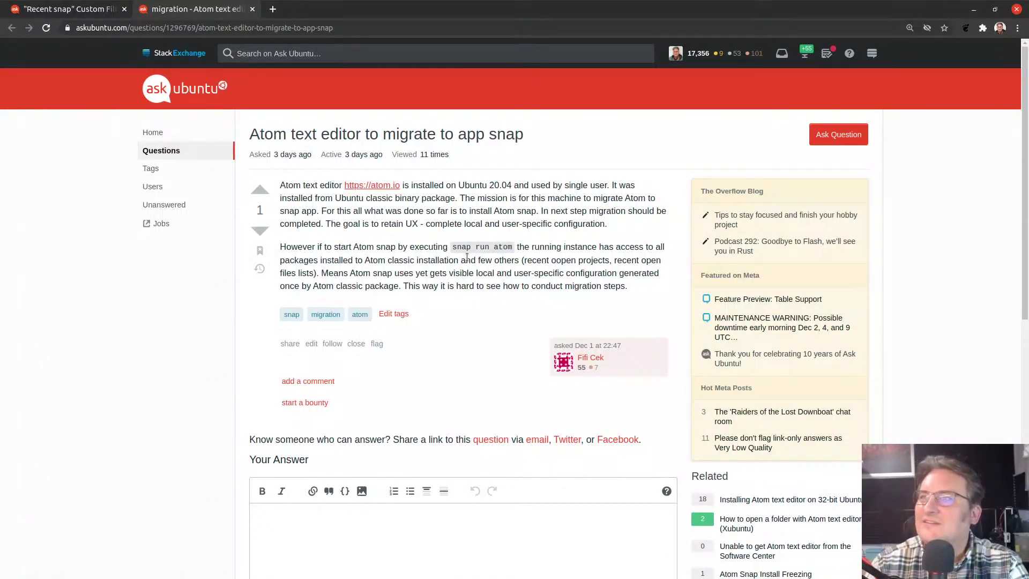
- Open a new terminal window and change to the snap/atom directory in the home folder
scroll(454, 333, "down", 2)
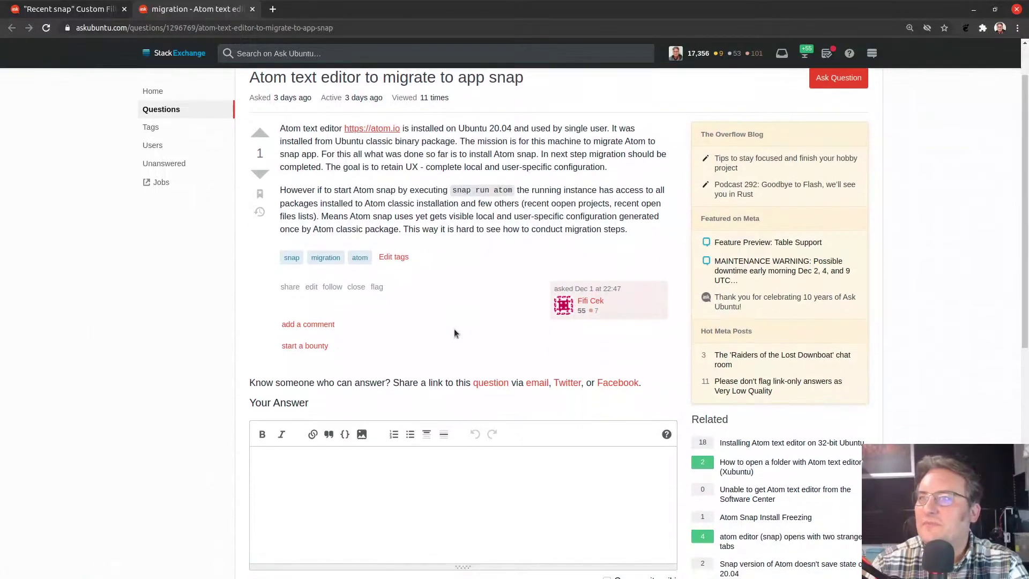
key("ctrl+alt+t")
type("cd ")
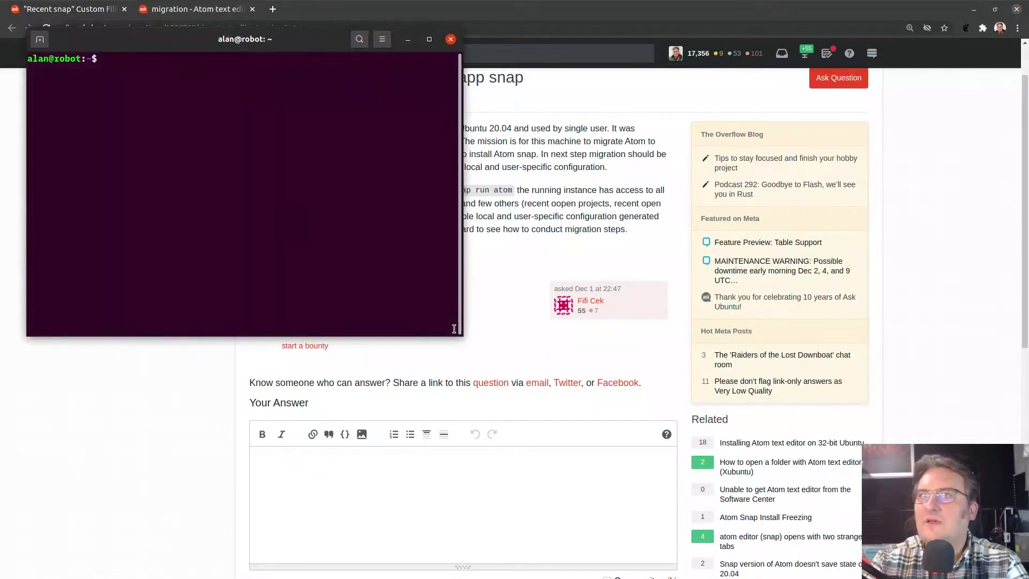
type(".")
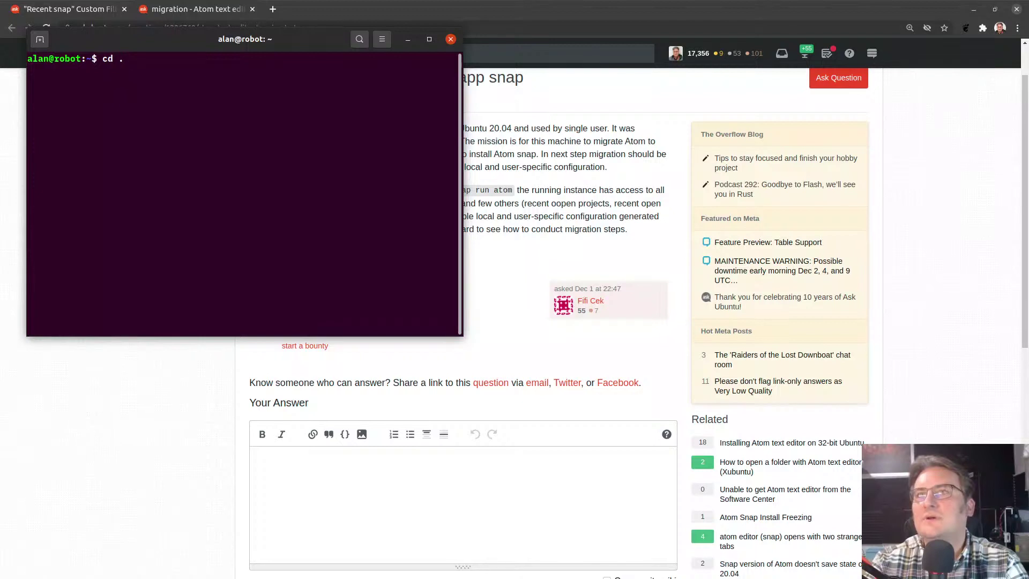
key("BackSpace")
type("sn")
key("BackSpace")
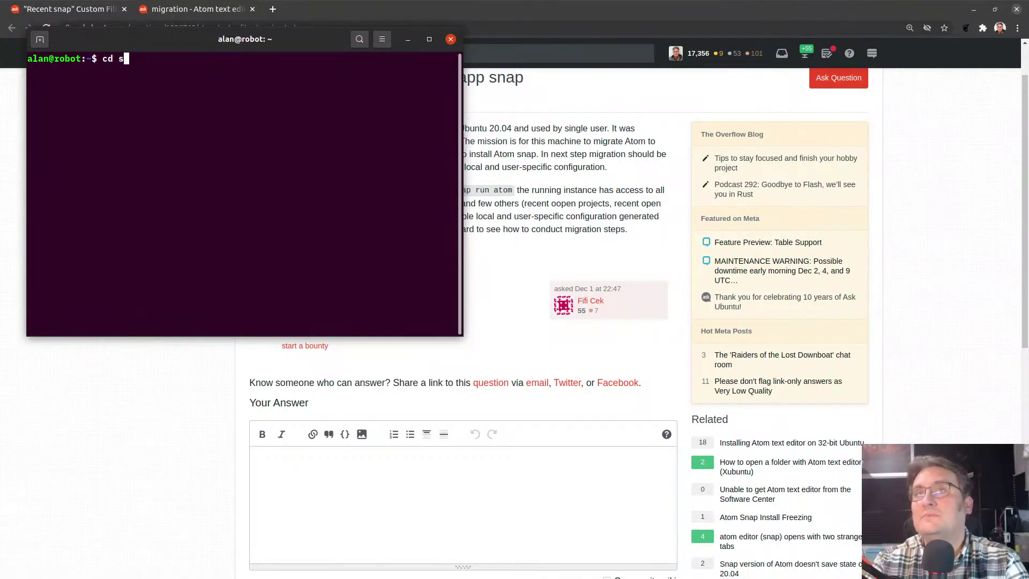
type("n")
key("Tab")
type("ar")
key("BackSpace")
type("t")
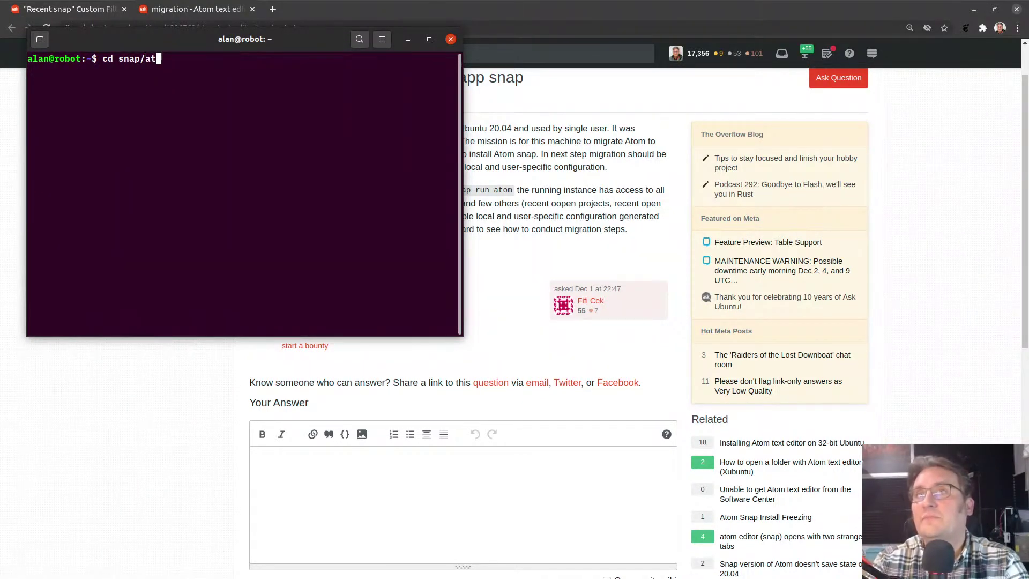
key("Tab")
key("Return")
- Run "tree" to show the Atom snap directory's structure and close the terminal window
type("tree")
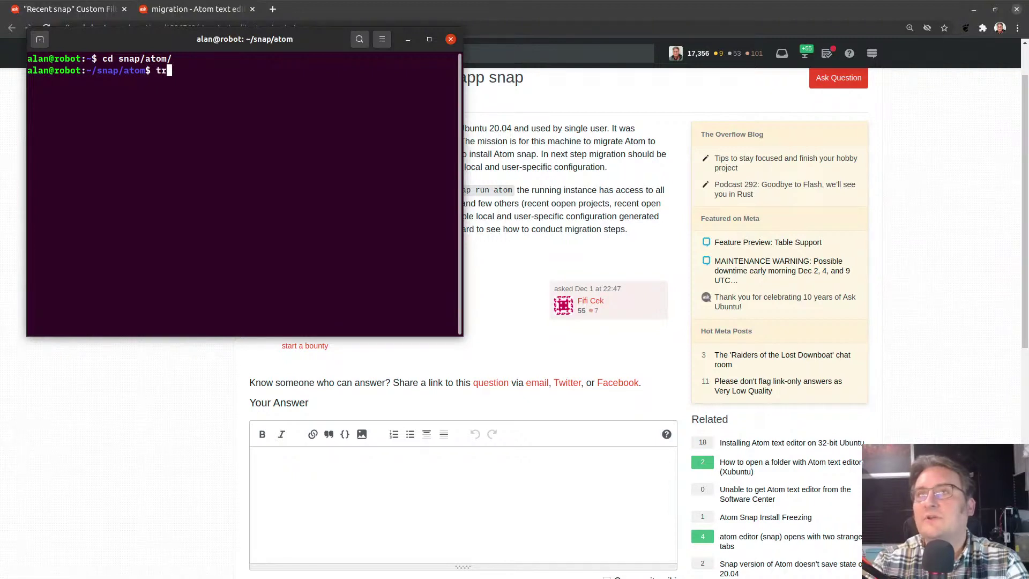
key("Return")
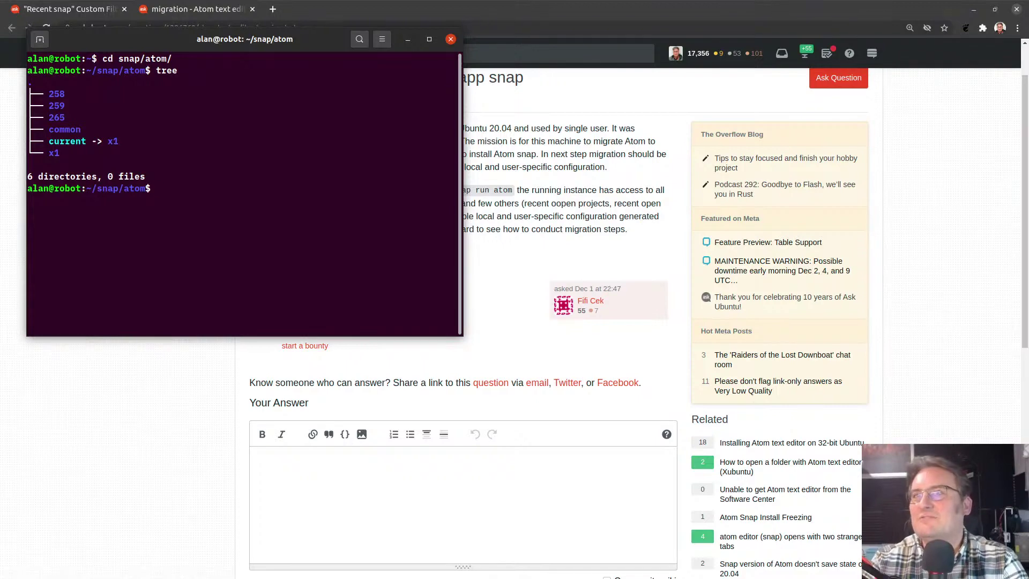
key("ctrl+d")
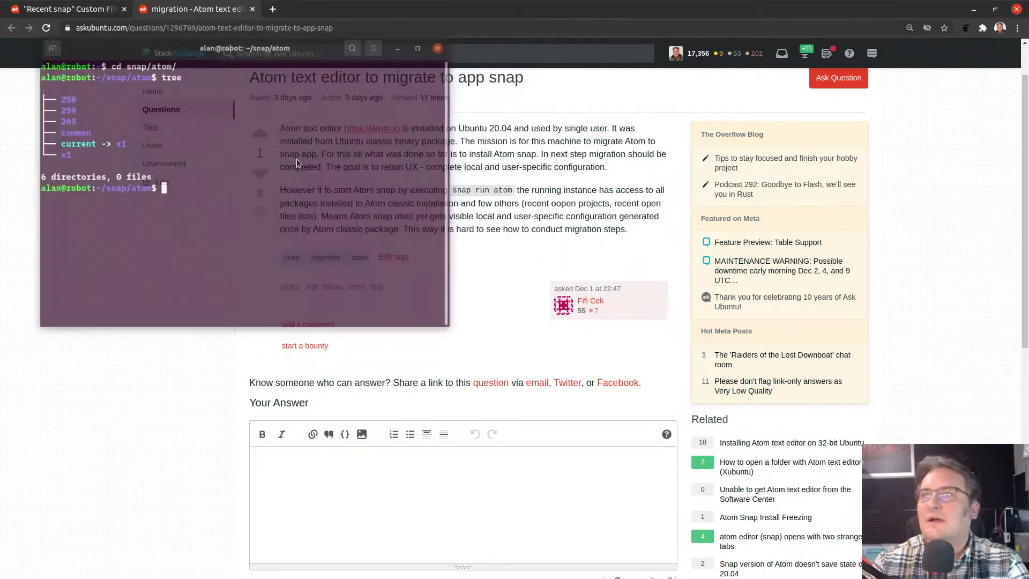
- Start an answer to the Atom migration question with "The Atom snap is a classic confined application."
scroll(316, 518, "down", 3)
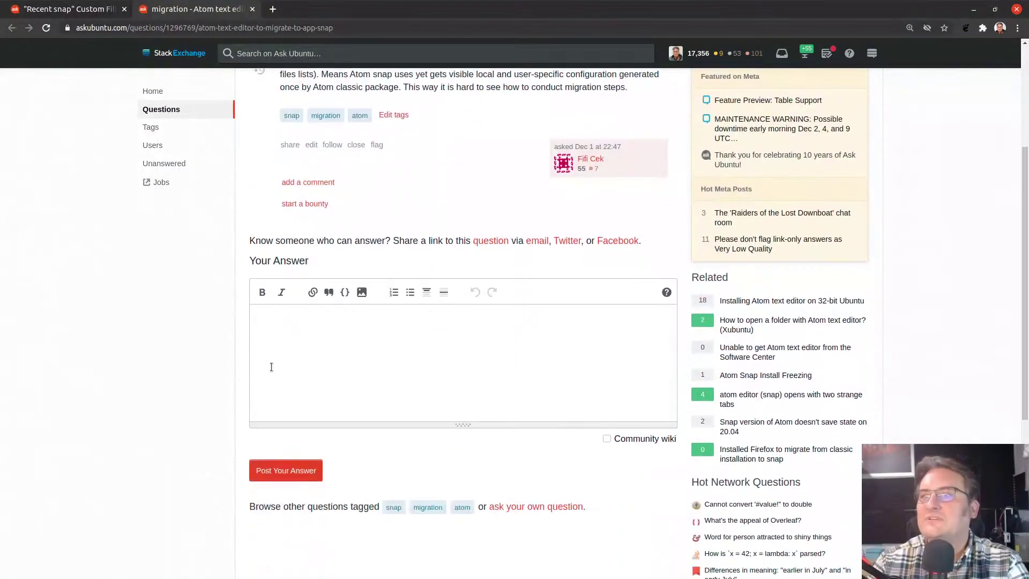
left_click(272, 367)
type("The at")
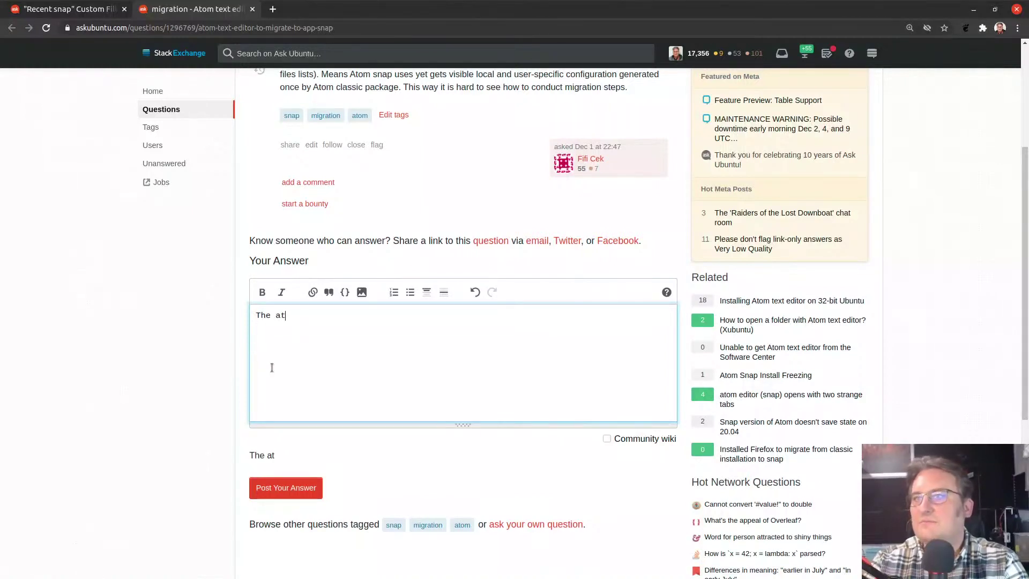
key("BackSpace")
key("BackSpace")
type("Atom snap is a ")
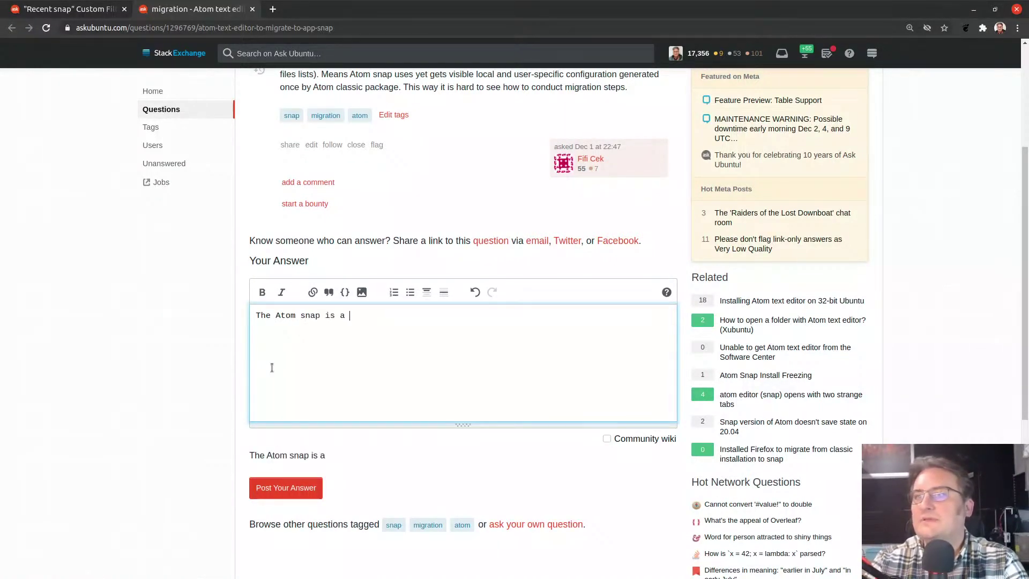
type("classic confin")
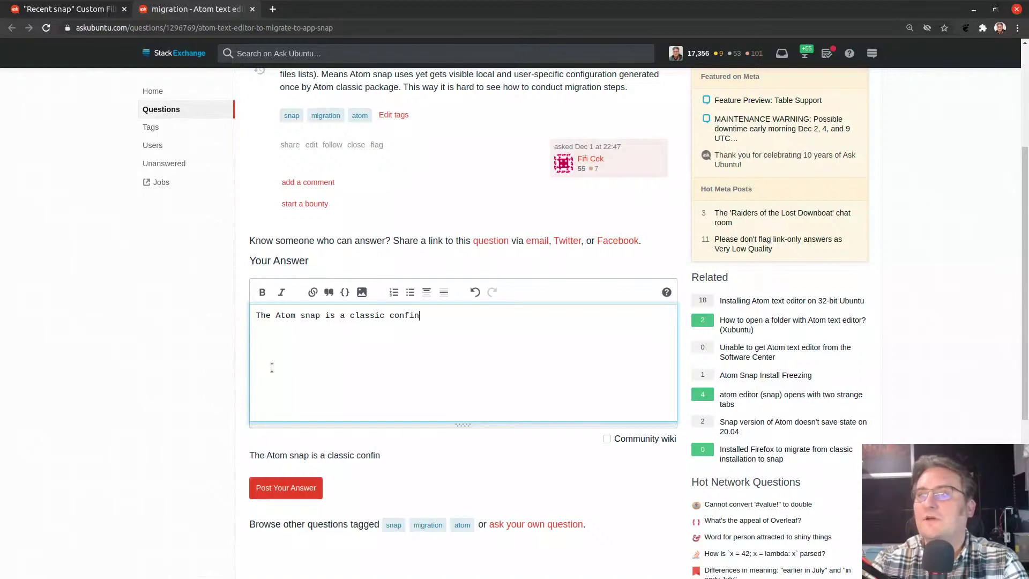
type("ed ")
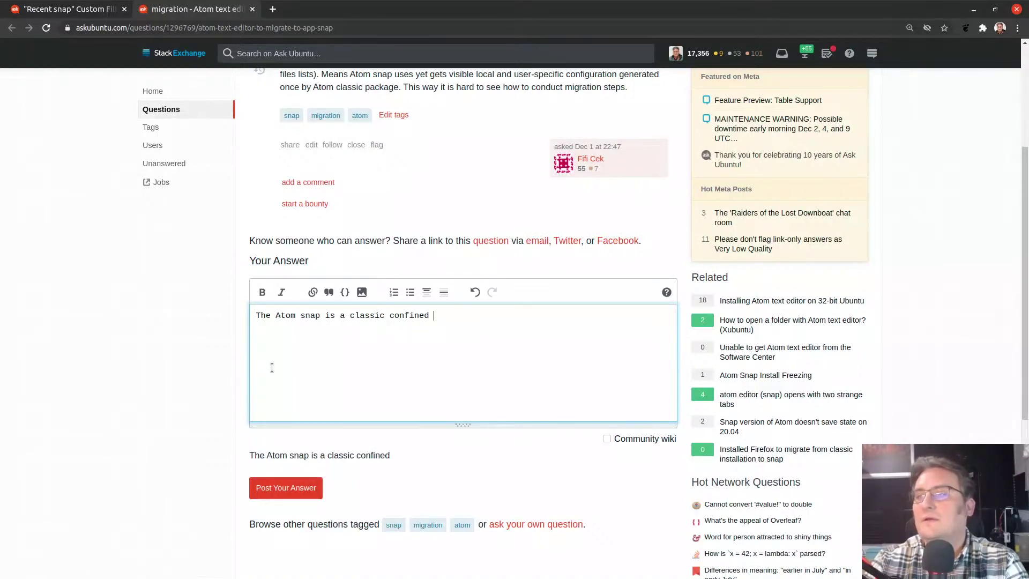
type("application.")
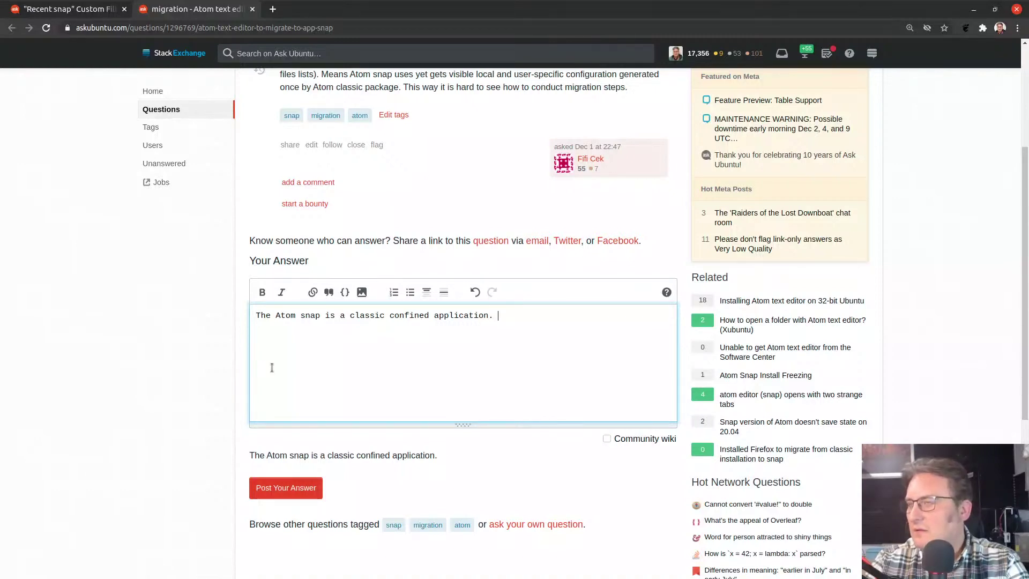
- Add "As a result it has access to the same configuration / plugins and documents that the "classically" installed binary package would have."
type(" As")
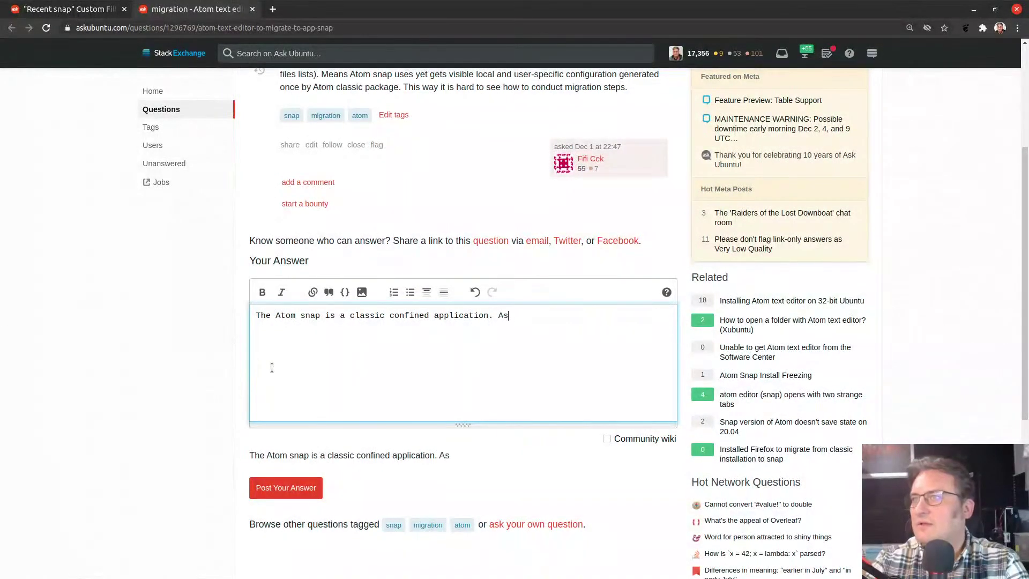
type(" a result it has")
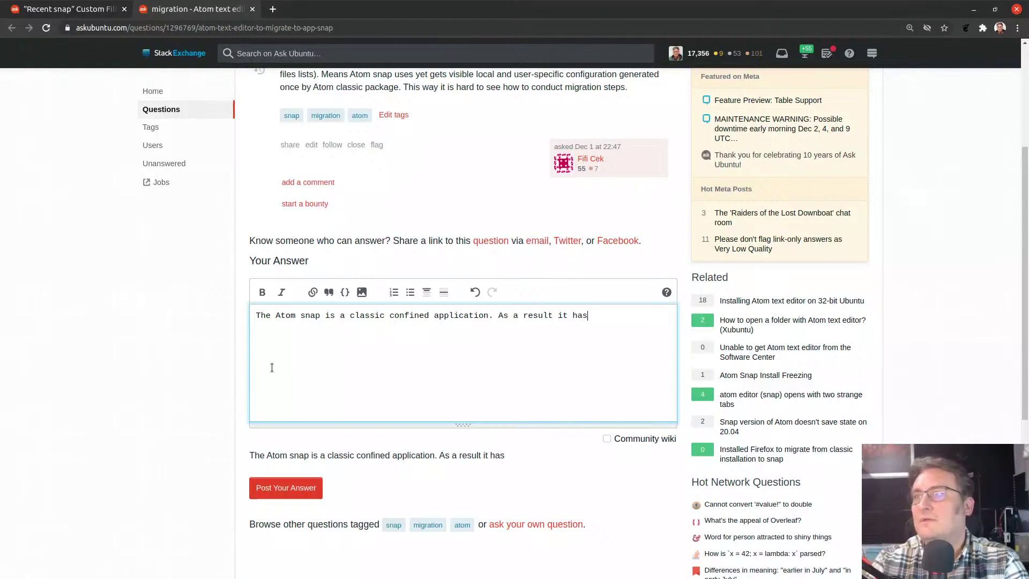
type(" access to the s")
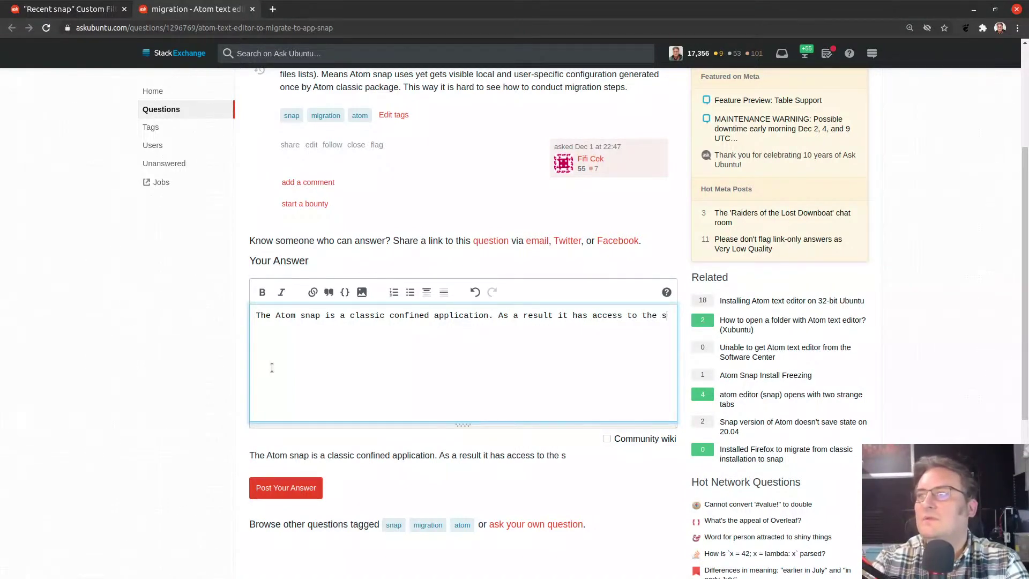
type("ame configuration")
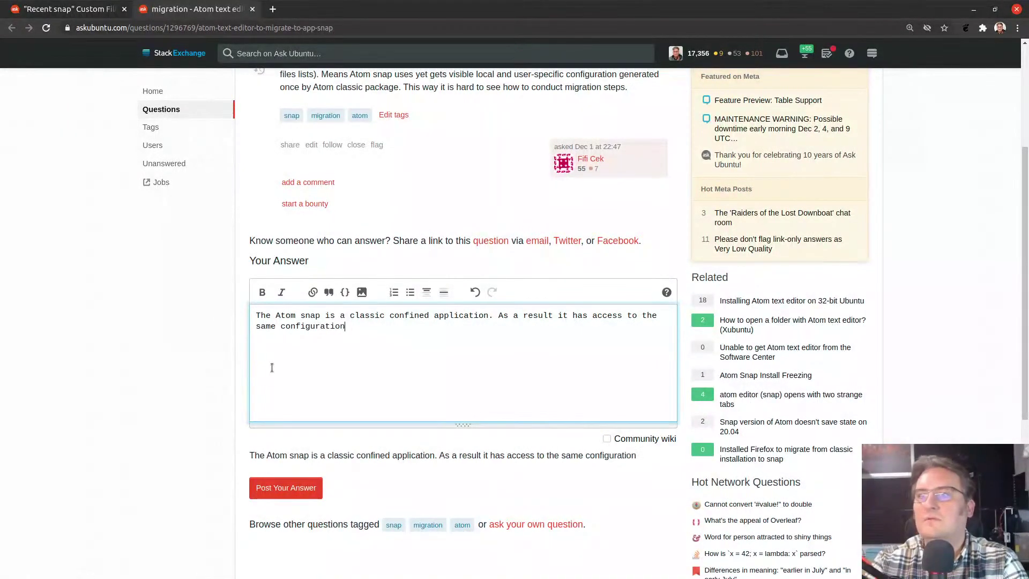
type(" / plugins ")
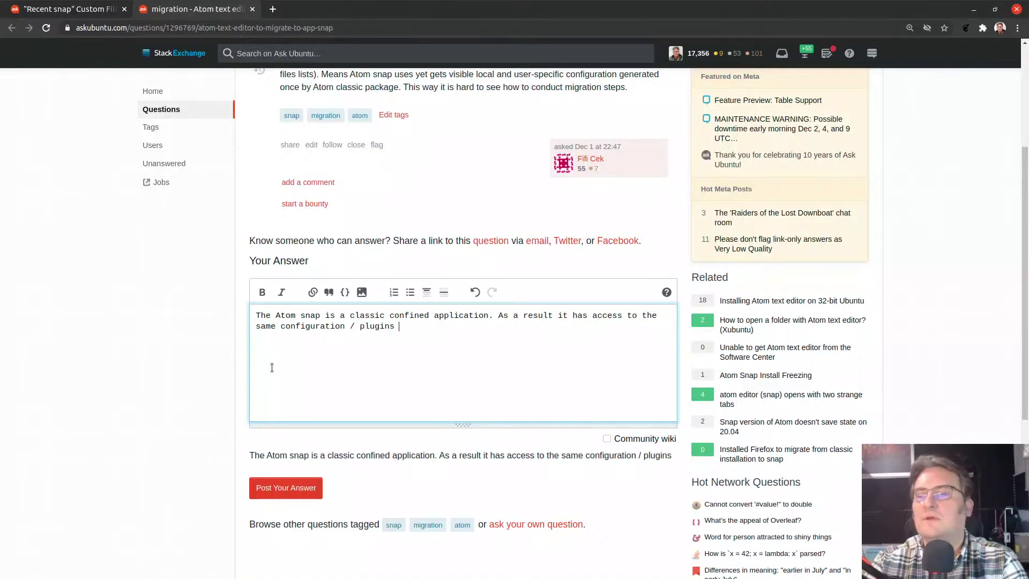
type("and document")
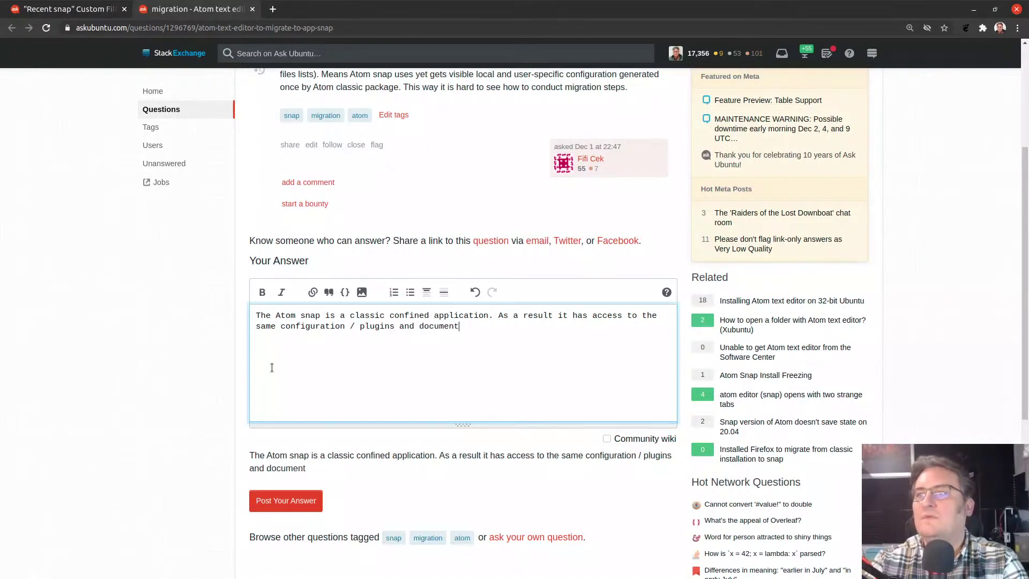
type("s that the \"clas")
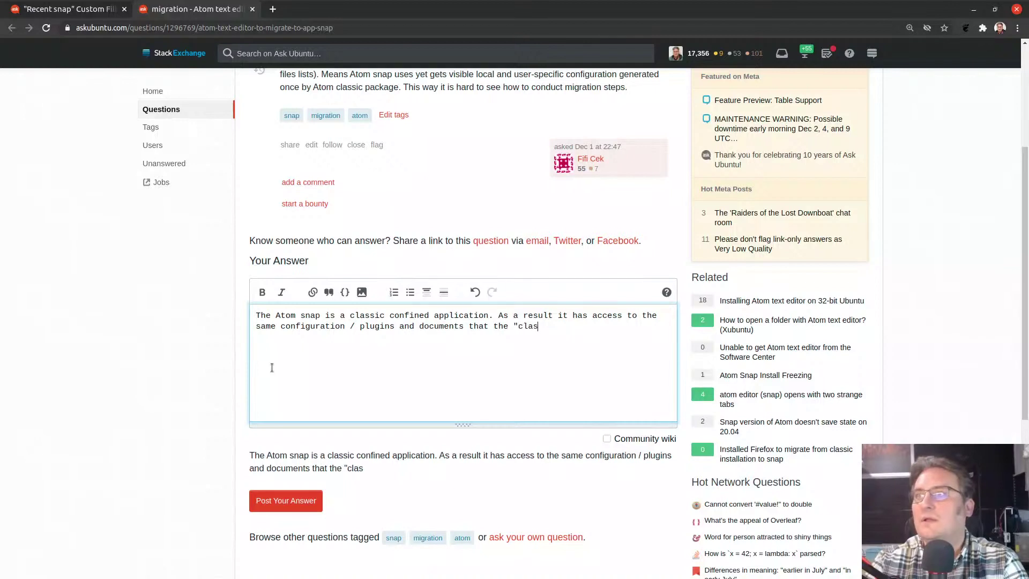
type("sically\"")
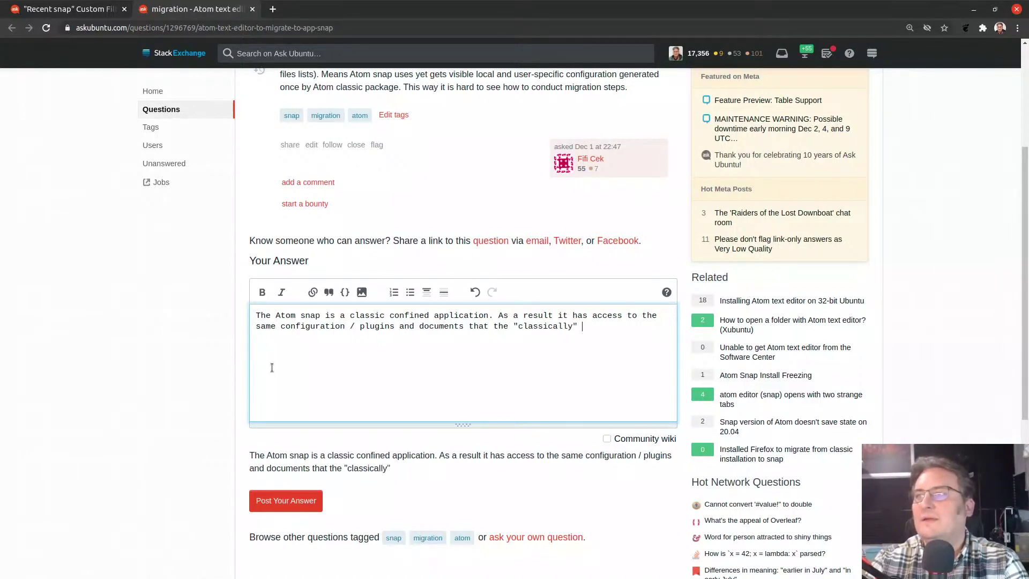
type(" installed bn")
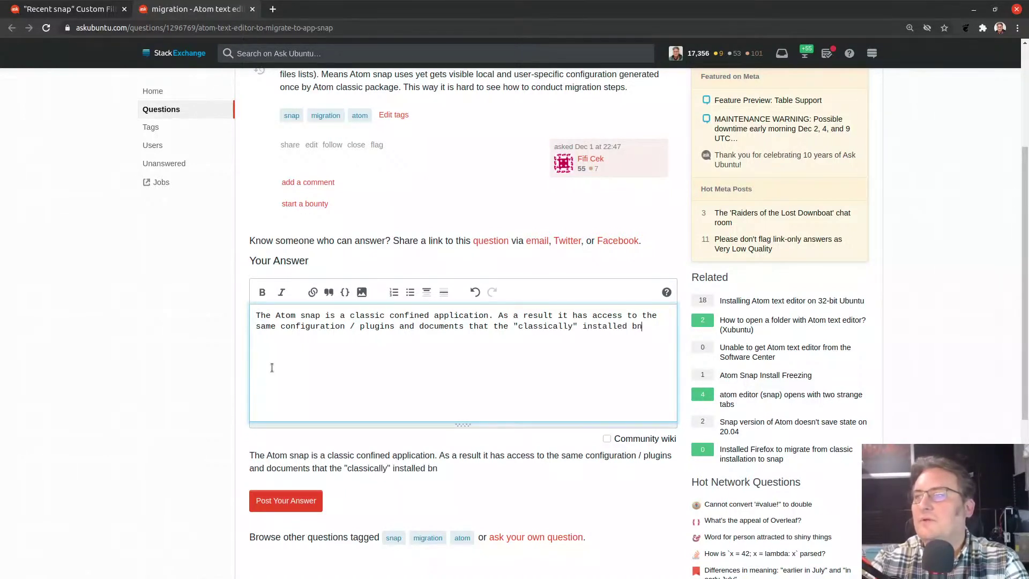
key("BackSpace")
type("inary packa")
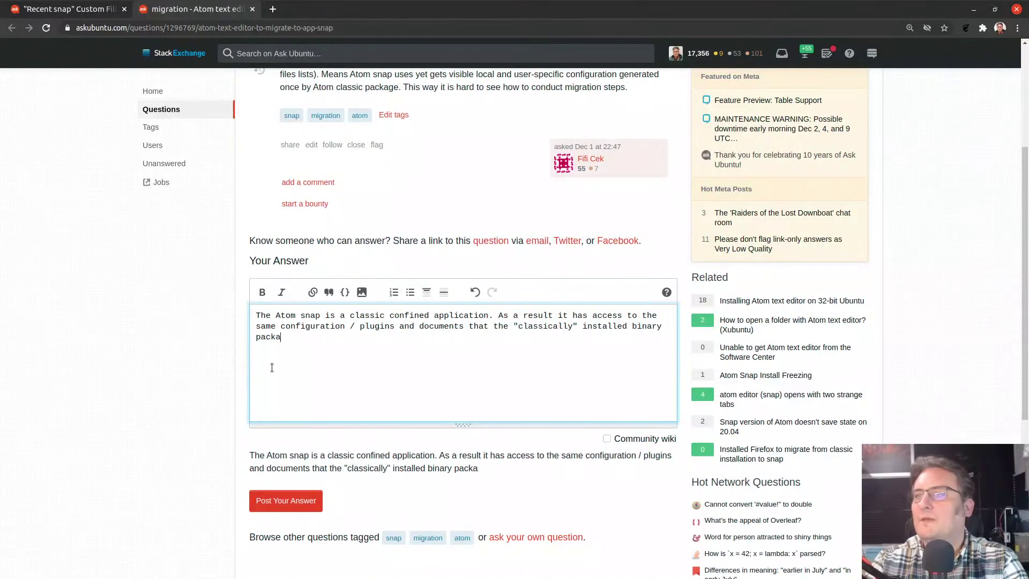
type("ge would have. ")
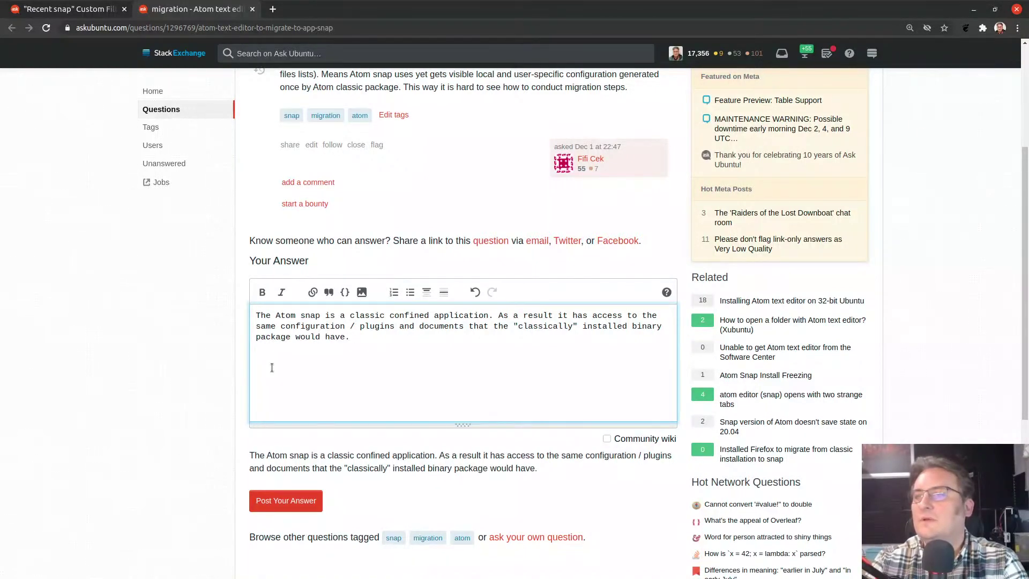
- Continue the answer with the sentence "So there's not really any migration to be done"
type("So there's not r")
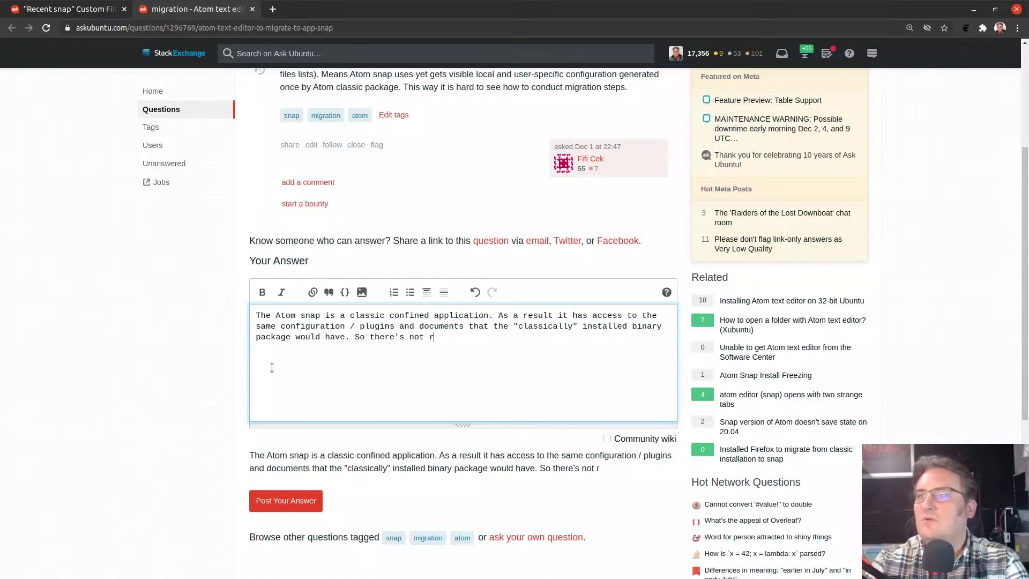
type("eally any ")
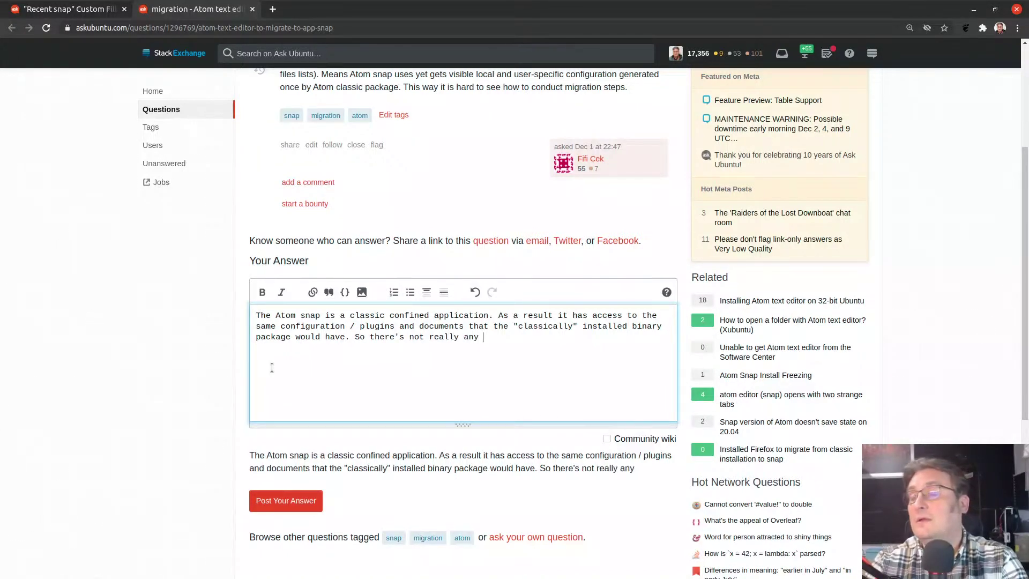
type("migration ")
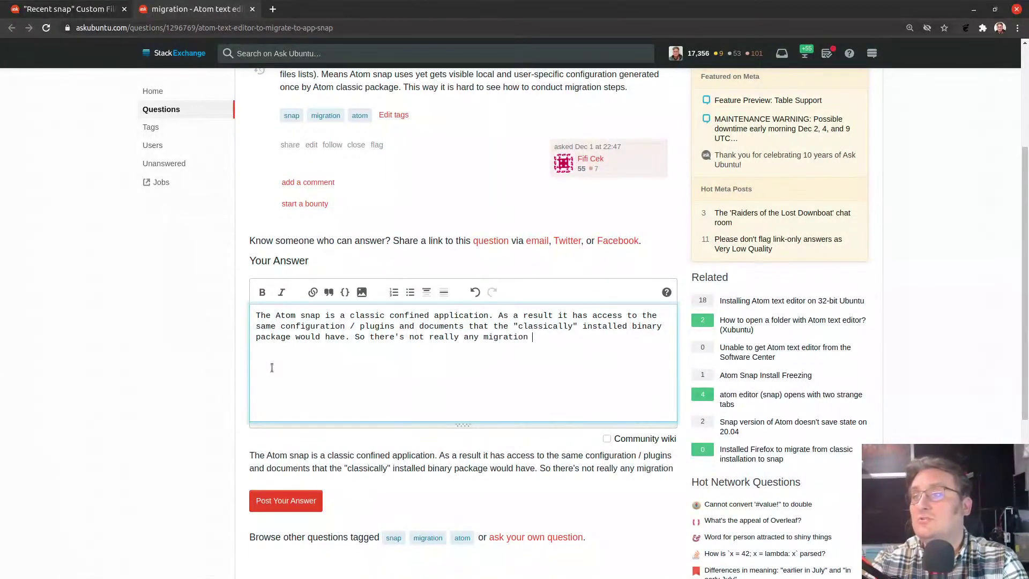
type("to be done")
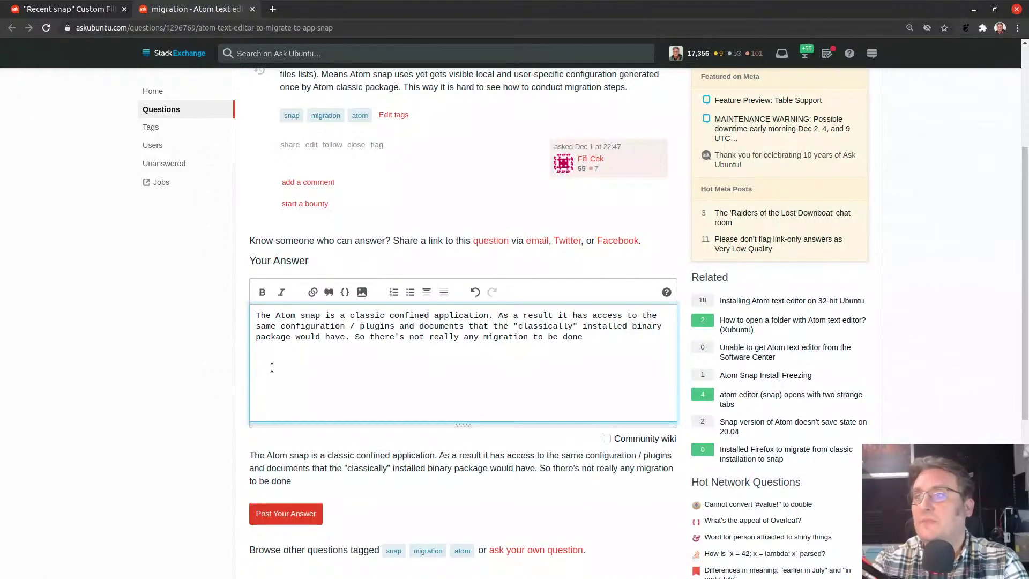
- Finish the answer with "Simply remove the deb, install the snap, and you're done." and post it
type(". Simp")
key("BackSpace")
key("BackSpace")
key("BackSpace")
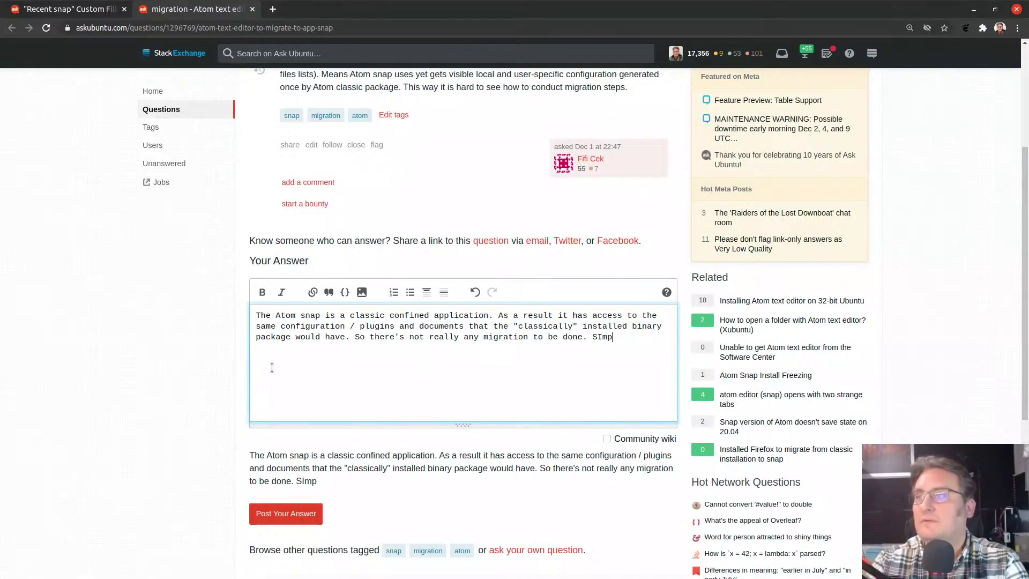
type("imply remove ")
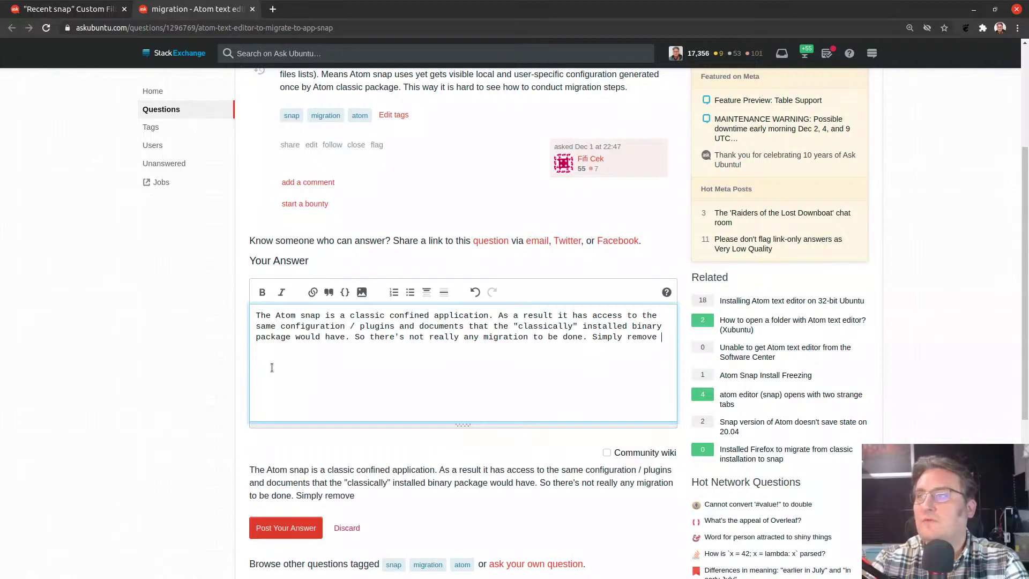
type("the deb, install the ")
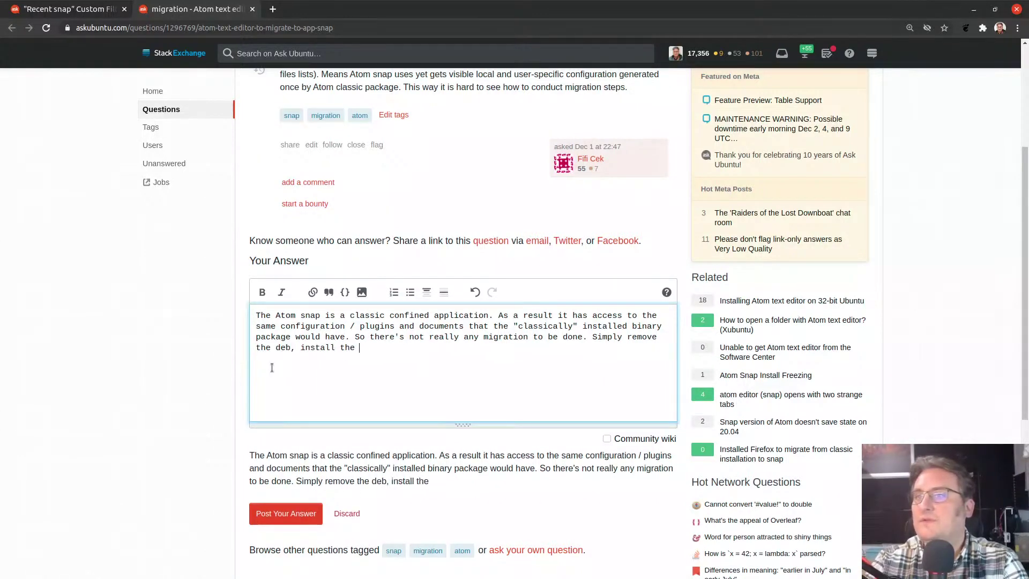
type("snap, and you're done.")
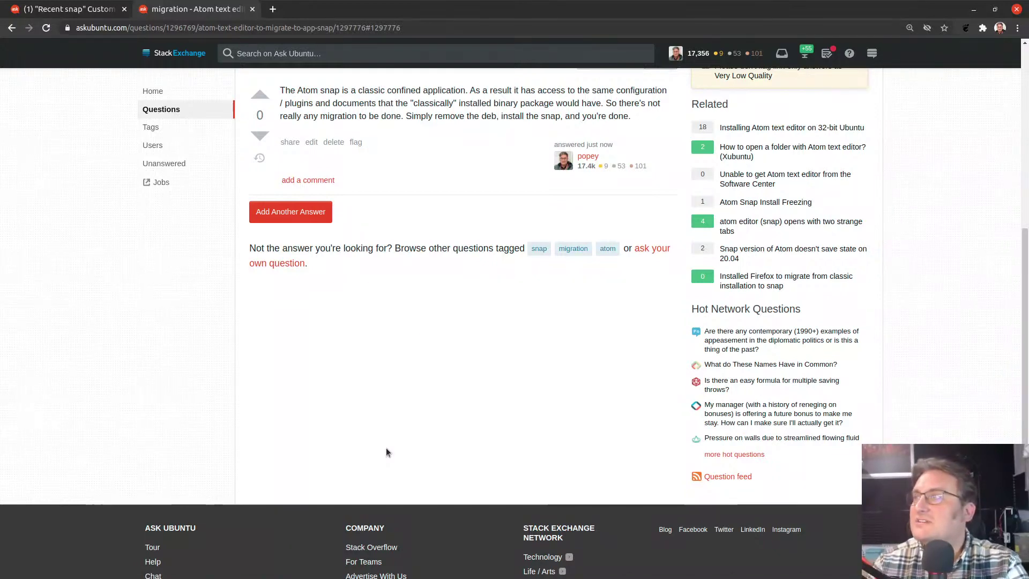
- Open the related question "atom editor (snap) opens with two strange tabs" and look through its existing answers
scroll(386, 452, "up", 3)
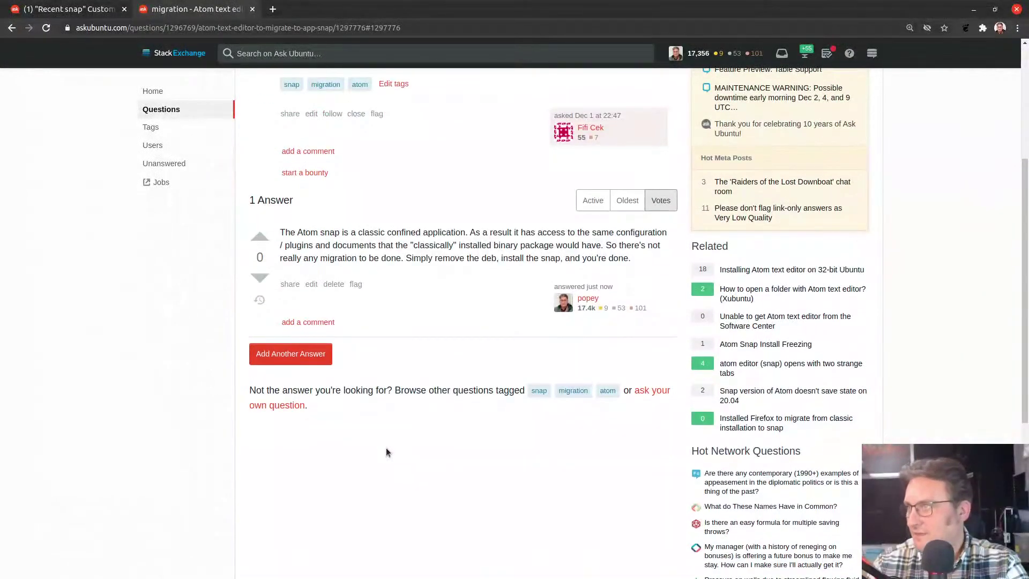
left_click(750, 366)
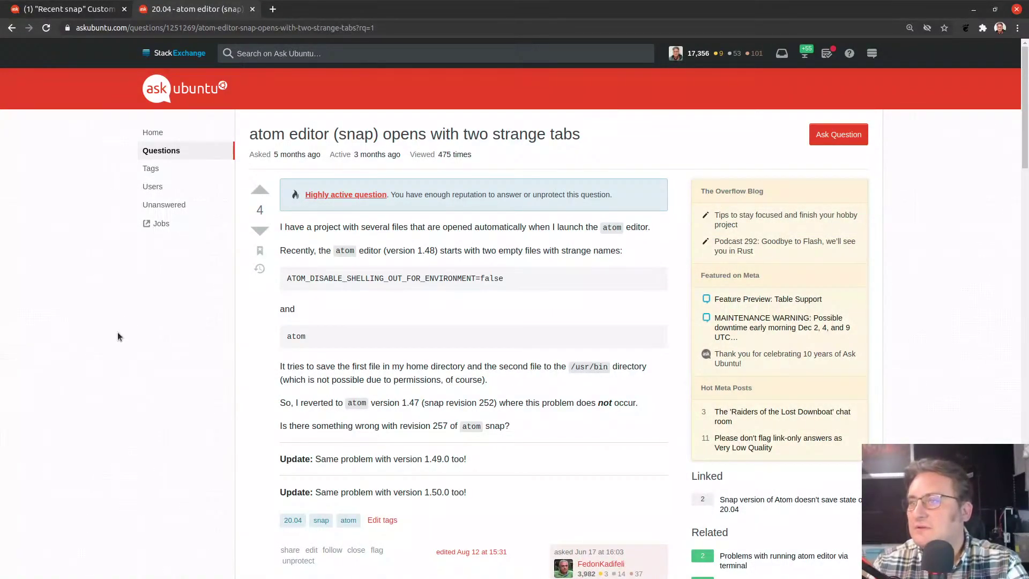
scroll(118, 336, "down", 6)
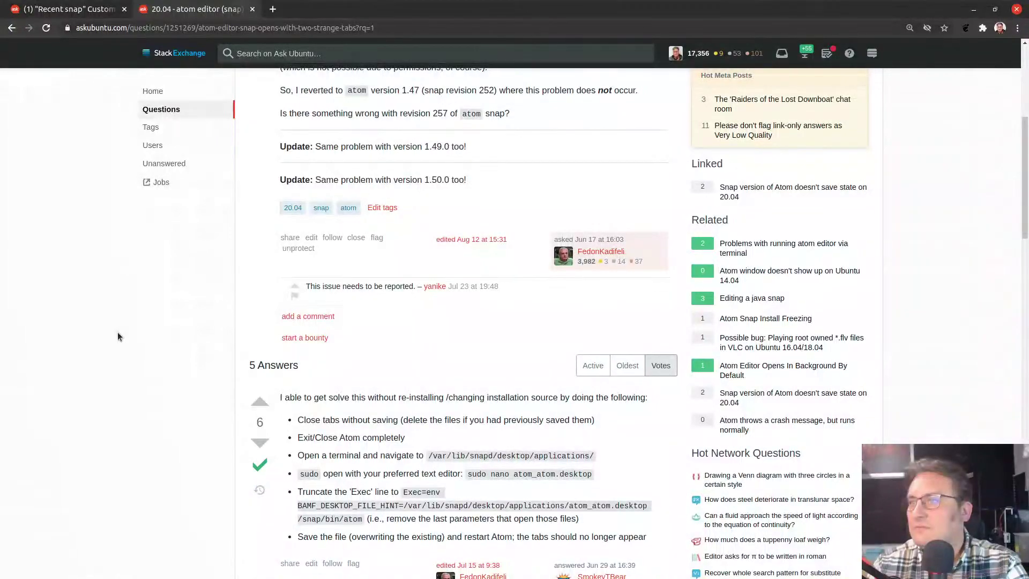
scroll(118, 337, "down", 6)
scroll(122, 329, "down", 15)
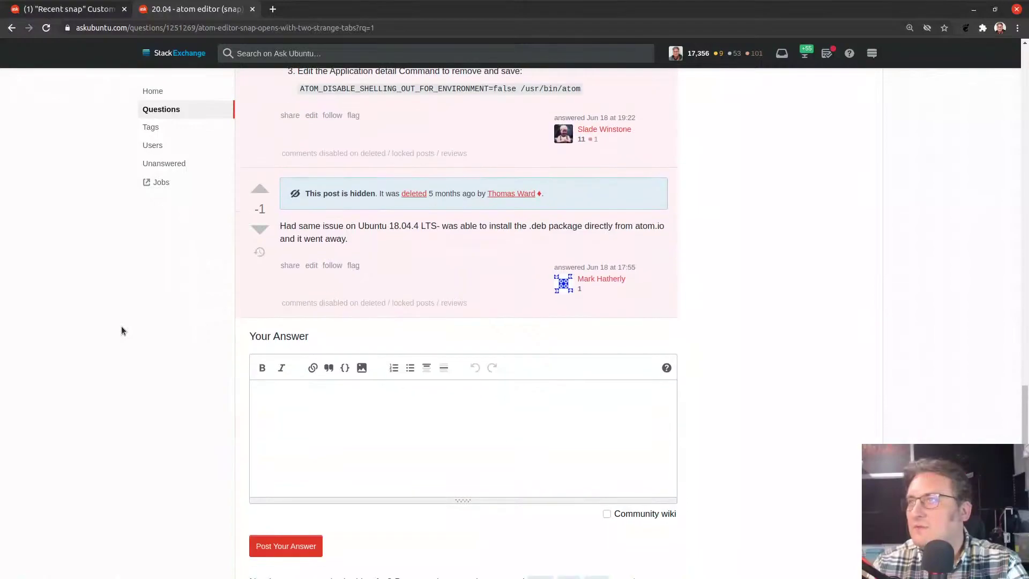
scroll(112, 239, "up", 20)
scroll(113, 241, "up", 5)
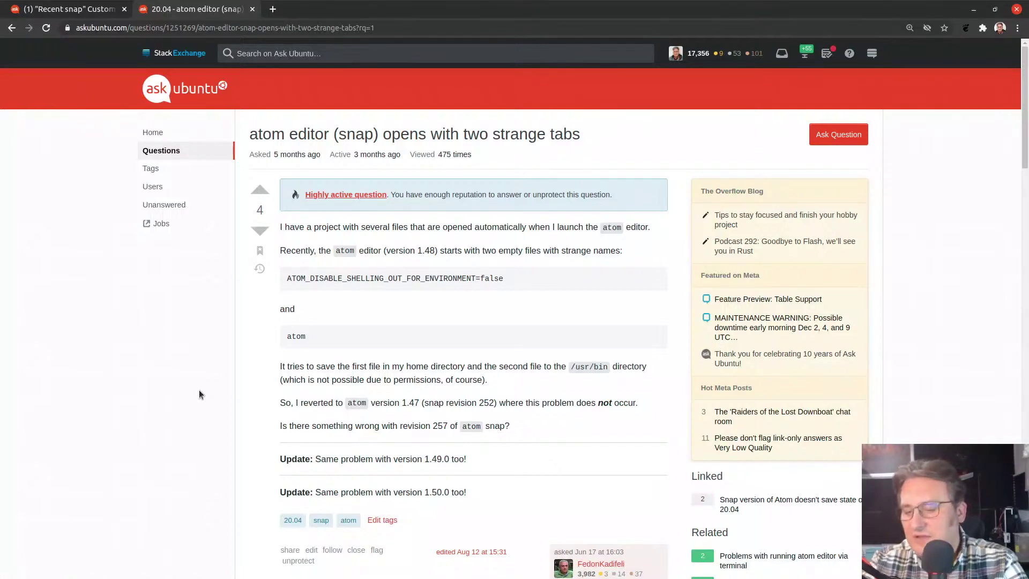
- Open the GitHub repository github.com/snapcrafters/atom in a new browser tab
key("ctrl+t")
type("gi")
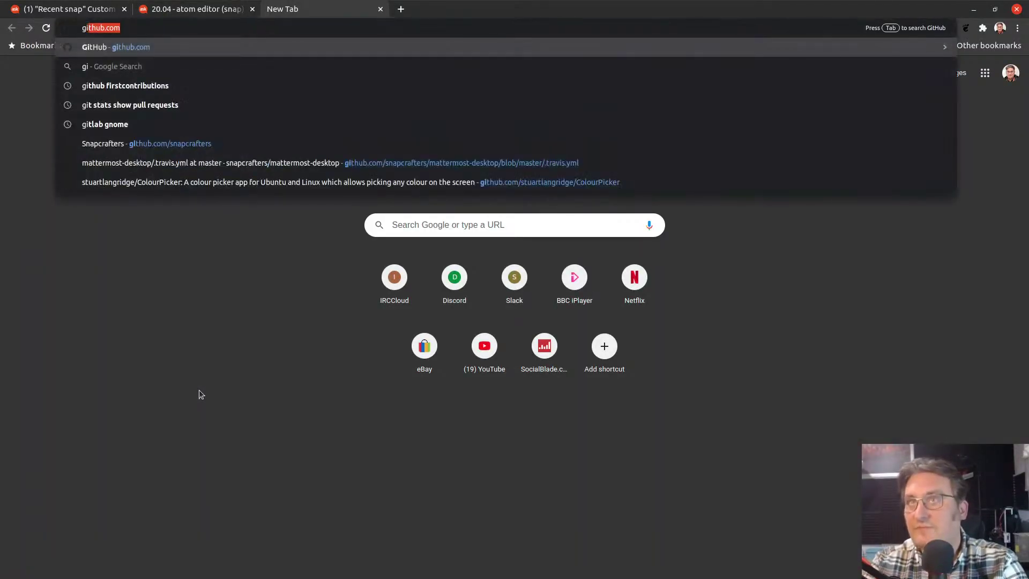
type("thub.com/snapcrafters/atom")
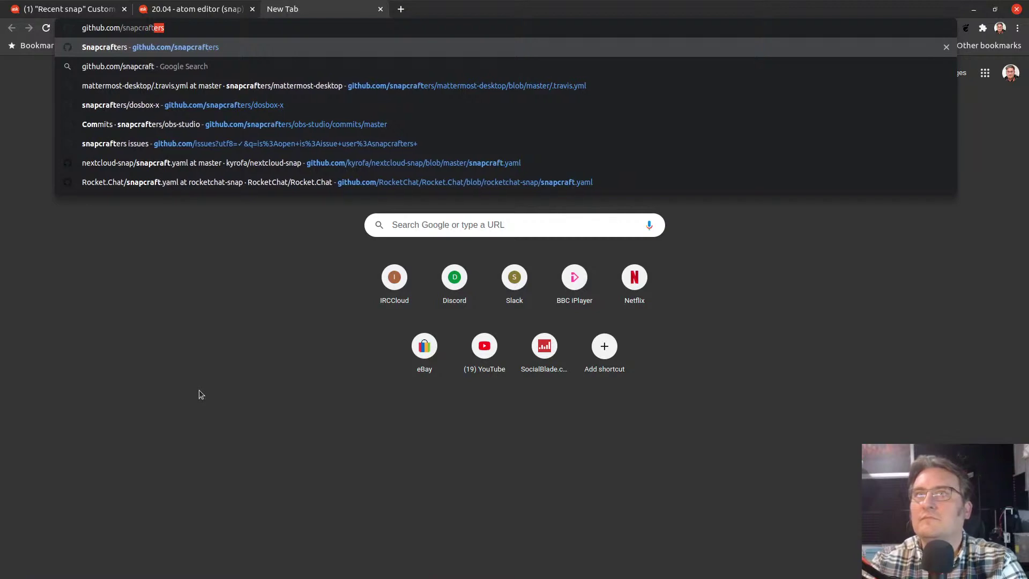
key("Return")
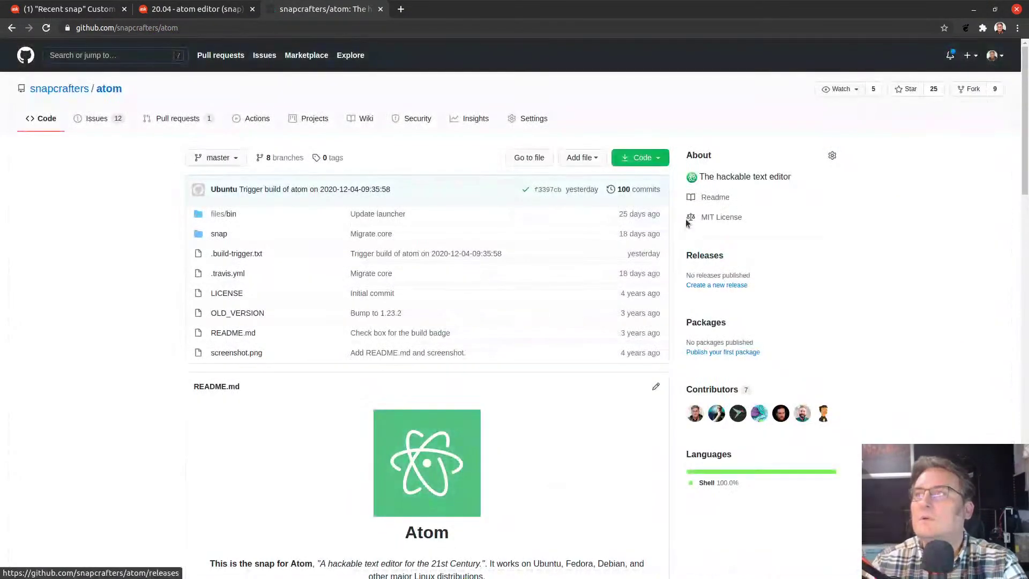
- Open the repository's commit history and view the merge commit of pull request #63 from snapcrafters/fix-weird-files
left_click(648, 193)
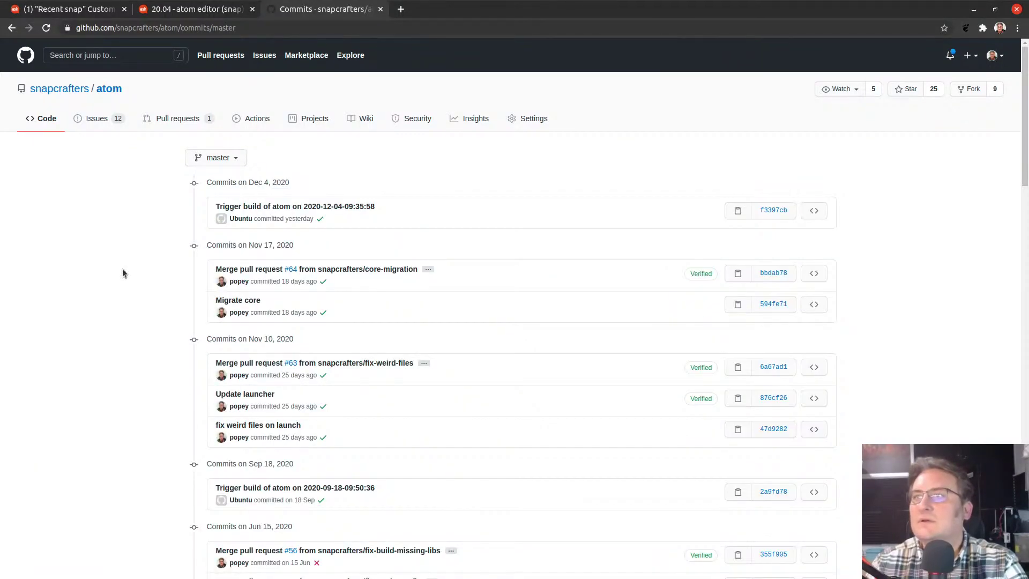
scroll(122, 273, "down", 2)
left_click(389, 279)
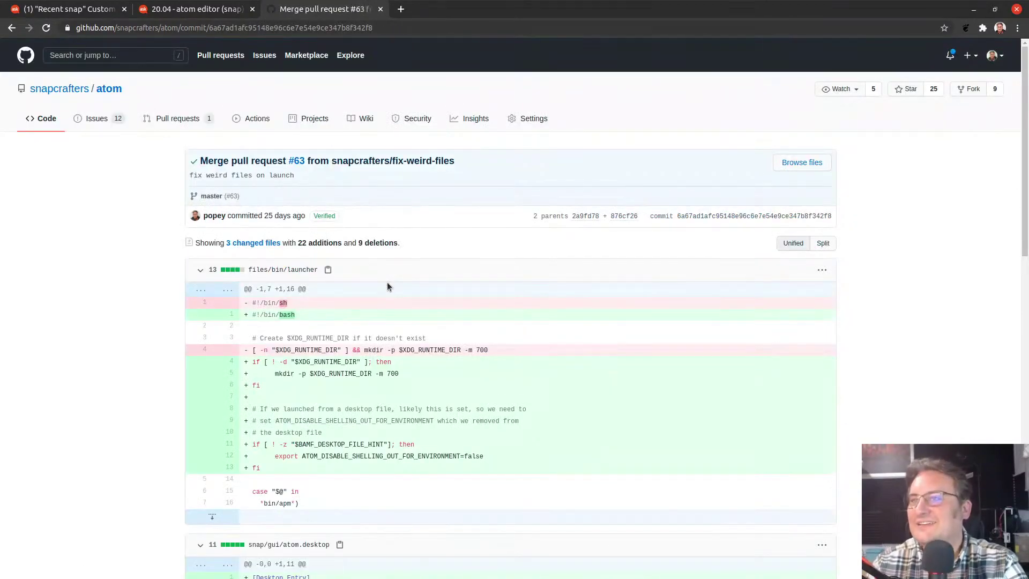
- Review the changes to the launcher, atom.desktop and snapcraft.yaml files in the merge commit of pull request #63
scroll(127, 316, "down", 7)
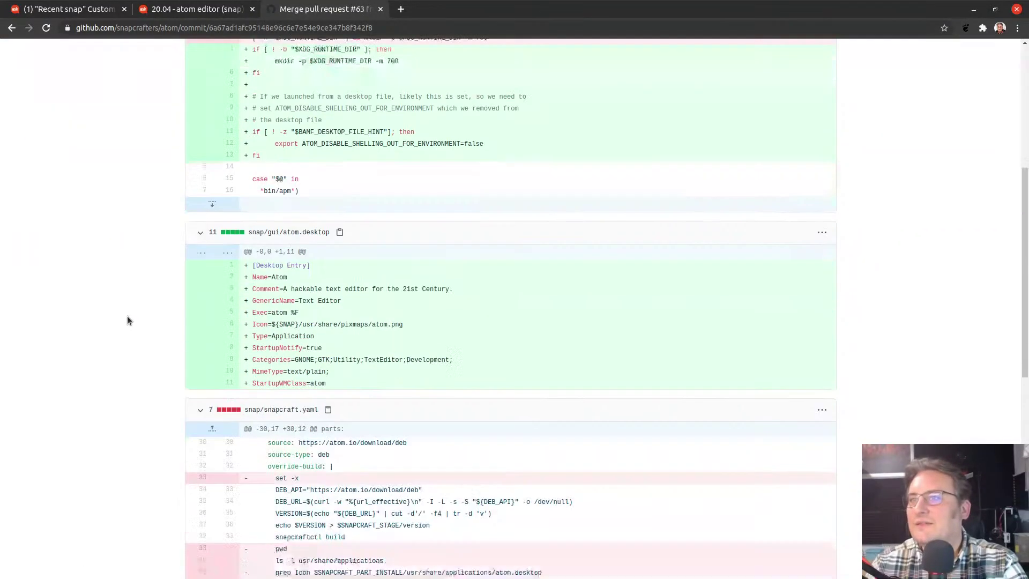
scroll(127, 316, "down", 5)
scroll(127, 316, "up", 13)
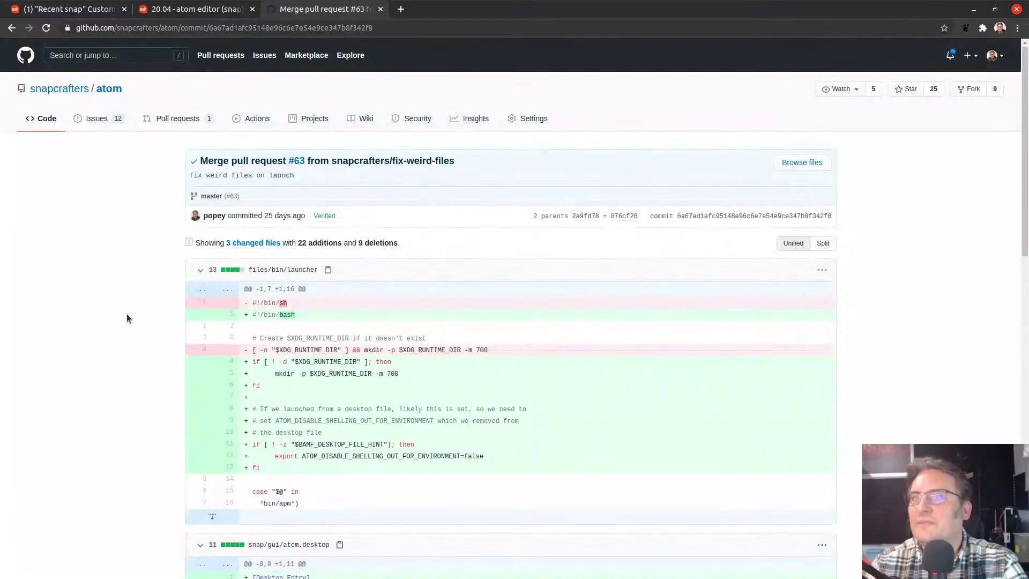
left_click(226, 31)
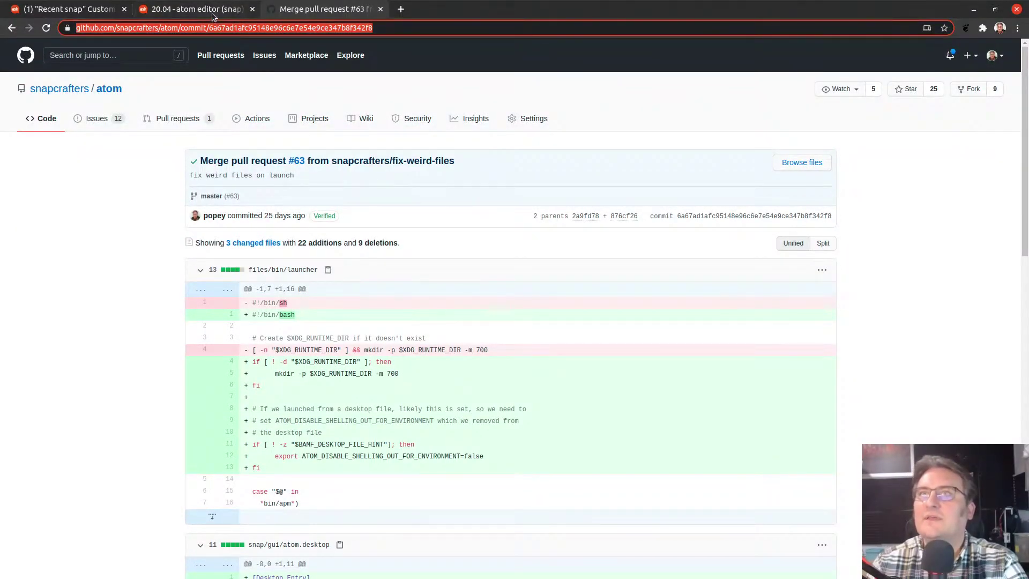
- Reread the Ask Ubuntu question about the two strange Atom tabs with its answers, and close the GitHub commit page
left_click(215, 9)
scroll(121, 308, "down", 5)
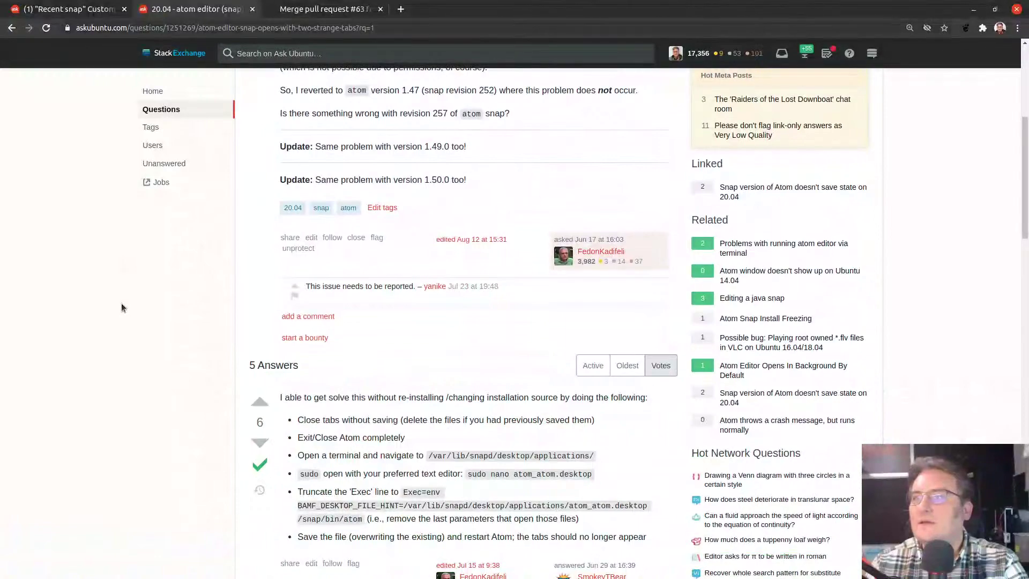
scroll(121, 308, "down", 5)
scroll(122, 307, "up", 5)
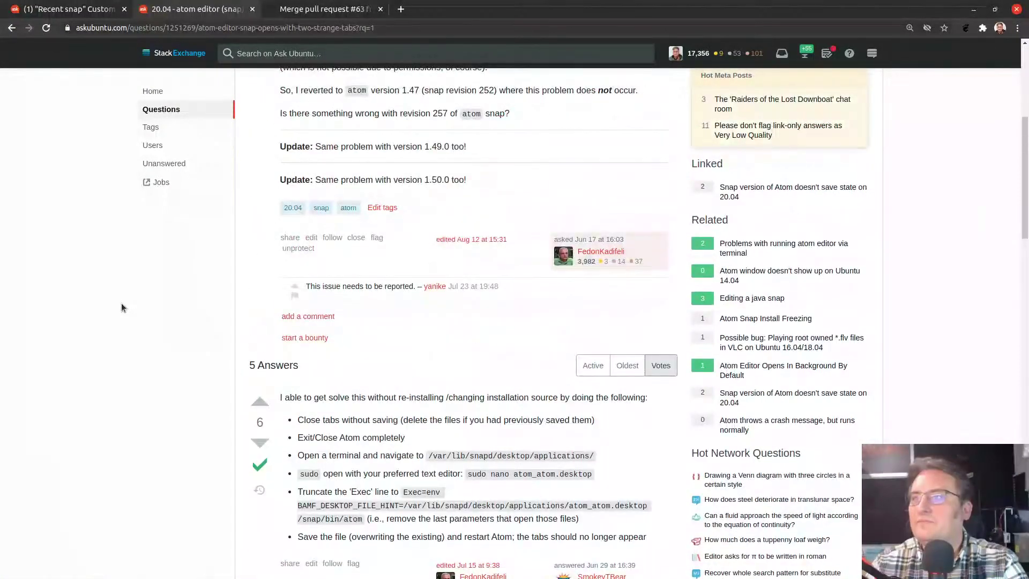
scroll(122, 308, "down", 5)
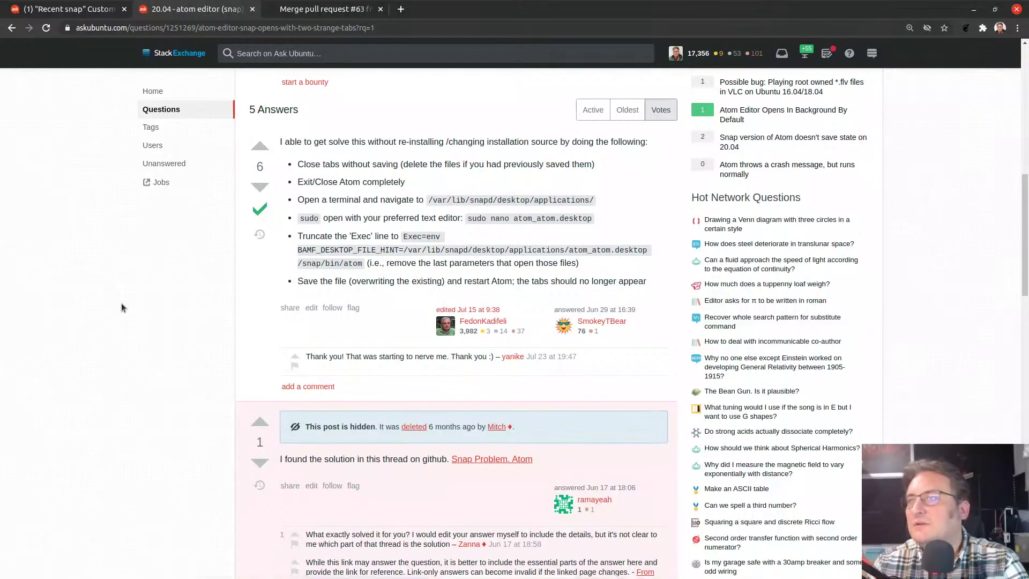
scroll(99, 377, "up", 8)
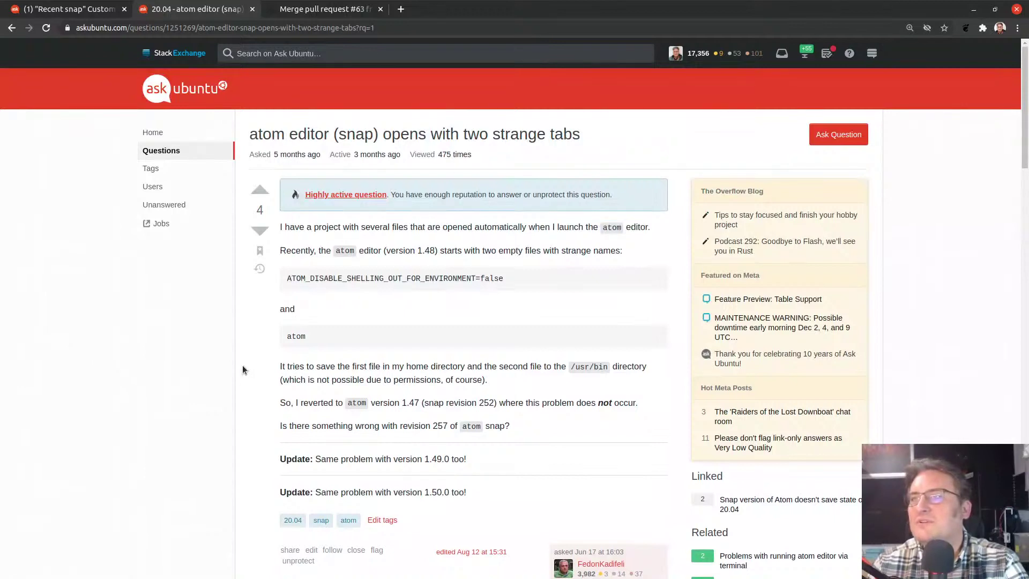
left_click(380, 9)
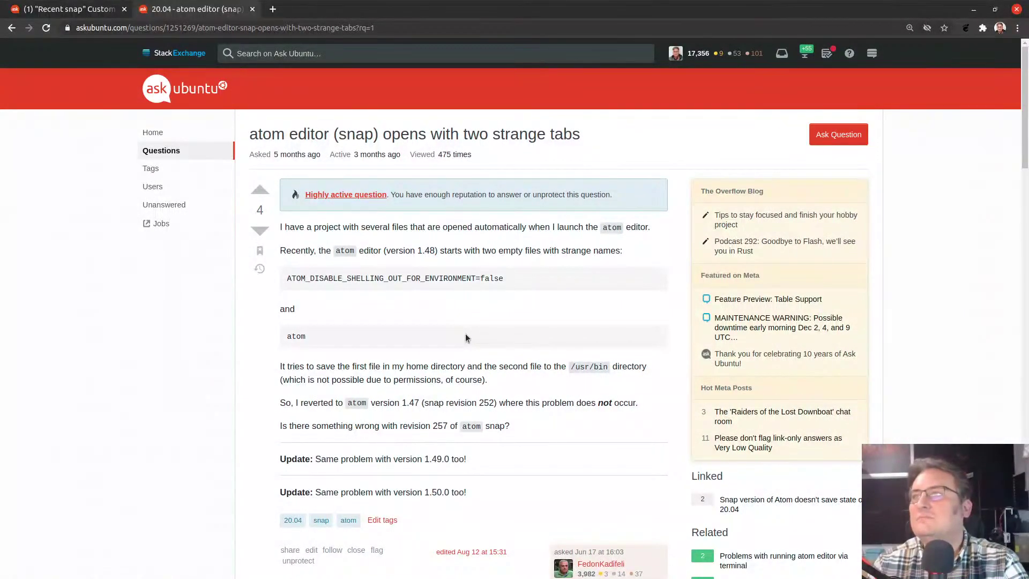
- Open the Ask Ubuntu home page and look through the Top Questions
left_click(155, 133)
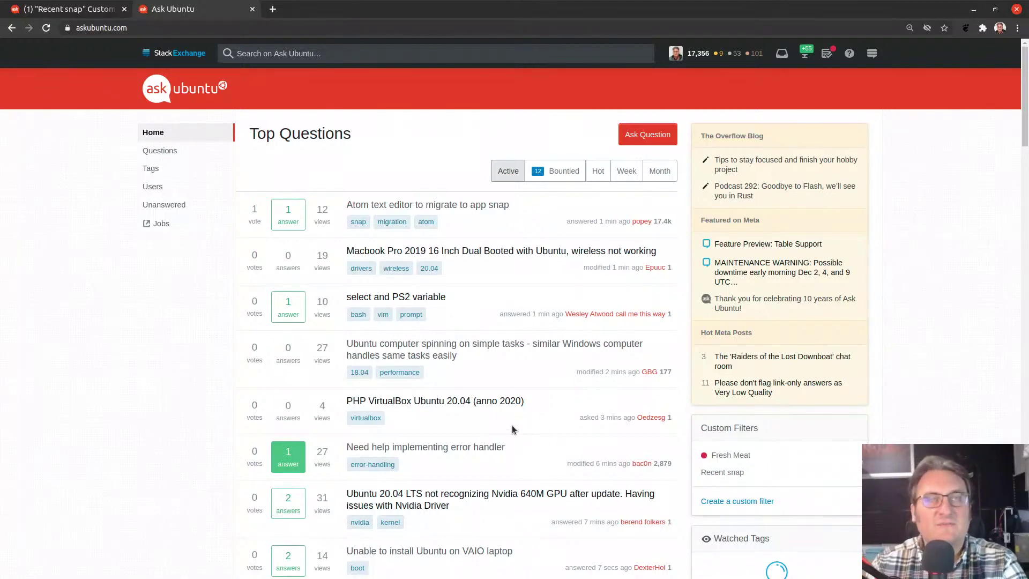
scroll(512, 429, "down", 5)
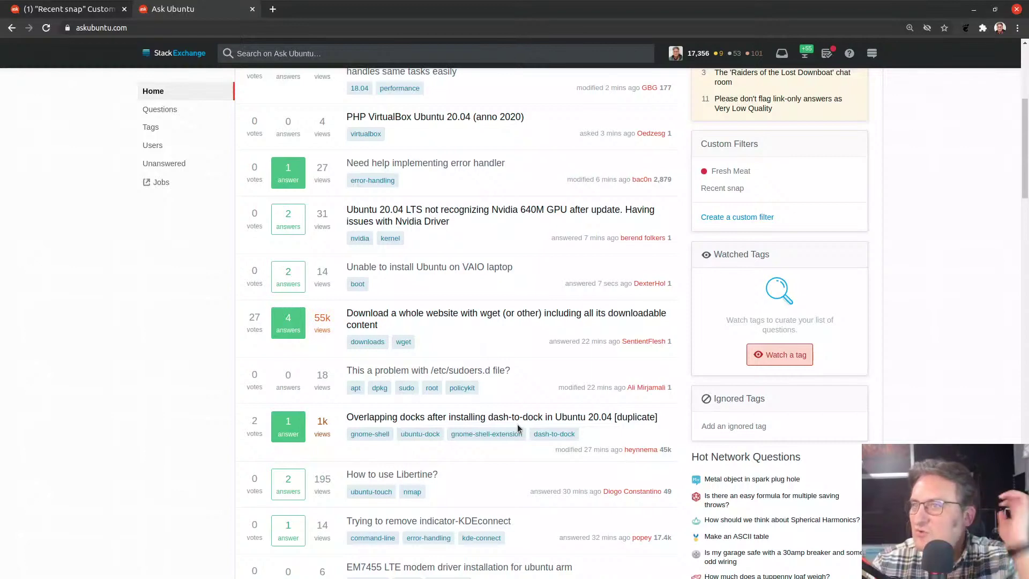
scroll(516, 423, "up", 5)
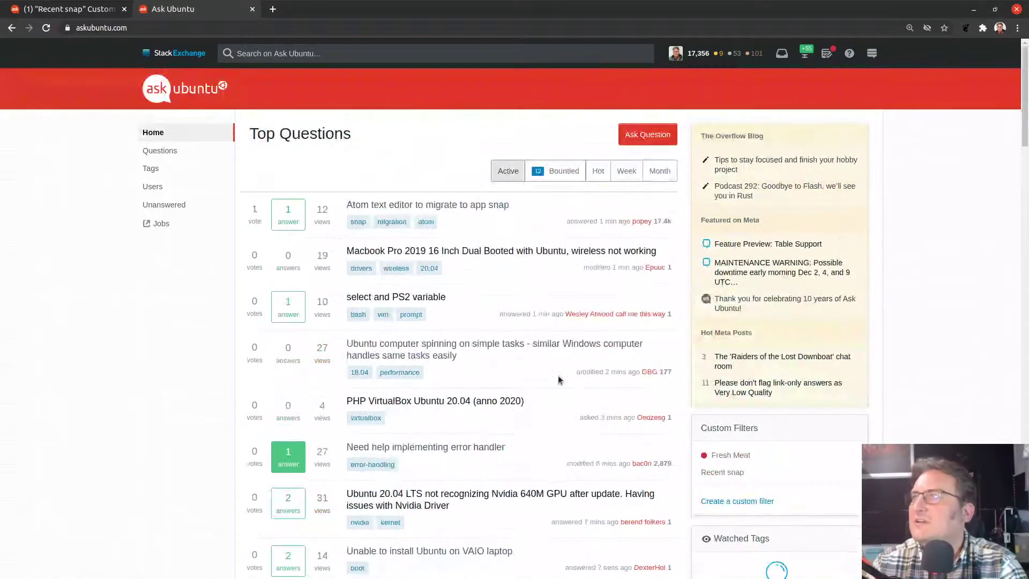
- Check the activity summary of the own Ask Ubuntu profile and the latest inbox comments
left_click(725, 53)
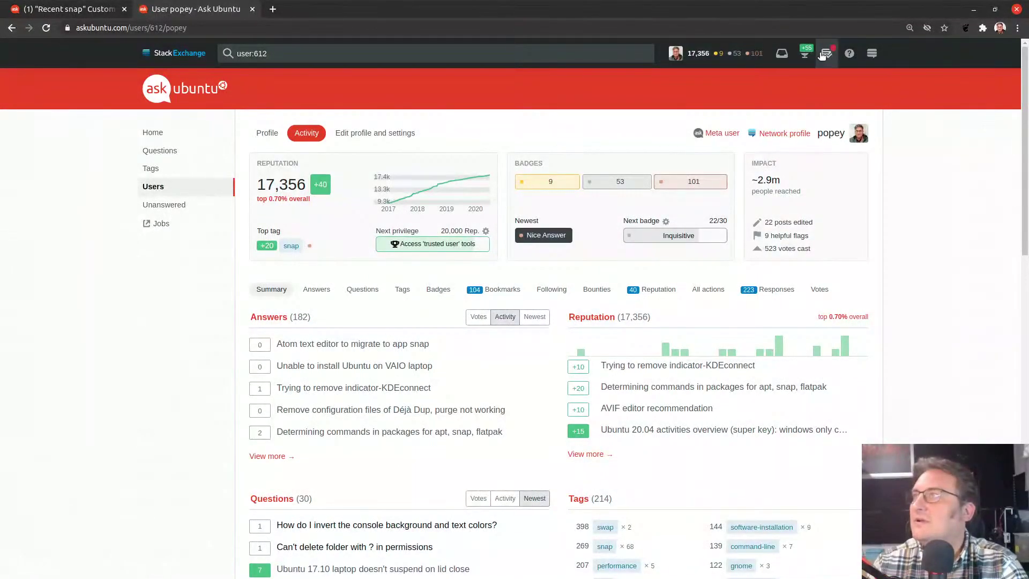
left_click(783, 57)
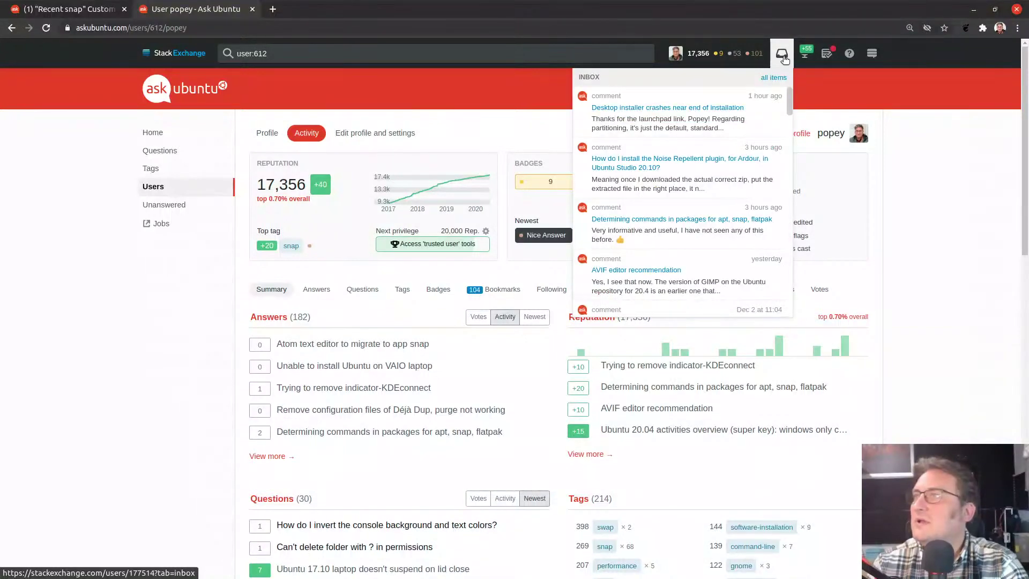
left_click(919, 299)
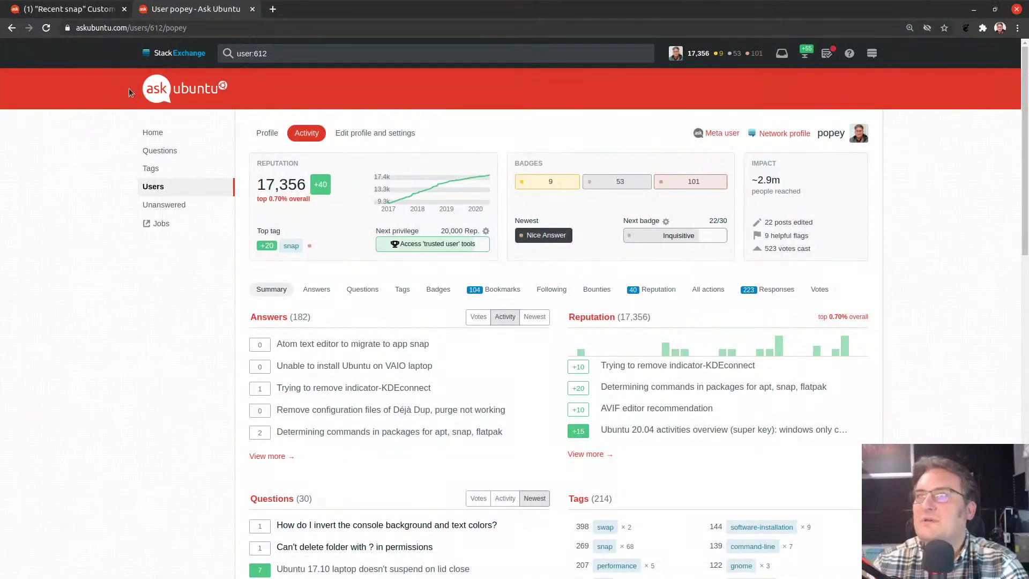
- Apply the Fresh Meat custom filter from the home page and open the question "PHP VirtualBox Ubuntu 20.04 (anno 2020)"
left_click(173, 97)
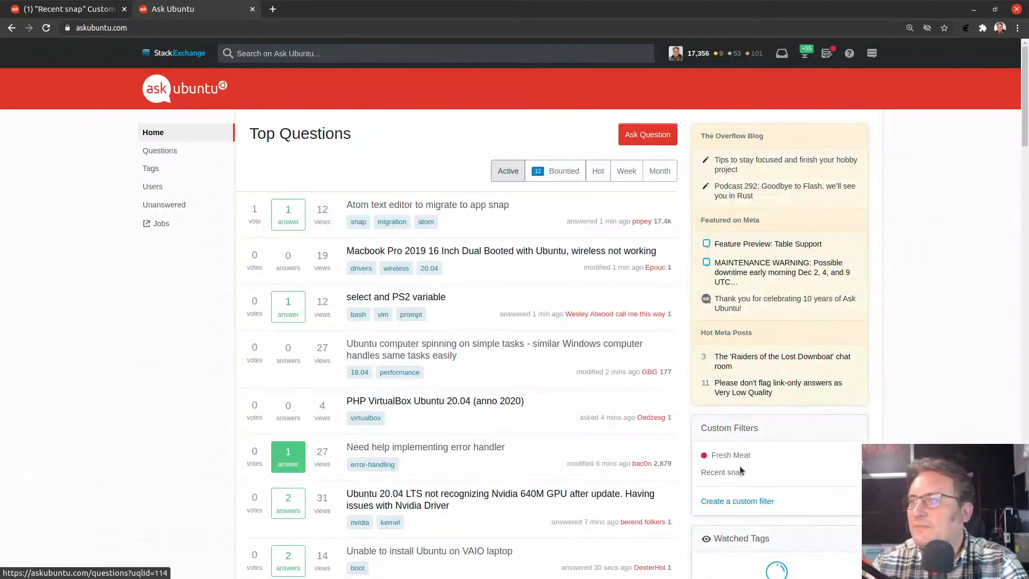
left_click(738, 454)
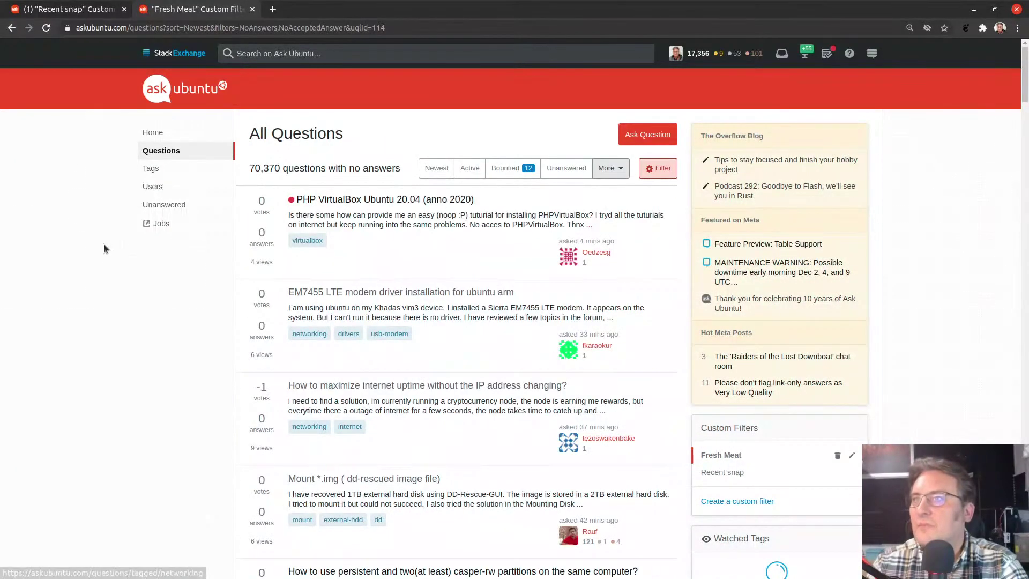
left_click(423, 202)
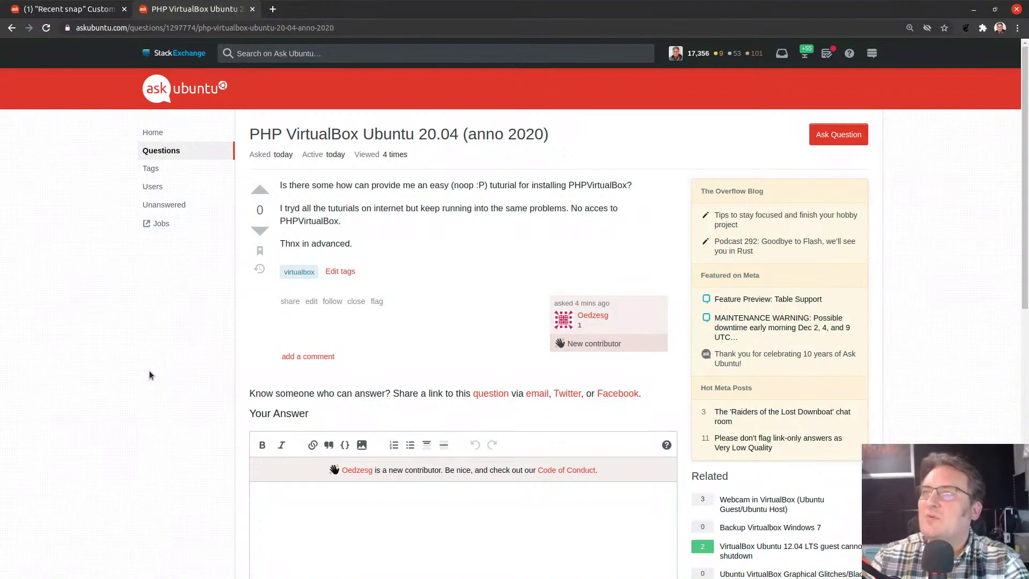
- Copy the word "PHPVirtualBox" from the question and search Google for it in a new browser tab
double_click(589, 185)
key("ctrl+c")
key("ctrl+t")
key("ctrl+v")
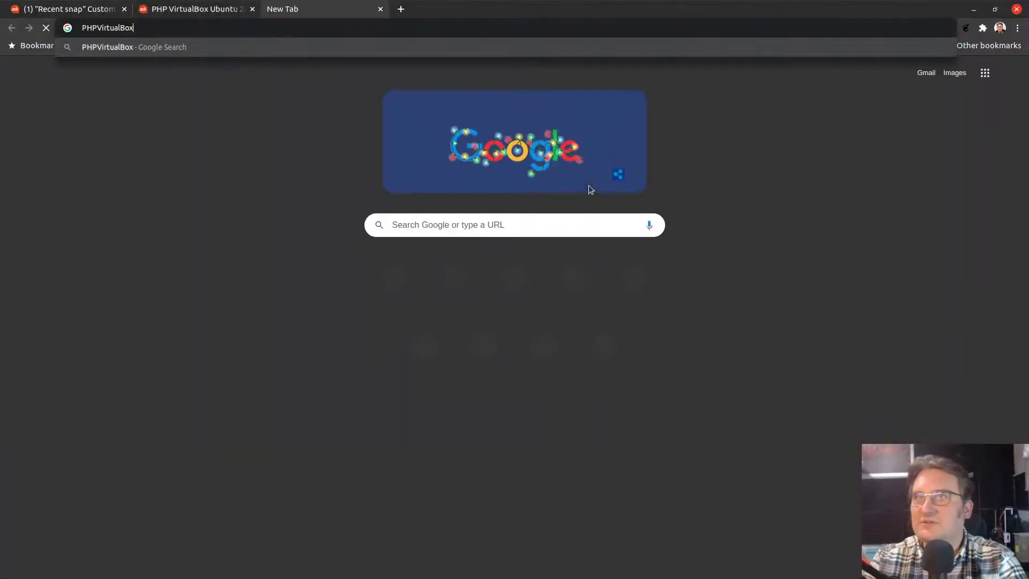
key("Return")
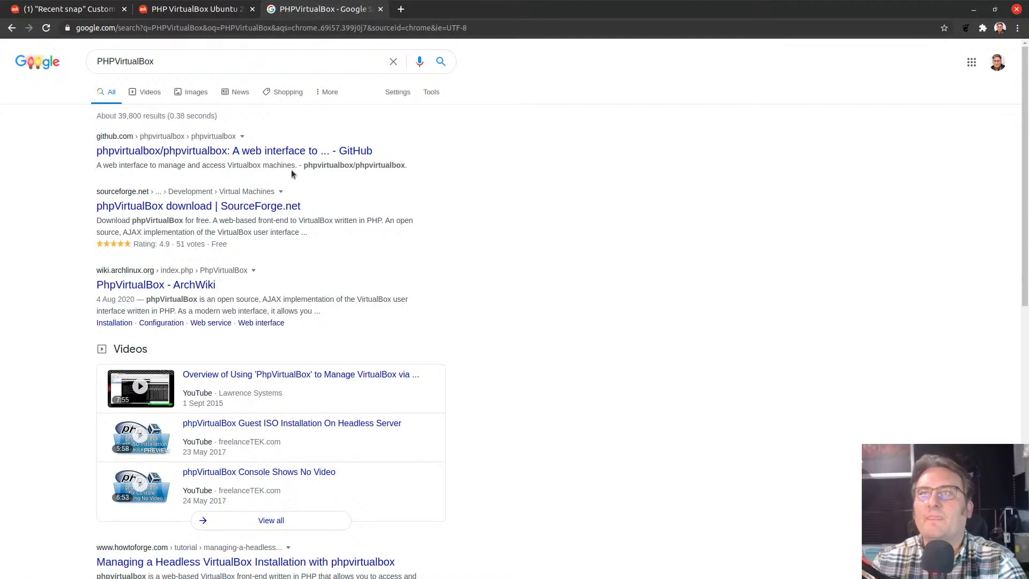
- Open the phpvirtualbox/phpvirtualbox repository on GitHub, read the README's installation instructions, and close the page
left_click(282, 158)
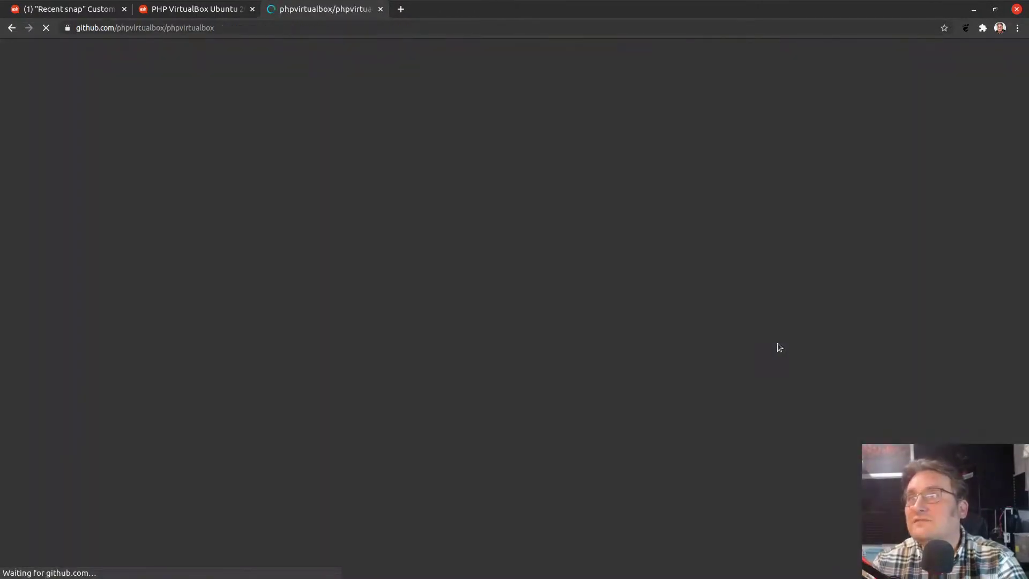
scroll(137, 254, "down", 5)
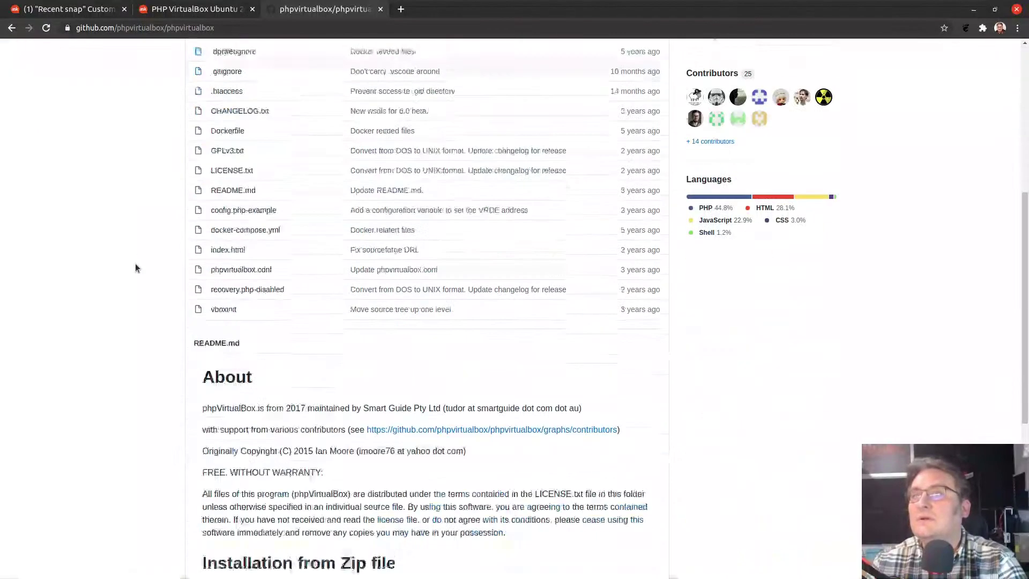
scroll(136, 267, "down", 5)
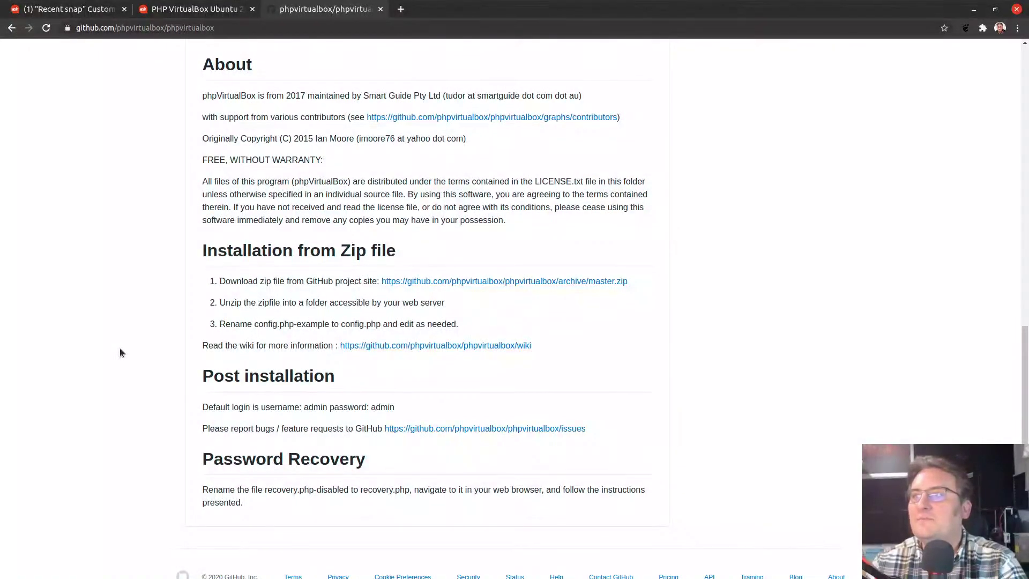
key("ctrl+w")
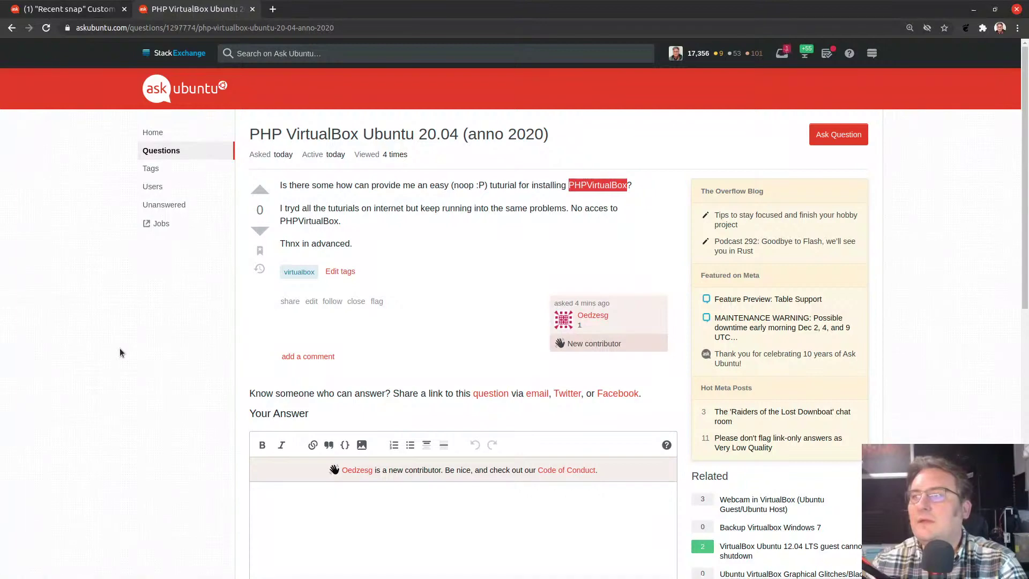
- Return to the Fresh Meat question list, reload it, and look through its first page for a question to answer
key("alt+Left")
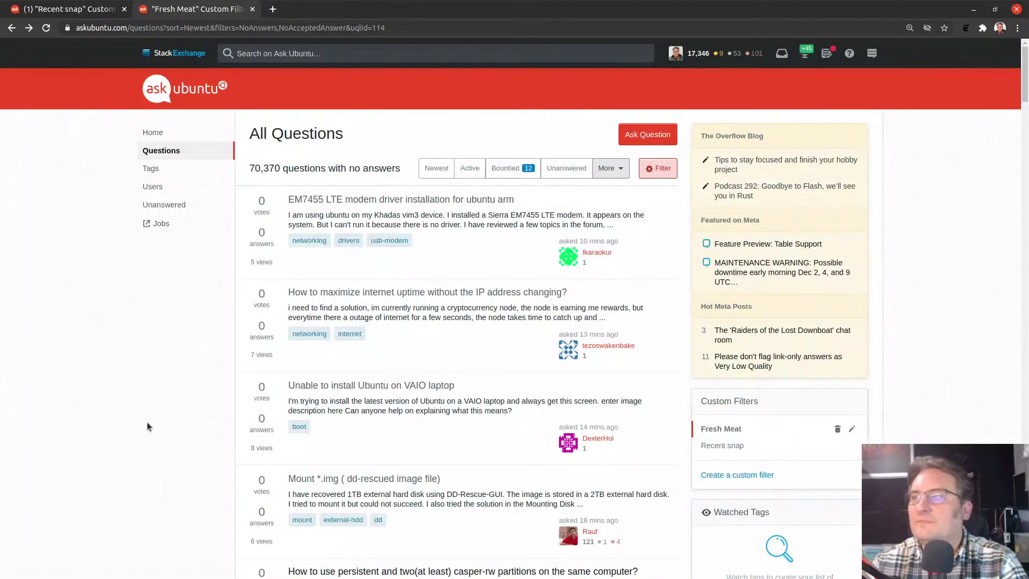
left_click(732, 428)
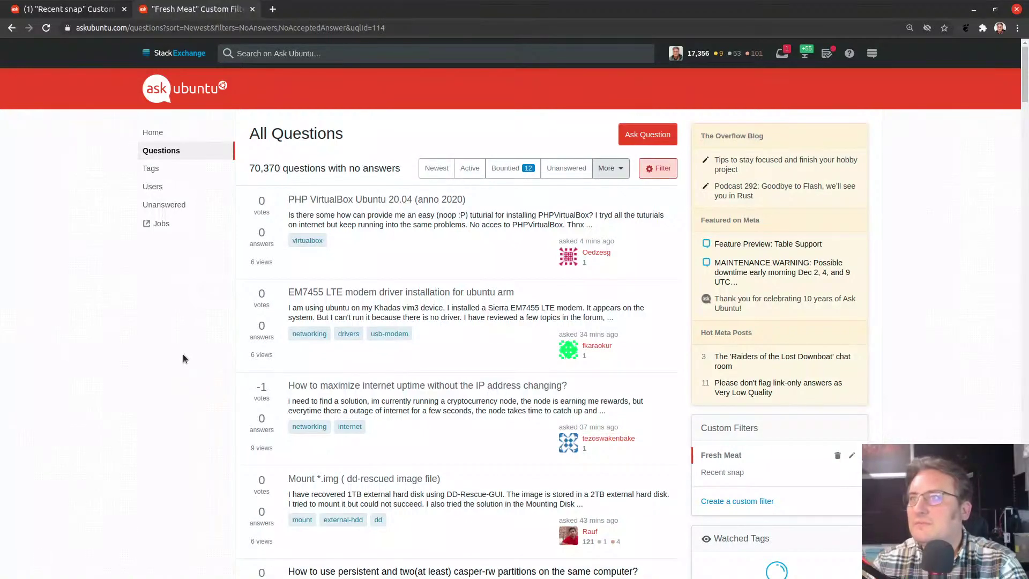
scroll(181, 354, "down", 2)
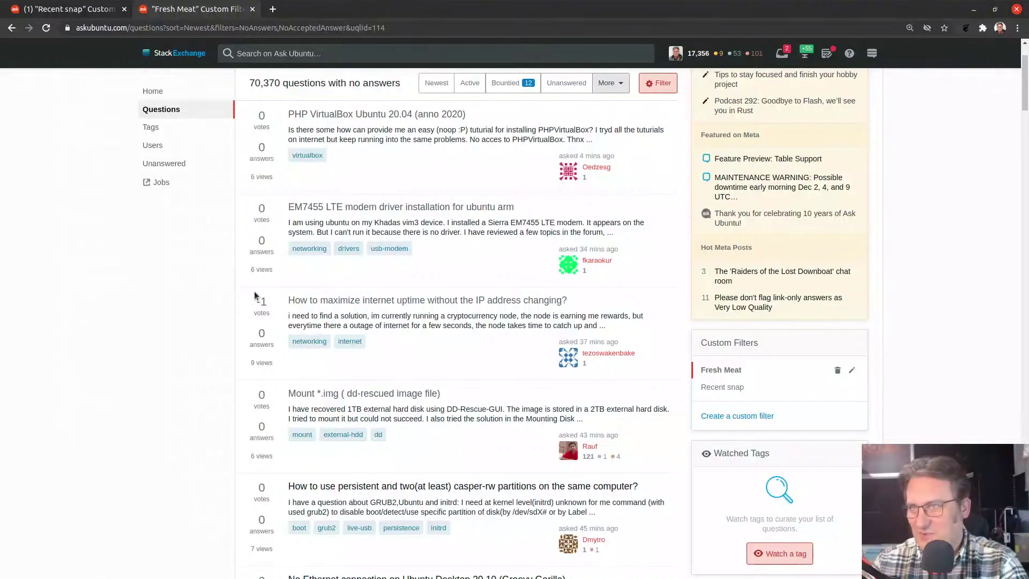
scroll(217, 306, "down", 8)
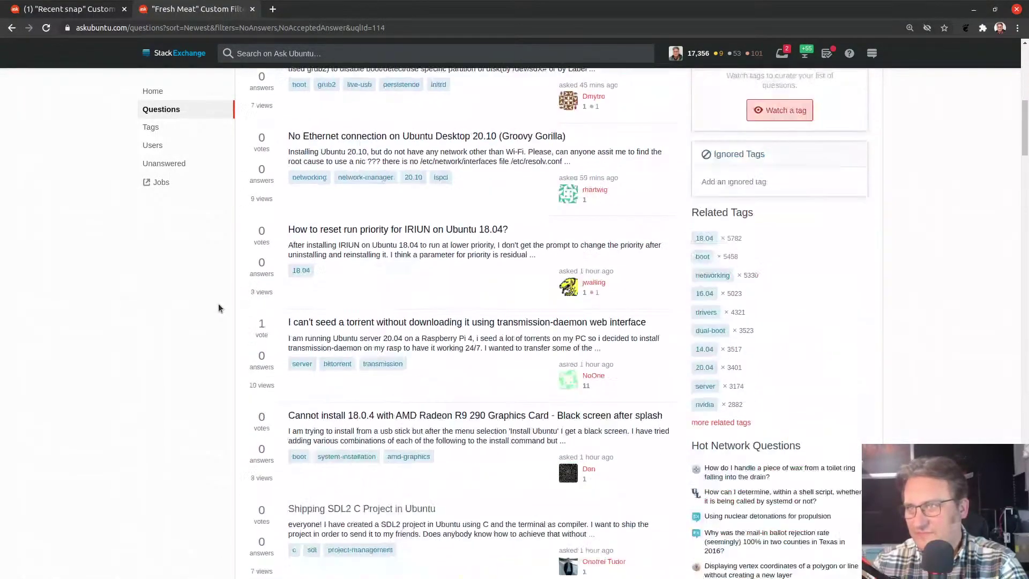
scroll(218, 304, "down", 20)
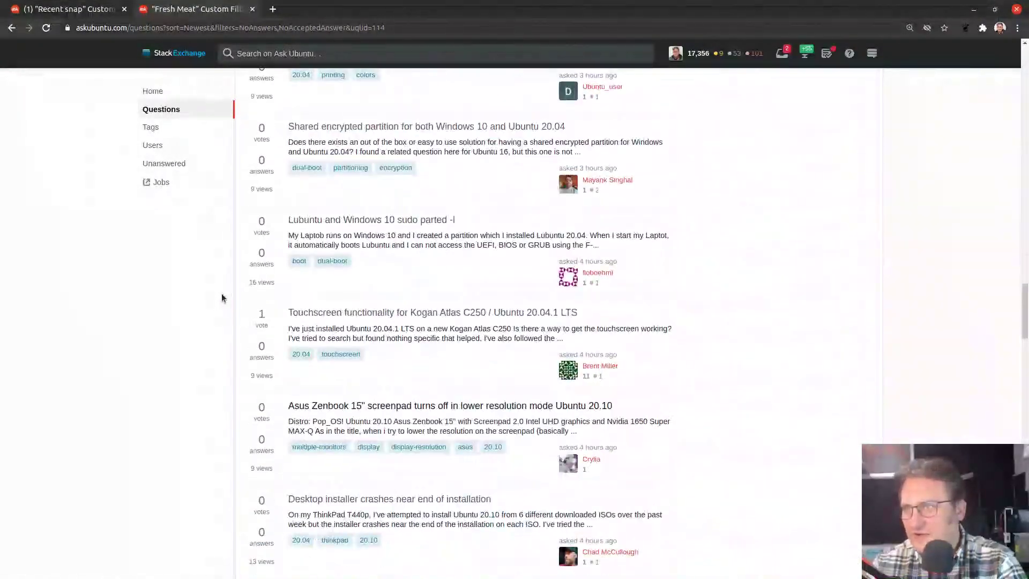
scroll(222, 298, "down", 20)
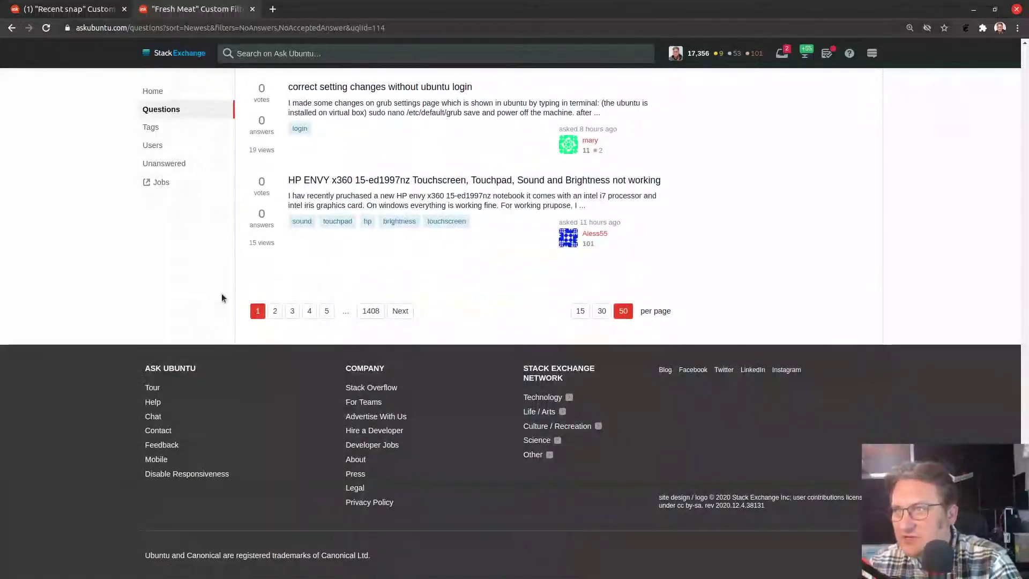
- Go to page 2 of the Fresh Meat list and look through the unanswered questions
left_click(400, 313)
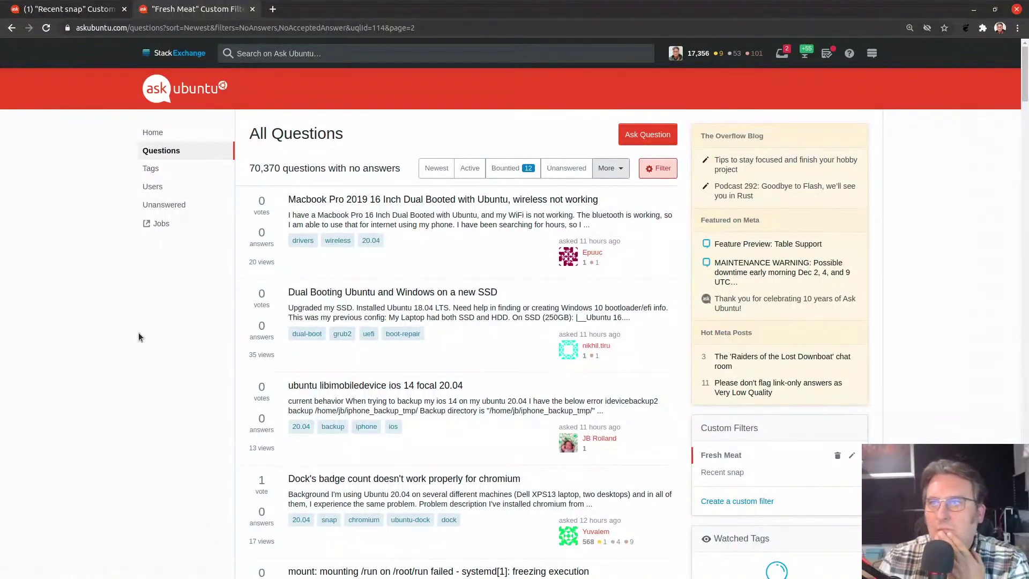
scroll(142, 335, "down", 12)
scroll(146, 338, "down", 1)
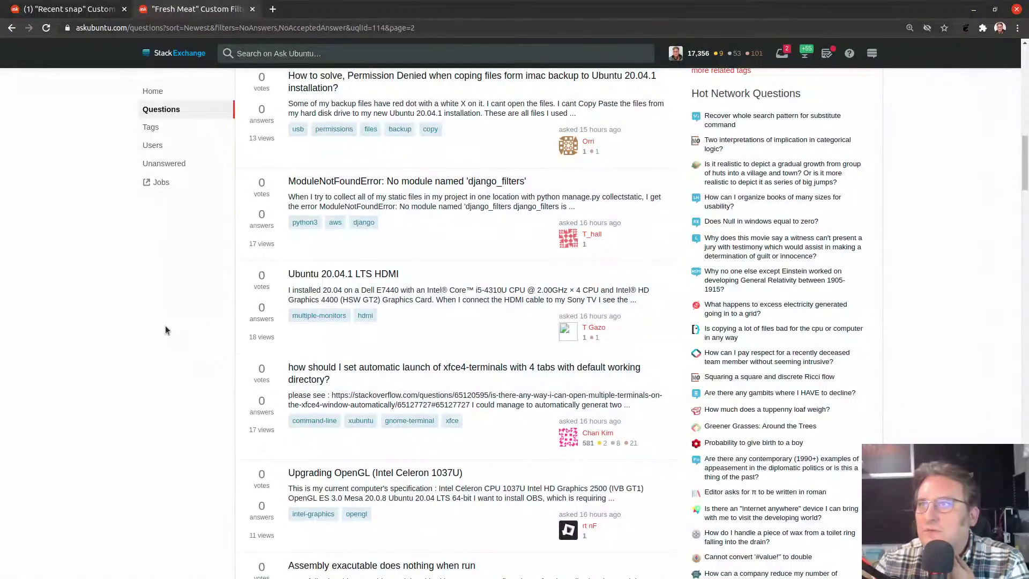
scroll(254, 405, "down", 4)
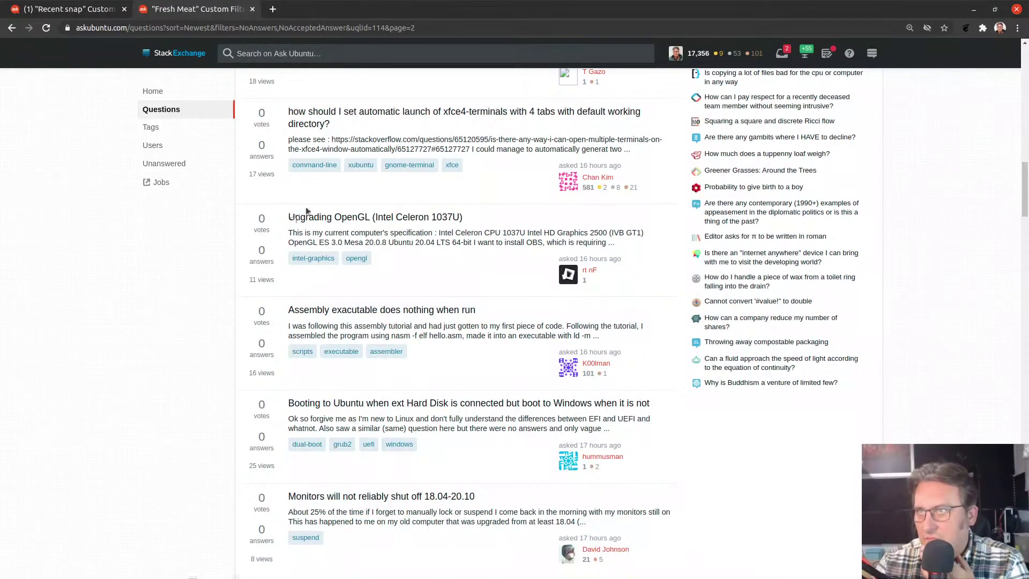
- Open "Upgrading OpenGL (Intel Celeron 1037U)" in a new tab, read its specifications, and open its linked Intel processor page in another tab
middle_click(340, 217)
left_click(286, 10)
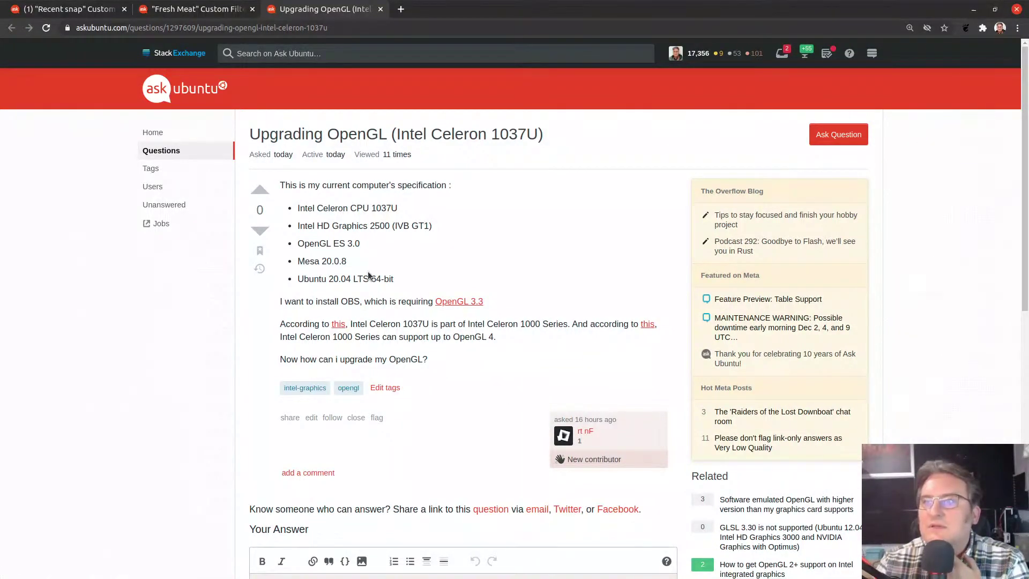
left_click_drag(347, 264, 293, 263)
left_click(449, 395)
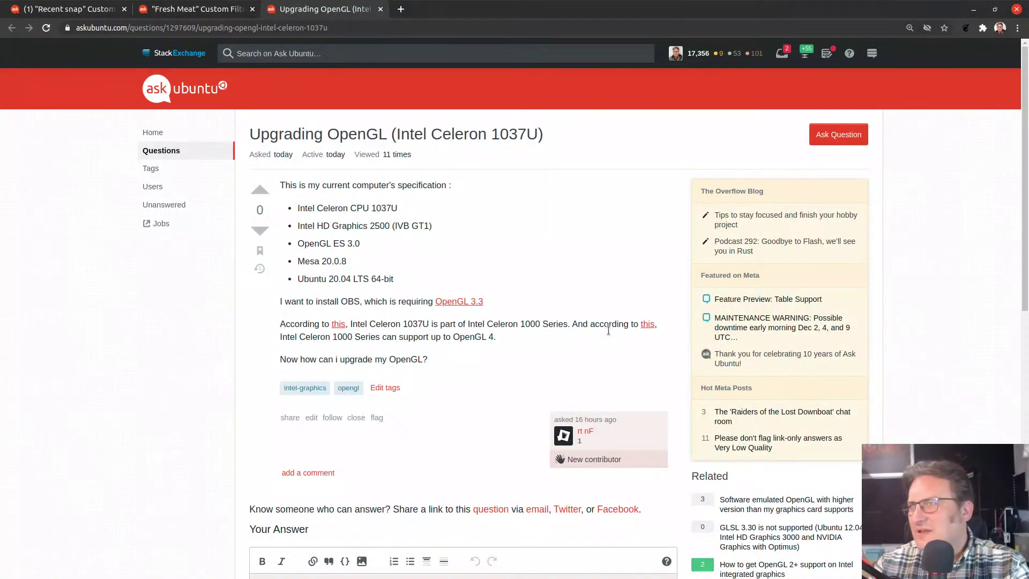
middle_click(338, 325)
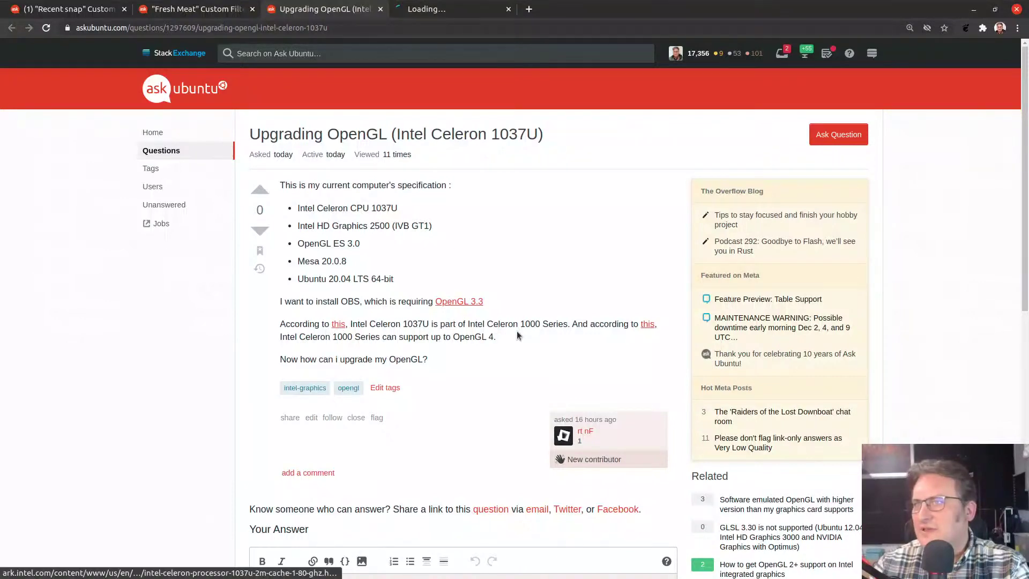
- Open the question's linked page on supported graphics APIs in a new tab, and search the Celeron 1037U specifications page for "openg"
middle_click(648, 324)
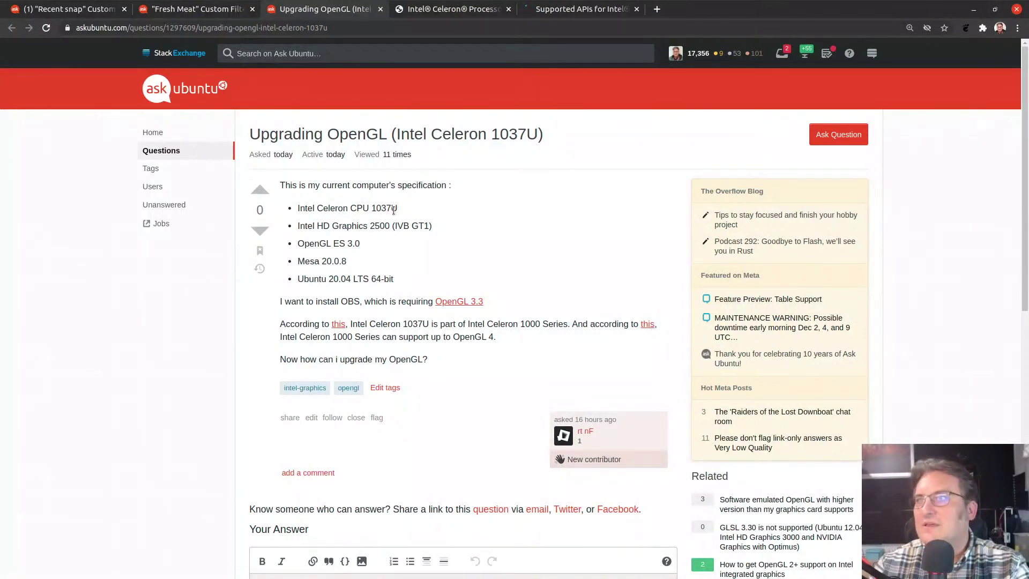
key("ctrl+Tab")
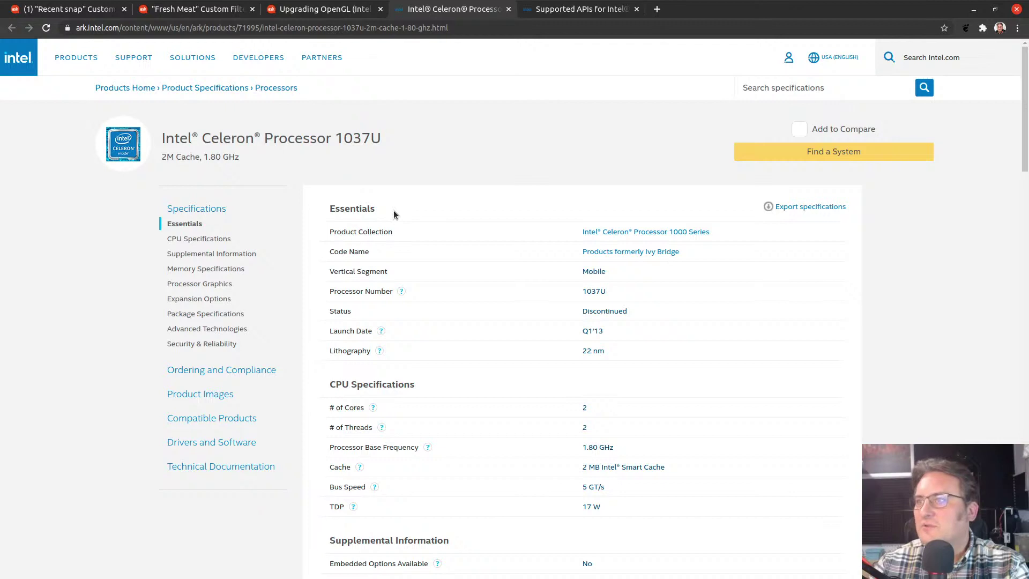
key("ctrl+f")
type("openg")
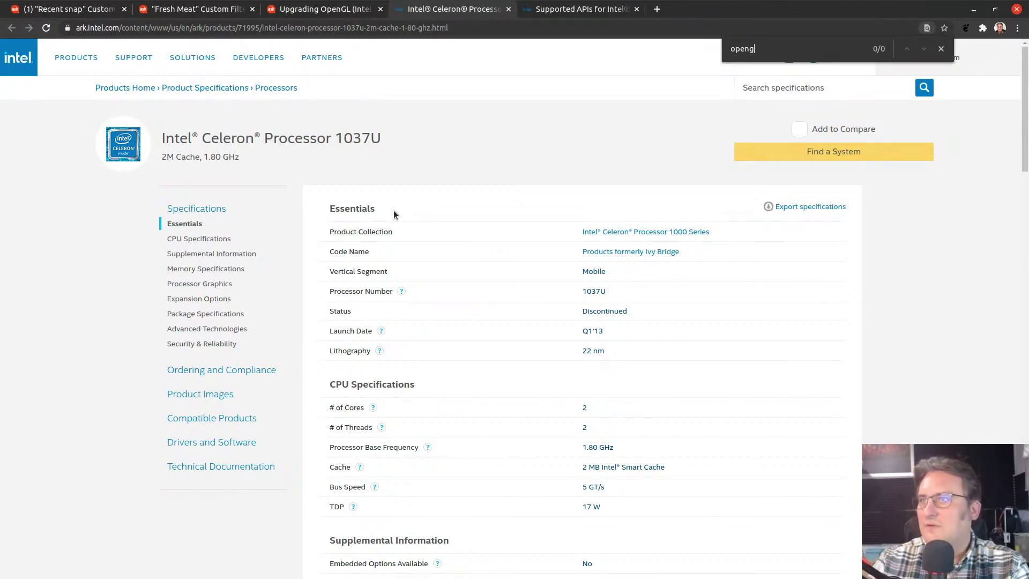
key("Escape")
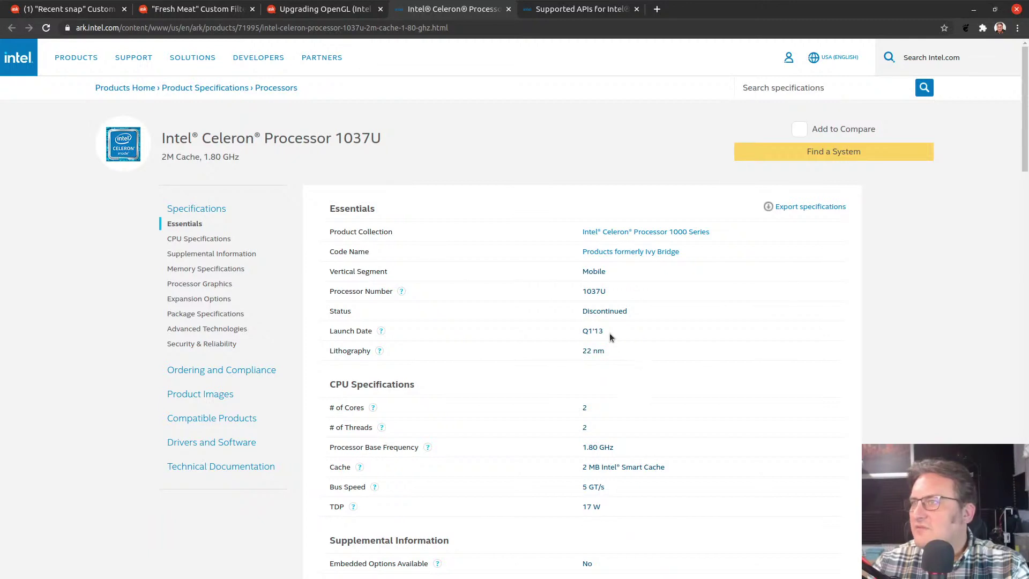
- Skim Intel's "Supported APIs for Intel Graphics Controllers" article and return to the Ask Ubuntu question
key("ctrl+Tab")
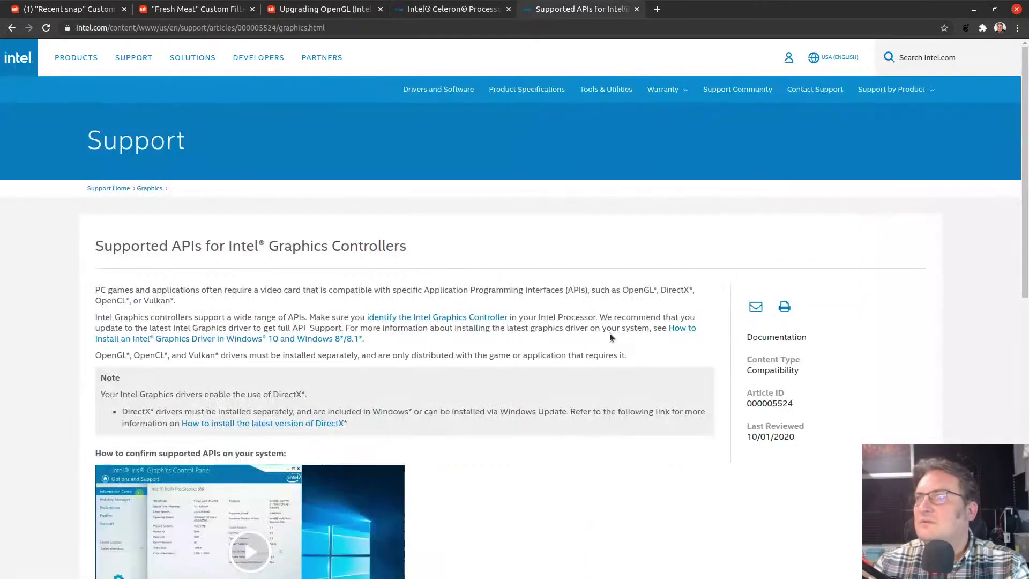
scroll(561, 422, "down", 5)
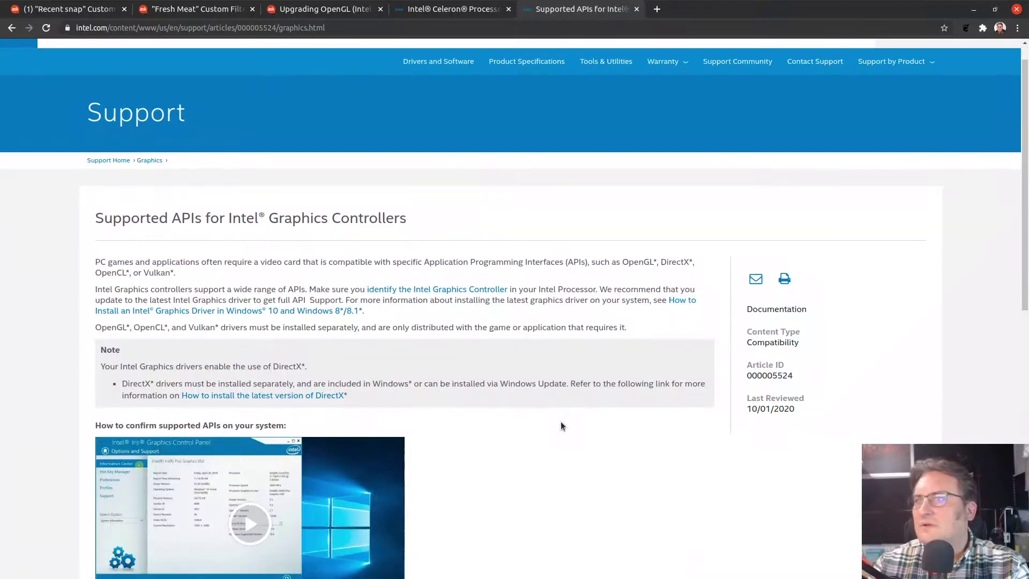
key("ctrl+shift+Tab")
key("ctrl+shift+Tab")
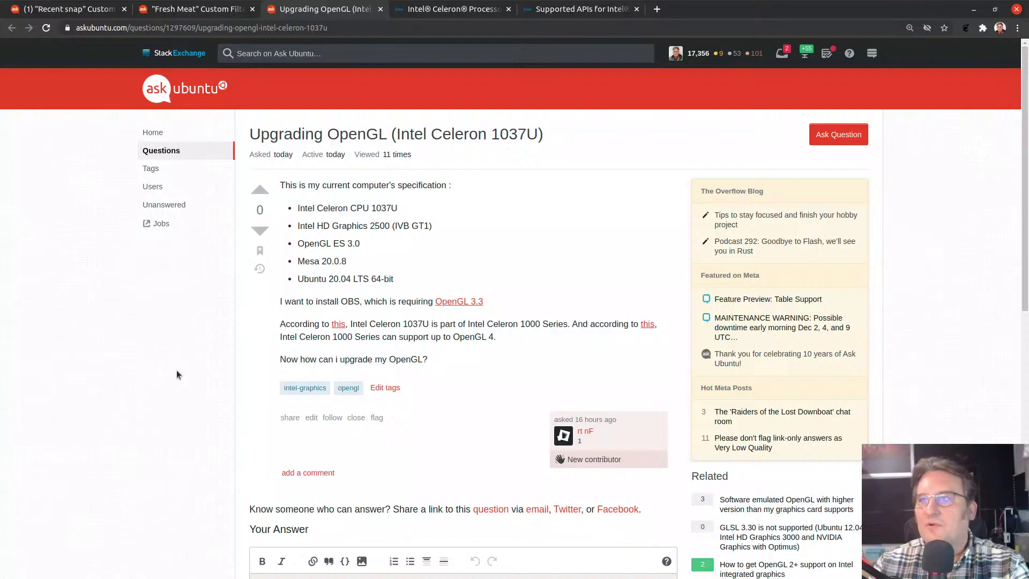
- Search Google in a new tab for "1037U gl 3.3", look through the results, and close the tab
double_click(384, 212)
key("ctrl+c")
key("ctrl+t")
key("ctrl+v")
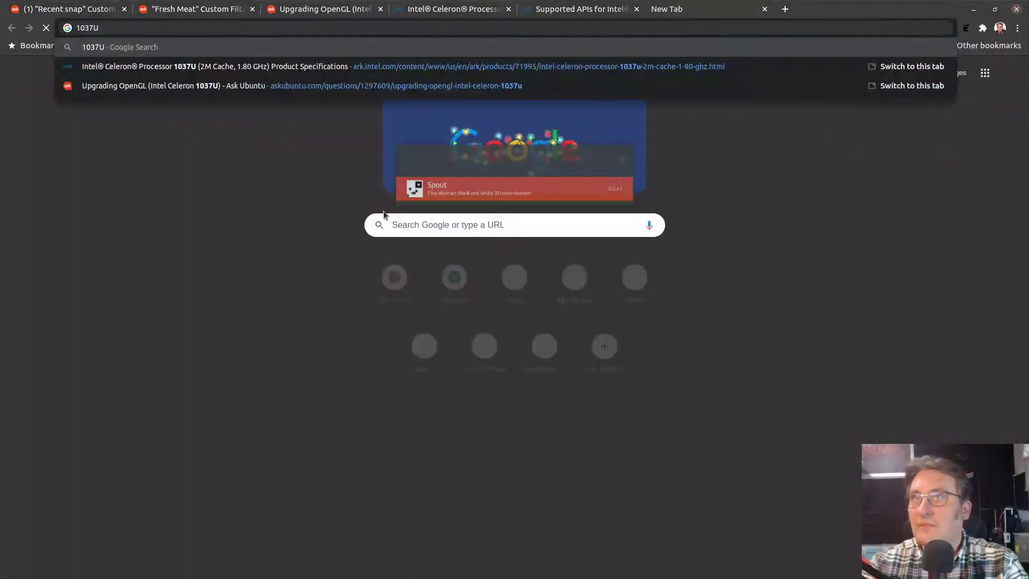
type("gl 3.3")
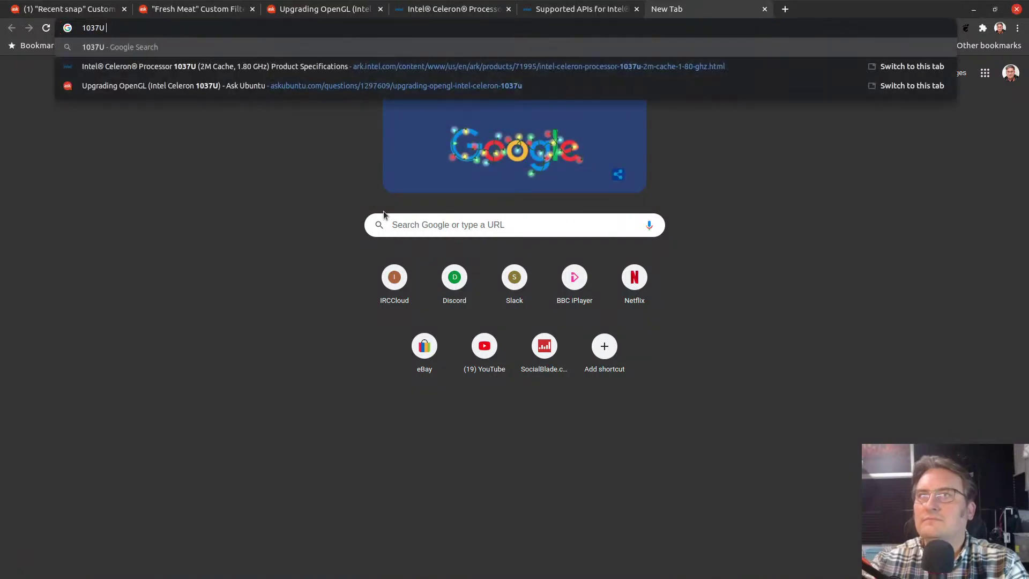
key("Return")
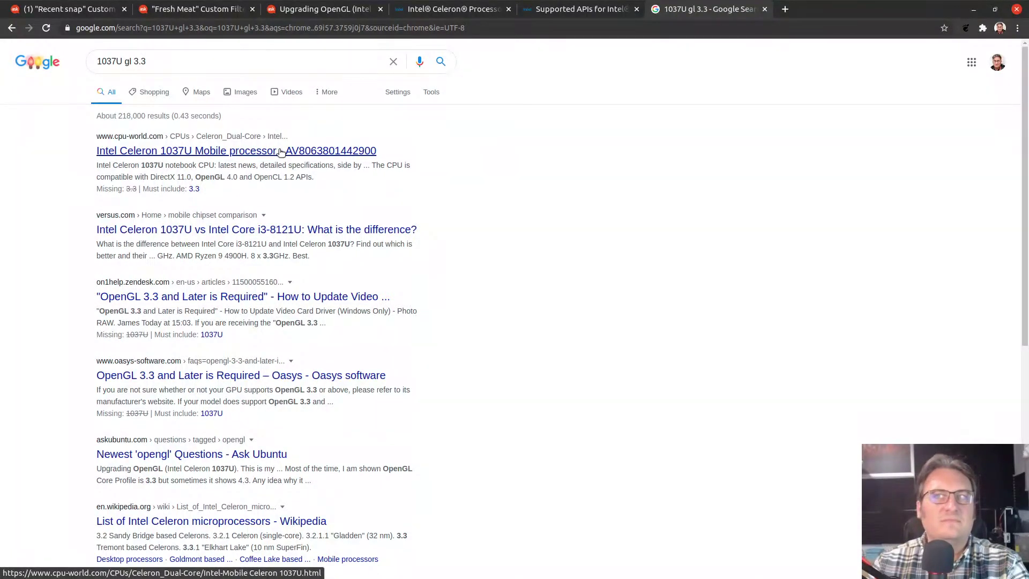
key("ctrl+w")
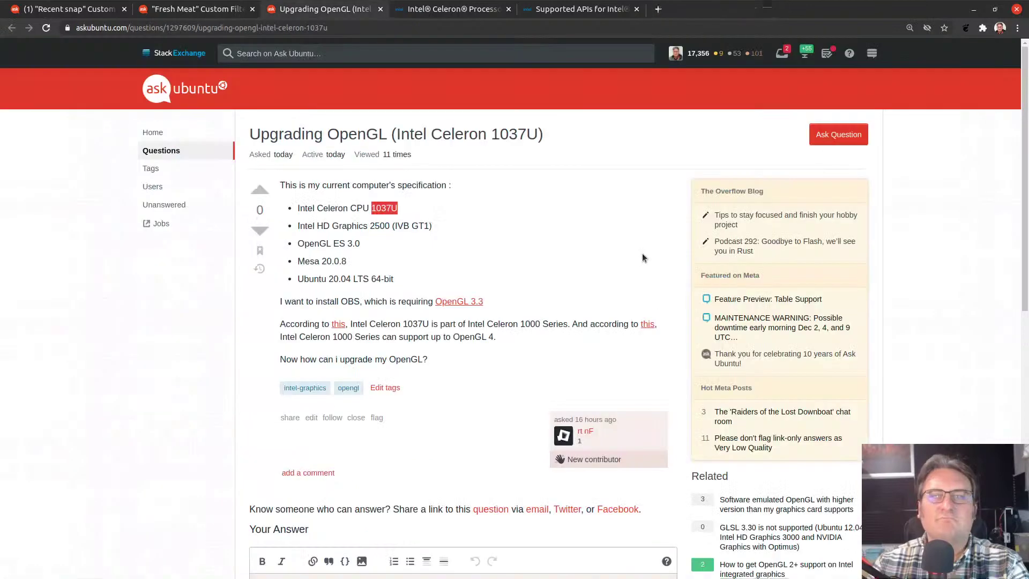
- Reread the question, comparing the listed Intel HD Graphics 2500 with the claims about the Celeron 1037U and the Celeron 1000 Series
left_click(526, 423)
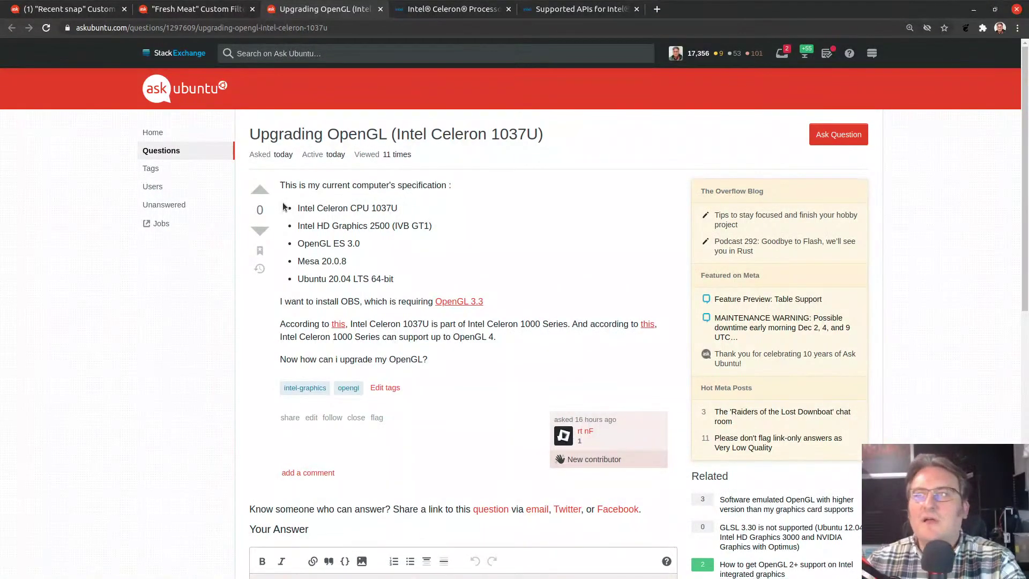
left_click_drag(391, 224, 298, 227)
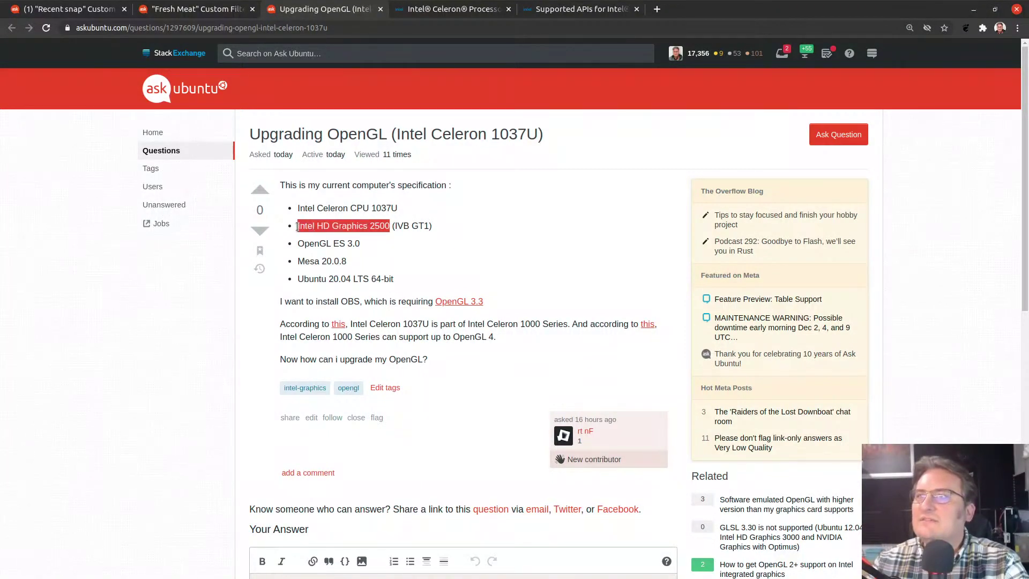
left_click(506, 282)
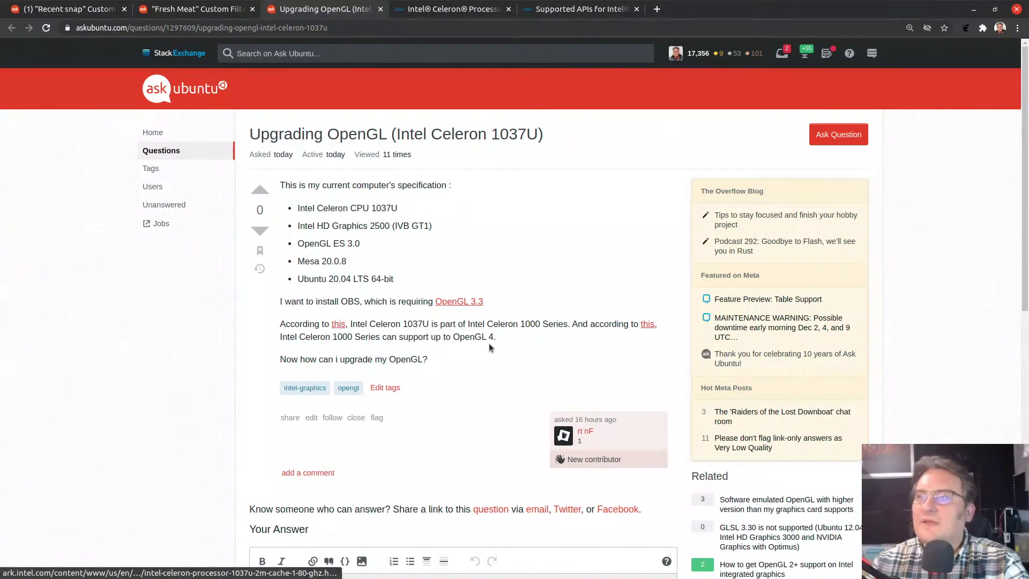
left_click_drag(446, 325, 373, 325)
left_click(436, 327)
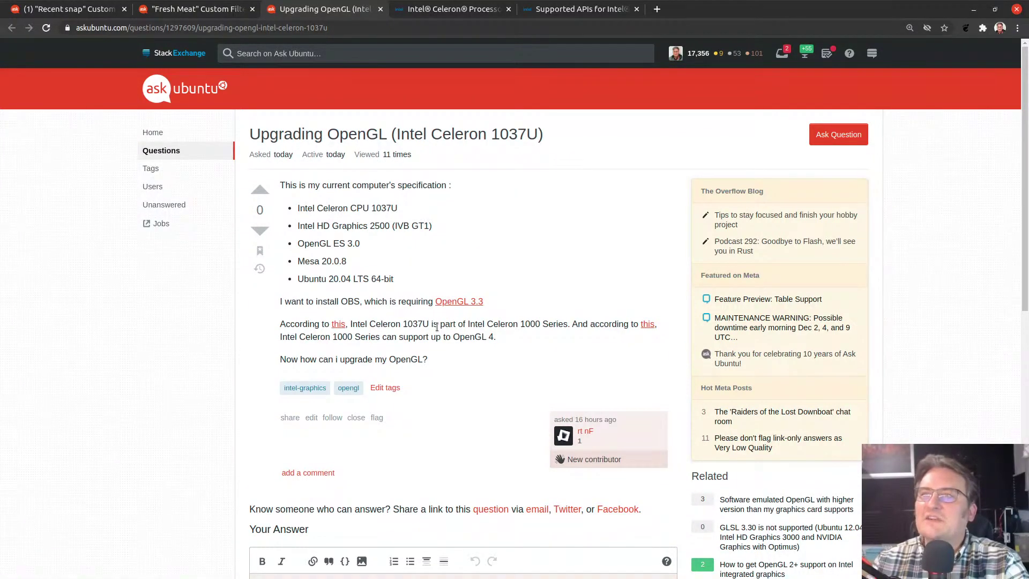
left_click_drag(385, 226, 290, 224)
left_click(382, 236)
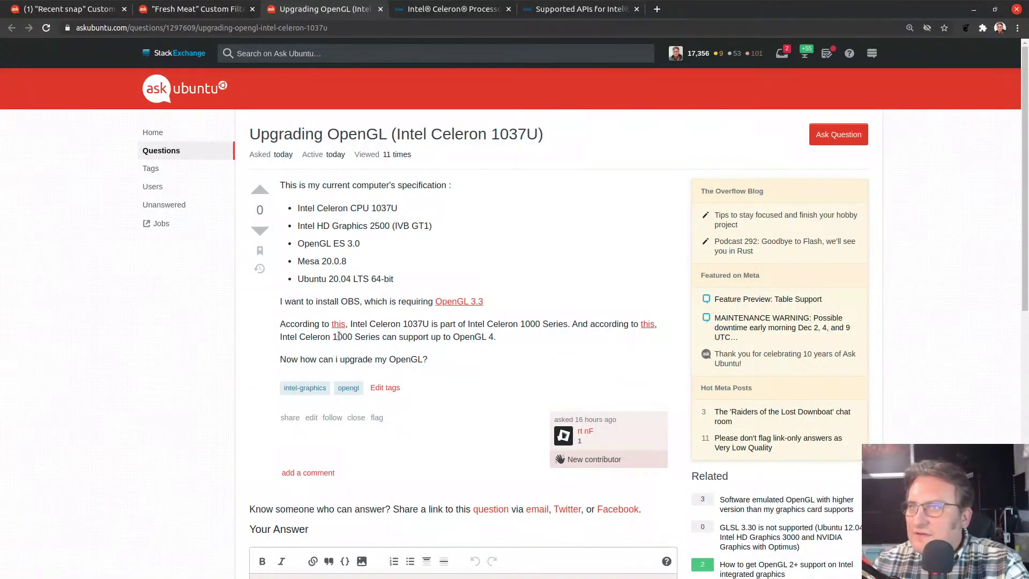
left_click_drag(297, 339, 378, 342)
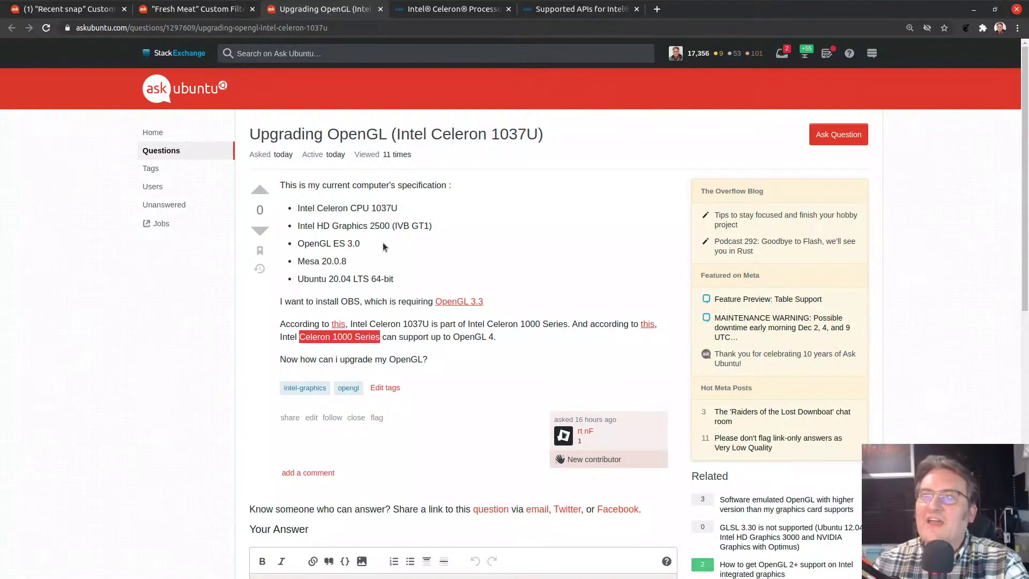
left_click(510, 345)
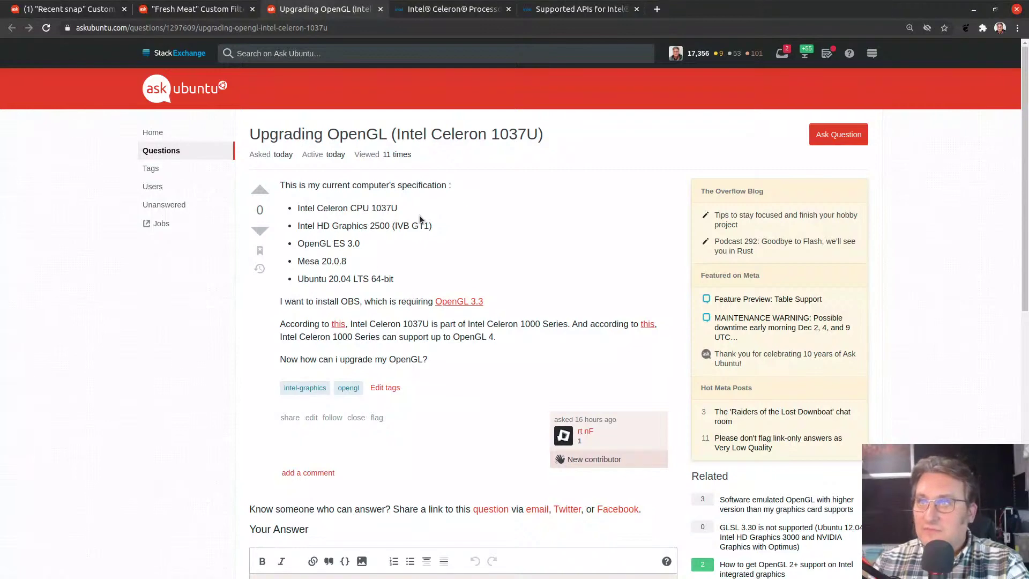
- Search Google in a new tab for "Intel HD Graphics 2500 ark" and open Intel's product page for that graphics model
left_click_drag(390, 226, 284, 229)
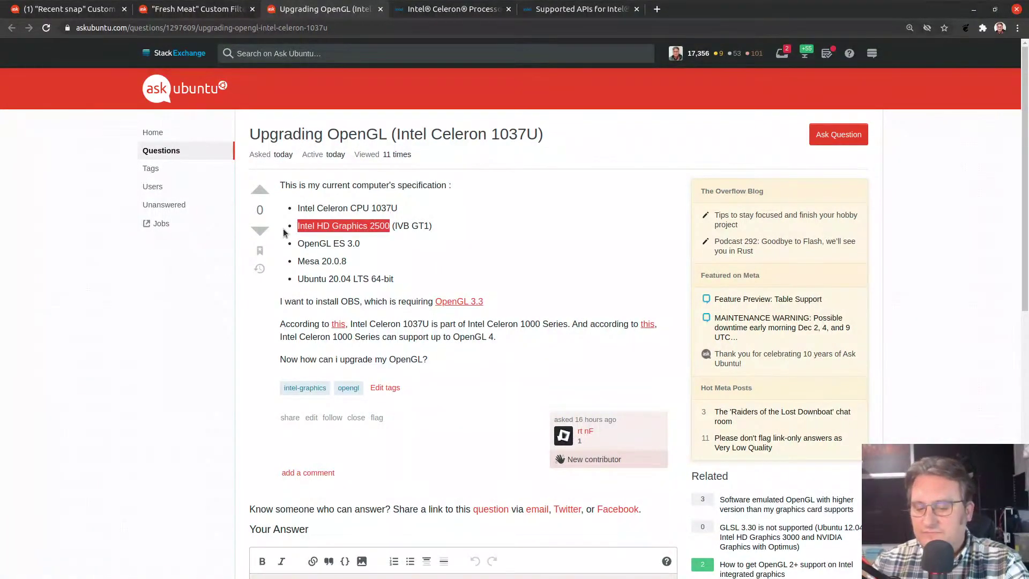
key("ctrl+c")
key("ctrl+t")
key("ctrl+v")
key("Escape")
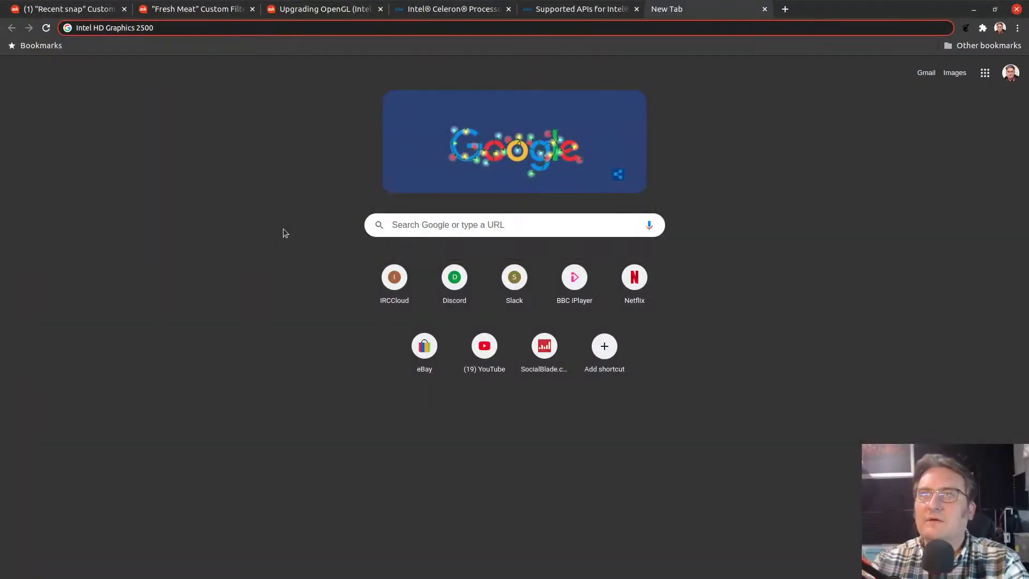
type("ark")
key("Return")
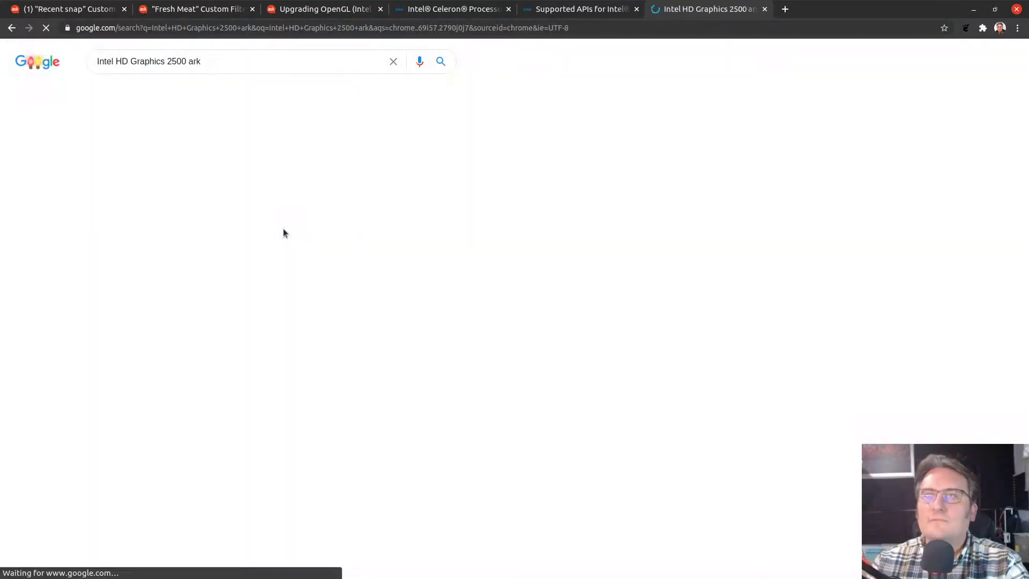
left_click(182, 155)
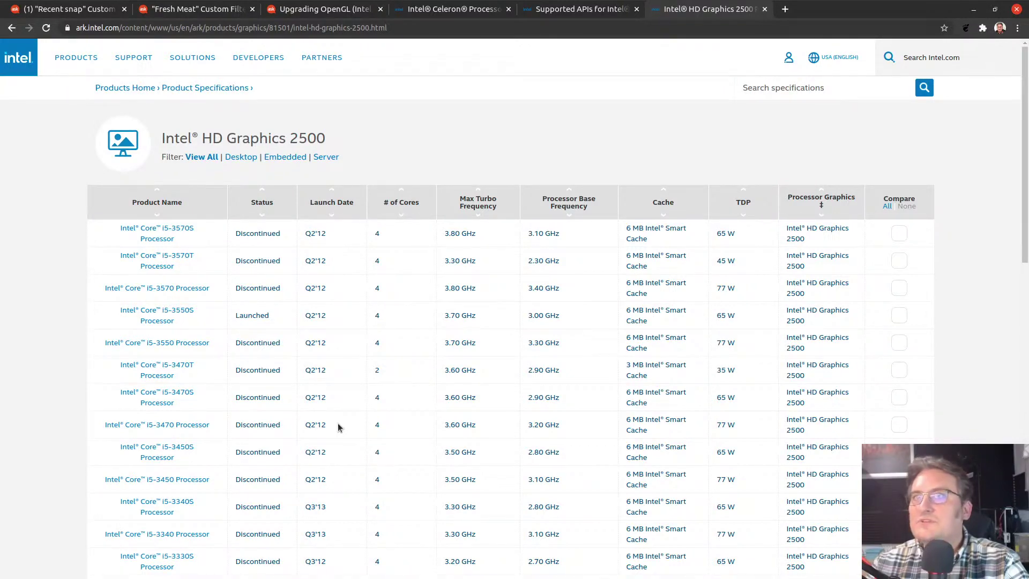
- Check the graphics model in the question again and find "2500" on Intel's HD Graphics 2500 page
key("ctrl+shift+Tab")
key("ctrl+shift+Tab")
key("ctrl+shift+Tab")
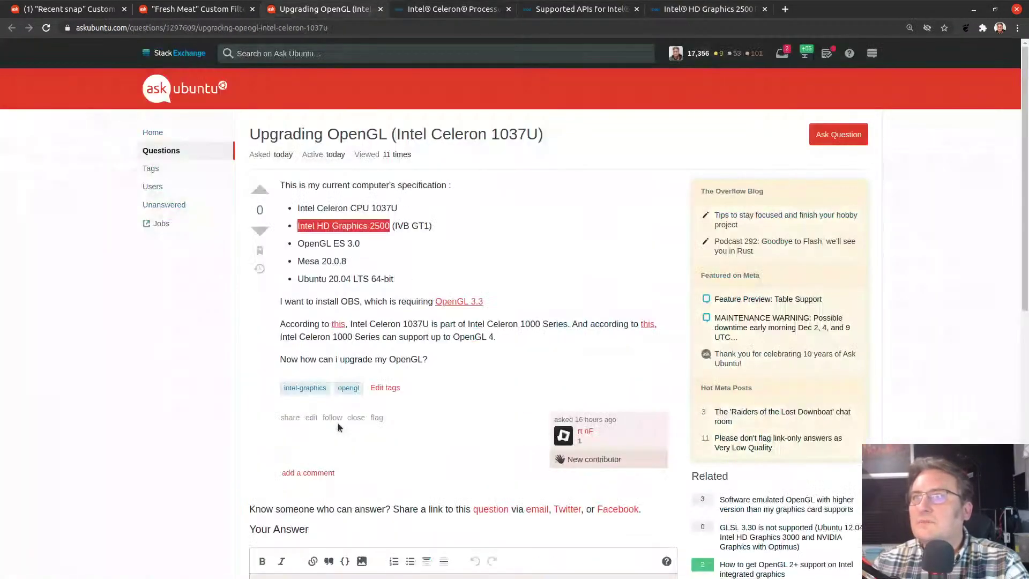
key("ctrl+Tab")
key("ctrl+Tab")
key("ctrl+Tab")
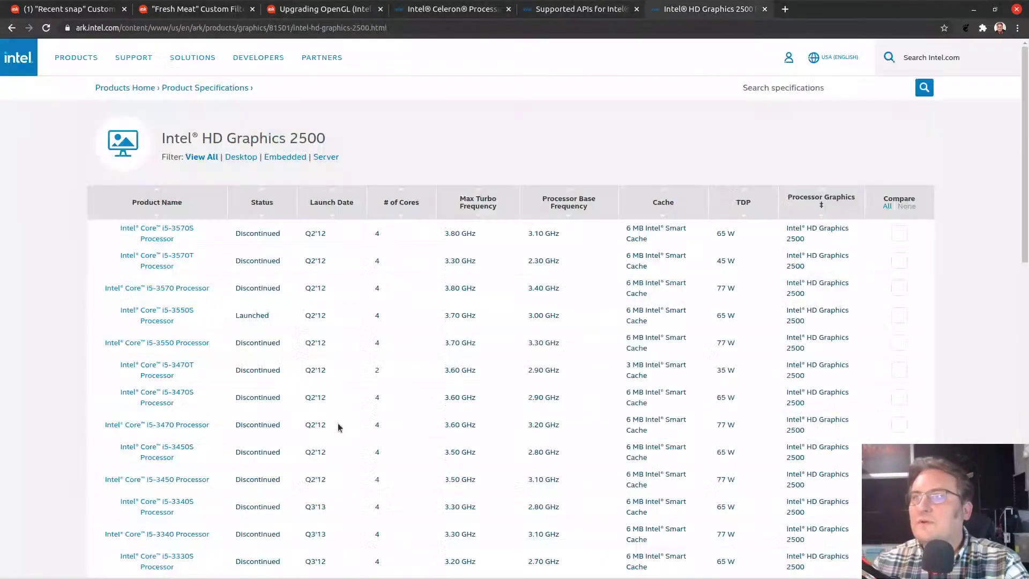
key("ctrl+f")
type("2500")
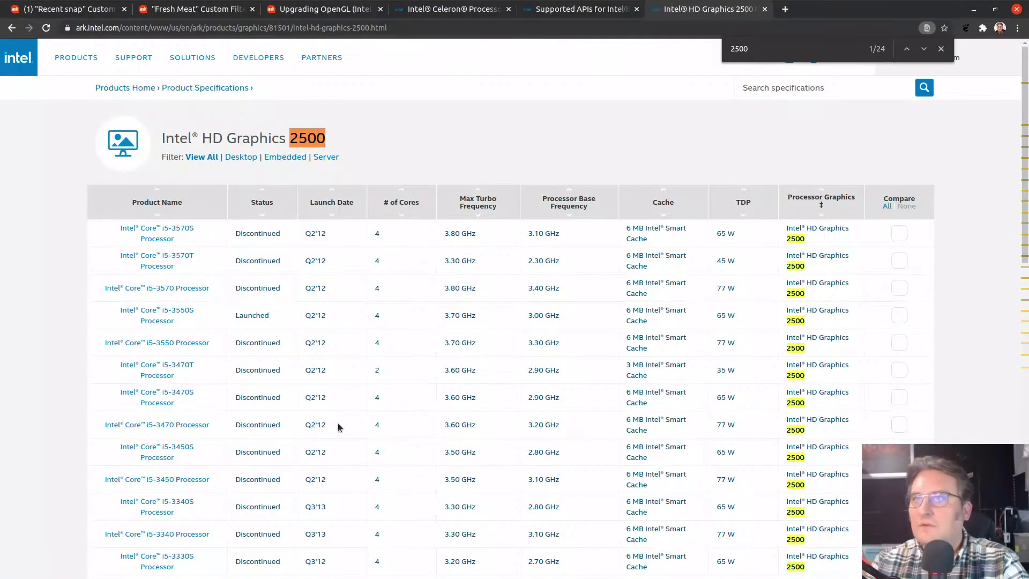
key("Return")
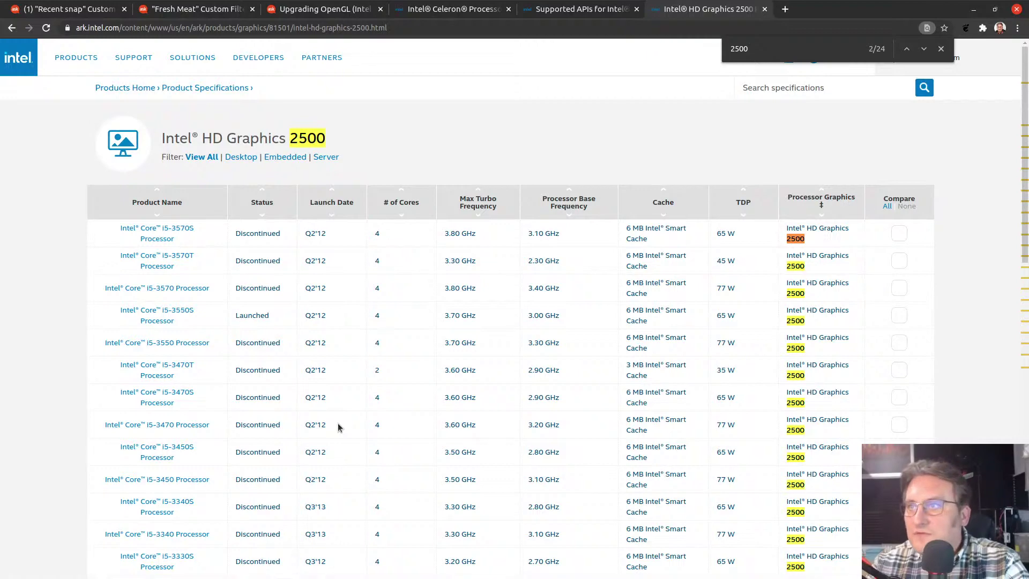
scroll(424, 343, "down", 3)
- Recheck the question's processor, then search the HD Graphics 2500 processor list for "celer" and "103" and look through the whole table
key("ctrl+shift+Tab")
key("ctrl+shift+Tab")
key("ctrl+shift+Tab")
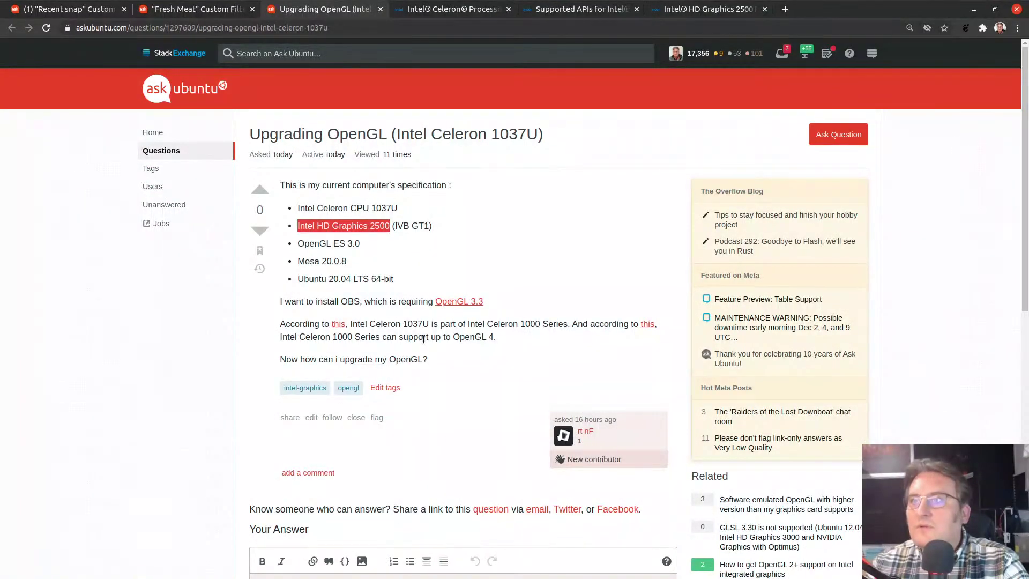
key("ctrl+Tab")
key("ctrl+Tab")
key("ctrl+Tab")
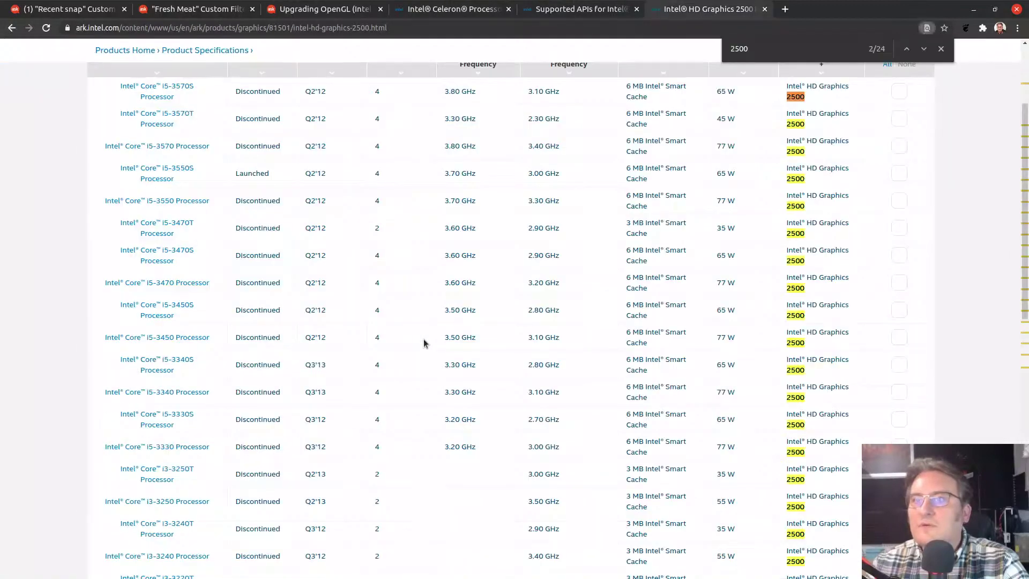
key("ctrl+f")
type("celer")
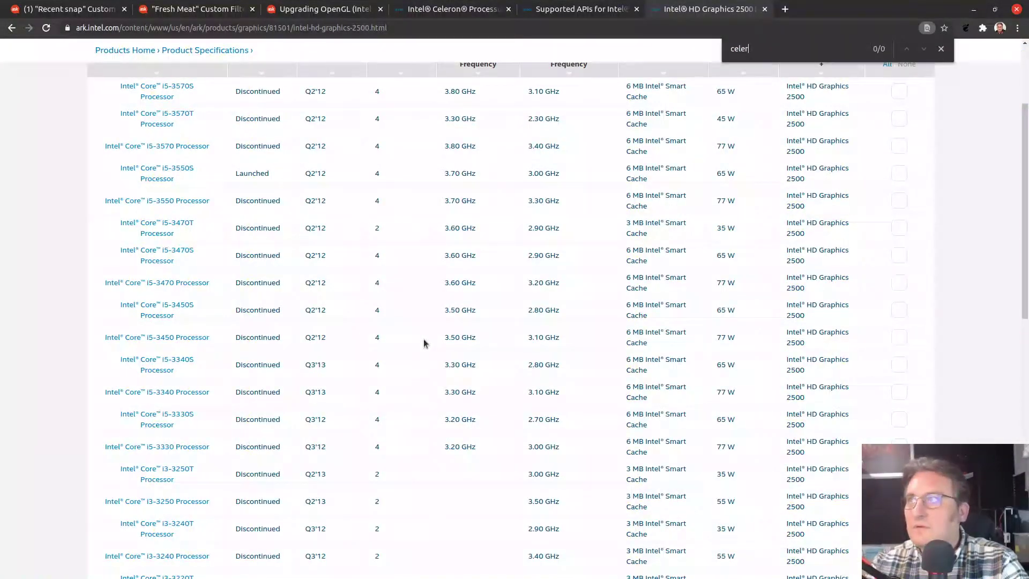
key("Escape")
key("ctrl+f")
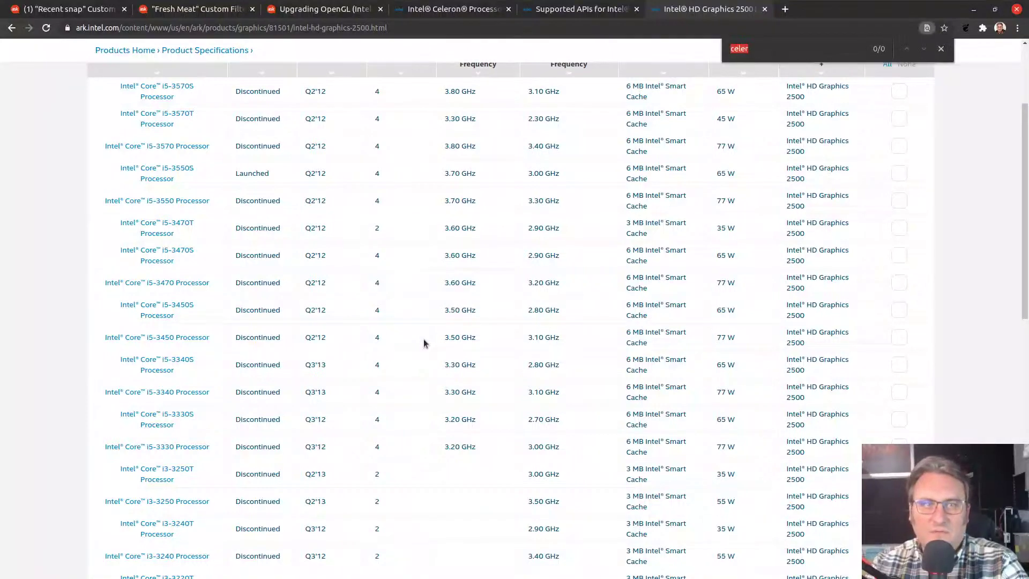
type("103")
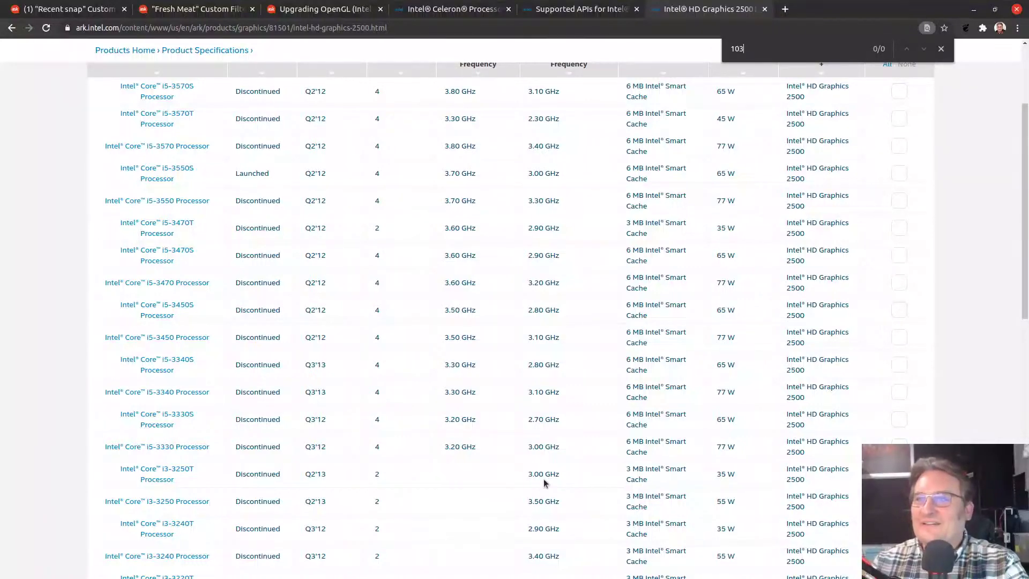
scroll(545, 482, "down", 4)
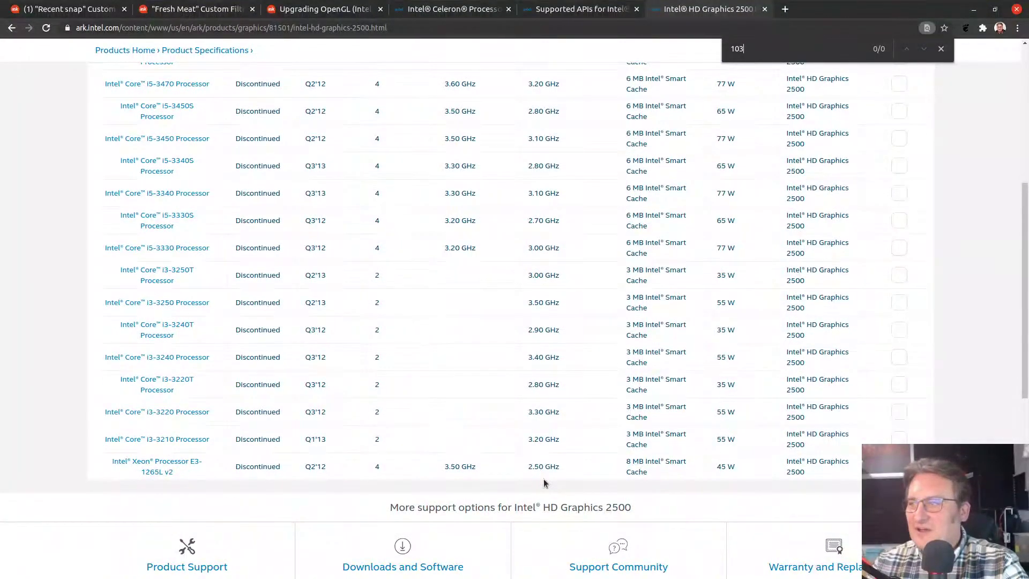
scroll(545, 483, "up", 7)
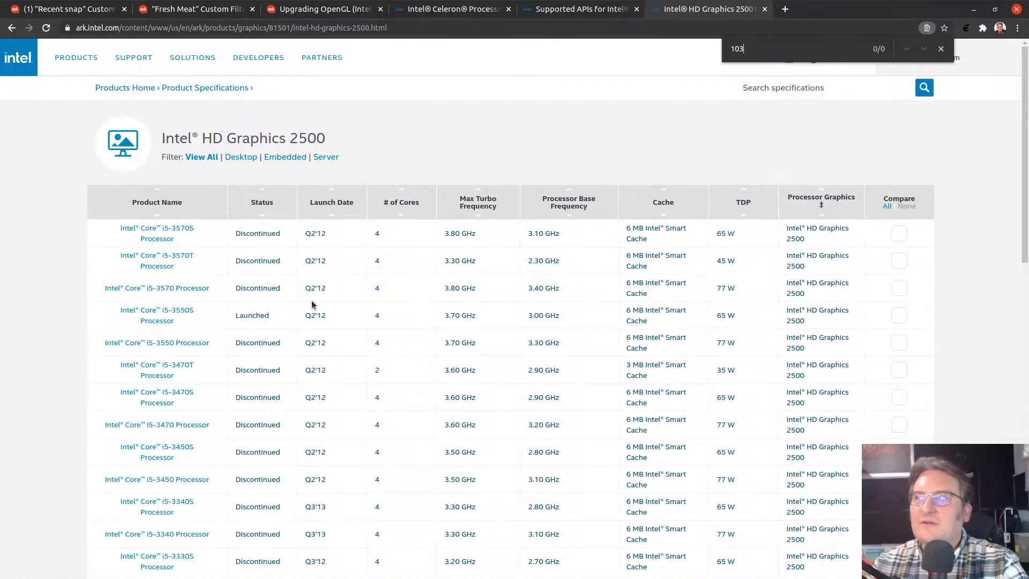
- Close the Supported APIs and Celeron 1037U pages and return to the "Upgrading OpenGL (Intel Celeron 1037U)" question
key("ctrl+shift+Tab")
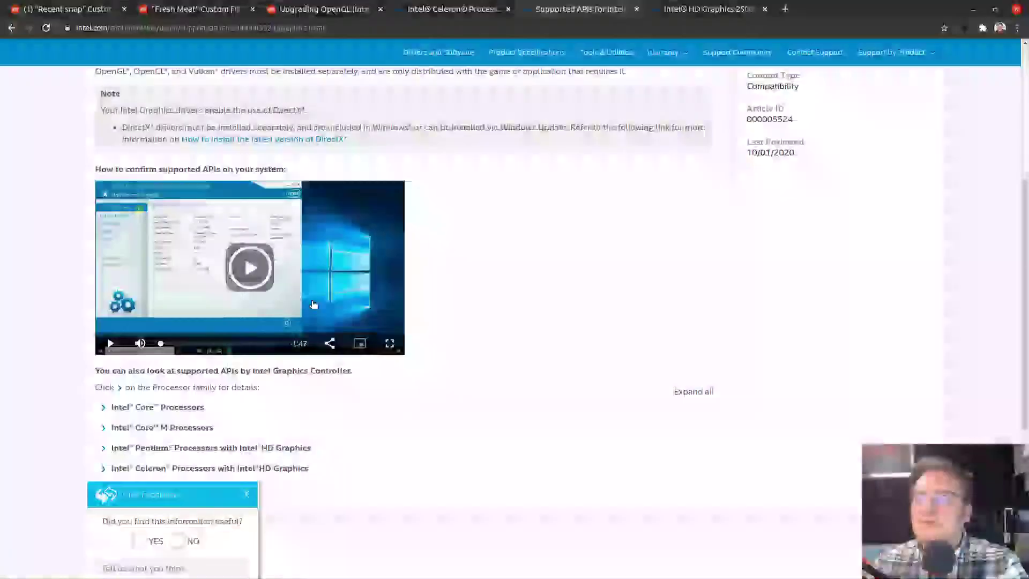
left_click(508, 9)
left_click(509, 9)
left_click(330, 10)
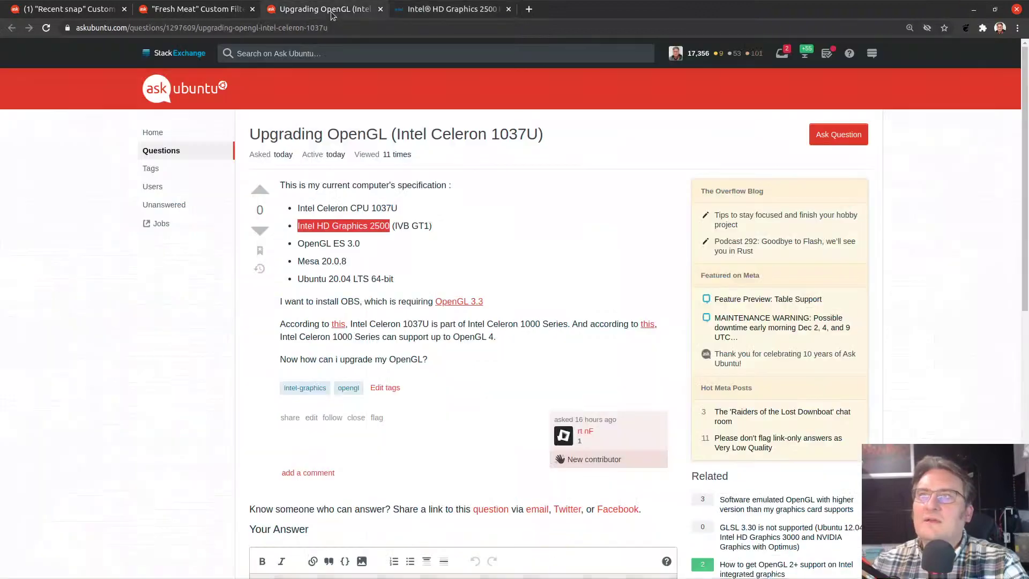
- Close the Intel HD Graphics 2500 page and the "Upgrading OpenGL (Intel Celeron 1037U)" question, returning to the Fresh Meat list
left_click(497, 229)
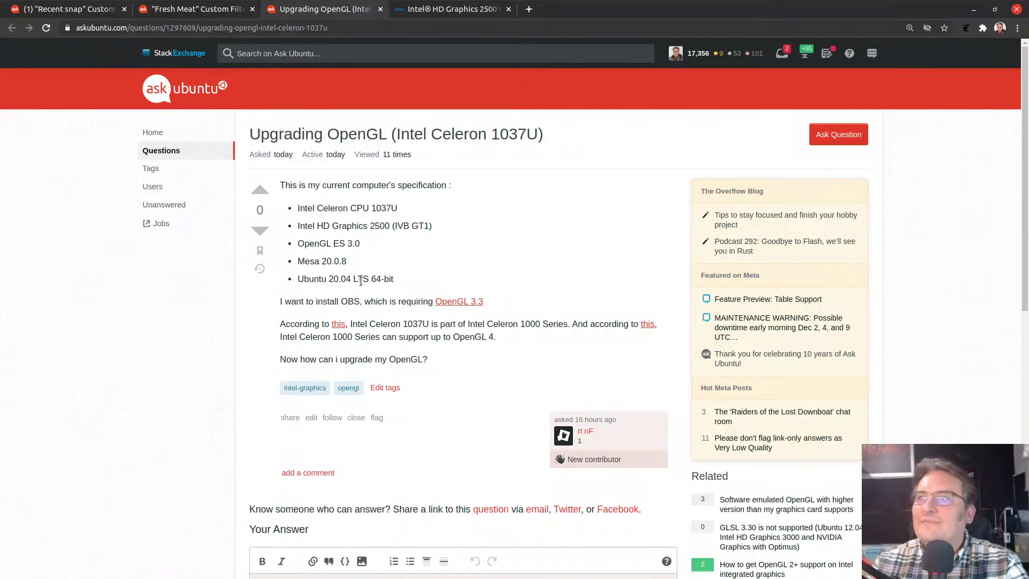
key("ctrl+Tab")
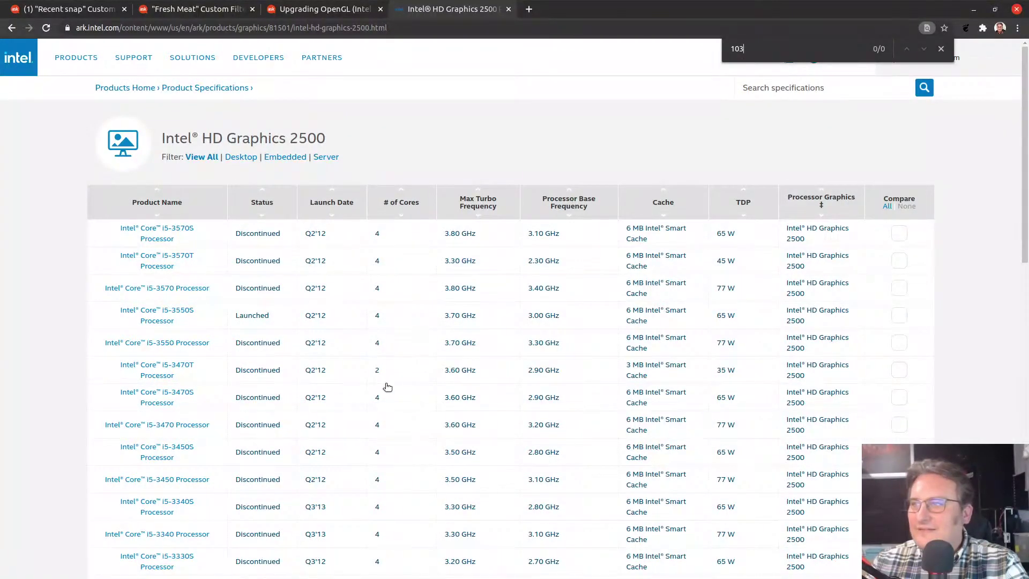
key("ctrl+w")
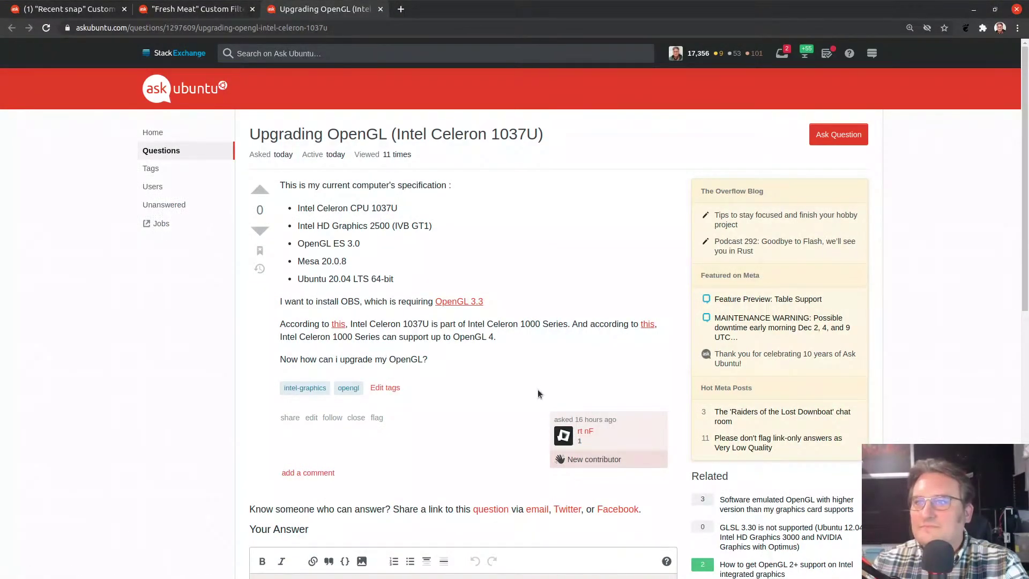
key("ctrl+w")
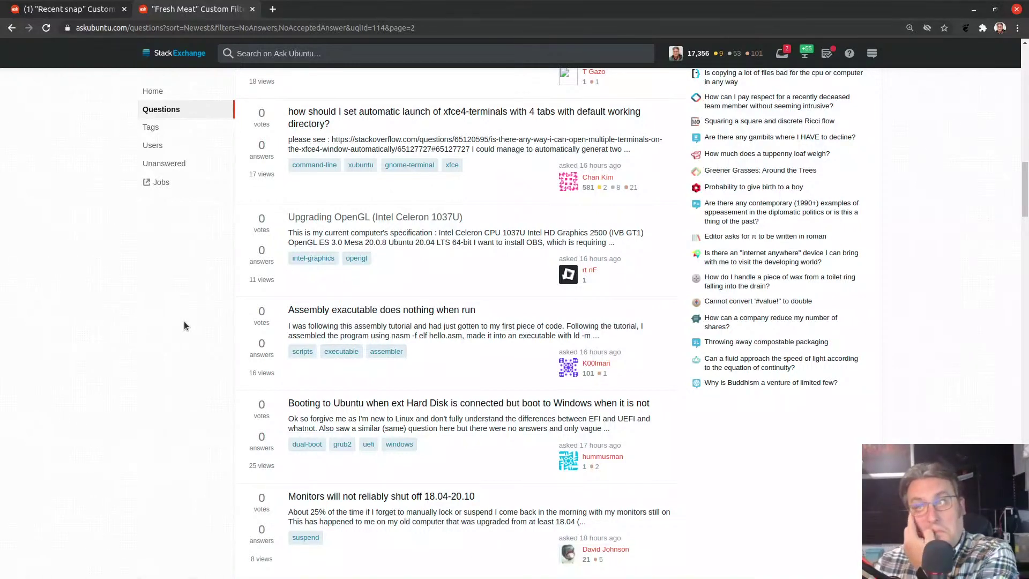
- Open the "Assembly exacutable does nothing when run" question in a new tab, read it and close it
middle_click(313, 311)
key("ctrl+Tab")
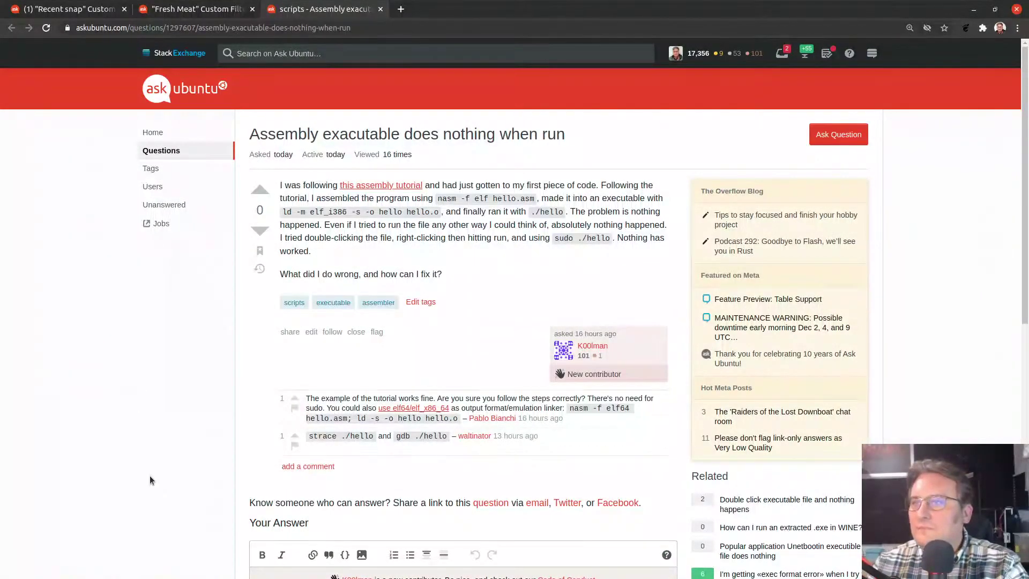
key("ctrl+w")
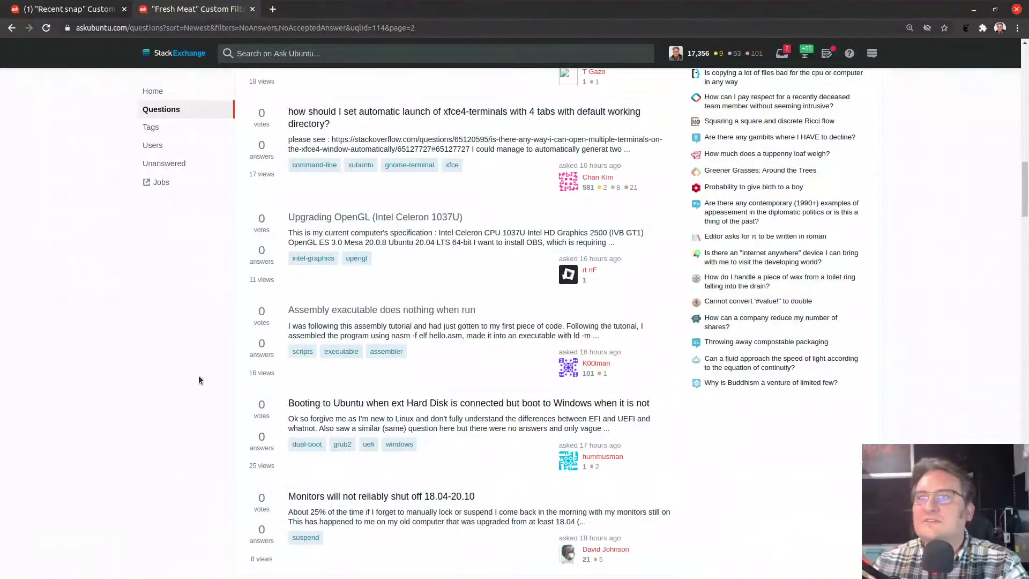
- Open the question about booting to Ubuntu when the external hard disk is connected, read it with its comments, and close it
scroll(199, 376, "down", 3)
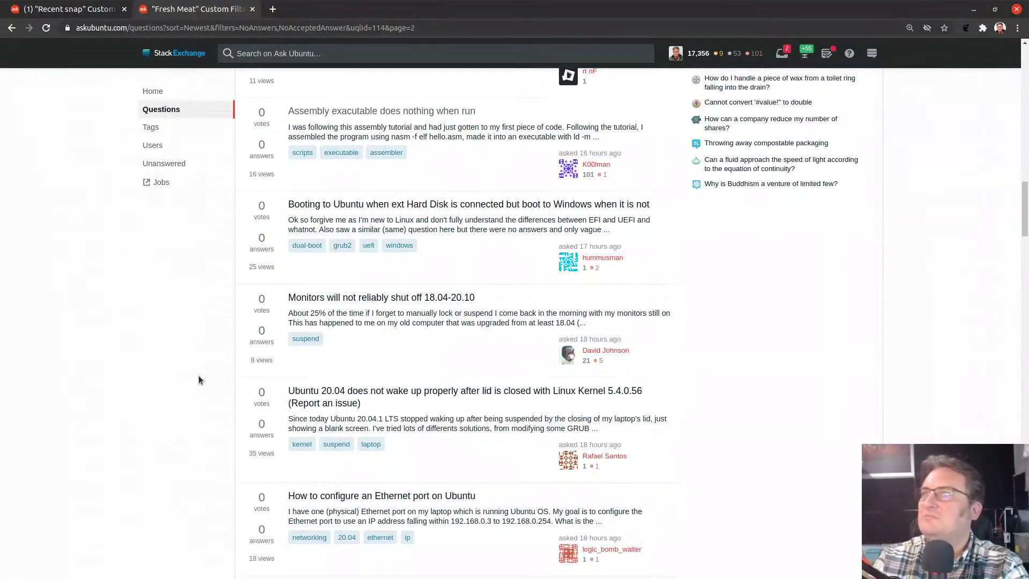
middle_click(376, 210)
key("ctrl+Tab")
scroll(73, 445, "down", 5)
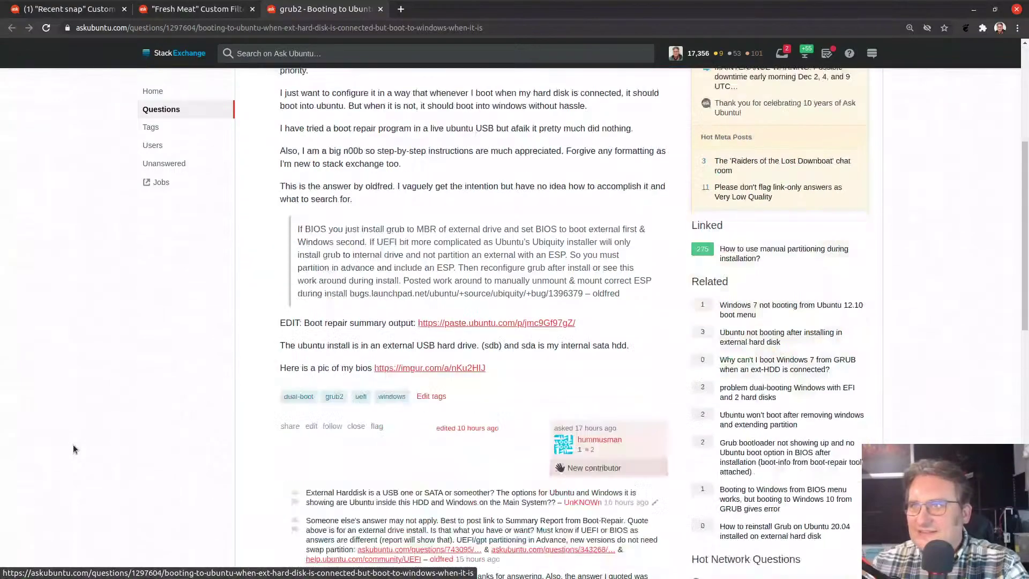
scroll(73, 445, "down", 7)
scroll(73, 445, "up", 7)
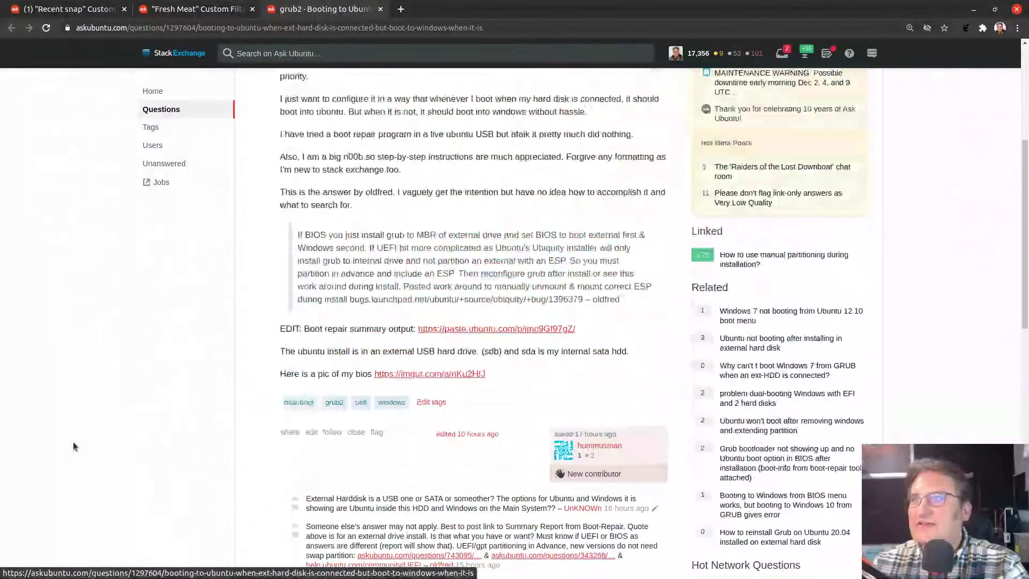
scroll(73, 446, "up", 5)
key("ctrl+w")
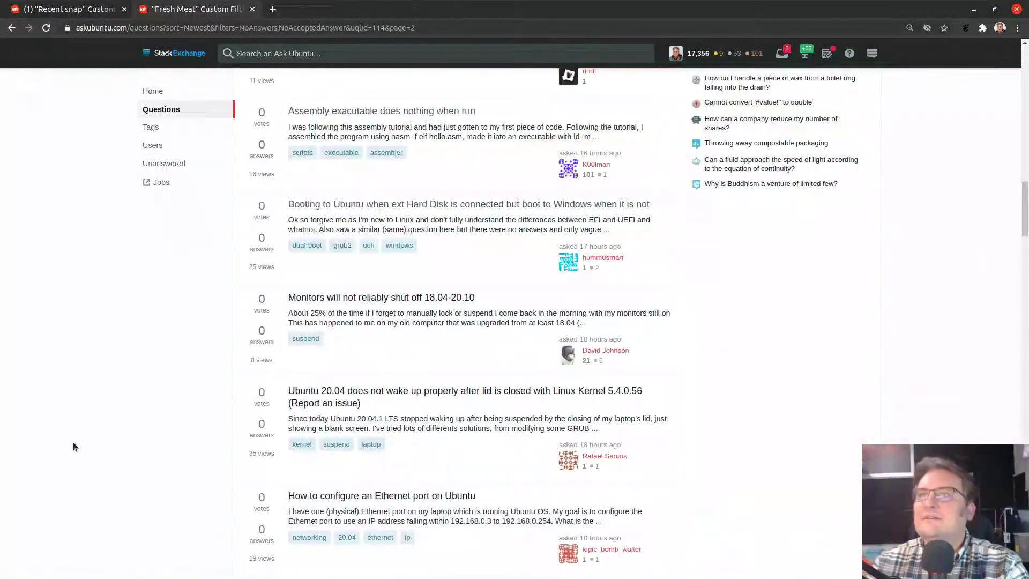
- Go to the Ask Ubuntu home page and load the newly active question into Top Questions
scroll(143, 375, "up", 3)
scroll(143, 378, "up", 12)
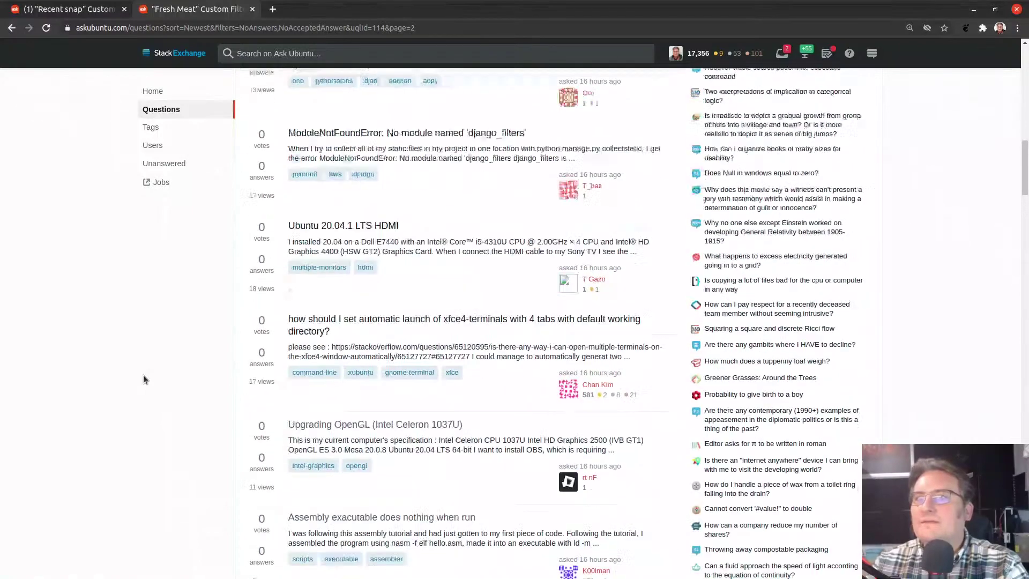
scroll(143, 379, "up", 10)
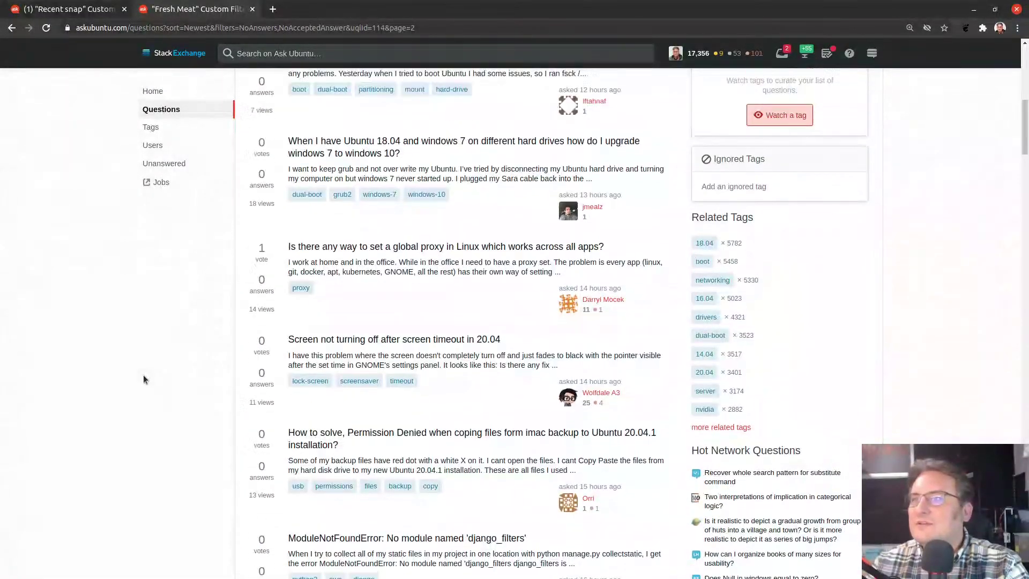
left_click(162, 139)
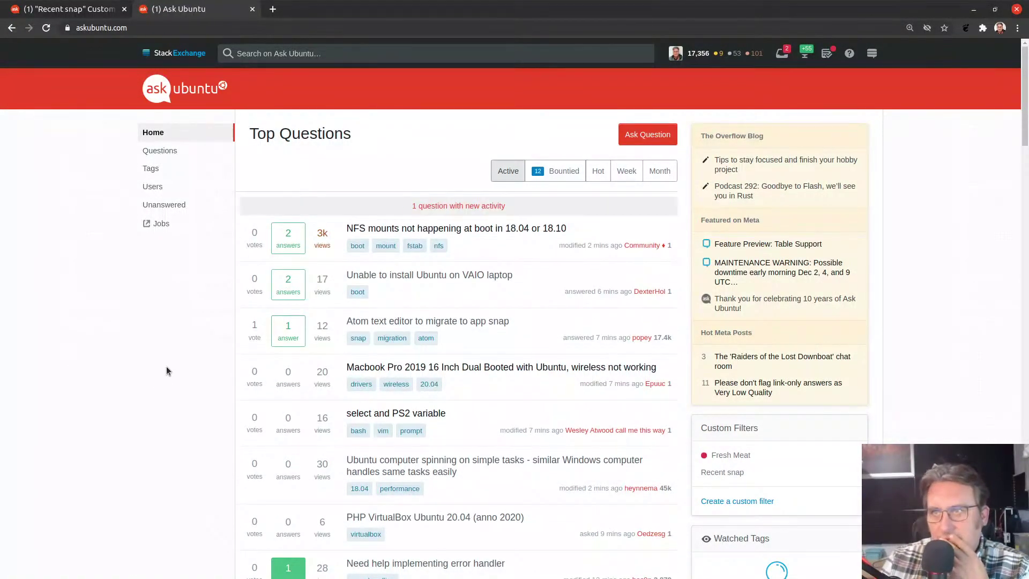
left_click(459, 211)
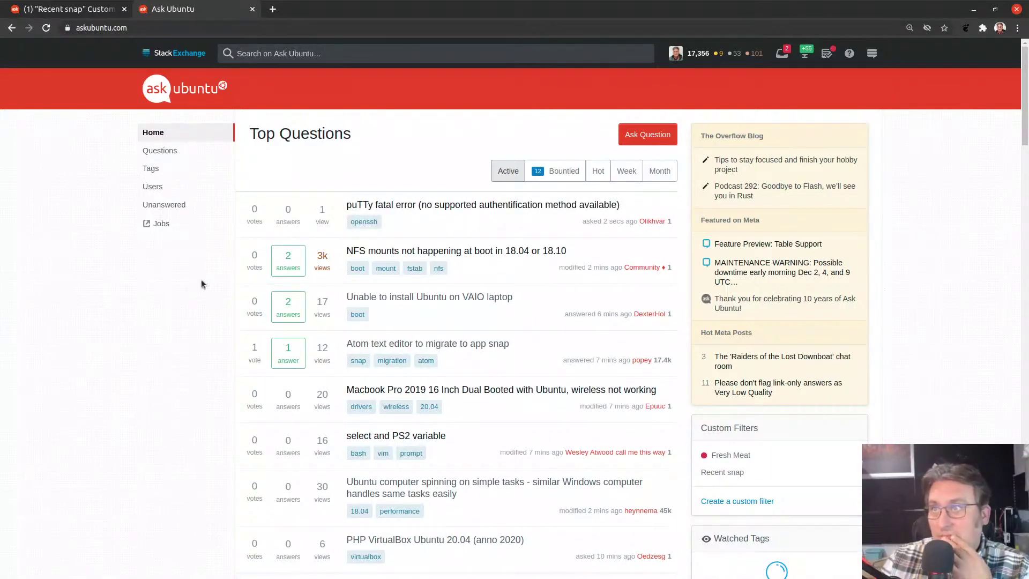
- Open the "puTTy fatal error (no supported authentification method available)" question in a new tab, read it and close it
middle_click(402, 206)
left_click(314, 12)
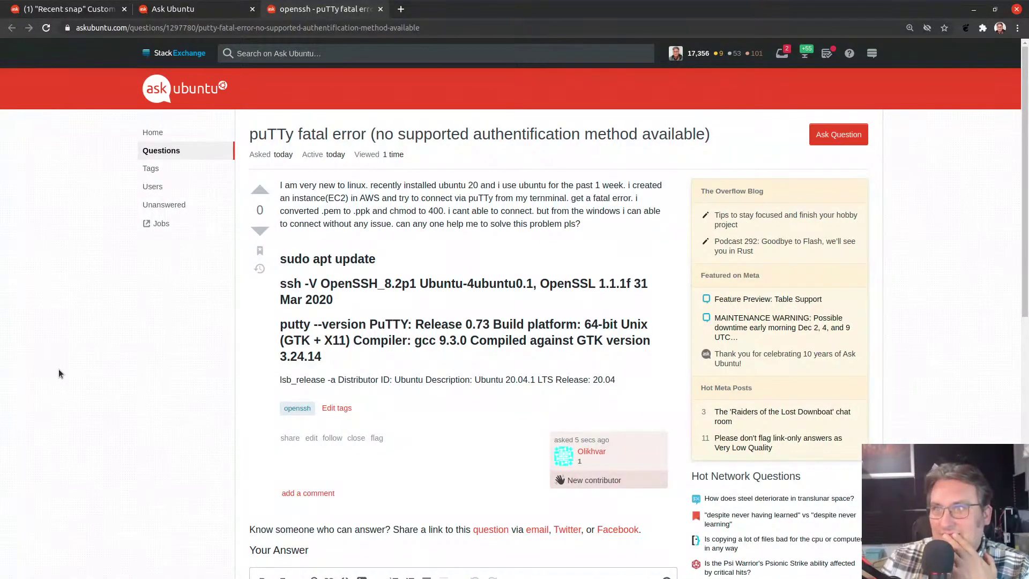
scroll(59, 374, "down", 3)
scroll(59, 374, "up", 3)
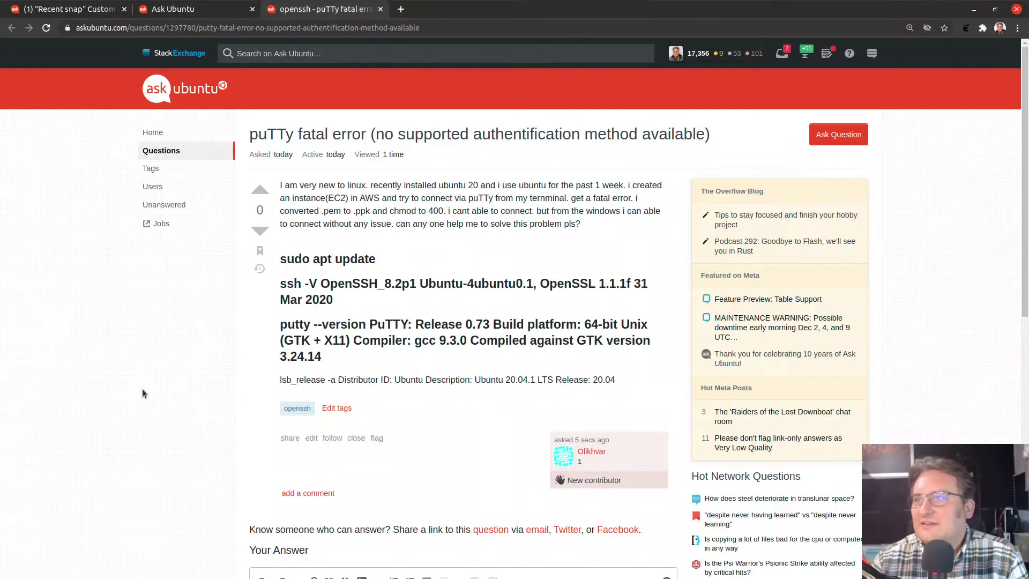
left_click(380, 9)
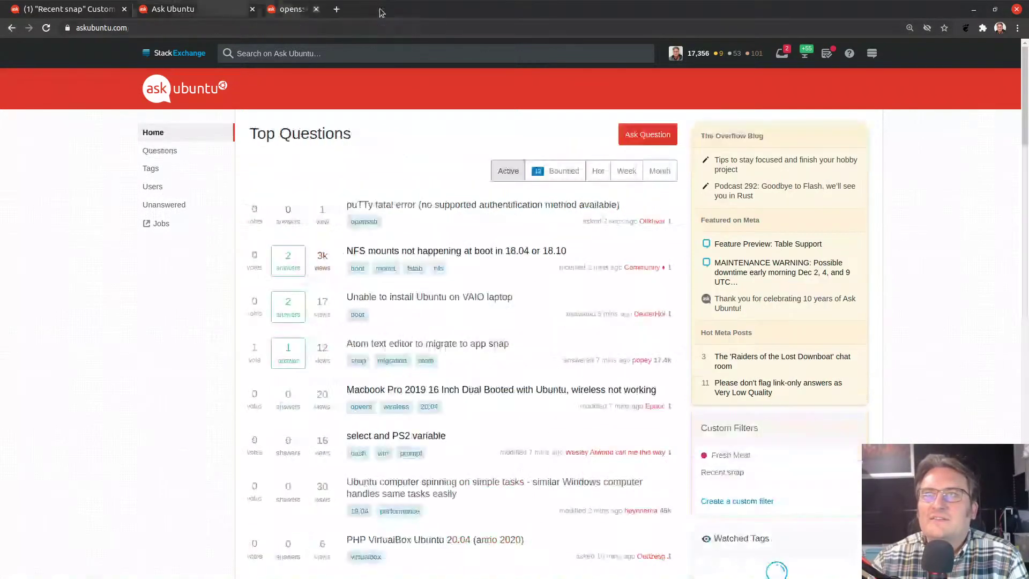
- Open the "select and PS2 variable" question in a new tab, read it down to its answer, and close it
scroll(102, 420, "down", 1)
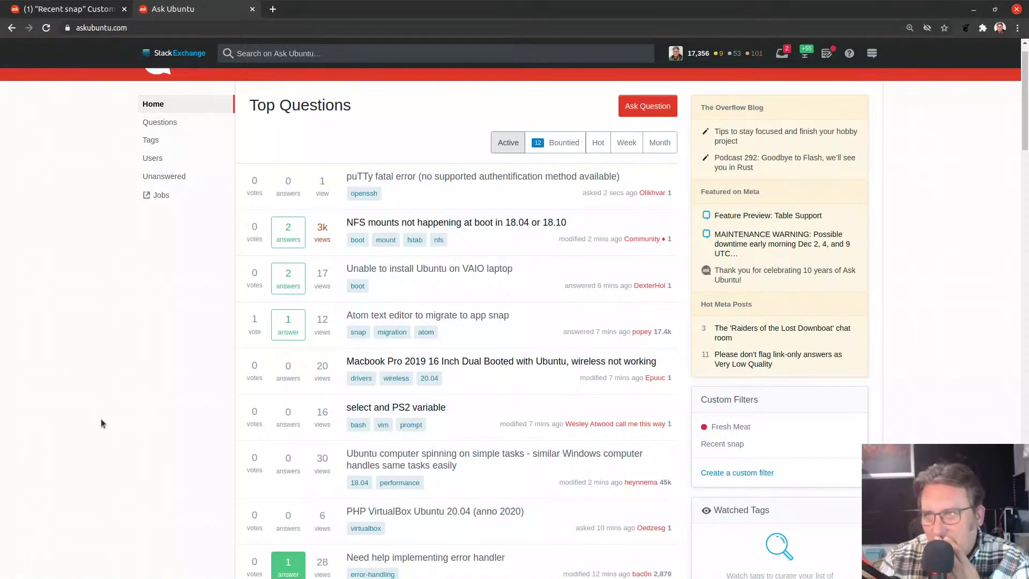
scroll(101, 419, "down", 1)
middle_click(381, 381)
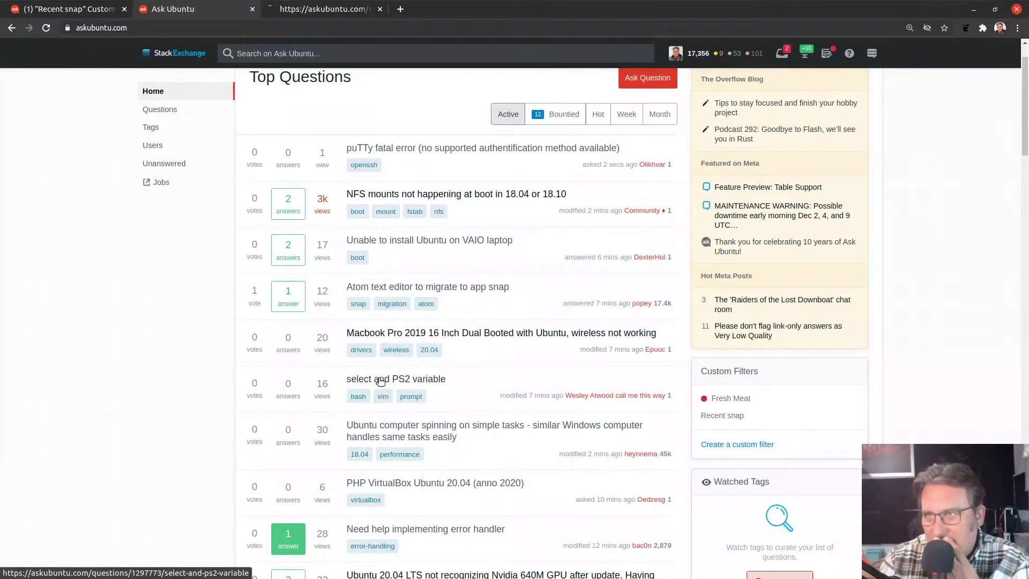
key("ctrl+Tab")
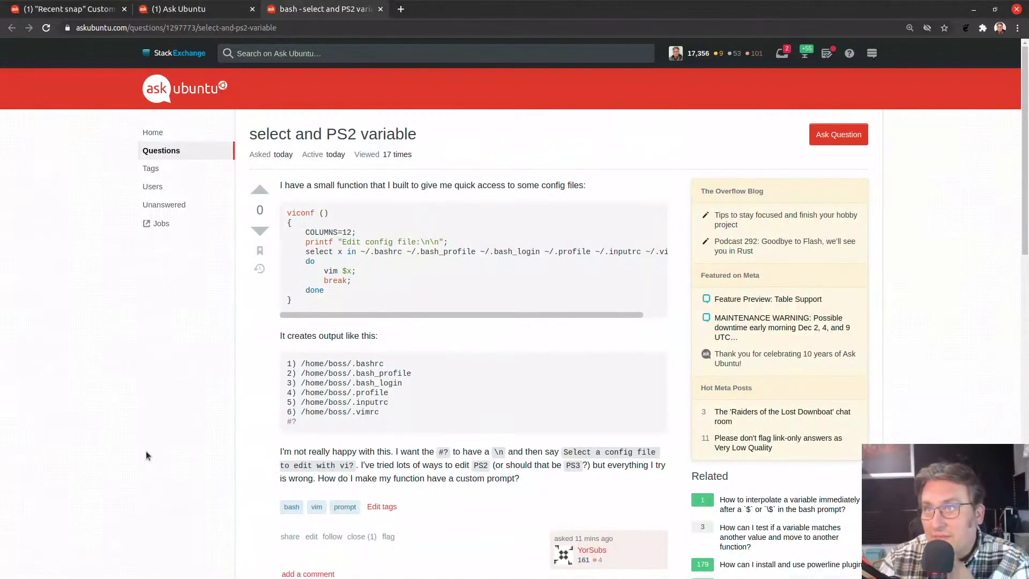
scroll(157, 473, "down", 5)
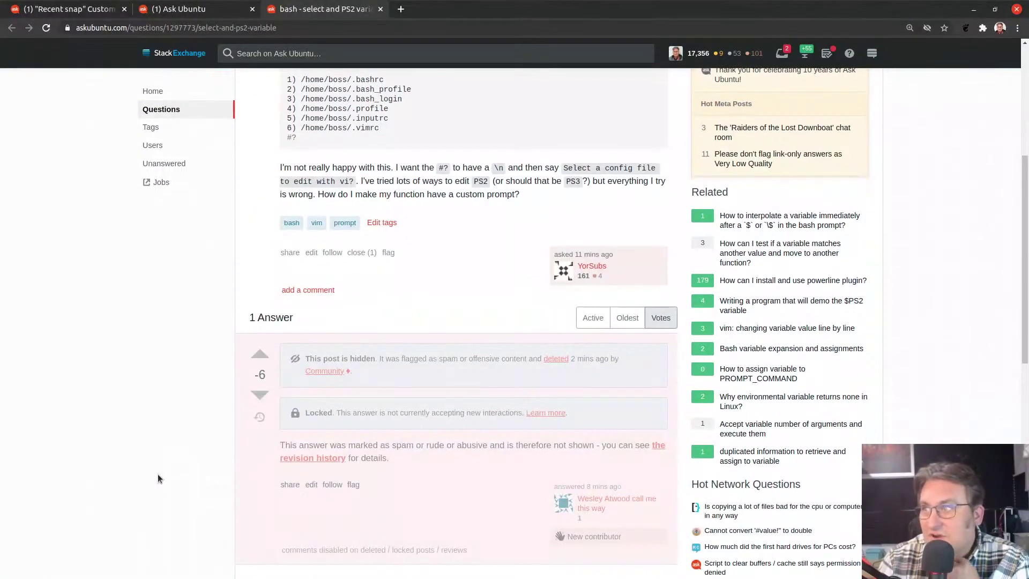
left_click(380, 9)
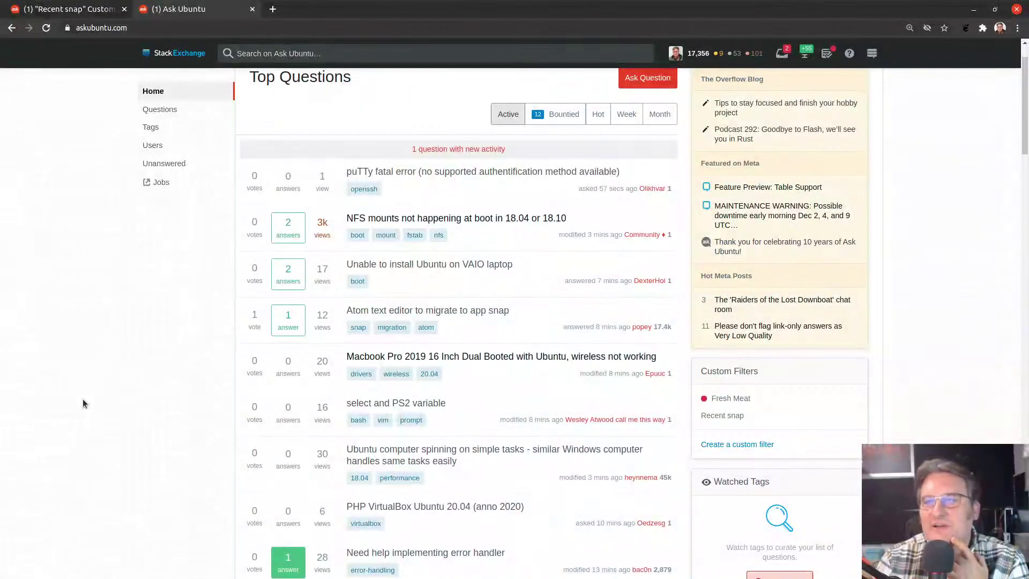
- Reopen the puTTy fatal error question, reread the asker's description of the connection problem, and close it
middle_click(425, 172)
left_click(289, 11)
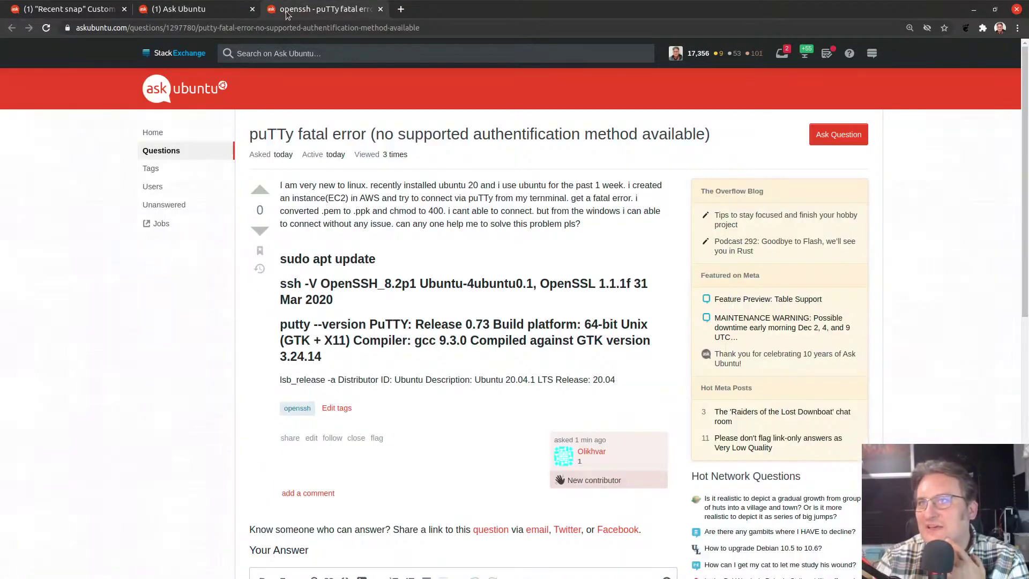
left_click_drag(370, 185, 343, 194)
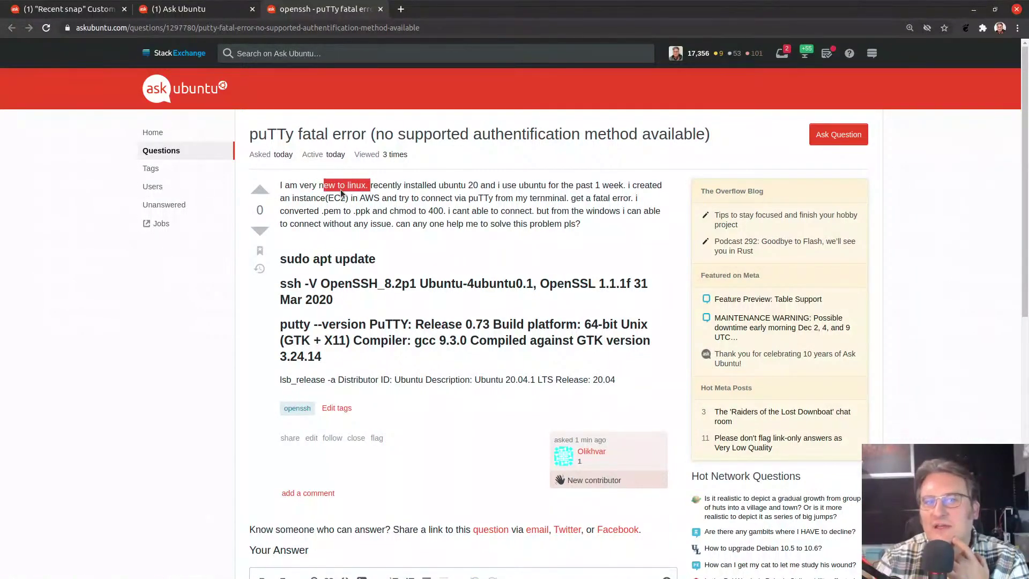
left_click(346, 194)
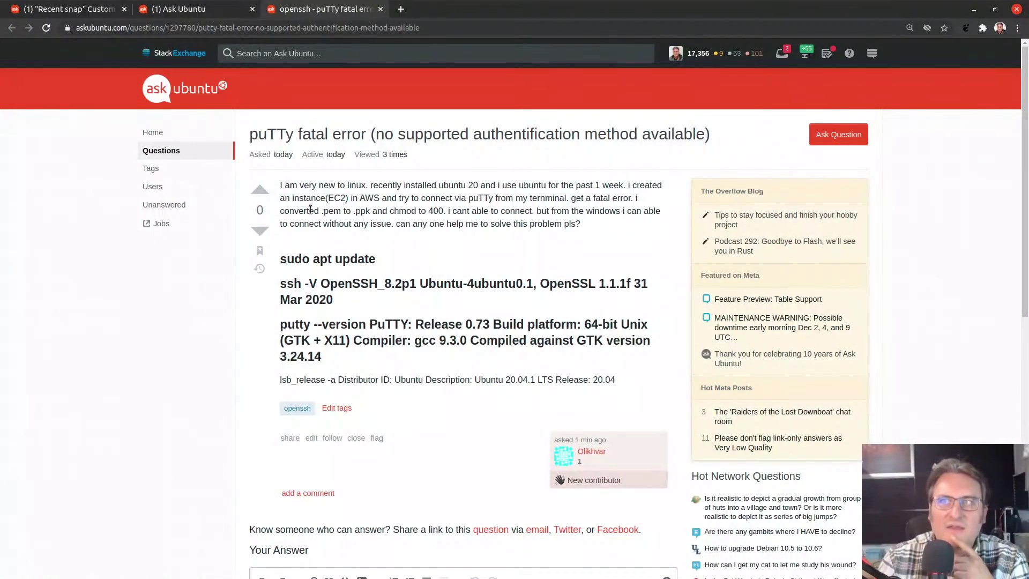
left_click(381, 12)
- Load the new activity into Top Questions, look over the list, and open the Fresh Meat custom filter
left_click(473, 144)
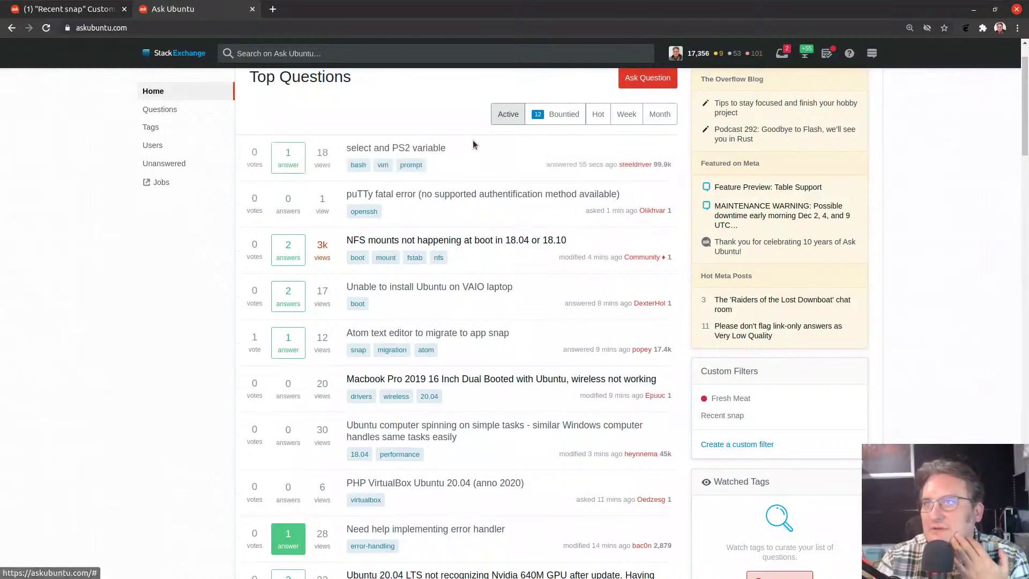
scroll(459, 276, "down", 1)
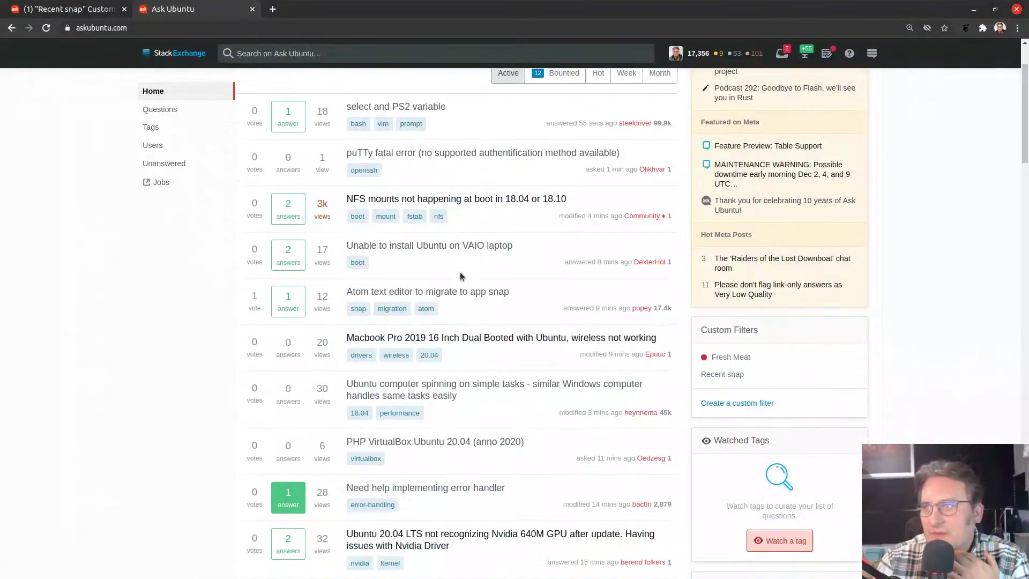
scroll(460, 278, "up", 2)
left_click(749, 456)
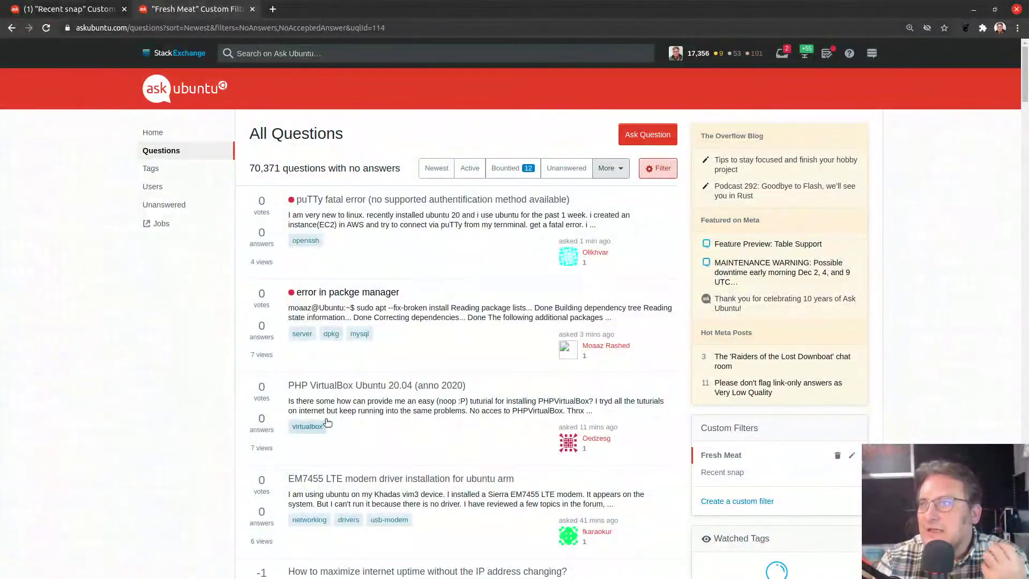
- Open the "error in packge manager" question, read it, look through its pending suggested edit, and close the edit review
left_click(377, 294)
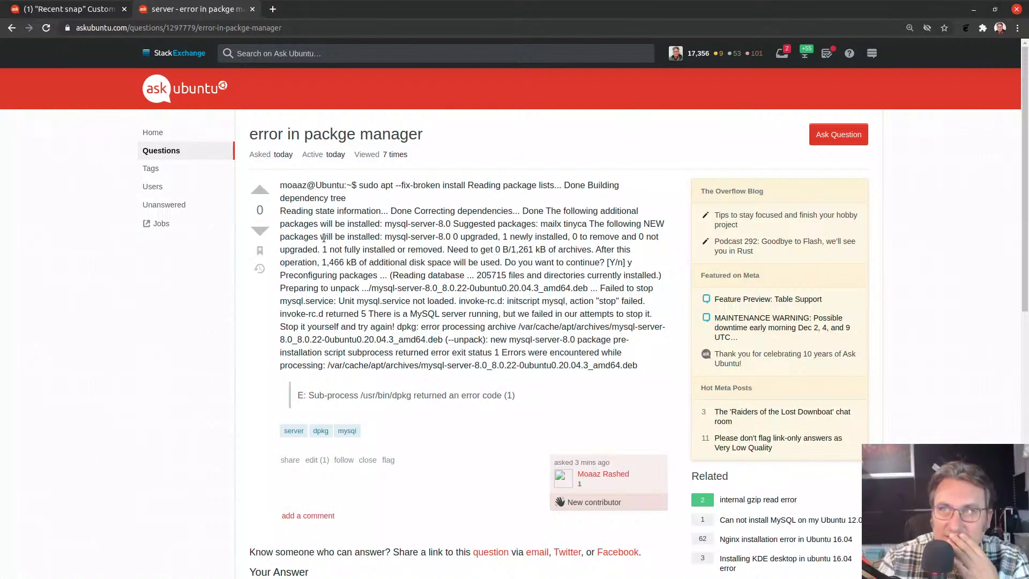
left_click(317, 460)
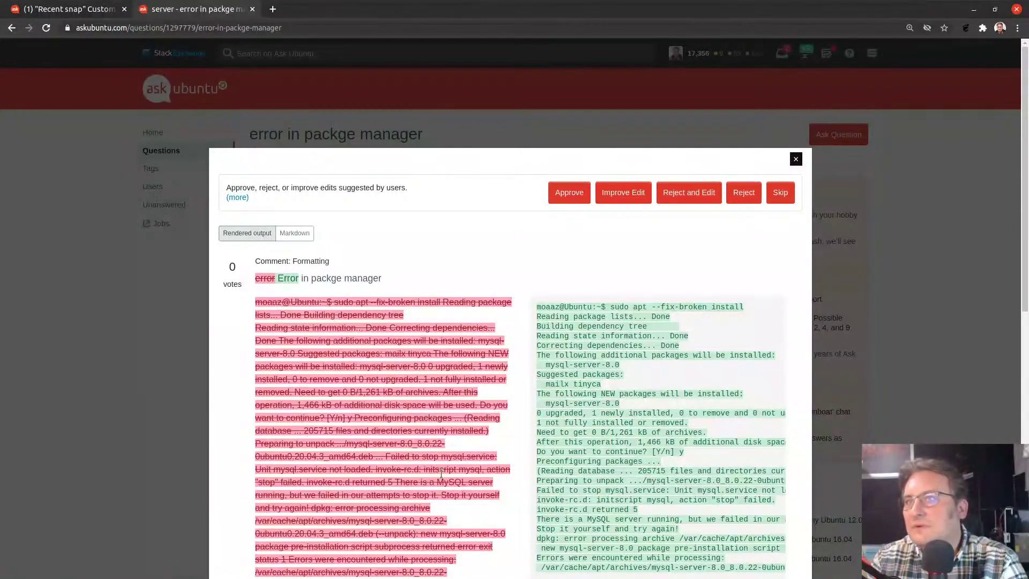
scroll(618, 371, "down", 5)
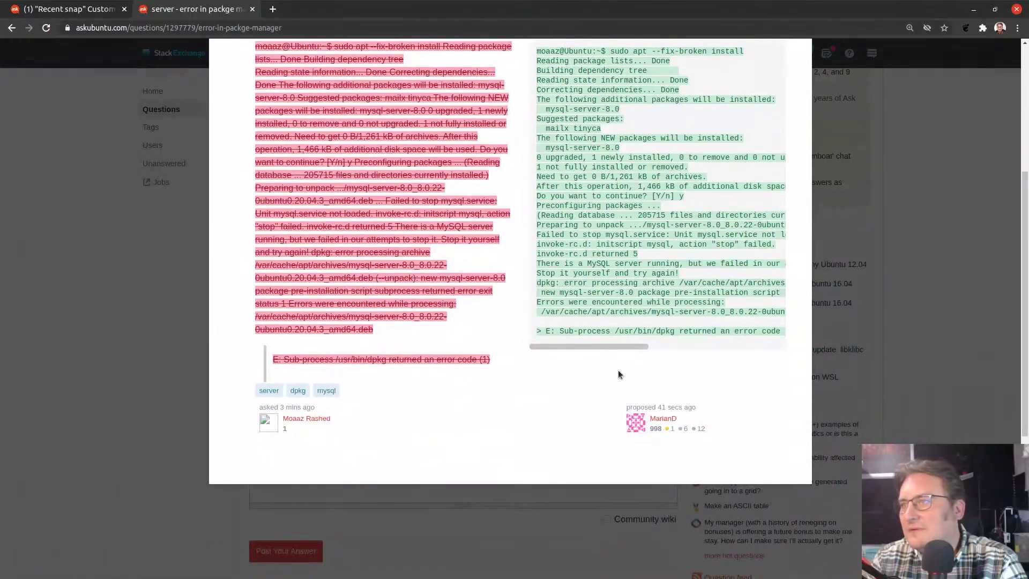
scroll(619, 371, "up", 5)
key("Escape")
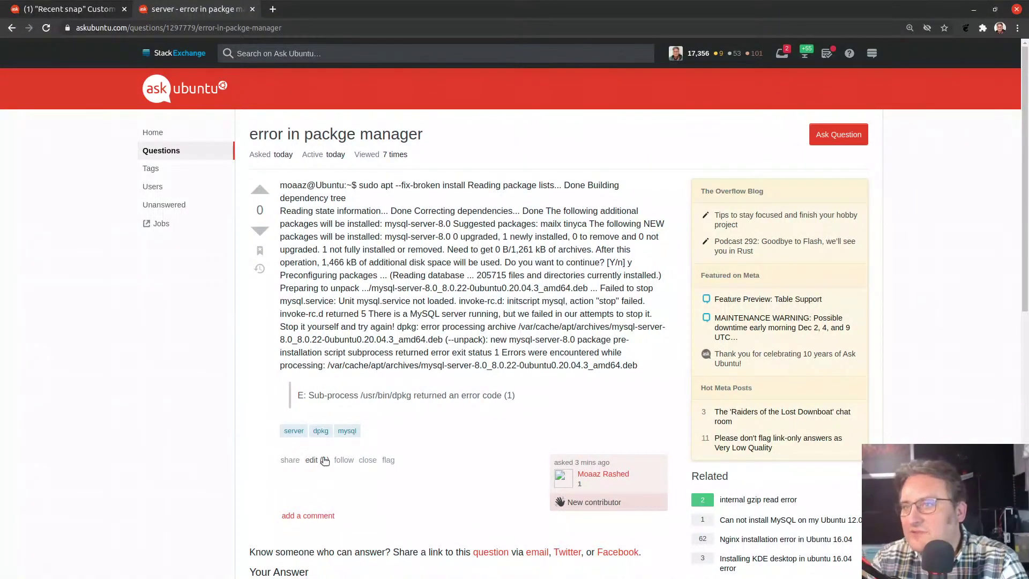
- Reopen the pending suggested edit on the "error in packge manager" question and compare the original text with the proposed formatting
left_click(323, 459)
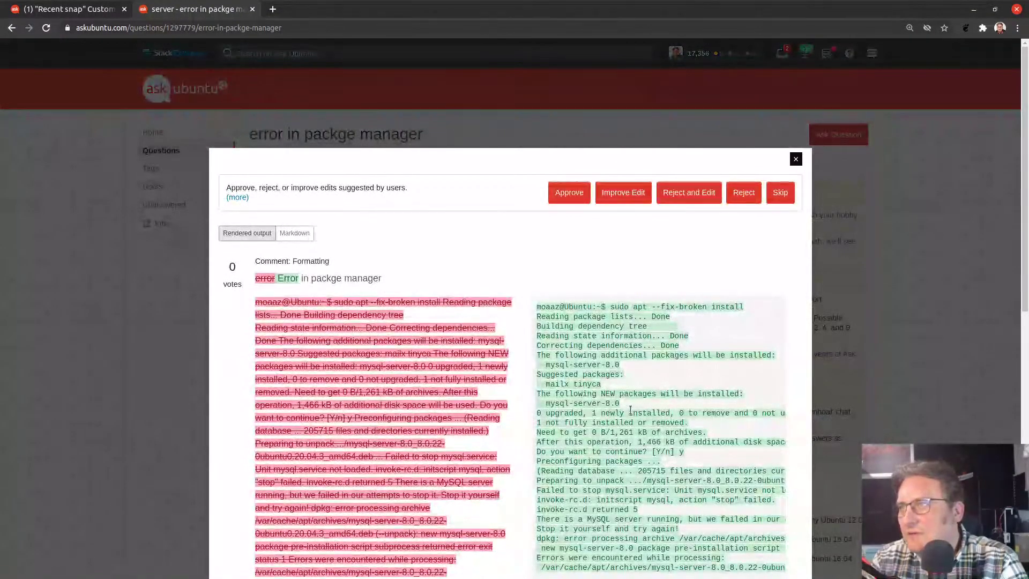
scroll(630, 409, "down", 5)
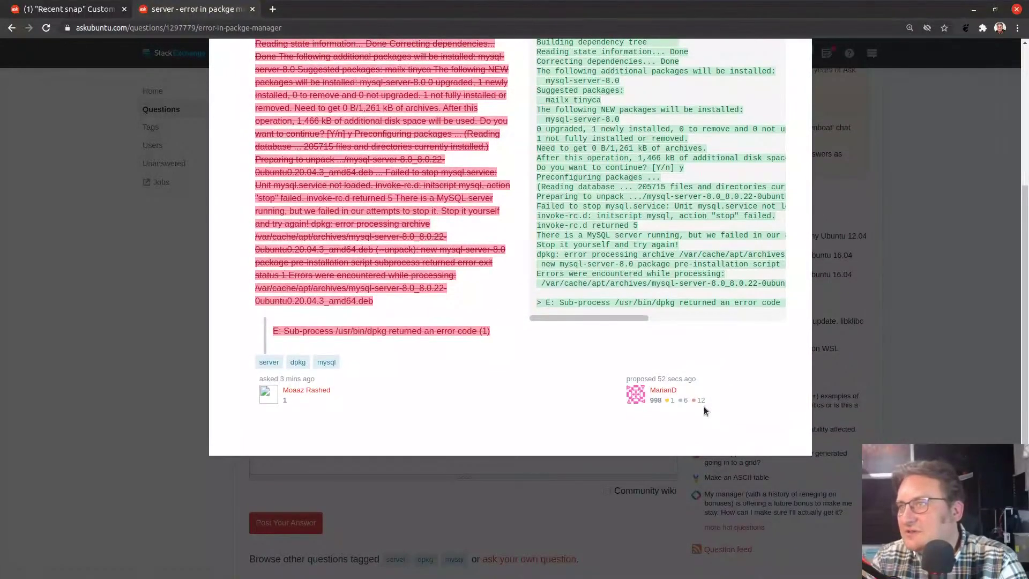
scroll(703, 407, "up", 5)
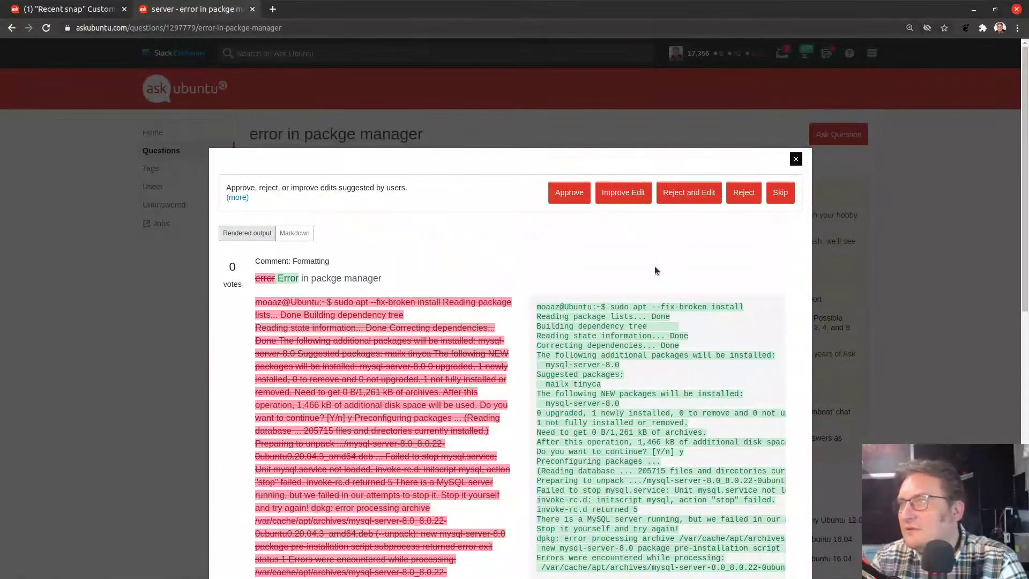
left_click(625, 194)
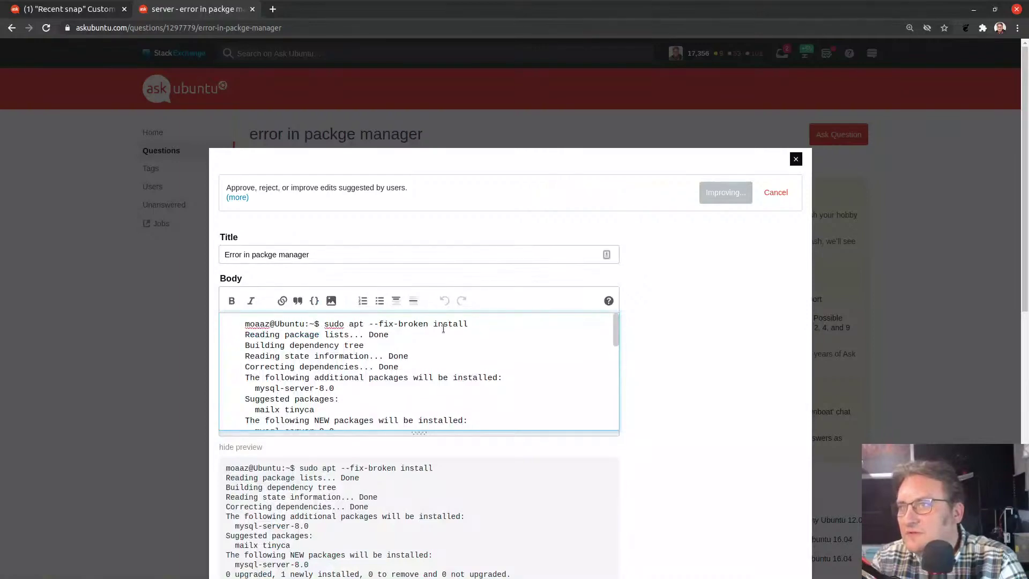
scroll(444, 329, "down", 5)
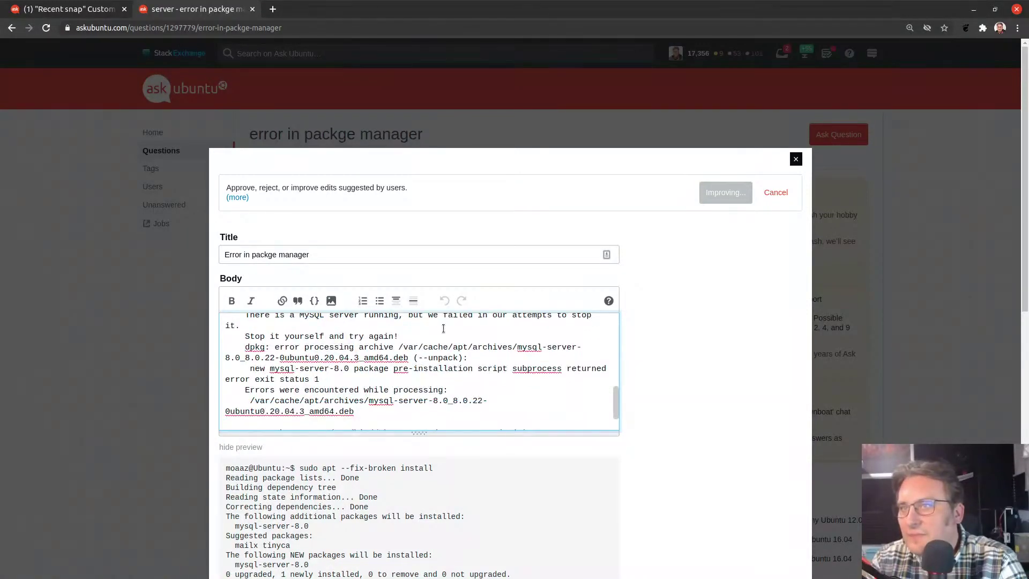
scroll(443, 329, "up", 5)
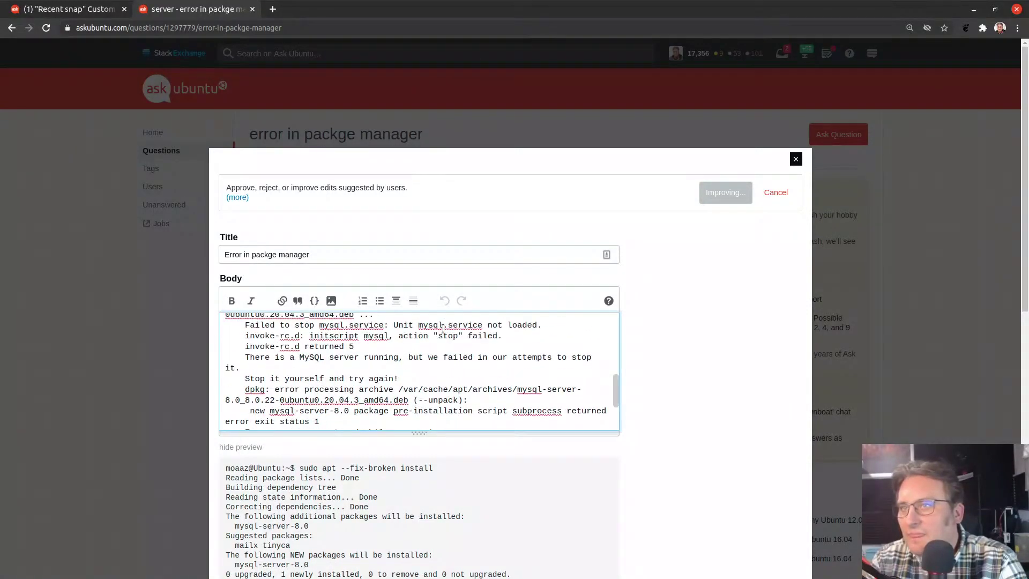
left_click(794, 191)
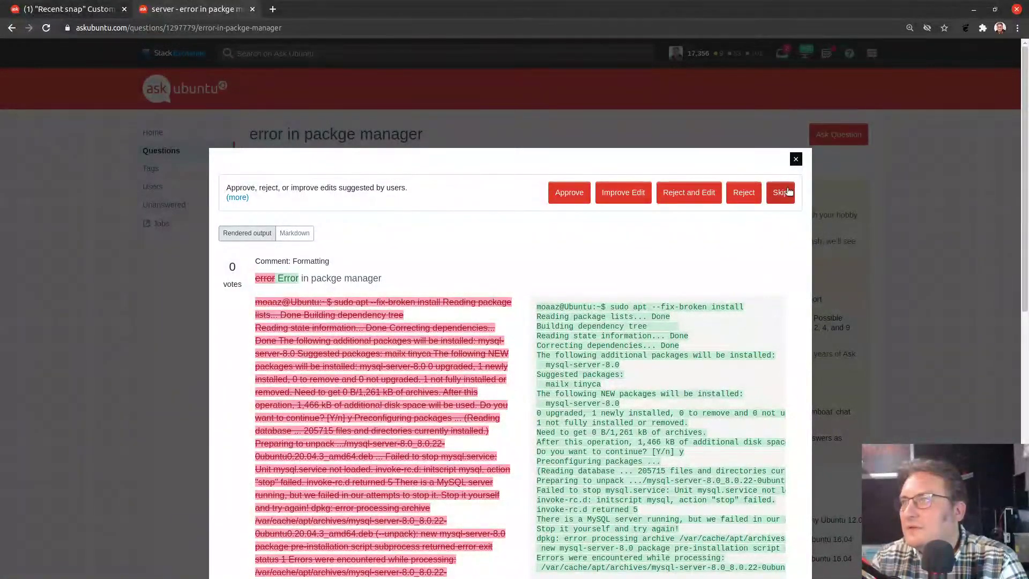
- Approve the suggested formatting edit and close the edit review
left_click(570, 193)
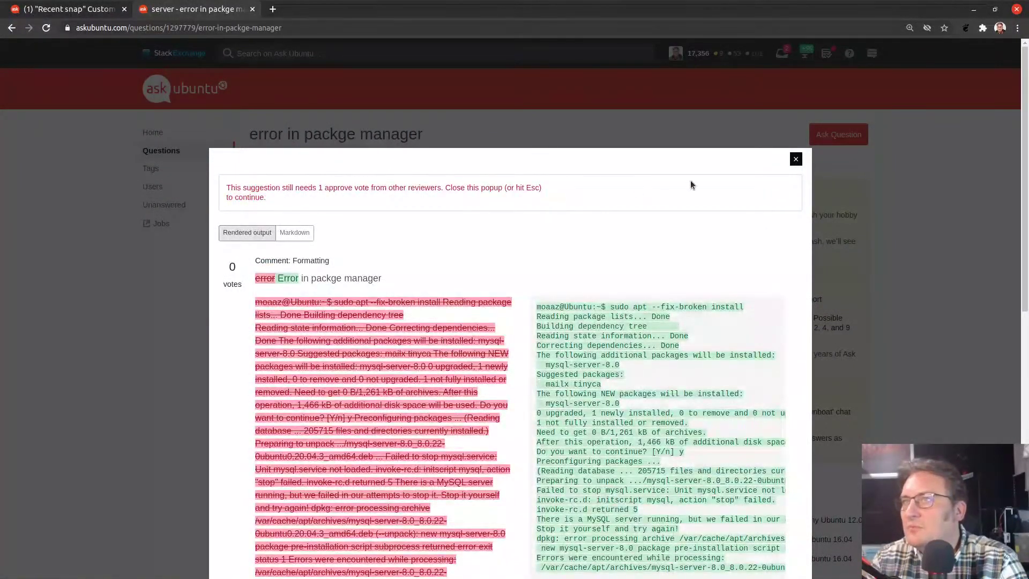
key("Escape")
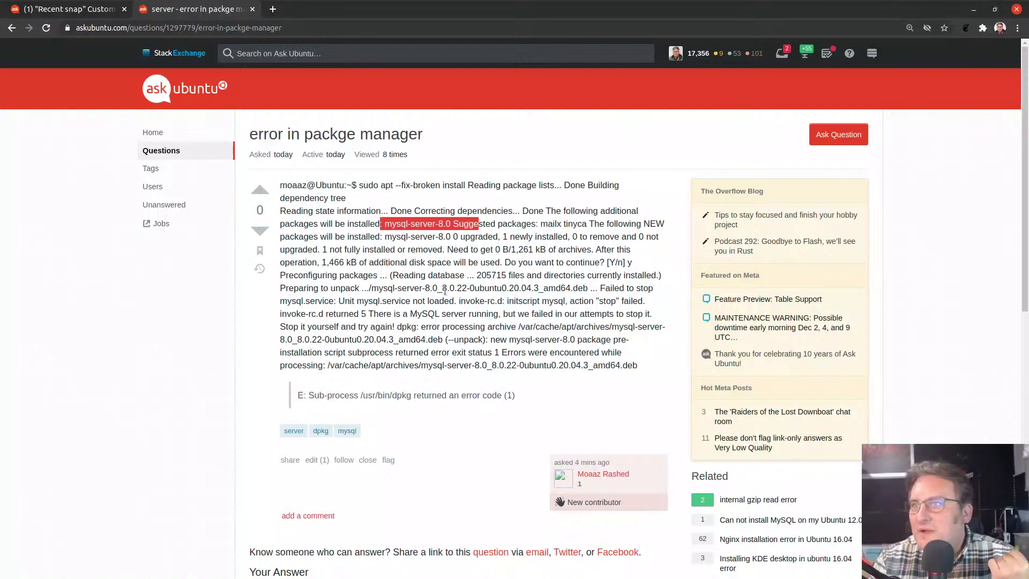
- Reread the mysql.service error in the question and open launchpad.net/ubuntu/+source/mysql-server in a new tab
left_click_drag(405, 300, 466, 300)
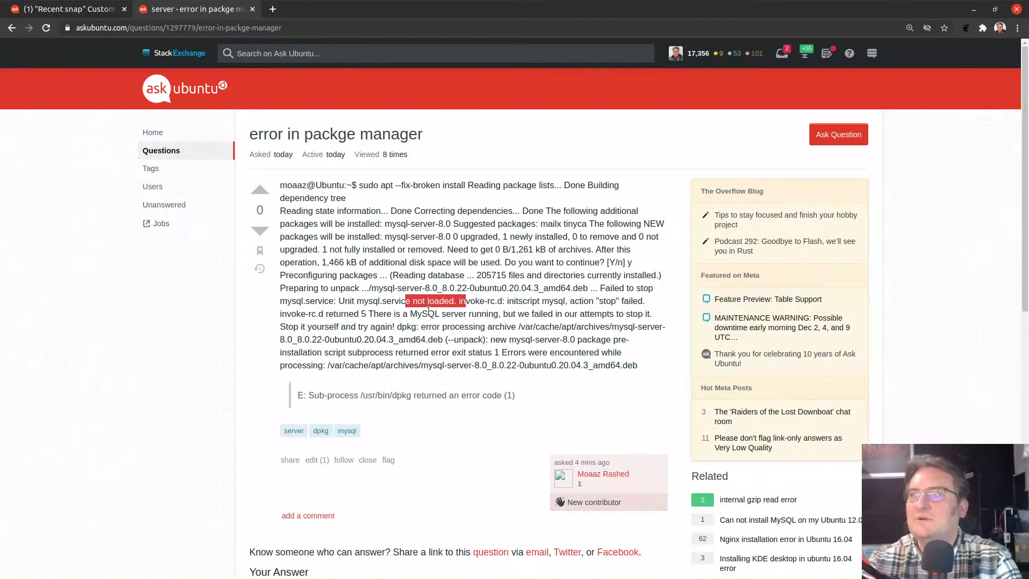
key("ctrl+t")
type("launc")
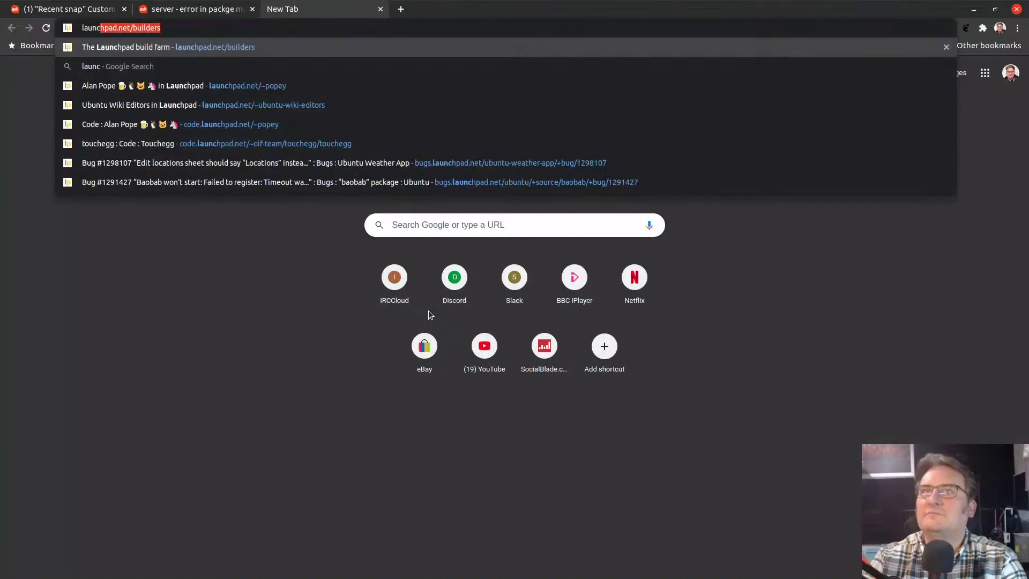
type("hpad.net/")
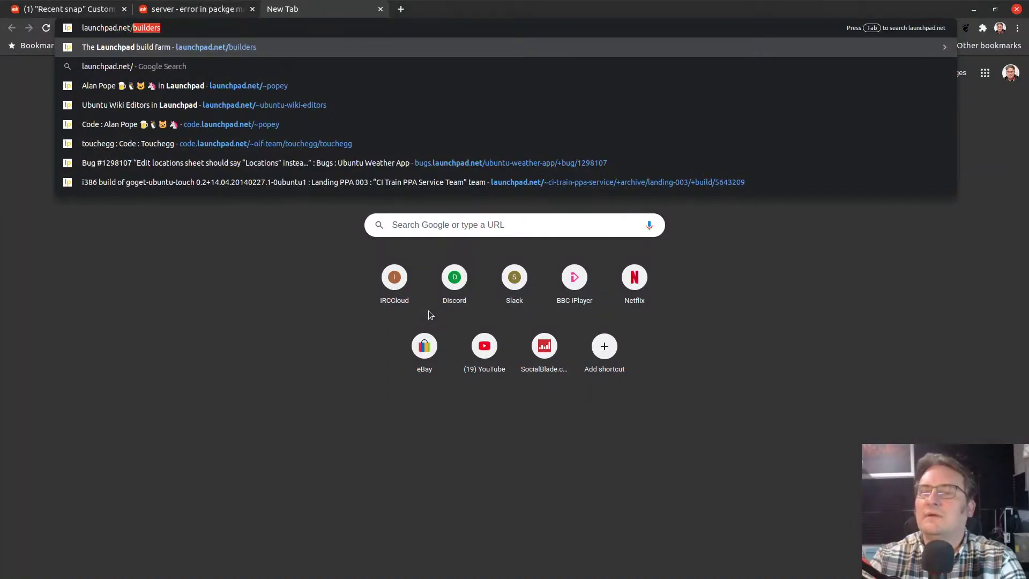
type("ubuntu/+")
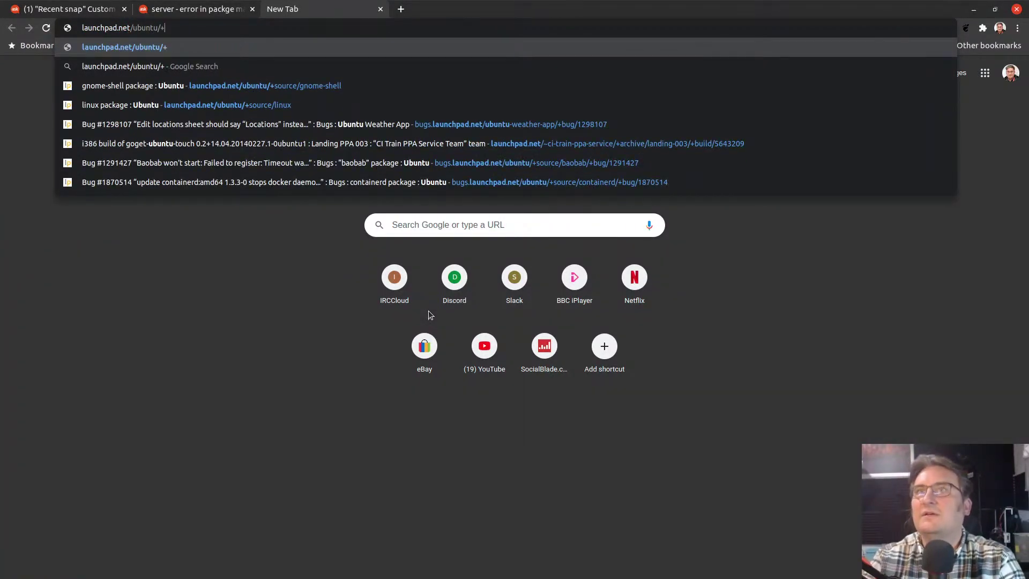
type("source/mysq")
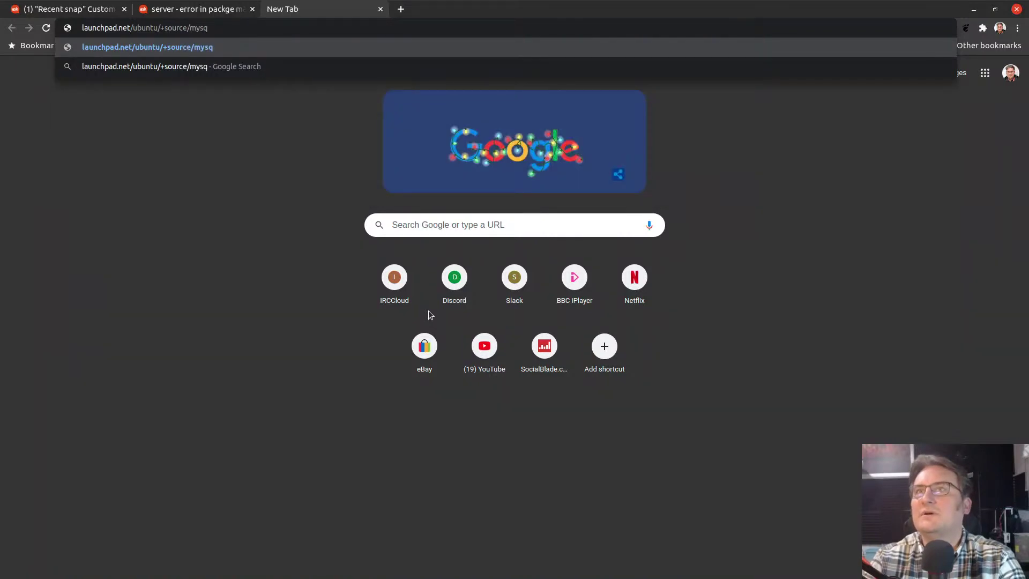
type("l-server")
key("Return")
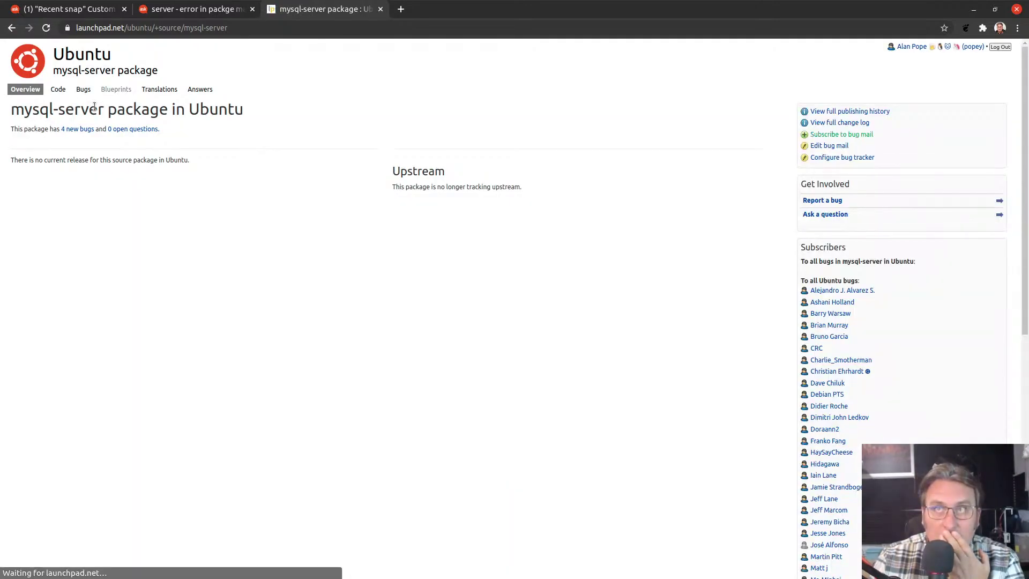
- List the mysql-server bugs ordered by newest number, look at "config.dat is locked by another process", and close the tab
left_click(79, 90)
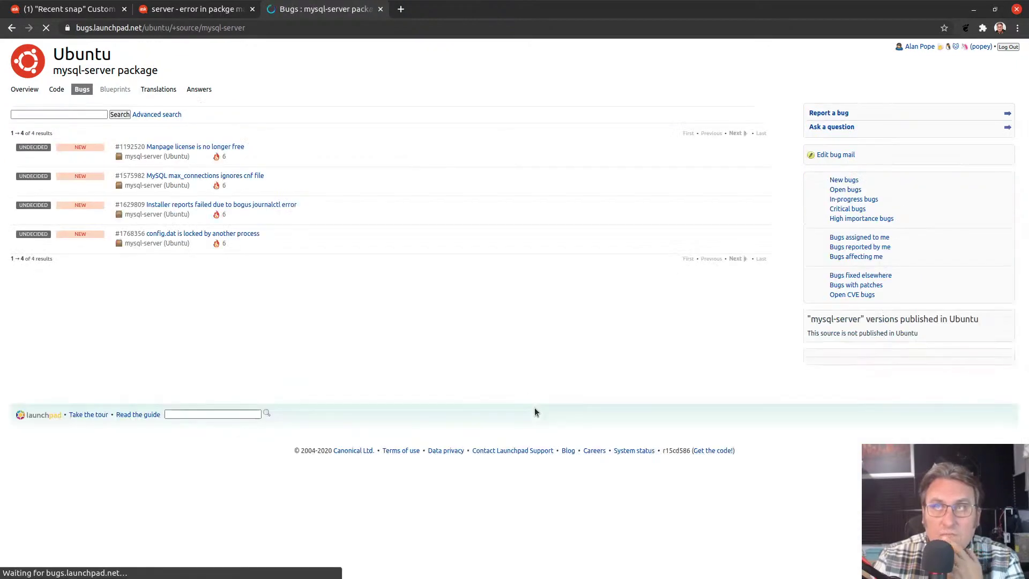
left_click(161, 146)
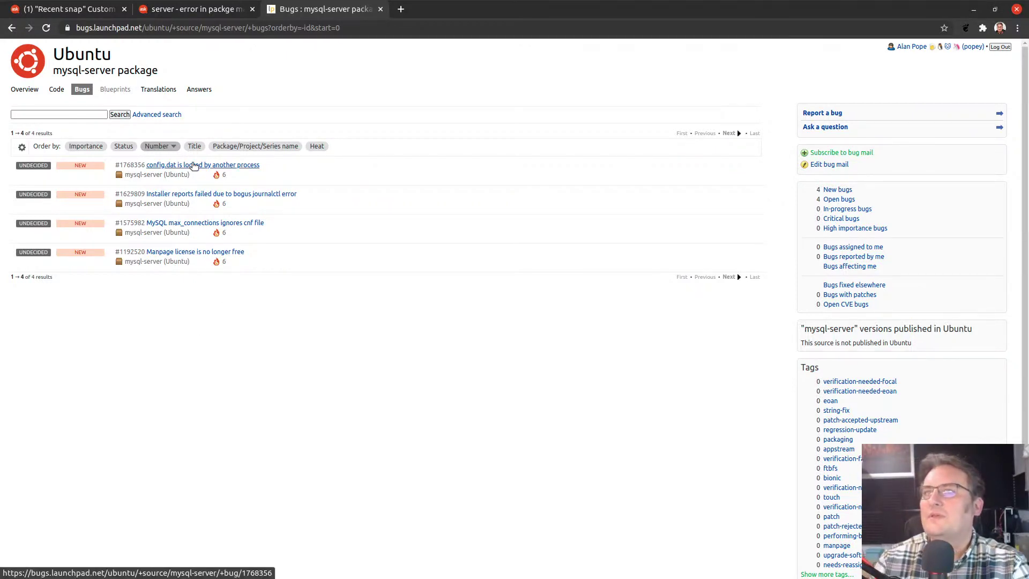
left_click(193, 167)
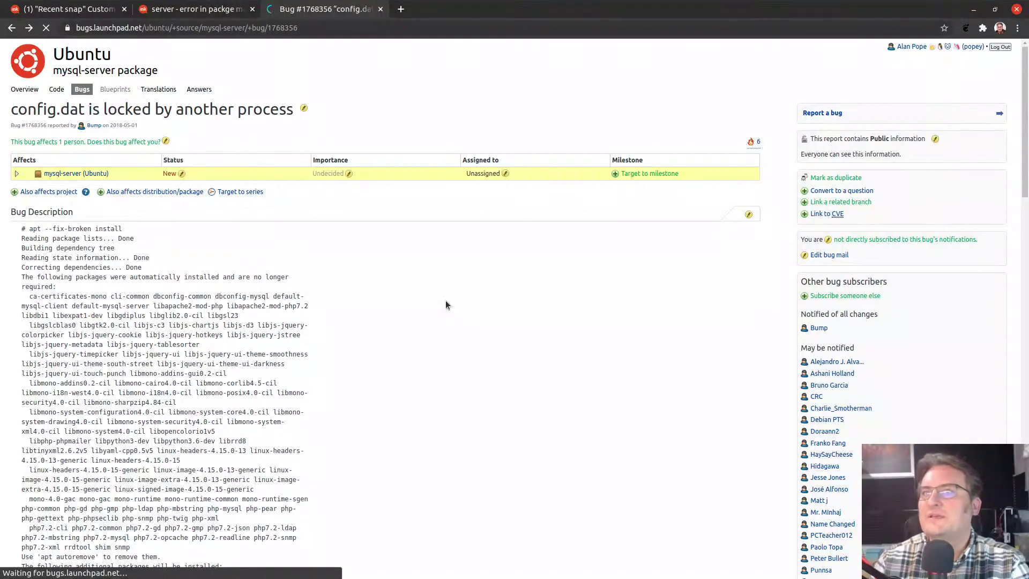
key("ctrl+w")
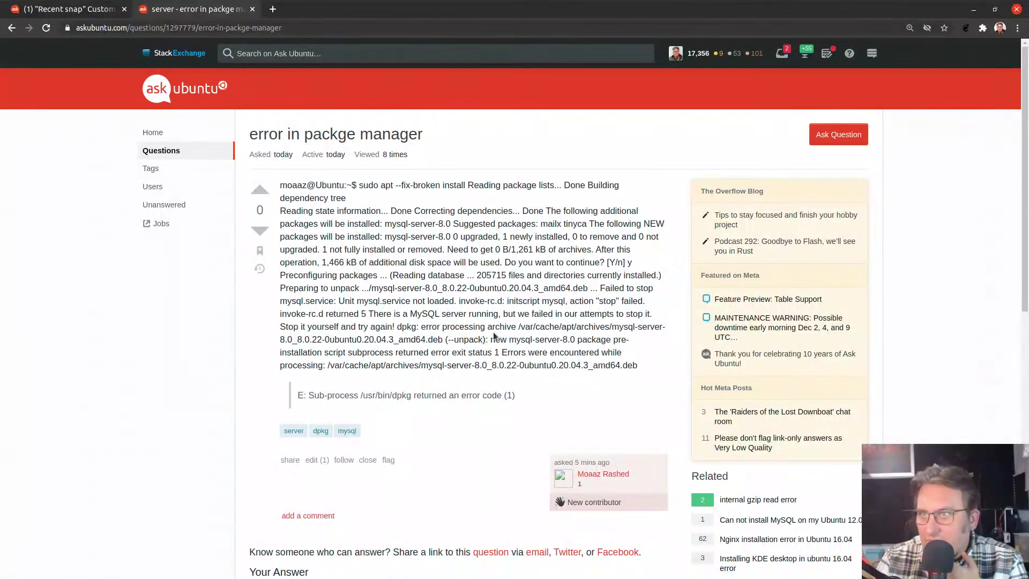
- Open a terminal, run "lxc launch ubuntu:20.10 groovy" to create a test container, and move the terminal window clear of the question's opening lines
left_click_drag(397, 326, 280, 327)
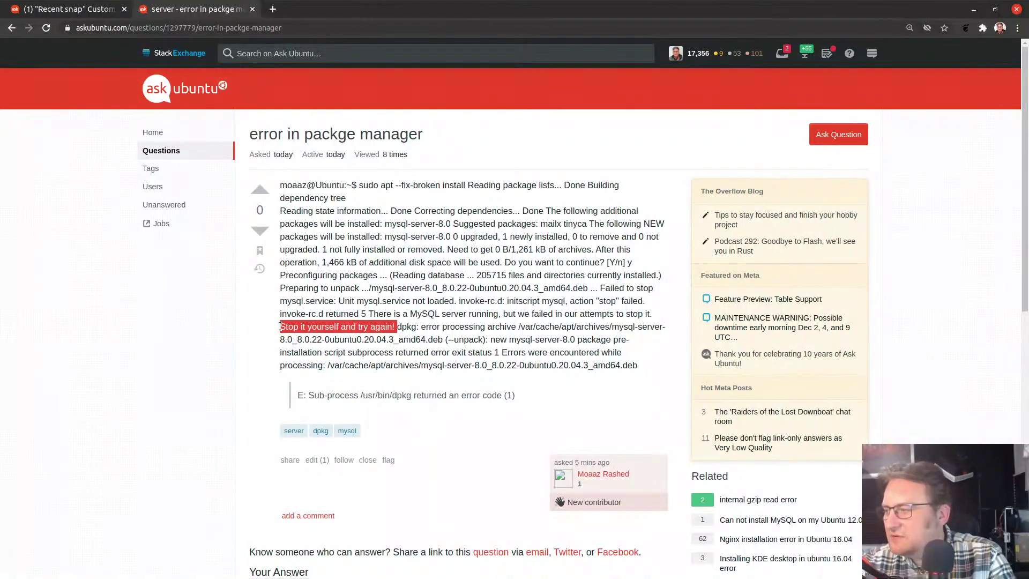
key("ctrl+alt+t")
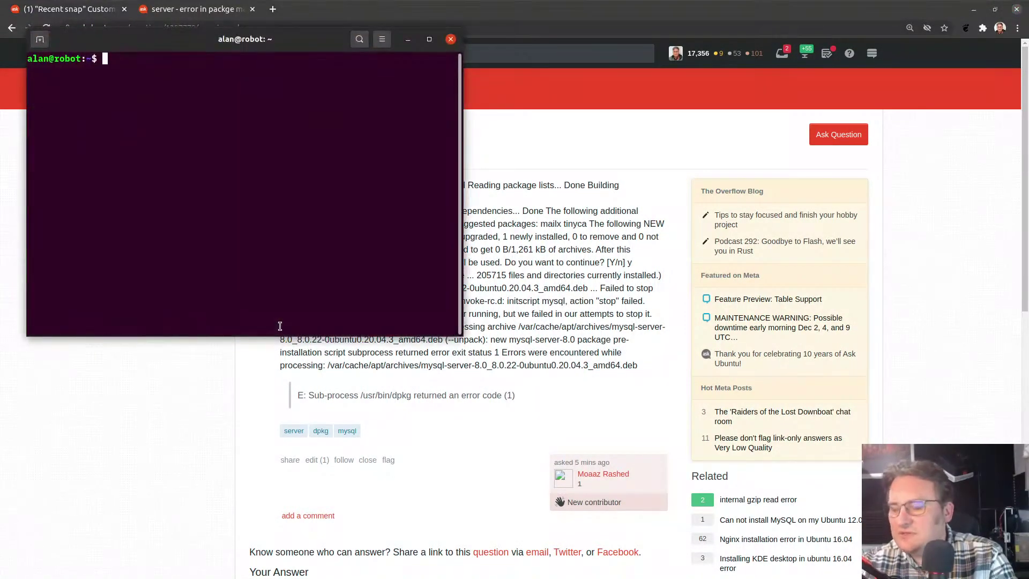
key("Up")
key("Up")
key("Up")
key("Down")
key("Down")
key("Down")
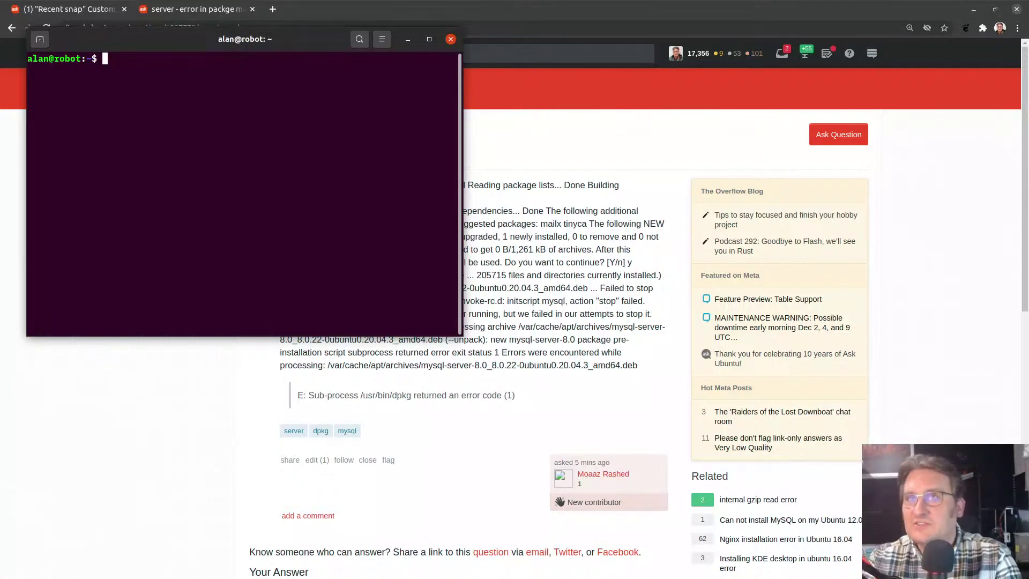
type("lxc")
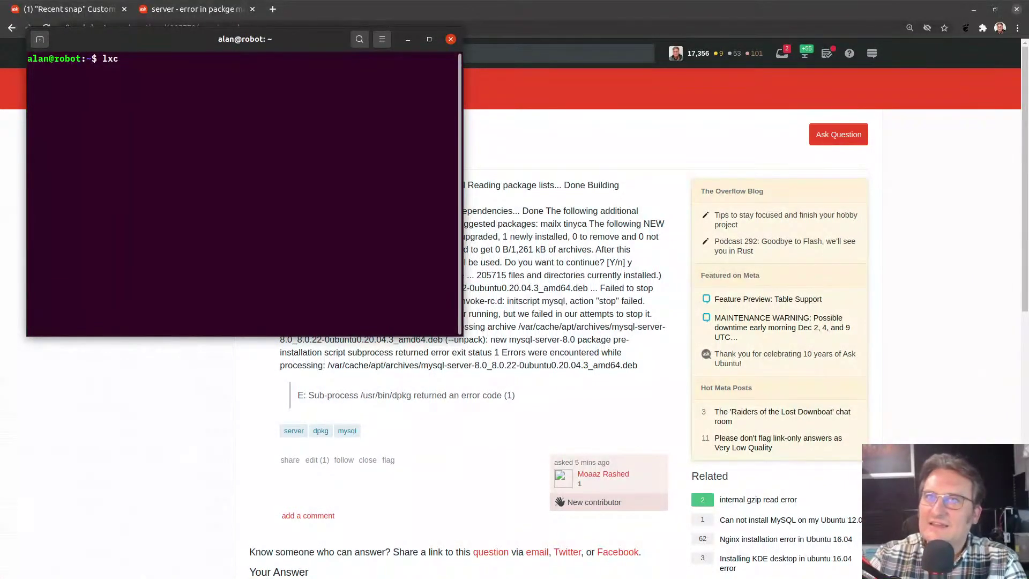
type(" launchuubunt")
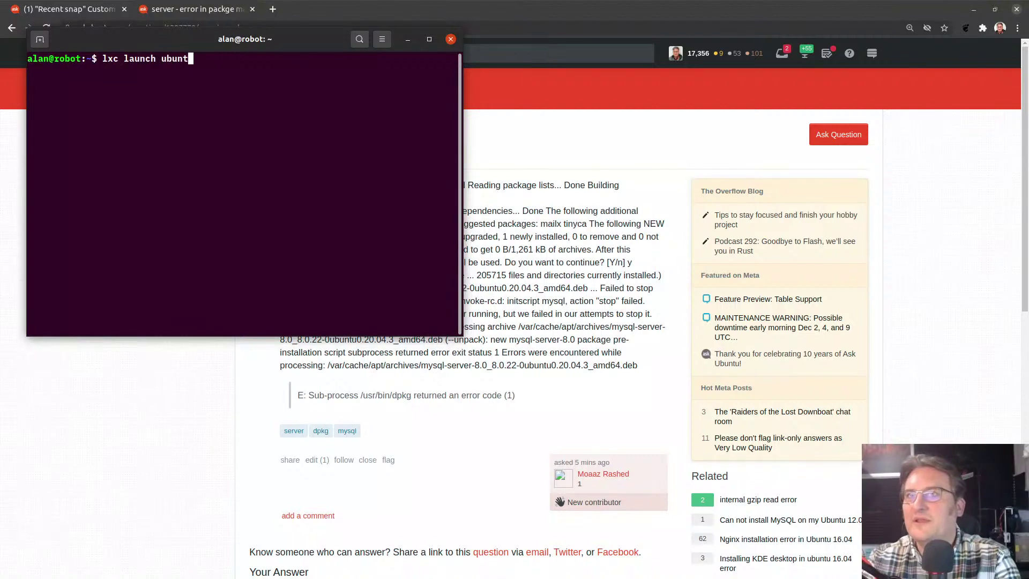
type("u:20.10")
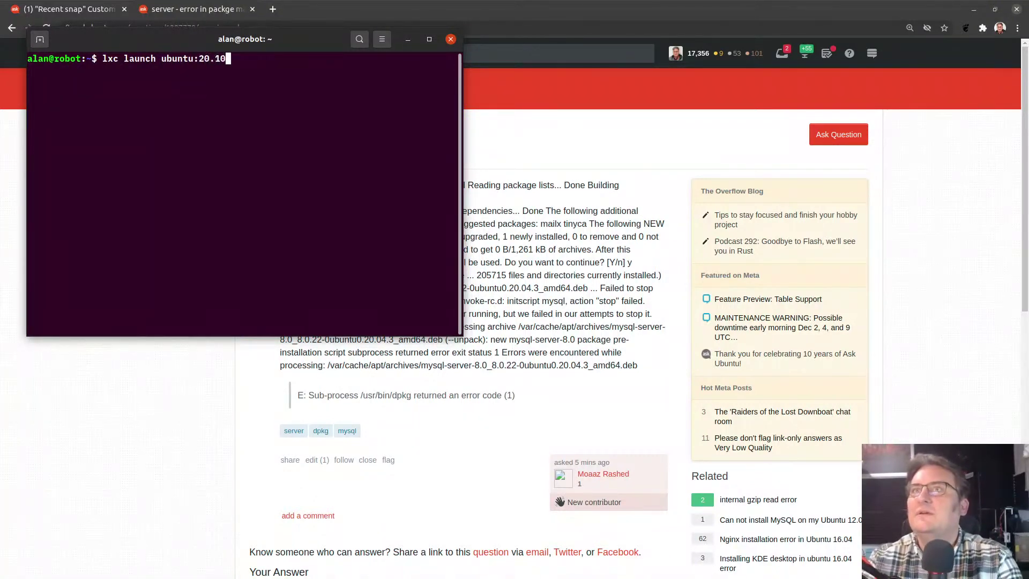
type(" groovy")
key("Return")
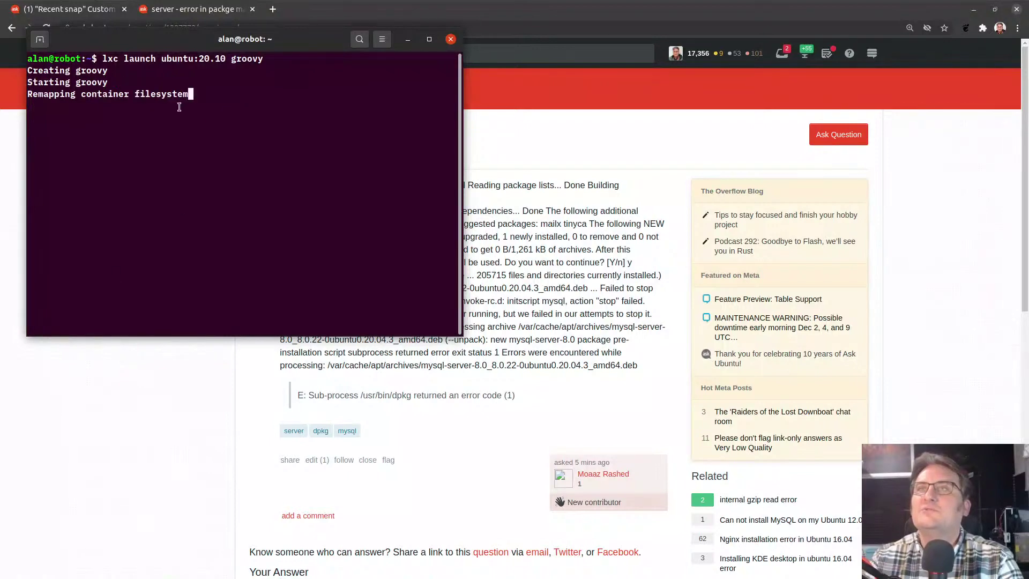
left_click_drag(168, 41, 664, 255)
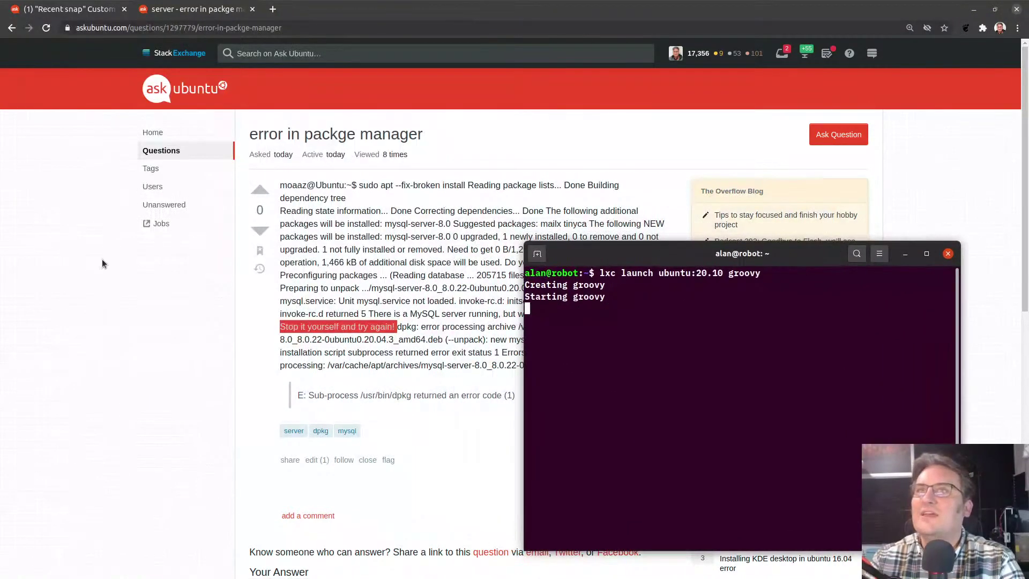
- Reopen the closed Launchpad bug tab and change its address to bugs.launchpad.net/ubuntu/+source/mysql to load that package's bugs
key("ctrl+shift+t")
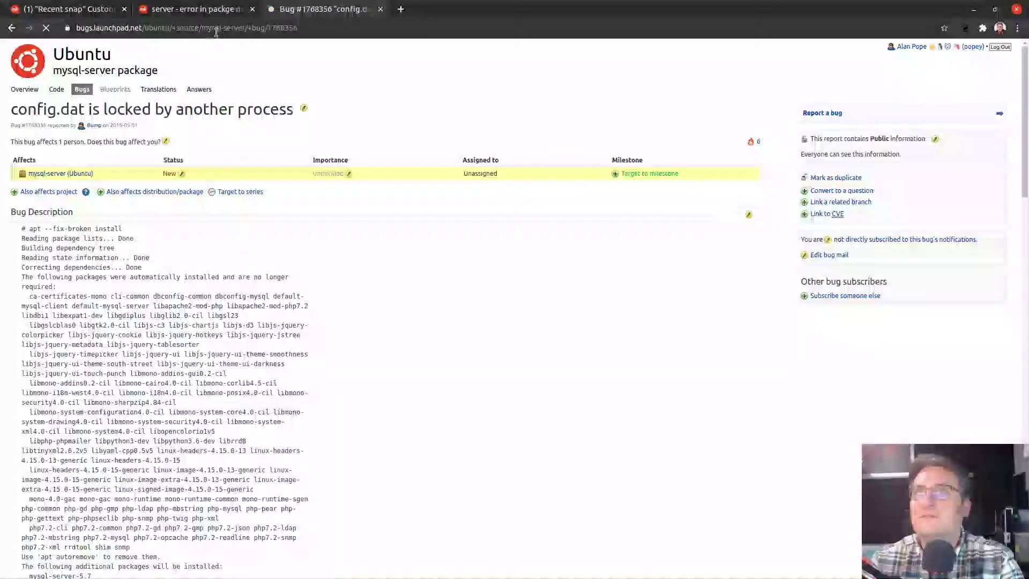
left_click(228, 27)
left_click(223, 31)
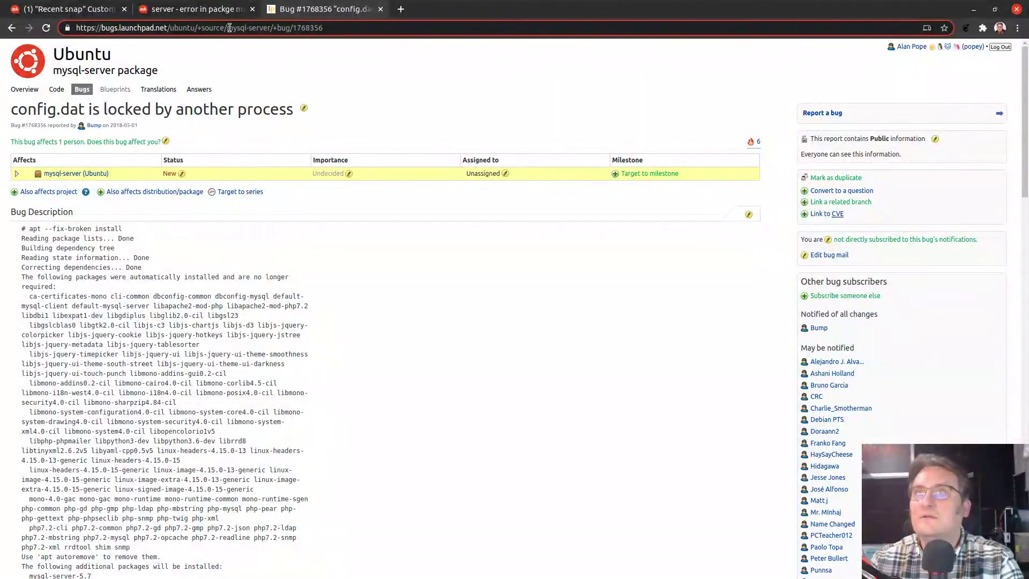
left_click_drag(252, 27, 527, 34)
key("BackSpace")
key("BackSpace")
key("BackSpace")
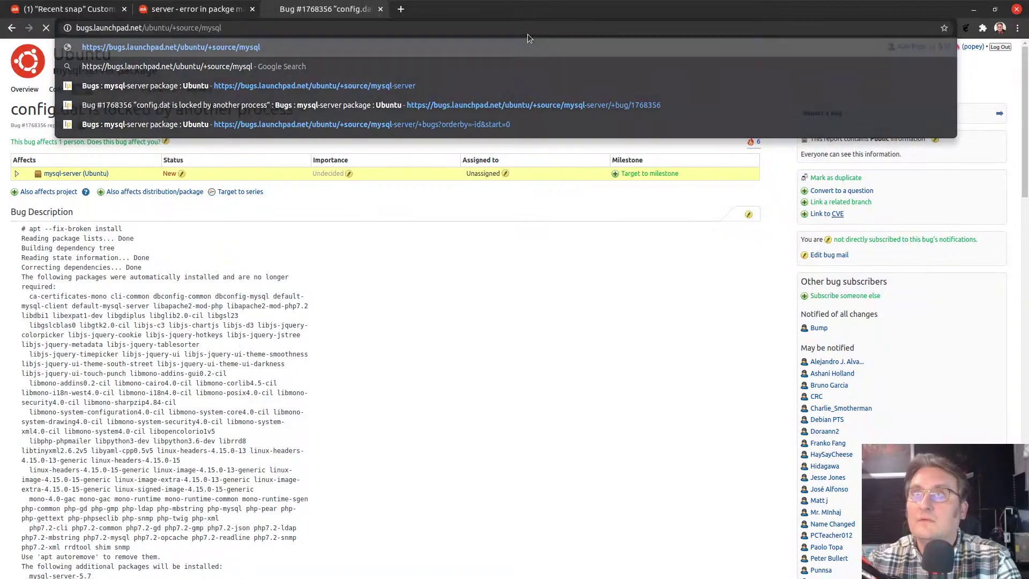
key("Return")
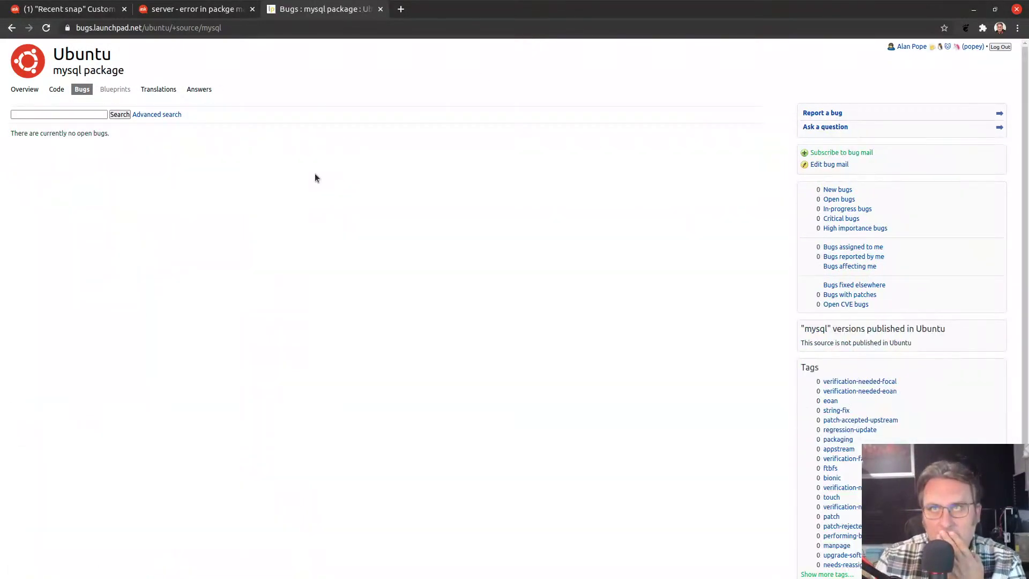
left_click(244, 26)
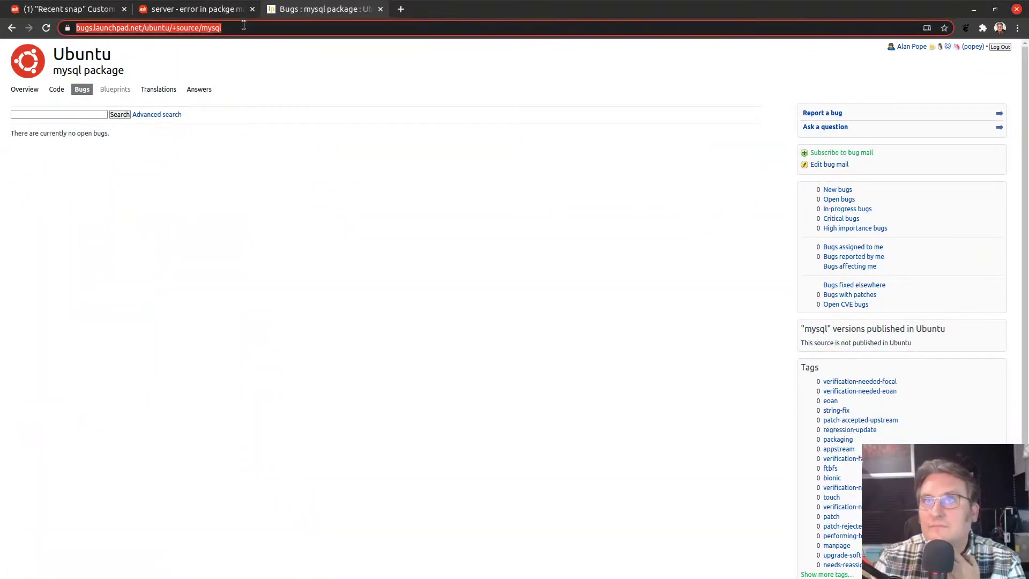
left_click(245, 26)
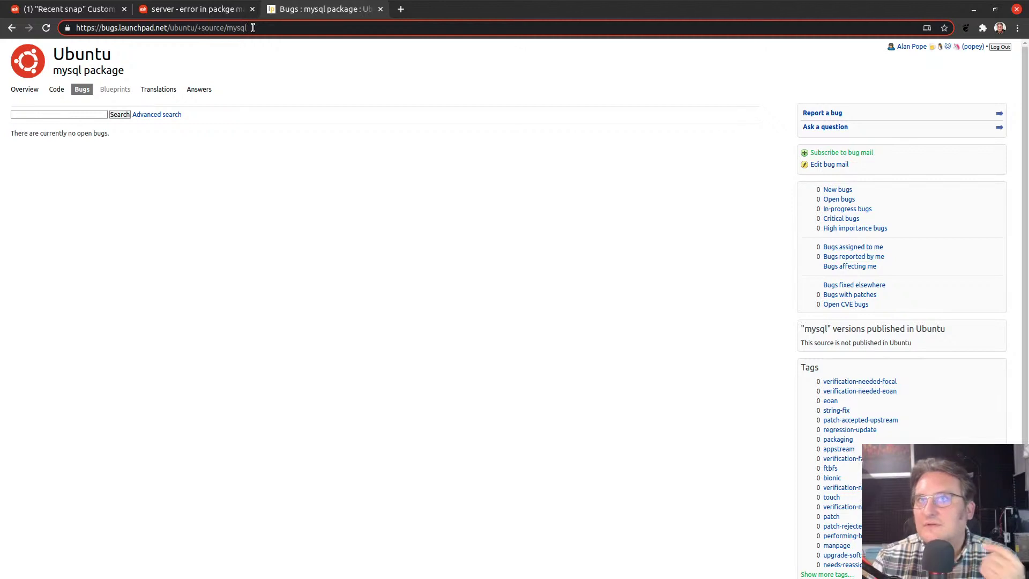
double_click(253, 28)
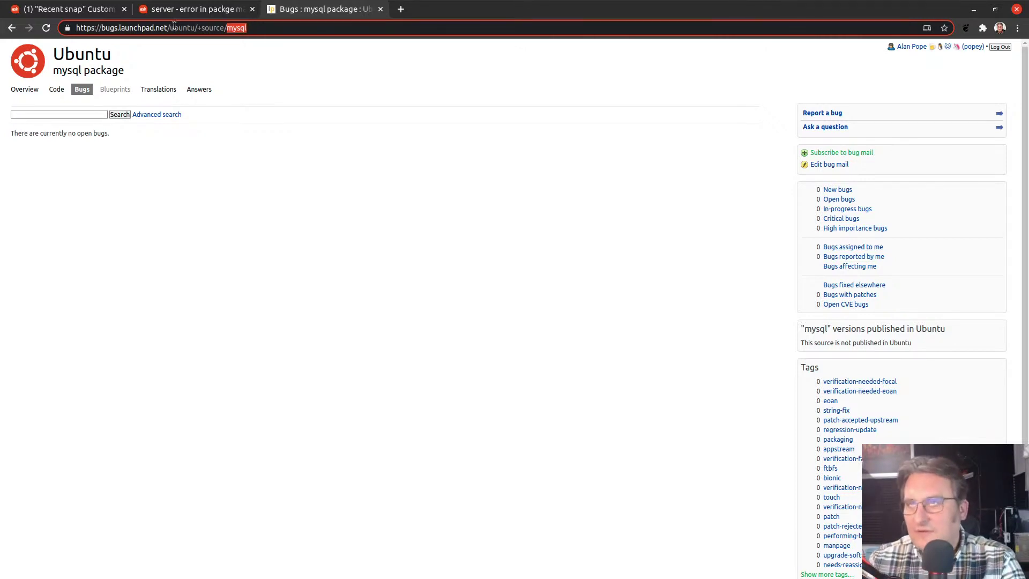
triple_click(229, 32)
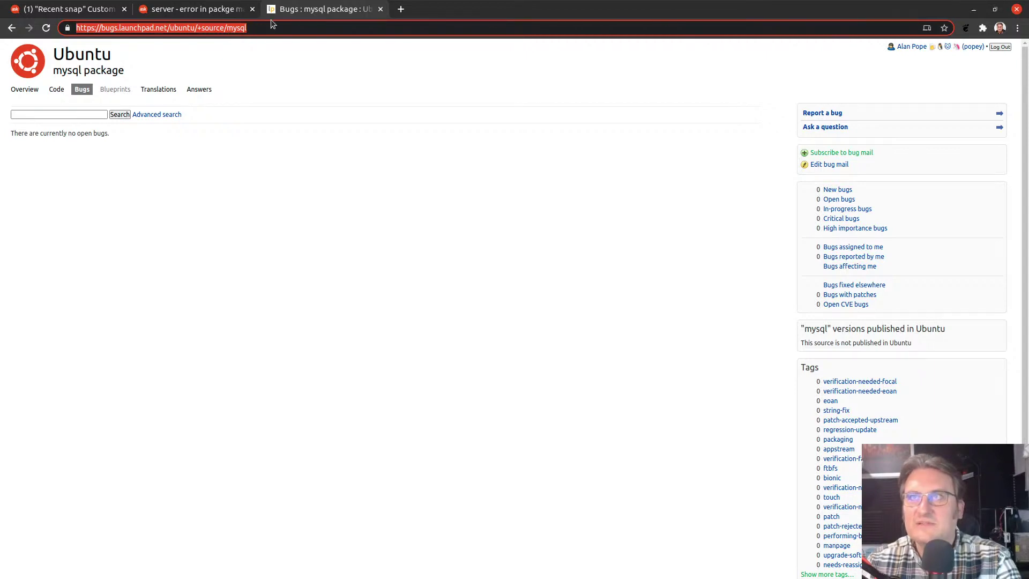
left_click(326, 368)
- Switch to the terminal and open a shell in the new container with "lxc shell groovy"
key("alt+Tab")
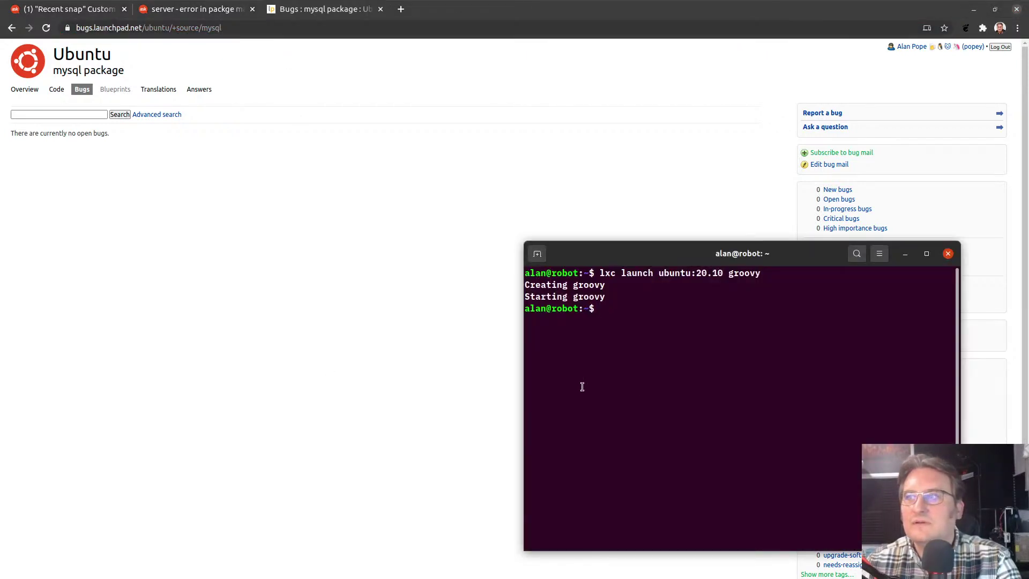
type("lxc shel")
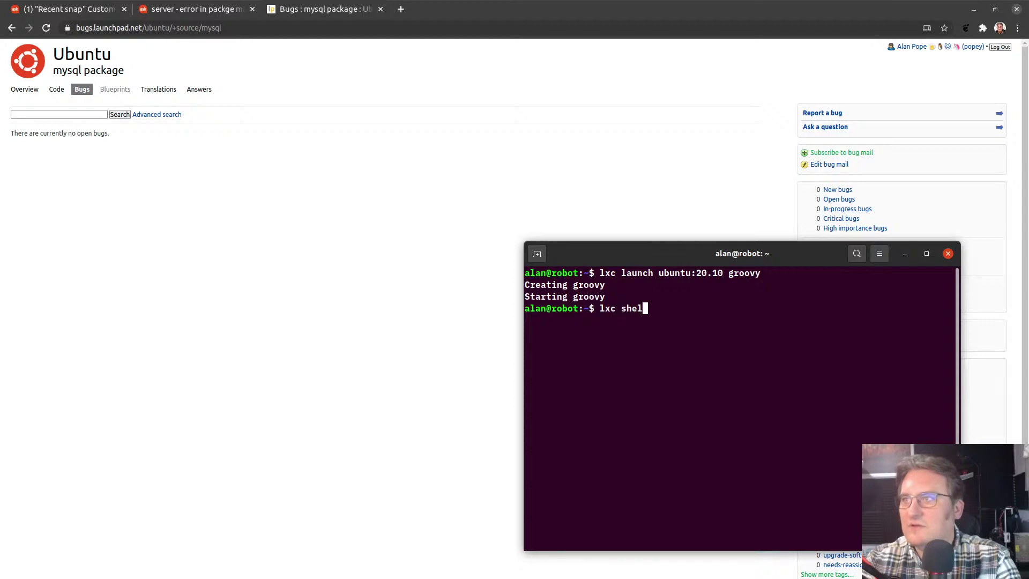
type("l groovy")
key("Return")
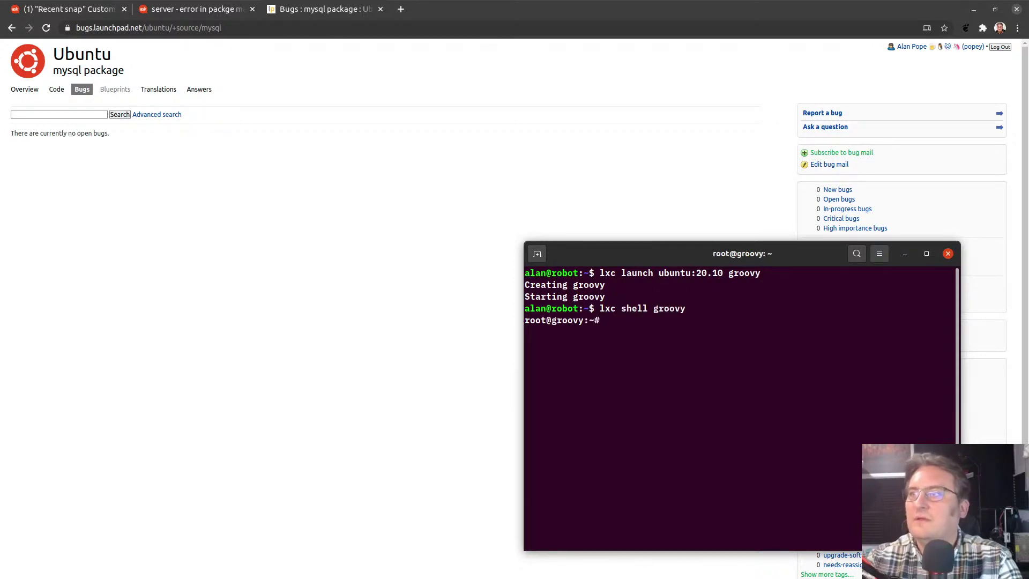
- Install MySQL in the groovy container with "apt install mysql-server" and accept the installation of the additional packages
type("apt install mysqal")
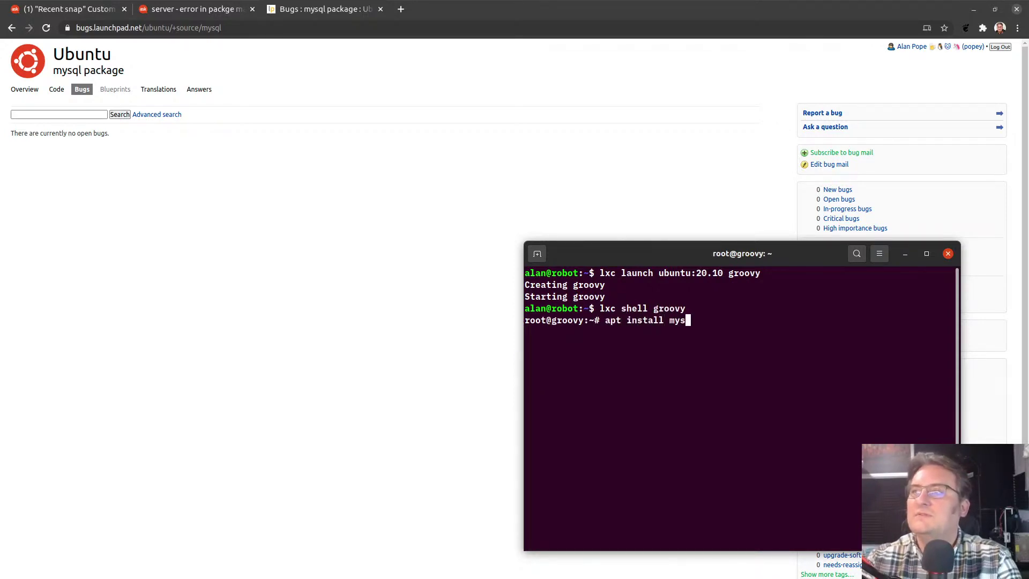
key("BackSpace")
key("BackSpace")
type("l-")
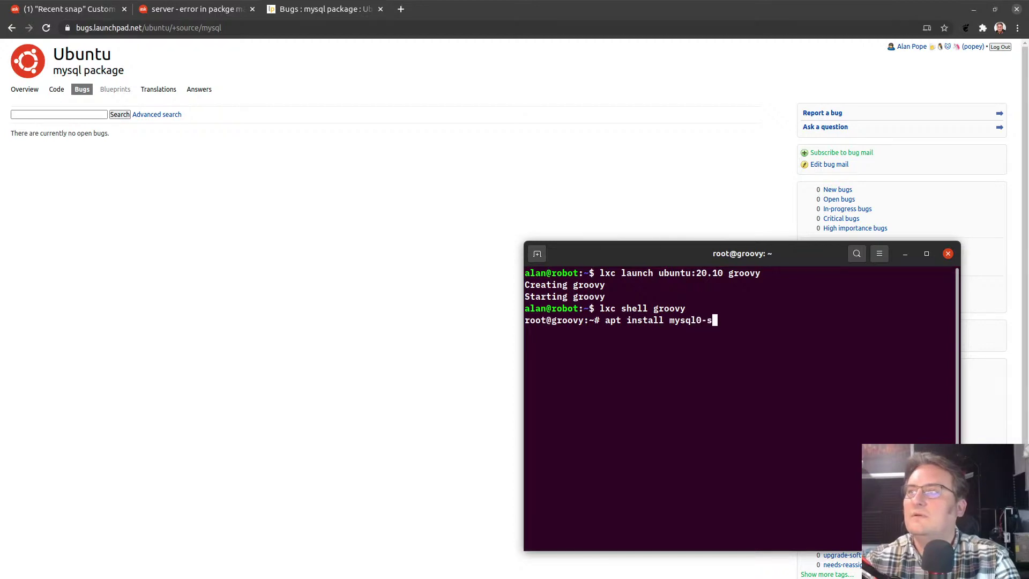
key("BackSpace")
type("-server")
key("Return")
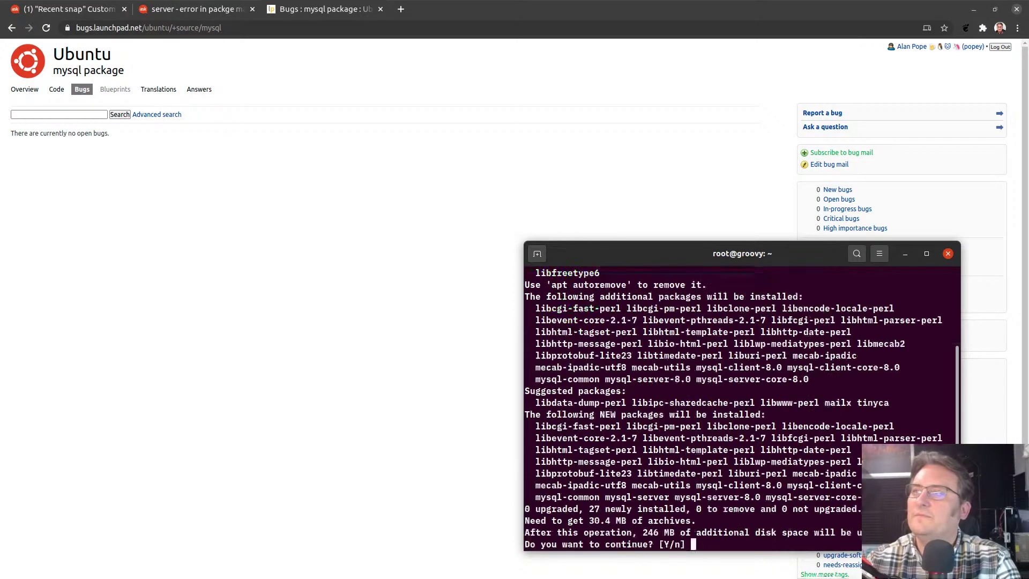
key("Return")
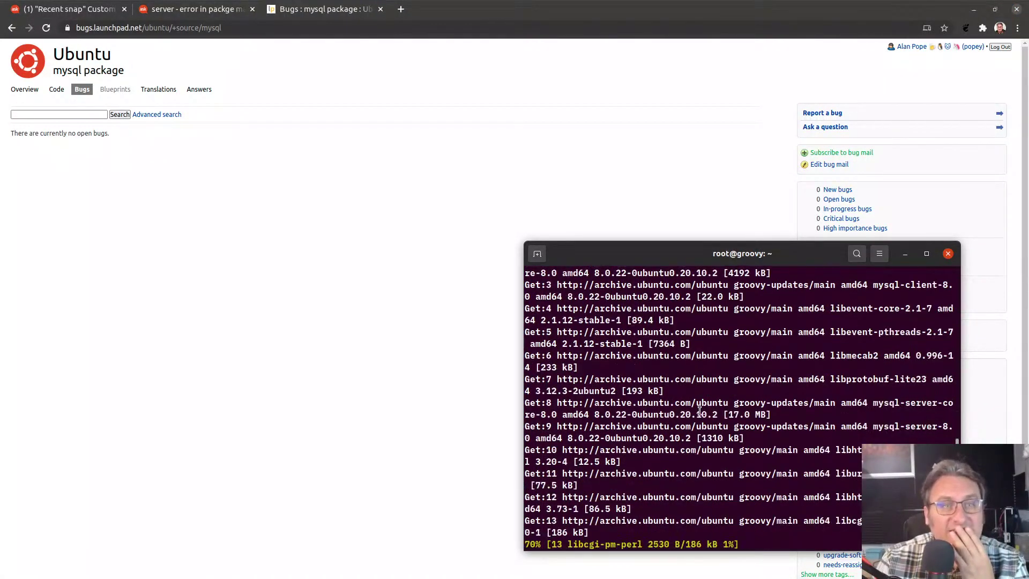
- Switch to the Ask Ubuntu question about the package manager error and show its hidden comment
left_click(202, 9)
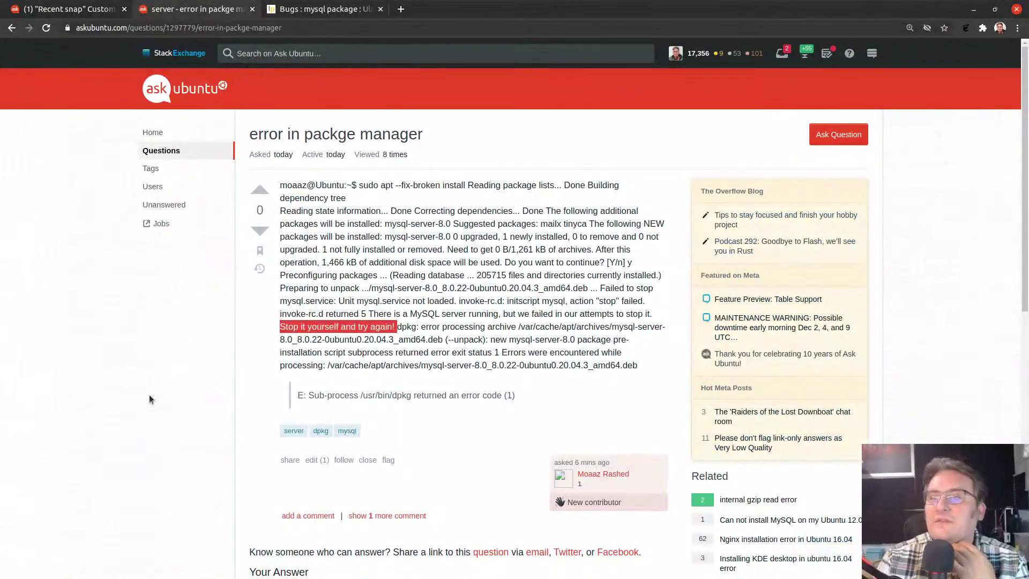
scroll(149, 394, "down", 3)
left_click(393, 346)
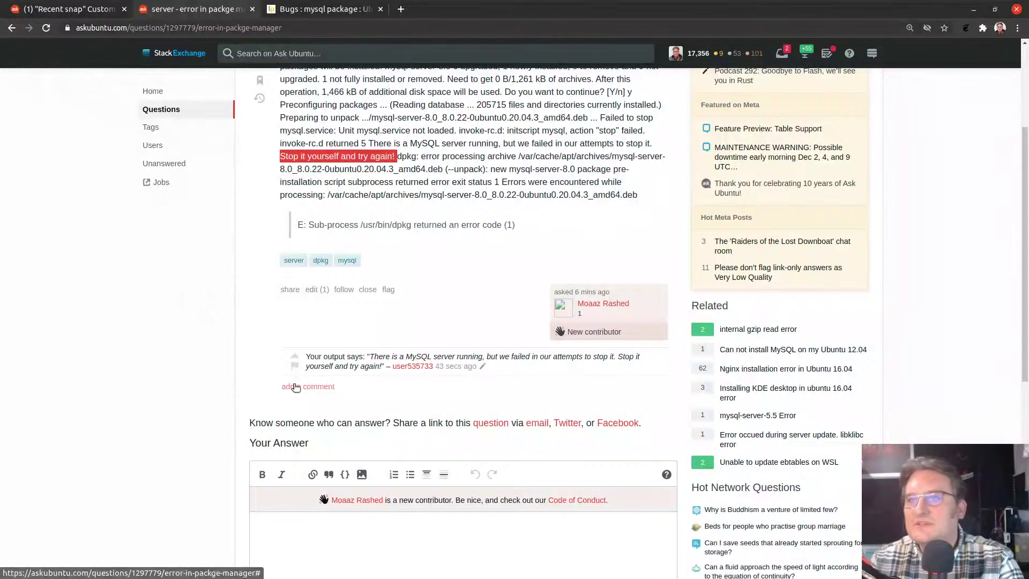
- Draft a comment on the question reading "You can try stopping the database before updating with `systemctl stop mysql-server`"
left_click(294, 386)
type("You can ")
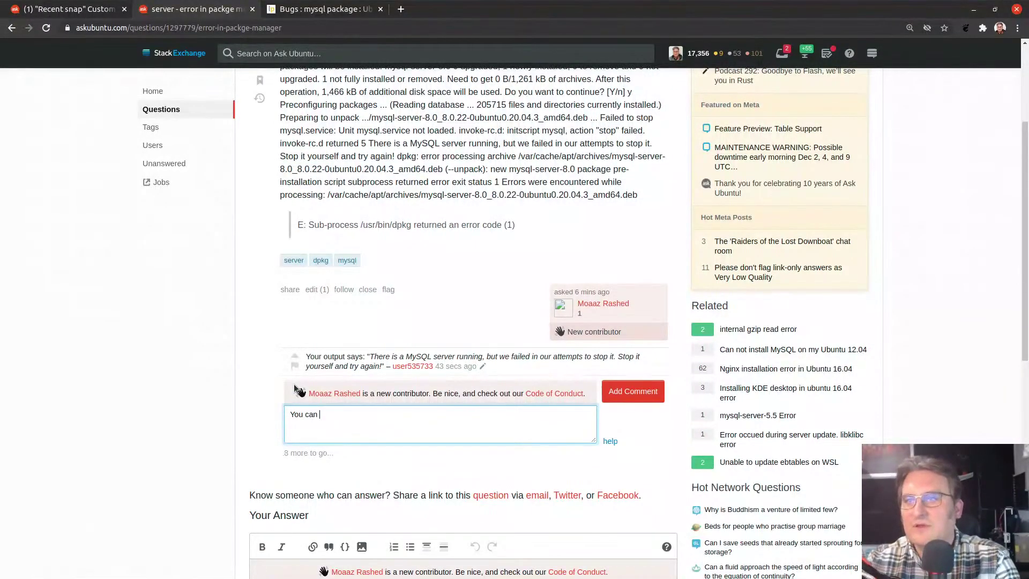
type("try stopping th")
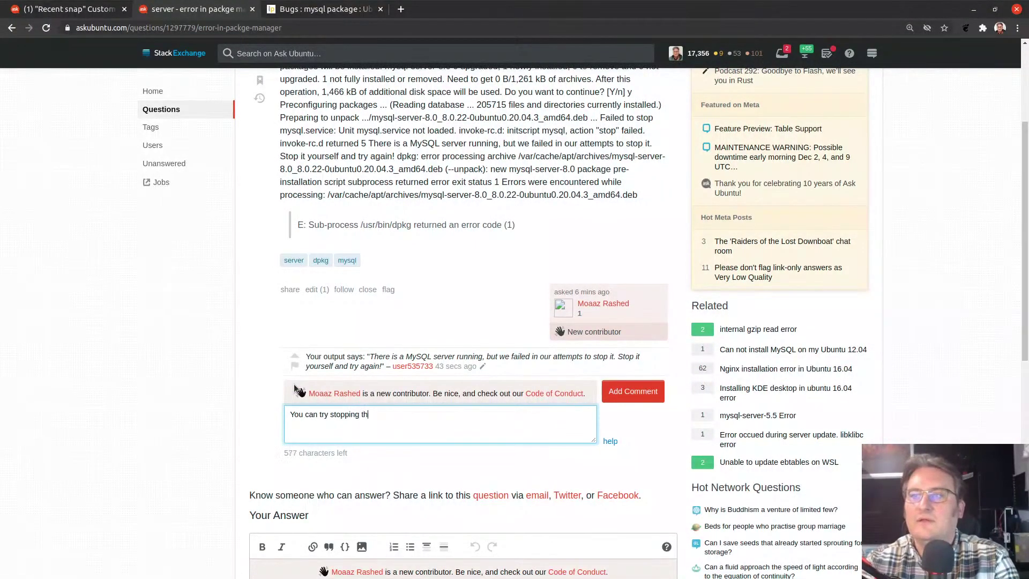
type("e databas")
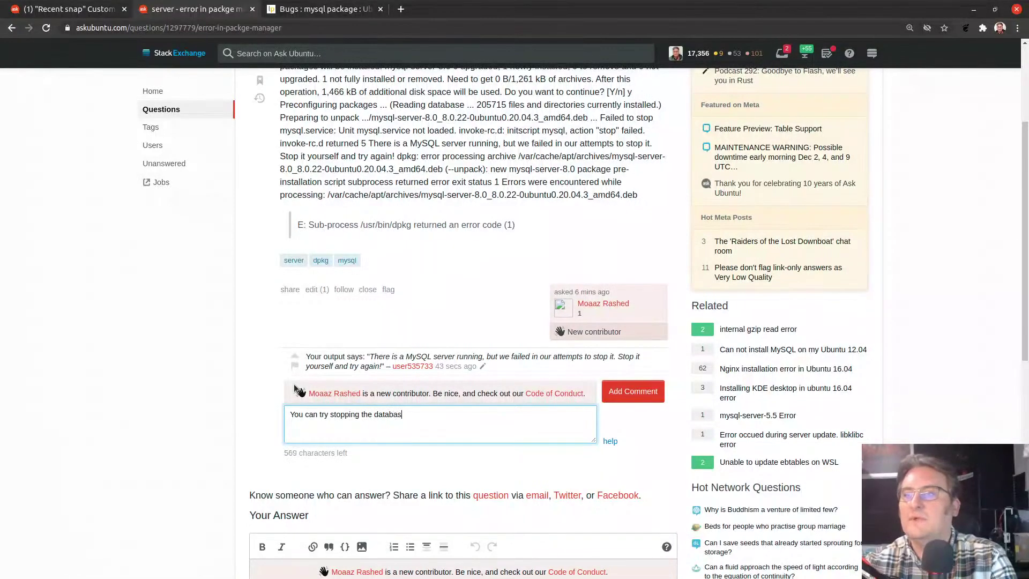
type("e before updating with `syste")
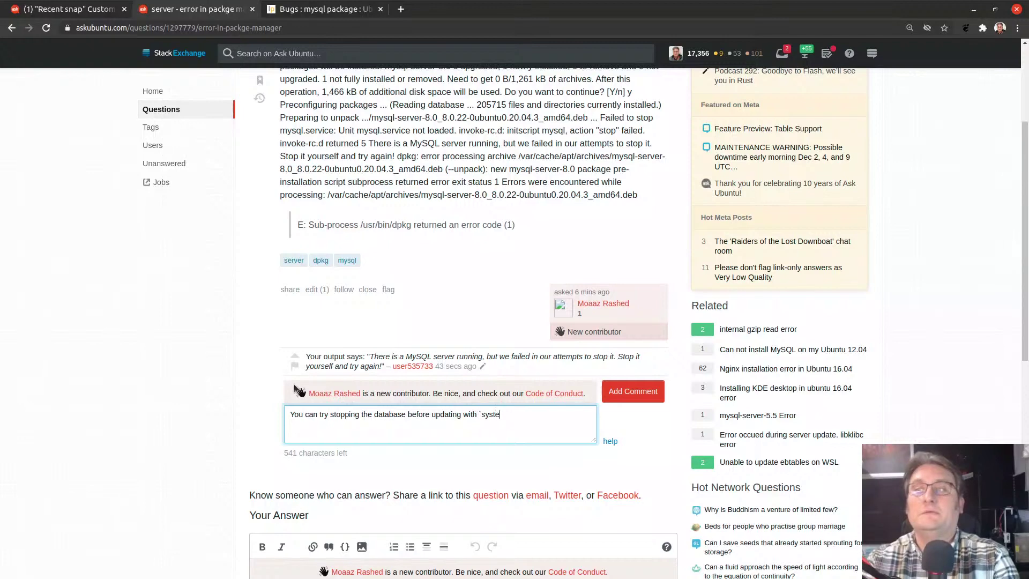
type("mctl ")
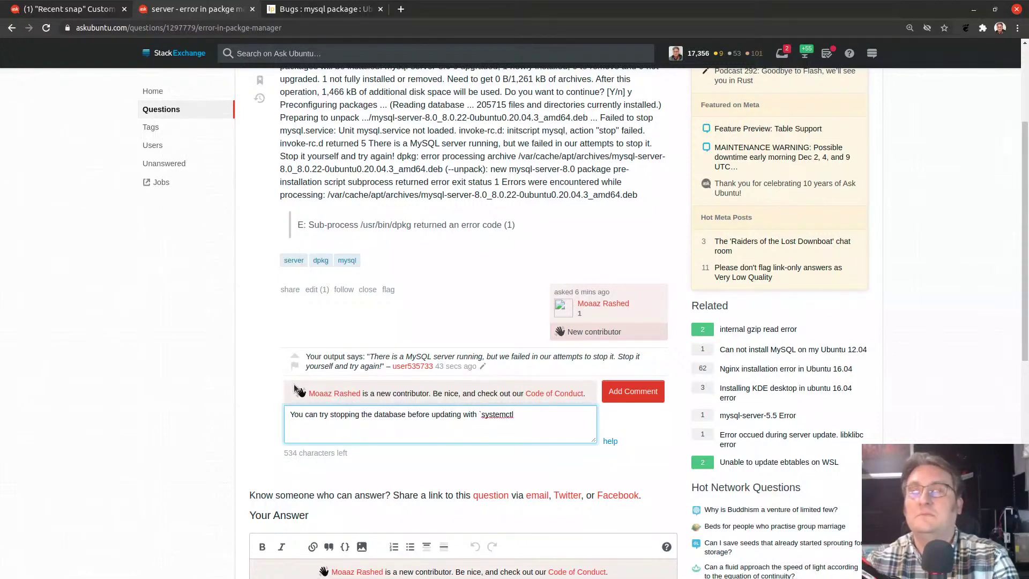
type("stop ")
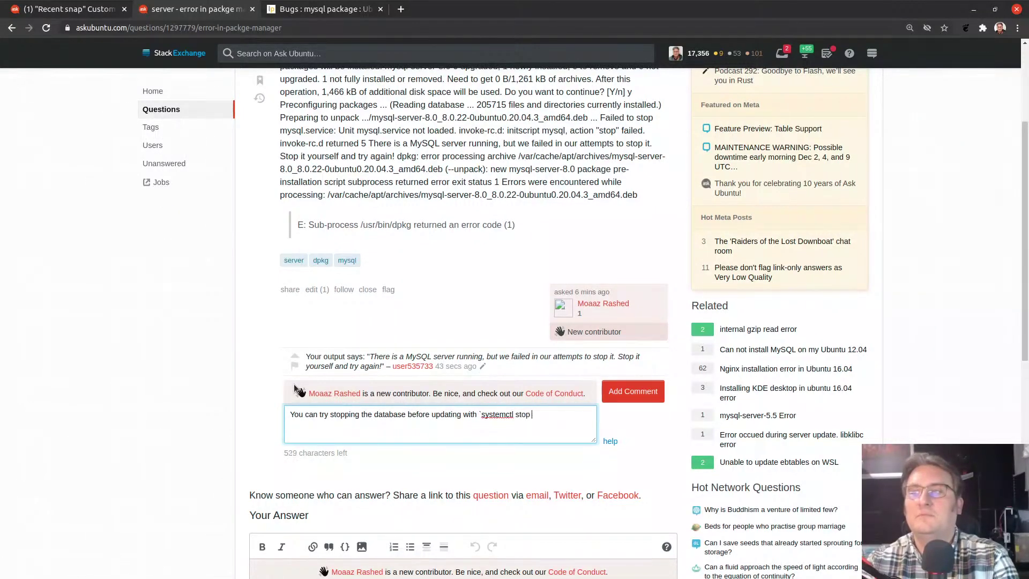
type("mysql-server`")
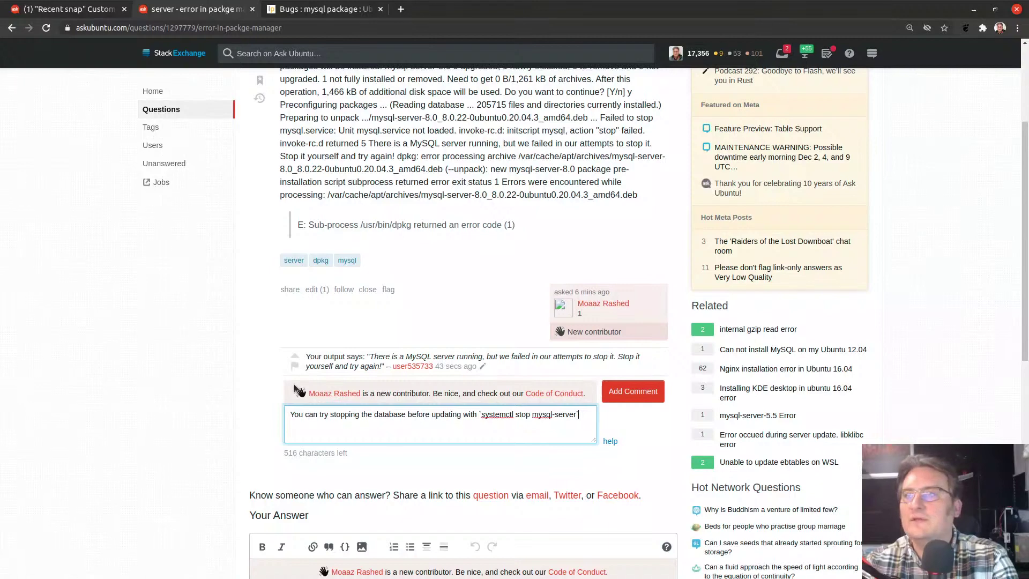
scroll(294, 383, "up", 1)
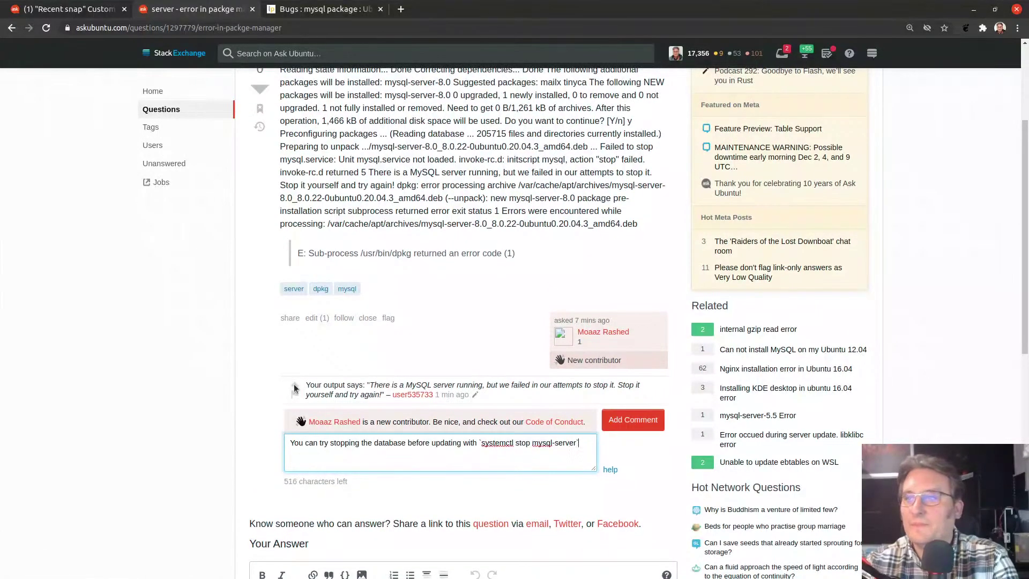
- Switch to the terminal, move its window clear of the comment draft, and try to stop the database with `systemctl stop mysqld`
key("alt+Tab")
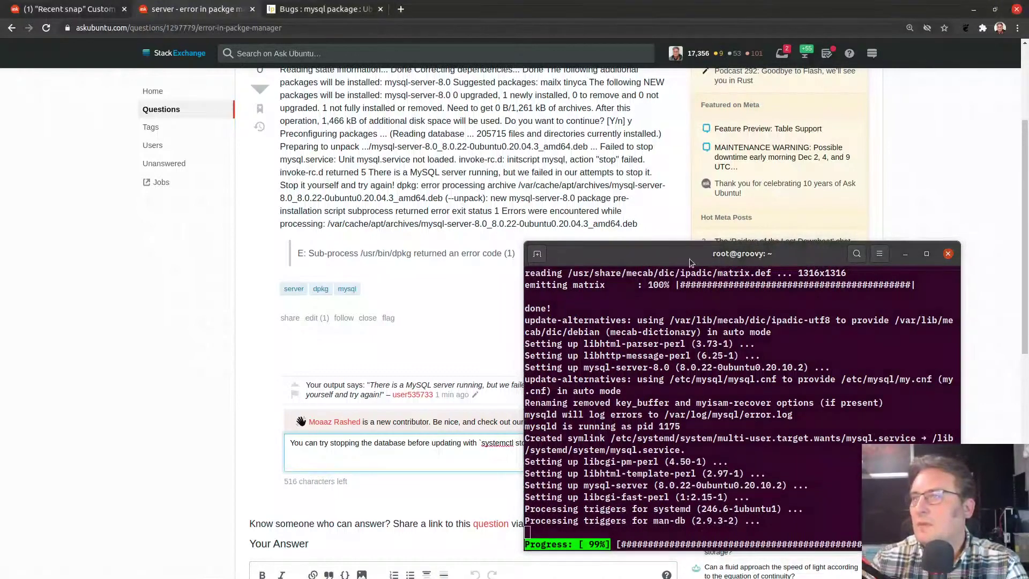
left_click_drag(694, 257, 681, 100)
type("systemctl ")
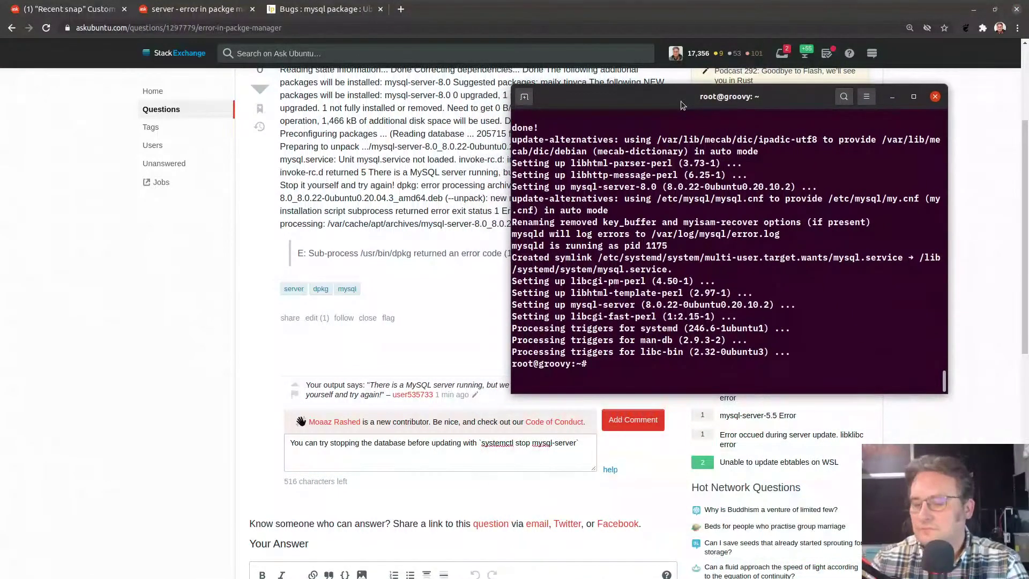
type("stop mysqld")
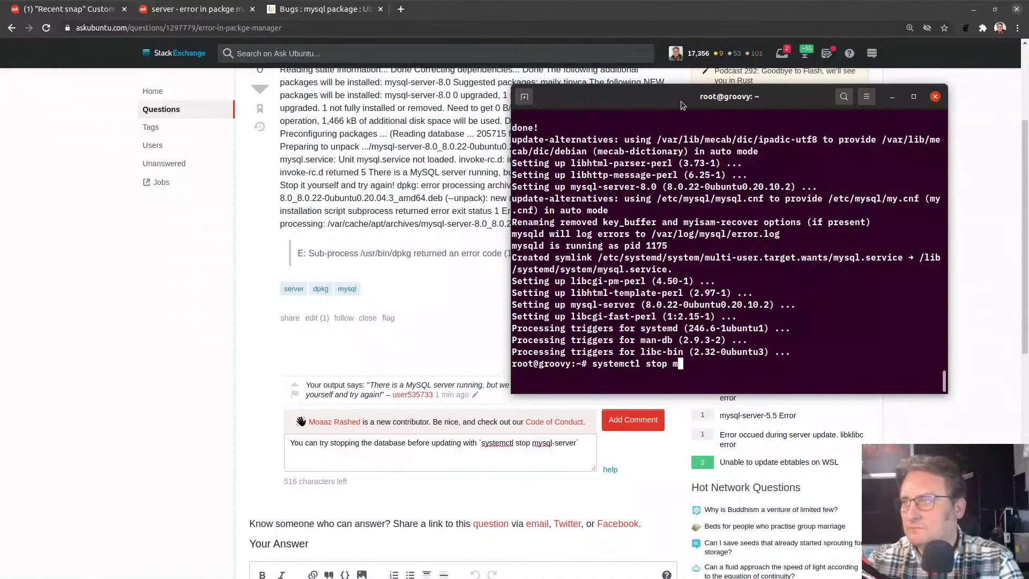
key("Return")
- Try to stop the database service with `systemctl stop mysql-server`
key("Up")
key("BackSpace")
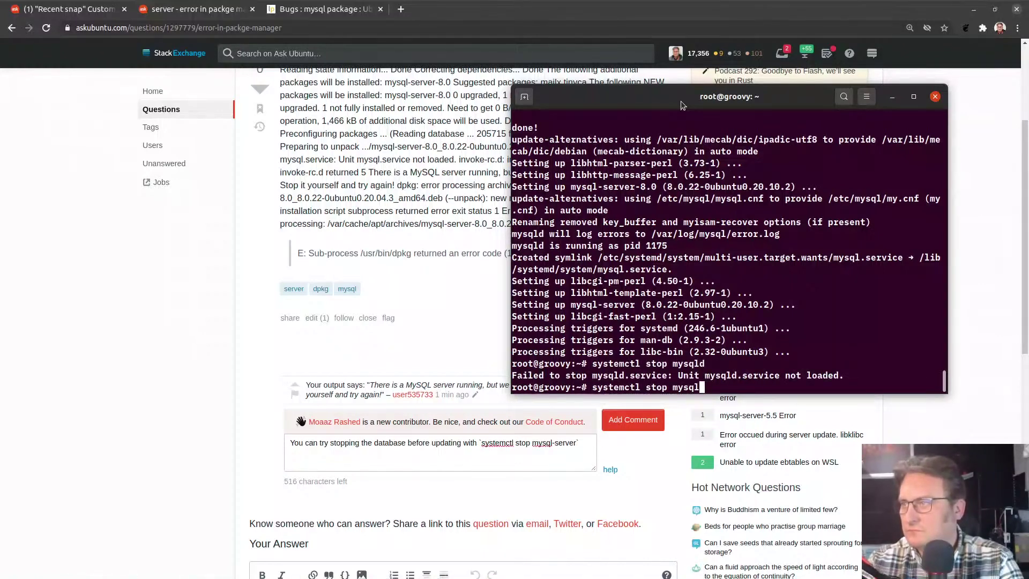
type("-server")
key("Return")
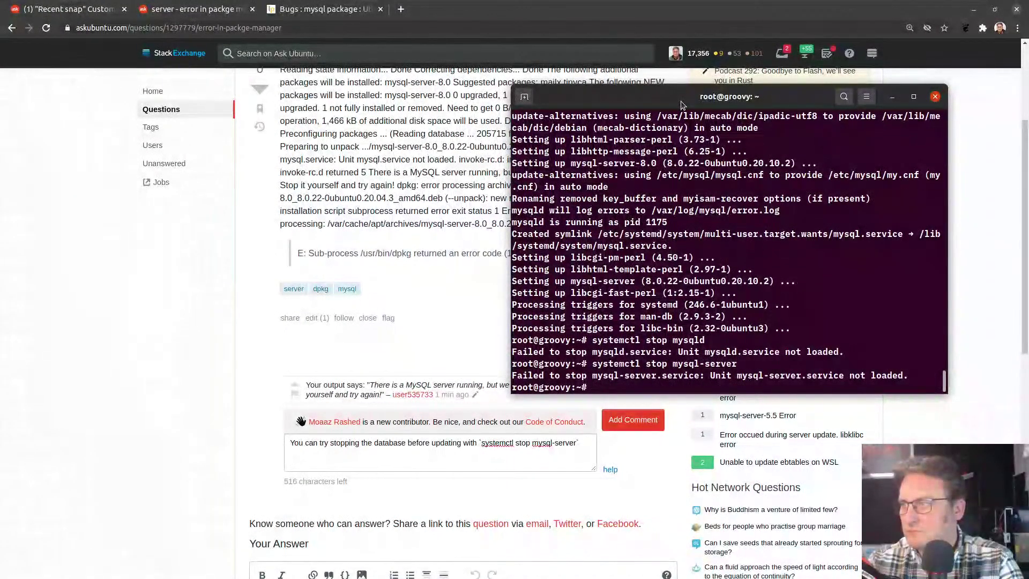
- Shorten the service name in the previous command and run `systemctl stop mysql`
key("Up")
key("BackSpace")
key("BackSpace")
key("BackSpace")
key("BackSpace")
key("BackSpace")
key("BackSpace")
key("BackSpace")
type(".")
key("Tab")
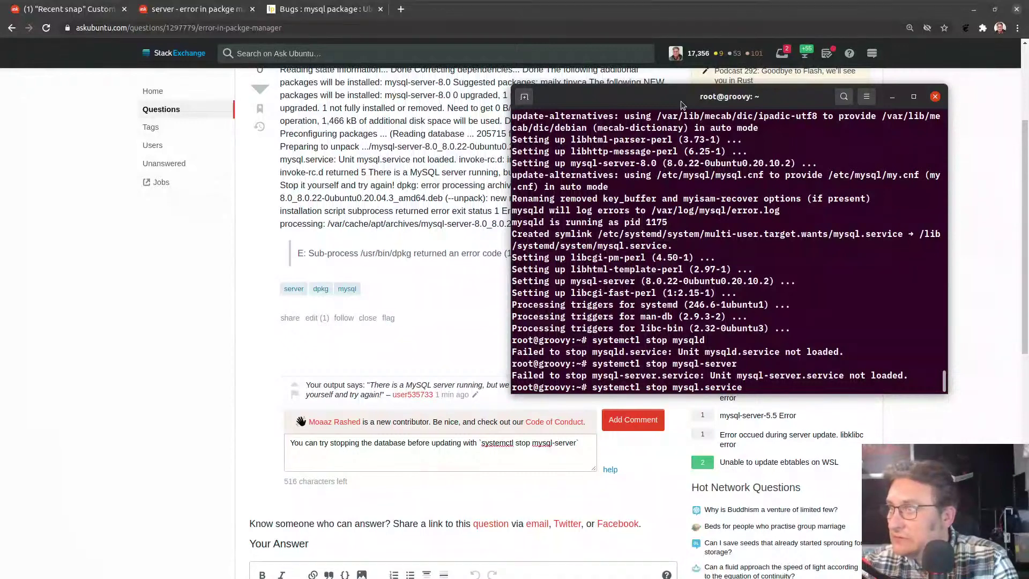
key("BackSpace")
key("BackSpace")
key("BackSpace")
key("BackSpace")
key("BackSpace")
key("BackSpace")
key("BackSpace")
key("BackSpace")
key("BackSpace")
key("Return")
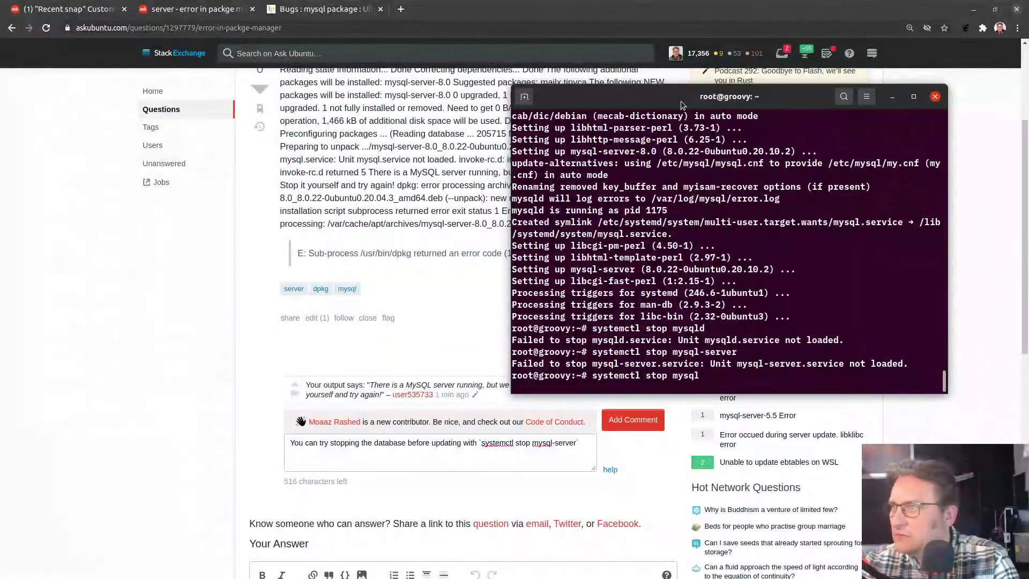
- Correct the command in the drafted Ask Ubuntu comment to `systemctl stop mysql` and post the comment
left_click(568, 462)
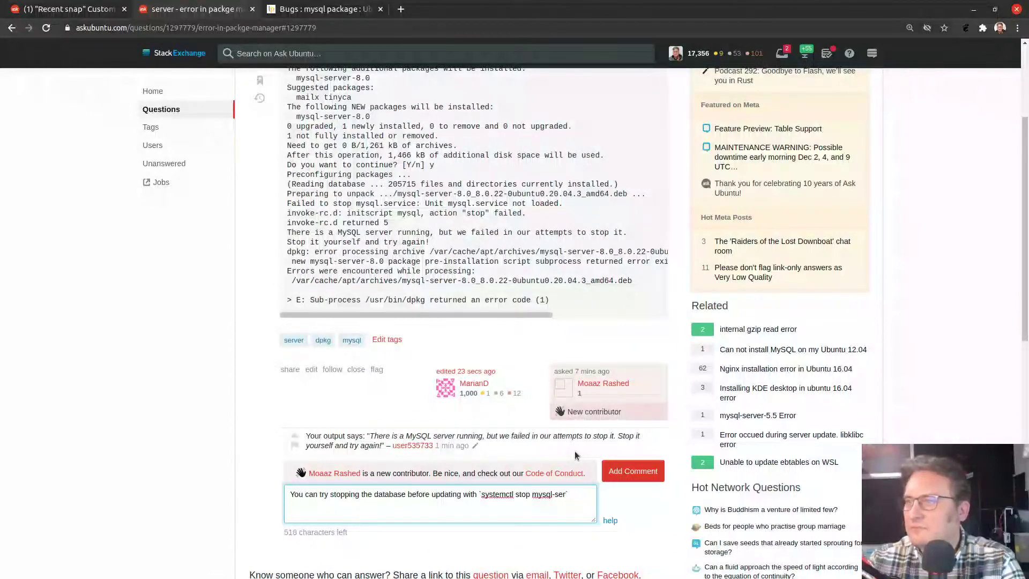
key("BackSpace")
key("BackSpace")
key("BackSpace")
key("BackSpace")
left_click(648, 473)
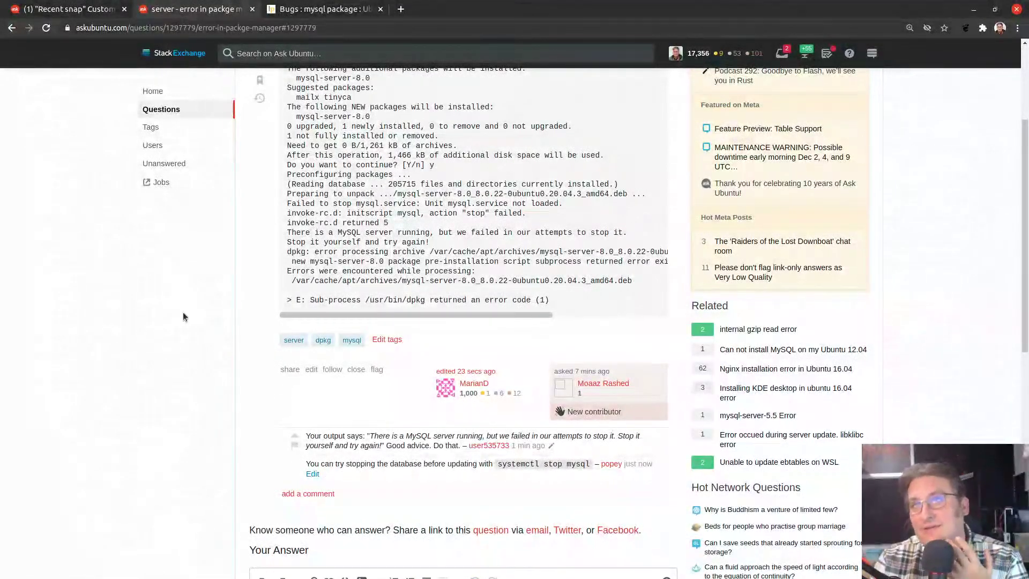
scroll(363, 183, "up", 3)
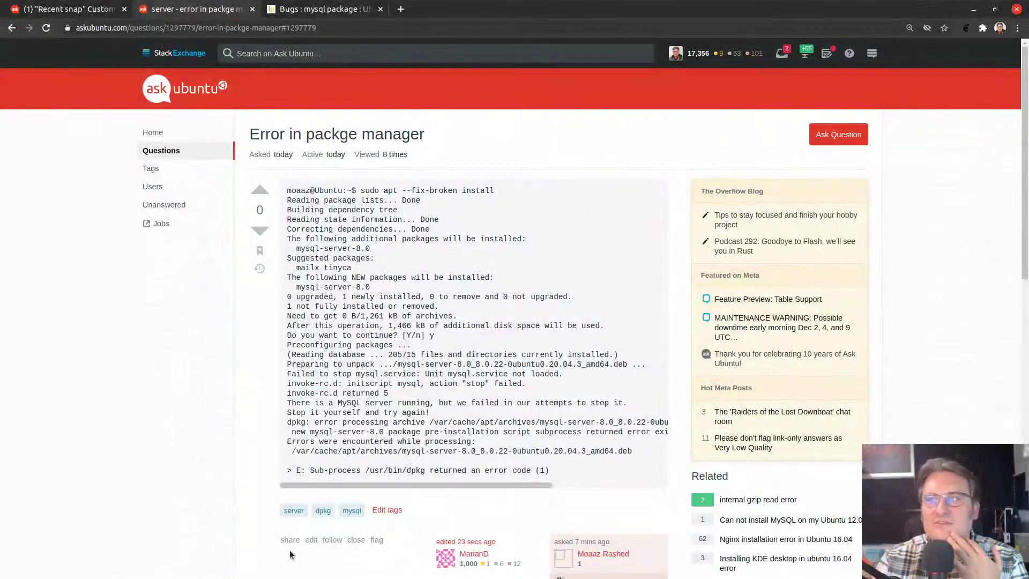
scroll(159, 502, "down", 5)
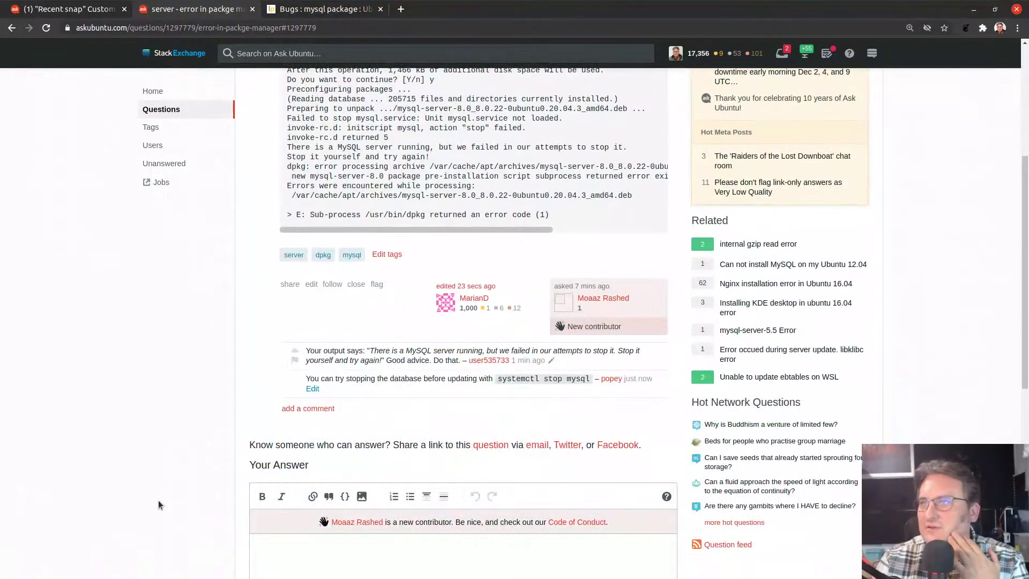
- Try to open the Launchpad bug page for the mysql-8 source package at bugs.launchpad.net/ubuntu/+source/mysql-8
left_click(290, 11)
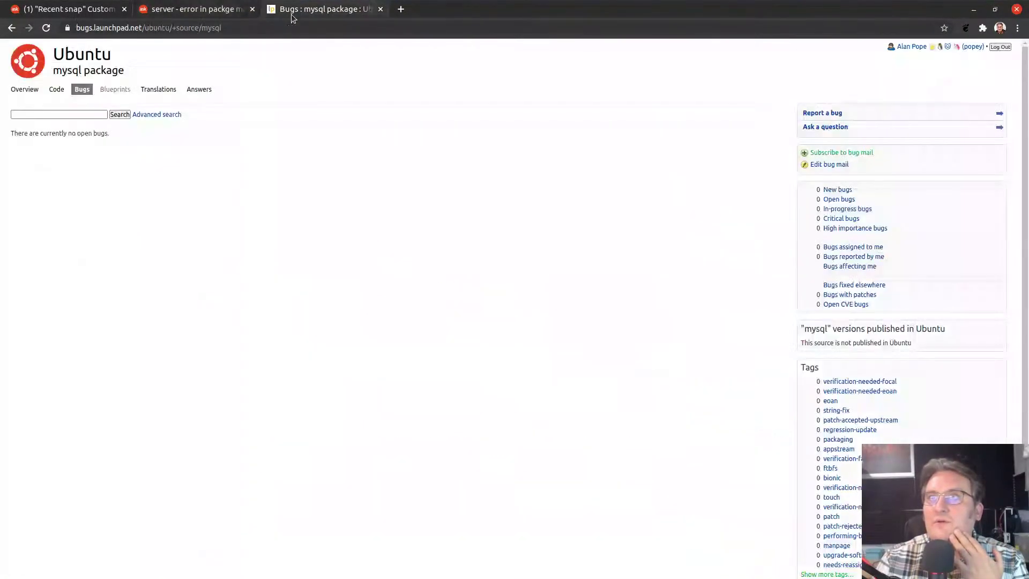
left_click(193, 26)
left_click(239, 27)
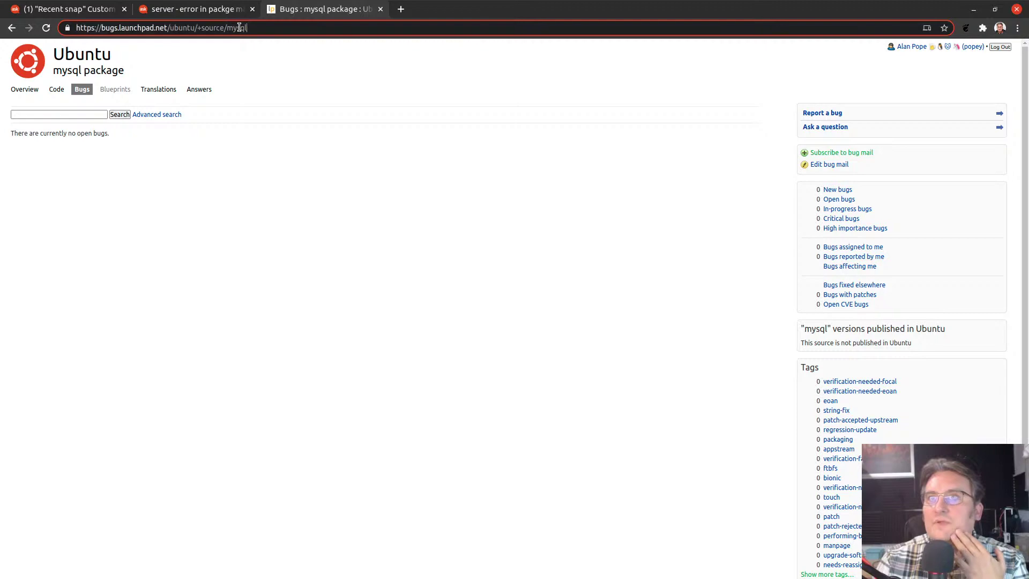
type("8")
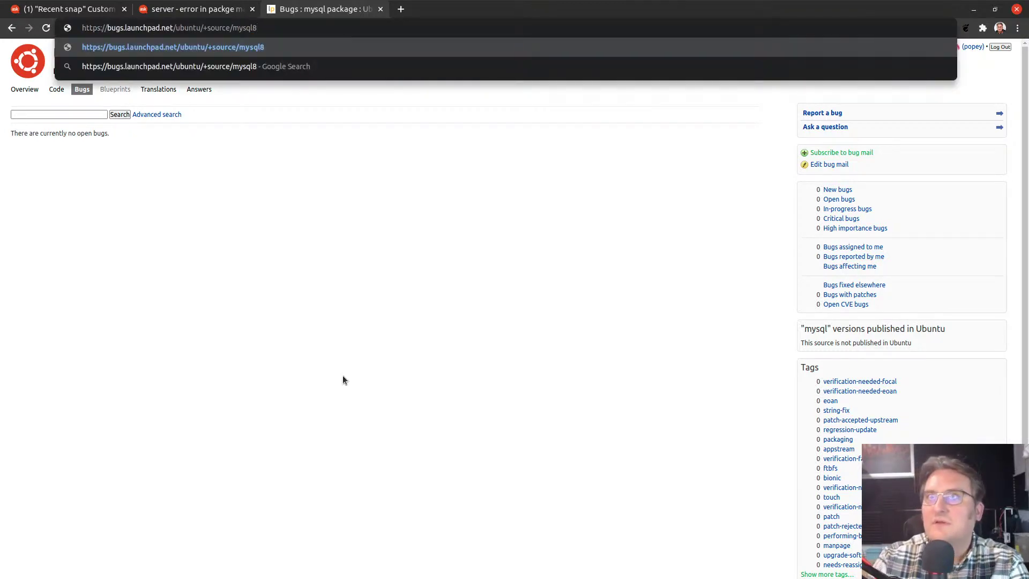
key("BackSpace")
type("-8")
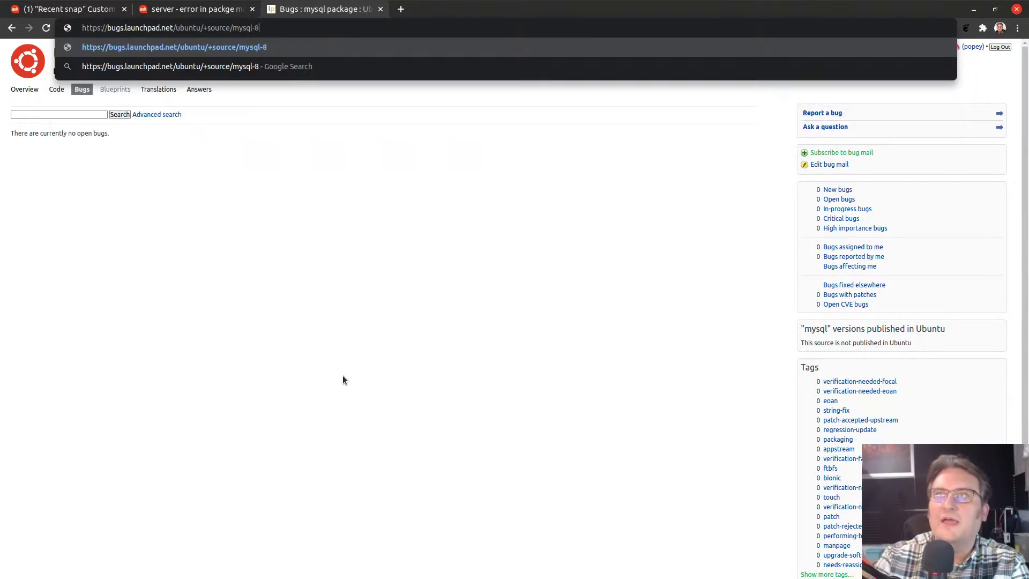
key("Return")
- Search Launchpad for "mysql 8 bugs"
left_click(135, 177)
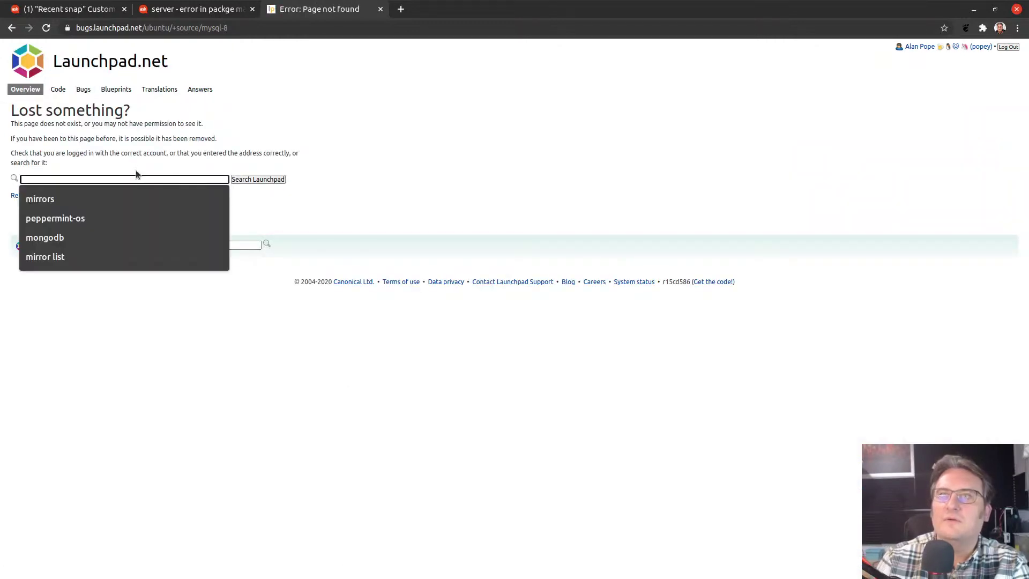
type("mysql 8")
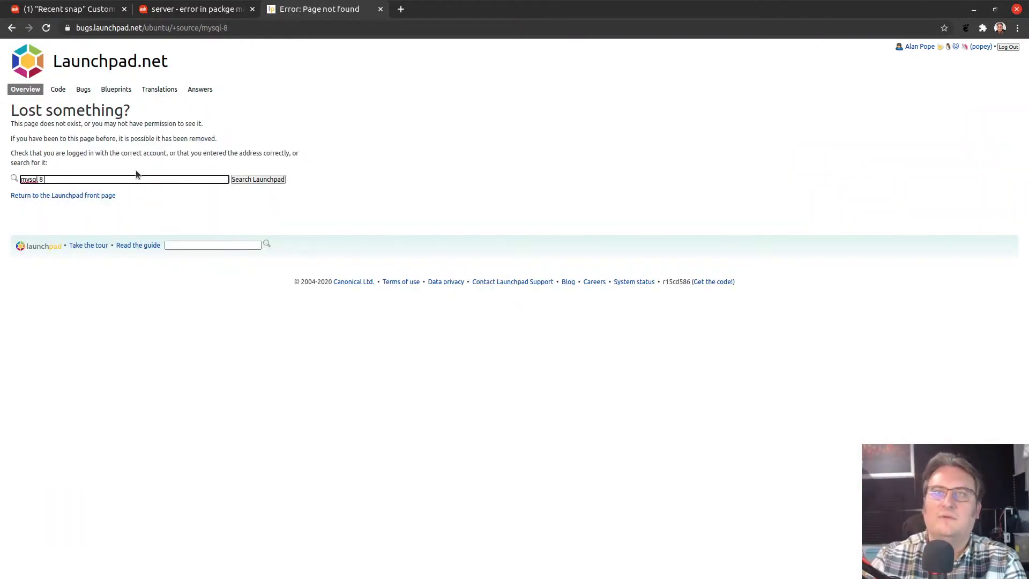
type(" bugs")
key("Return")
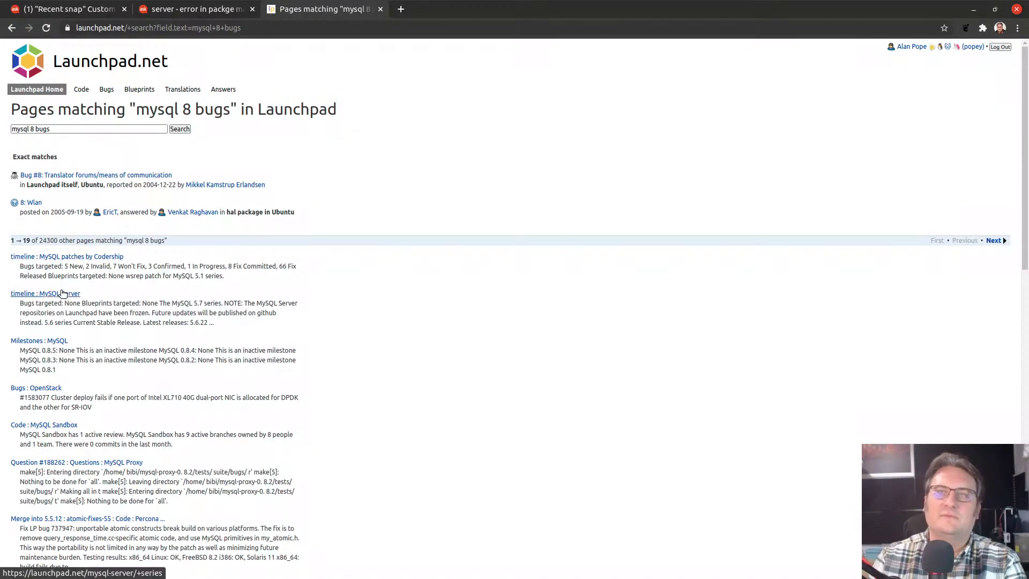
- Refine the Launchpad search to "mysql 8 bugs ubuntu"
left_click(101, 128)
type("ubu")
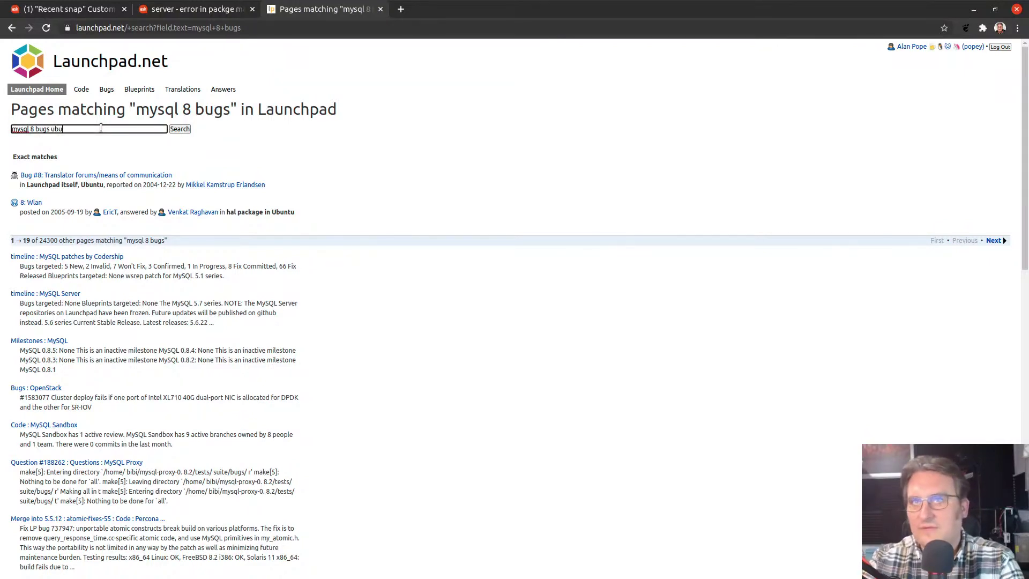
type("ntu")
key("Return")
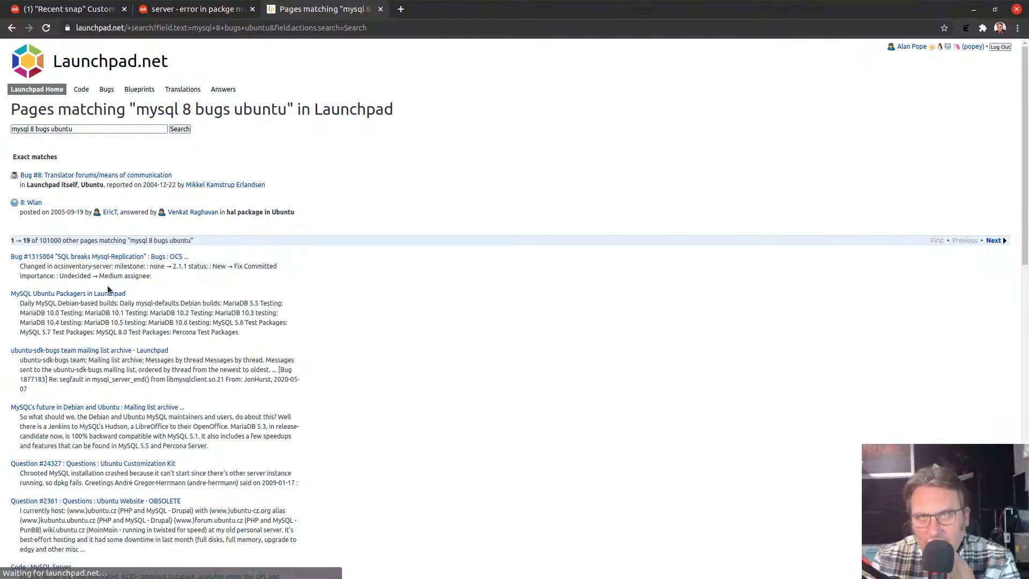
- Check the "SQL breaks Mysql-Replication" bug report, return to skim the other search results, and close the Launchpad page
left_click(112, 257)
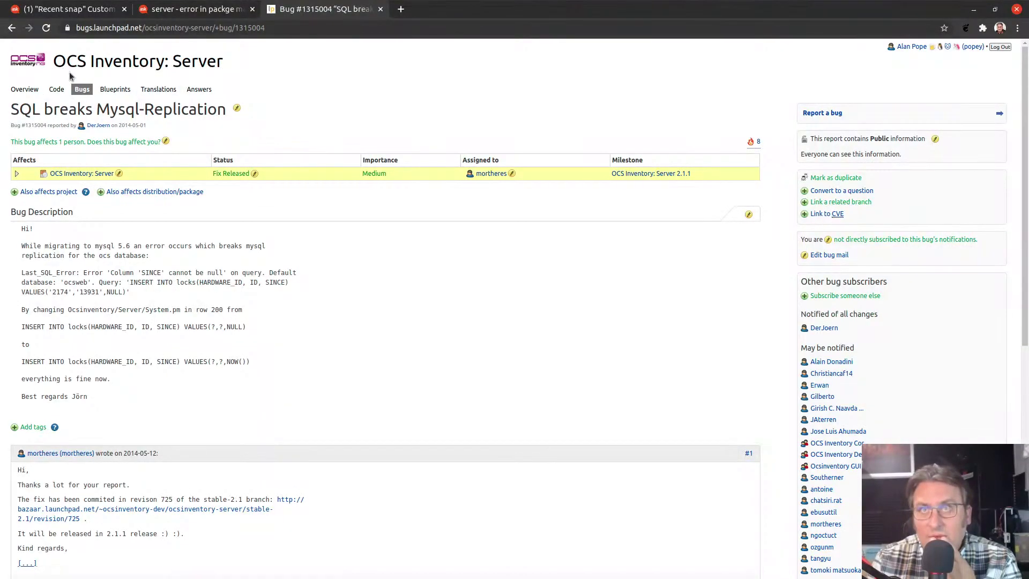
left_click(13, 28)
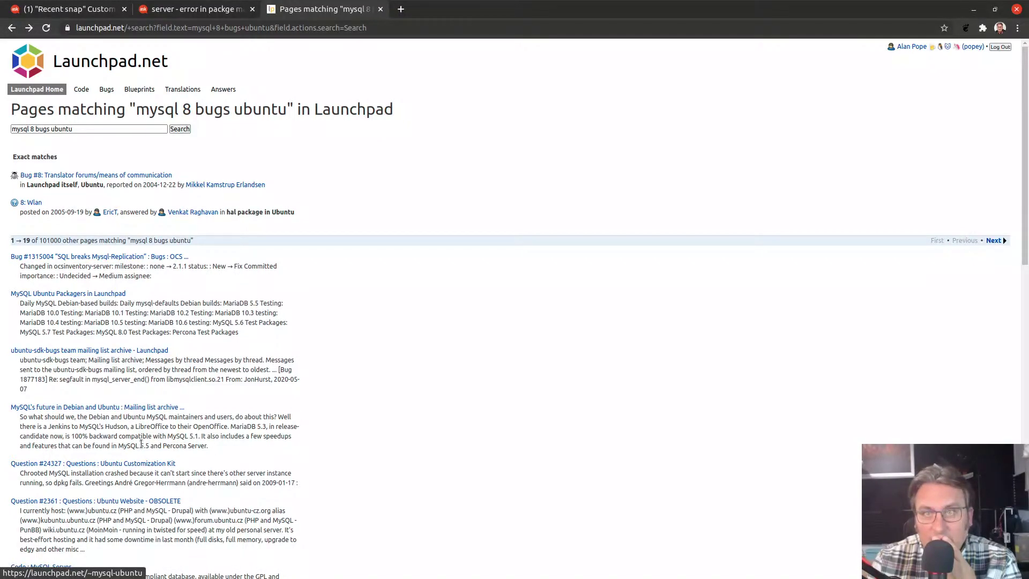
scroll(103, 430, "down", 4)
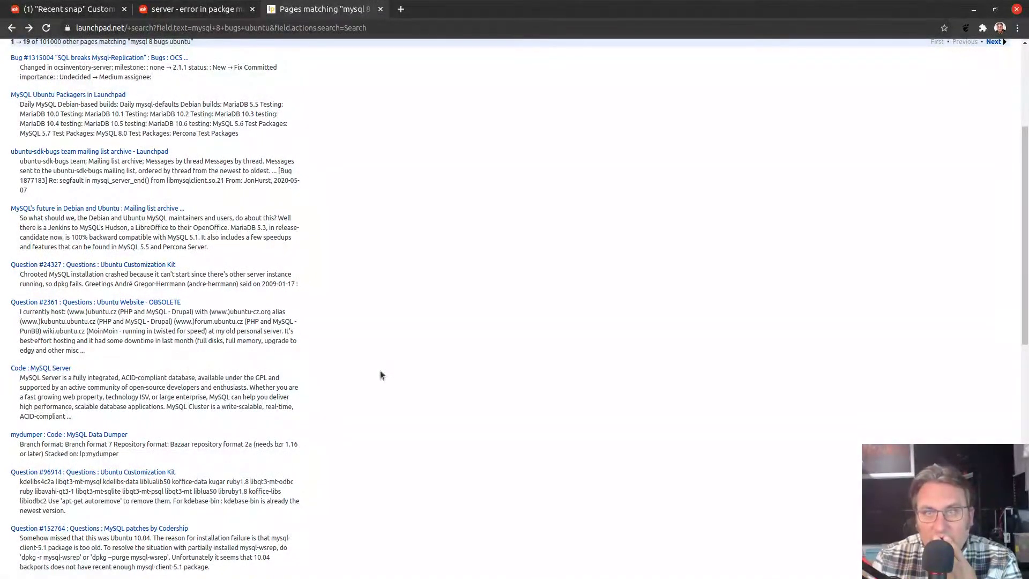
scroll(380, 371, "down", 3)
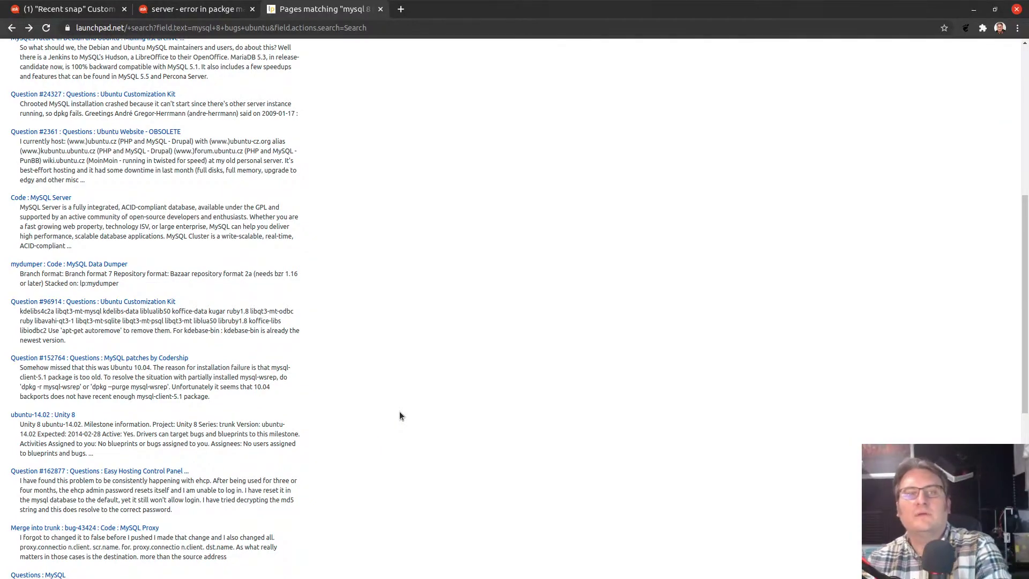
key("ctrl+w")
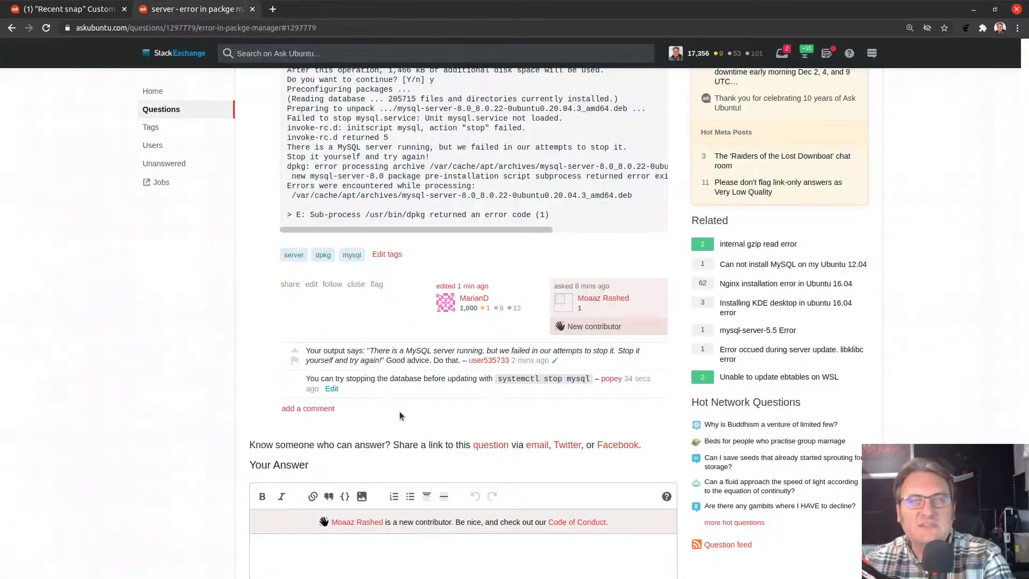
- Switch to the terminal and try to list the MySQL units with systemctl --list-units | grep mysql
key("alt+Tab")
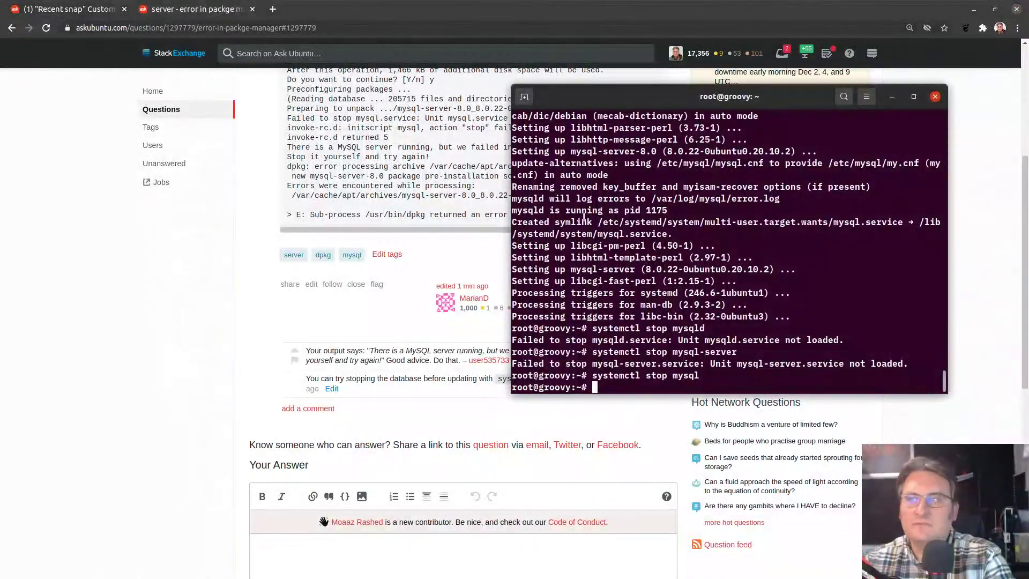
type("syste")
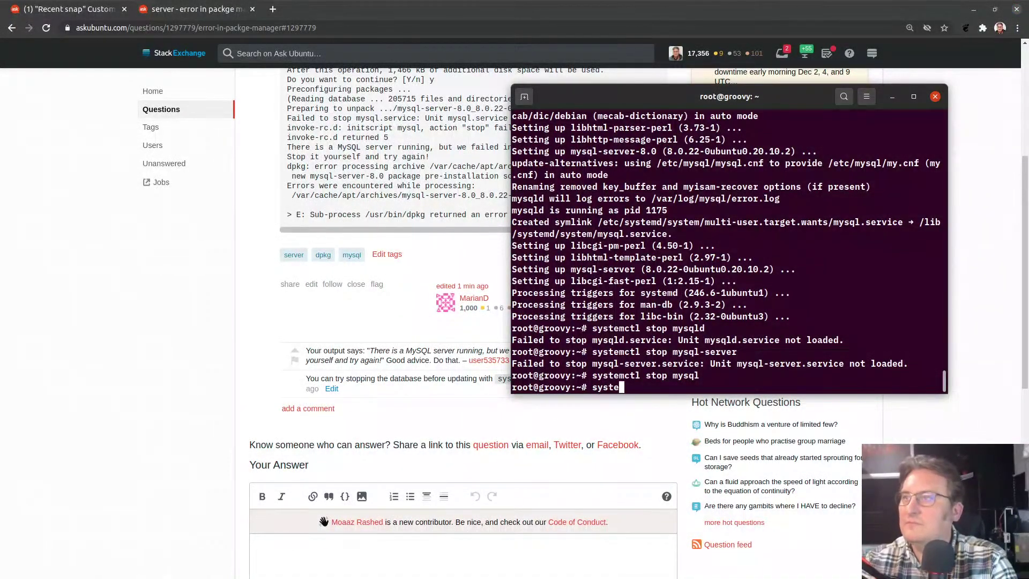
type("mctl list-")
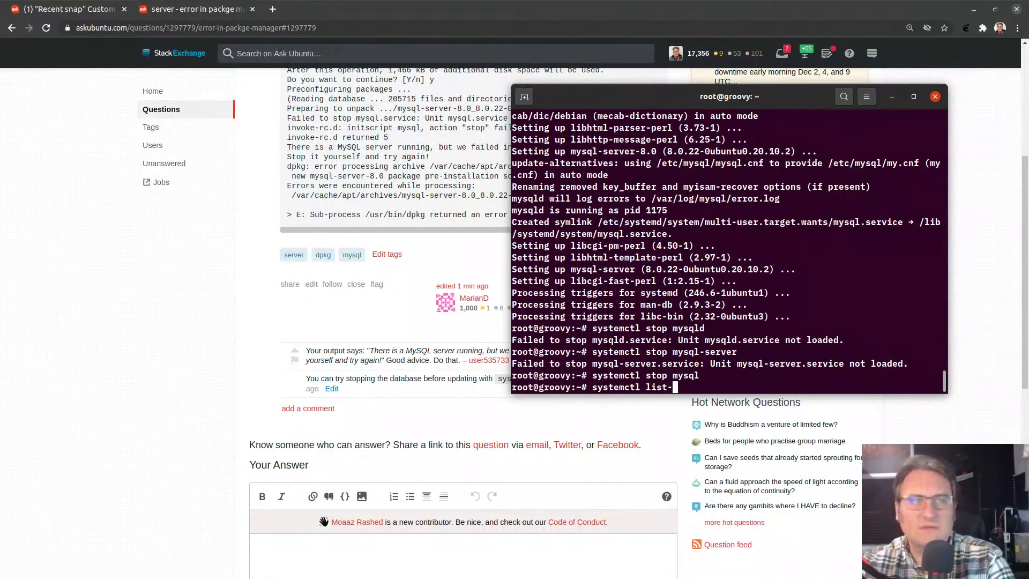
key("BackSpace")
key("BackSpace")
key("BackSpace")
key("BackSpace")
key("BackSpace")
type("--")
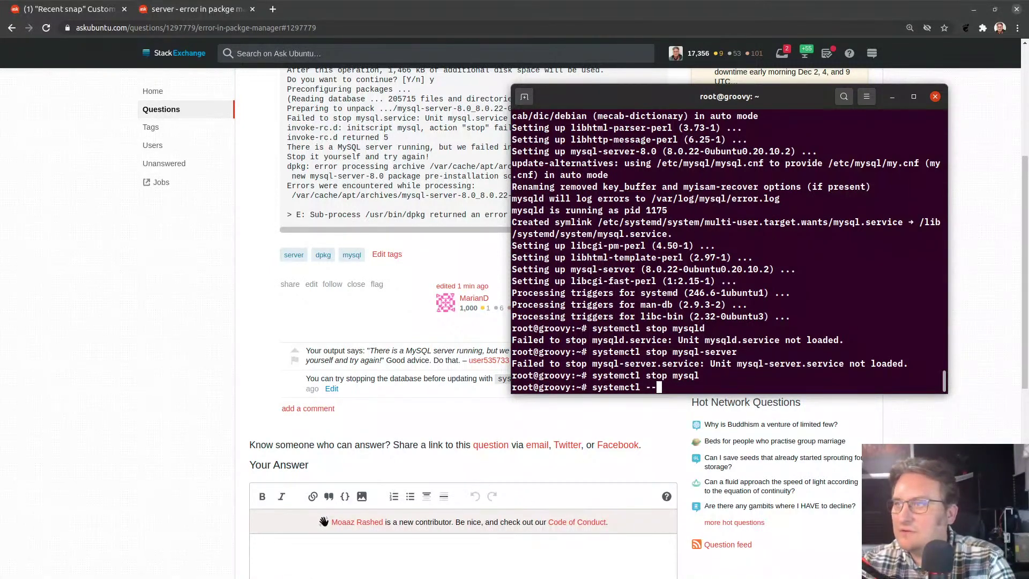
type("list-units ")
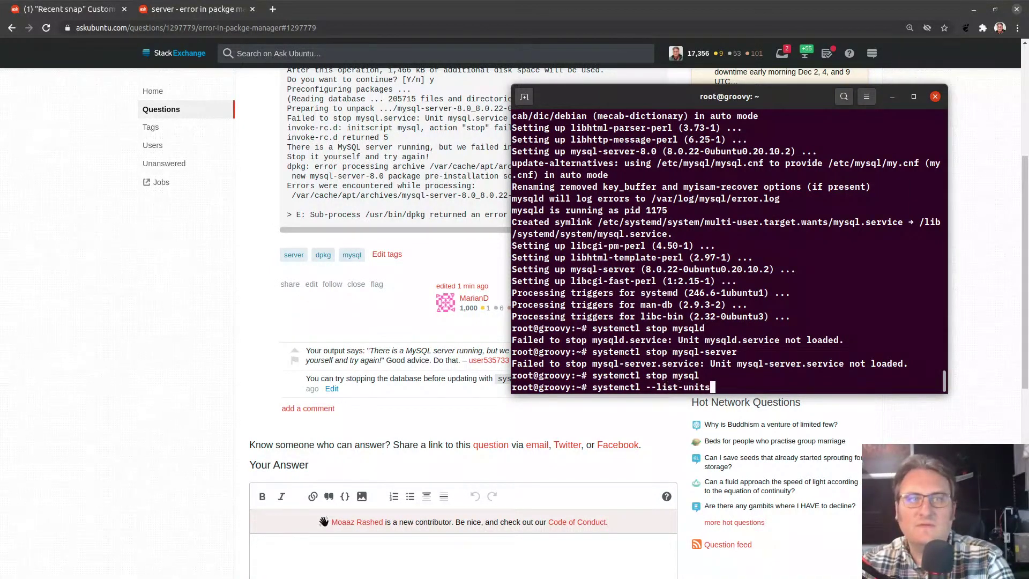
type("| grep mysql")
key("Return")
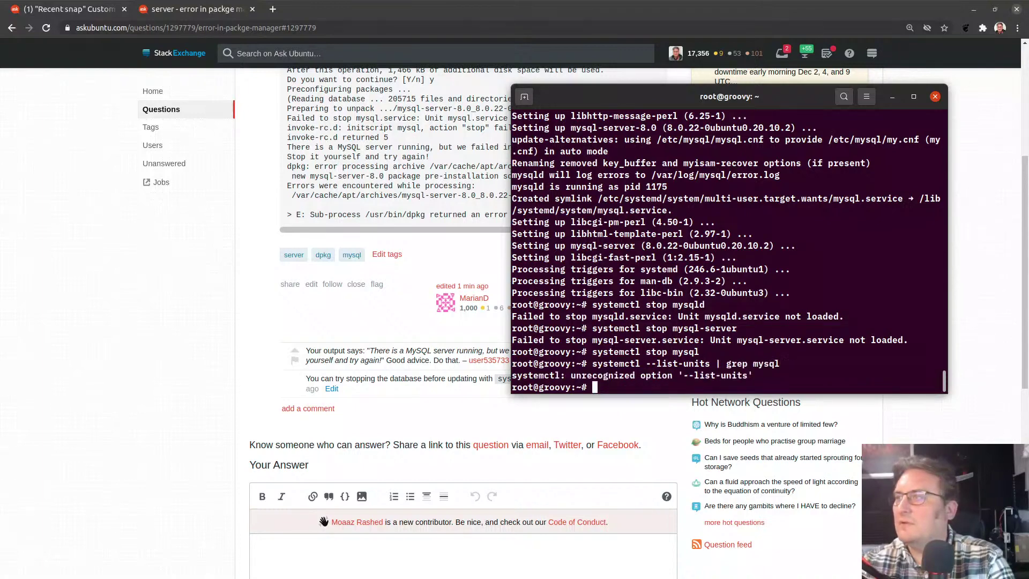
- Run the corrected command systemctl list-units | grep mysql to look for MySQL units
key("Up")
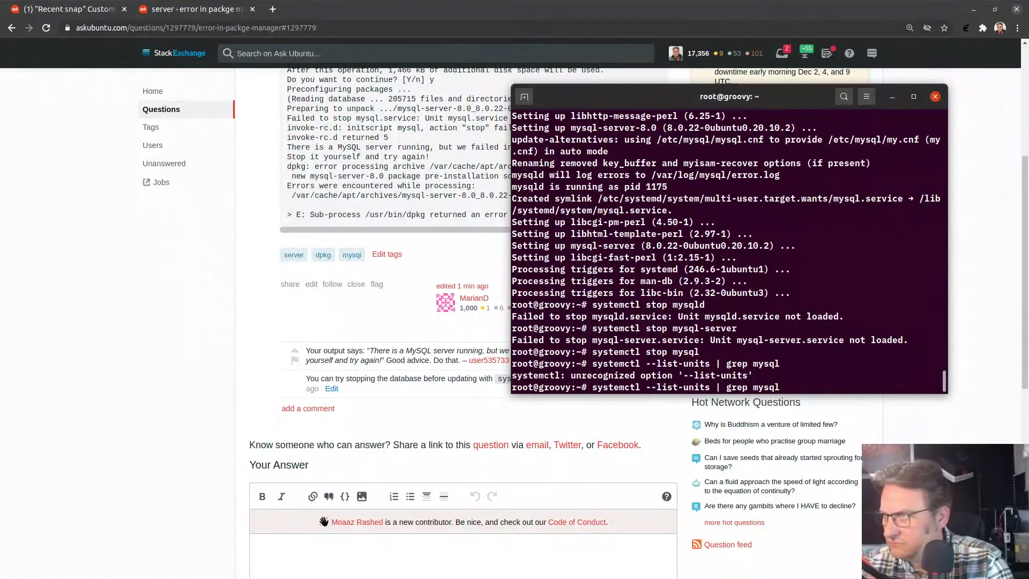
key("BackSpace")
key("BackSpace")
key("BackSpace")
key("BackSpace")
key("BackSpace")
key("BackSpace")
key("BackSpace")
key("BackSpace")
key("BackSpace")
key("BackSpace")
key("BackSpace")
key("BackSpace")
key("BackSpace")
key("BackSpace")
key("BackSpace")
key("BackSpace")
key("BackSpace")
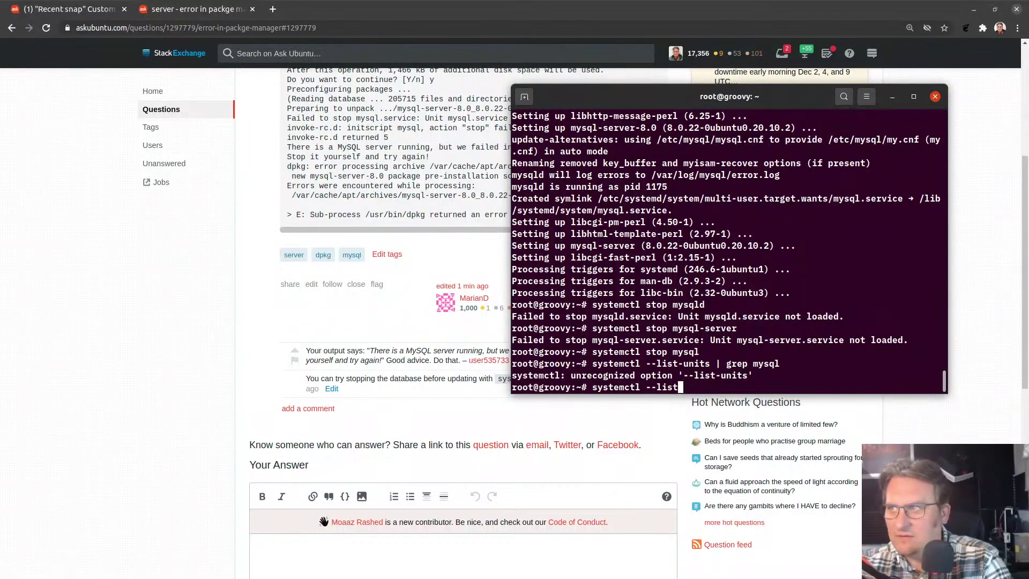
key("BackSpace")
key("BackSpace")
key("BackSpace")
key("BackSpace")
key("BackSpace")
key("BackSpace")
key("BackSpace")
key("BackSpace")
type("li")
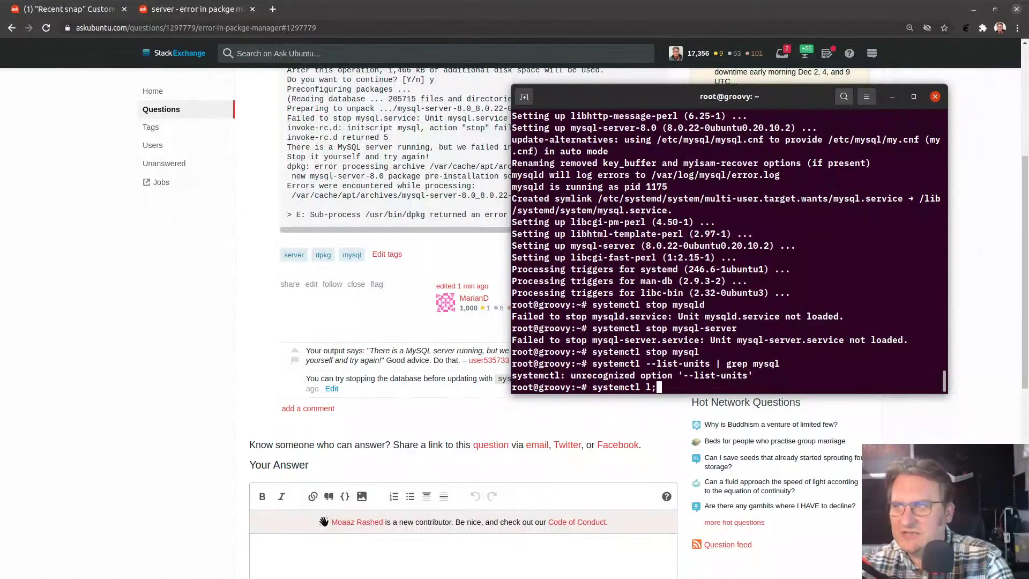
type("st-")
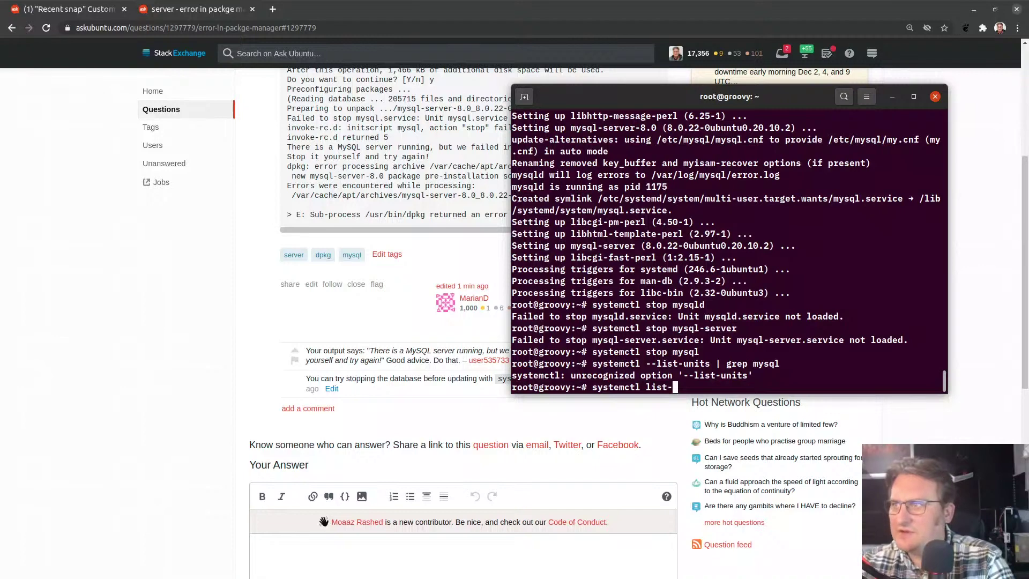
type("units ")
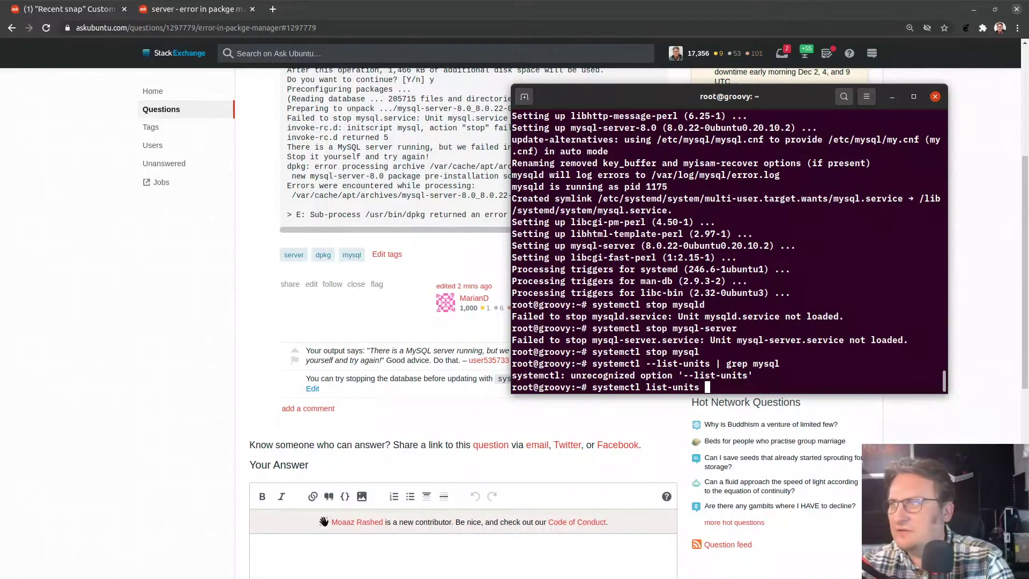
type("| grep mysql")
key("Return")
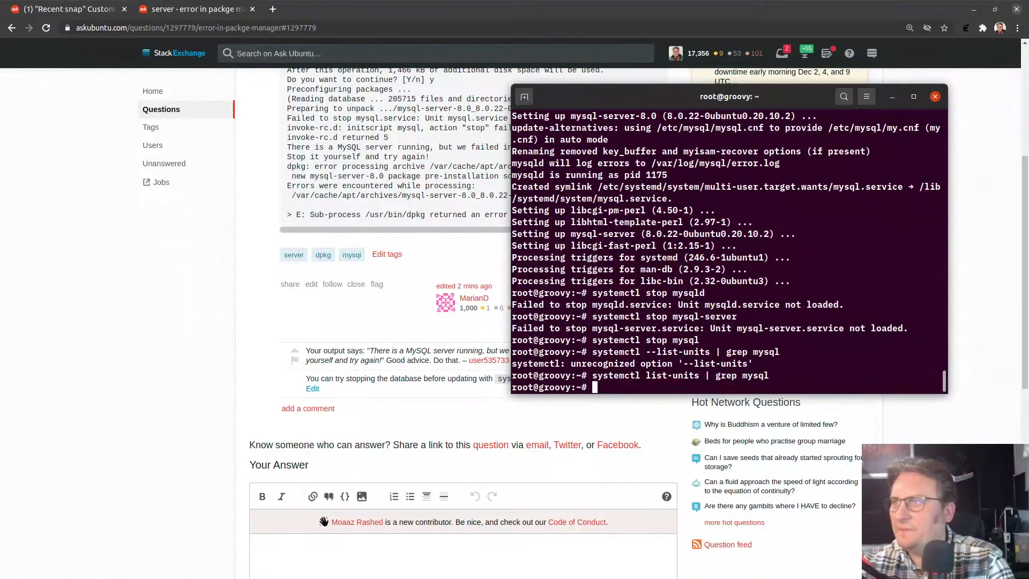
- Run systemctl list-units without the grep filter, page through the whole unit list, and quit the pager
key("Up")
key("BackSpace")
key("BackSpace")
key("BackSpace")
key("BackSpace")
key("BackSpace")
key("BackSpace")
key("BackSpace")
key("BackSpace")
key("BackSpace")
key("BackSpace")
key("BackSpace")
key("BackSpace")
key("BackSpace")
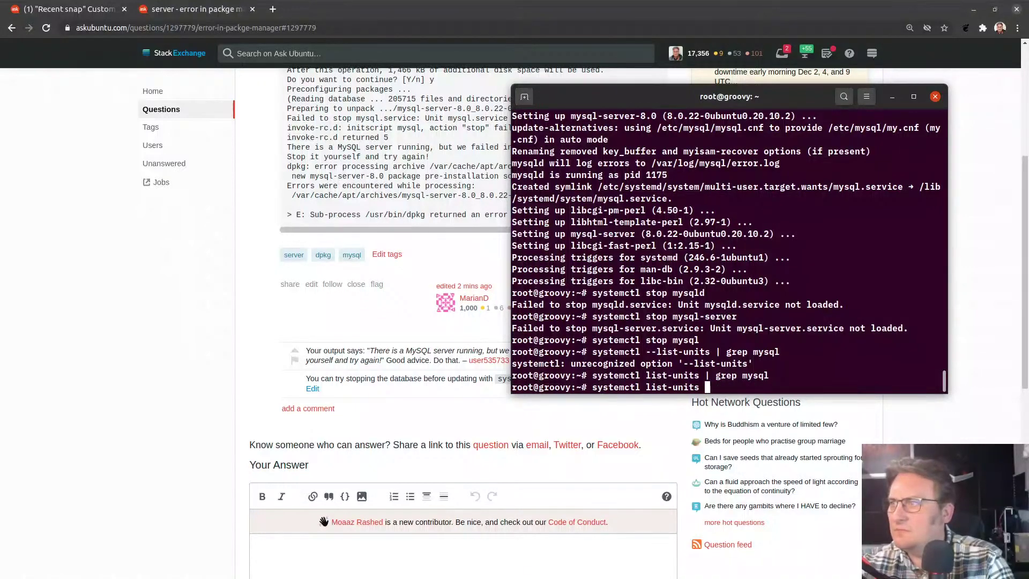
key("Return")
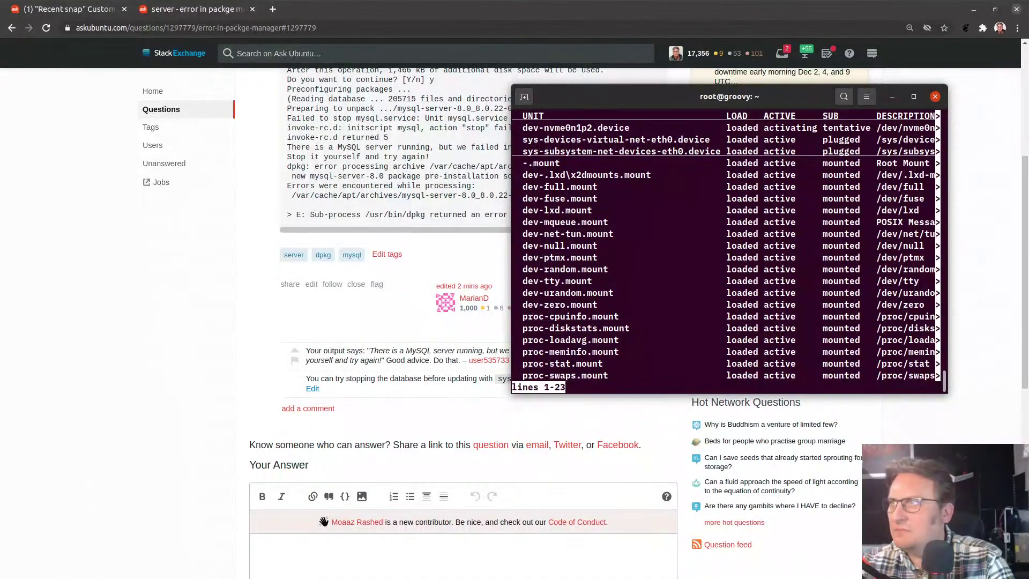
key("space")
key("space")
key("space")
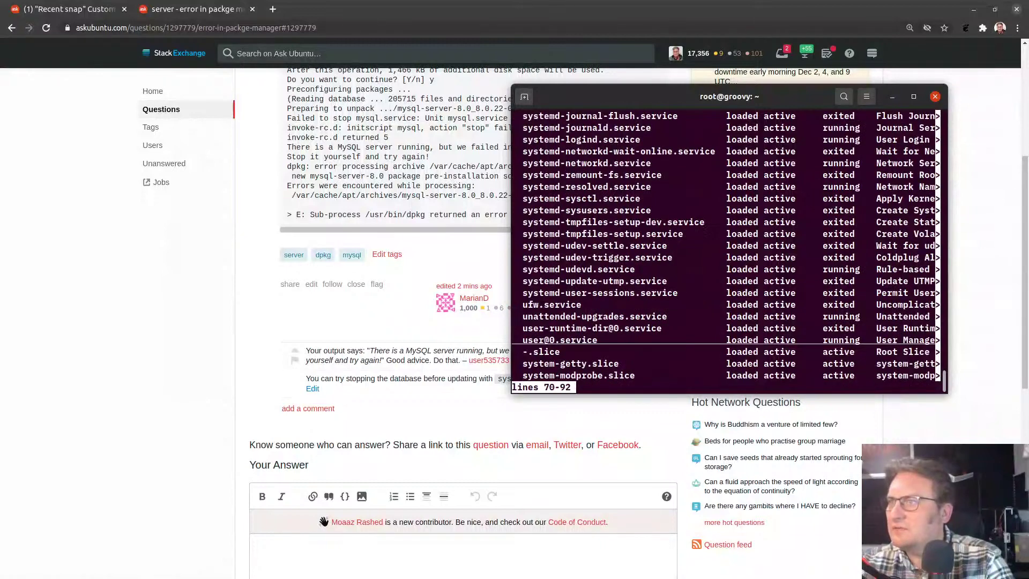
key("space")
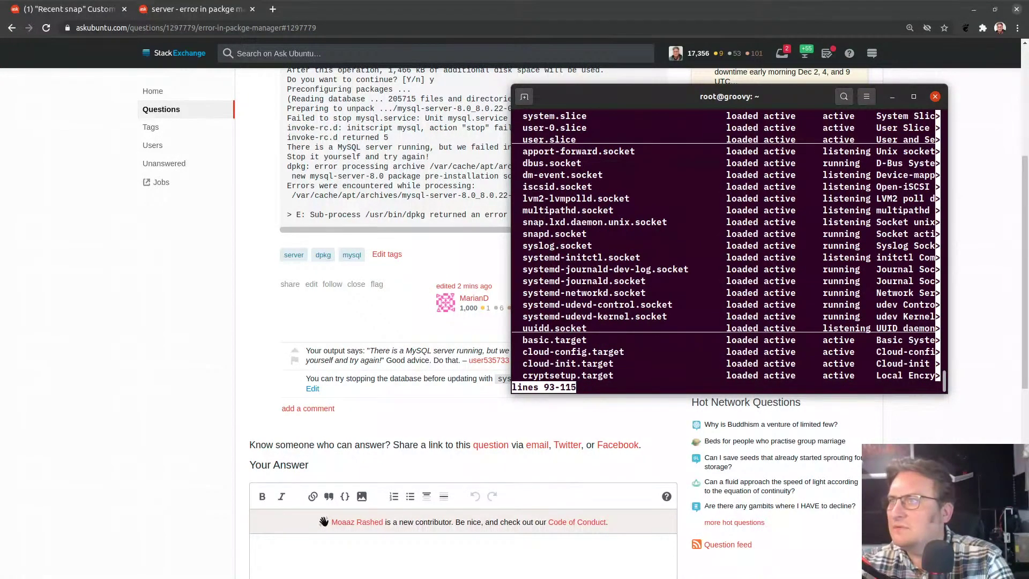
key("space")
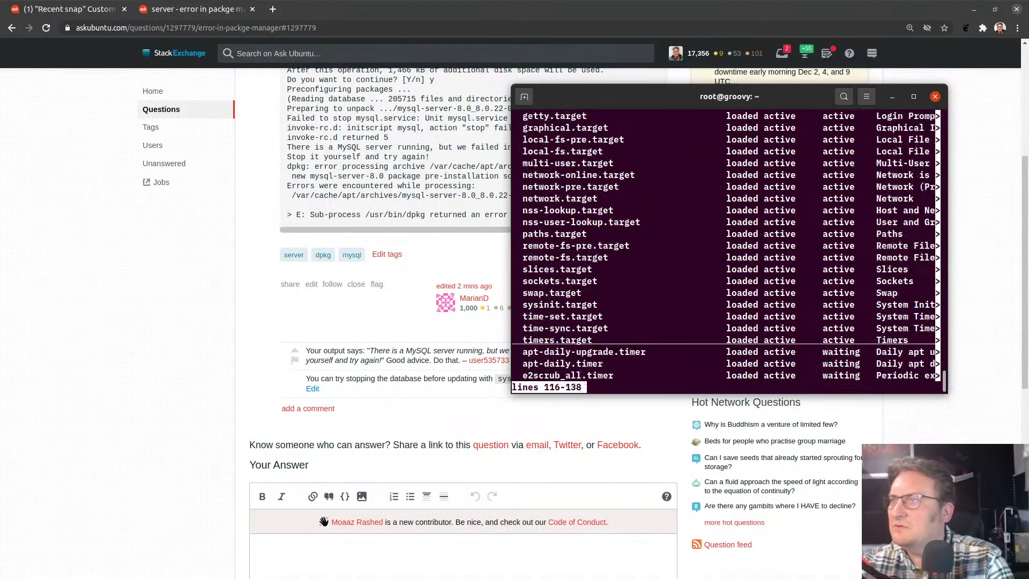
key("space")
key("Up")
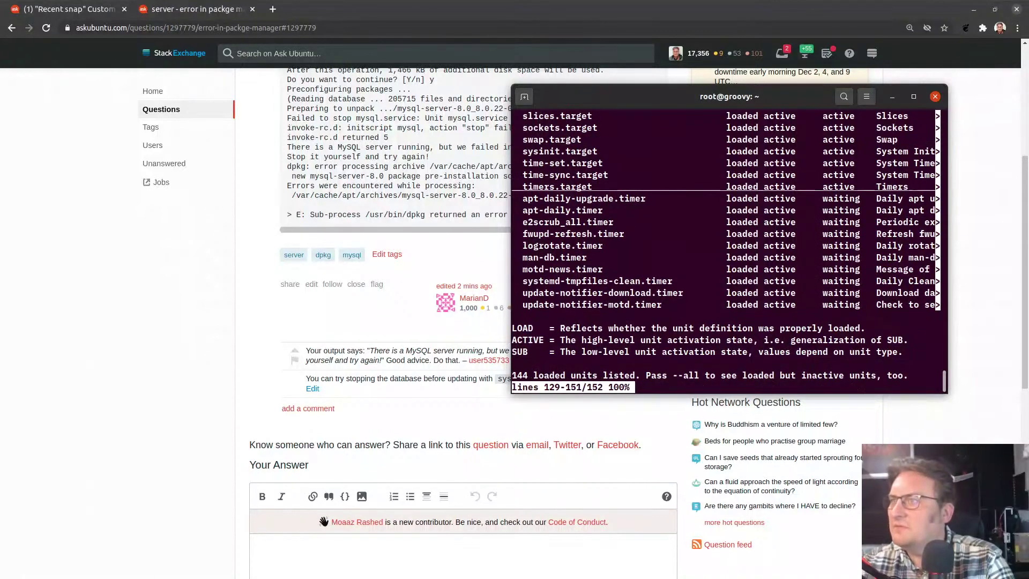
key("q")
key("Up")
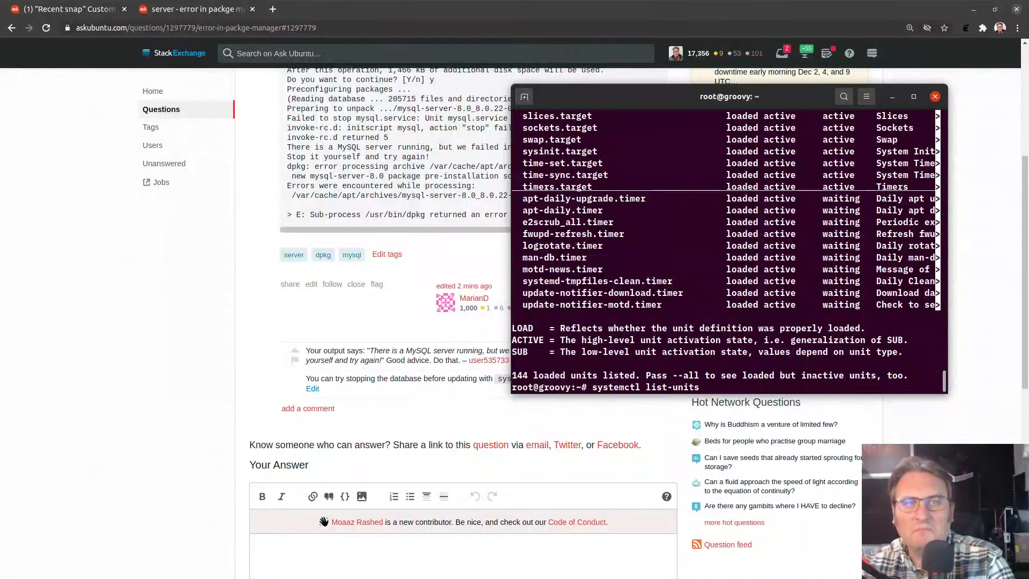
key("BackSpace")
key("BackSpace")
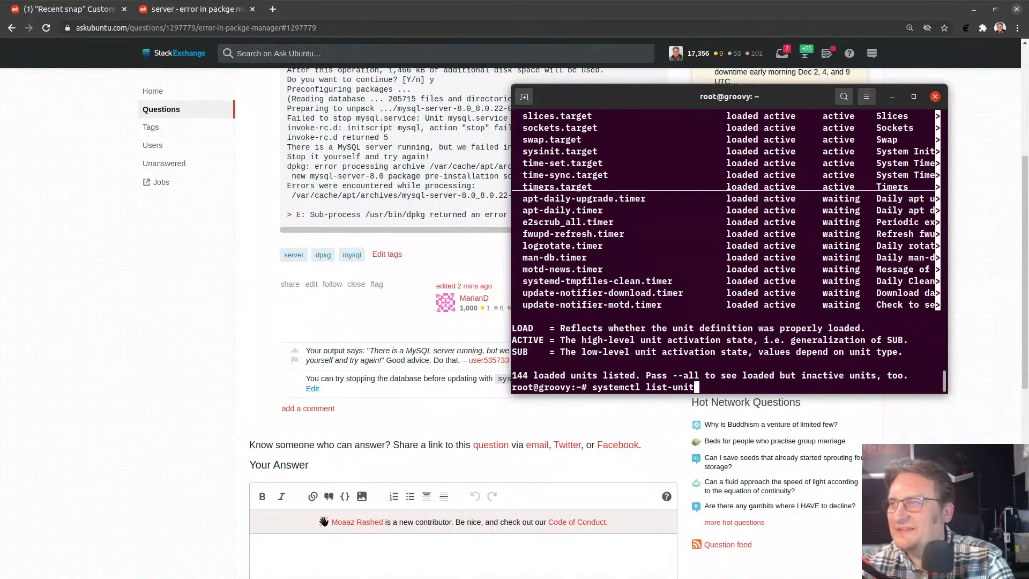
key("ctrl+c")
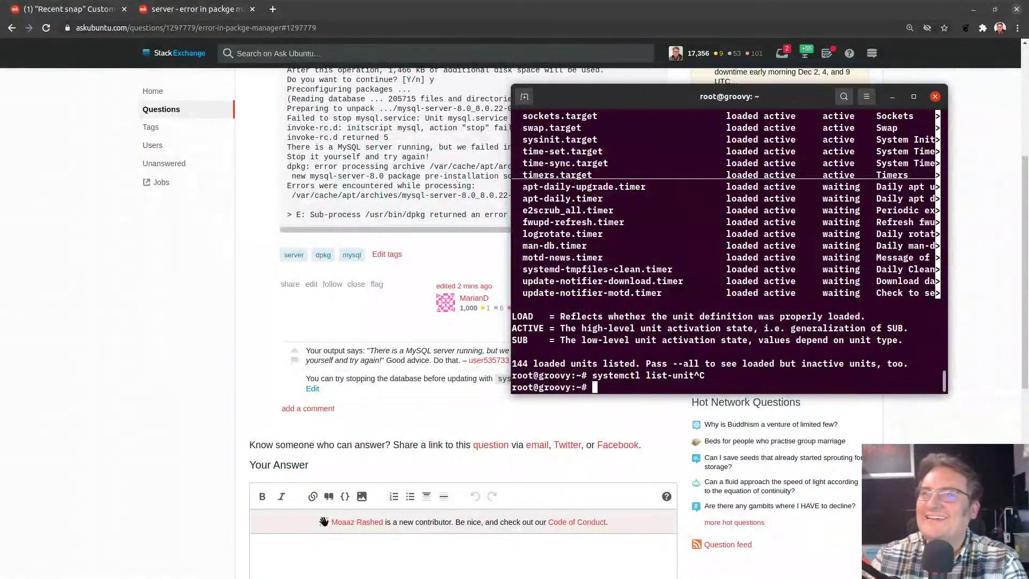
- Switch back to the browser, open the Ask Ubuntu home page, and skim the active top questions
left_click(150, 298)
scroll(151, 298, "up", 5)
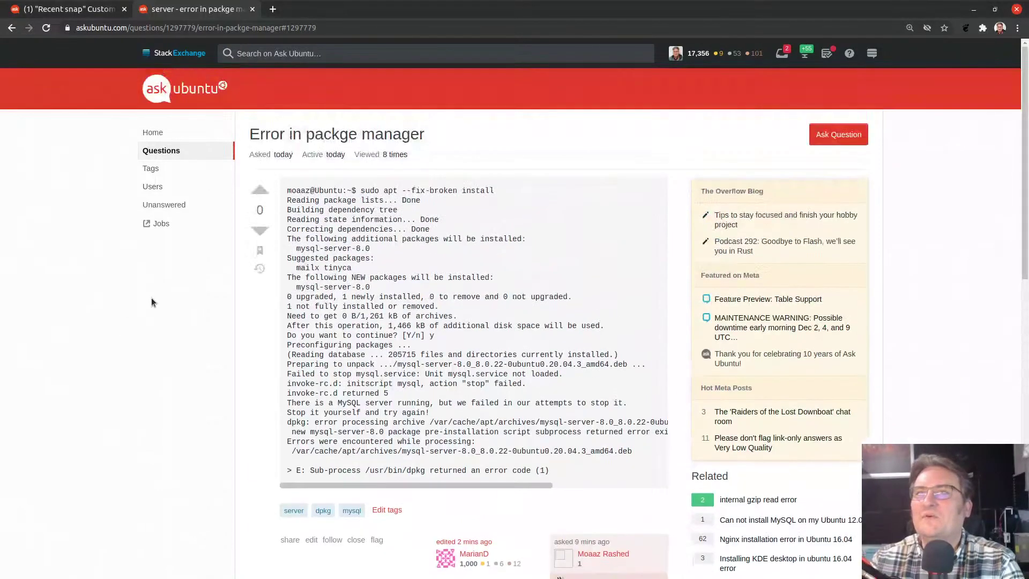
left_click(192, 88)
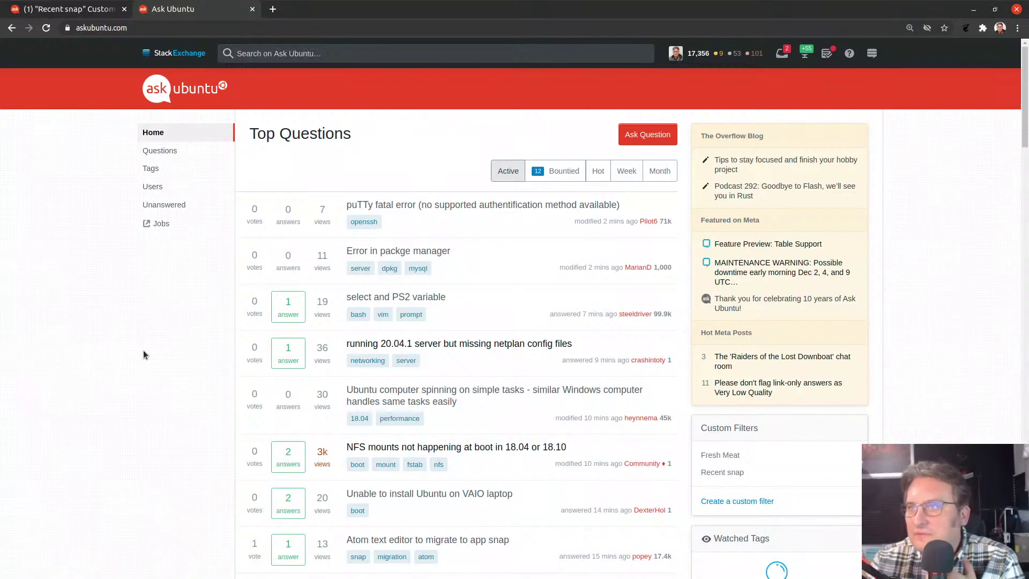
scroll(144, 352, "down", 3)
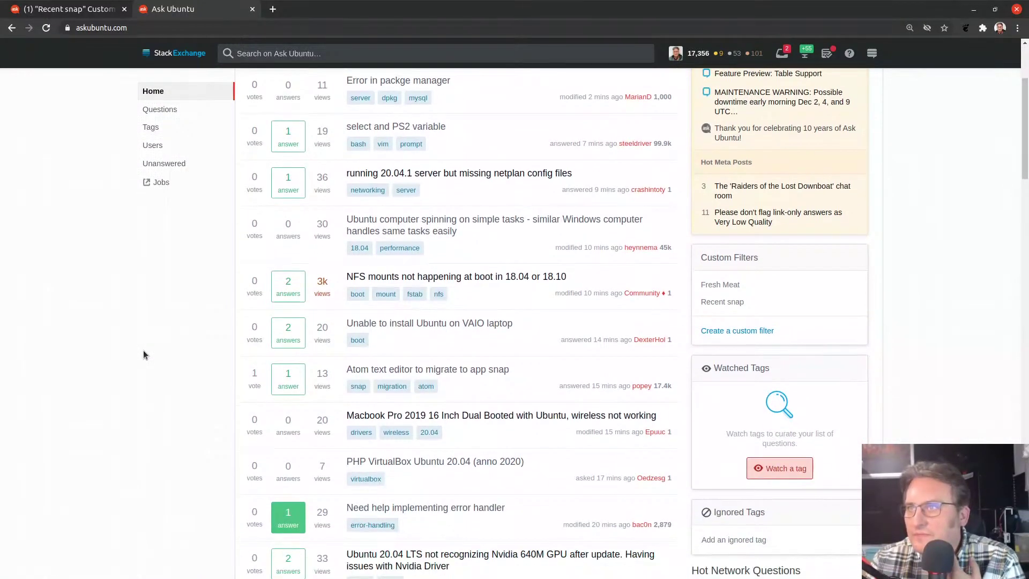
scroll(143, 354, "down", 2)
scroll(143, 363, "down", 5)
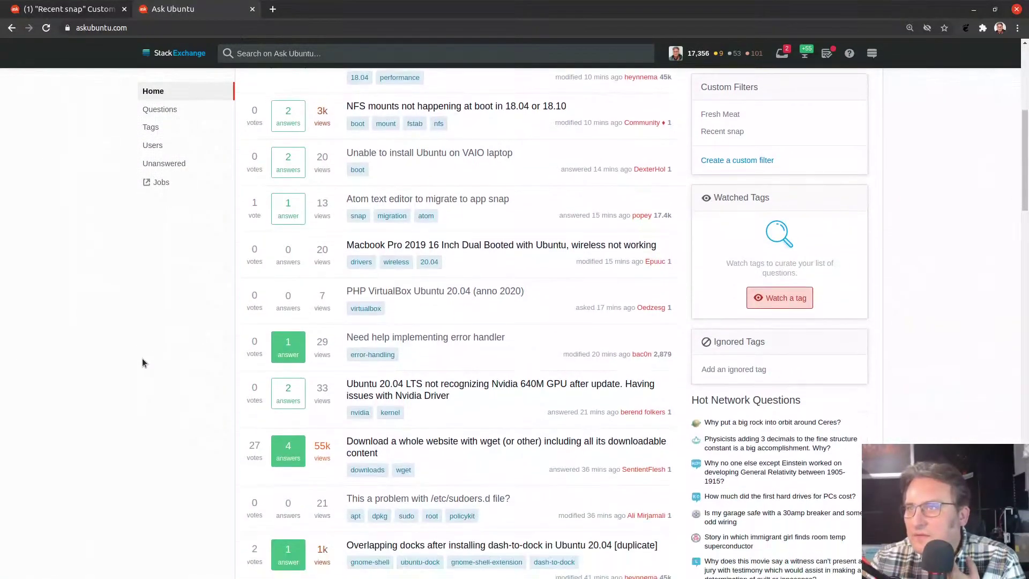
scroll(142, 363, "up", 10)
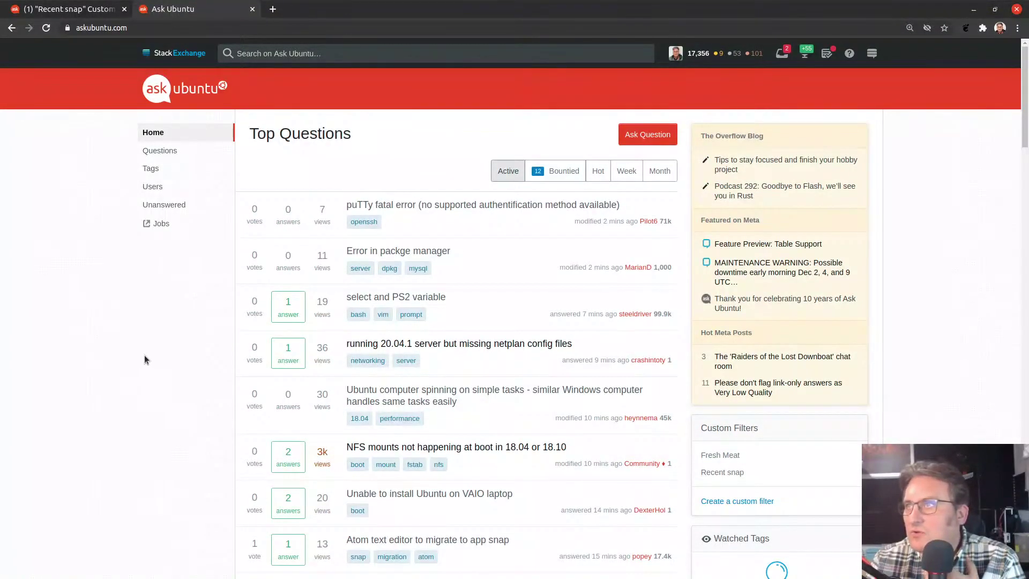
- Filter the top questions by Hot and by Month, and open "Unable to upgrade from 18.04: Sorry, no more upgrades for this system"
left_click(598, 171)
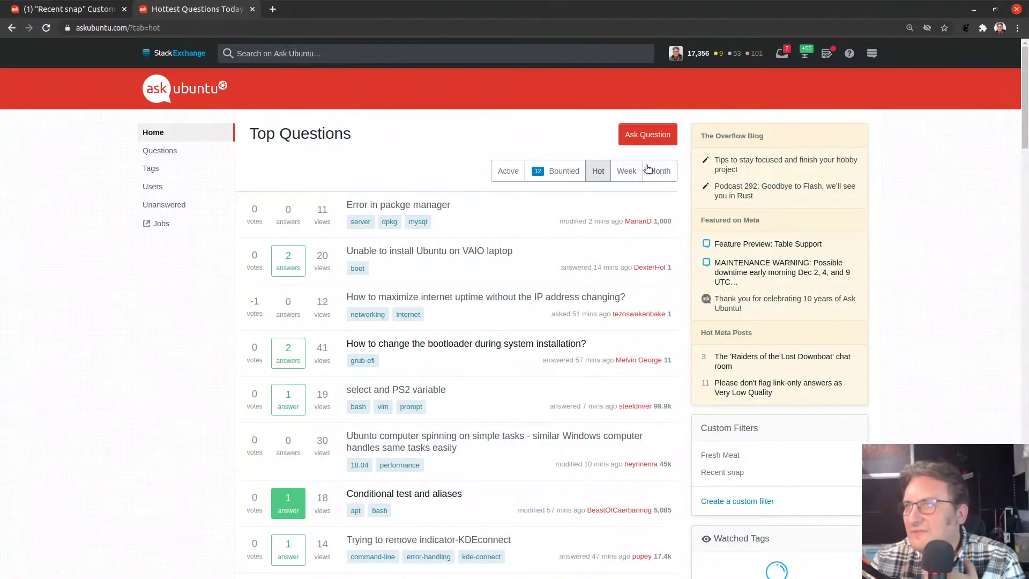
left_click(652, 171)
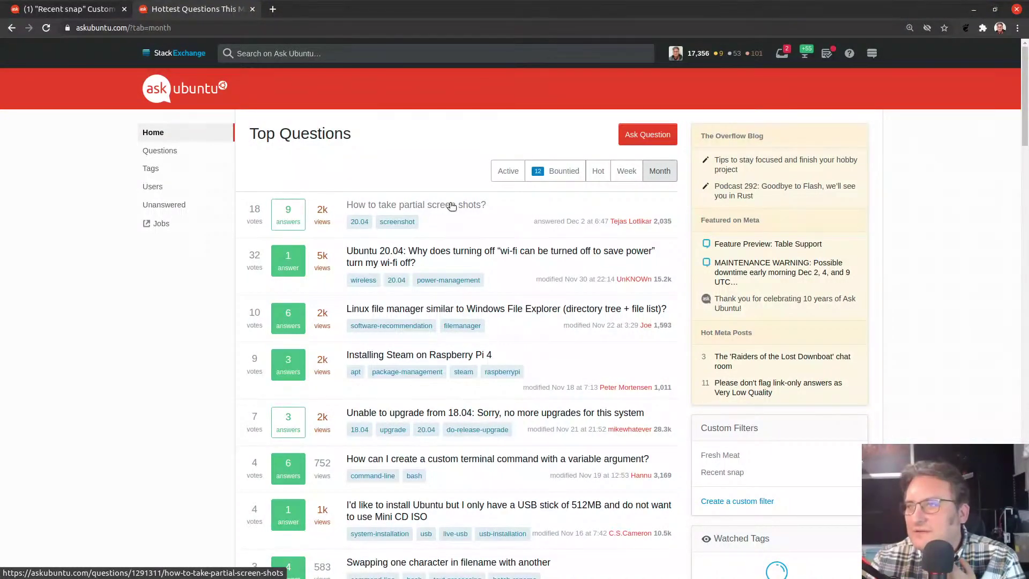
left_click(456, 413)
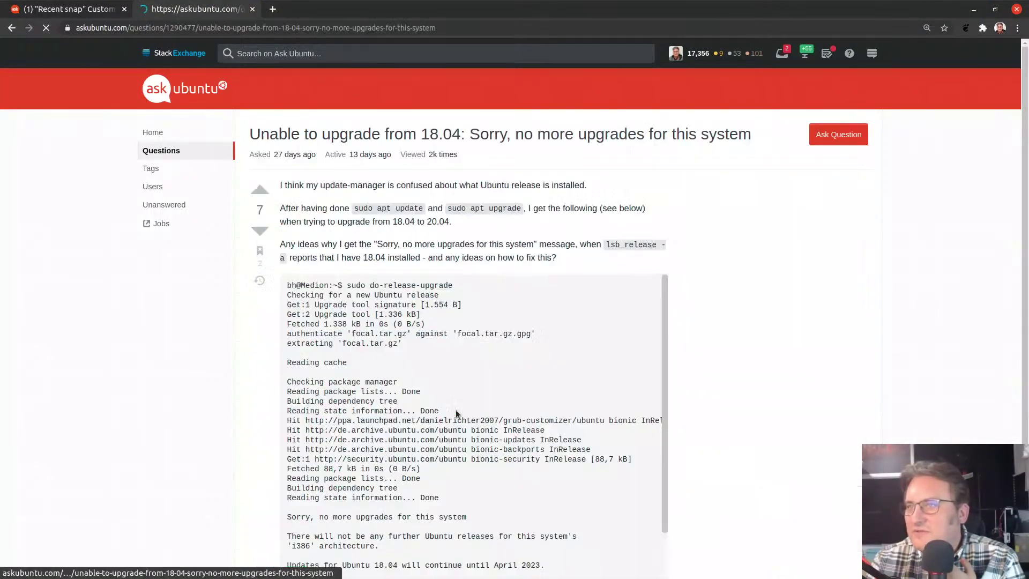
- Examine the 18.04 upgrade question's terminal output, its answers about 32-bit Ubuntu, and their comments
scroll(132, 314, "down", 5)
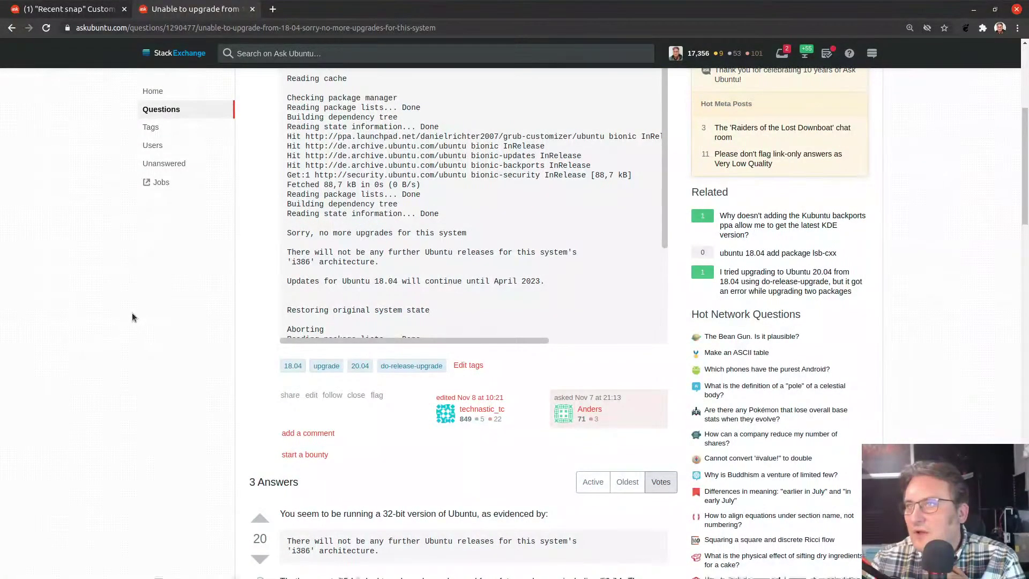
scroll(132, 313, "up", 4)
scroll(135, 315, "down", 4)
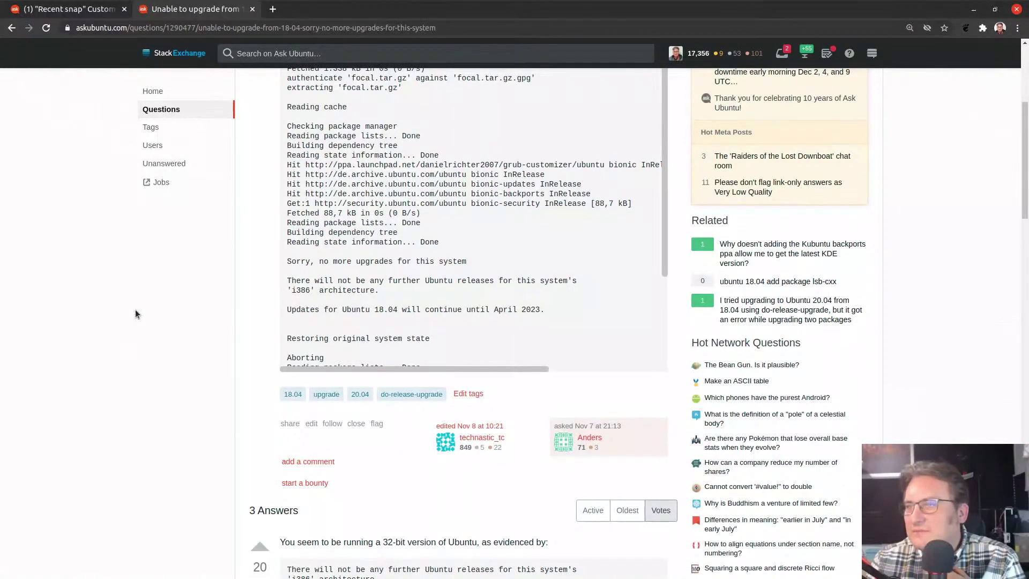
scroll(136, 314, "down", 2)
scroll(138, 311, "down", 5)
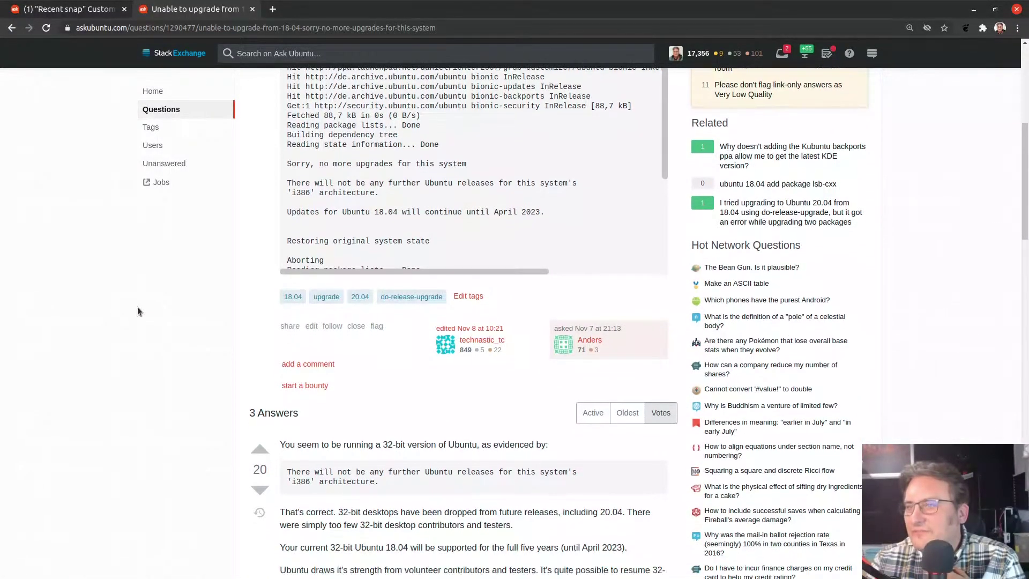
scroll(137, 311, "down", 5)
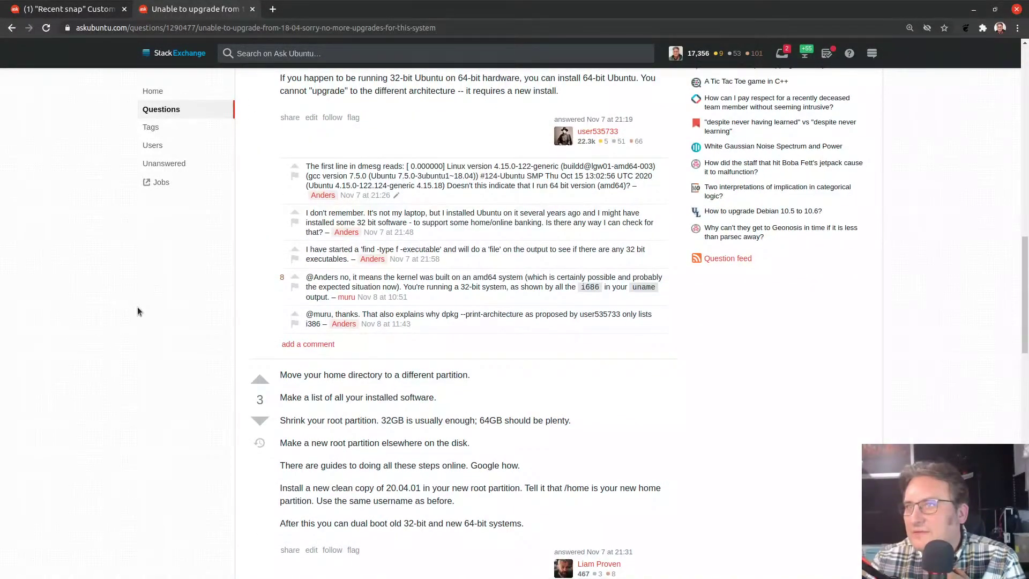
scroll(137, 307, "down", 5)
scroll(137, 305, "up", 8)
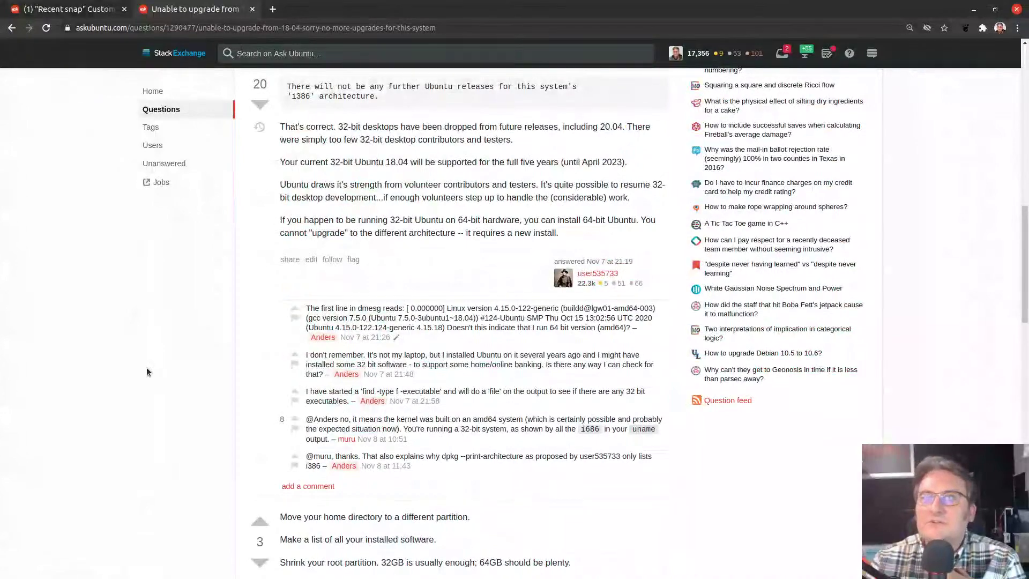
scroll(148, 371, "down", 8)
scroll(594, 233, "up", 12)
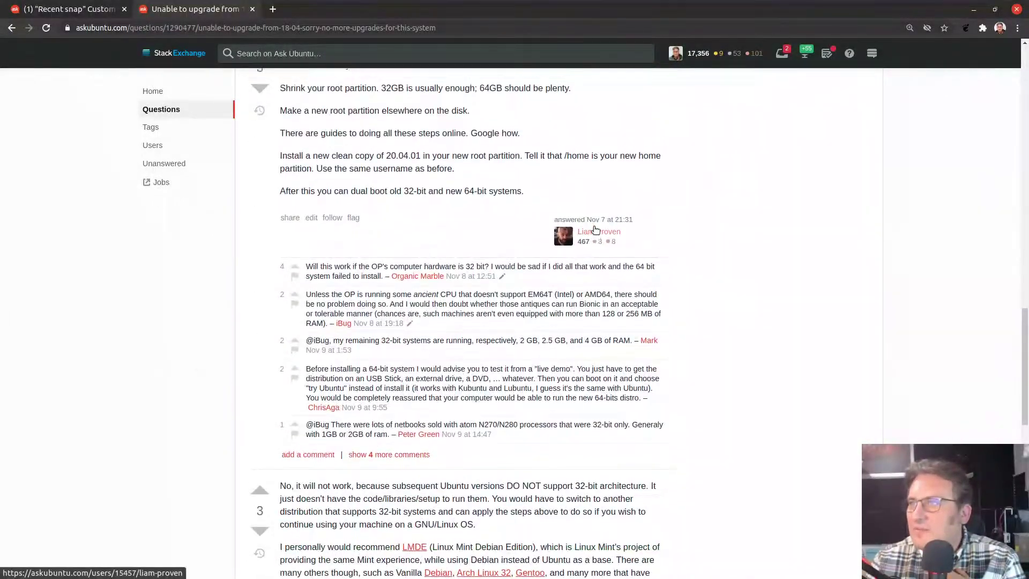
- Return to the month's top questions and skim the list
left_click(11, 28)
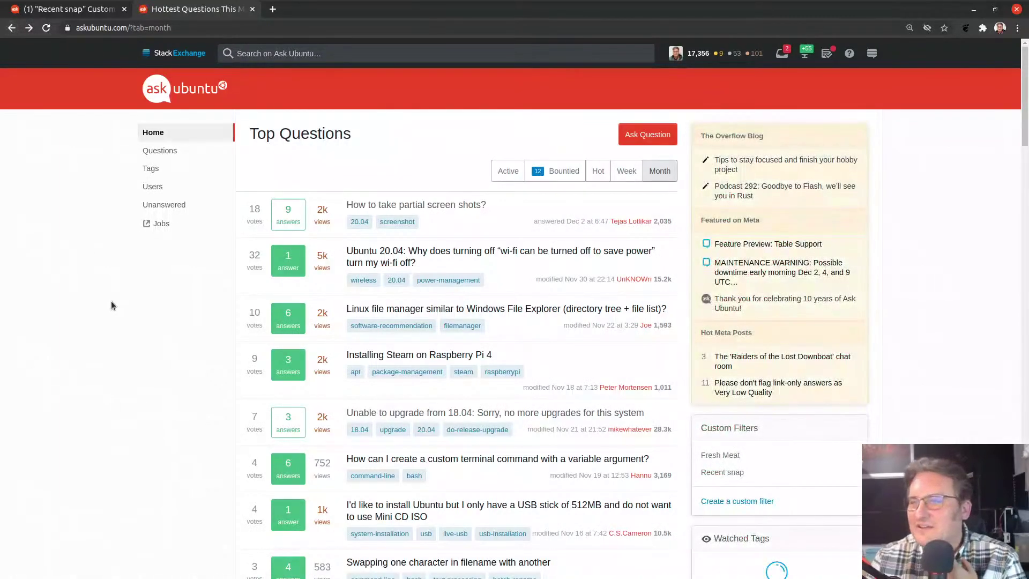
scroll(109, 304, "down", 4)
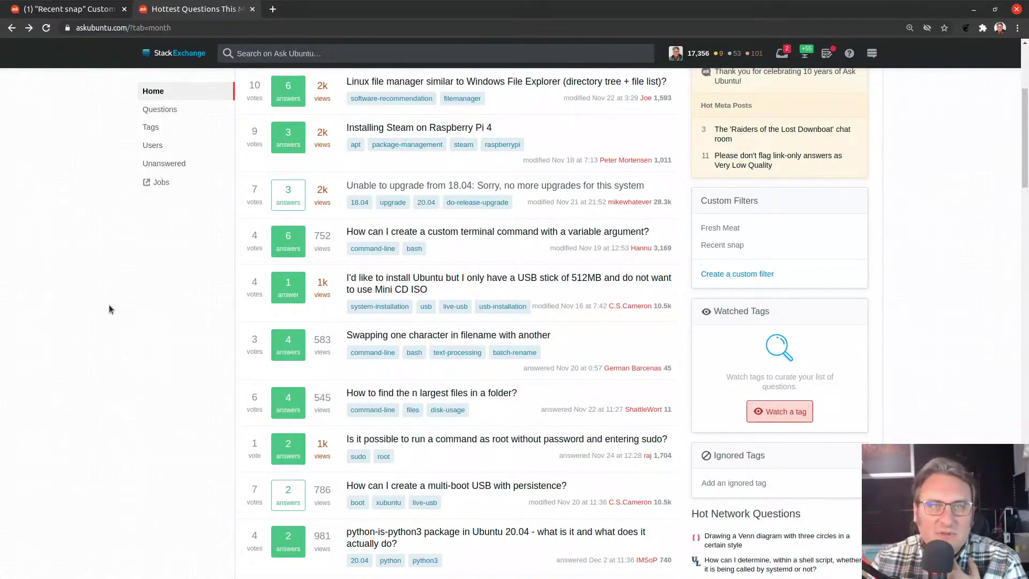
scroll(109, 309, "down", 1)
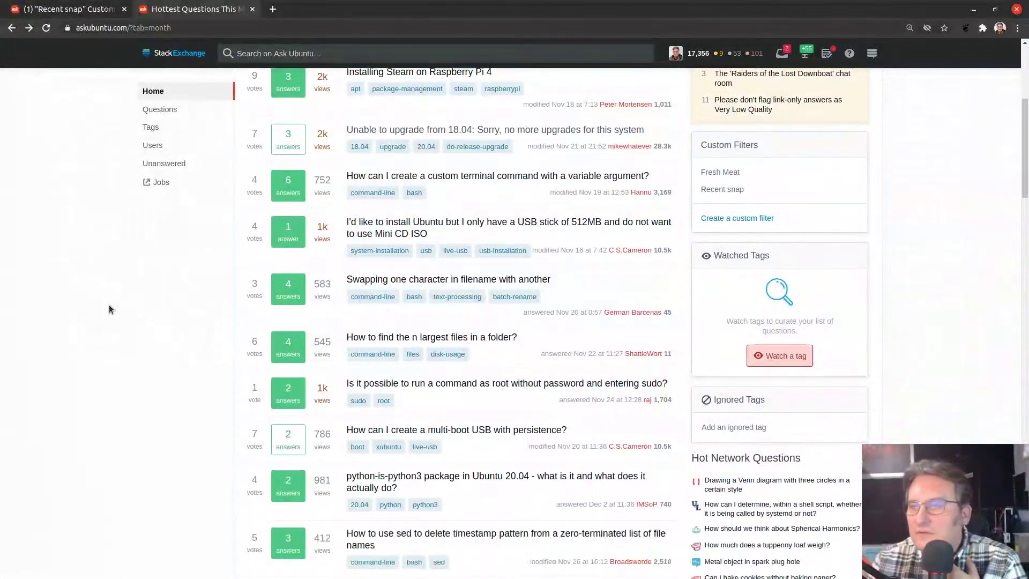
scroll(109, 309, "down", 2)
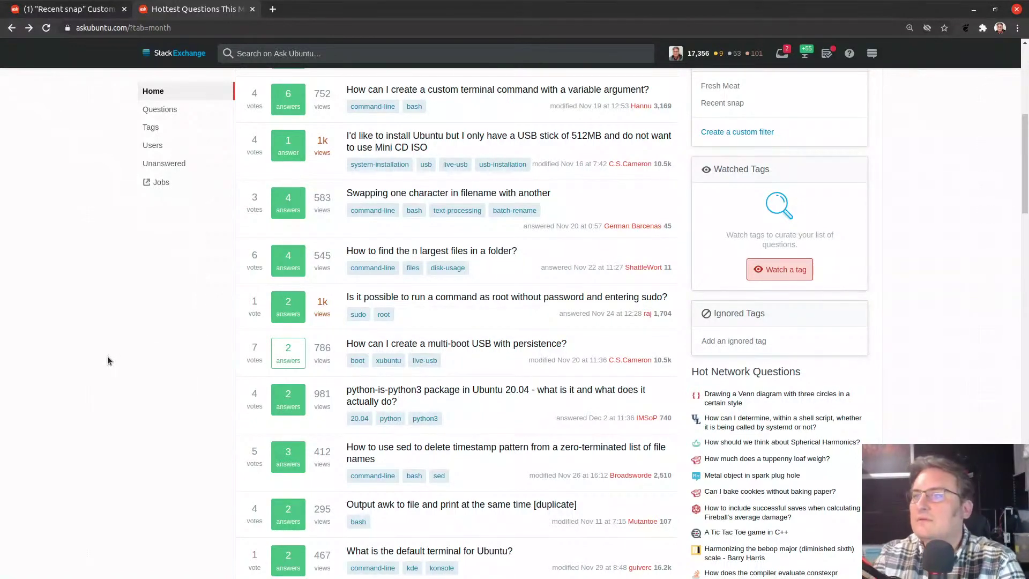
scroll(102, 357, "up", 7)
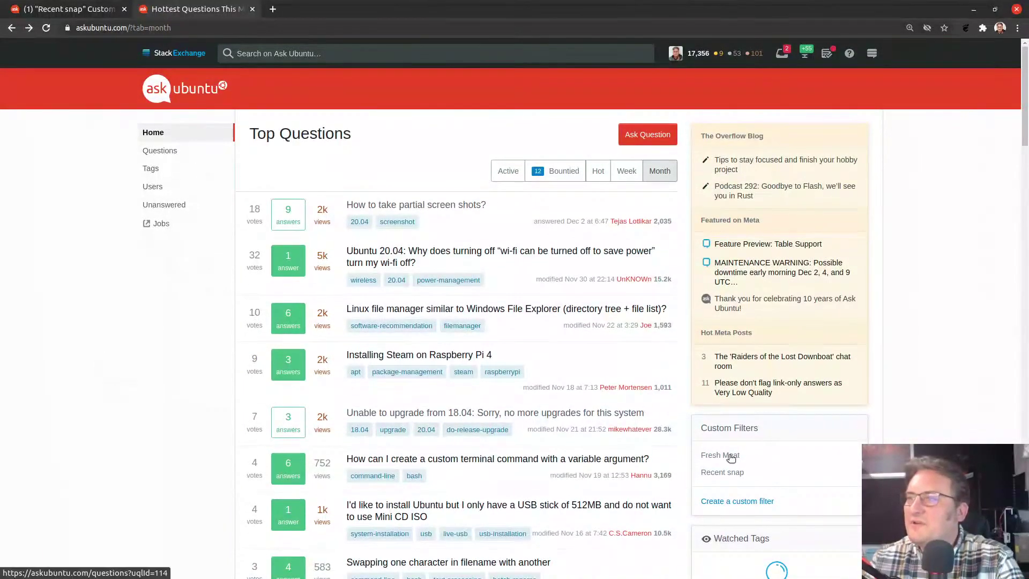
- Look through the questions under the Fresh Meat custom filter, and under the Newest and Unanswered views
left_click(730, 456)
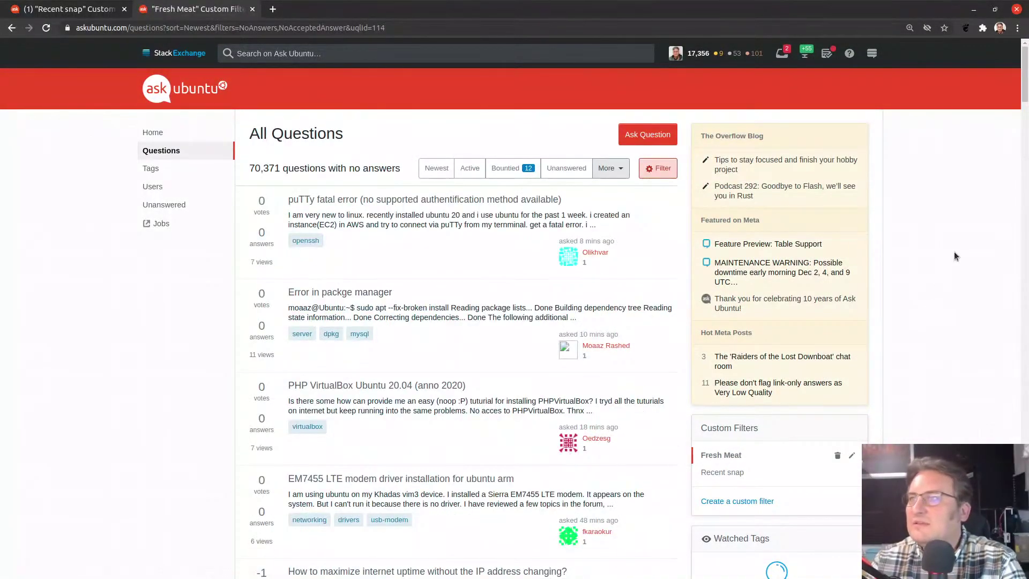
left_click(449, 172)
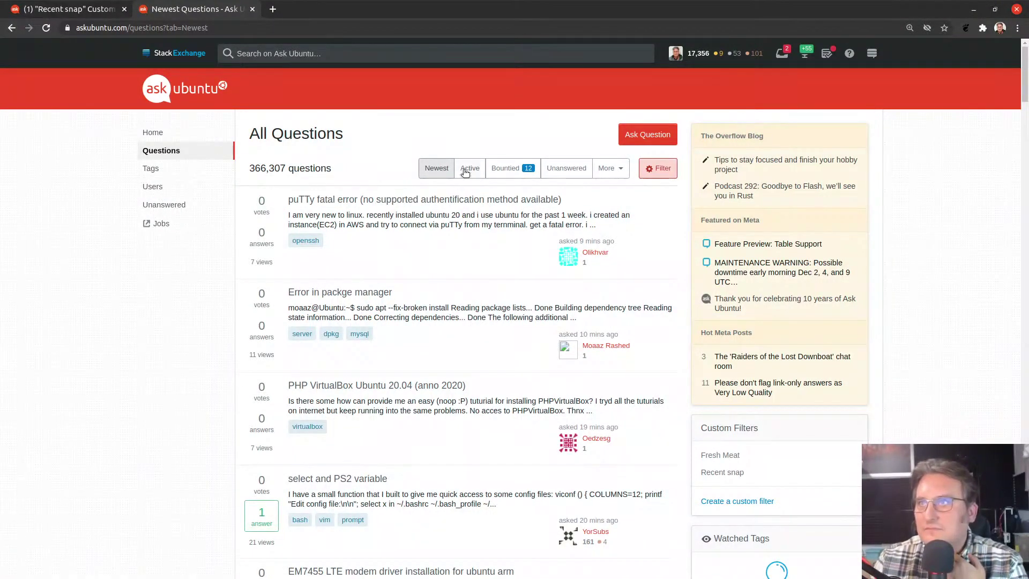
left_click(565, 168)
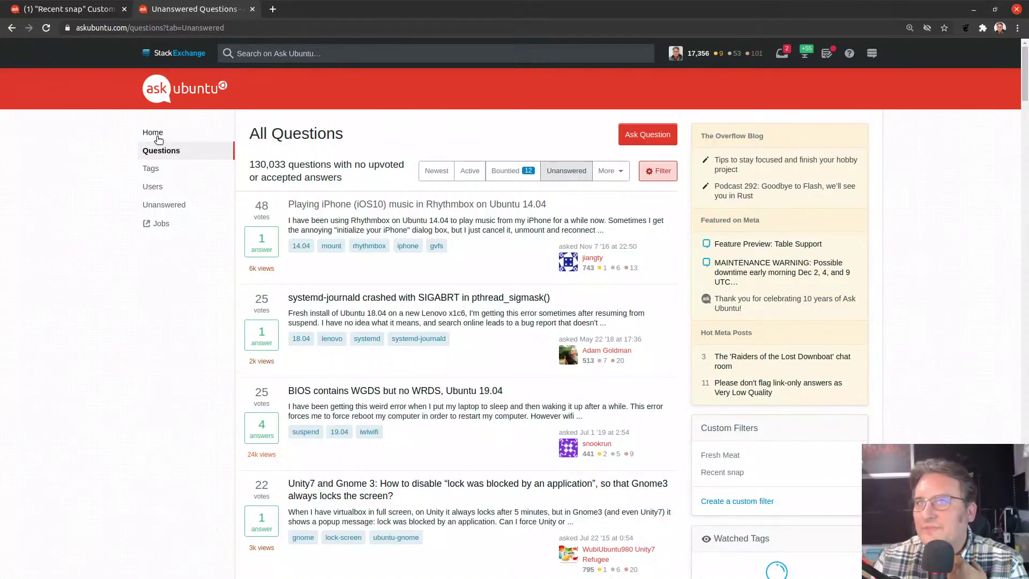
- Apply the Recent snap custom filter and open "Dock's badge count doesn't work properly for chromium" in a new tab
left_click(711, 478)
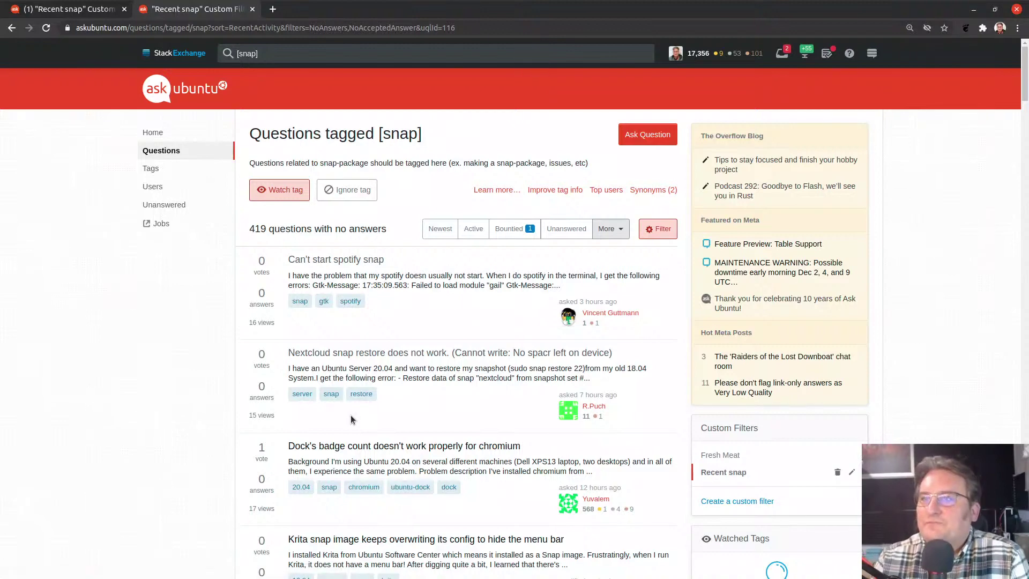
scroll(339, 469, "down", 3)
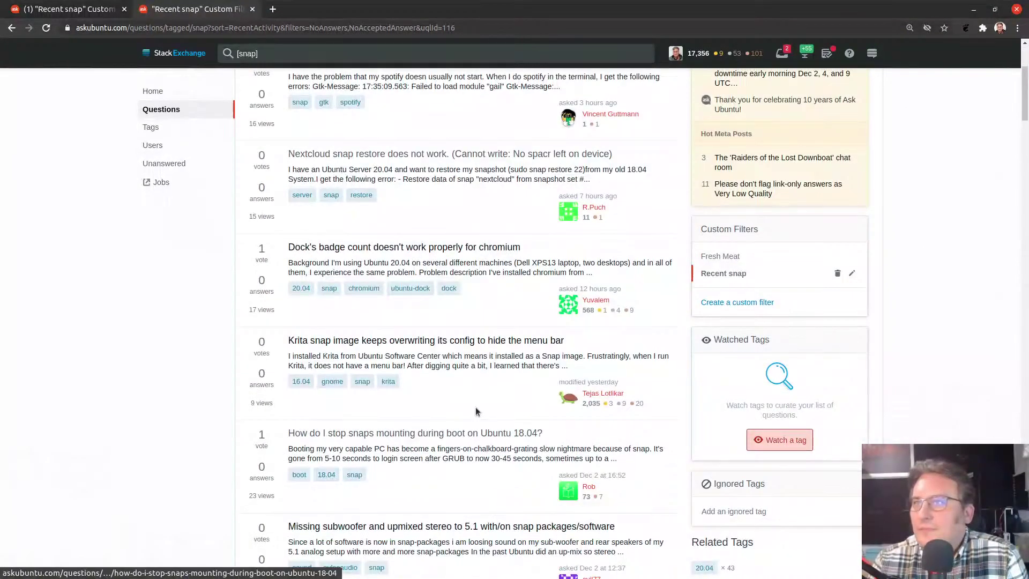
middle_click(338, 247)
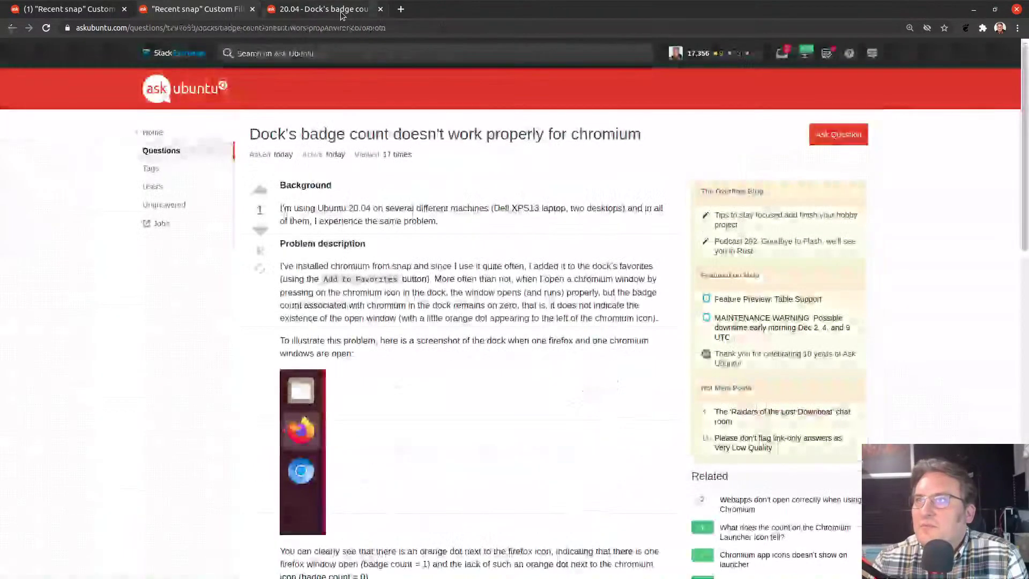
left_click(324, 9)
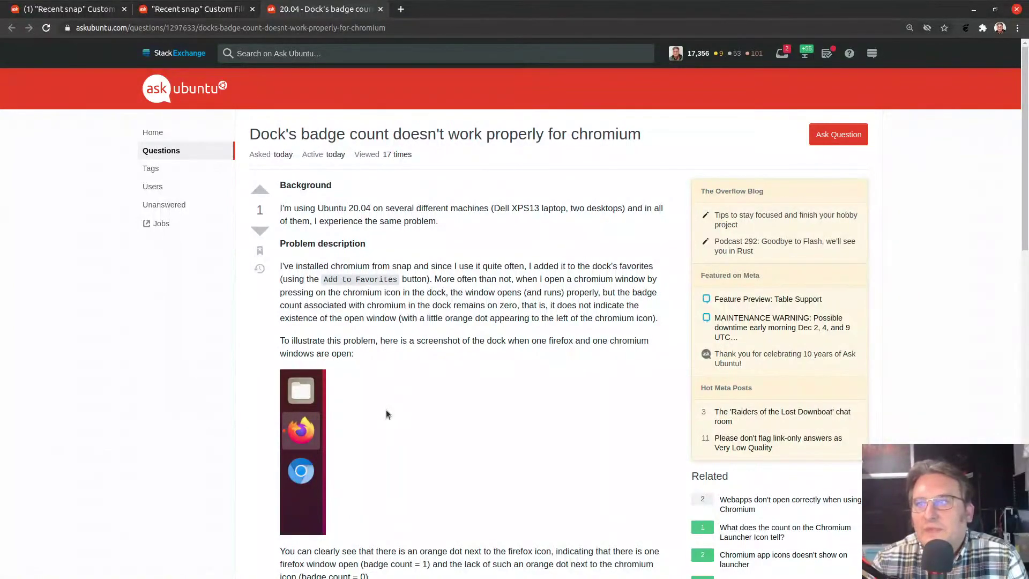
- Read the chromium dock badge question's problem description, dock screenshot and additional info
scroll(386, 409, "down", 5)
scroll(590, 440, "down", 5)
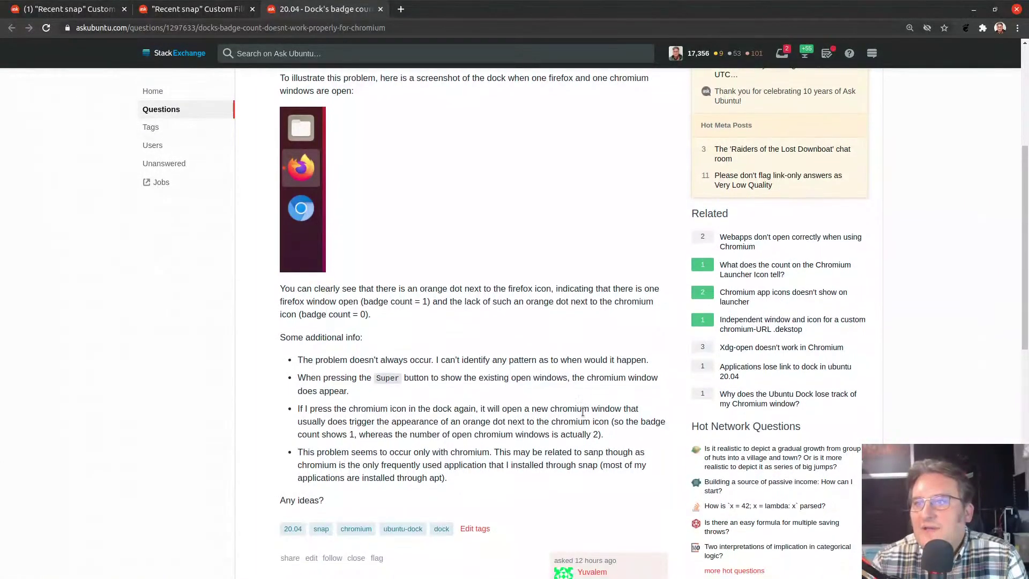
scroll(583, 412, "up", 5)
scroll(583, 416, "down", 1)
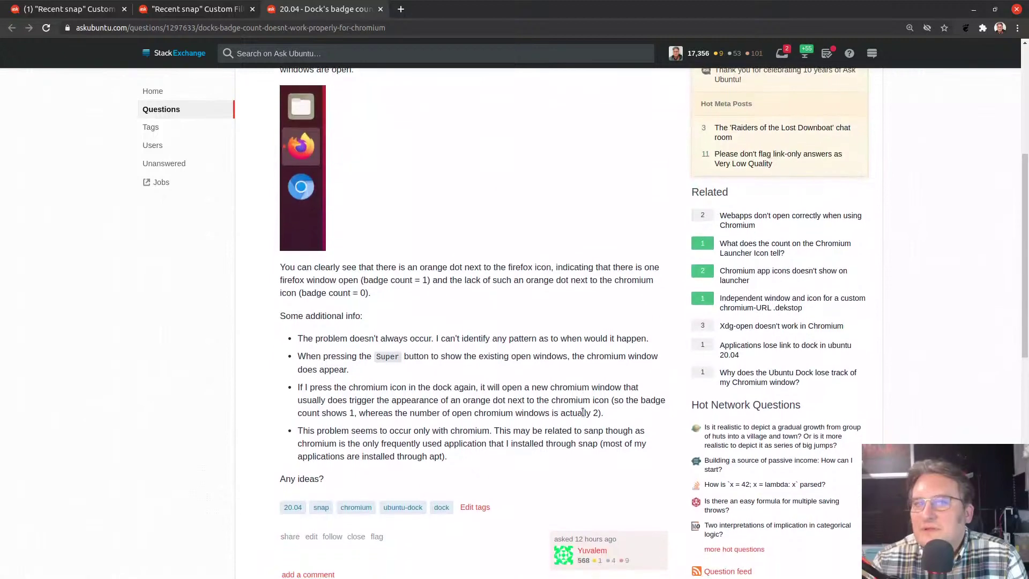
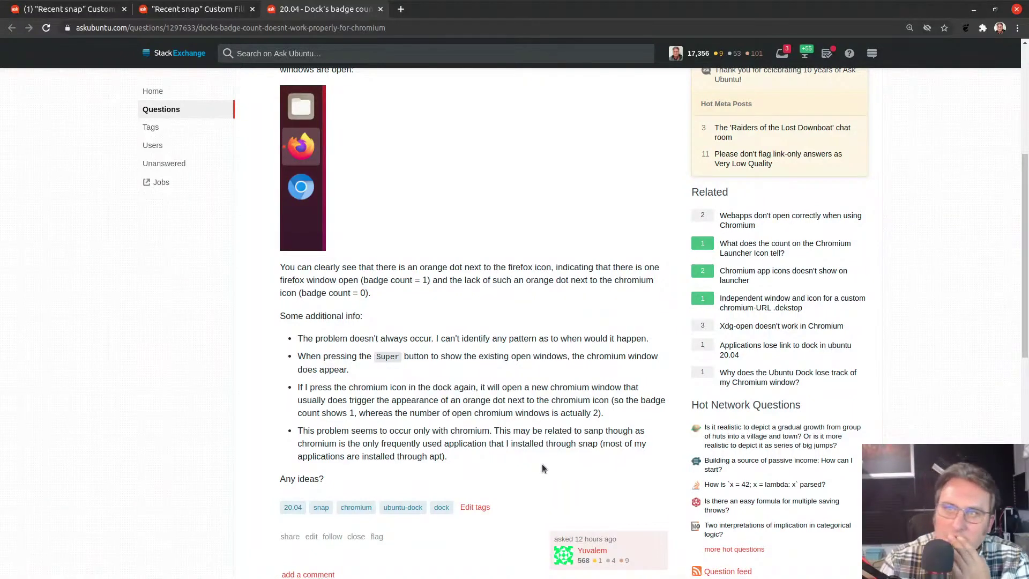
scroll(541, 464, "up", 4)
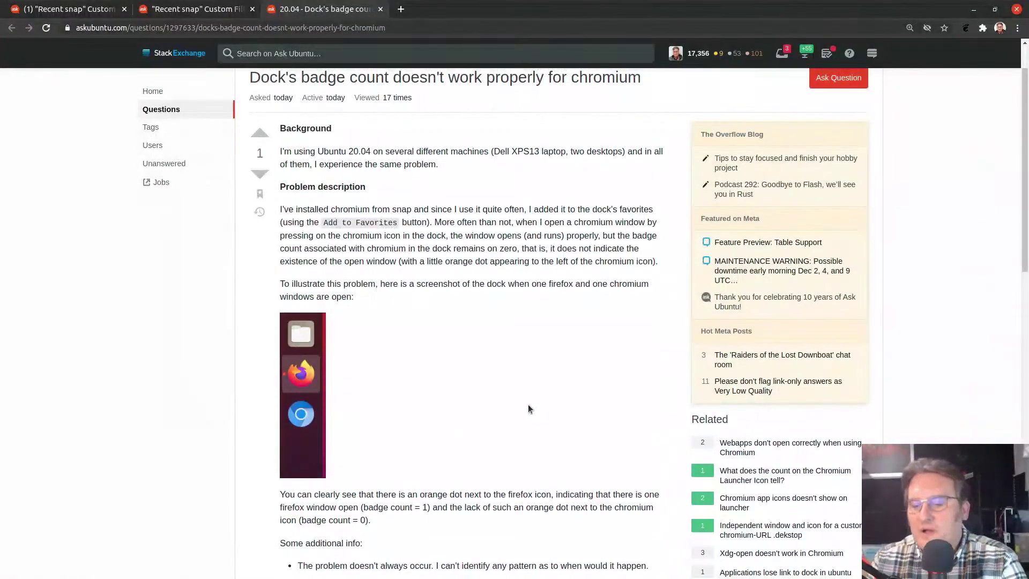
- Open snapcraft.io/chromium in a new tab and bring up the snap's description and contact links
key("ctrl+t")
type("snapcr")
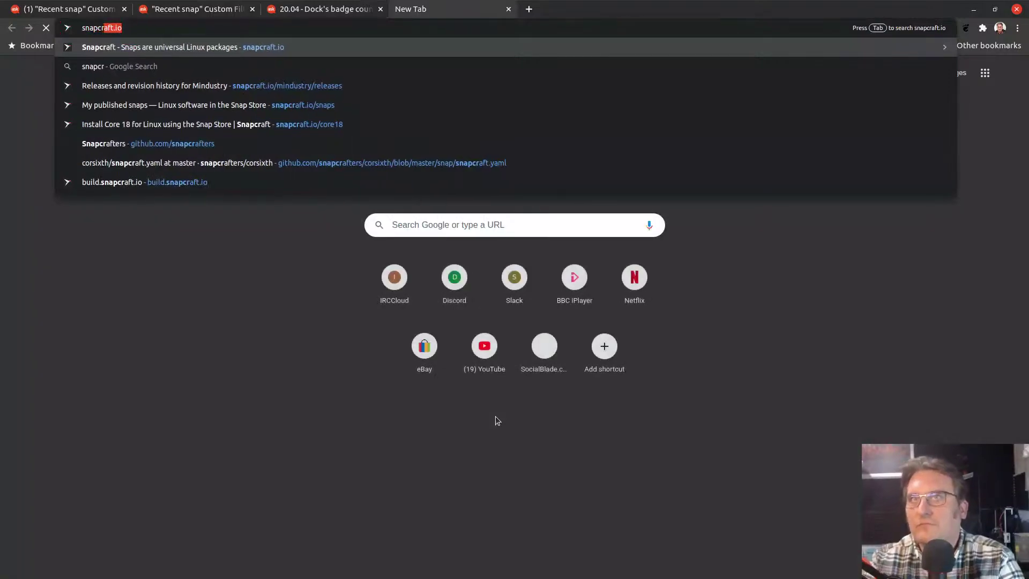
type("aft.io/chromium")
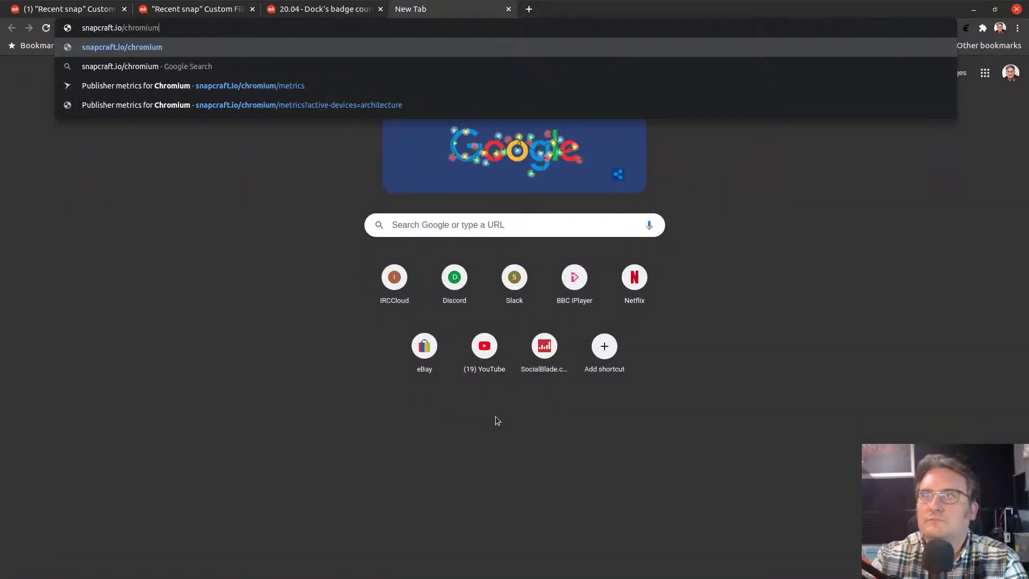
key("Return")
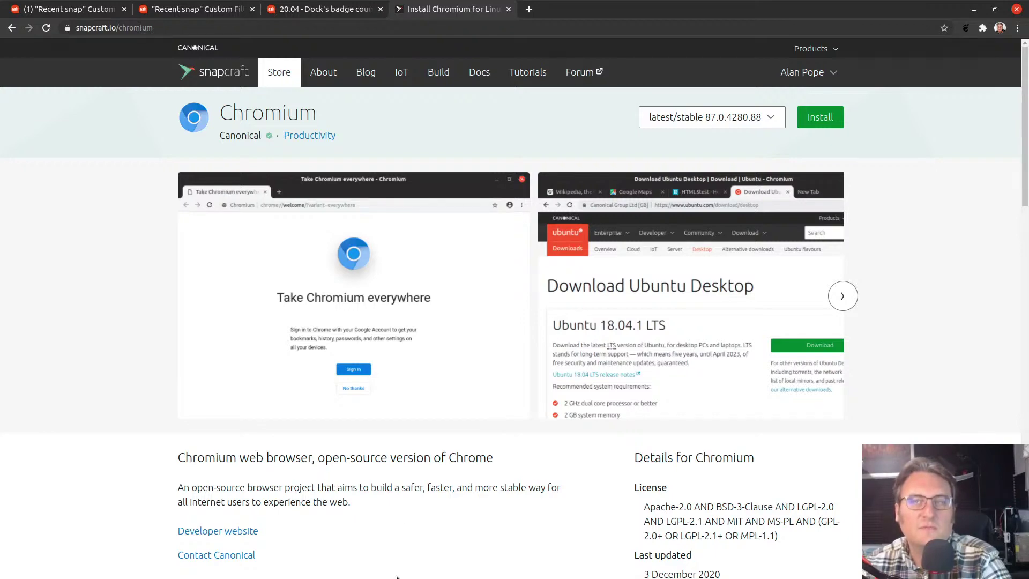
scroll(370, 515, "down", 4)
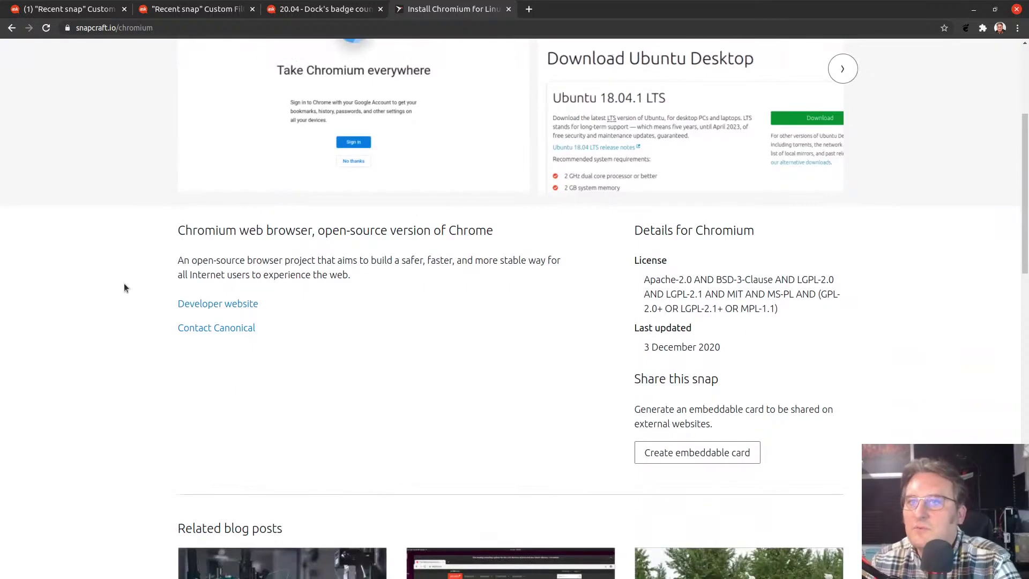
- Check the developer website's Launchpad bugs for the Ubuntu chromium package, and return to the Chromium store page
left_click(187, 305)
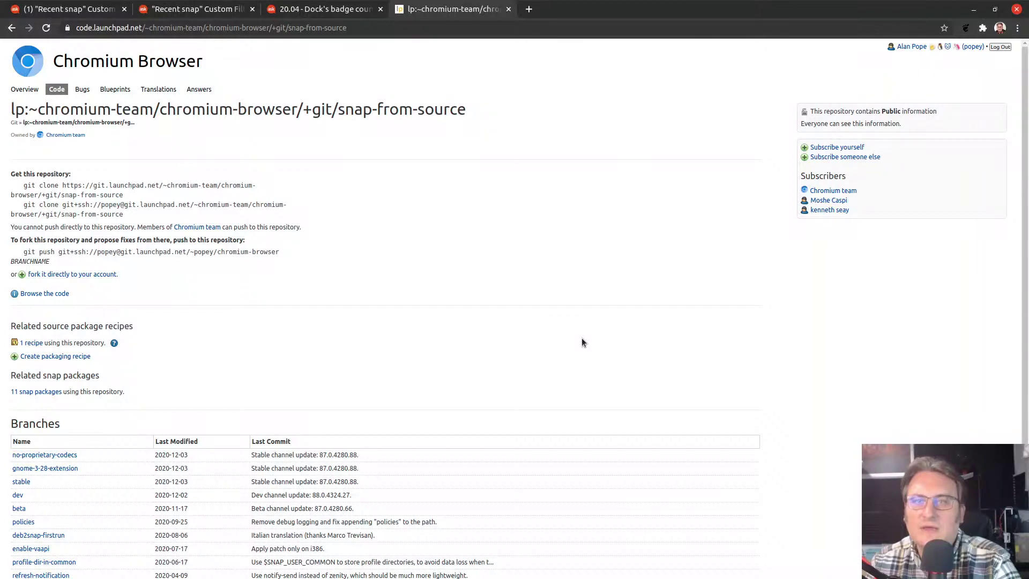
left_click(75, 87)
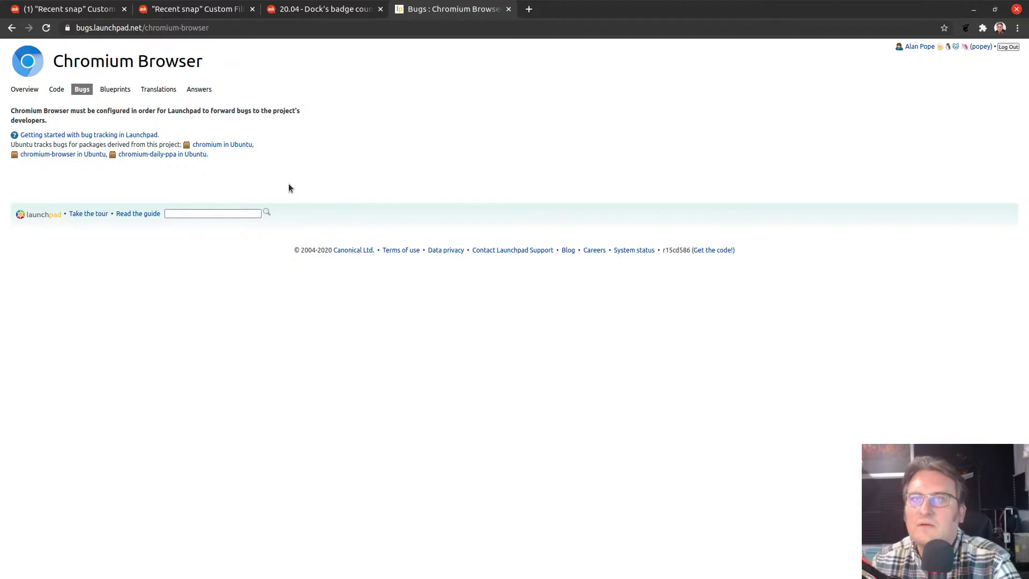
left_click(231, 146)
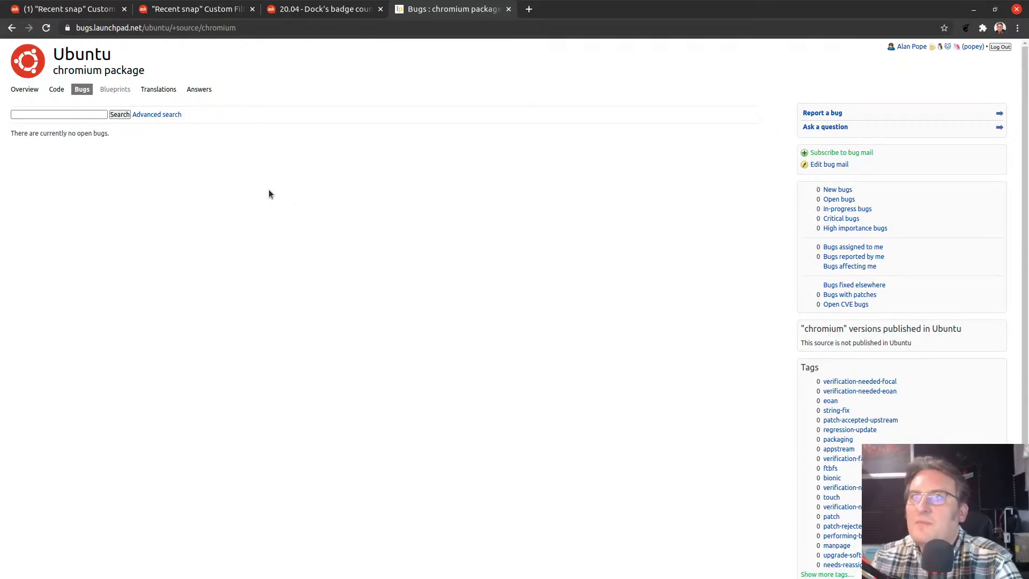
key("alt+Left")
key("alt+Left")
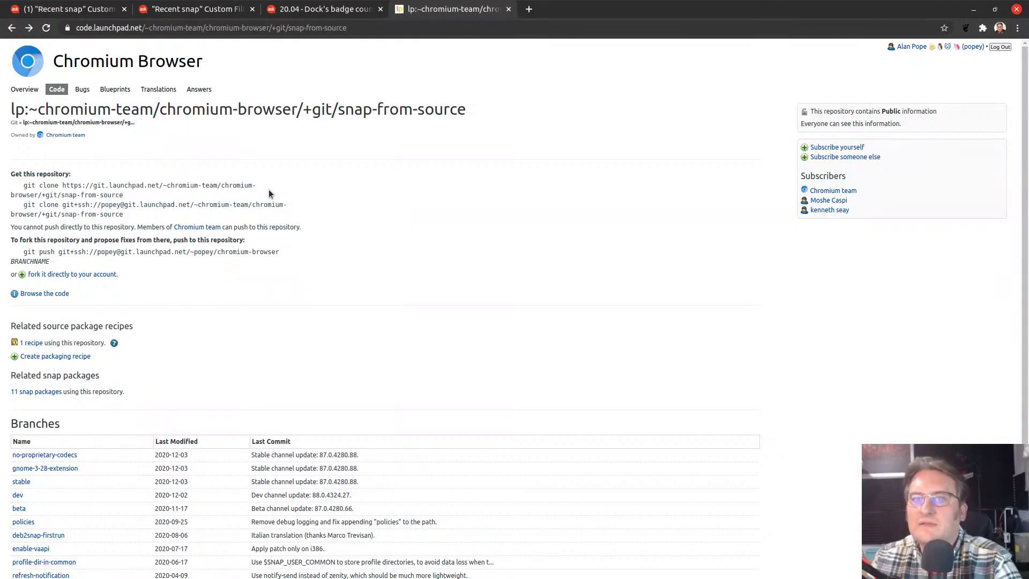
key("alt+Left")
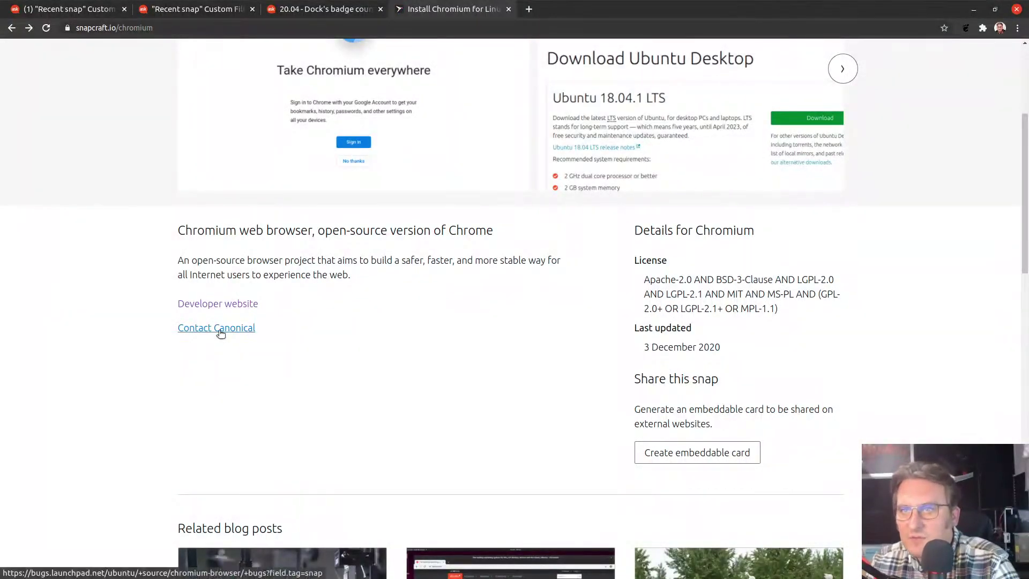
- Open the snap's Contact Canonical bug list, recheck the question's wording, and search the chromium-browser bugs for "badge"
left_click(220, 329)
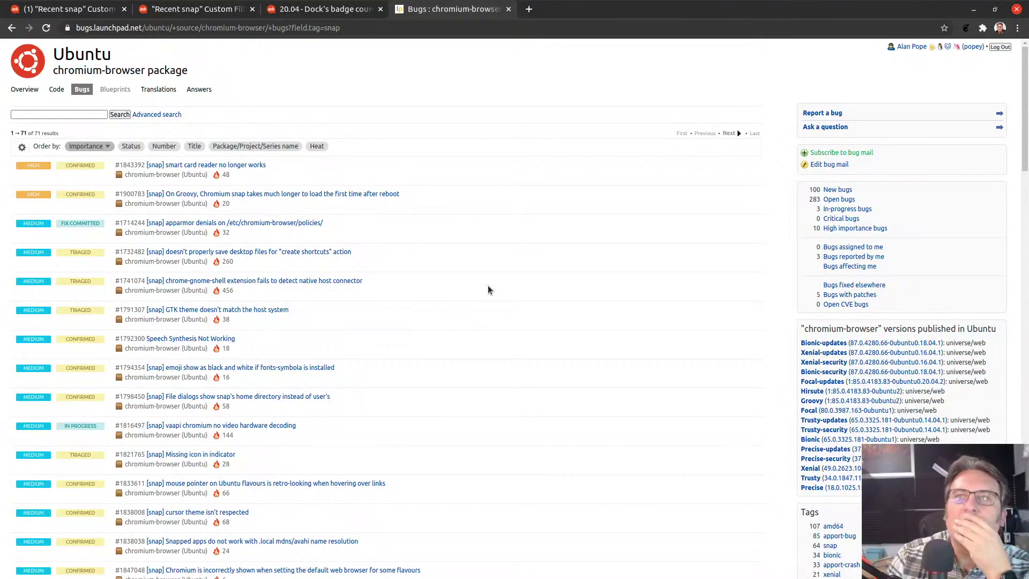
left_click(311, 10)
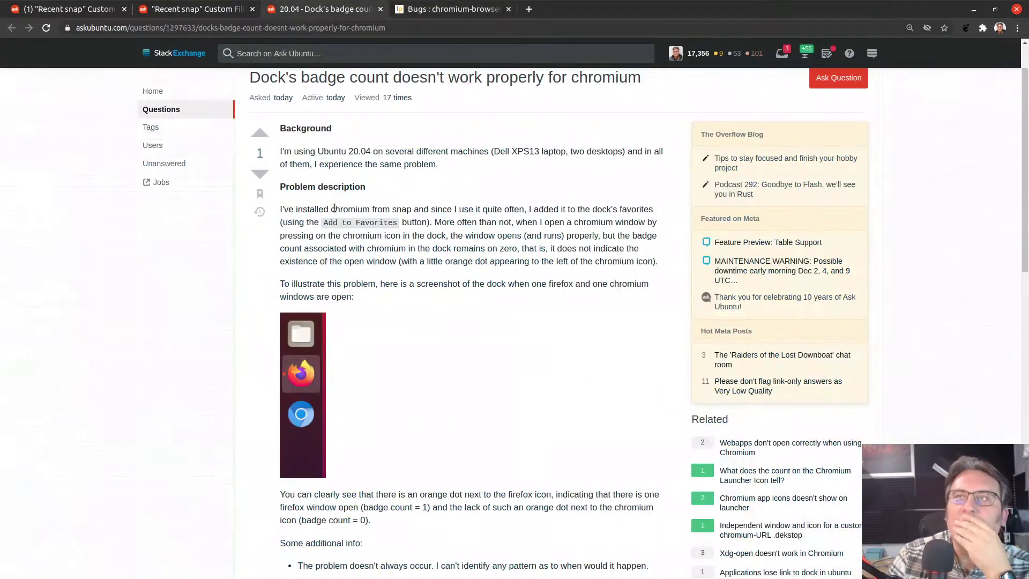
left_click(441, 17)
left_click(87, 114)
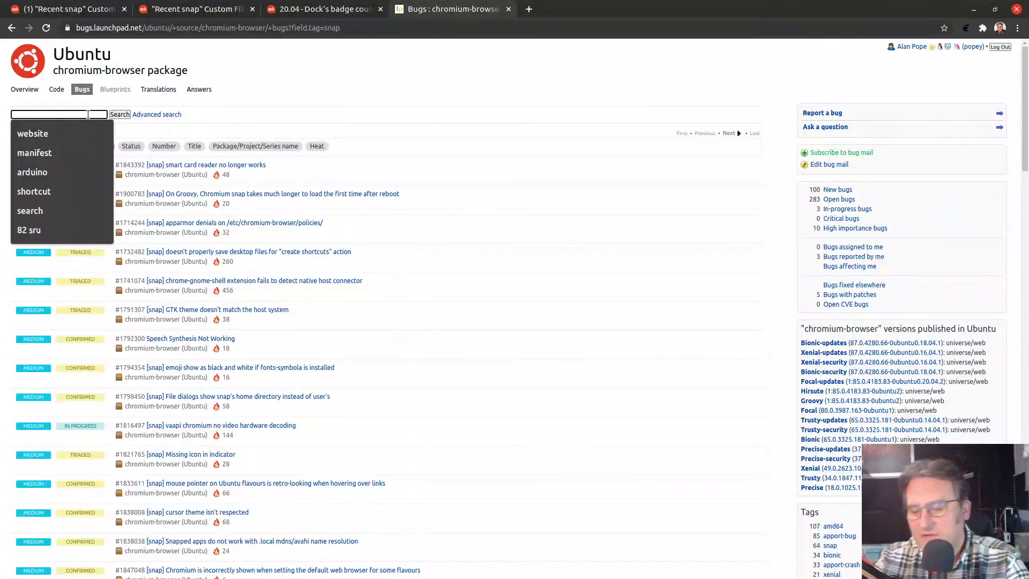
type("badge")
key("Return")
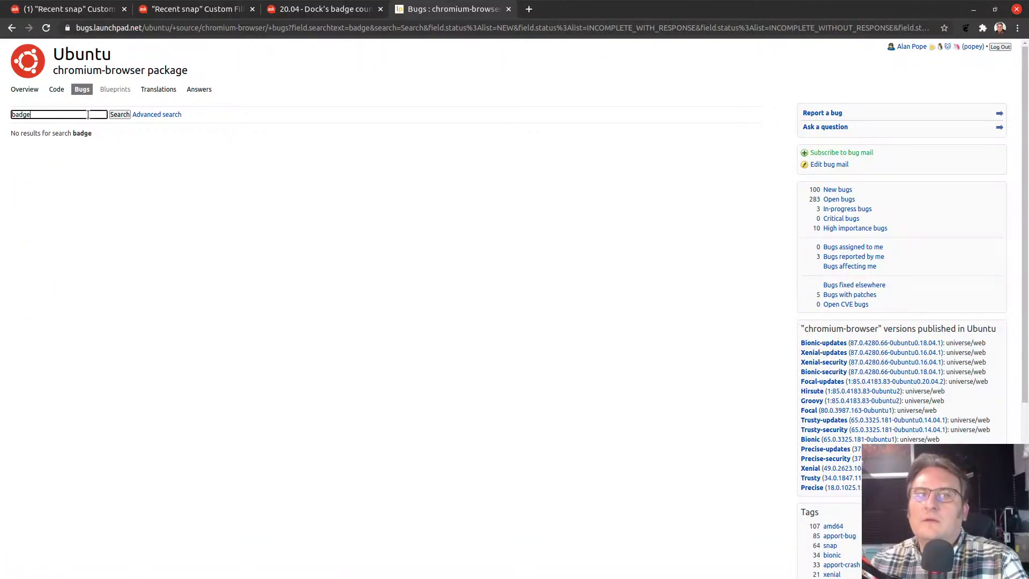
- Search the chromium-browser bugs for "bamf", and return to the list of bugs tagged snap
double_click(88, 114)
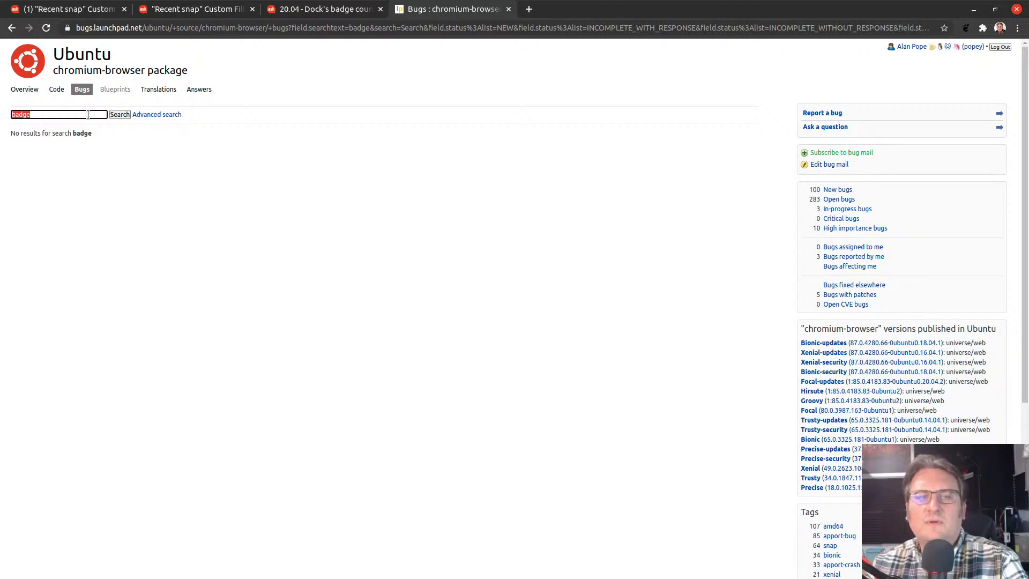
type("bamf")
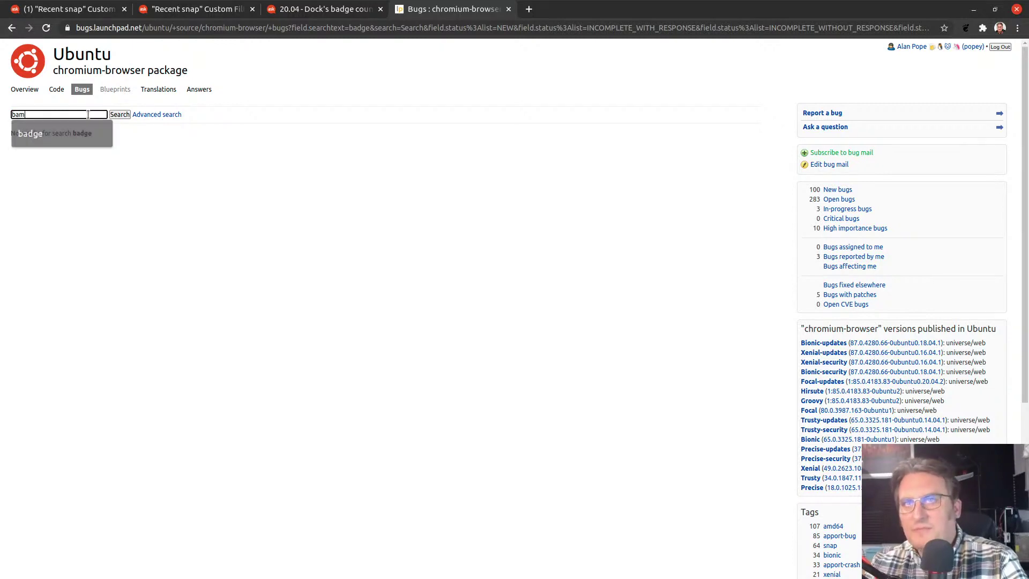
key("Return")
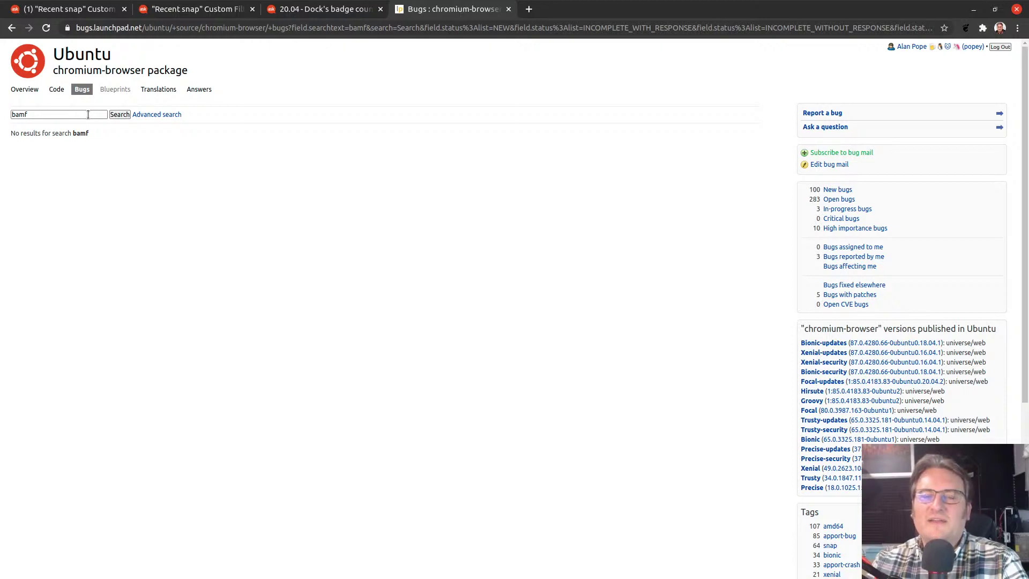
double_click(89, 114)
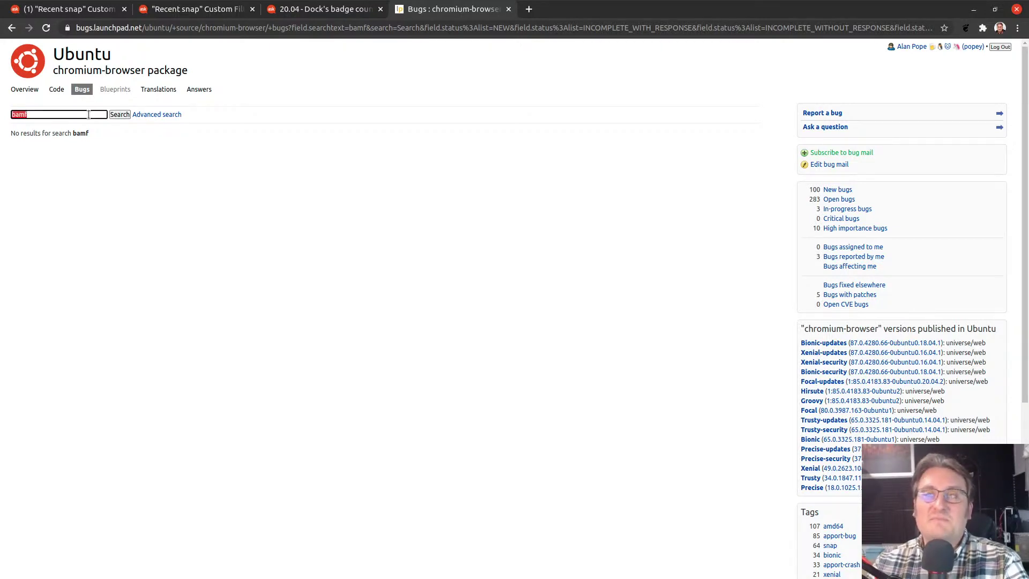
key("BackSpace")
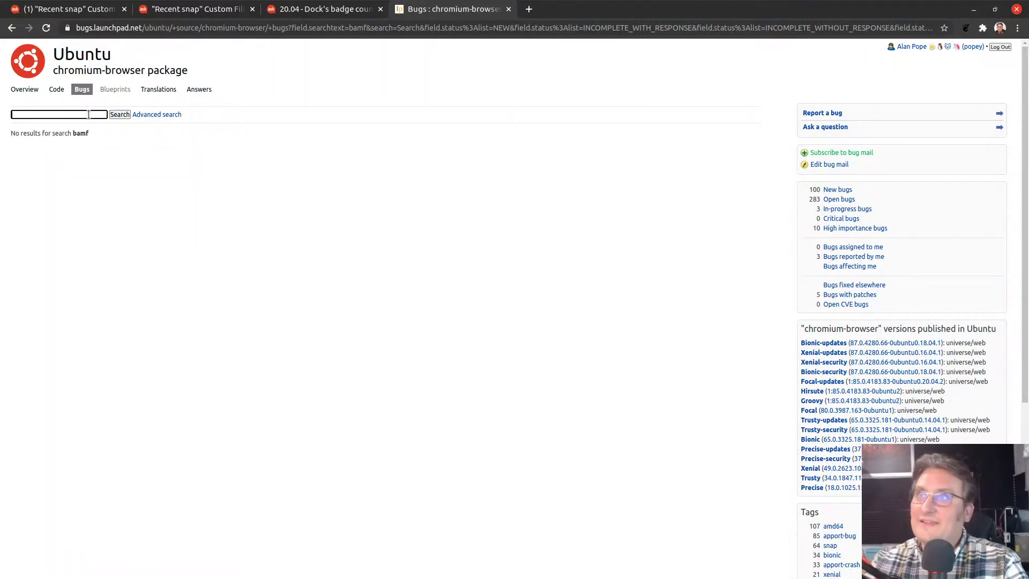
key("alt+Left")
key("alt+Left")
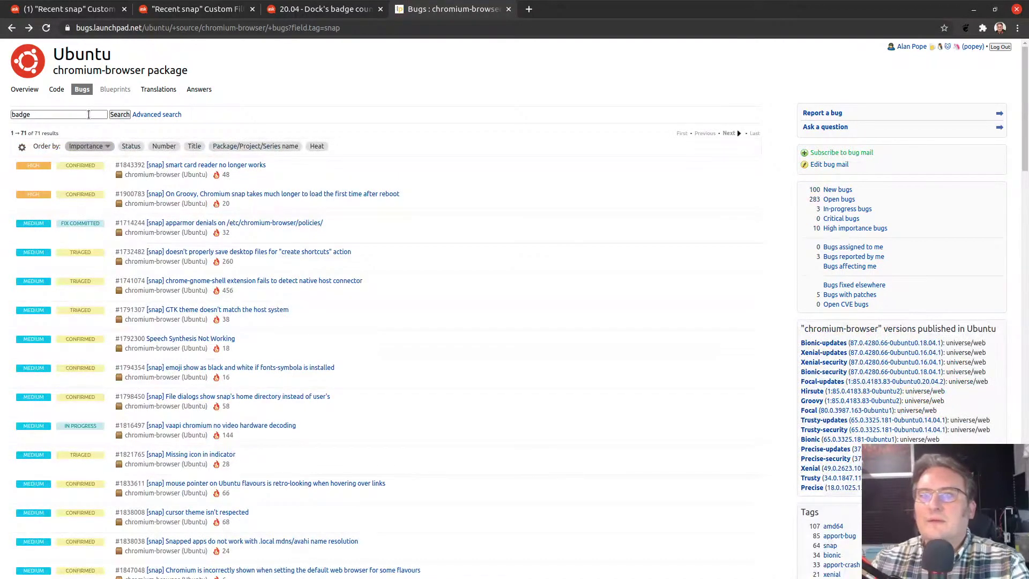
- Search the chromium-browser package's bugs for "pips", and repeat the search with "pip"
double_click(88, 114)
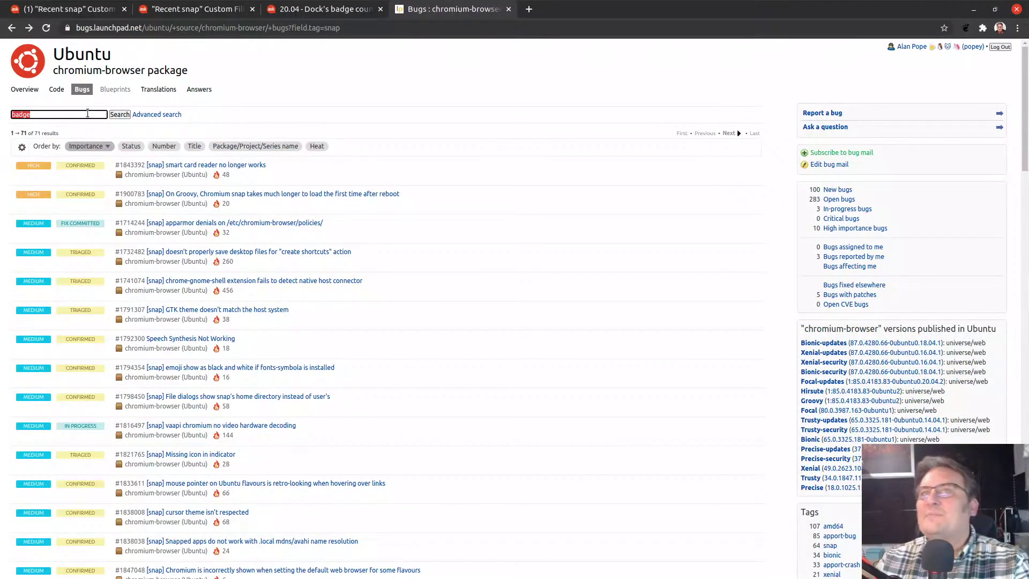
type("pips")
key("Return")
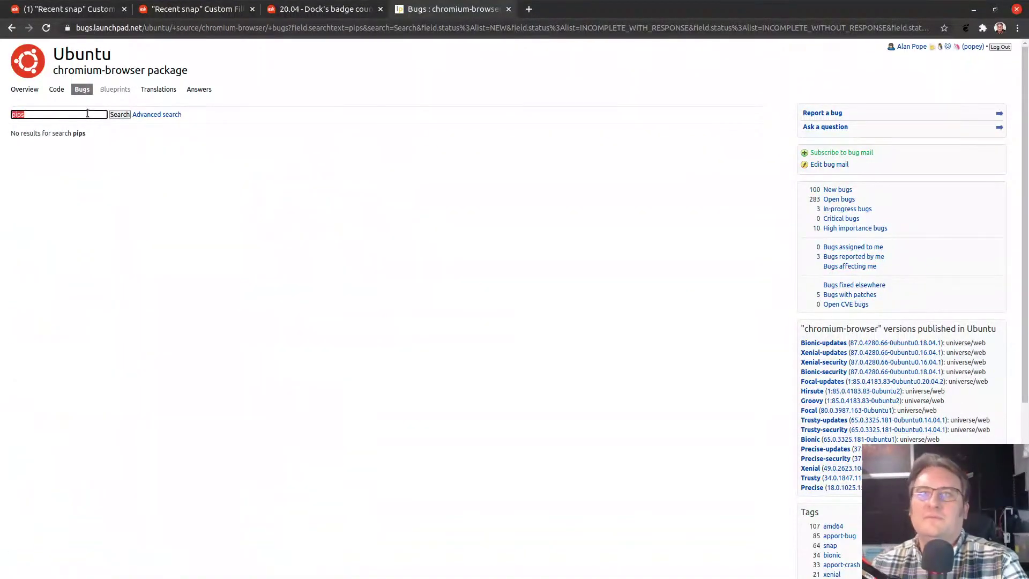
key("BackSpace")
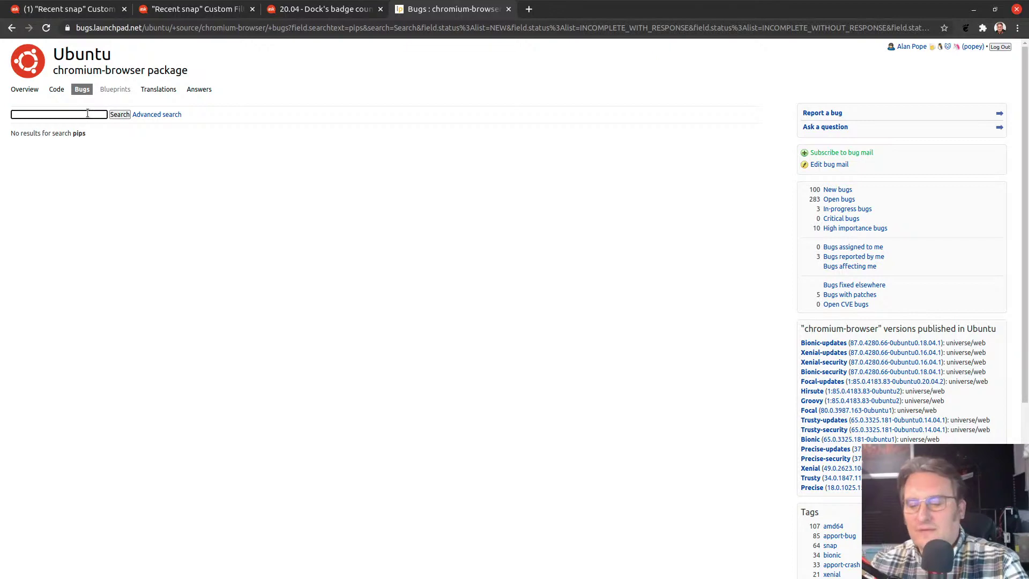
type("pip")
key("Return")
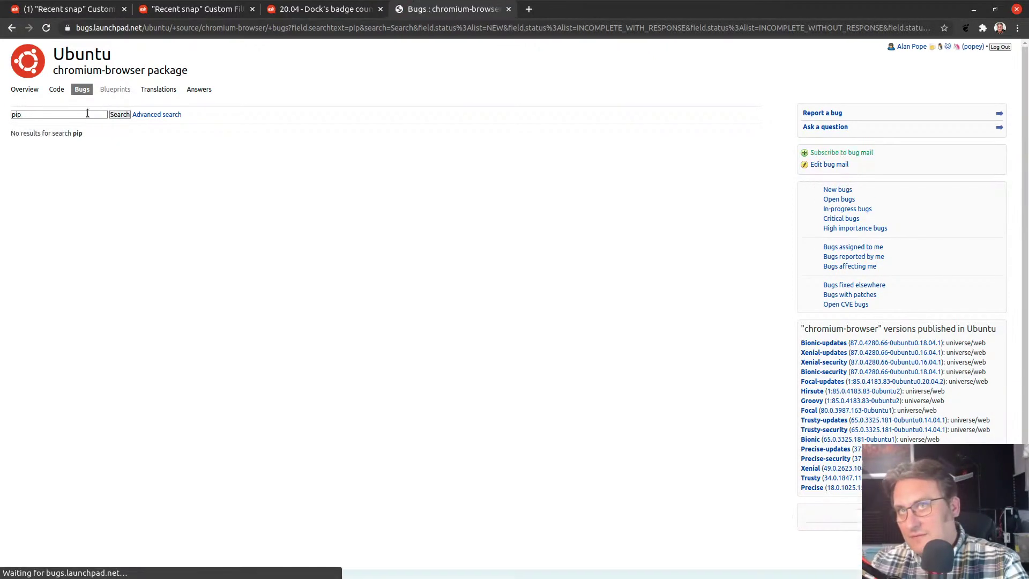
- Recheck the wording of the dock badge question, and search the chromium-browser bugs for "badge" again
double_click(87, 113)
key("BackSpace")
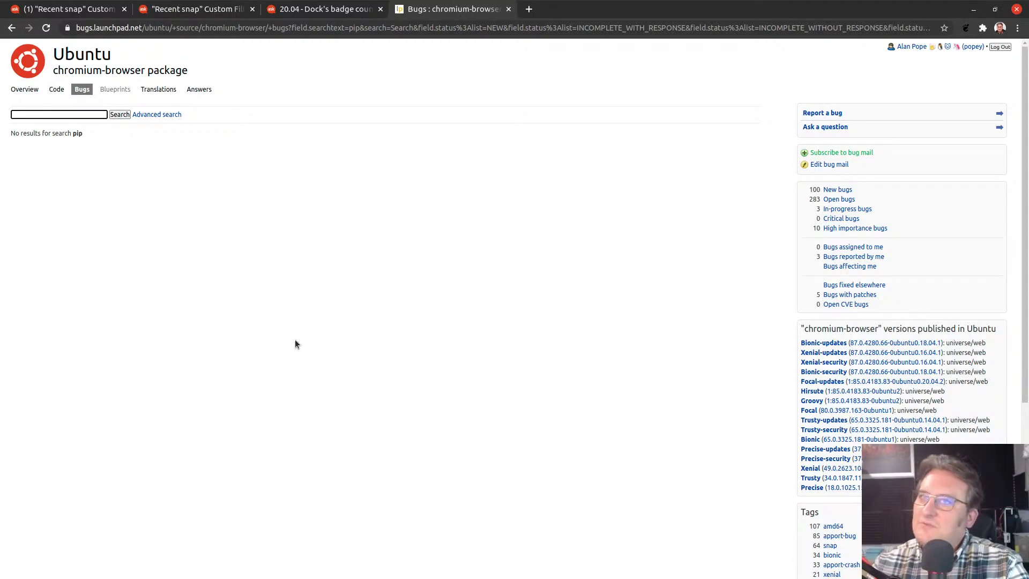
left_click(296, 9)
left_click(452, 10)
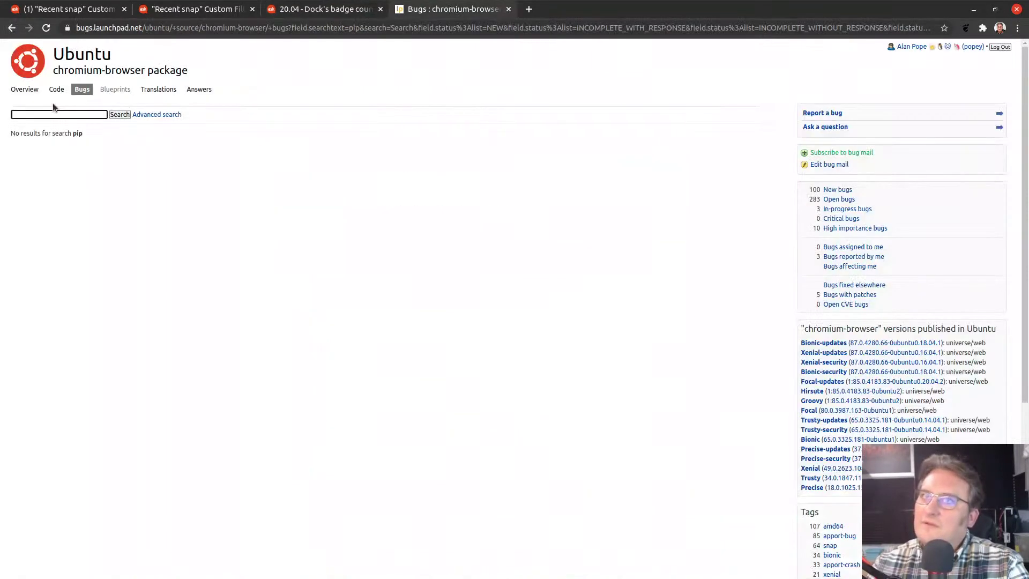
left_click(51, 117)
type("badge")
key("Return")
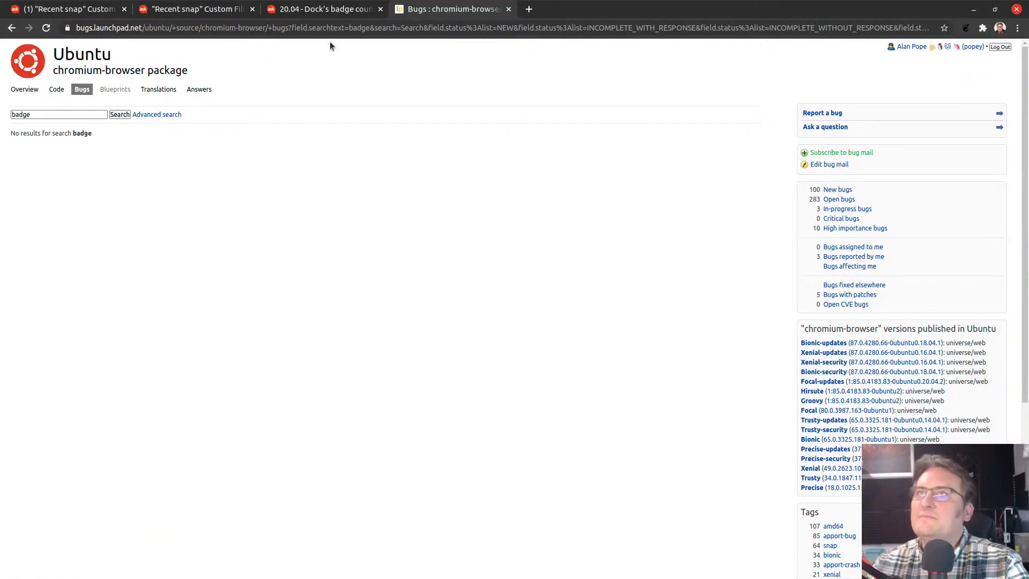
- Return to the Ask Ubuntu question about chromium's dock badge count, and bookmark and upvote it
left_click(325, 9)
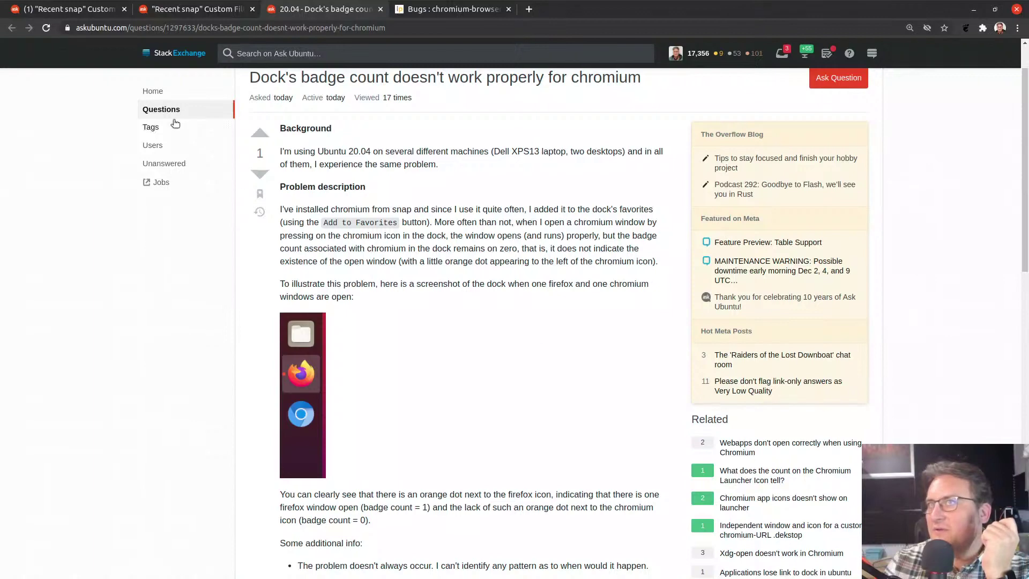
left_click(165, 98)
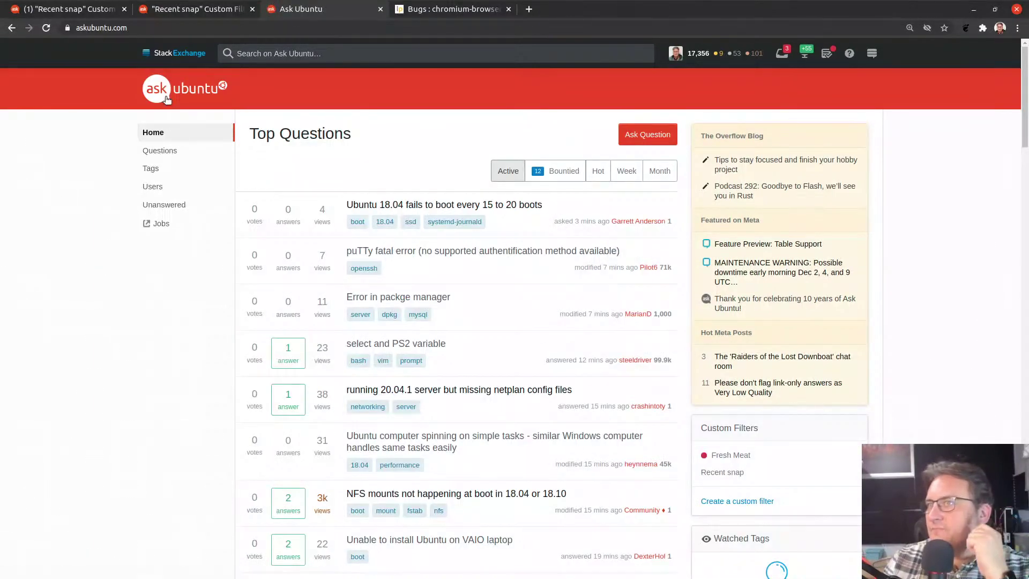
key("alt+Left")
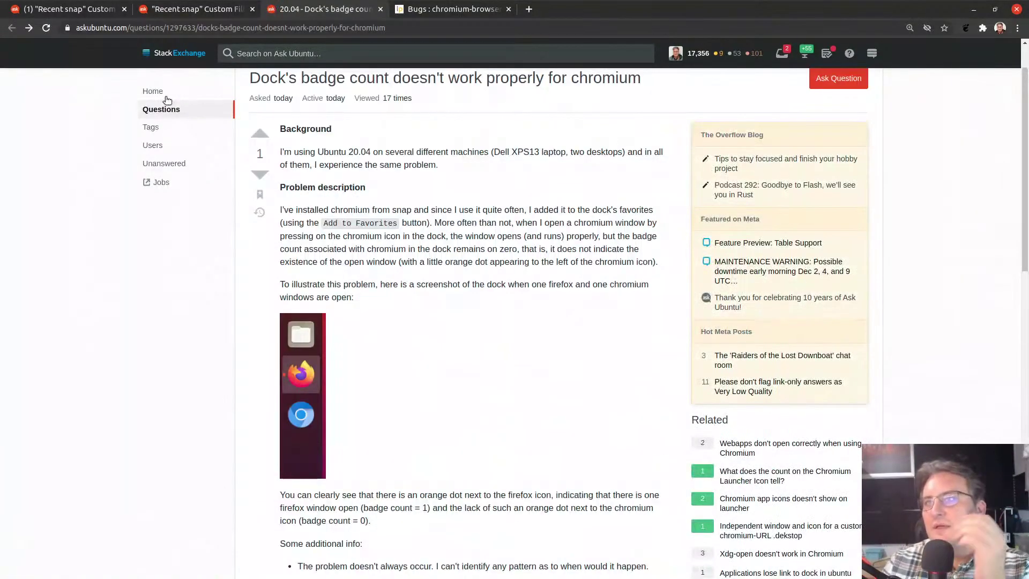
left_click(260, 195)
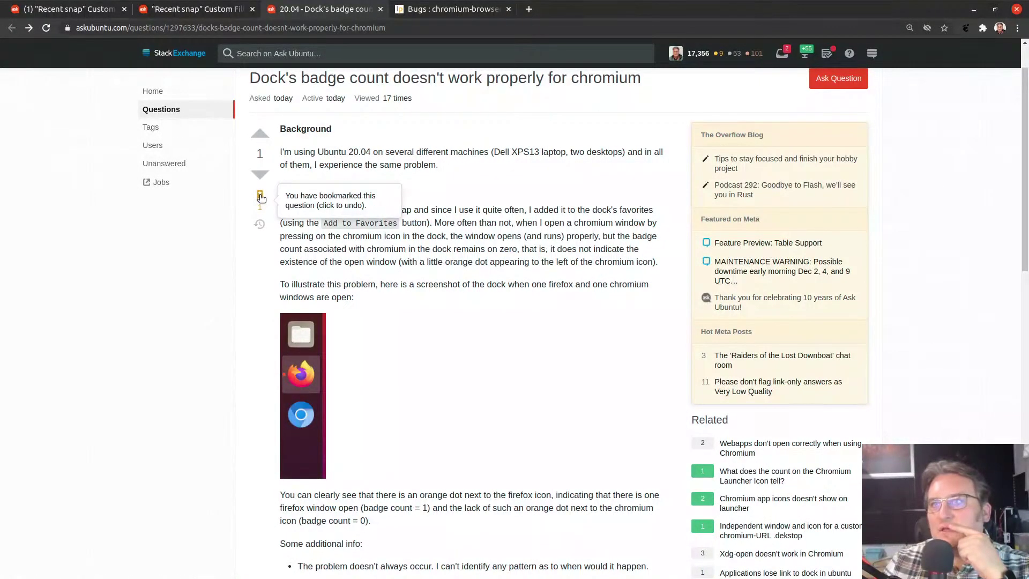
scroll(504, 326, "down", 3)
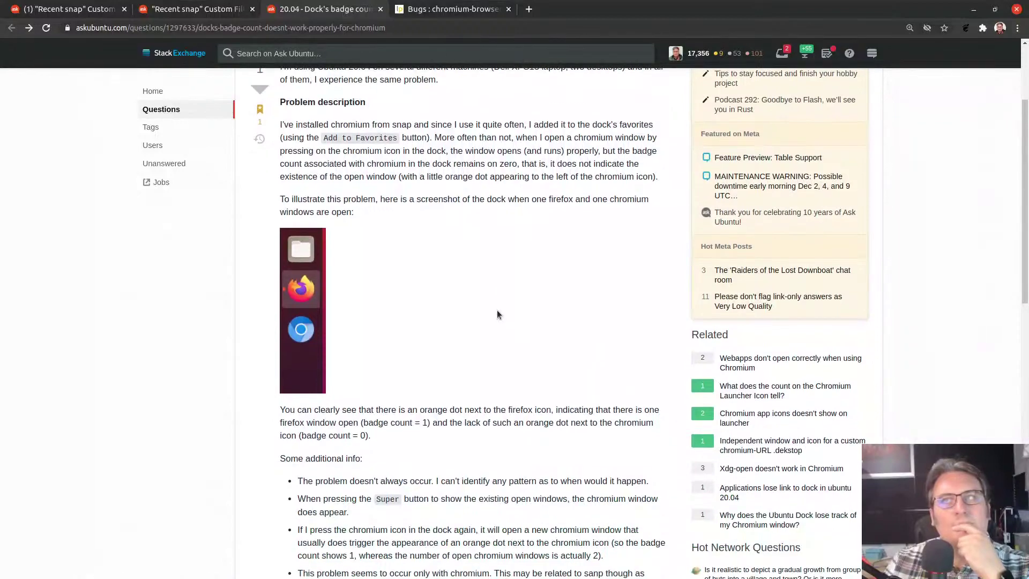
scroll(497, 312, "up", 2)
left_click(263, 108)
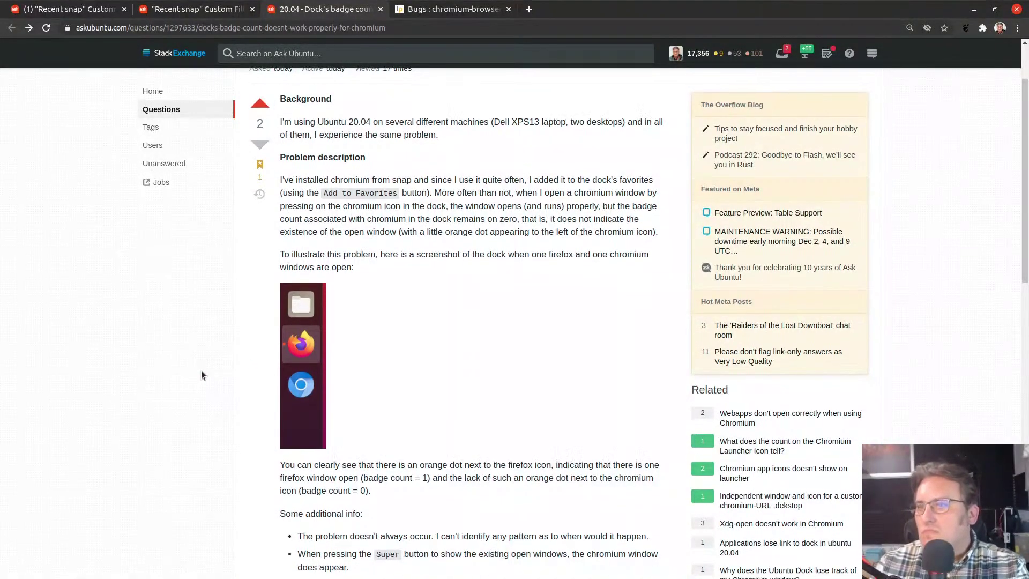
- Comment on the question: "I have seen this with other applications so I suspect it's an interaction between snapd and the desktop environment rather than chromium itself."
scroll(201, 375, "down", 10)
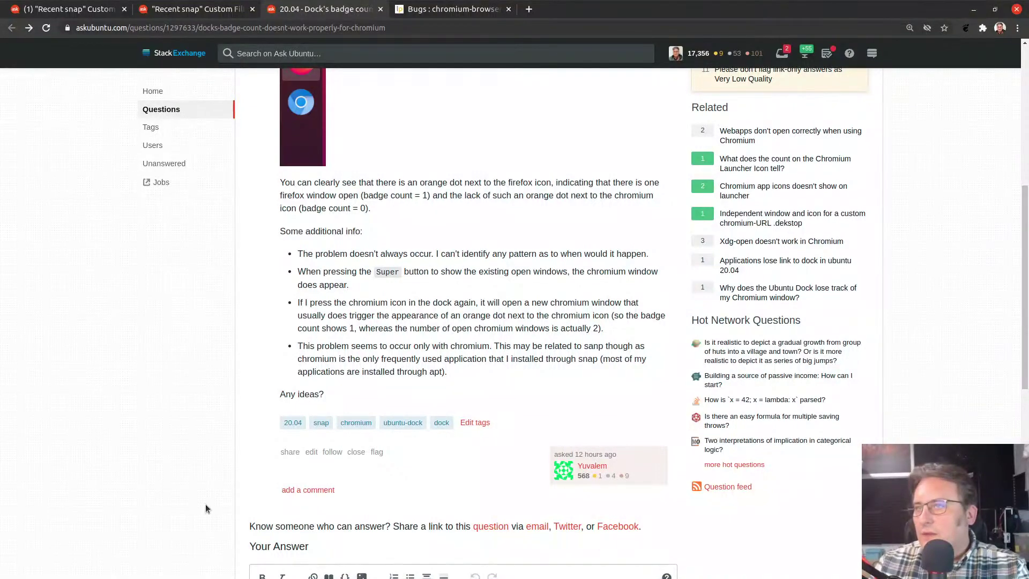
left_click(311, 490)
type("I")
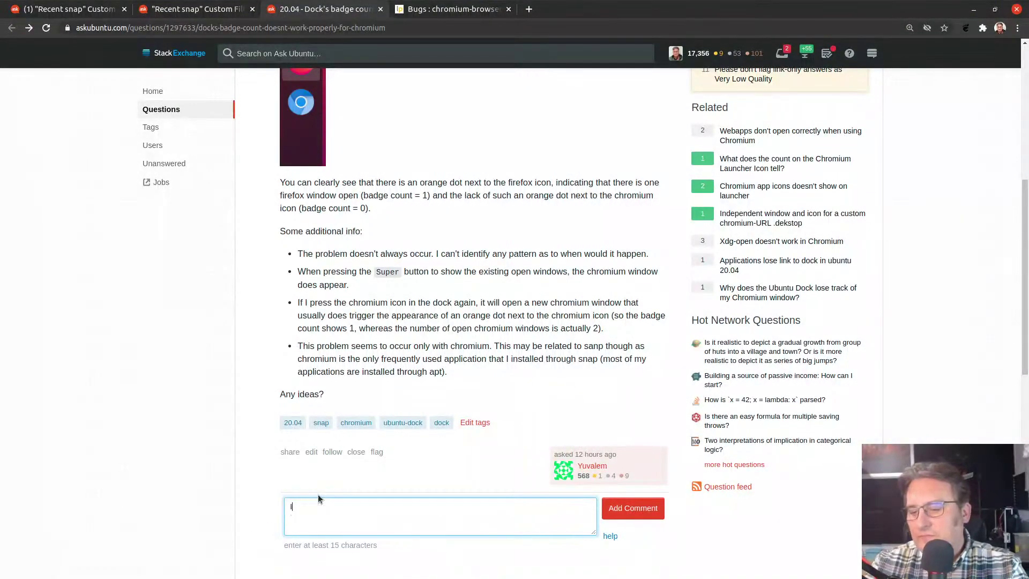
type(" have seen this wi")
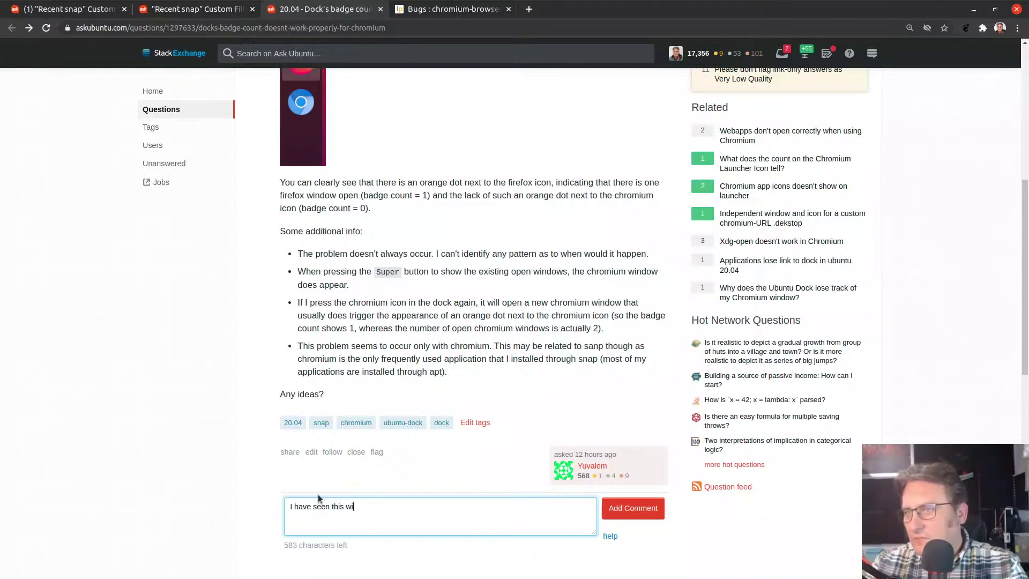
type("th other ")
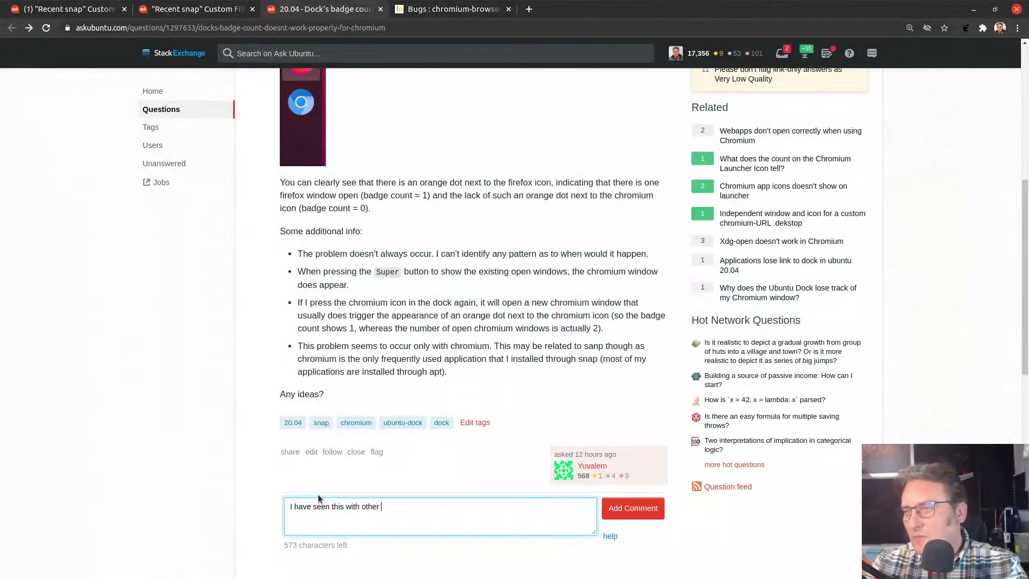
type("applications so I ")
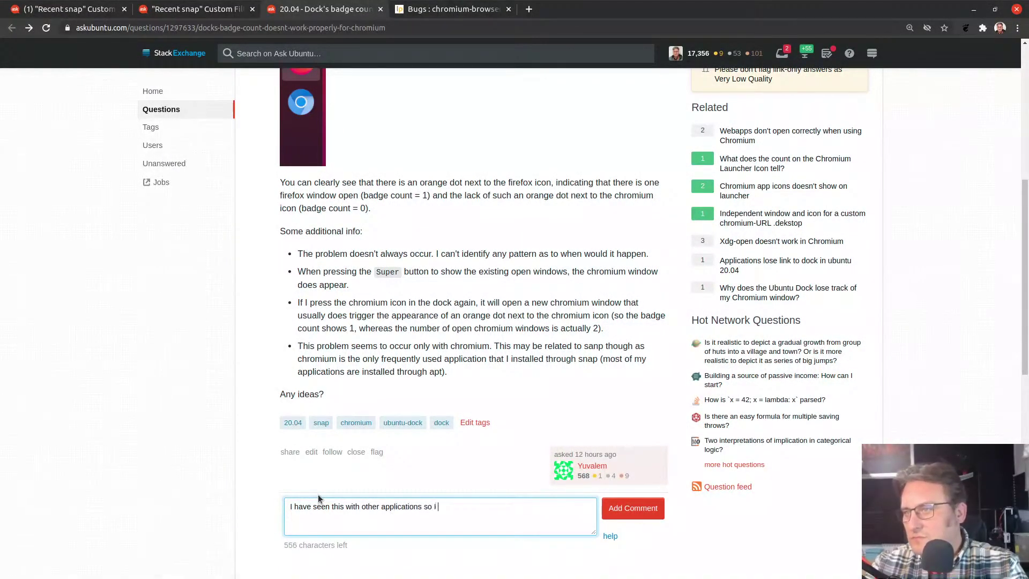
type("suspect it's an inrter")
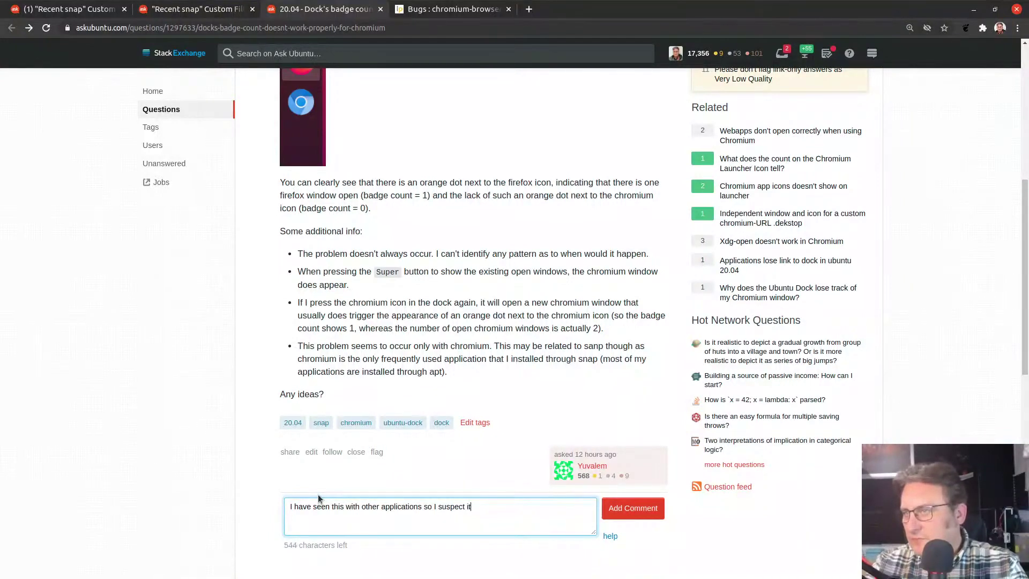
key("BackSpace")
key("BackSpace")
key("BackSpace")
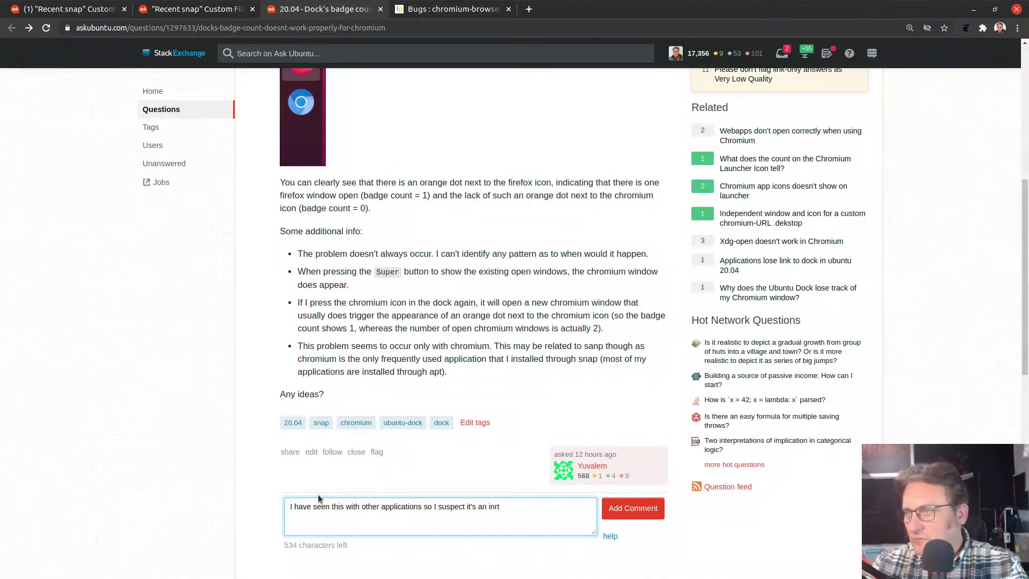
type("teraction between snapd and ")
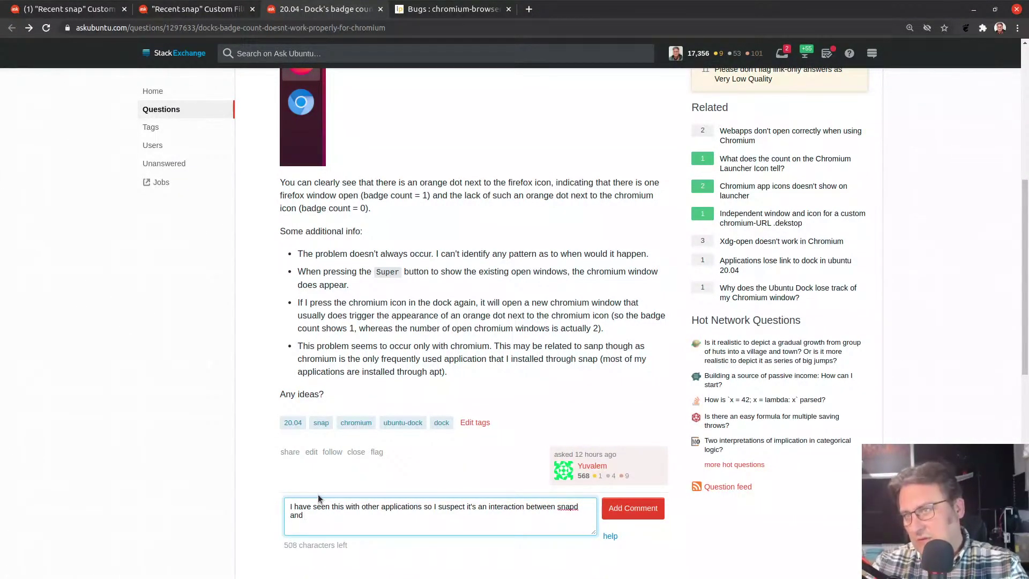
type("the desktop enviro")
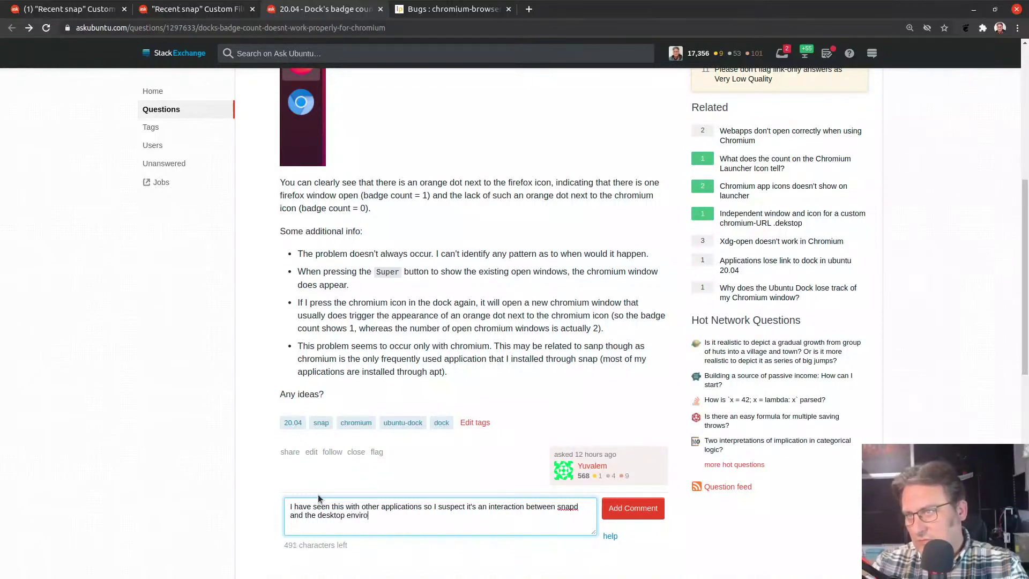
type("nment rather than c")
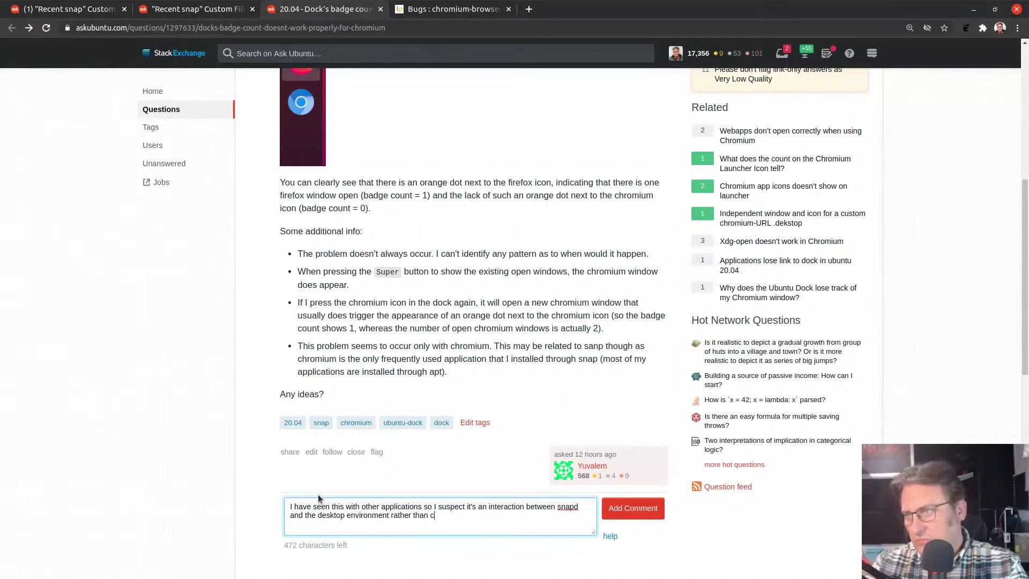
type("hromium itself.")
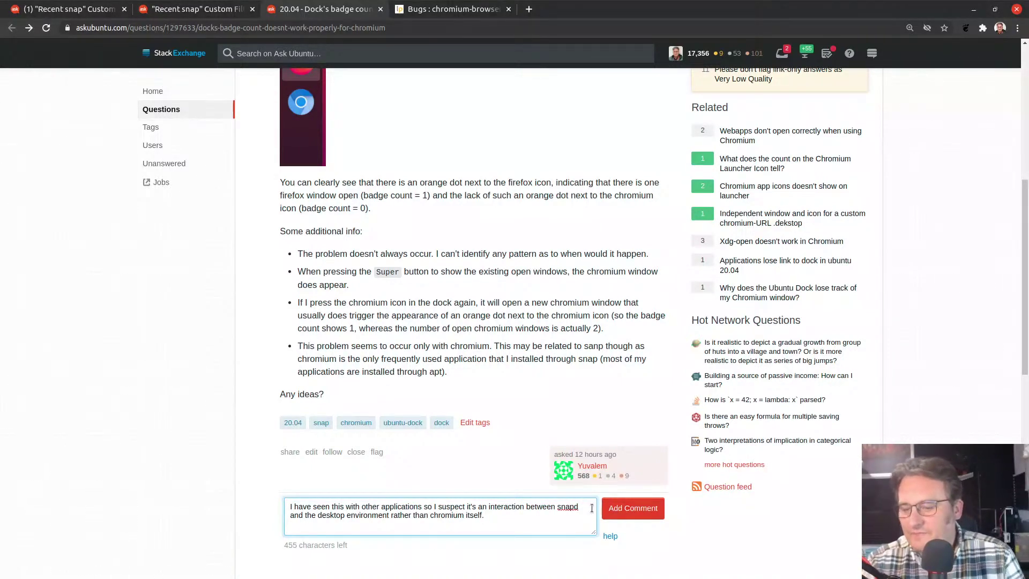
left_click(630, 508)
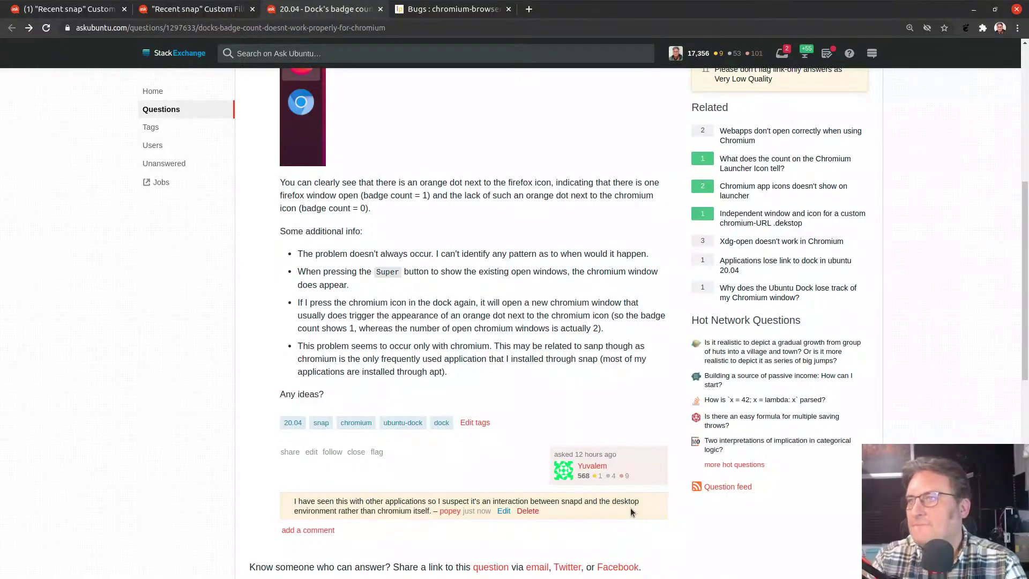
- Look through the top questions on the Ask Ubuntu home page and open "How to install slurm-seff in Ubuntu" in a new tab
scroll(242, 320, "up", 7)
left_click(159, 105)
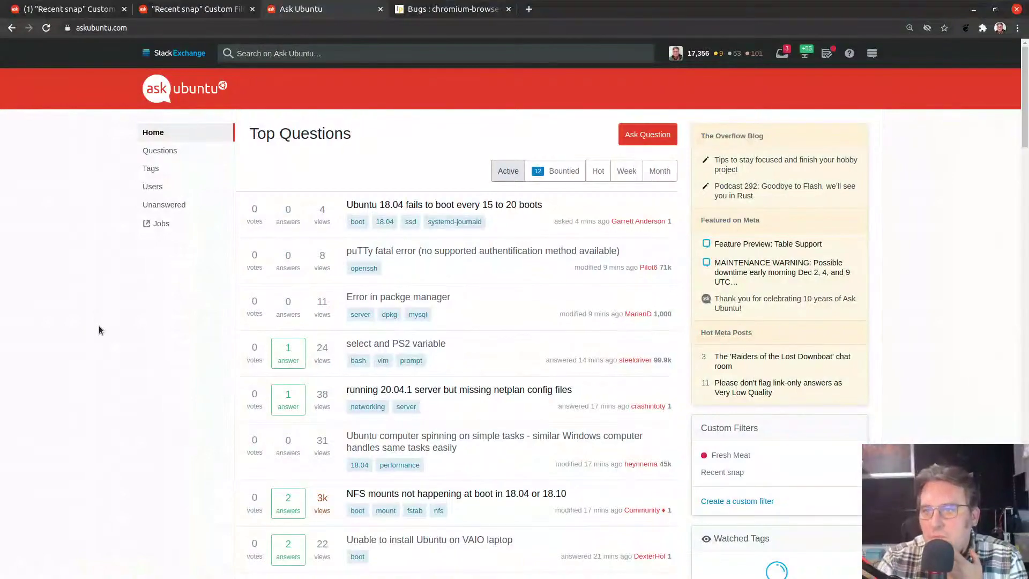
scroll(134, 324, "down", 5)
scroll(135, 328, "down", 5)
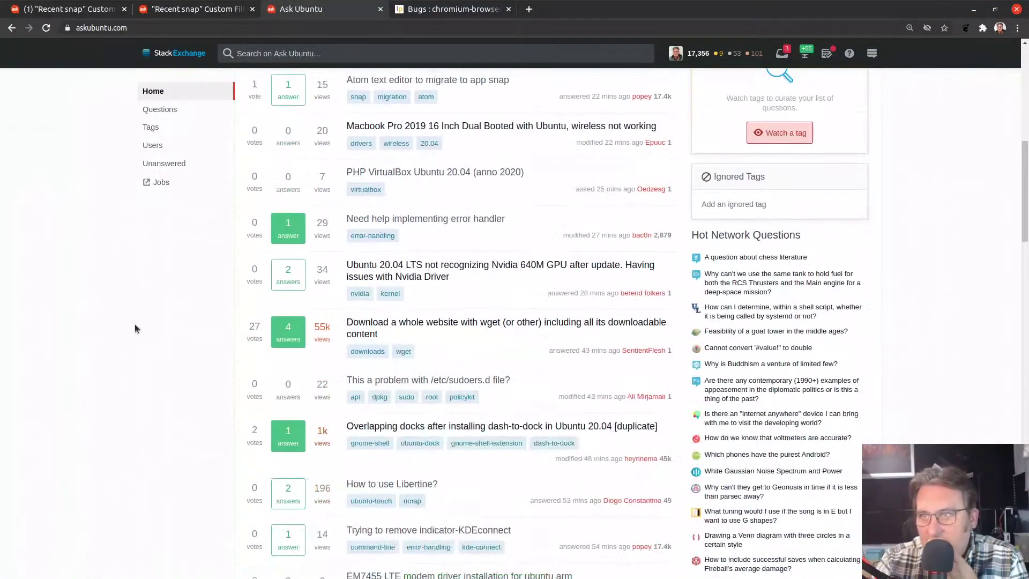
scroll(135, 328, "down", 7)
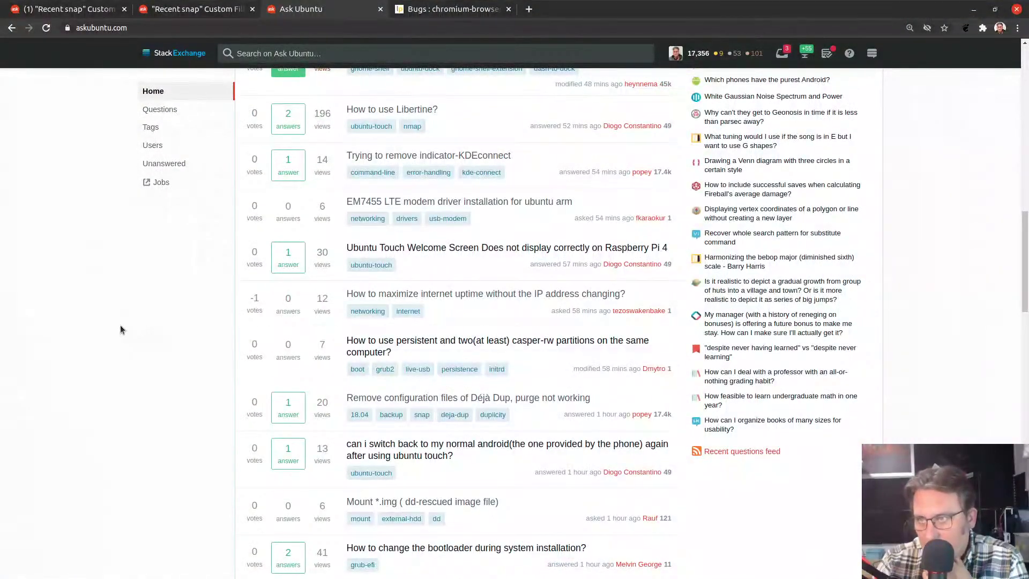
scroll(120, 329, "down", 5)
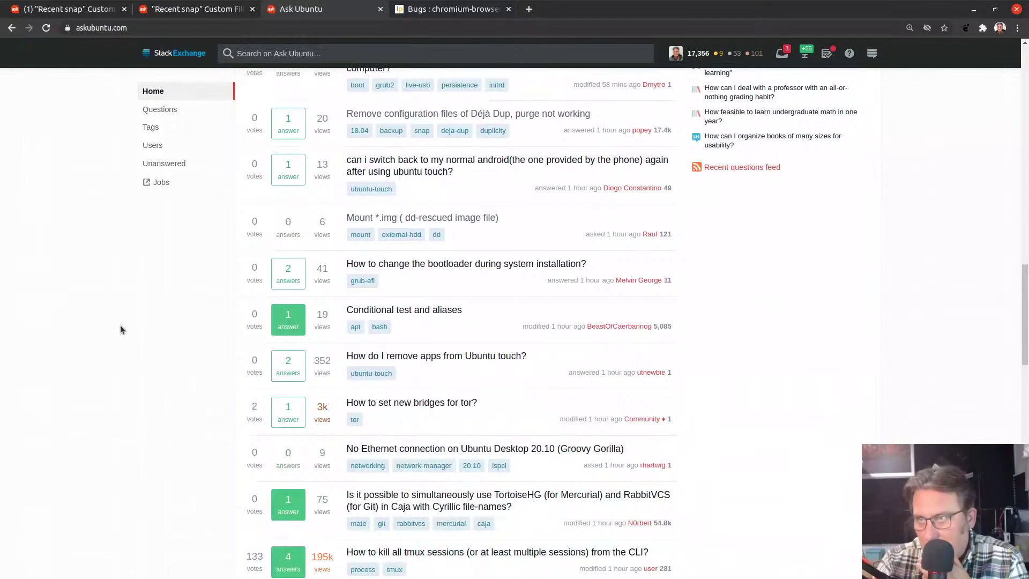
scroll(120, 329, "down", 1)
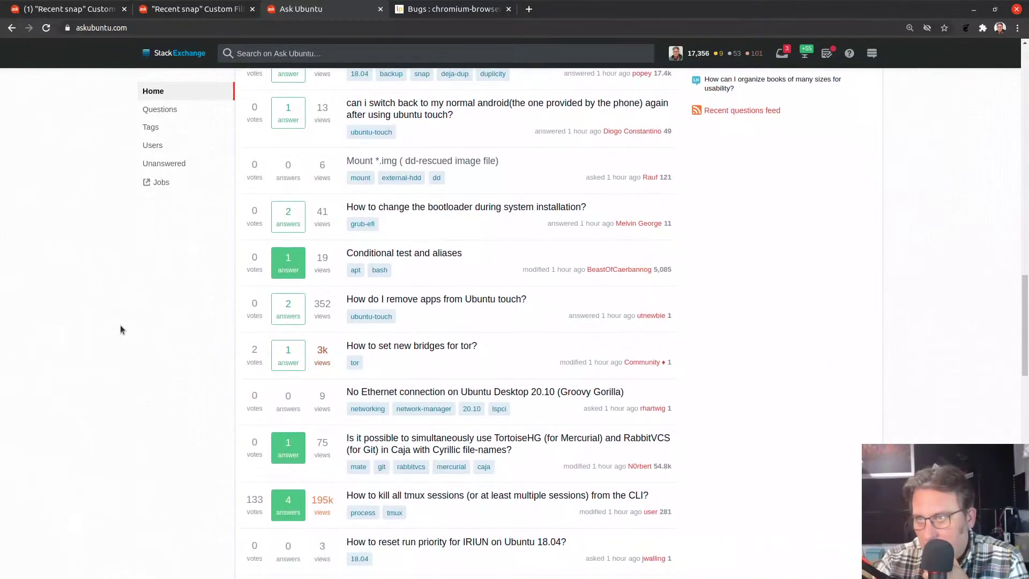
scroll(120, 329, "down", 4)
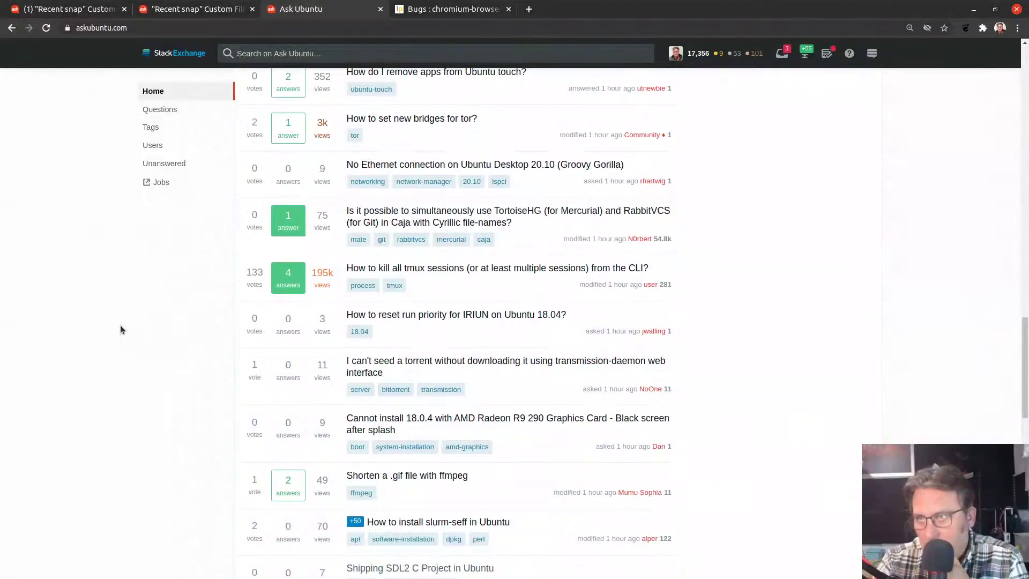
scroll(120, 329, "down", 1)
scroll(120, 325, "down", 4)
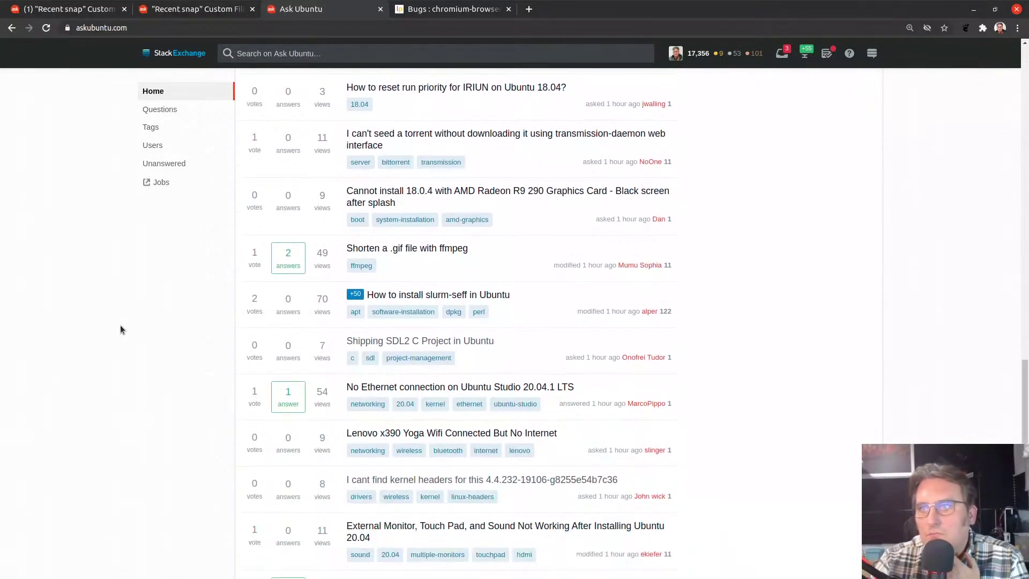
scroll(120, 329, "down", 1)
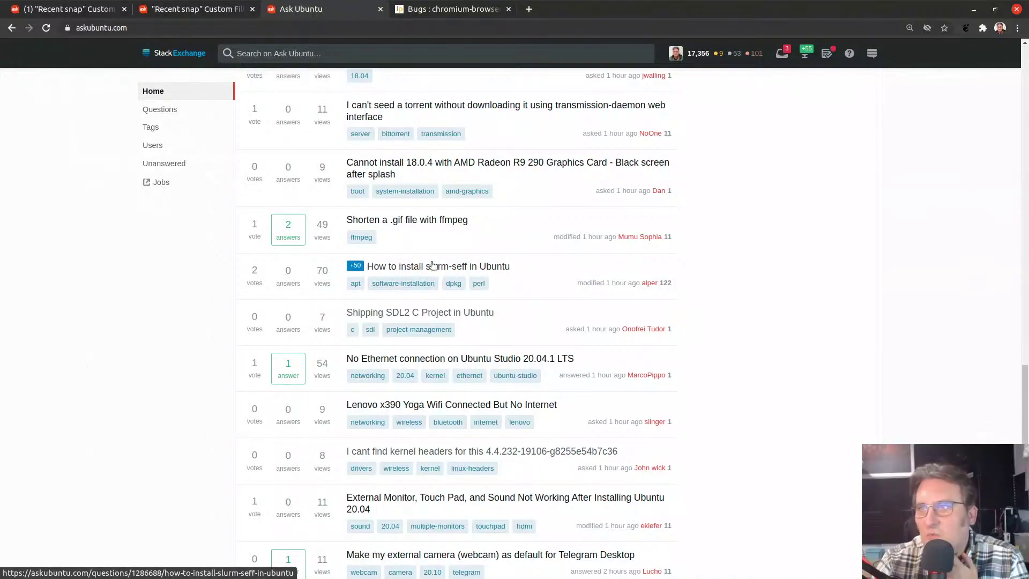
middle_click(433, 264)
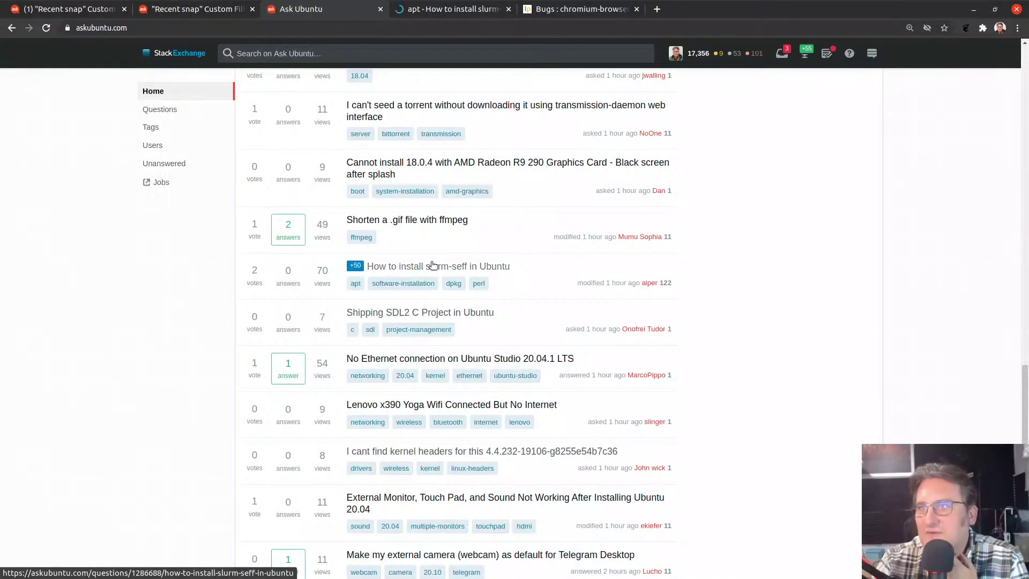
left_click(421, 11)
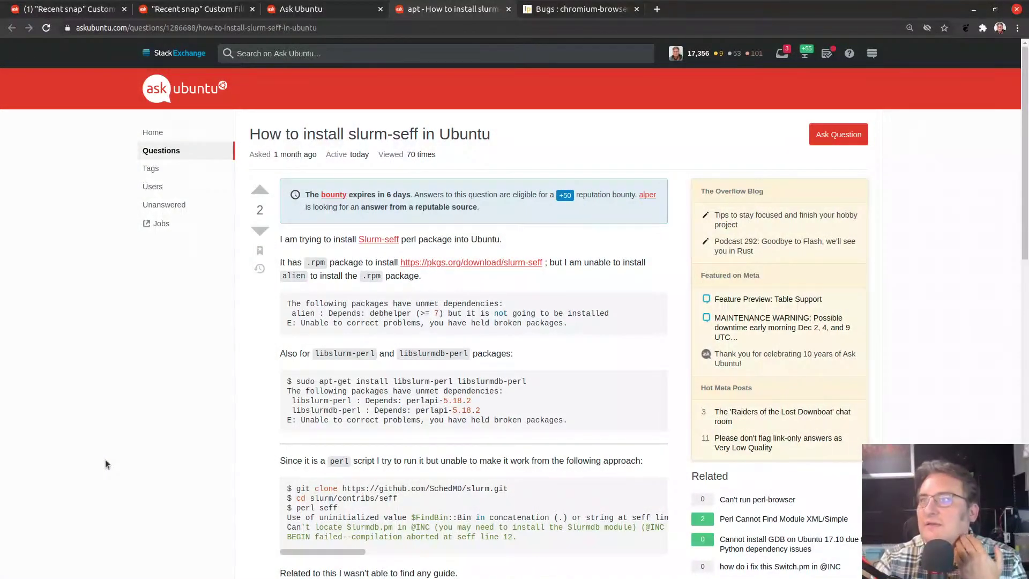
- Open the Slurm-seff link from the question in a new tab, read the seff script's bug report, and close it
middle_click(371, 240)
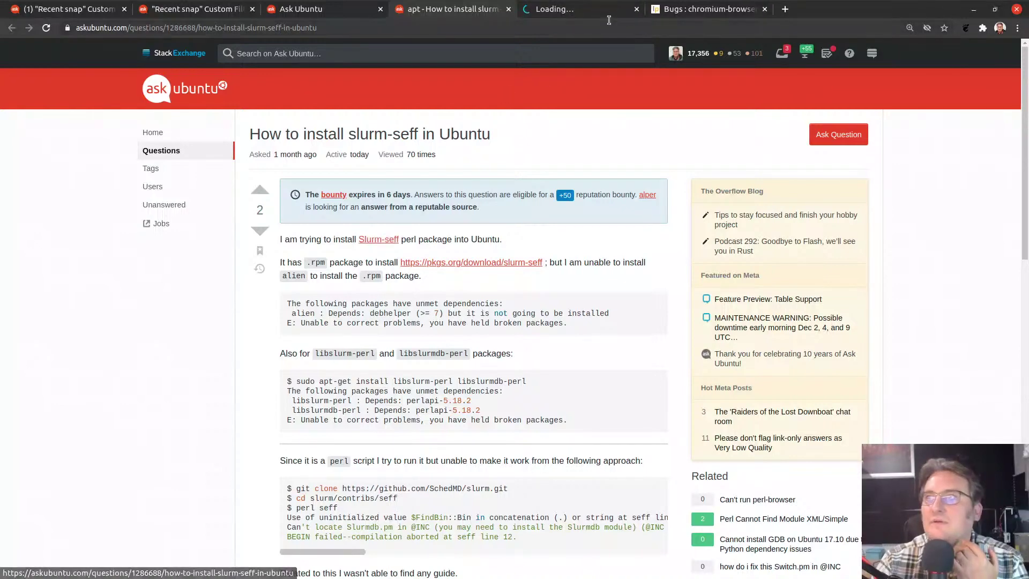
left_click(596, 10)
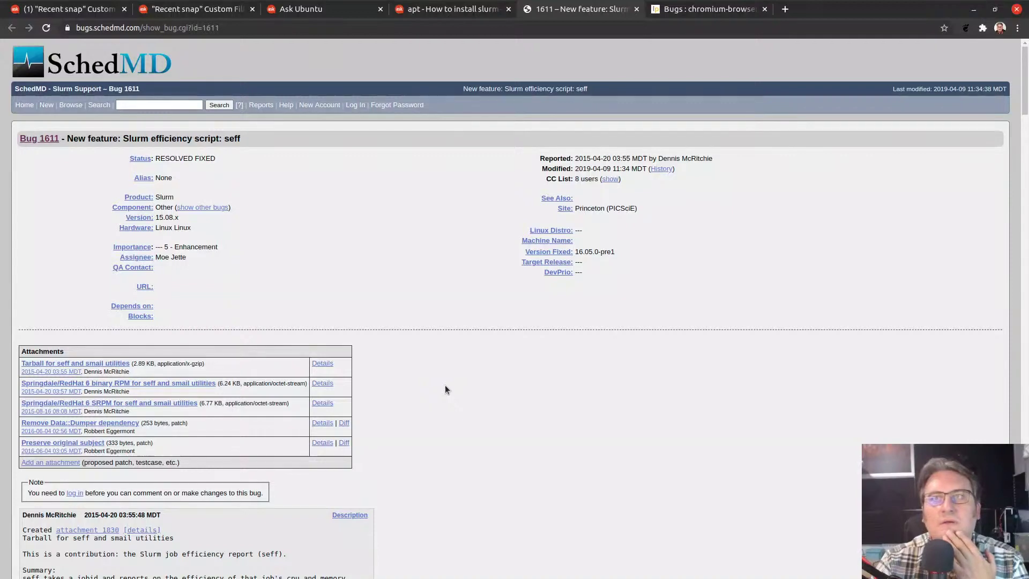
scroll(445, 390, "down", 3)
scroll(445, 390, "up", 3)
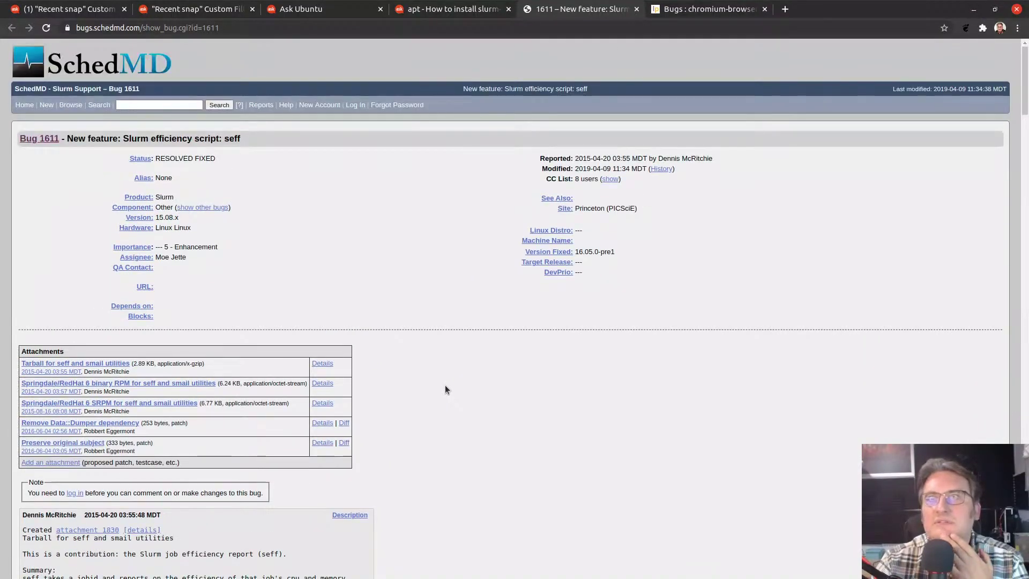
scroll(444, 389, "down", 4)
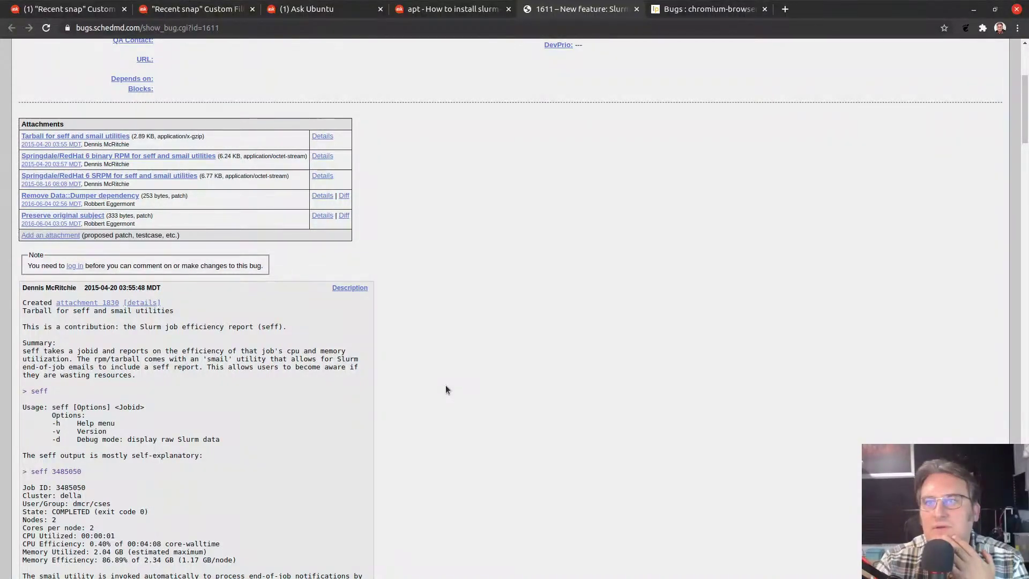
scroll(446, 385, "down", 5)
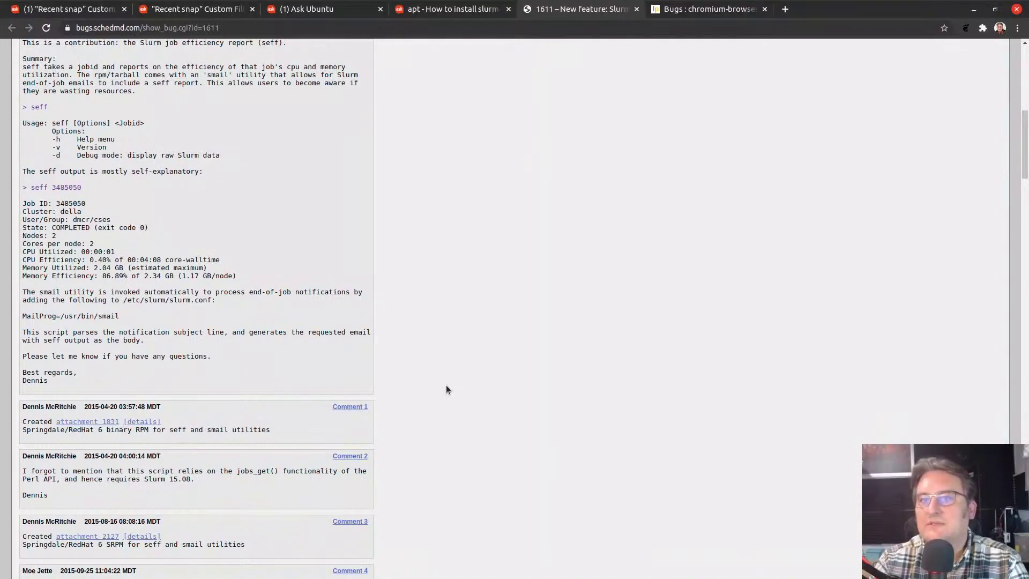
scroll(446, 386, "up", 5)
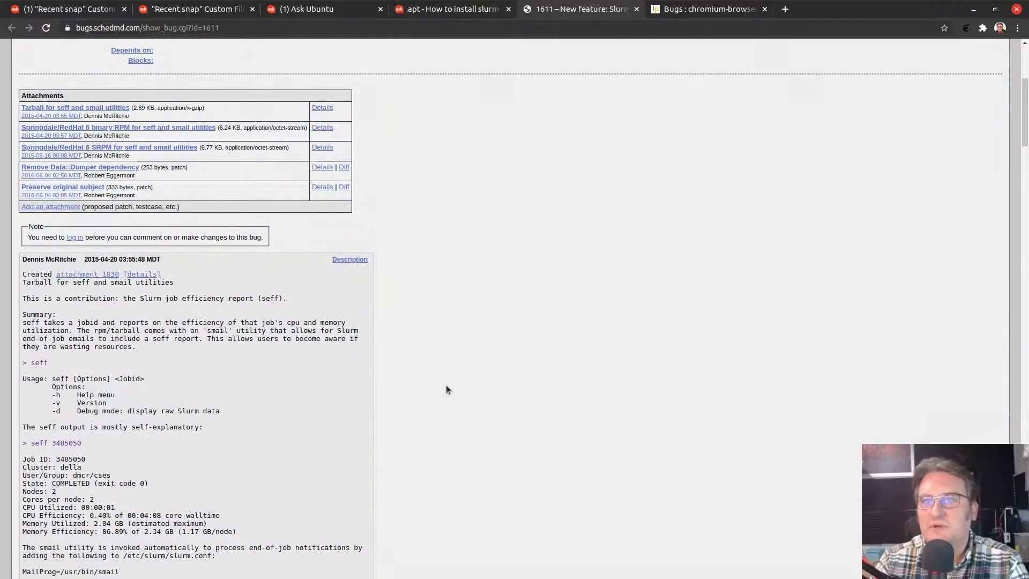
key("ctrl+w")
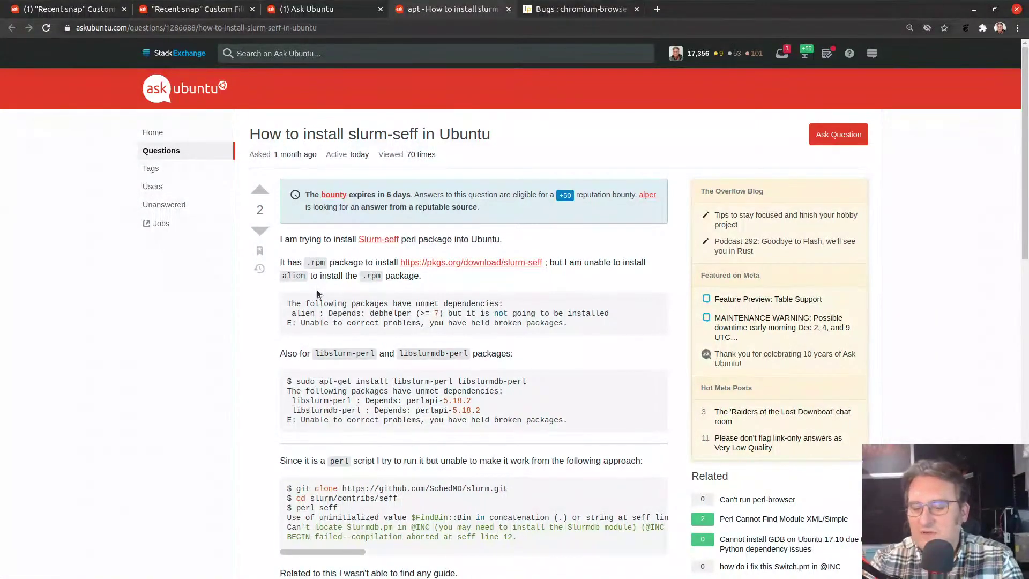
- In a terminal, search the package repositories with "apt-cache search slurm", review the listed packages, and close the terminal
key("ctrl+alt+t")
type("apt-ca")
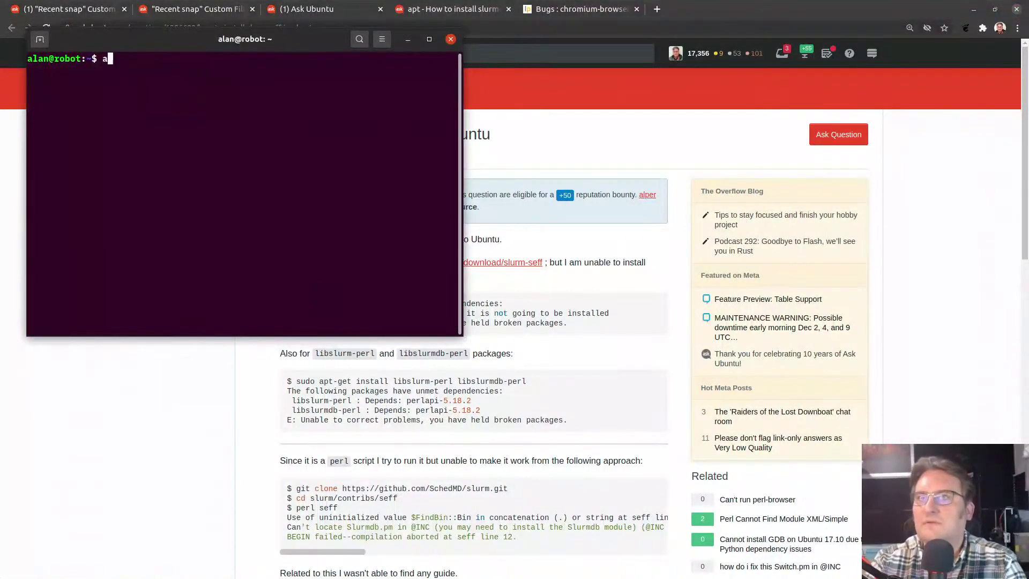
type("che search ")
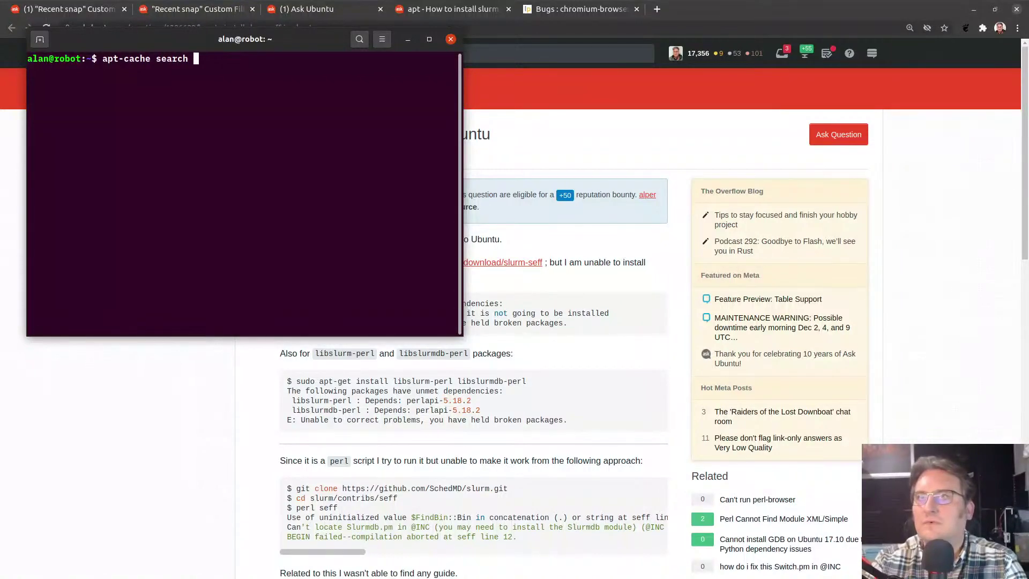
type("slurm")
key("Return")
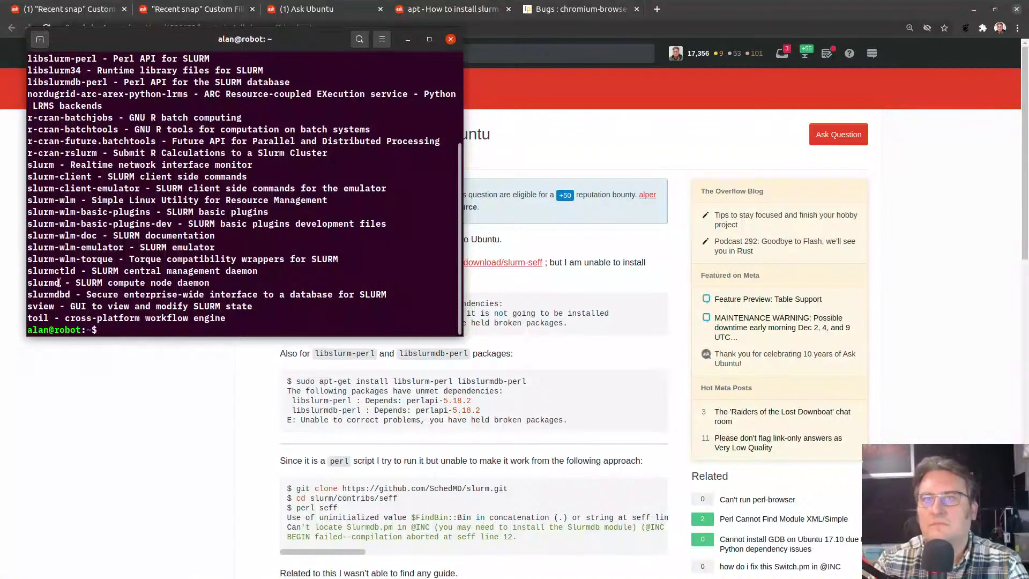
scroll(61, 182, "up", 4)
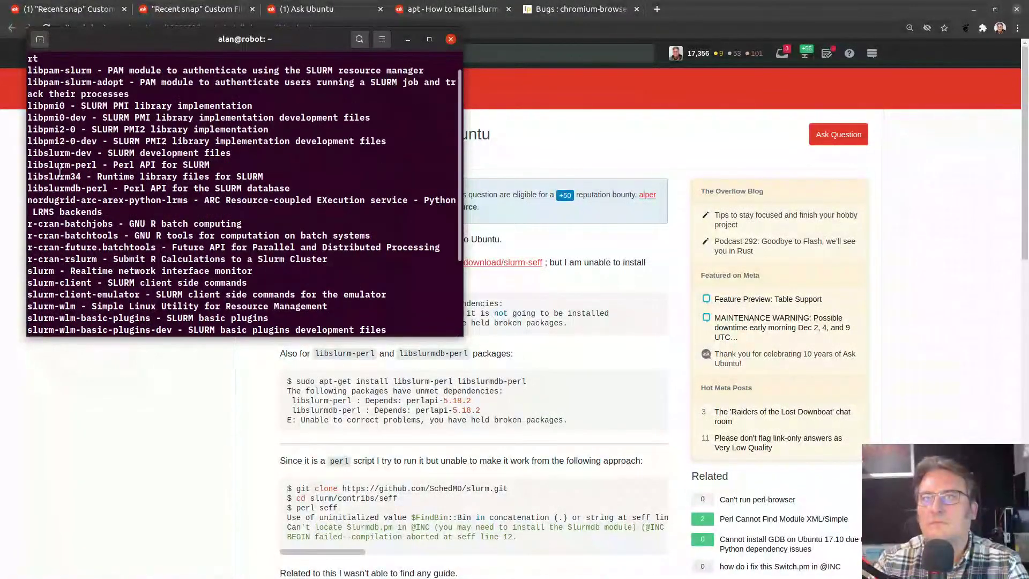
key("ctrl+d")
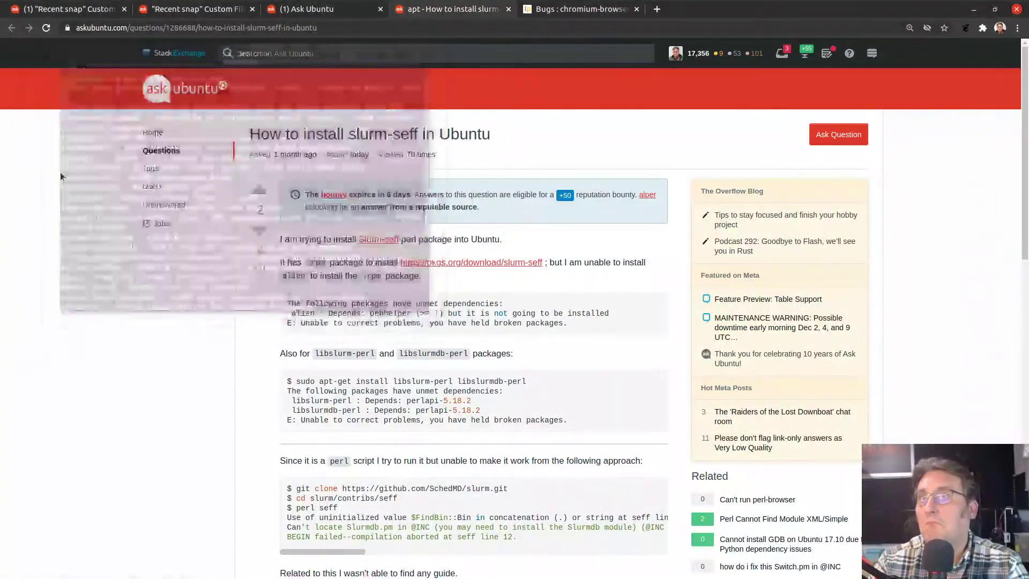
- Read the rest of the slurm-seff question and its comments, and check the linked Stack Overflow question before closing it
scroll(269, 427, "down", 1)
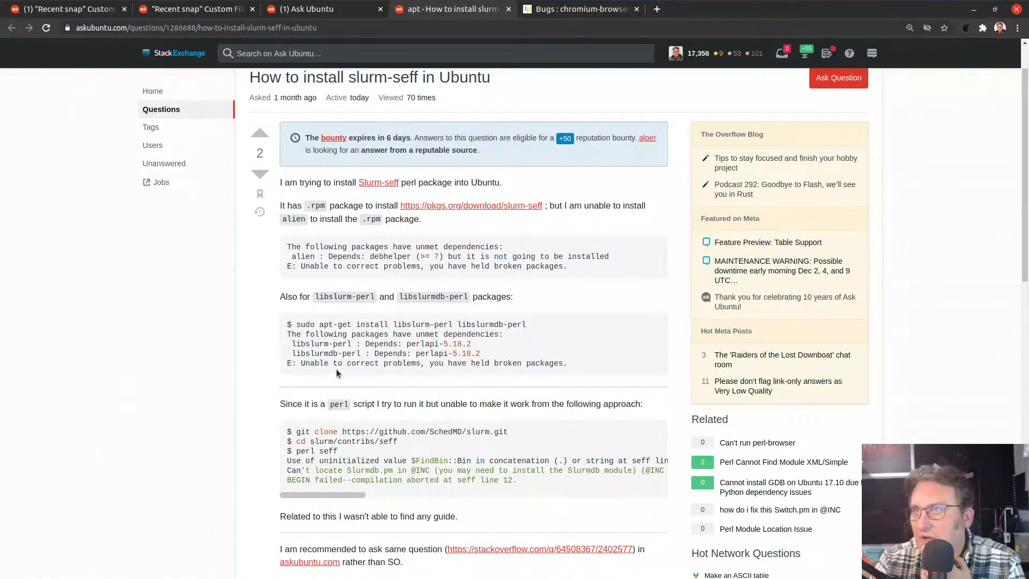
scroll(337, 374, "down", 1)
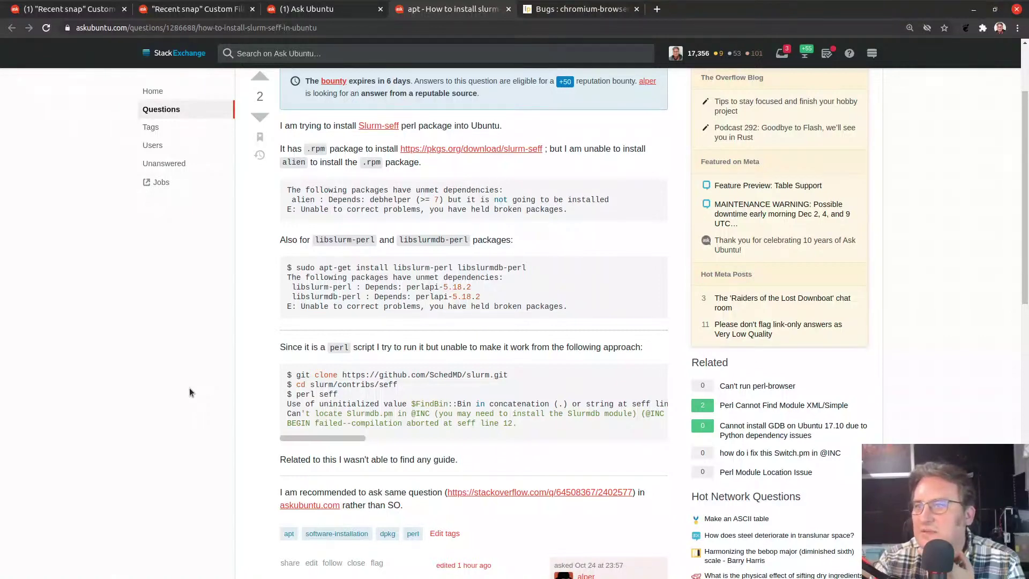
scroll(189, 393, "down", 4)
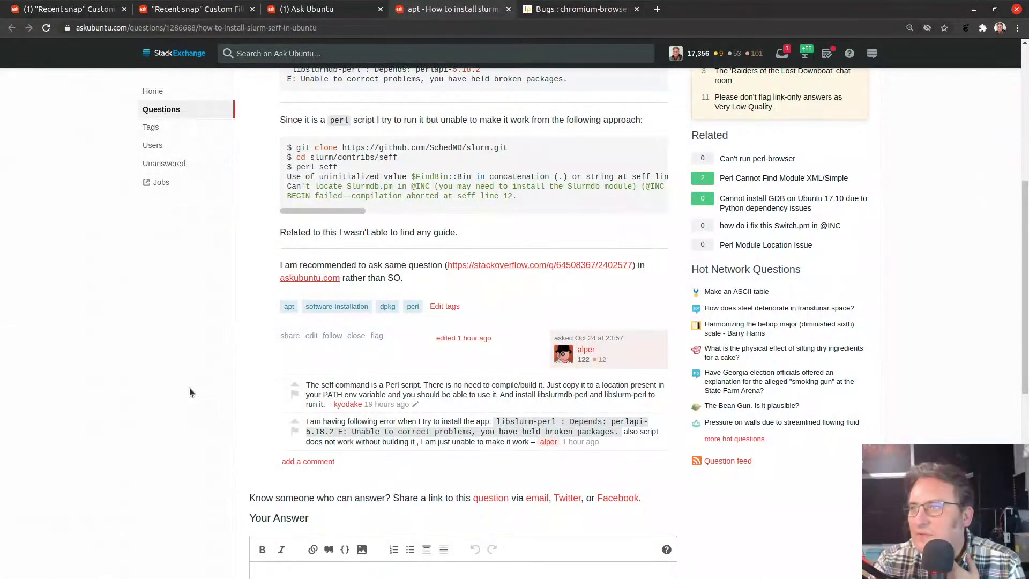
scroll(189, 392, "up", 5)
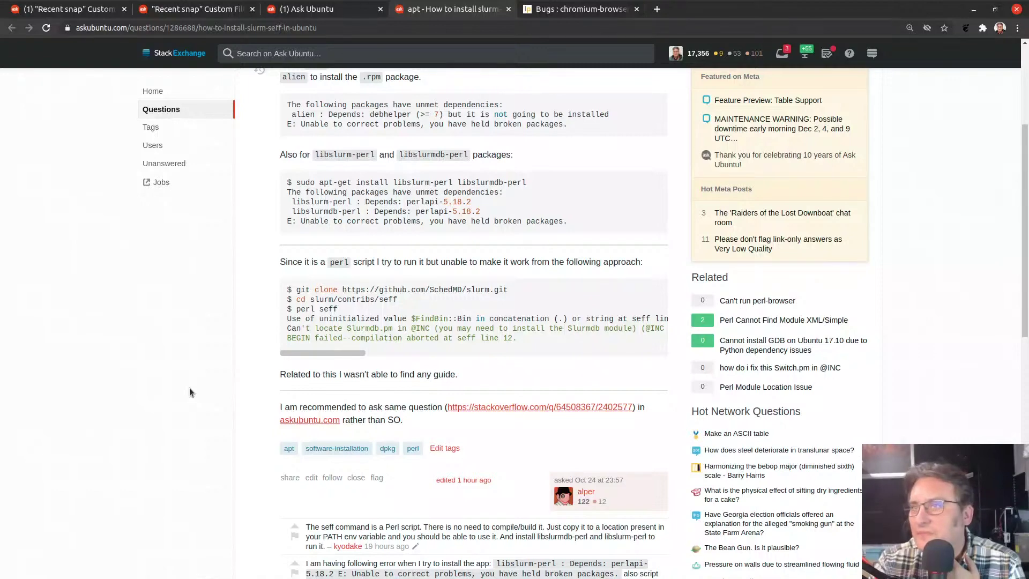
middle_click(461, 409)
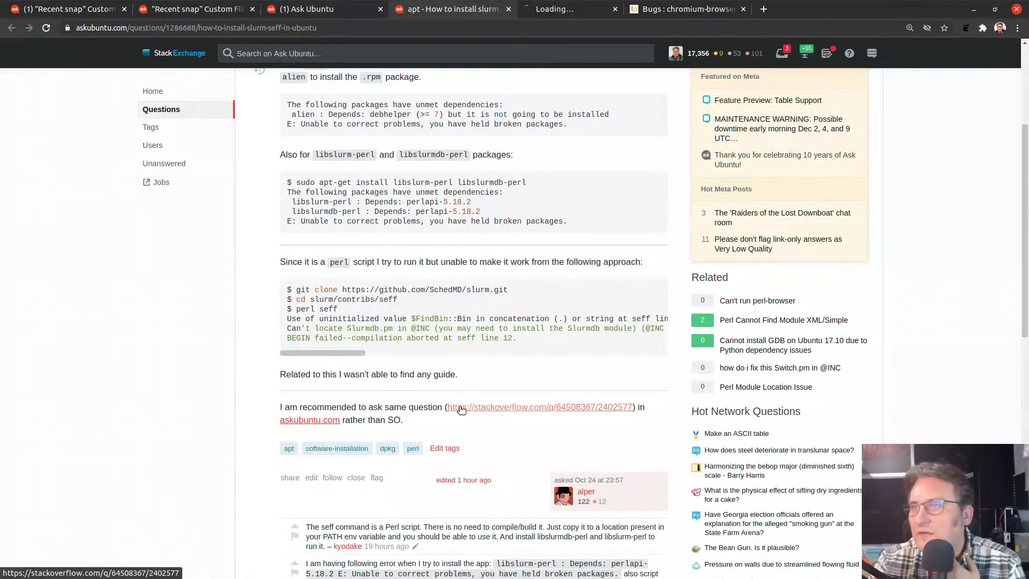
left_click(621, 10)
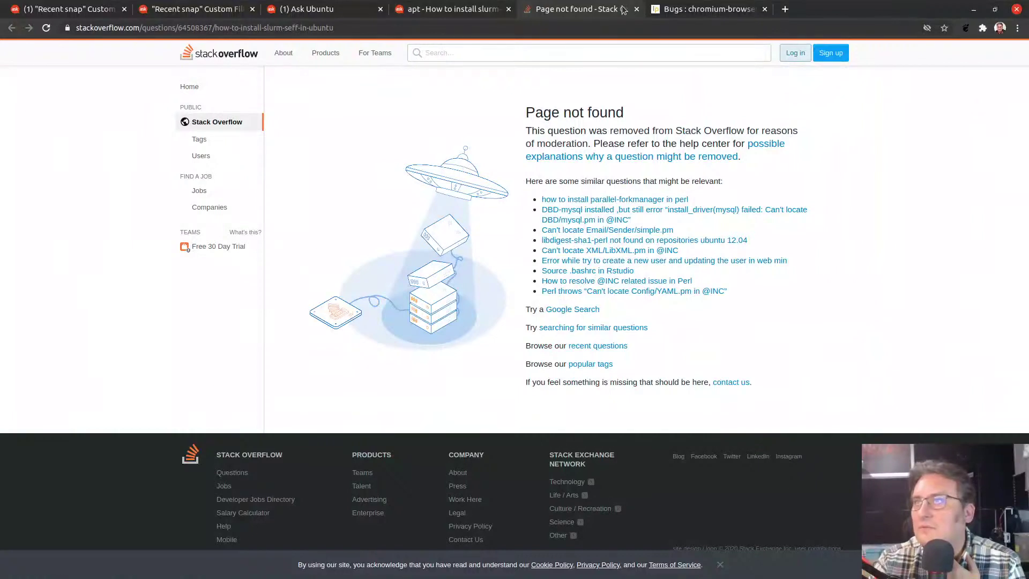
left_click(636, 9)
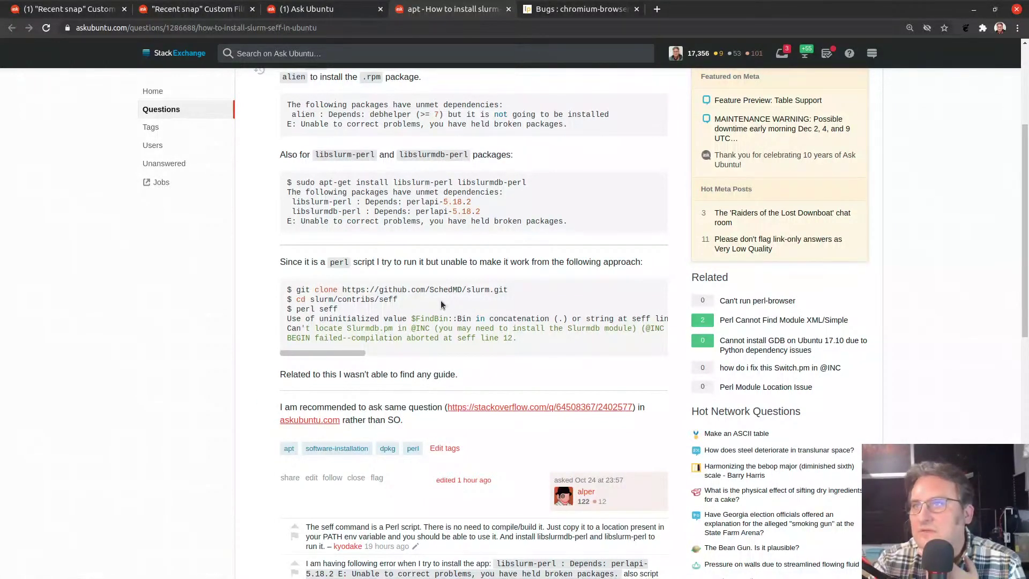
- Search the web for "cpan slurm-seff" in a new tab
scroll(442, 304, "up", 4)
scroll(442, 304, "up", 3)
left_click_drag(402, 239, 360, 237)
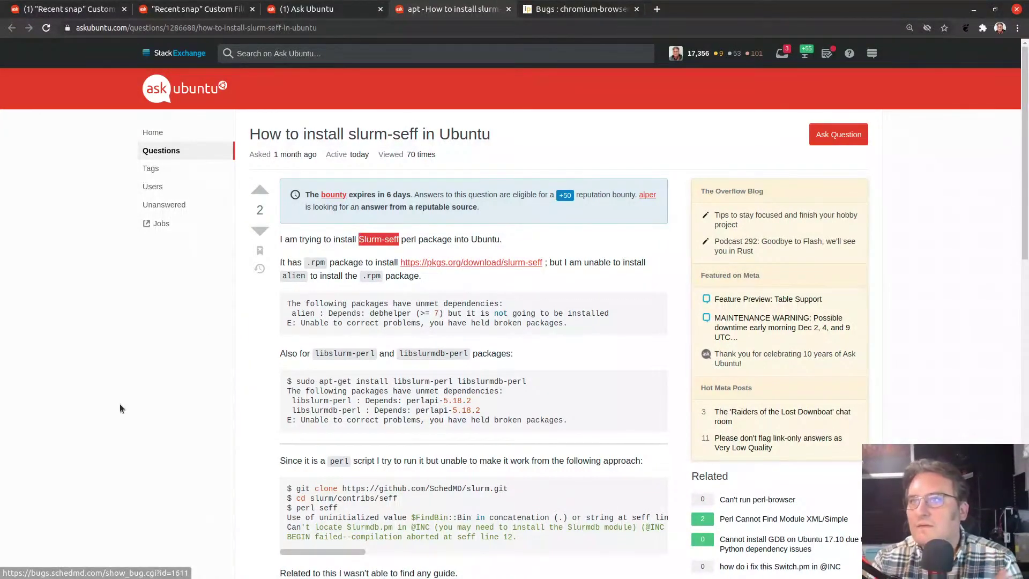
left_click(125, 389)
key("ctrl+t")
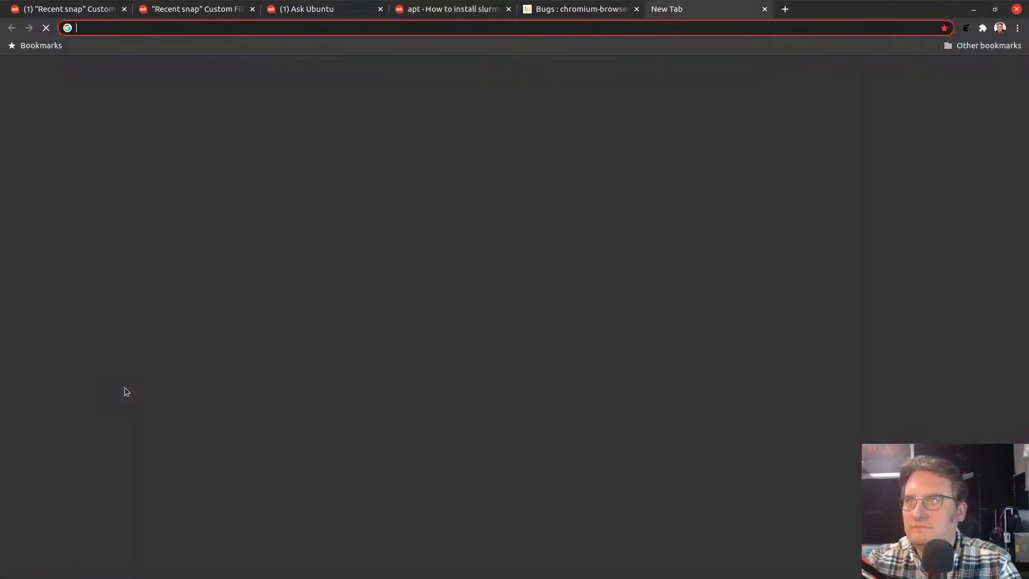
type("cpan slu")
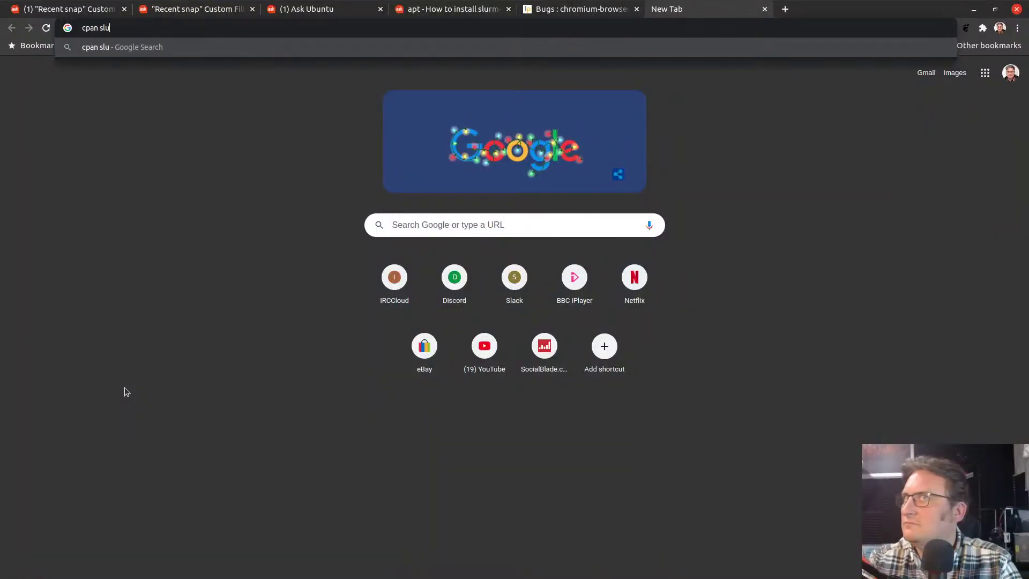
type("rm-seff")
key("Return")
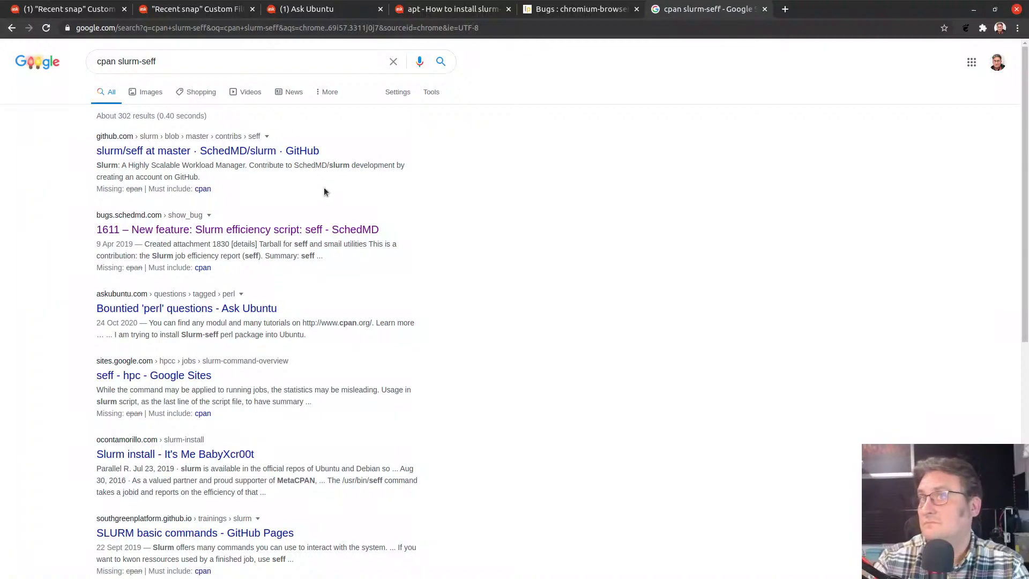
- Open the slurm/seff source file on GitHub from the search results, look through the Perl script, and close it
left_click(288, 152)
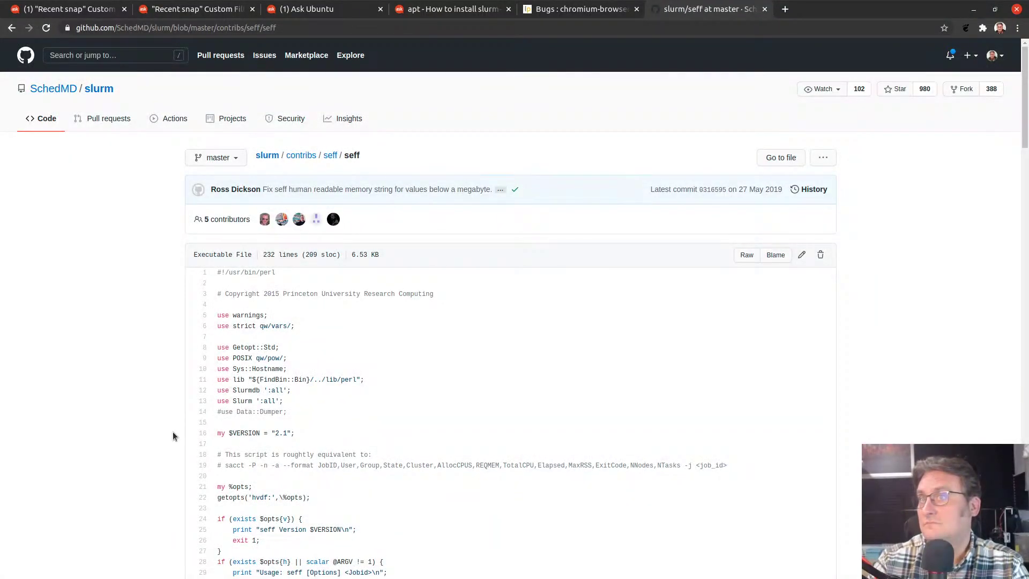
scroll(146, 439, "down", 4)
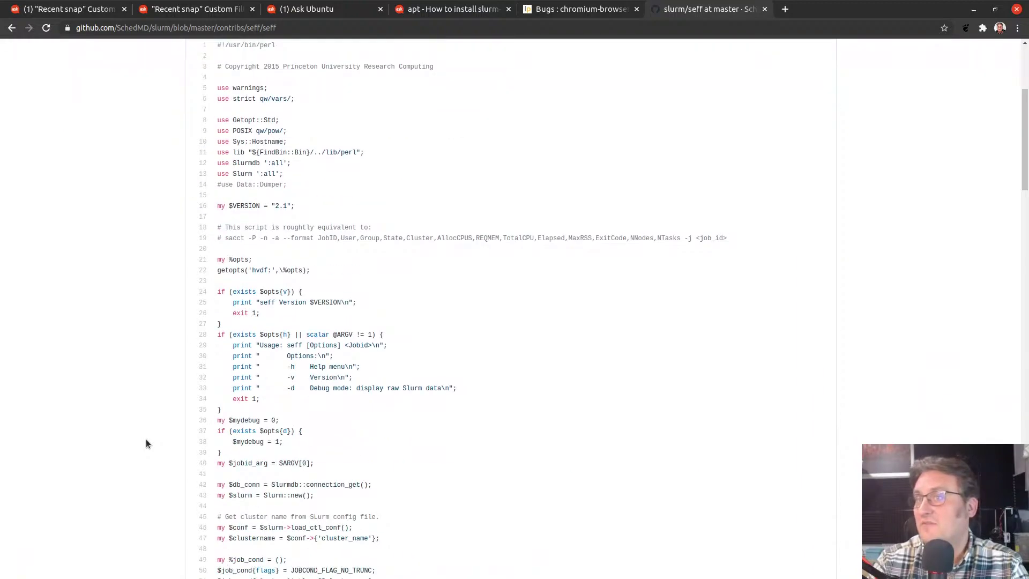
scroll(145, 443, "up", 4)
scroll(146, 444, "down", 10)
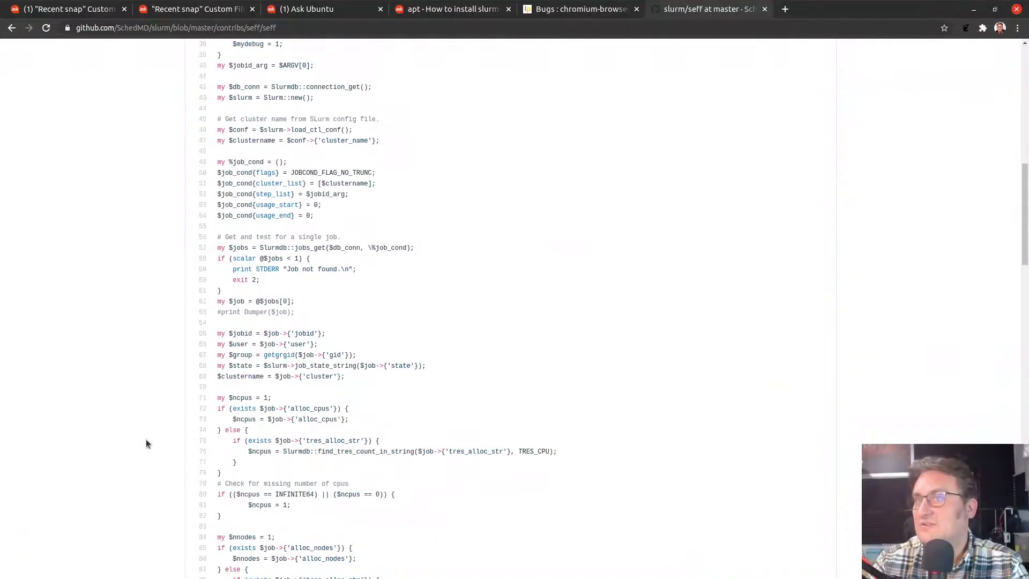
key("ctrl+w")
- Skim the slurm-seff question once more, and close both it and the chromium-browser bug list
scroll(262, 471, "down", 7)
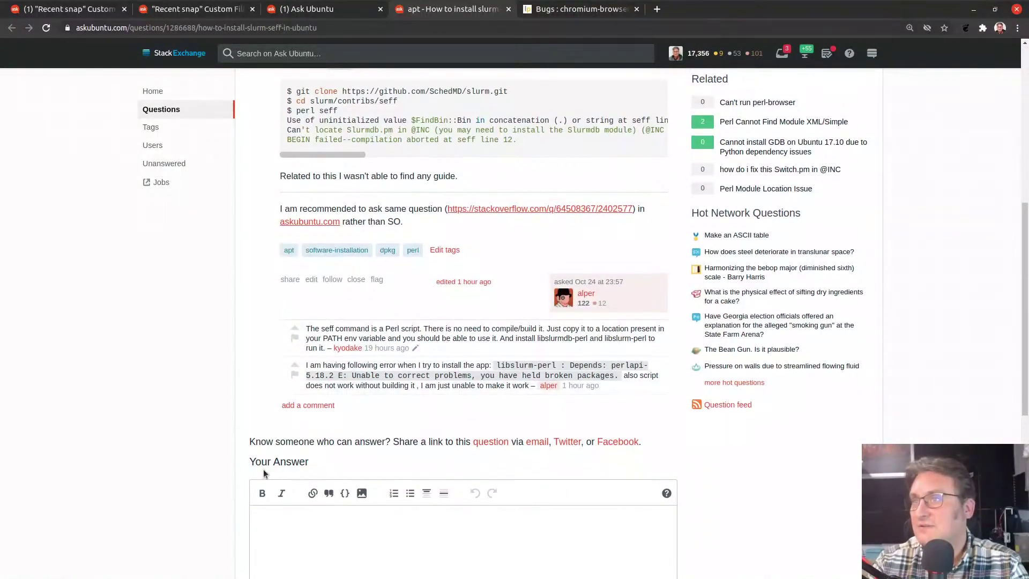
scroll(262, 468, "up", 7)
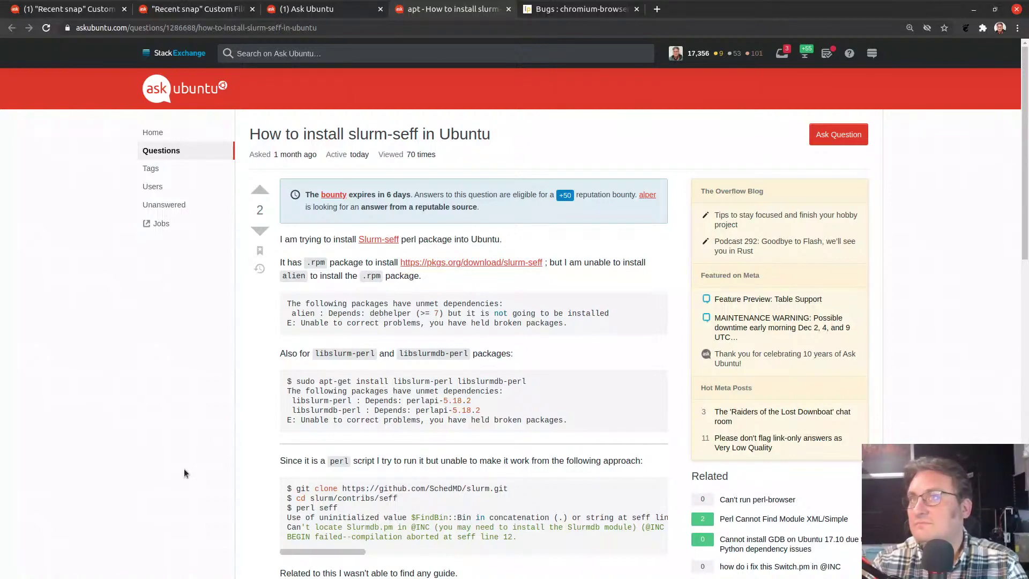
key("ctrl+w")
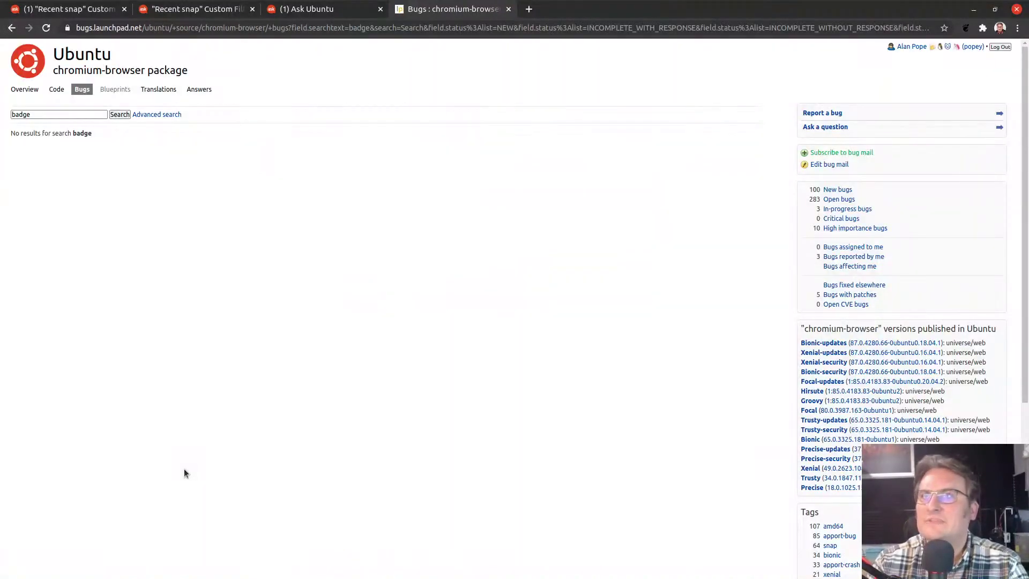
key("ctrl+w")
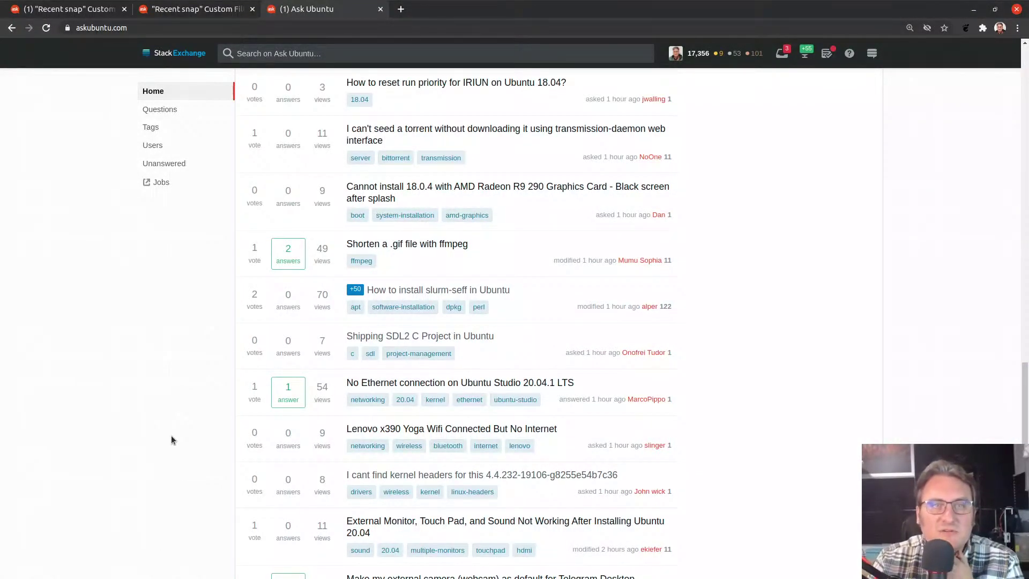
- Look through the remaining questions on the Ask Ubuntu home page for another one to help with, and go back up the list
scroll(171, 440, "down", 3)
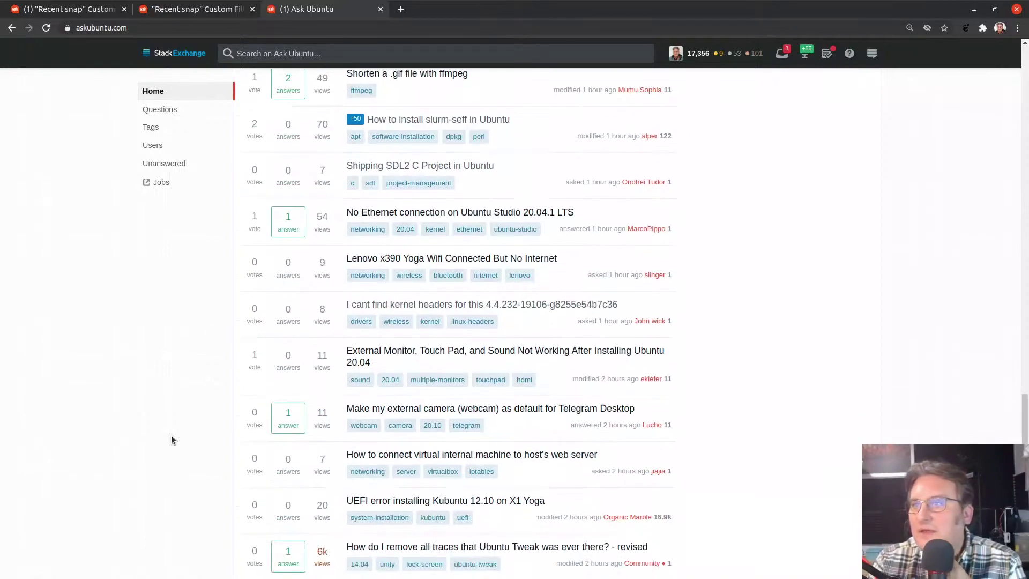
scroll(171, 439, "down", 3)
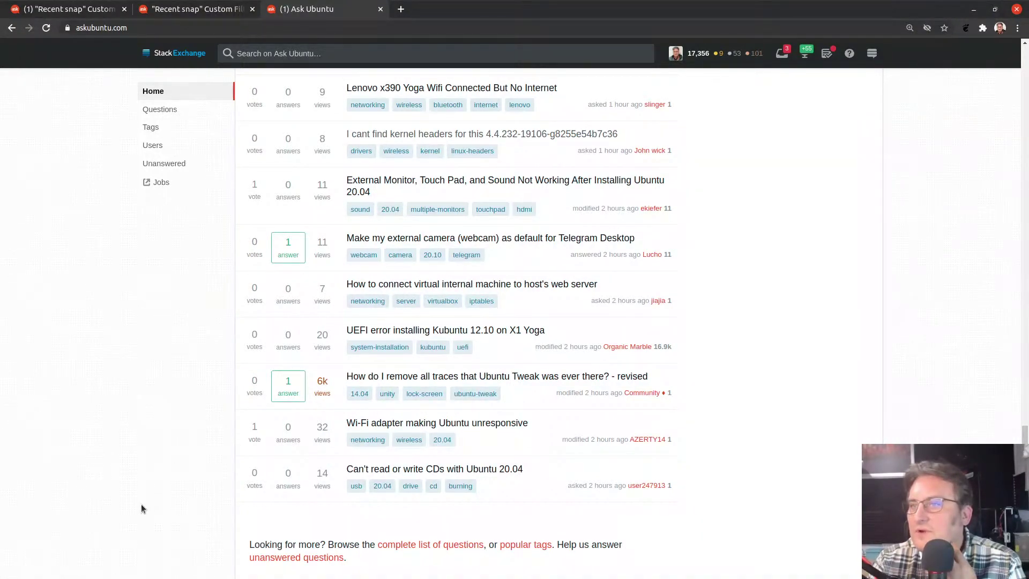
scroll(146, 520, "down", 4)
scroll(144, 523, "up", 5)
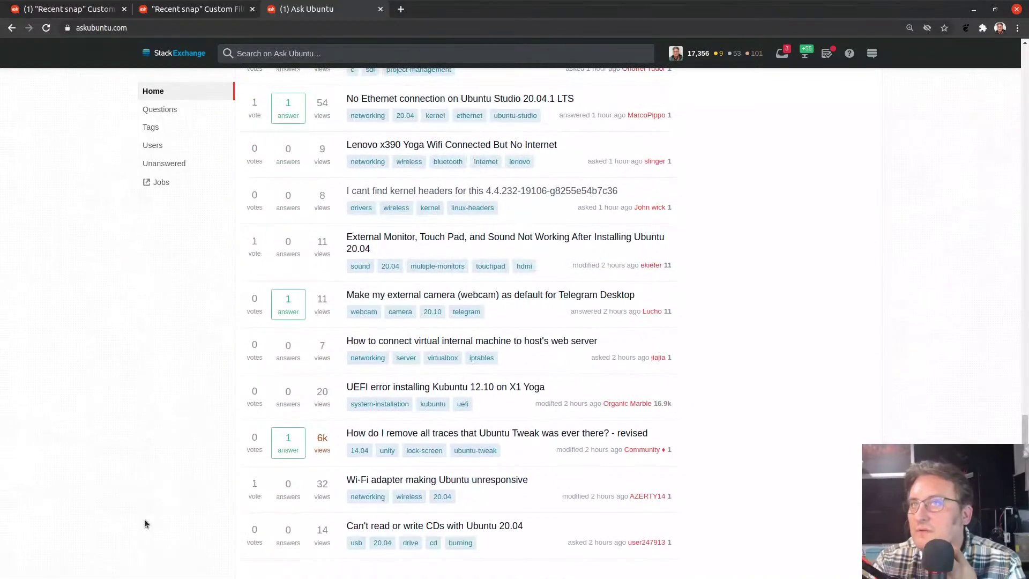
scroll(138, 456, "up", 20)
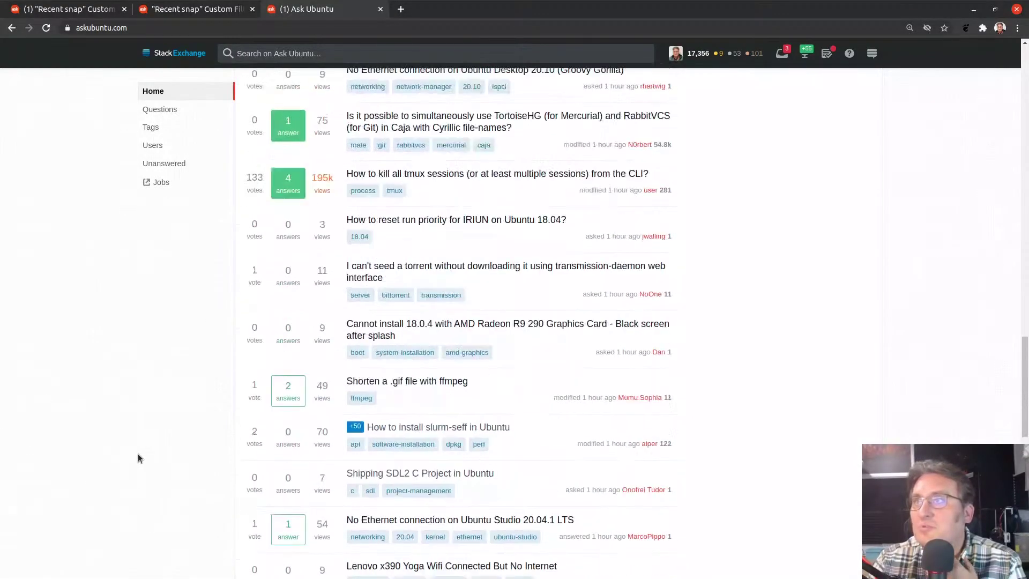
scroll(138, 458, "up", 15)
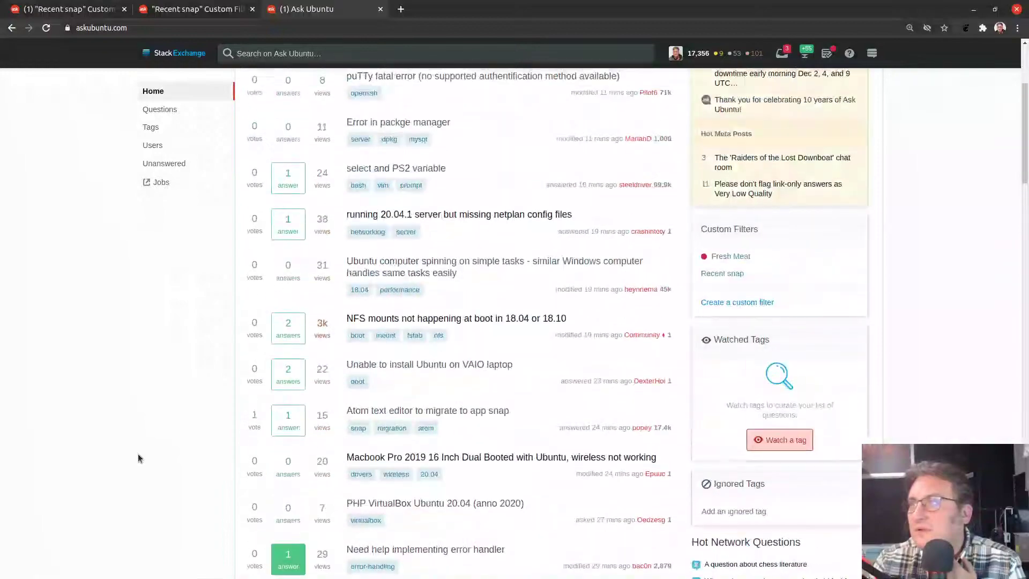
- Apply the Fresh Meat filter, open the question "Ubuntu 18.04 fails to boot every 15 to 20 boots" in its own tab, and read it
left_click(730, 455)
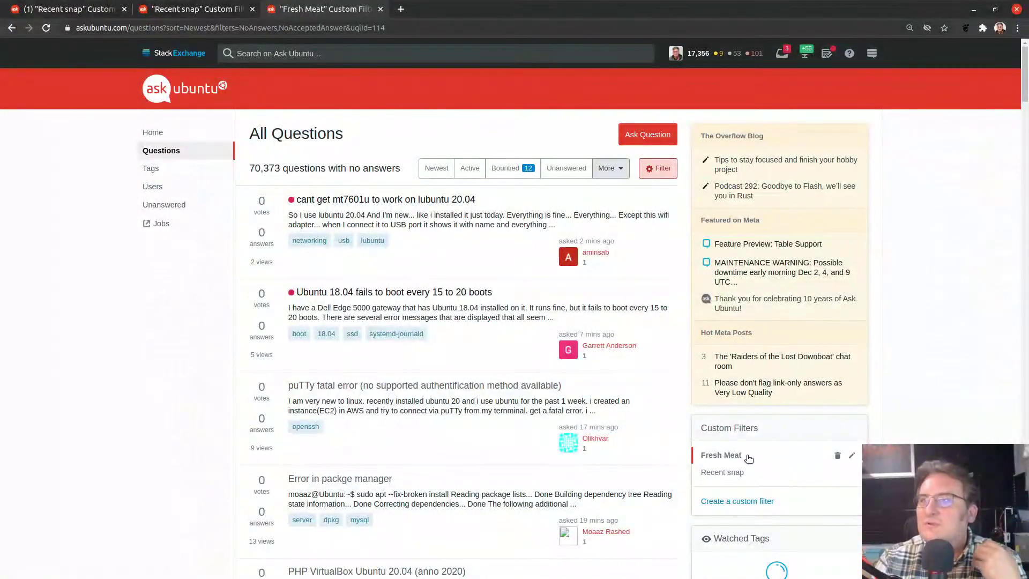
middle_click(368, 295)
left_click(448, 9)
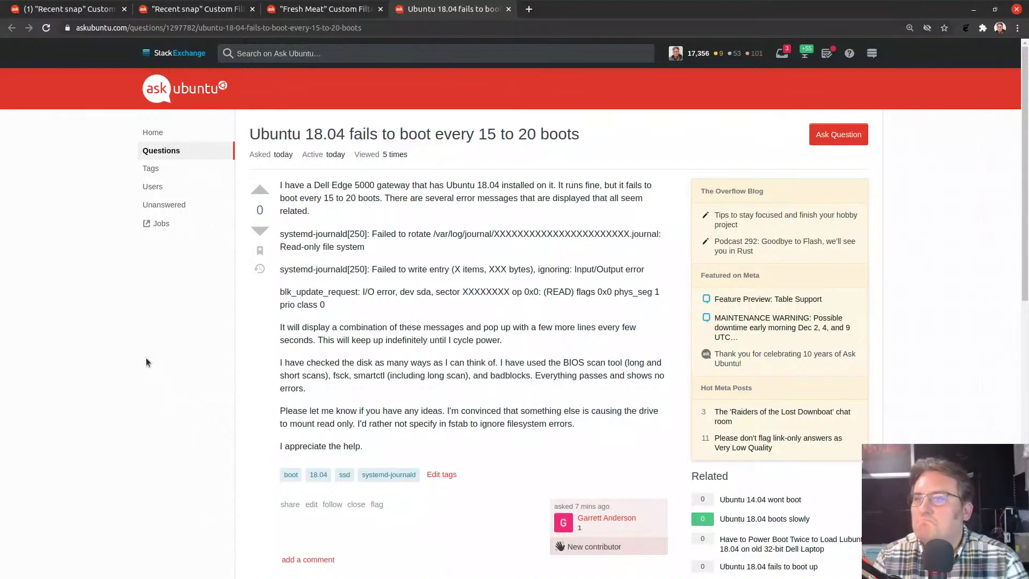
scroll(204, 293, "down", 2)
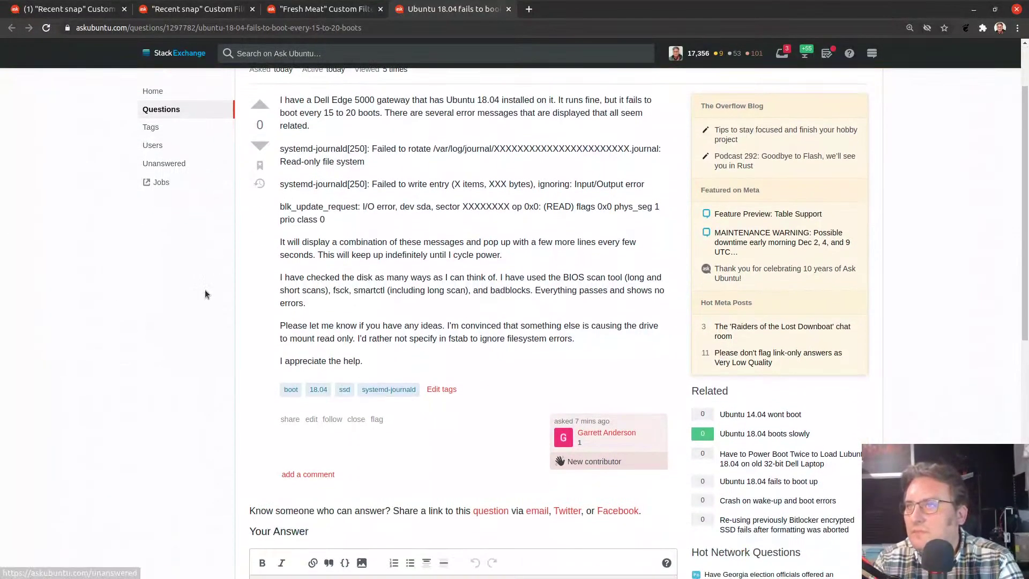
scroll(205, 294, "up", 2)
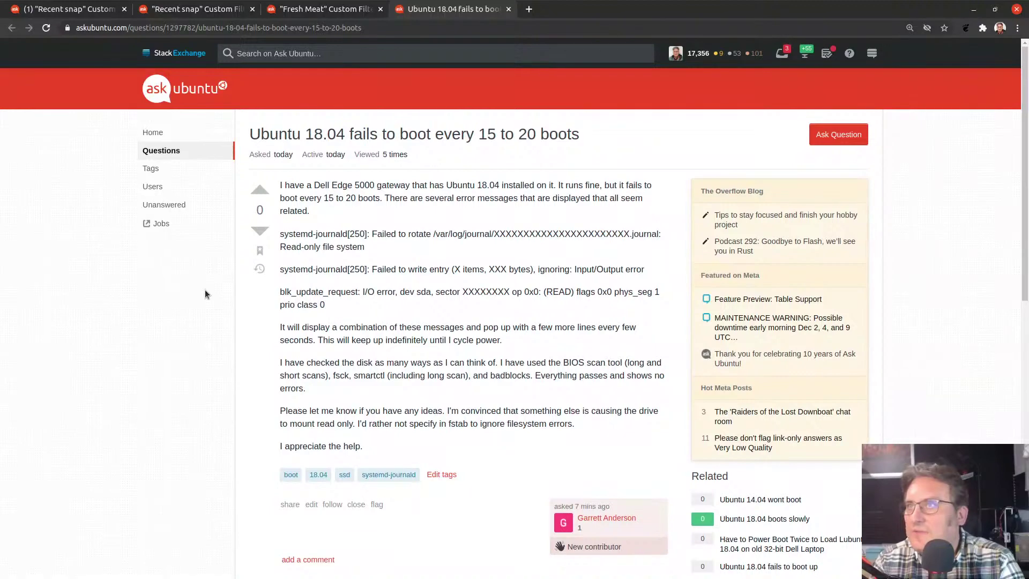
scroll(204, 294, "down", 1)
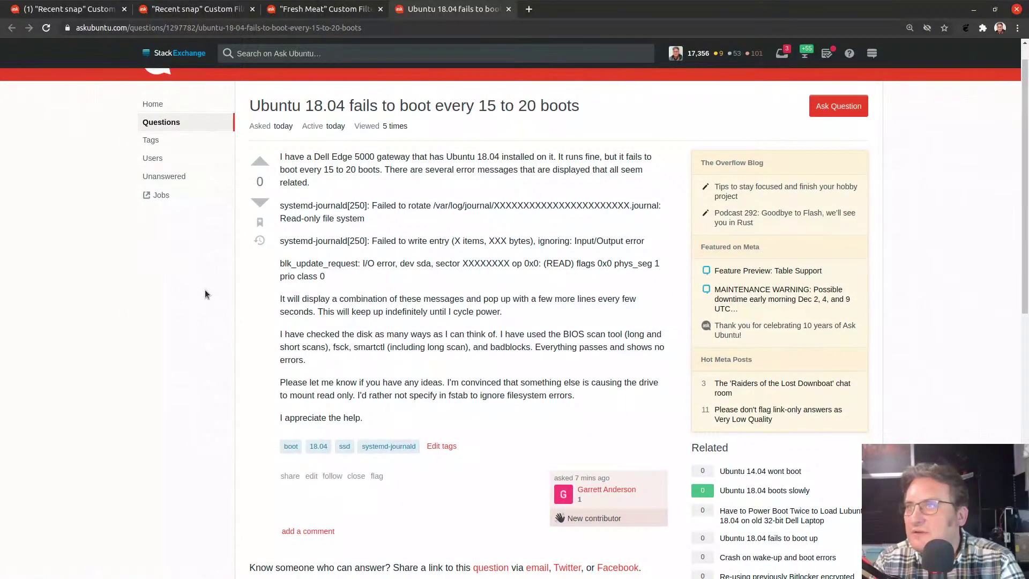
scroll(204, 293, "down", 1)
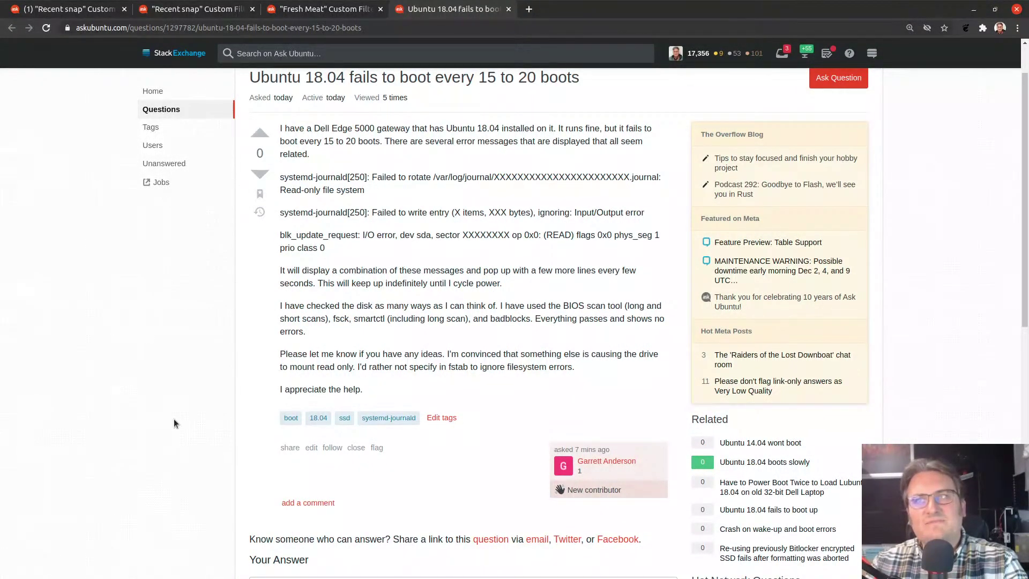
- Search the web in a new tab for "Dell Edge 5000 gateway", copied from the question, and view the image results
left_click_drag(411, 129, 314, 129)
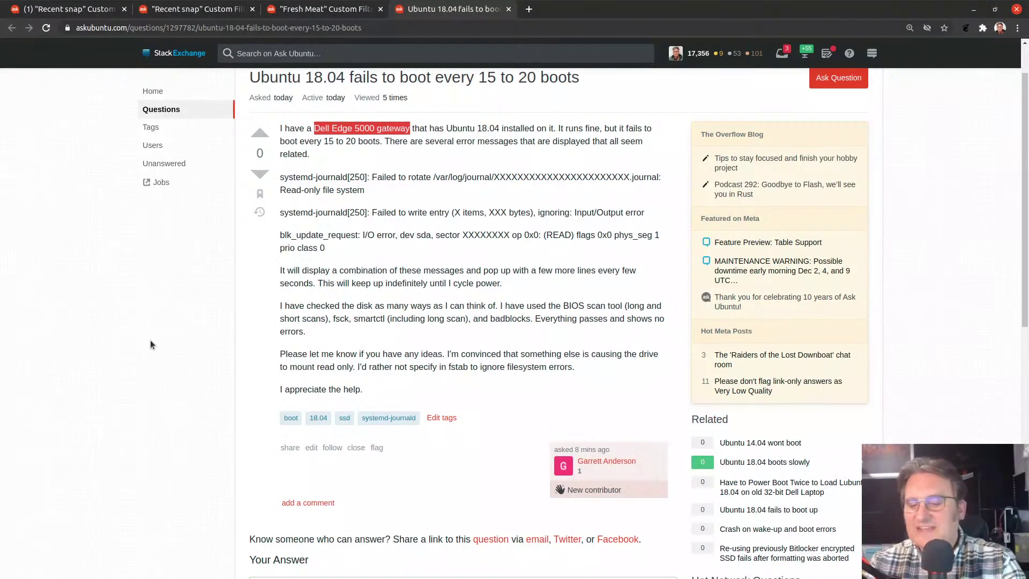
key("ctrl+c")
key("ctrl+t")
key("ctrl+v")
key("Return")
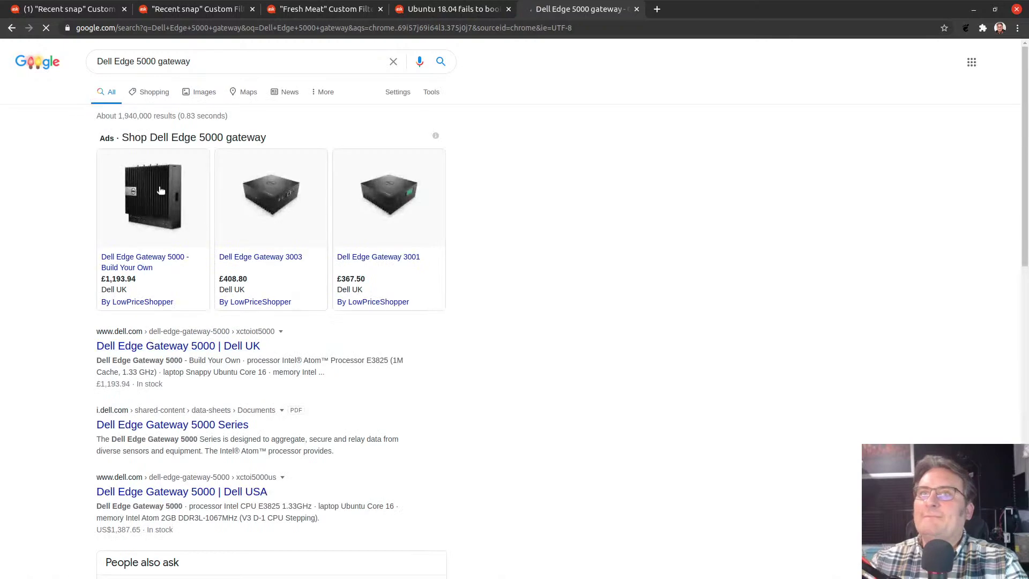
left_click(212, 96)
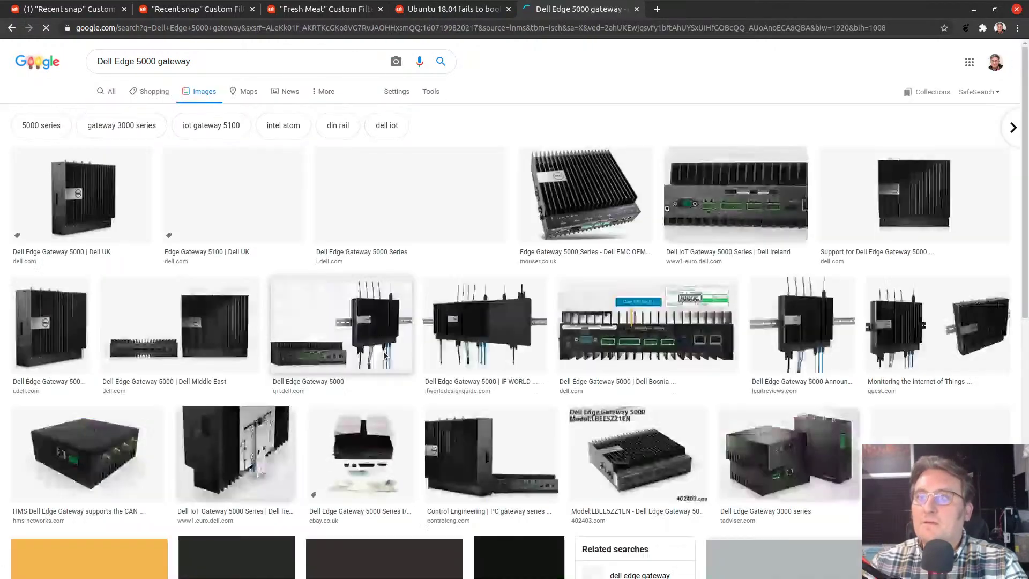
- Search the images for "Dell Edge 5000 gateway replace ssd" and open the Dell Edge Gateway 5000 Service Manual from a drive installation picture
left_click(209, 58)
type("r")
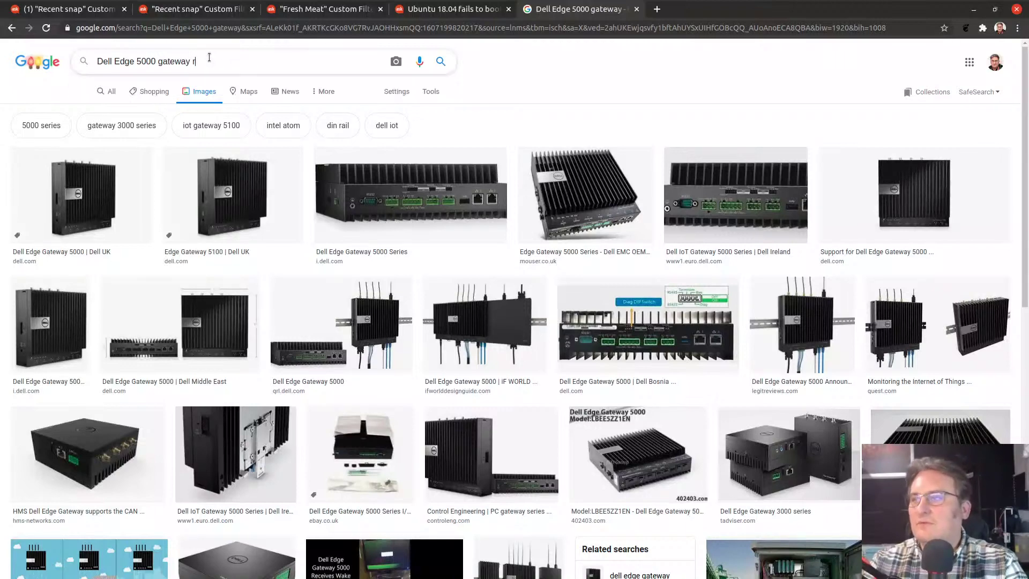
type("eplace ssd")
key("Return")
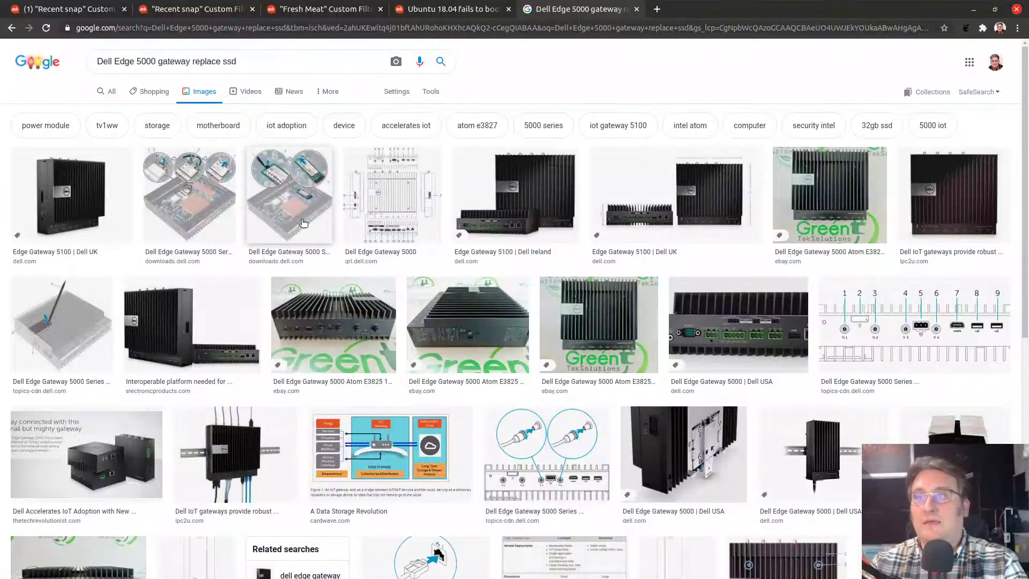
left_click(290, 196)
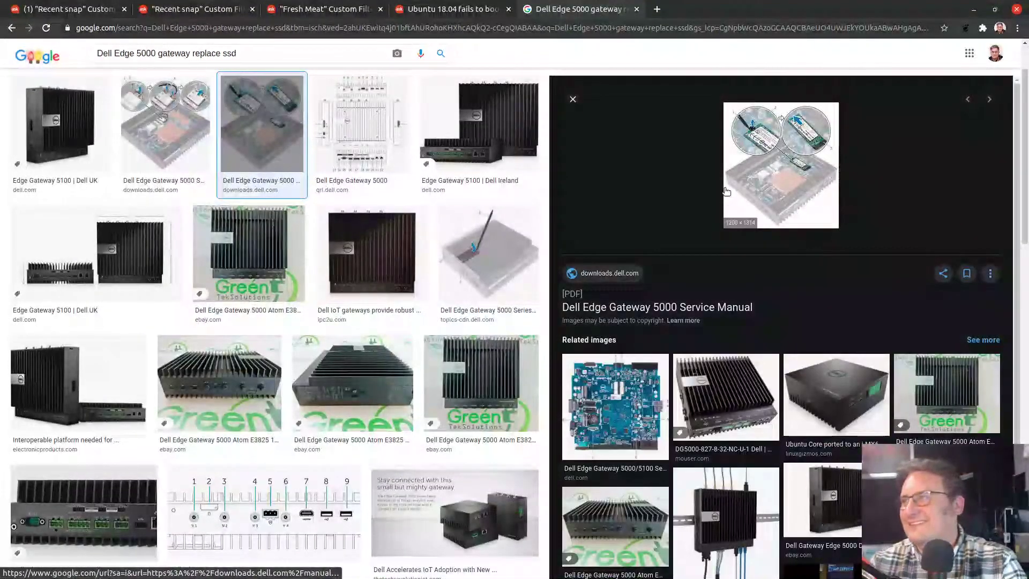
left_click(771, 158)
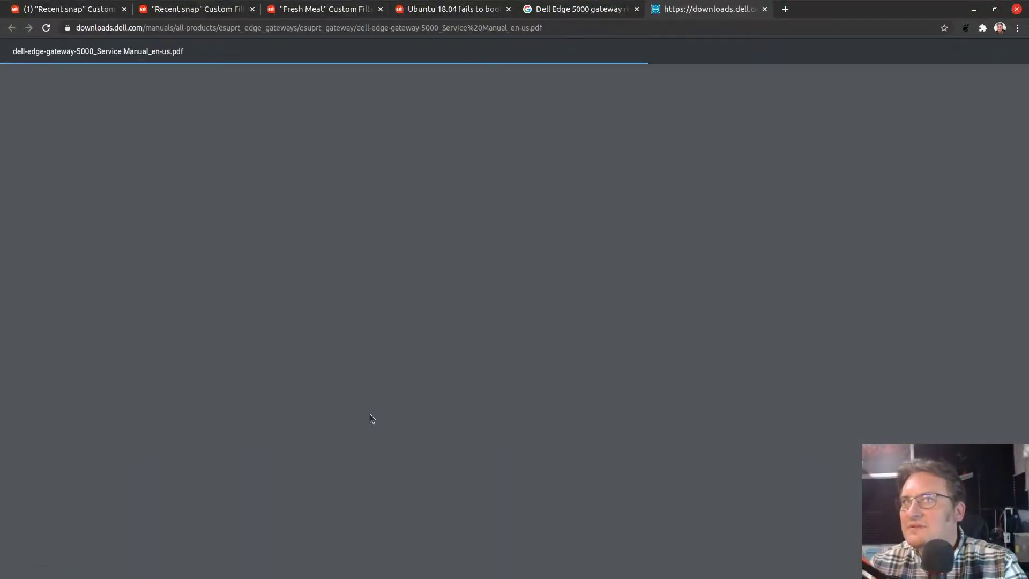
- Examine the enlarged system-board components diagram in the service manual for the solid-state drive slot, and close the manual and the image search
scroll(225, 331, "down", 20)
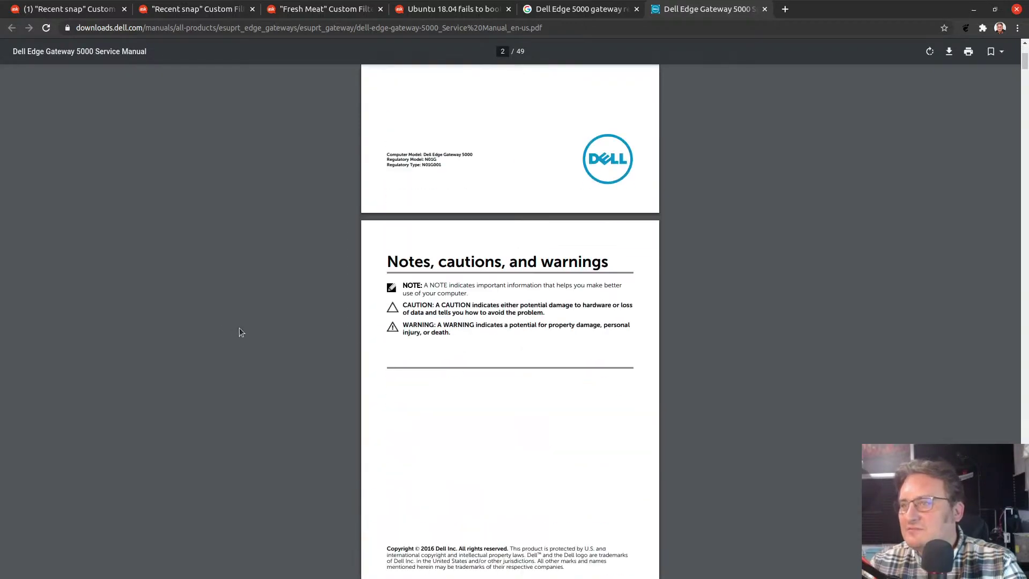
scroll(239, 343, "down", 17)
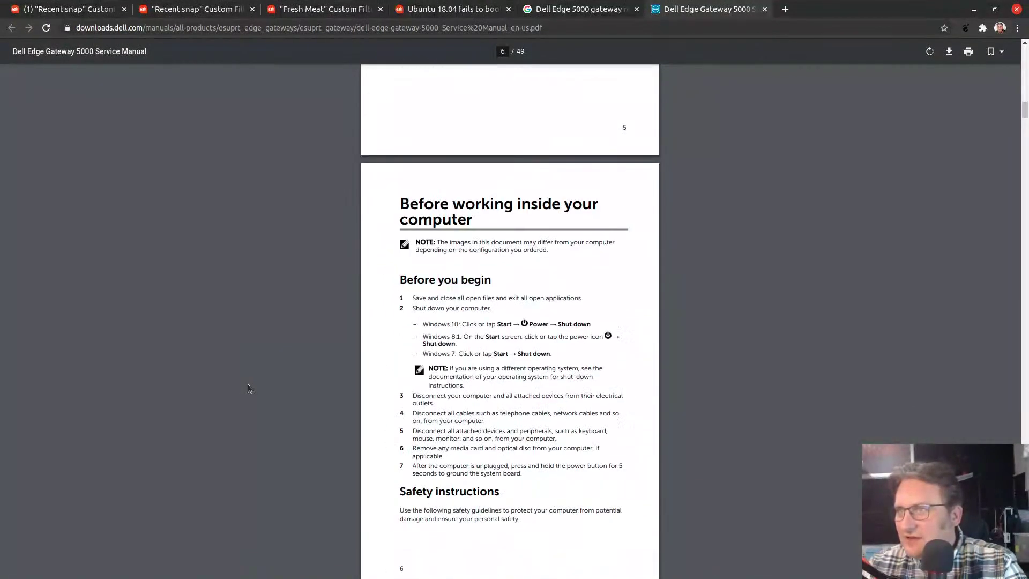
left_click_drag(1024, 121, 1025, 153)
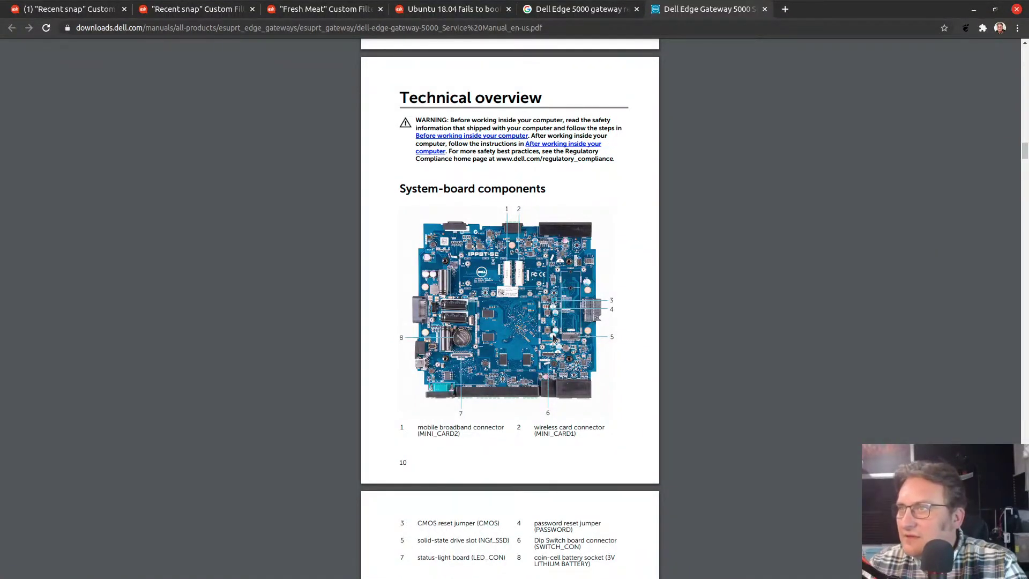
scroll(550, 325, "up", 5)
scroll(550, 325, "down", 3)
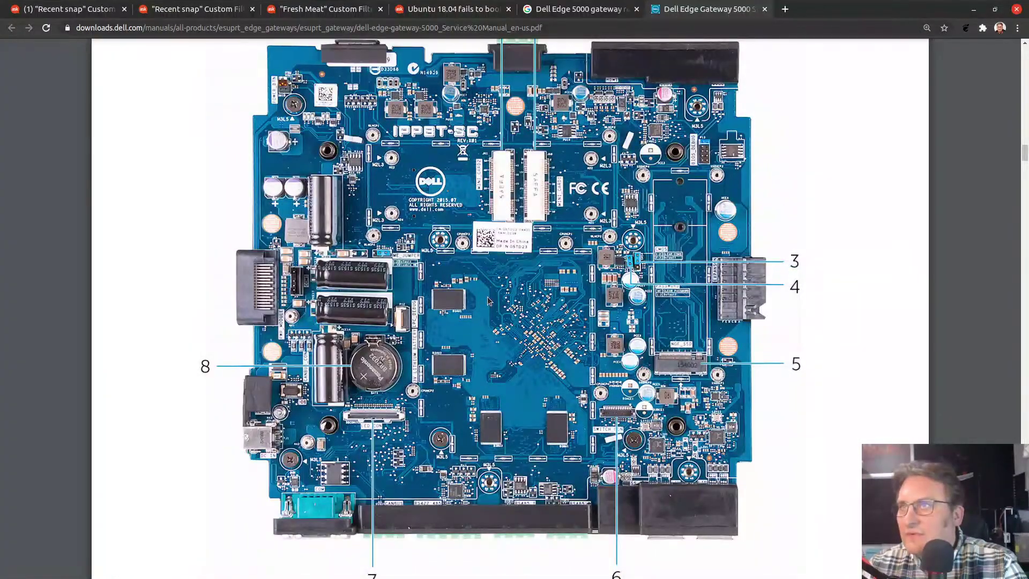
scroll(489, 301, "up", 2)
scroll(589, 241, "down", 1)
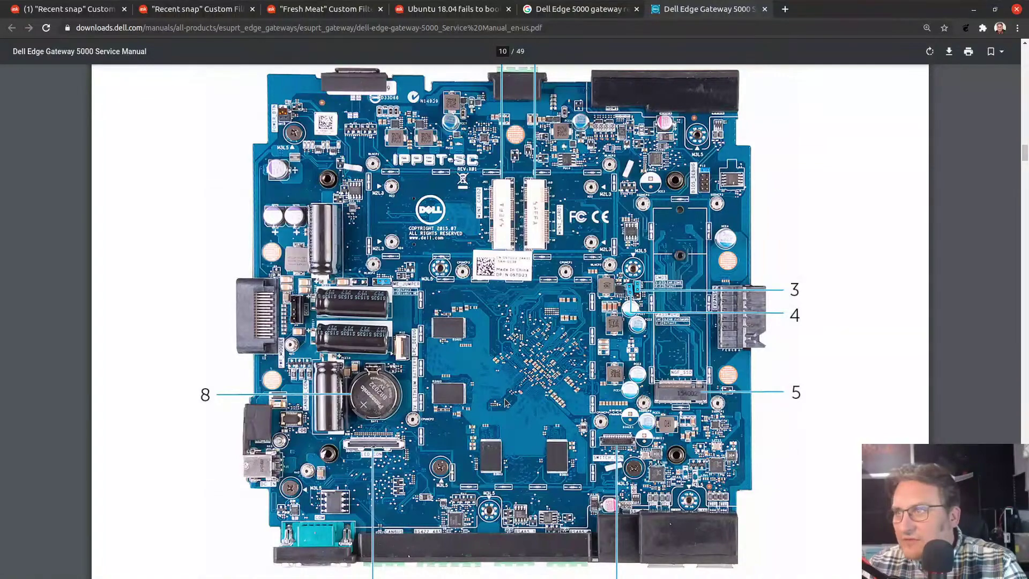
scroll(505, 404, "down", 2)
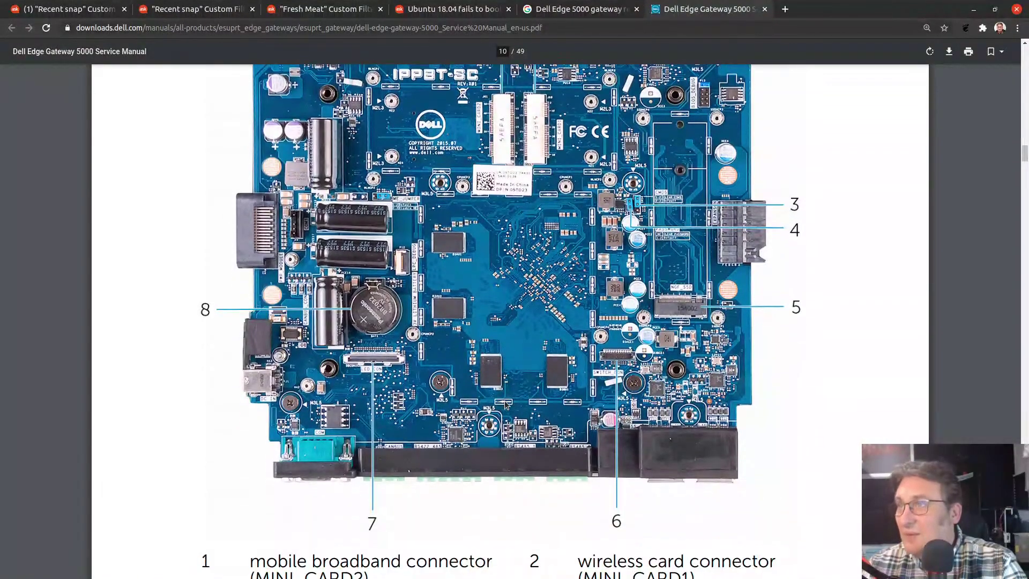
scroll(505, 404, "up", 4)
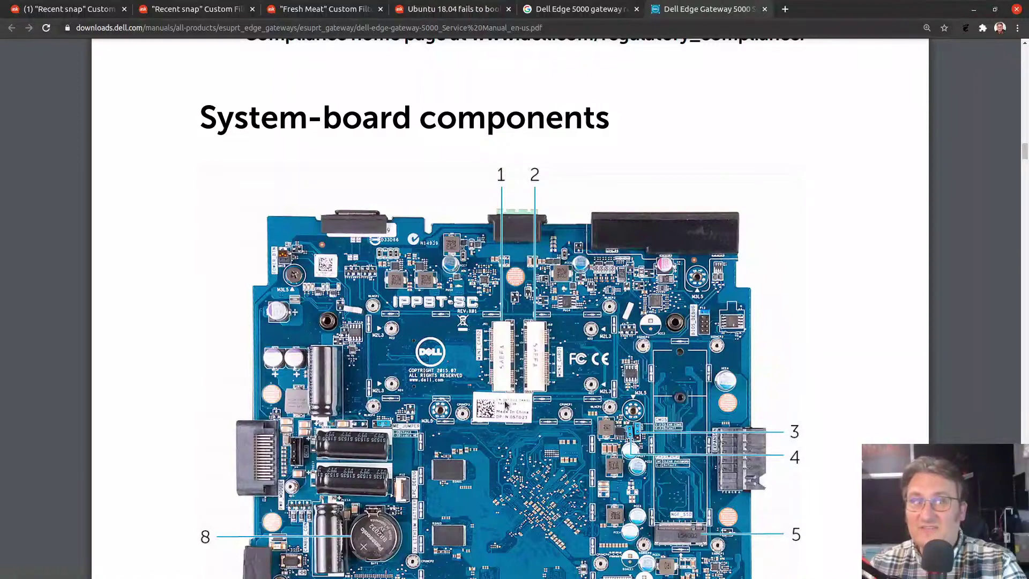
key("ctrl+w")
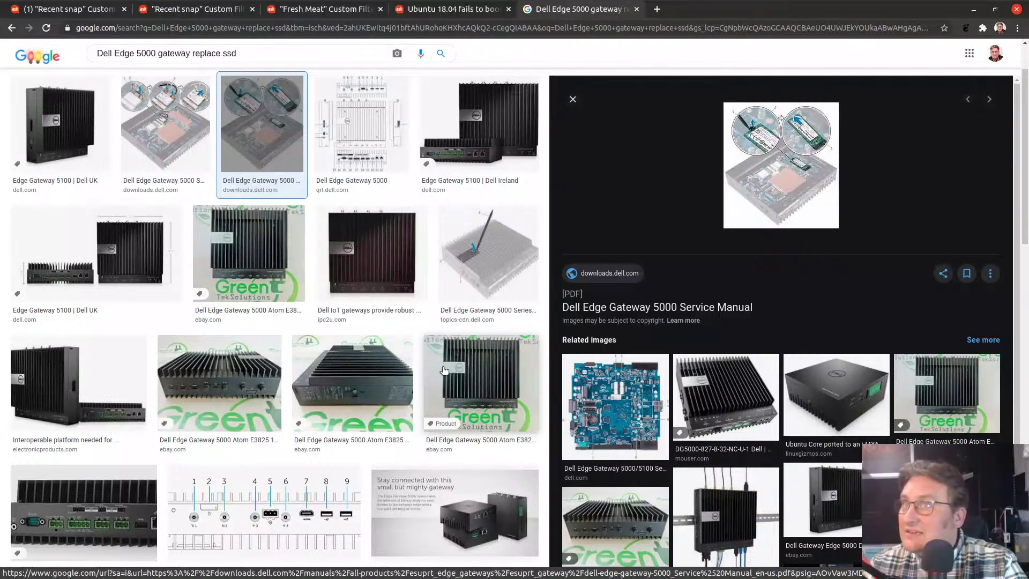
key("ctrl+w")
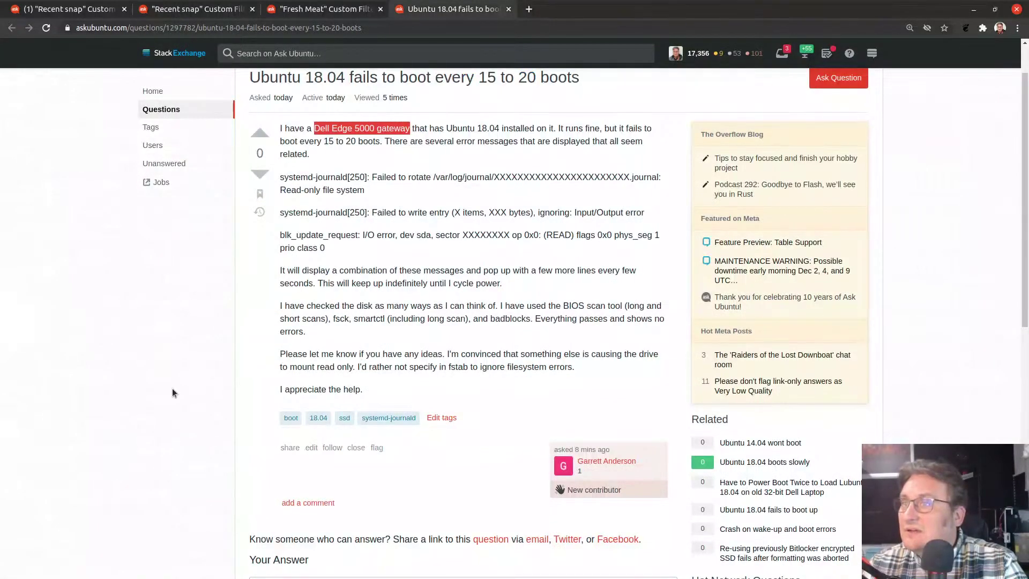
- Start a comment on the boot failure question with "These really are usually hardware errors, and if not"
scroll(172, 393, "down", 3)
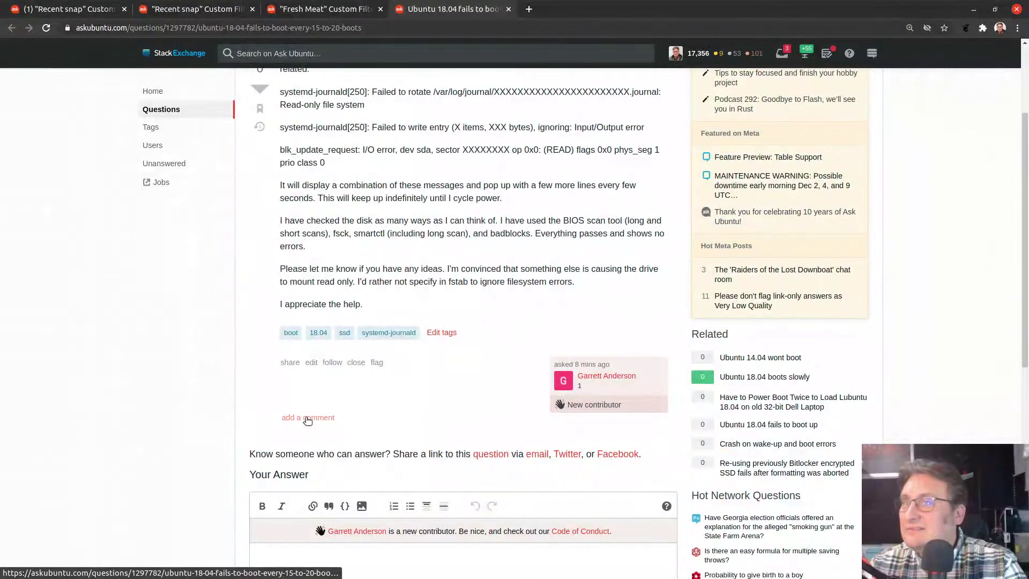
left_click(307, 419)
type("These l")
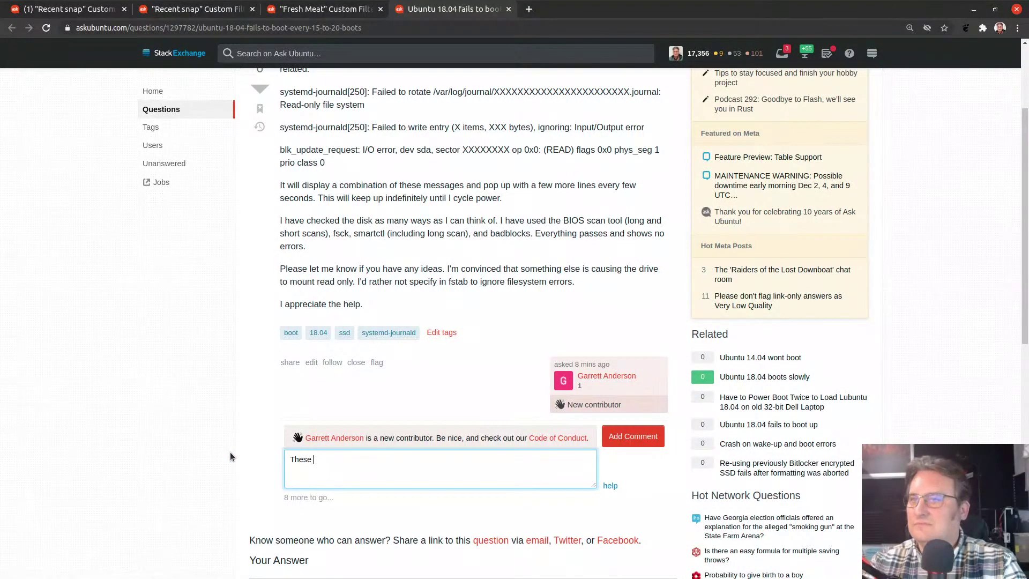
type("really are")
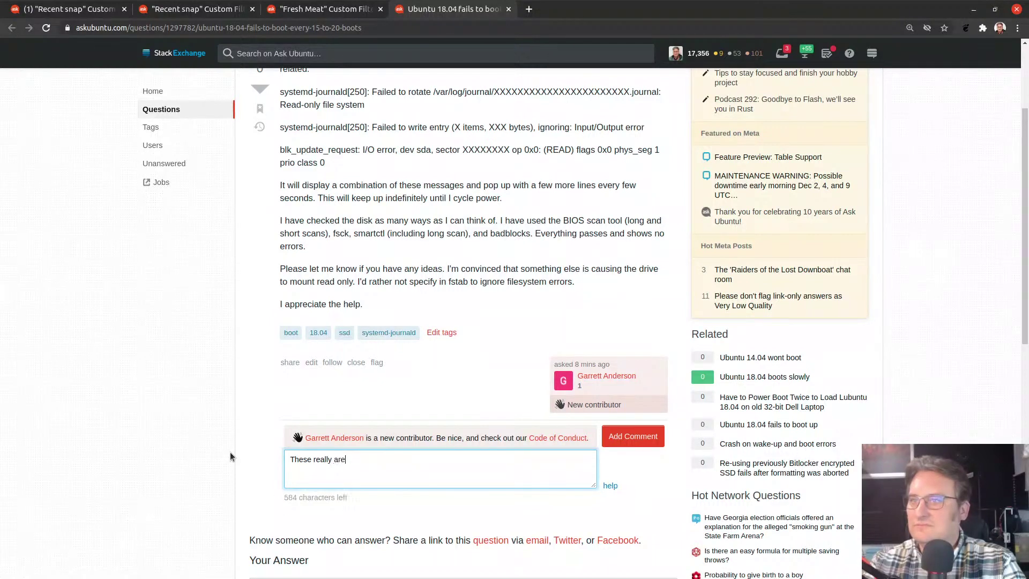
type(" usually hard")
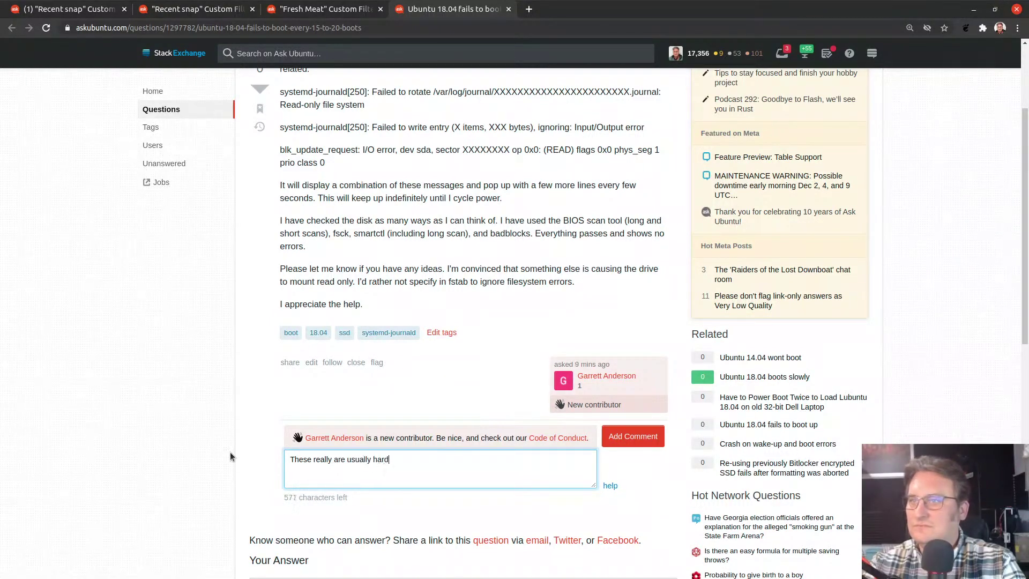
type("ware error")
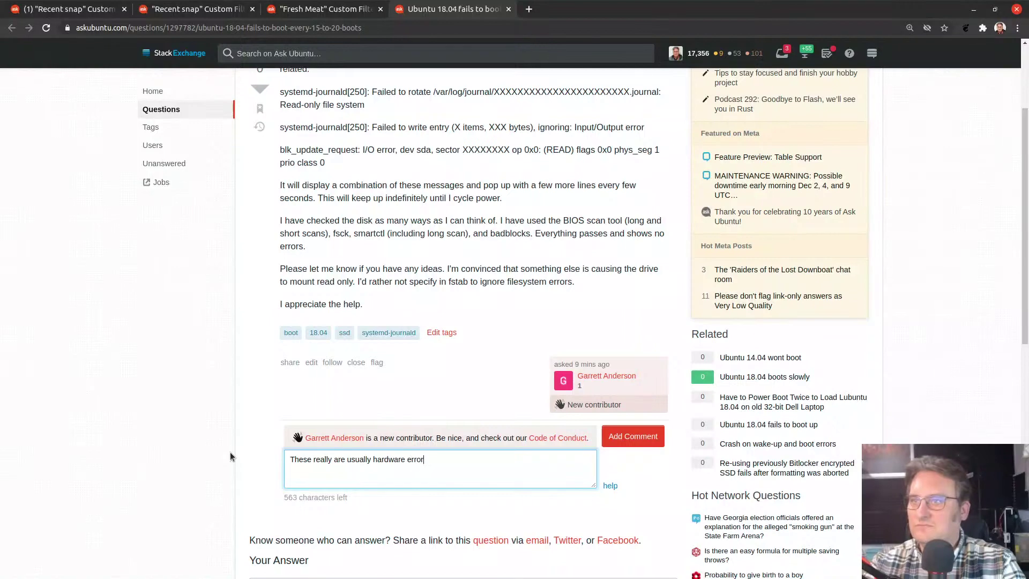
type("s,and")
key("BackSpace")
key("BackSpace")
key("BackSpace")
key("BackSpace")
type("an")
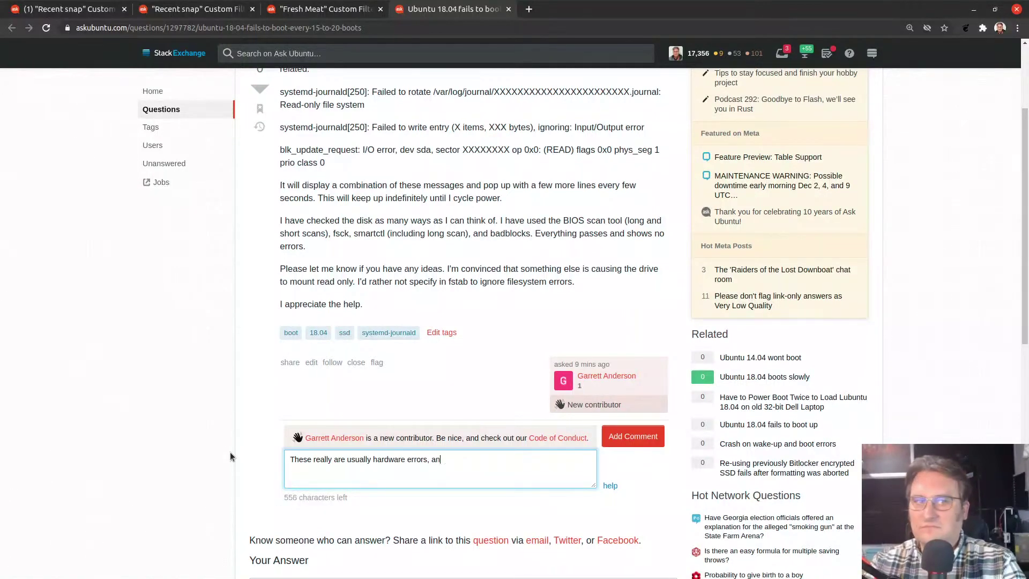
type("d if not")
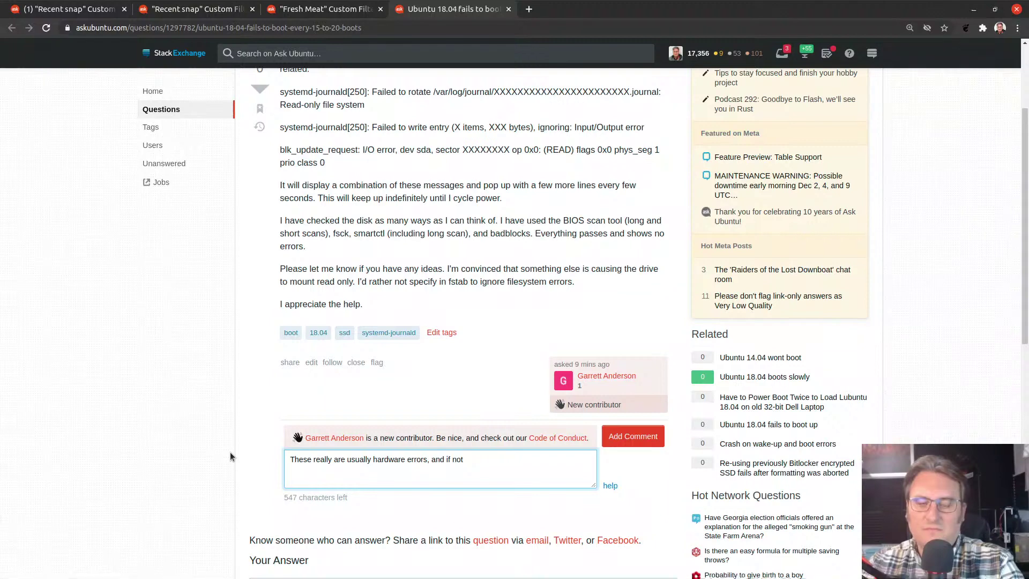
- Continue the comment on the boot failure question with "the drive itself," after "and if not"
type("the disk")
key("BackSpace")
key("BackSpace")
key("BackSpace")
key("BackSpace")
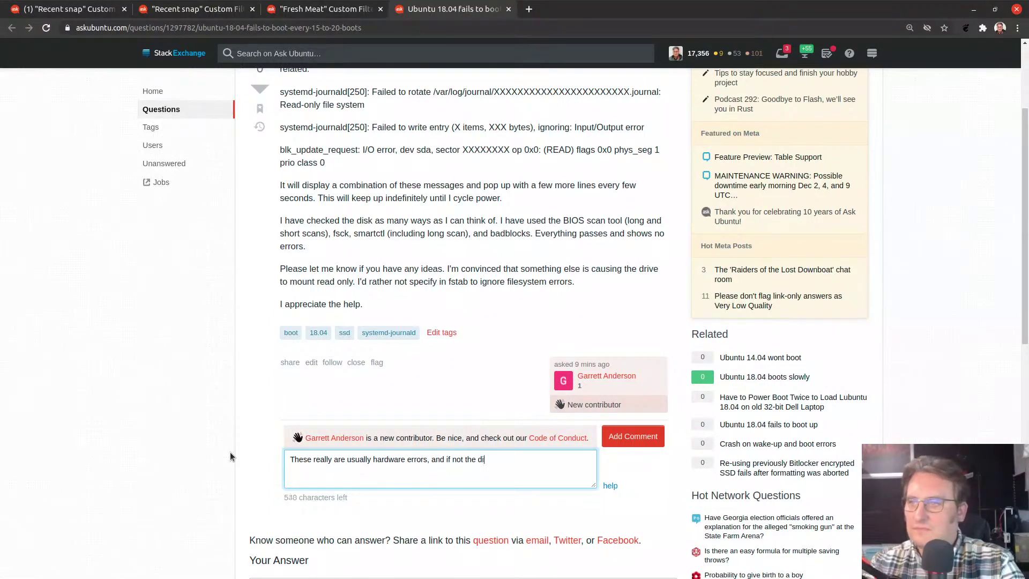
type("rive itself, ")
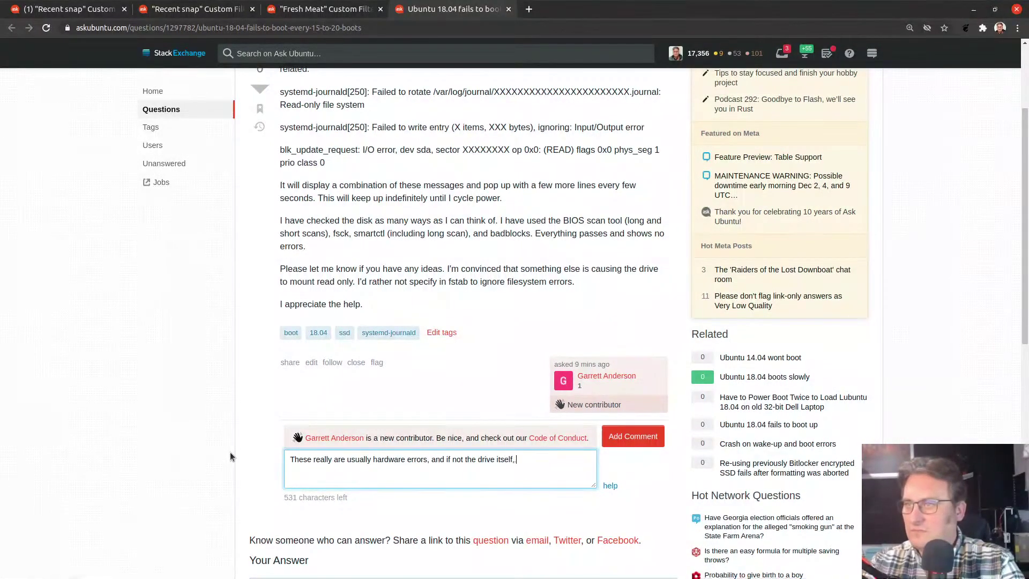
- Finish the comment with "could be the connection. Have you tried re-seating the drive in the machine?" and post it
type("could be the connection. Have yuou")
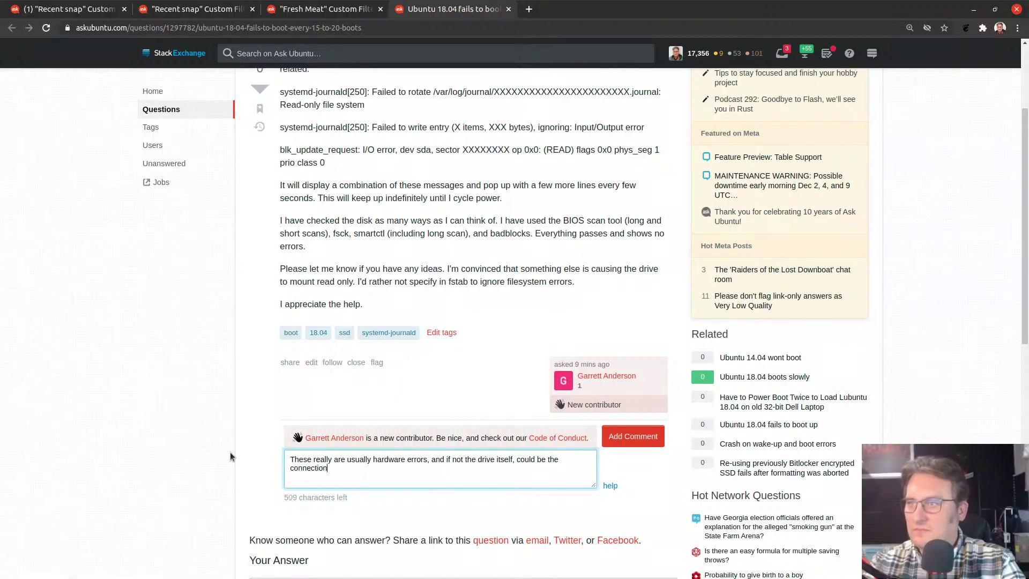
key("BackSpace")
key("BackSpace")
key("BackSpace")
key("BackSpace")
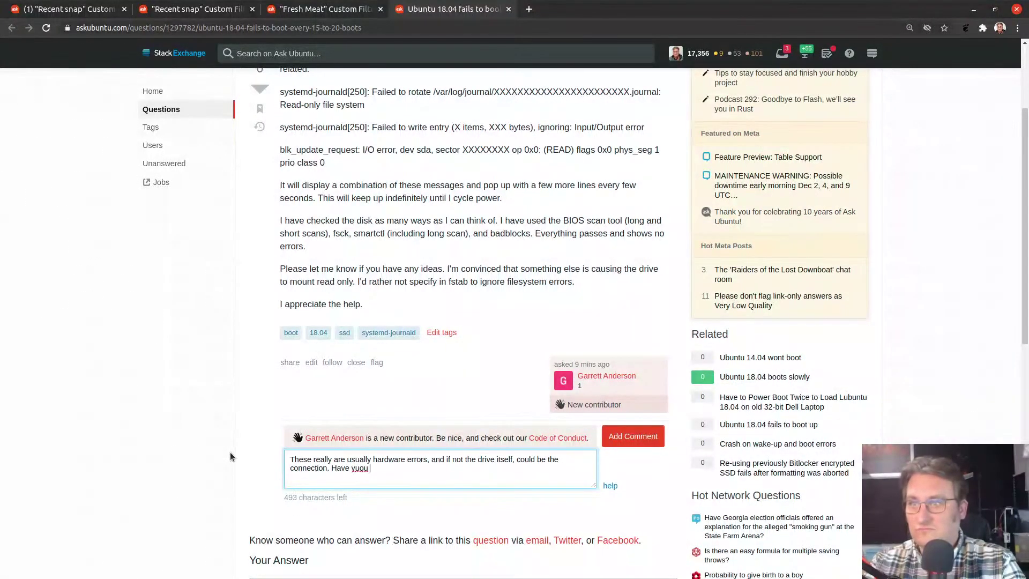
type("ou tried r")
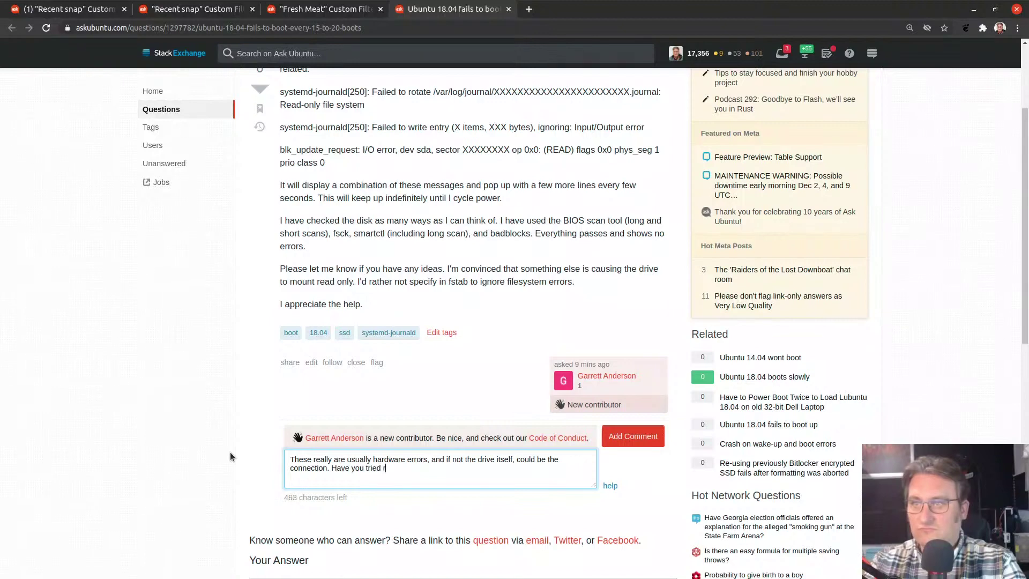
type("e-seating the drive in the ")
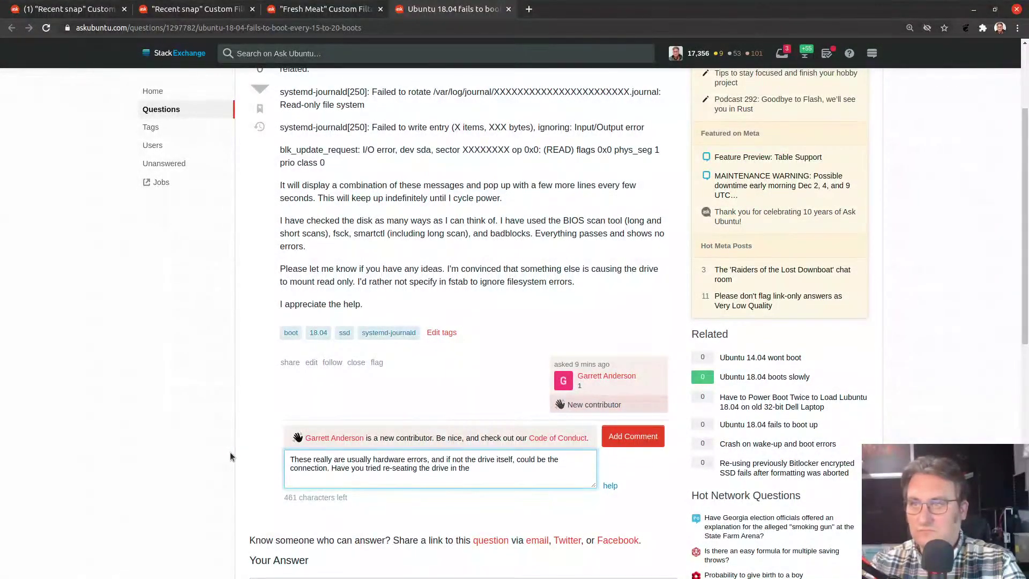
type("machine?")
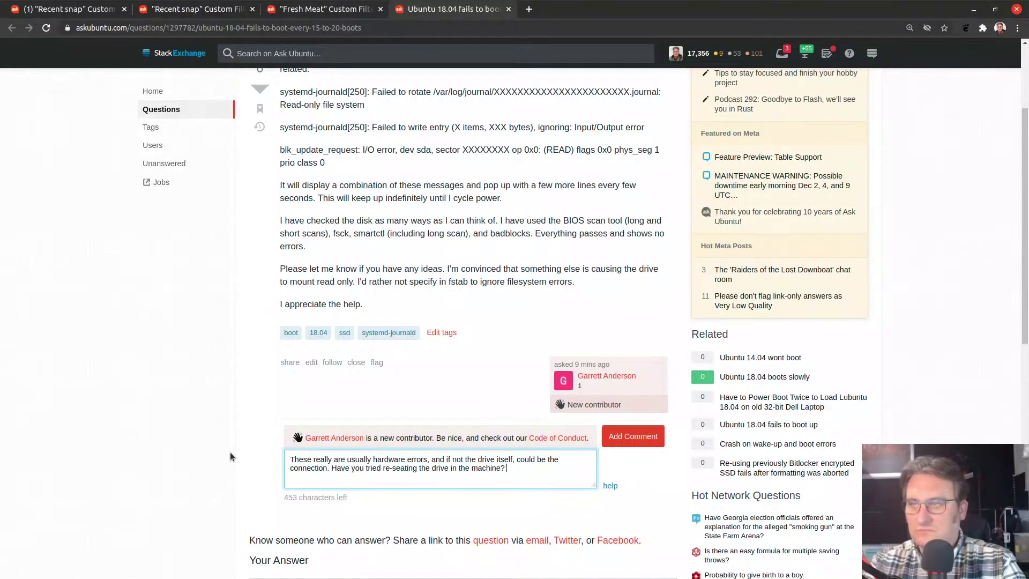
type(" T")
key("BackSpace")
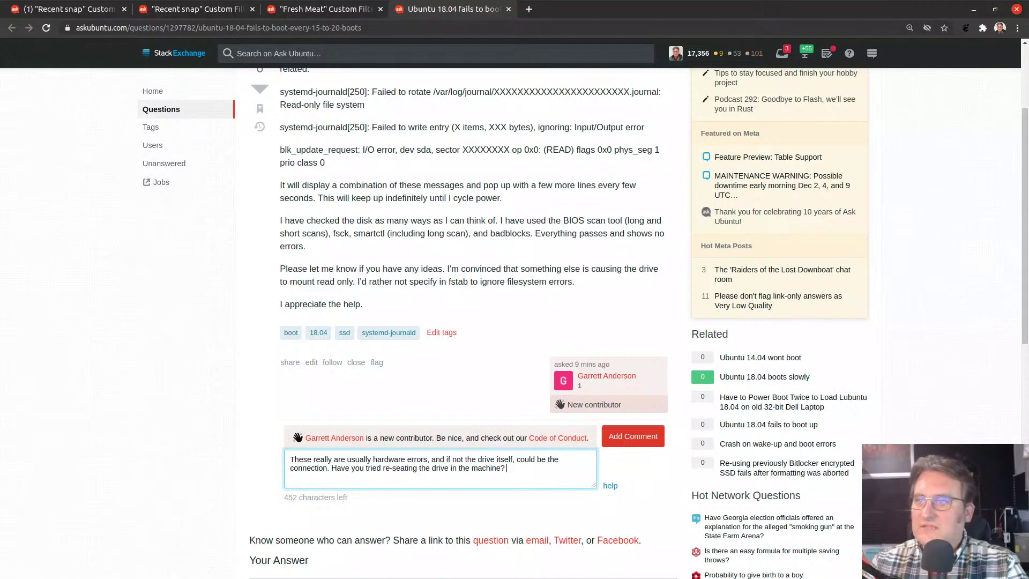
left_click(633, 435)
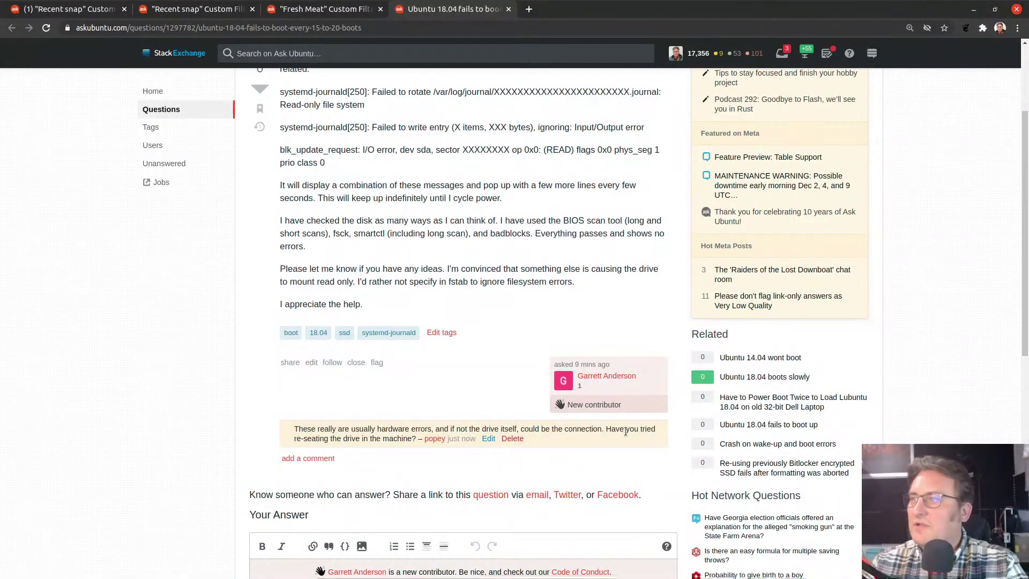
- Open the question "cant get mt7601u to work on lubuntu 20.04" from the home page and read it with its hidden comment expanded
scroll(189, 368, "up", 3)
left_click(155, 131)
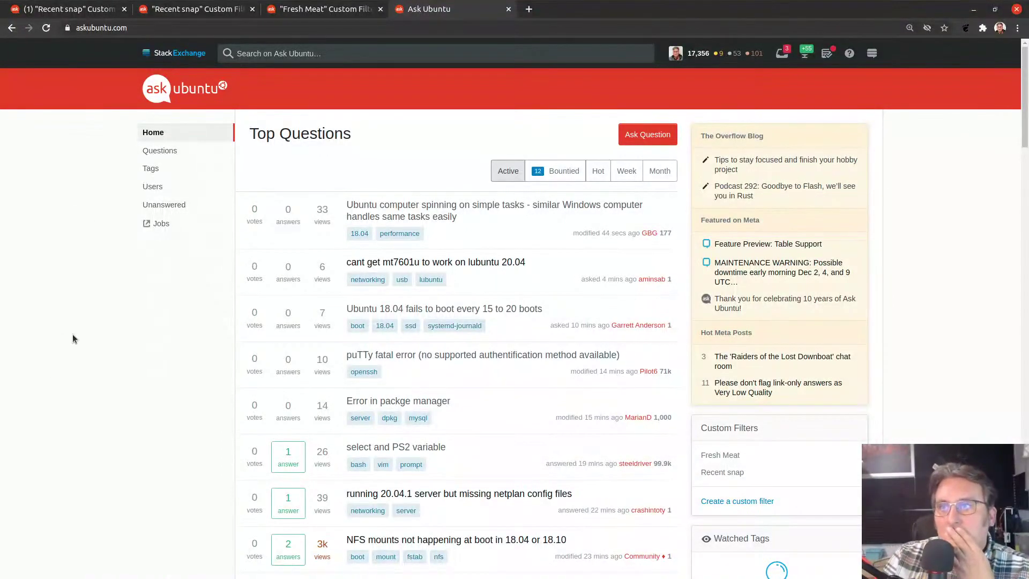
left_click(465, 262)
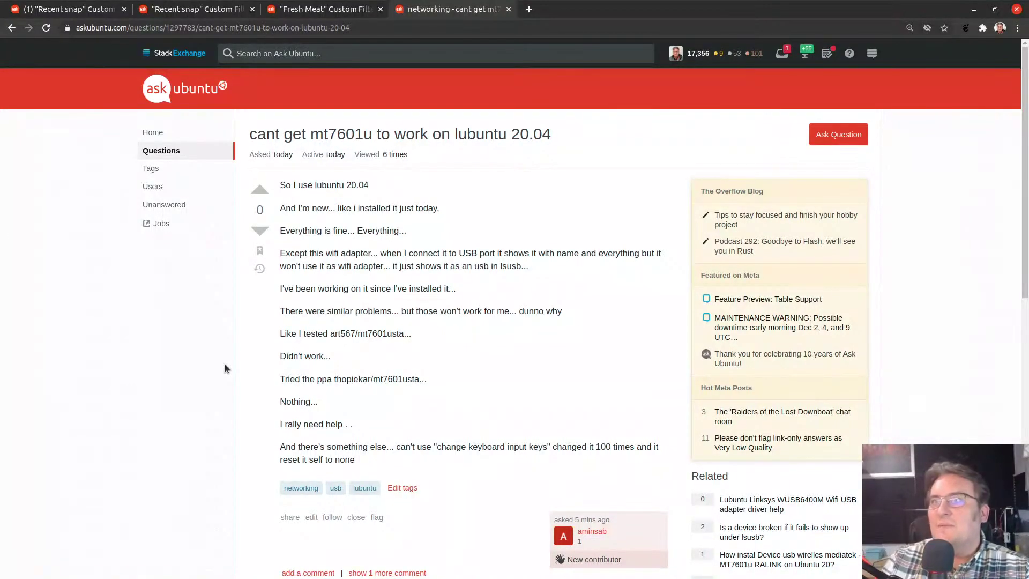
left_click(370, 572)
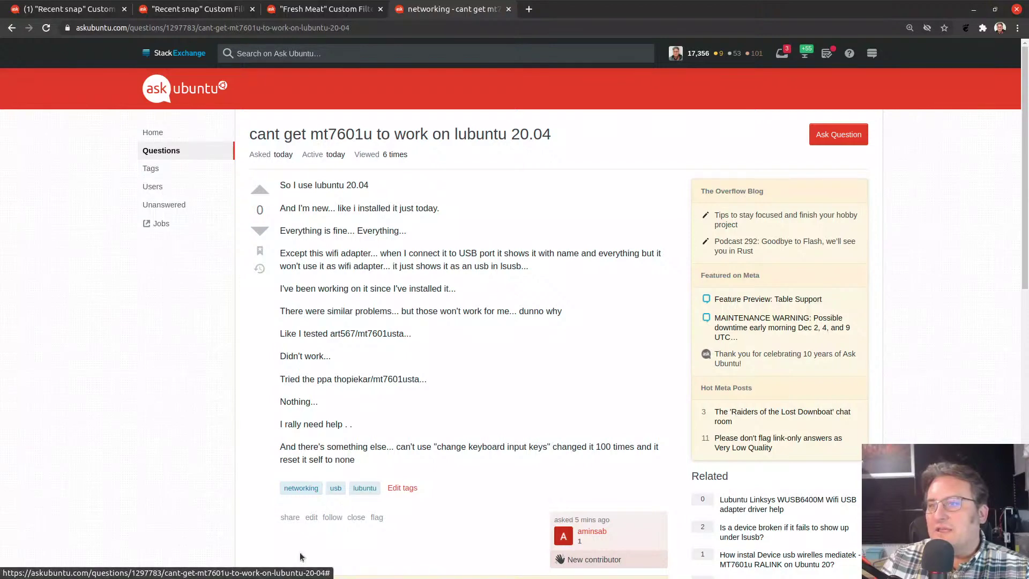
scroll(152, 493, "down", 3)
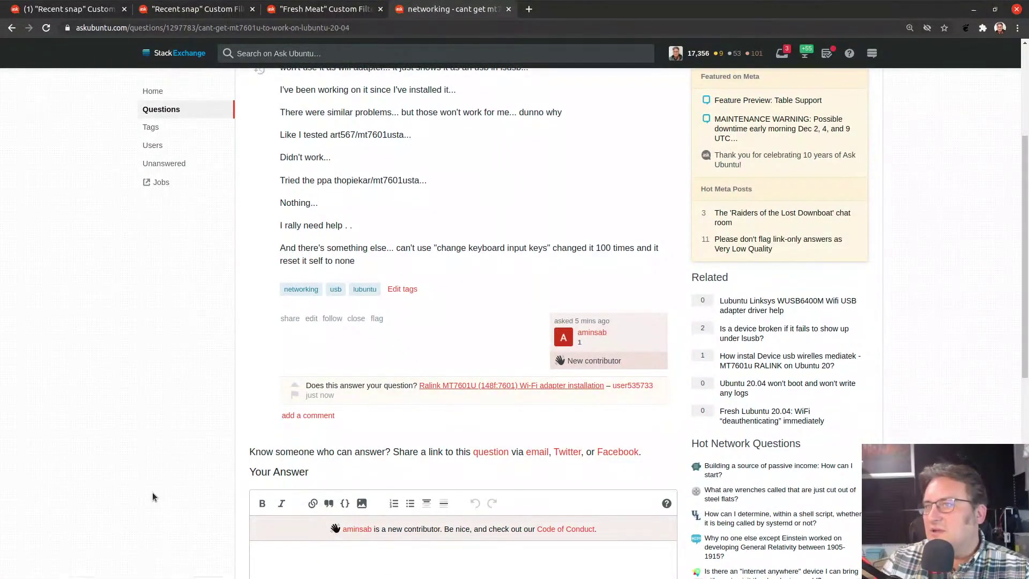
scroll(152, 493, "up", 3)
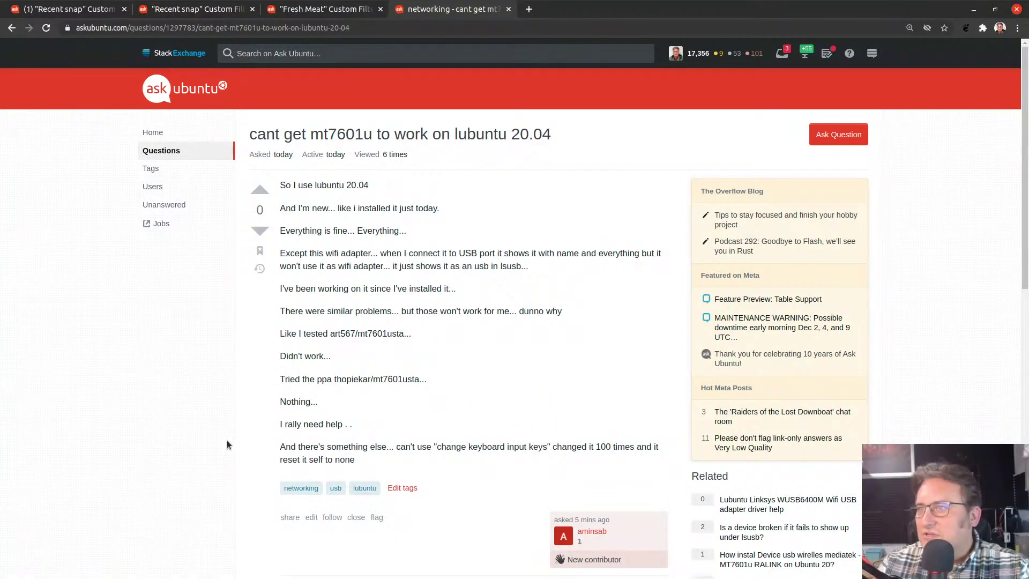
left_click_drag(370, 459, 236, 446)
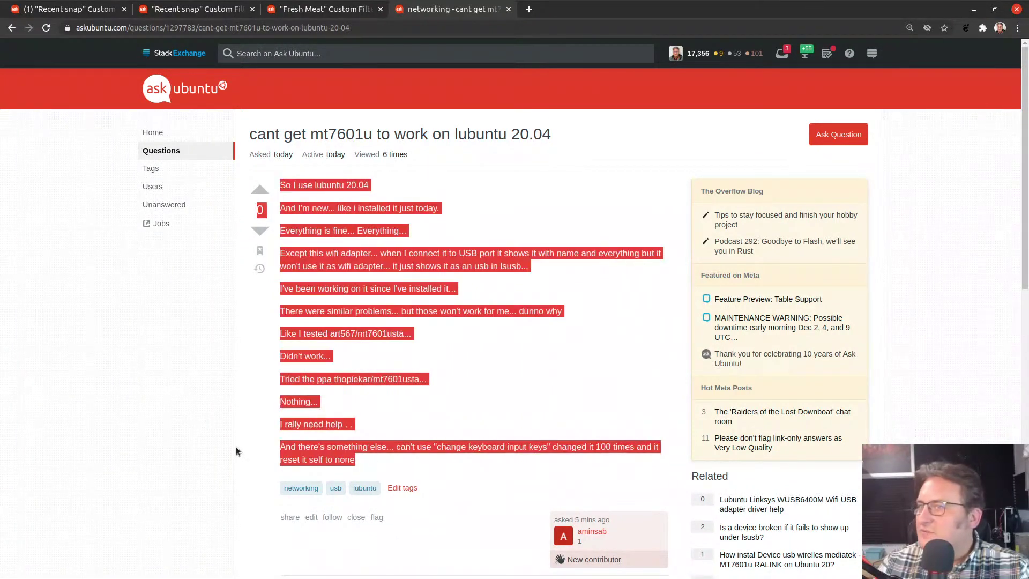
left_click(263, 448)
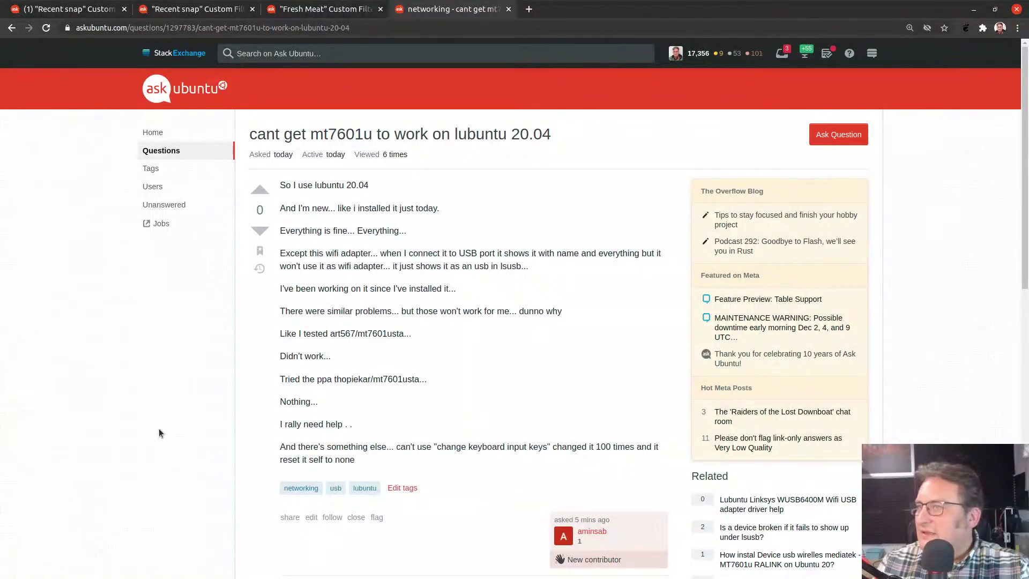
scroll(160, 417, "down", 5)
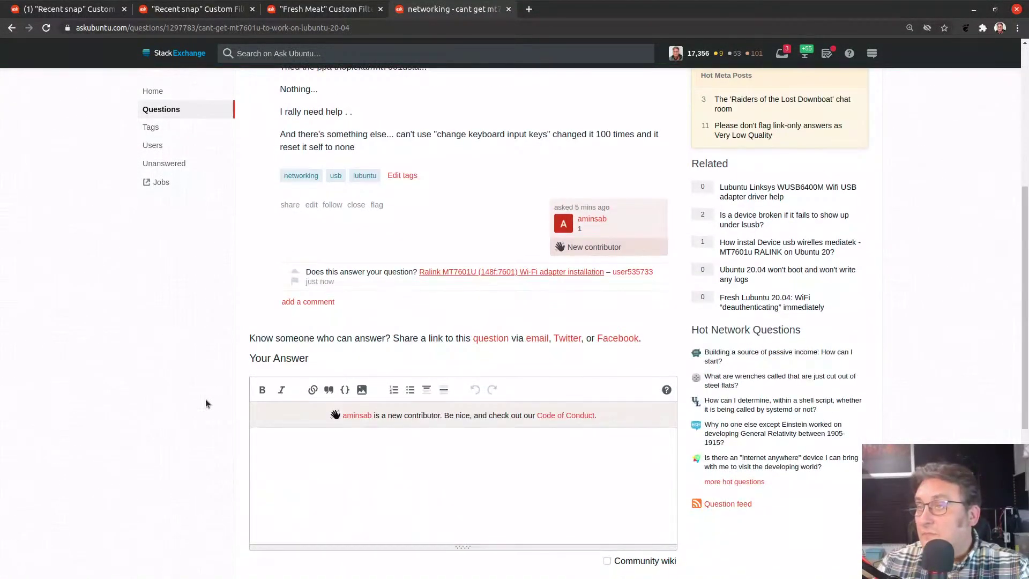
- Open the suggested duplicate "Ralink MT7601U (148f:7601) Wi-Fi adapter installation" in a new tab and switch to it after rechecking the question
middle_click(499, 274)
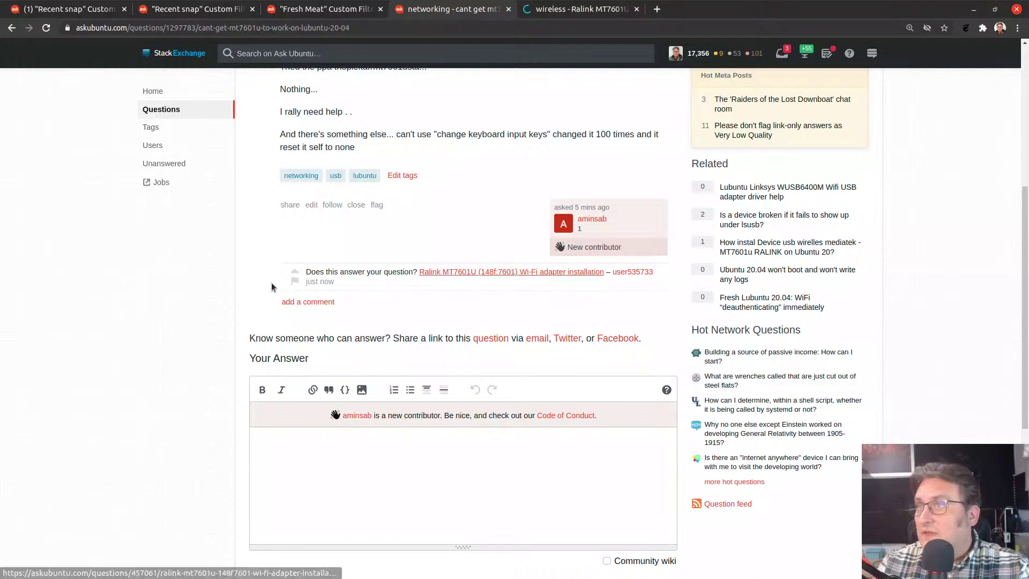
scroll(271, 282, "up", 5)
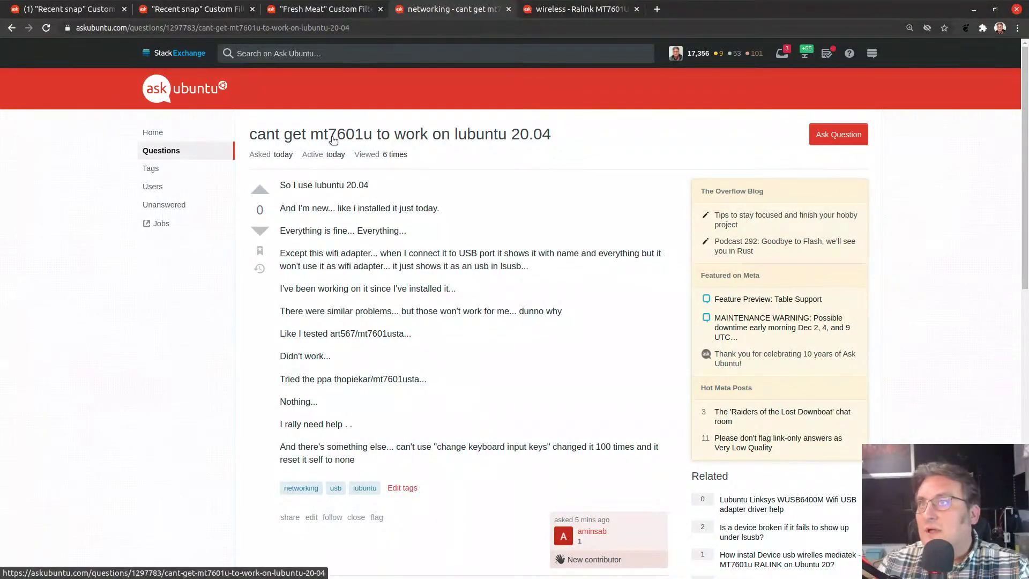
scroll(272, 316, "down", 4)
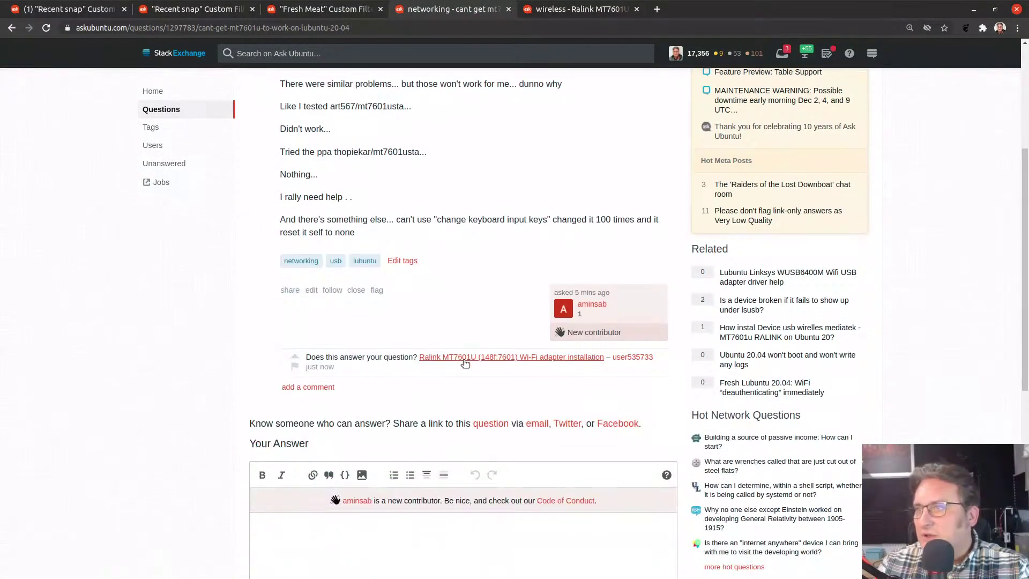
scroll(407, 197, "up", 5)
key("ctrl+Tab")
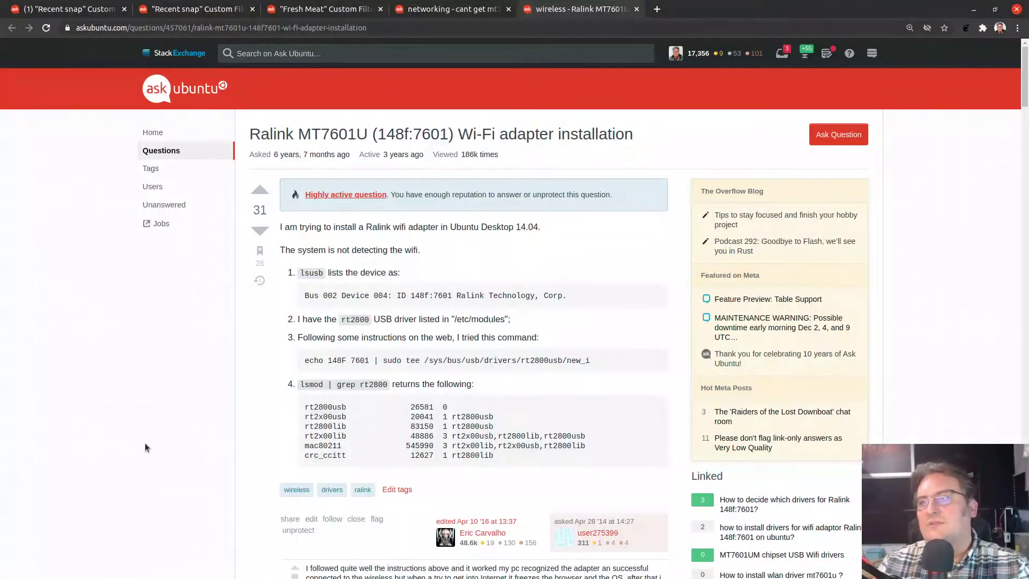
- Examine the top-voted answer's driver build commands and the comments on the Ralink MT7601U question
scroll(145, 442, "down", 8)
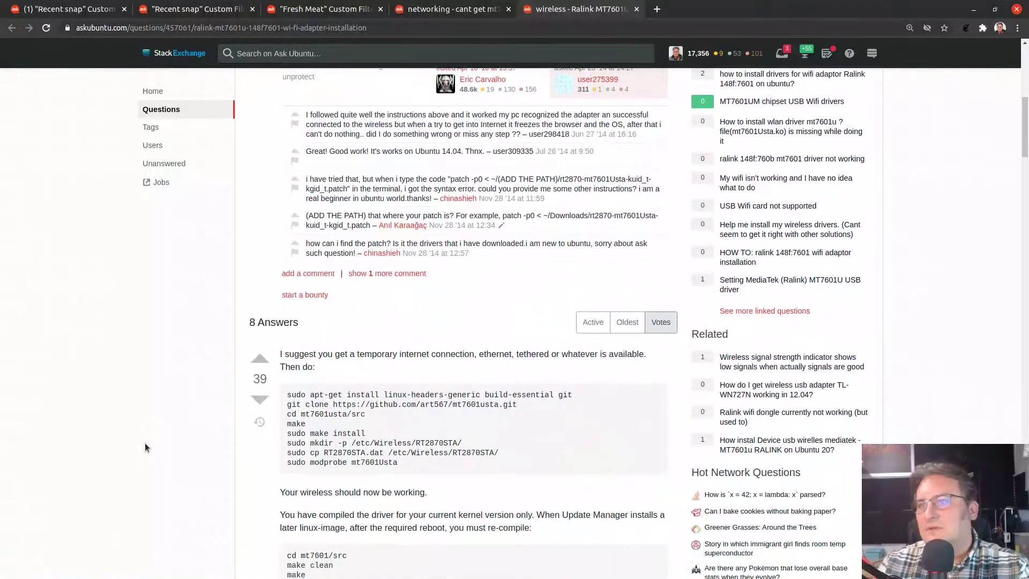
scroll(145, 447, "down", 3)
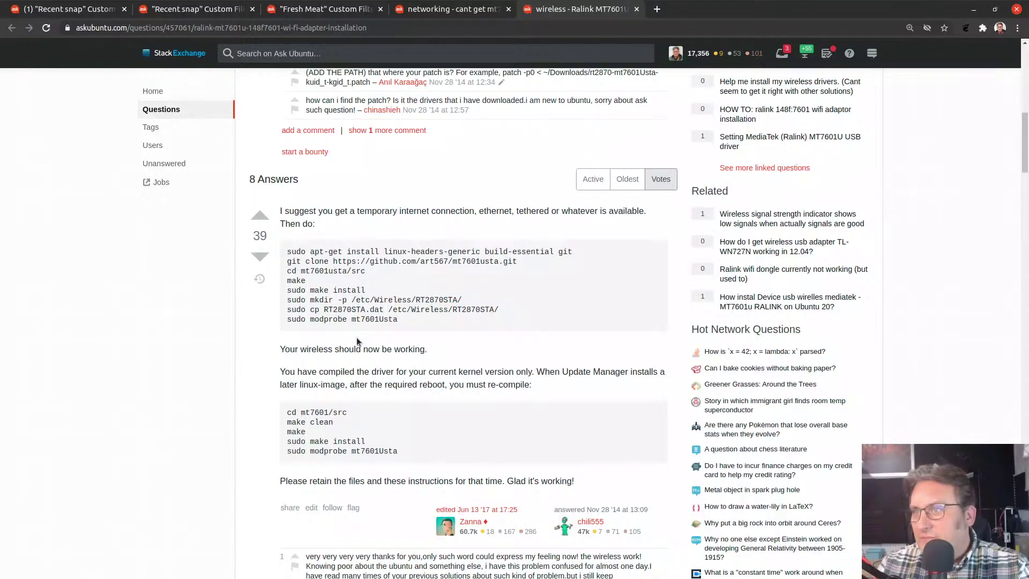
scroll(167, 410, "down", 2)
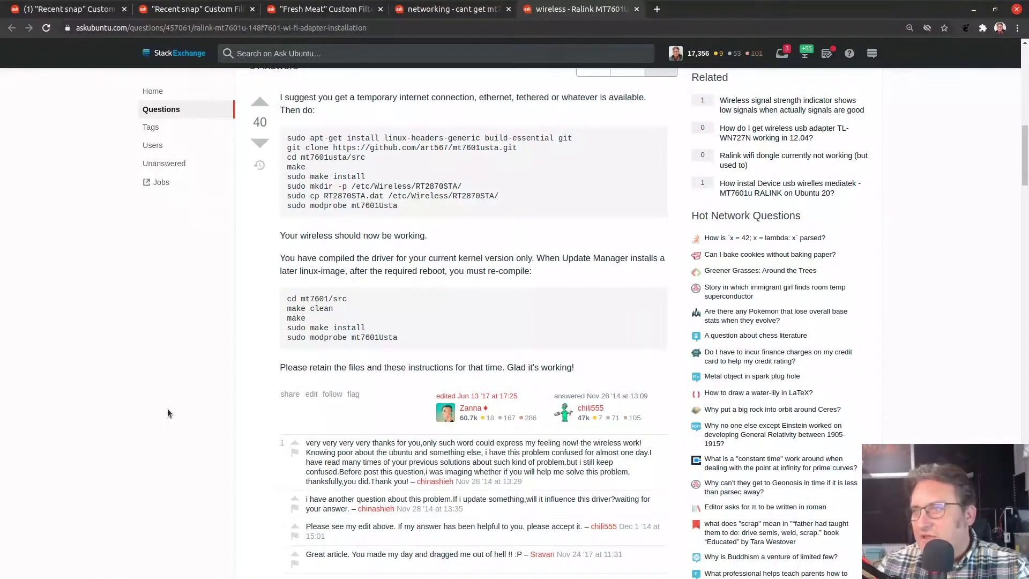
scroll(168, 408, "up", 5)
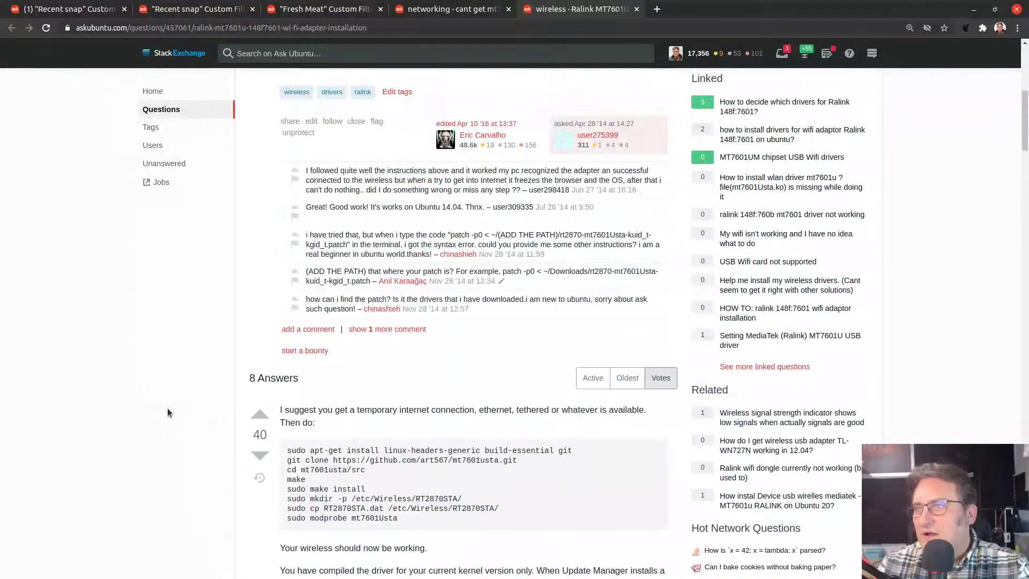
scroll(166, 407, "down", 5)
scroll(415, 485, "up", 9)
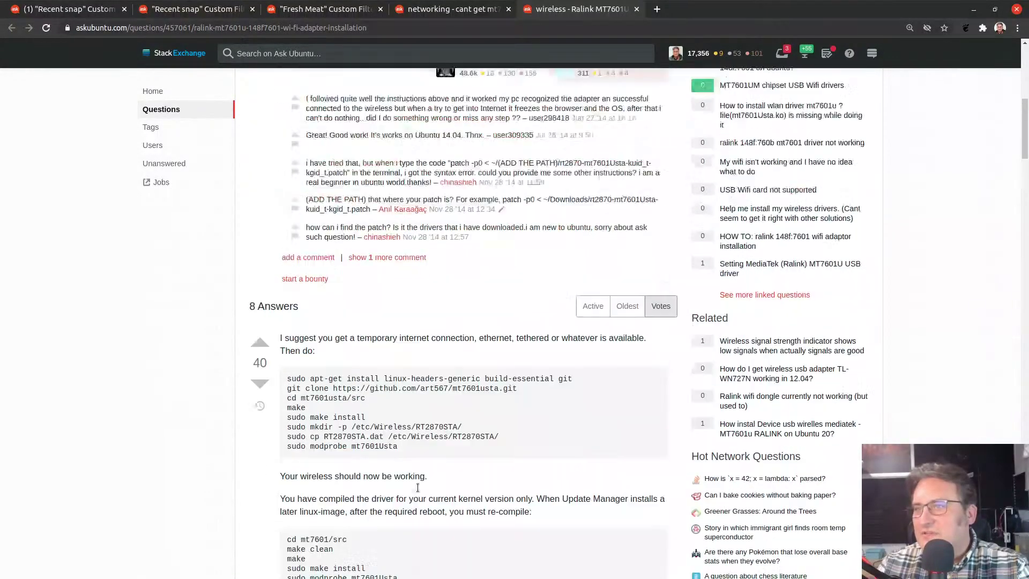
scroll(456, 480, "down", 3)
scroll(458, 479, "down", 6)
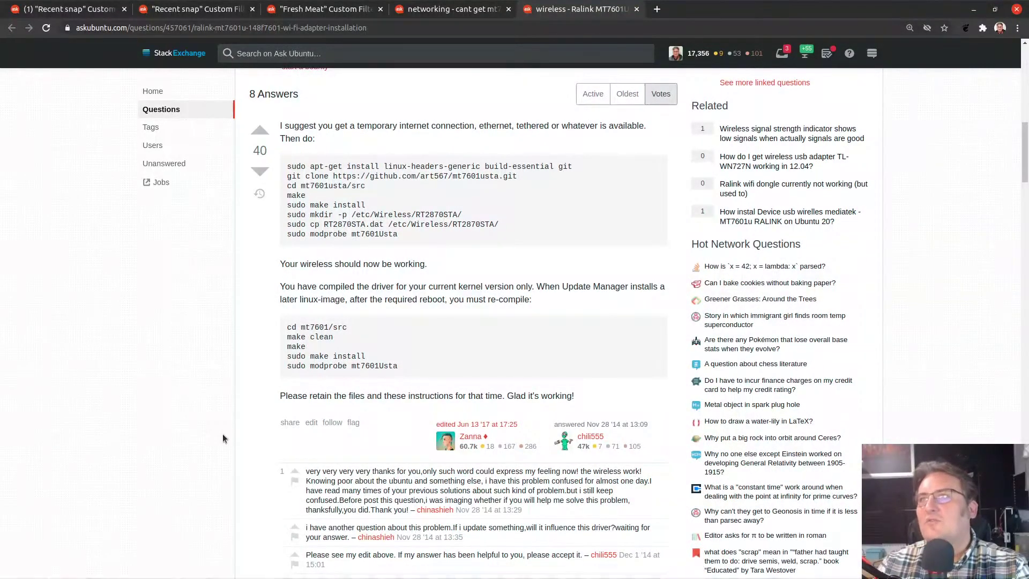
- Close the Ralink question and upvote the comment suggesting it as a duplicate of the mt7601u question
key("ctrl+w")
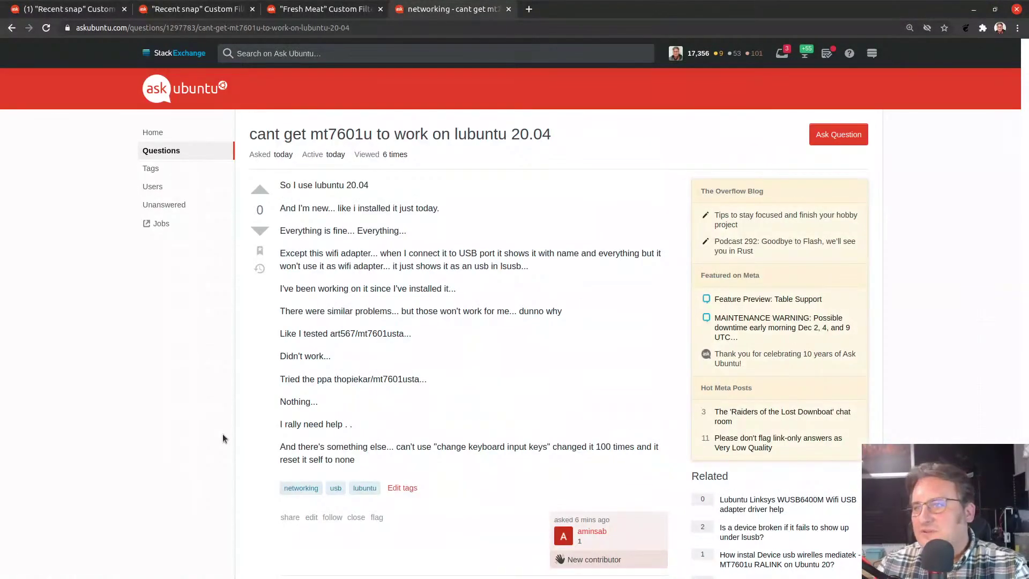
scroll(223, 433, "down", 4)
left_click(293, 387)
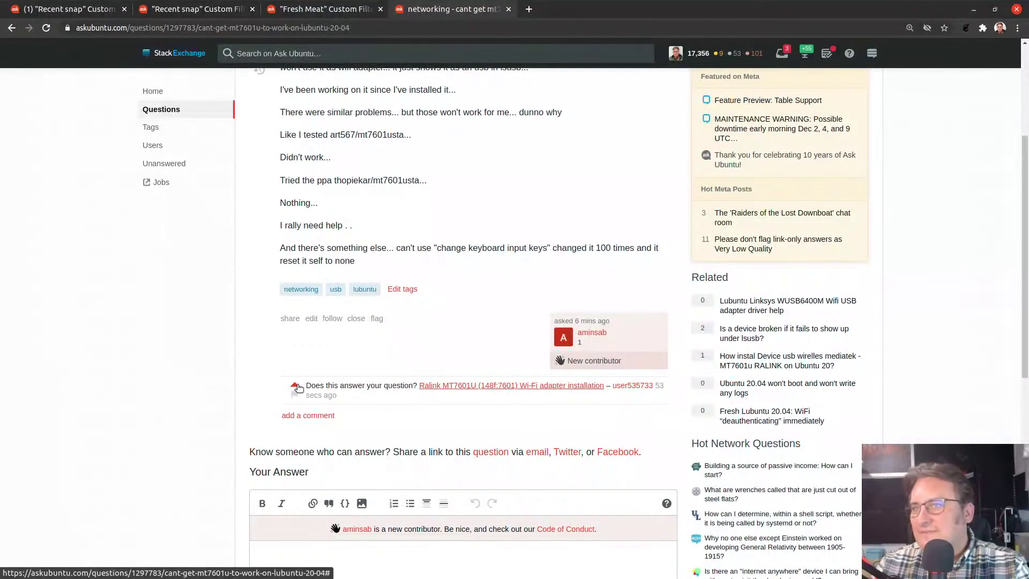
- Apply the Fresh Meat custom filter from the home page and look through the newest unanswered questions
left_click(148, 92)
left_click(709, 460)
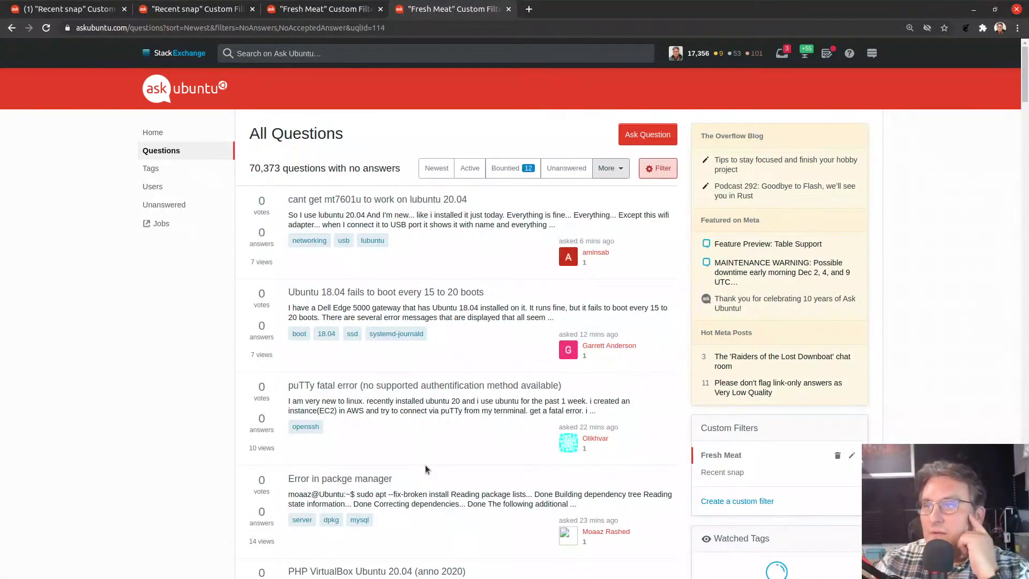
scroll(425, 469, "down", 3)
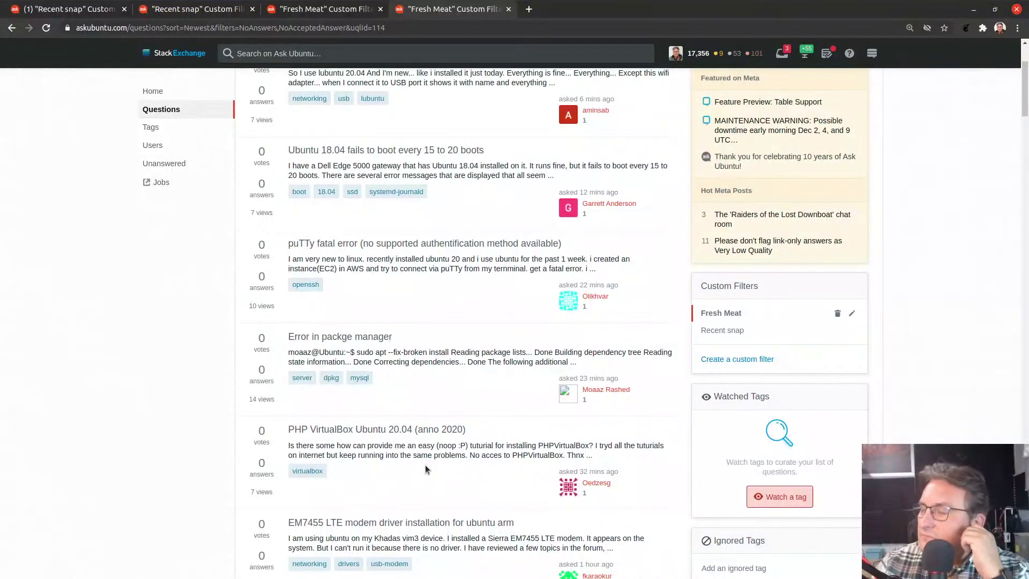
scroll(425, 470, "up", 3)
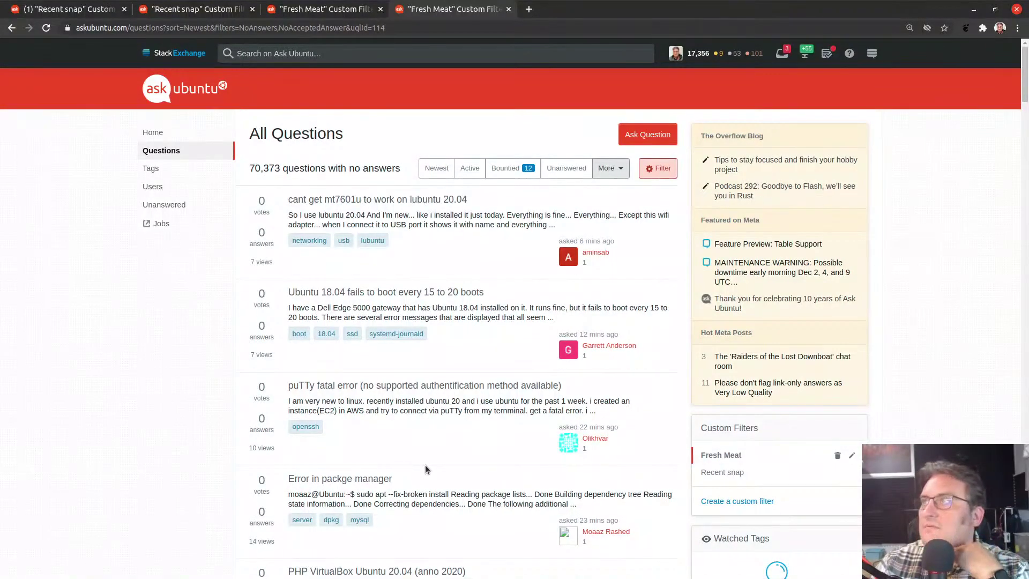
- Open the newest inbox comment, on "Unable to install Ubuntu on VAIO laptop", and read the replies around it
left_click(781, 53)
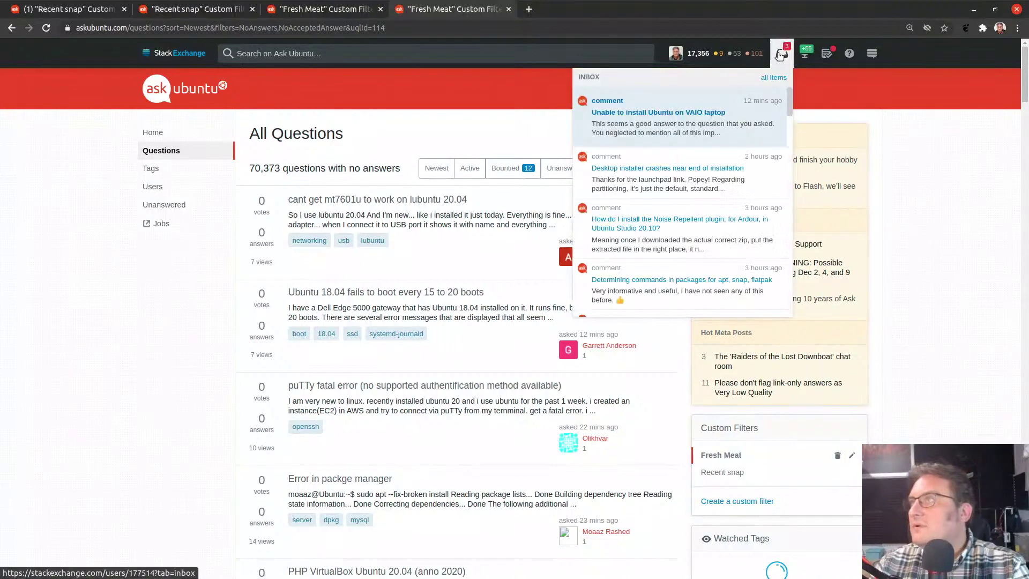
left_click(737, 131)
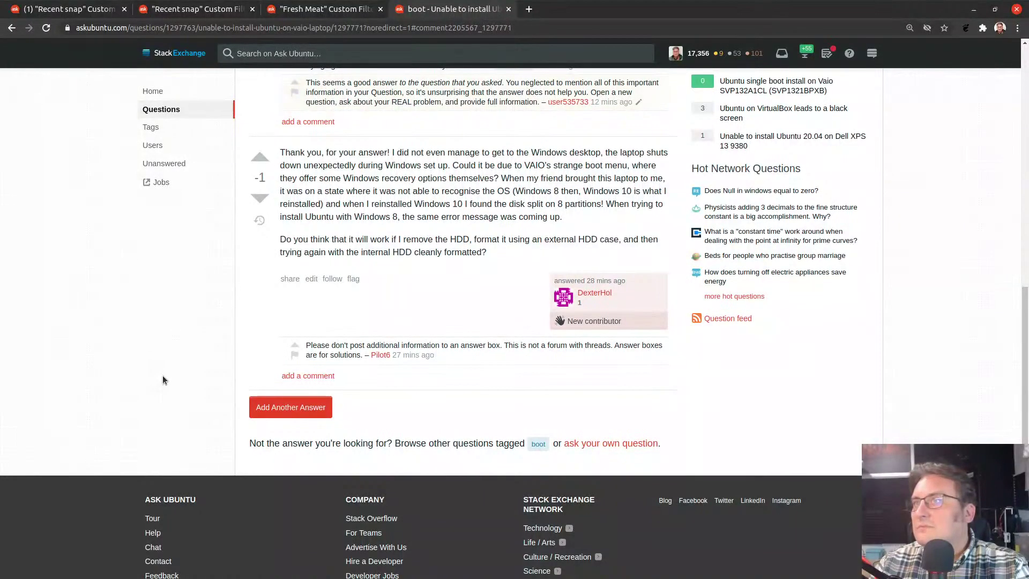
scroll(162, 377, "up", 3)
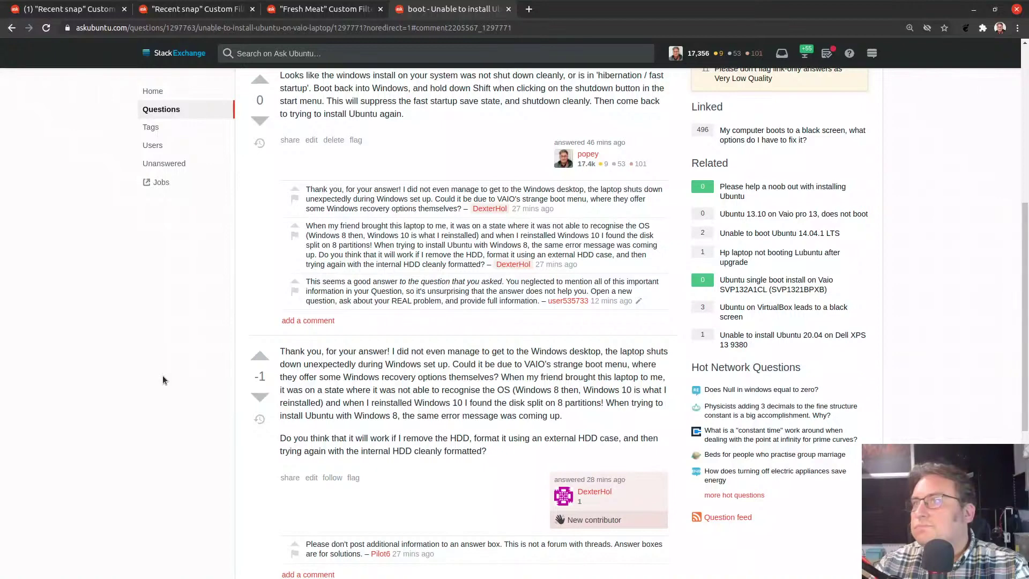
- Reread the VAIO laptop question and start a comment on the zero-vote answer with "If you're not interested in keeping the Windows installation"
scroll(162, 378, "up", 4)
scroll(162, 377, "down", 2)
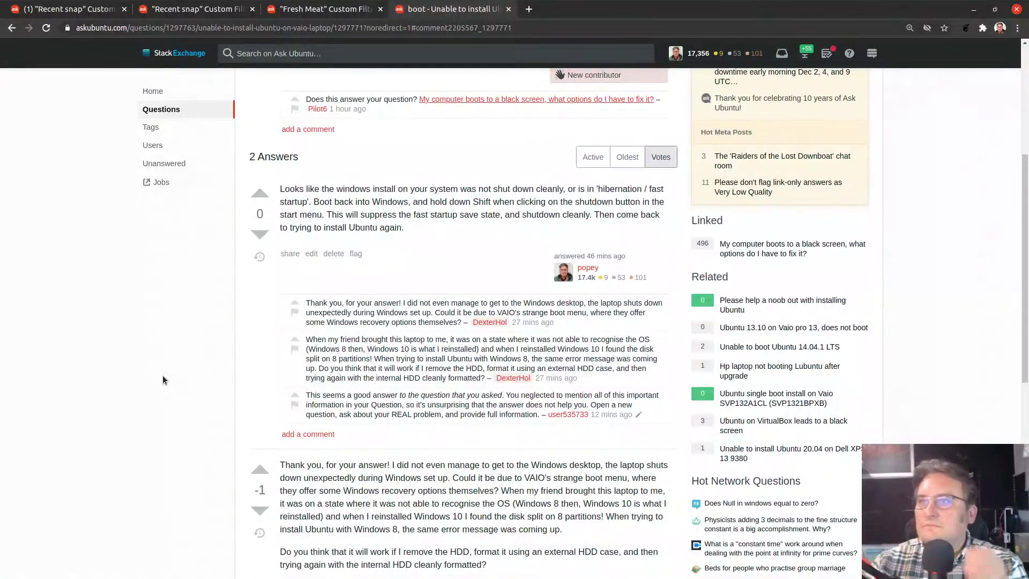
scroll(162, 382, "up", 5)
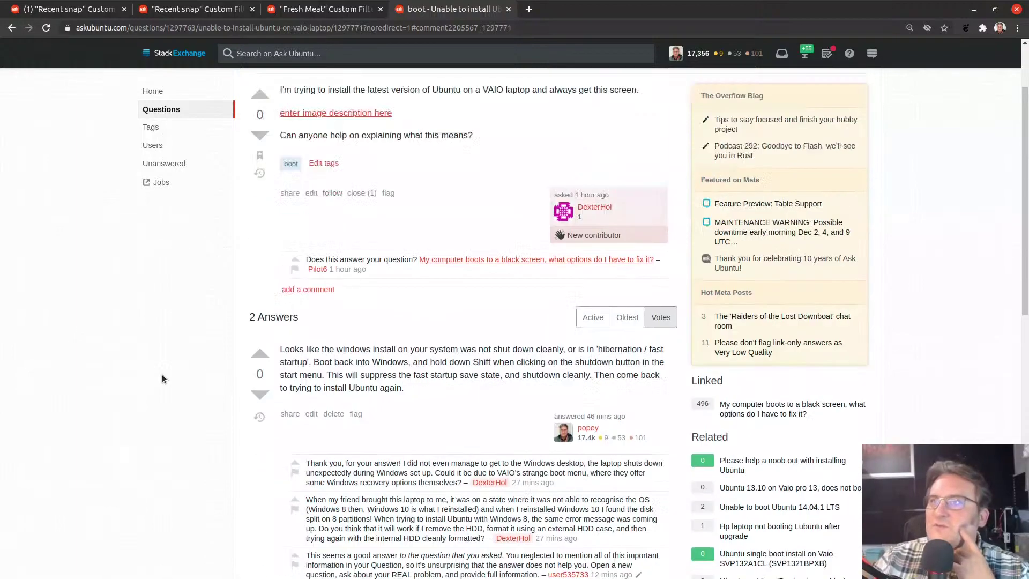
scroll(161, 374, "down", 5)
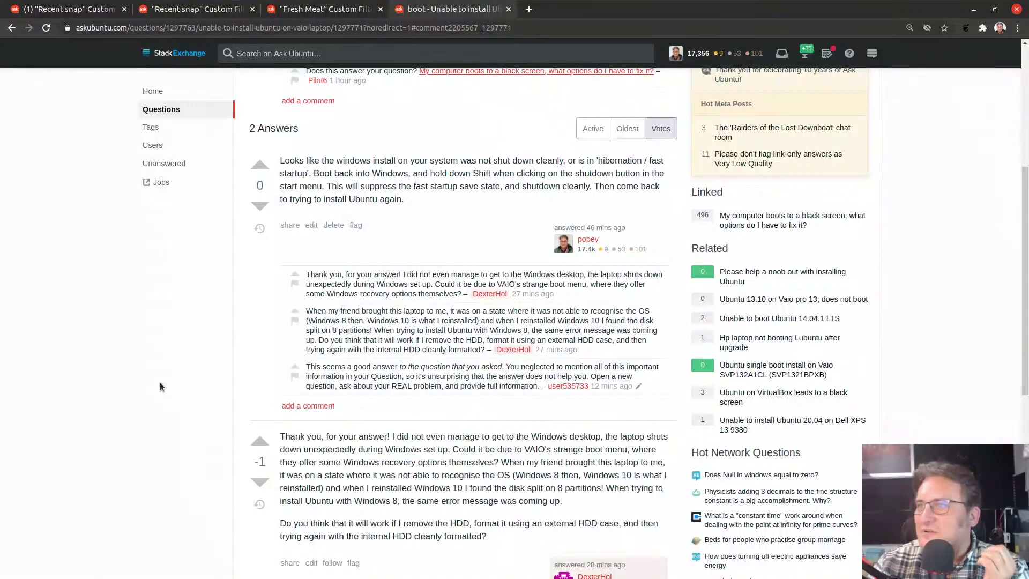
scroll(160, 385, "down", 3)
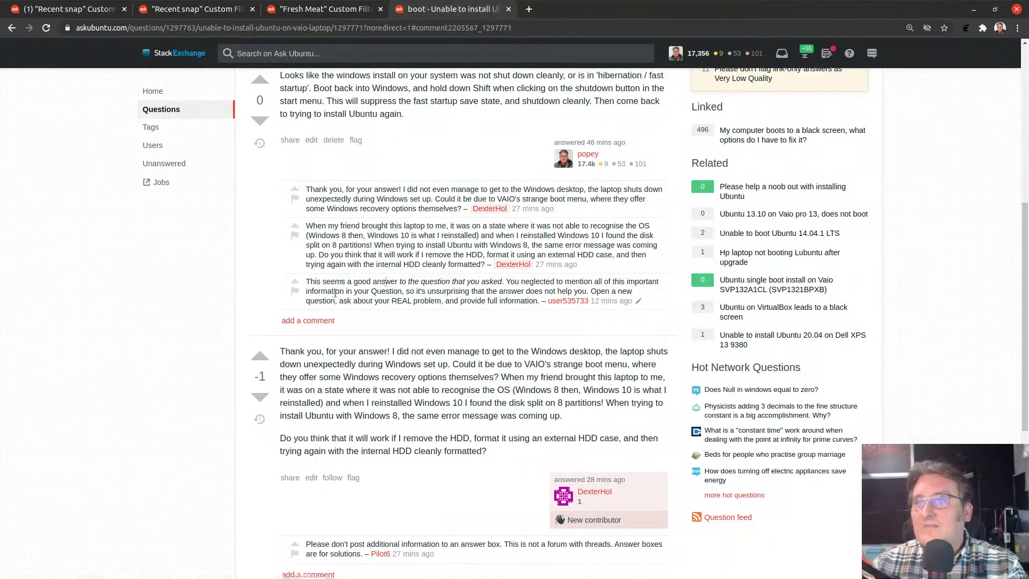
left_click(319, 320)
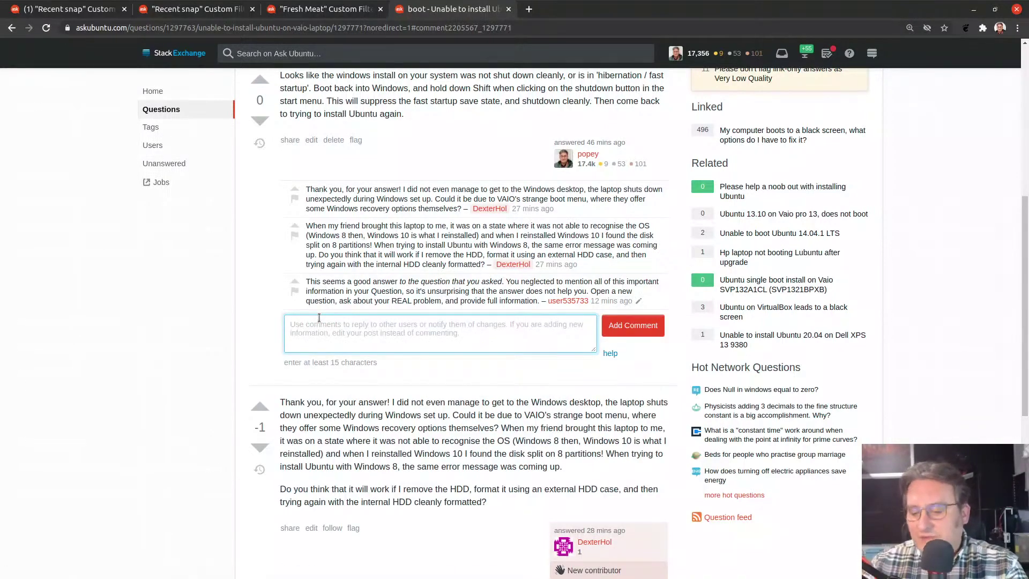
type("If you're")
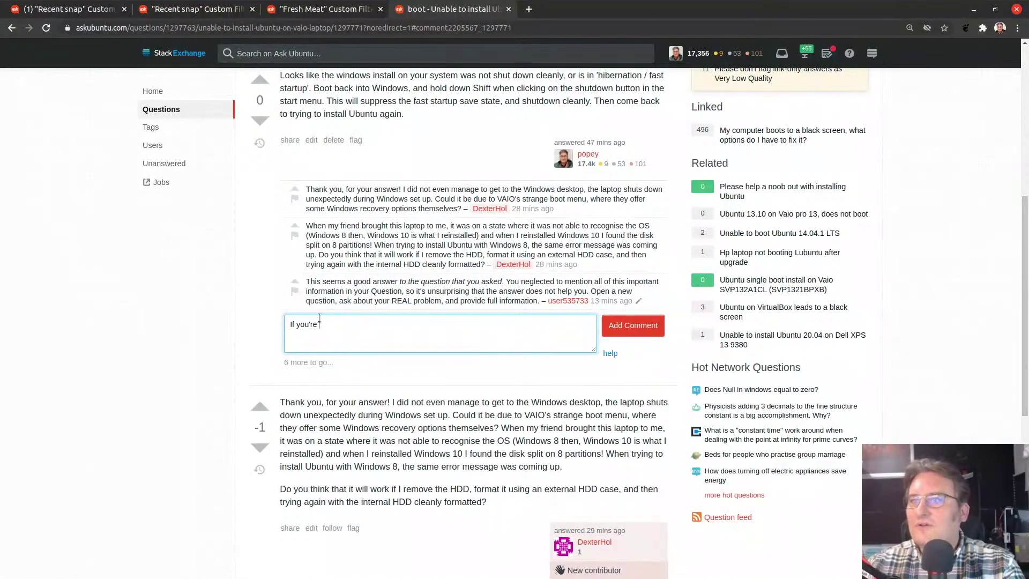
type(" not in")
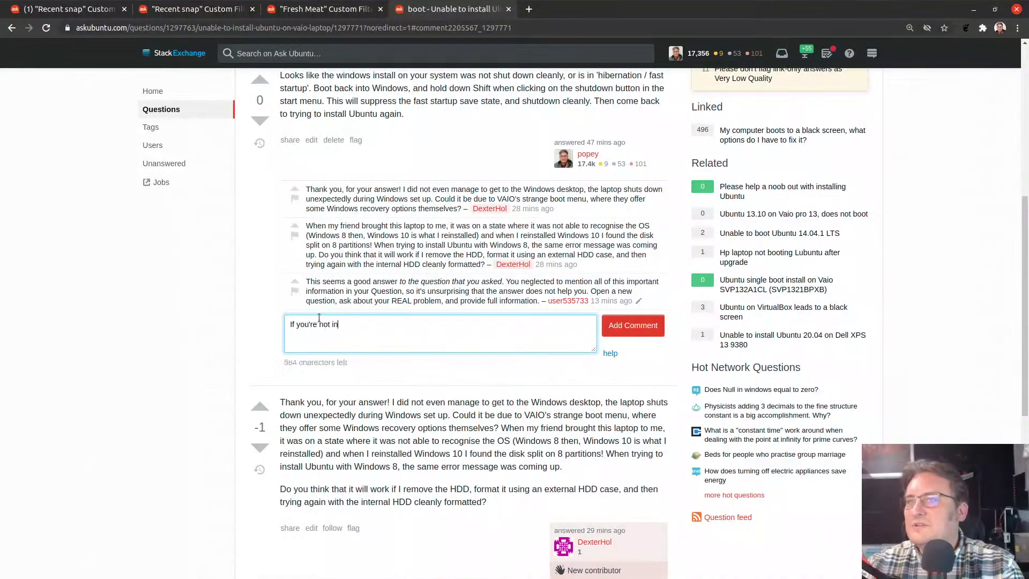
type("terested in ")
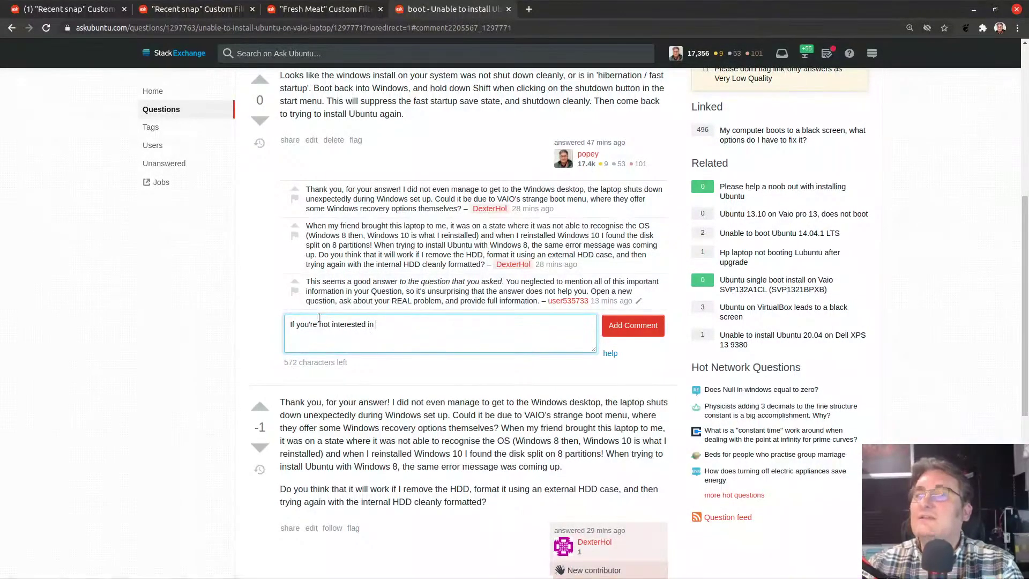
type("keeping the ")
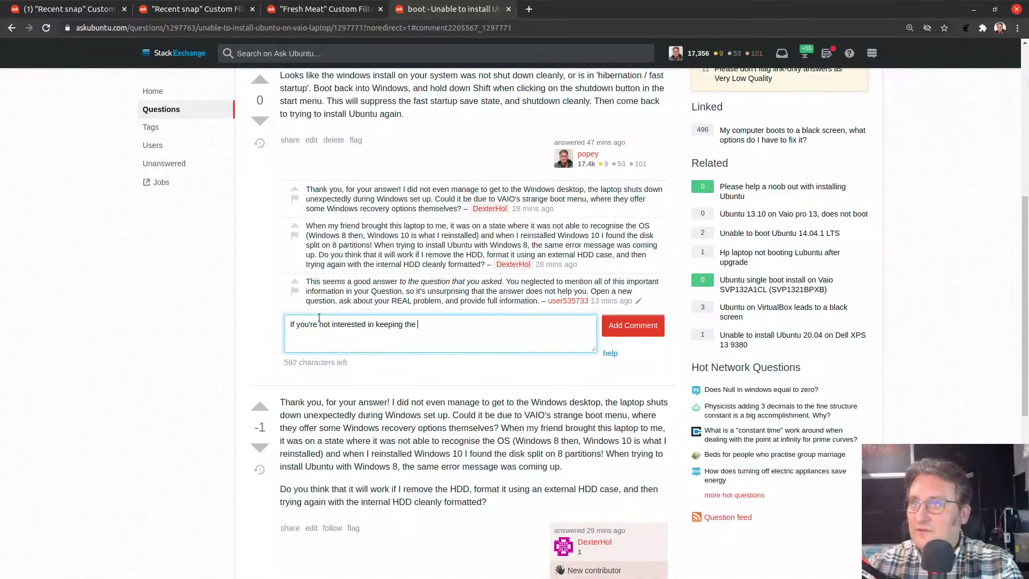
type("Windows installation")
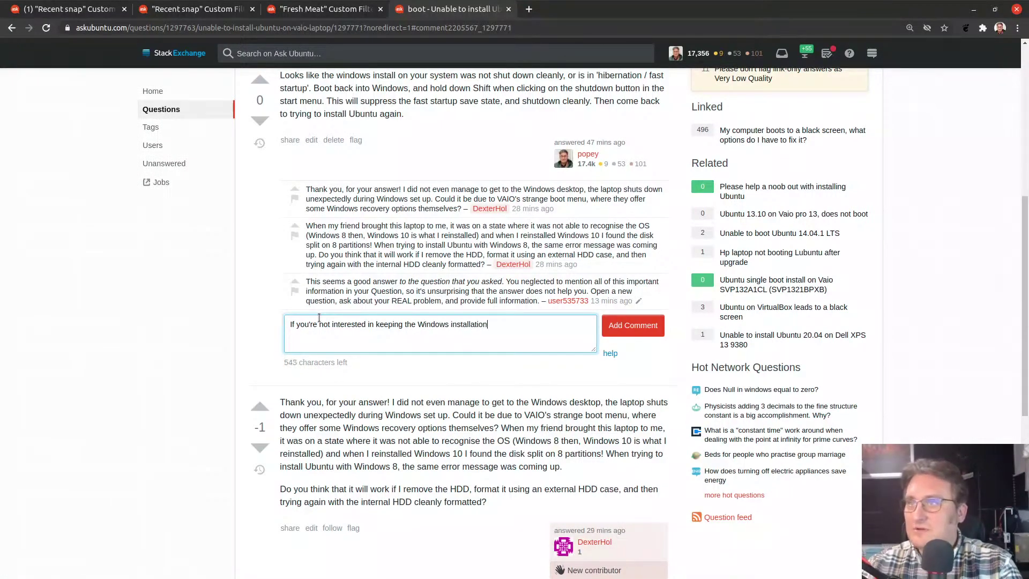
- Finish the comment with ", then sure, taking the drive out and putting in another machine to wipe it is a decent plan." and post it
type(", then sure, ta")
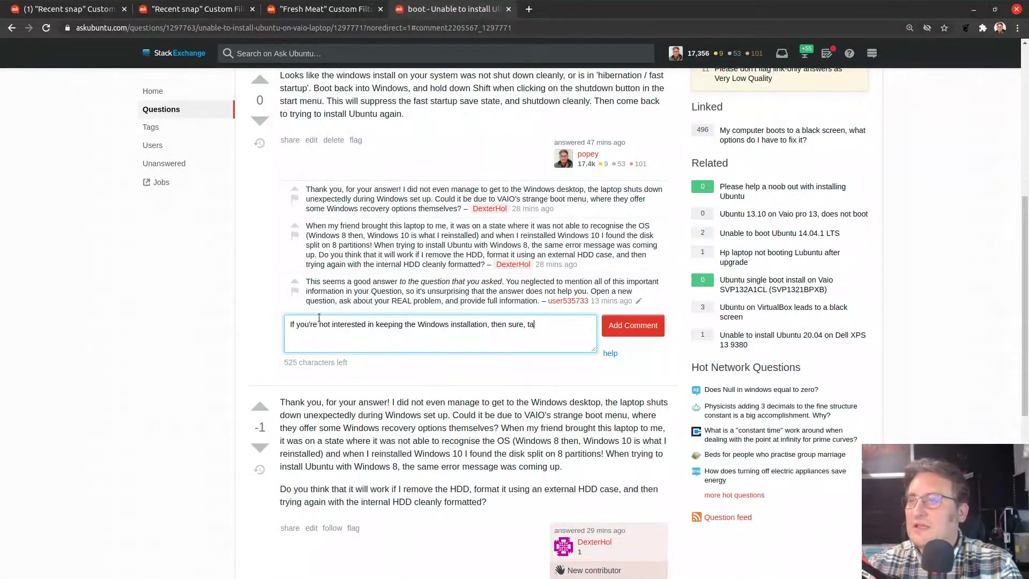
type("king the drive out and ")
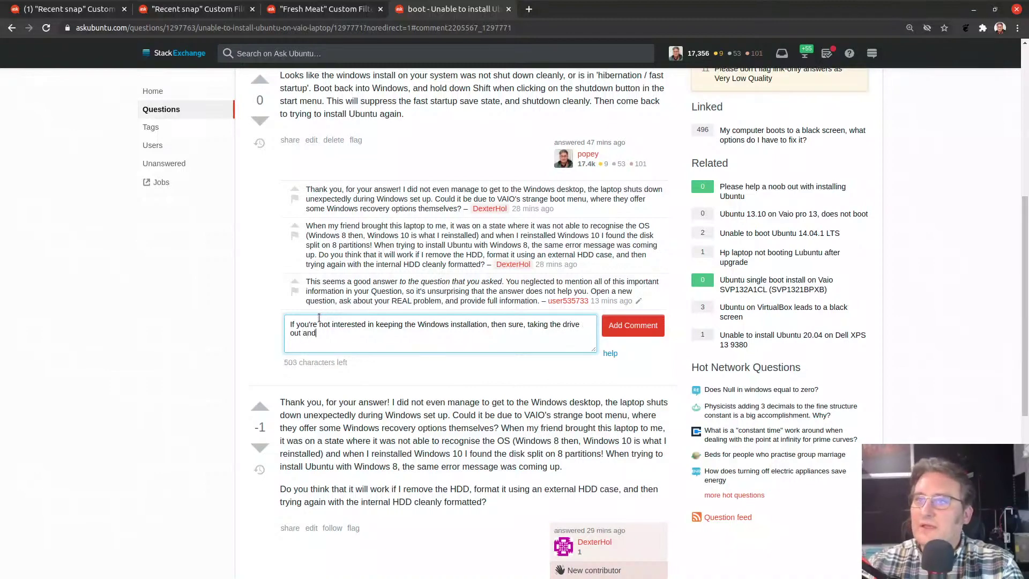
type("putting in ano")
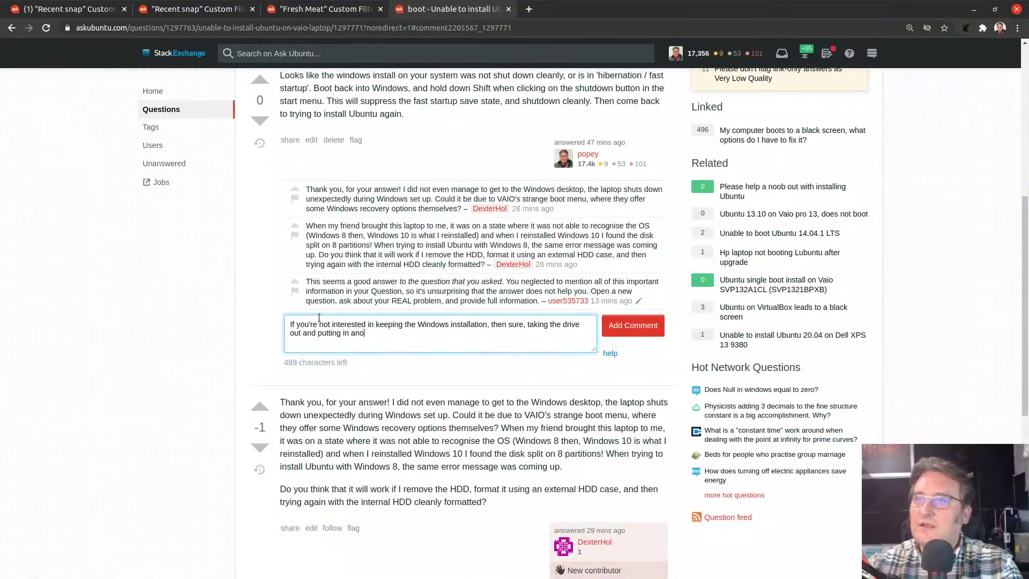
type("ther machine to ")
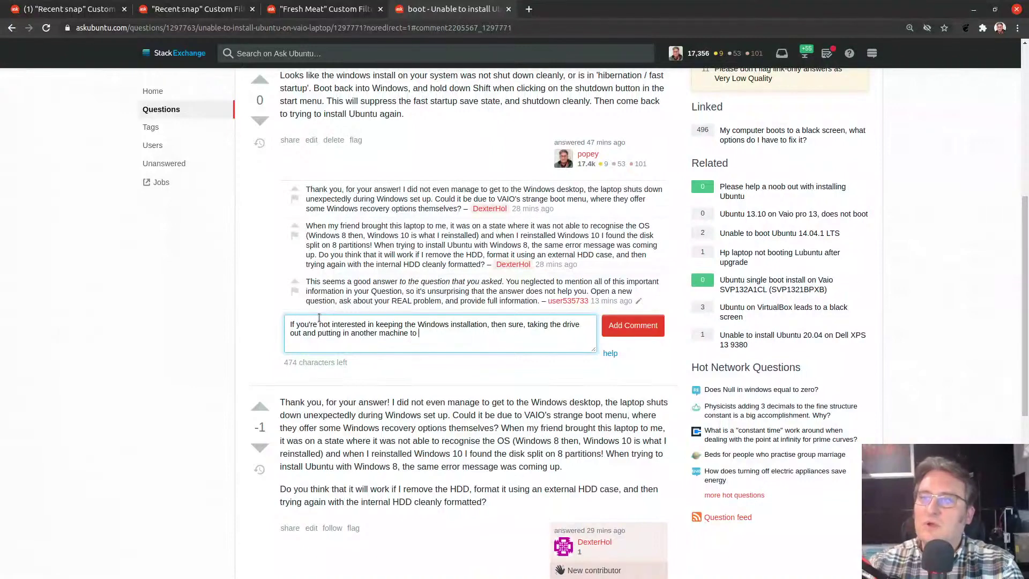
type("wipe it i")
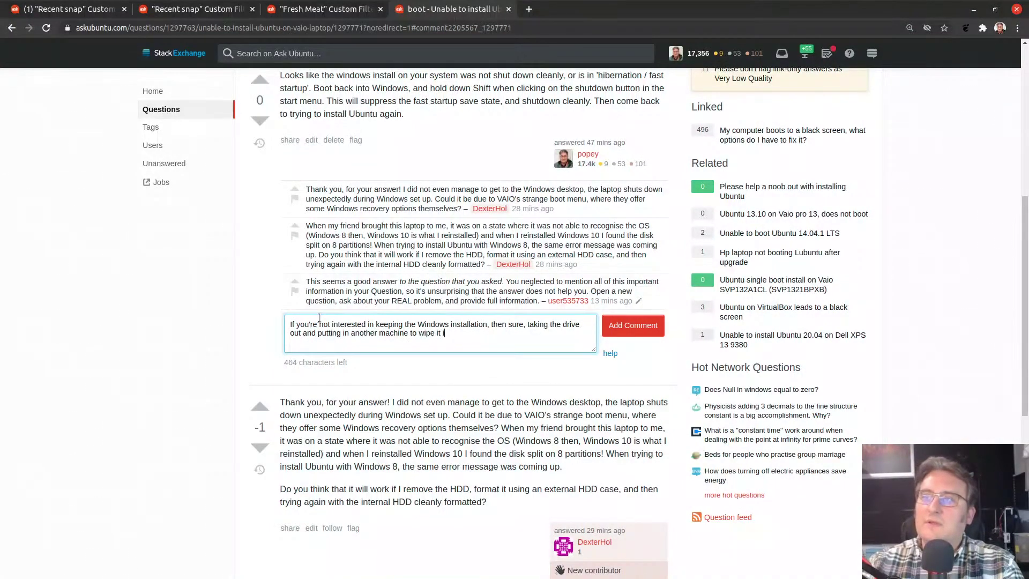
type("s a decent ")
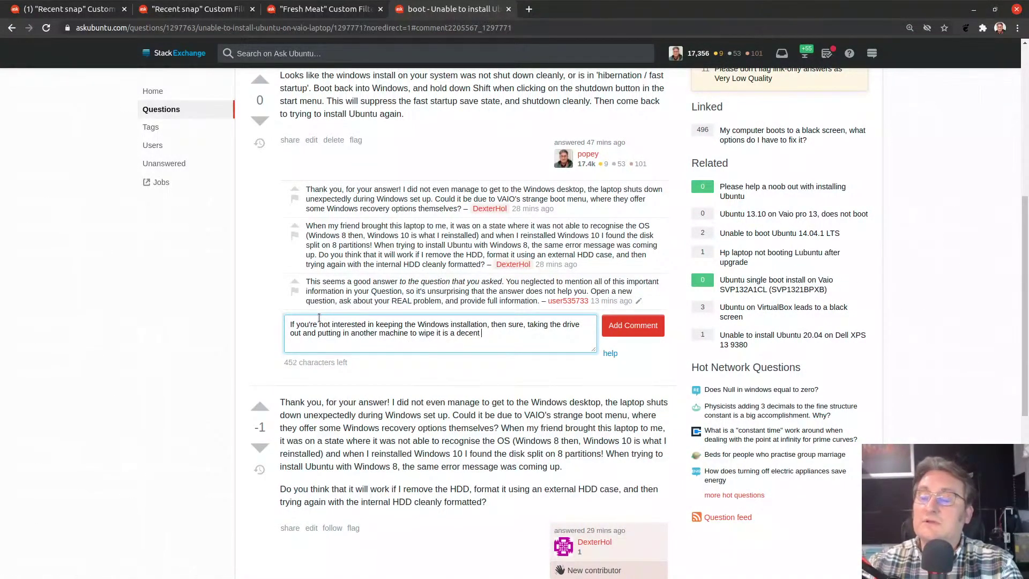
type("plan.")
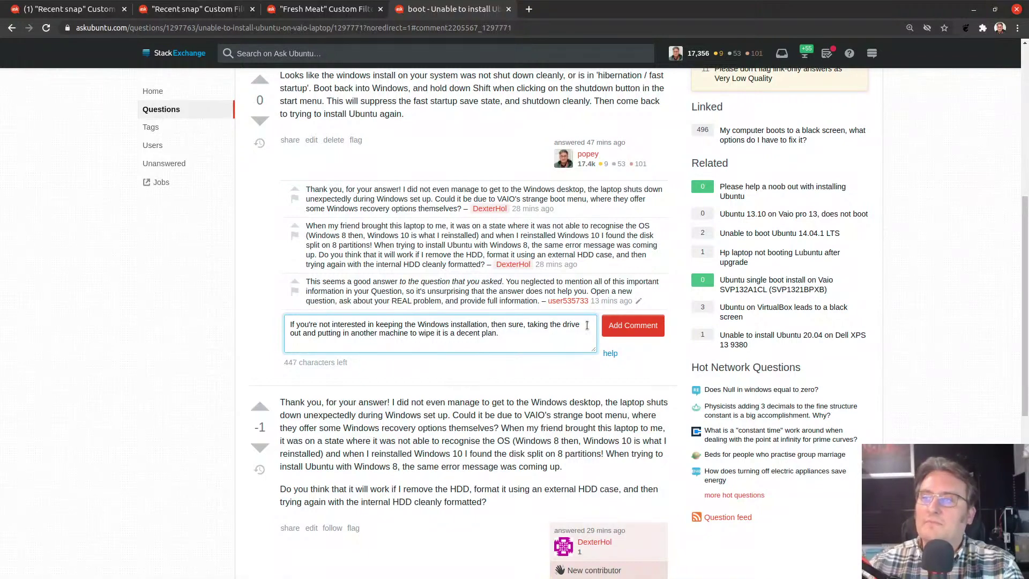
left_click(649, 324)
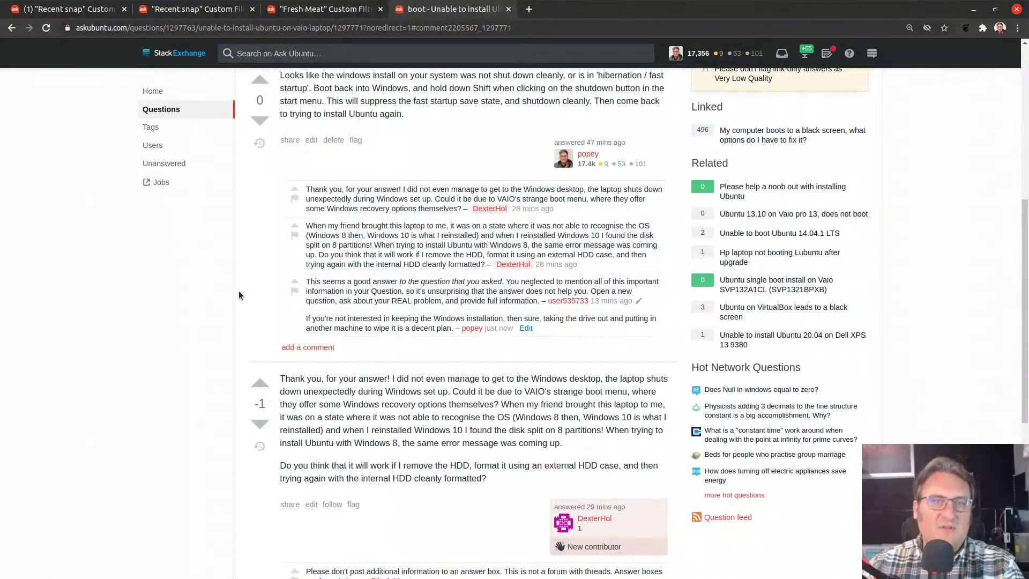
- Close the extra Ask Ubuntu tabs, leaving one on the home page, and check the inbox for new comments
scroll(239, 291, "up", 3)
scroll(237, 290, "up", 4)
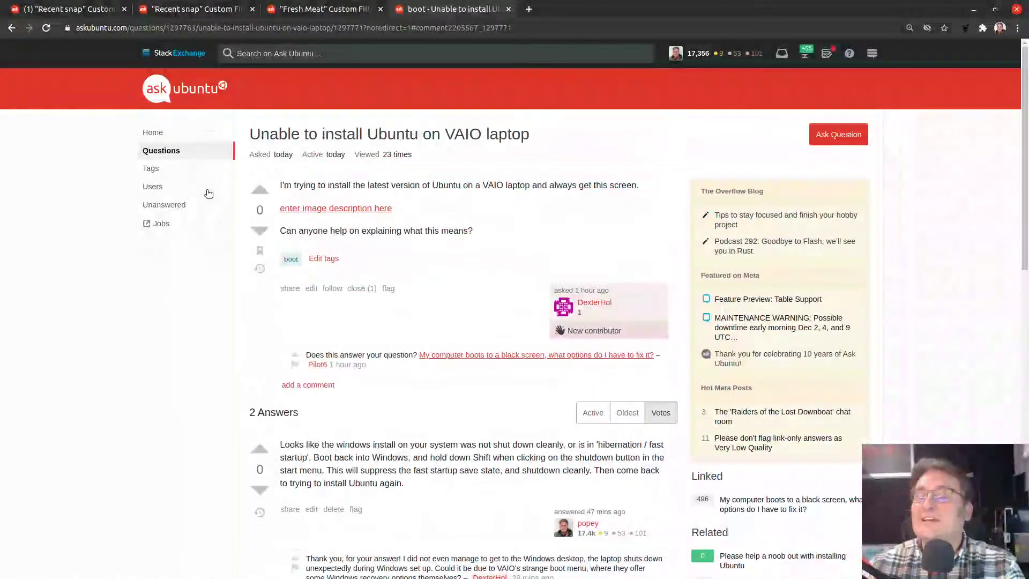
left_click(154, 132)
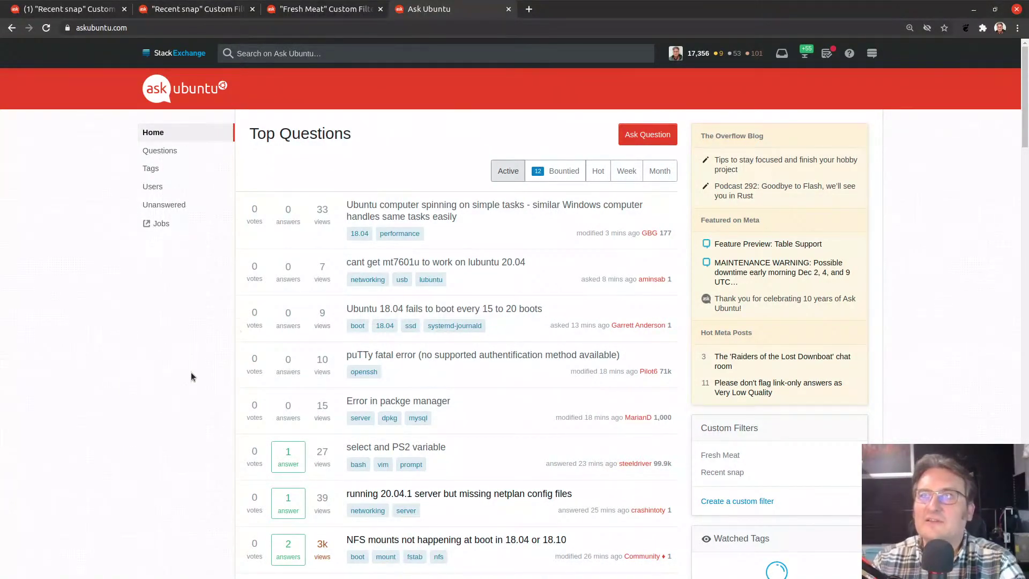
left_click(508, 9)
left_click(380, 9)
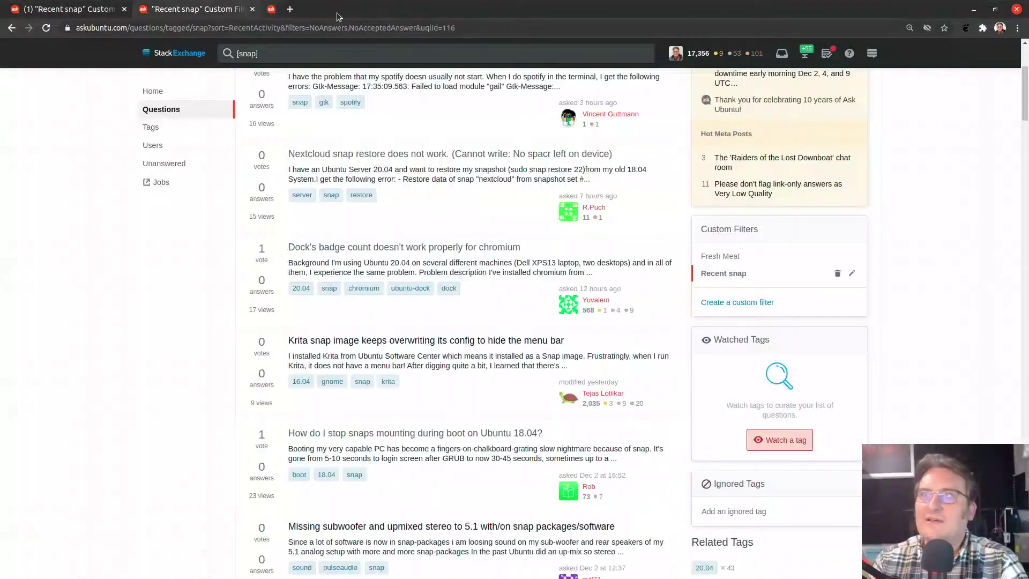
left_click(252, 9)
left_click(161, 91)
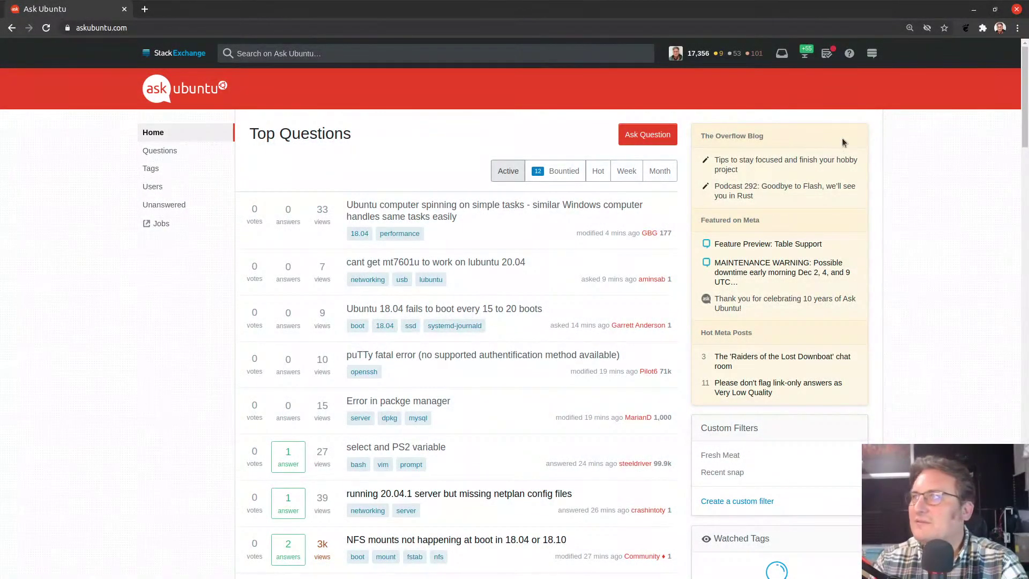
left_click(780, 55)
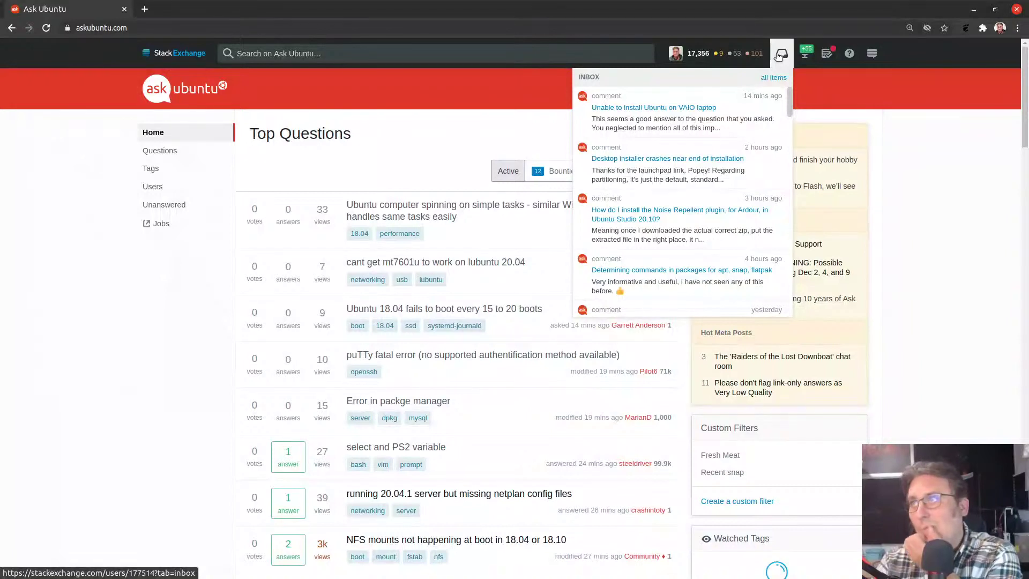
left_click(891, 245)
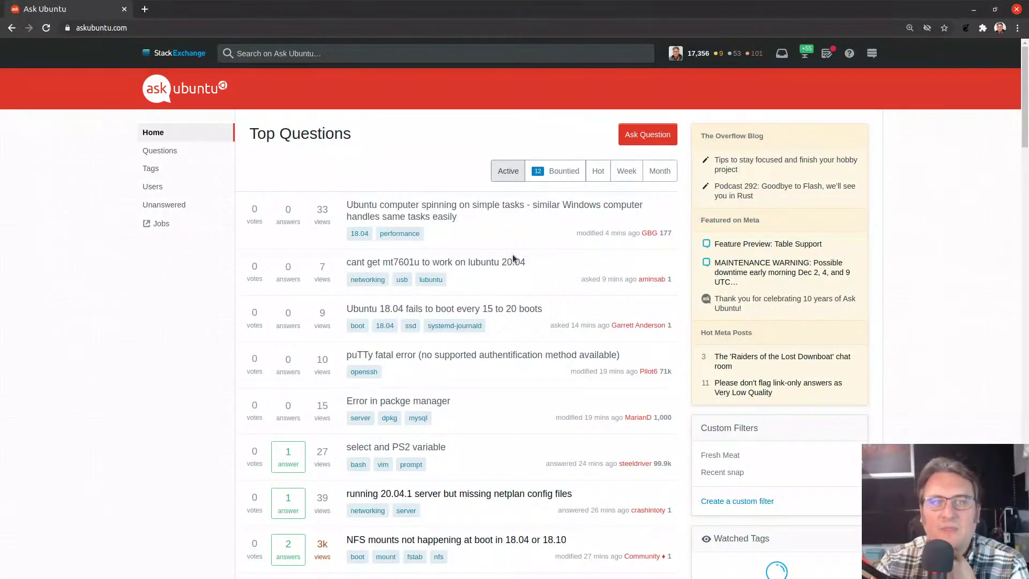
- Open the "Ubuntu computer spinning on simple tasks" question and examine its hardware details and all of its comments, including the hidden ones
left_click(425, 208)
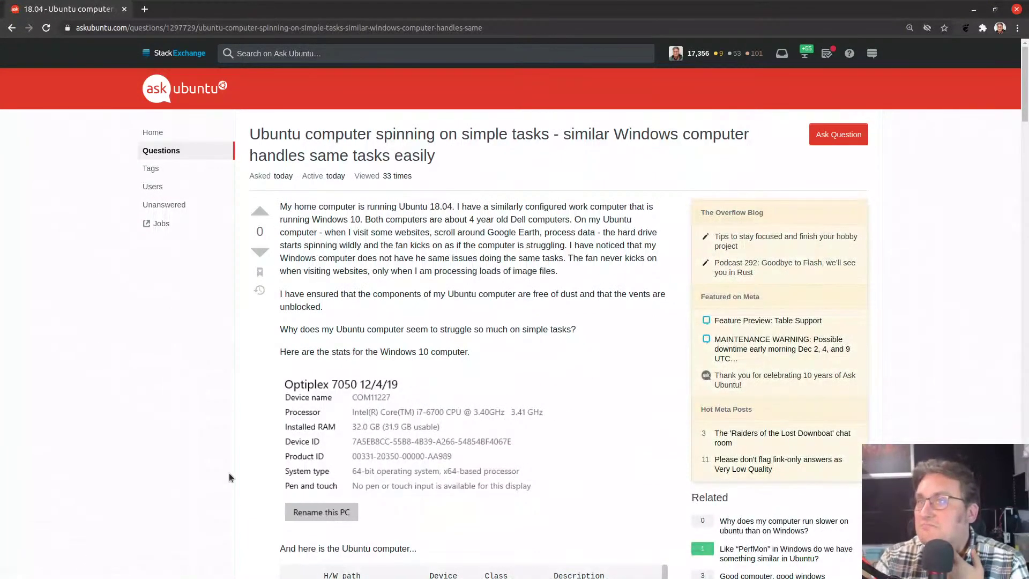
left_click_drag(1024, 102, 1026, 400)
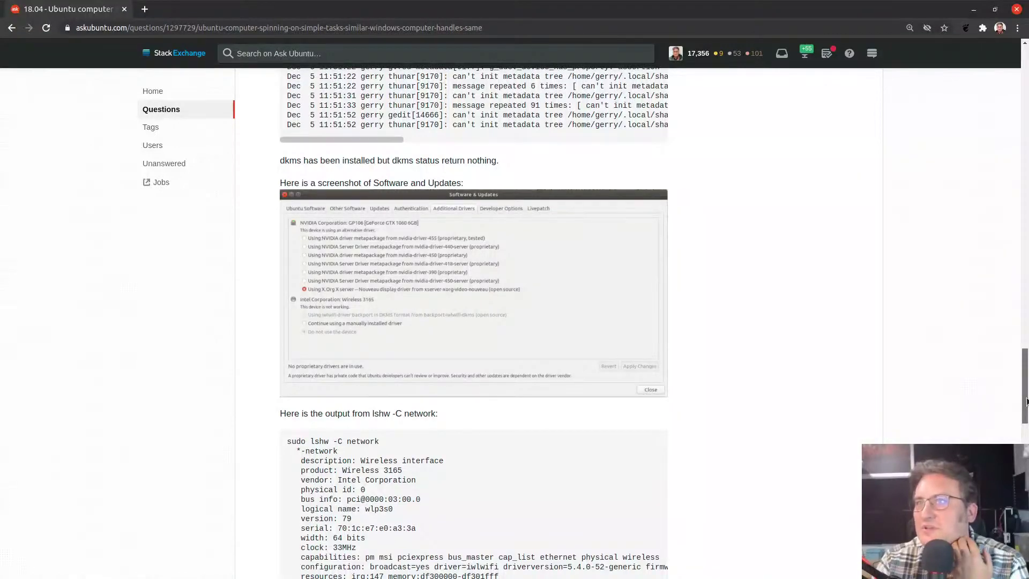
left_click_drag(1026, 400, 1026, 479)
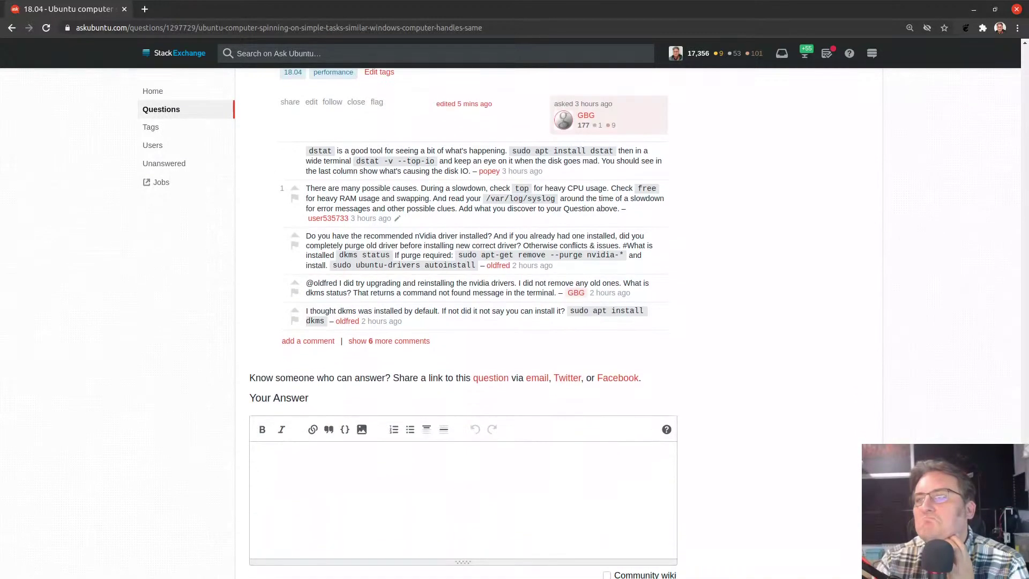
left_click(405, 342)
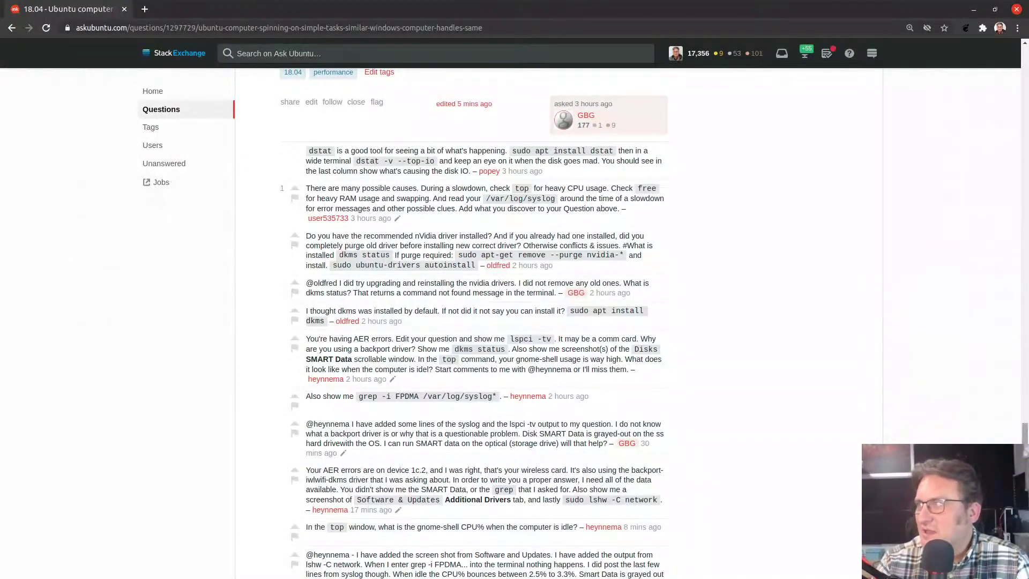
scroll(471, 322, "down", 2)
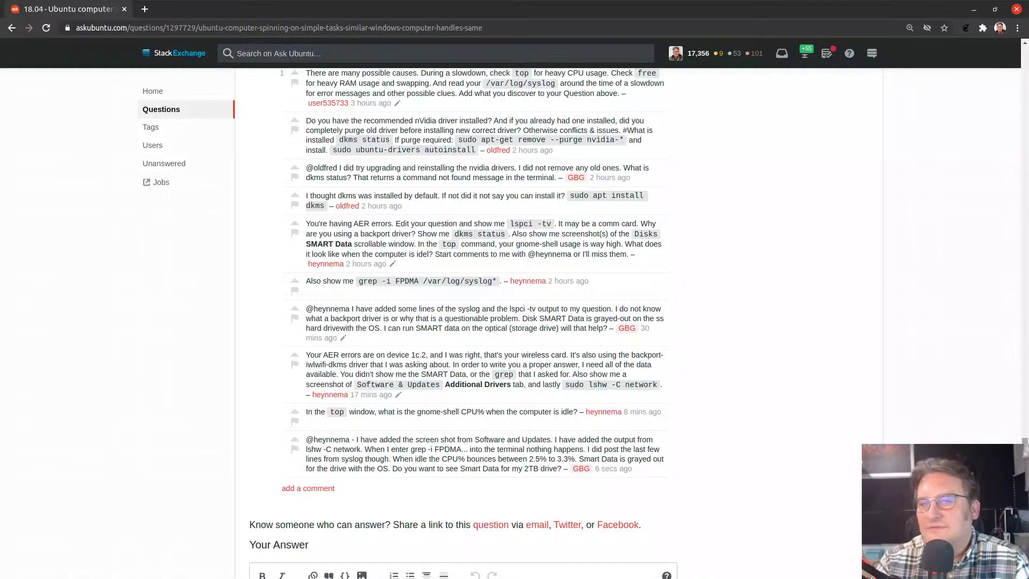
scroll(1024, 417, "up", 4)
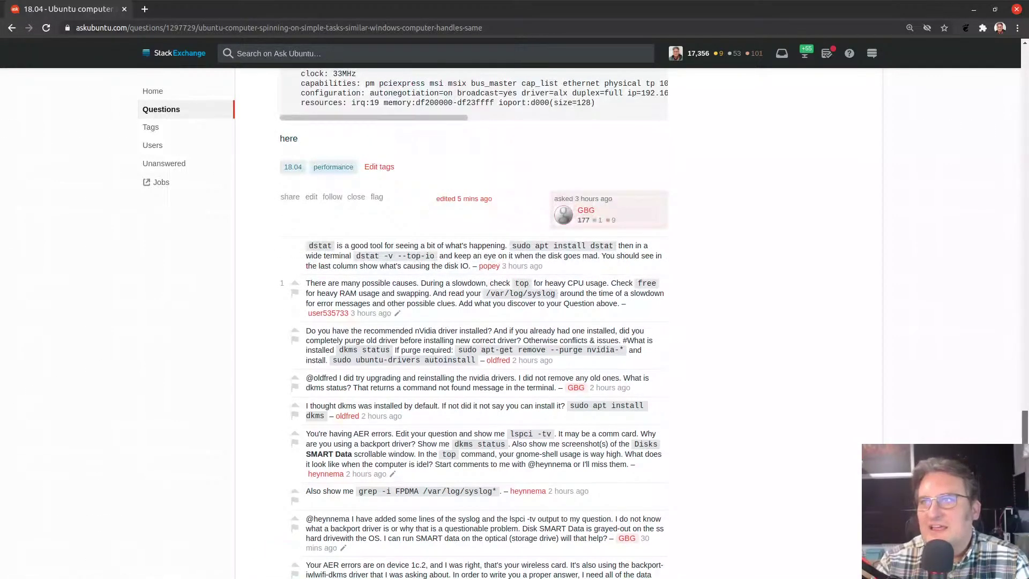
scroll(1024, 417, "up", 3)
scroll(1024, 417, "up", 3)
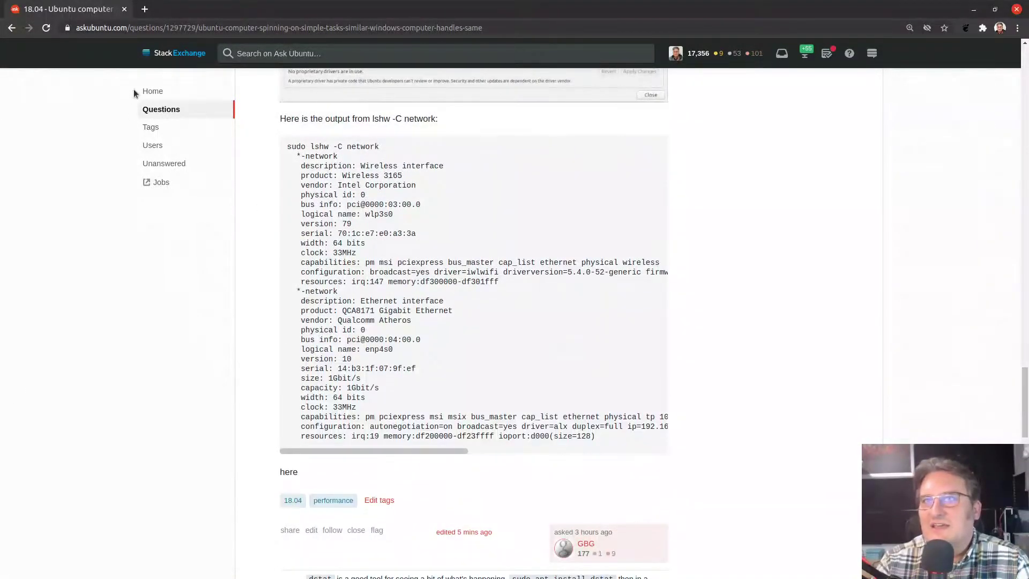
- Return to the home page and look over unanswered questions with the Fresh Meat and Recent snap custom filters, refreshing the snap list
left_click(151, 92)
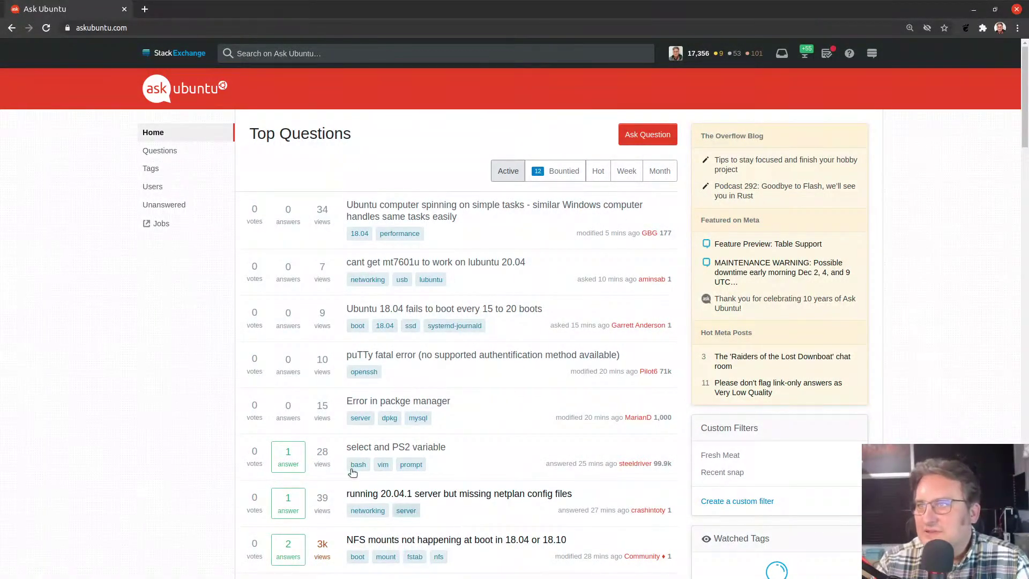
left_click(709, 455)
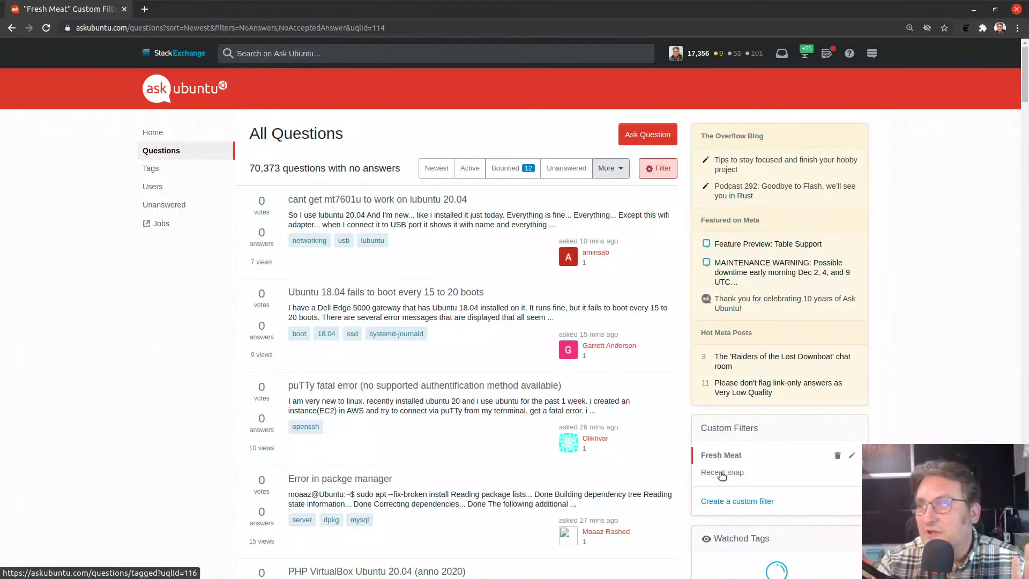
left_click(721, 473)
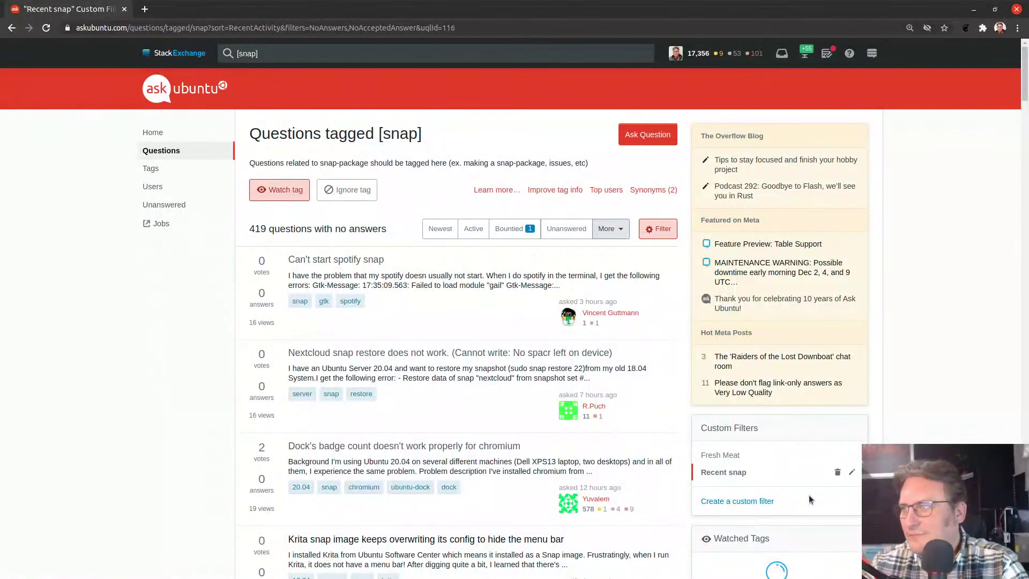
left_click(725, 472)
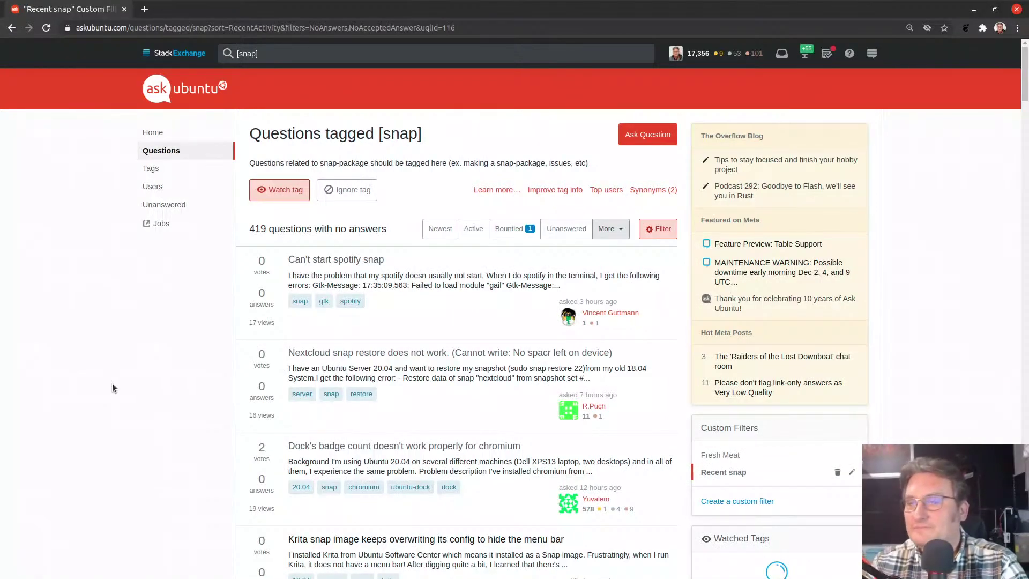
scroll(111, 383, "down", 5)
scroll(112, 384, "up", 5)
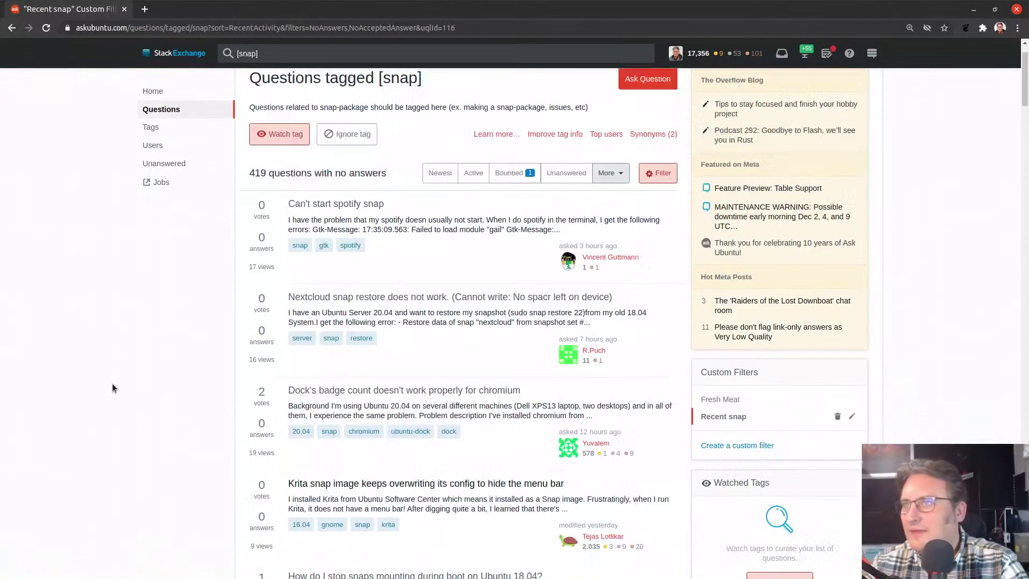
key("ctrl+t")
type("snapcr")
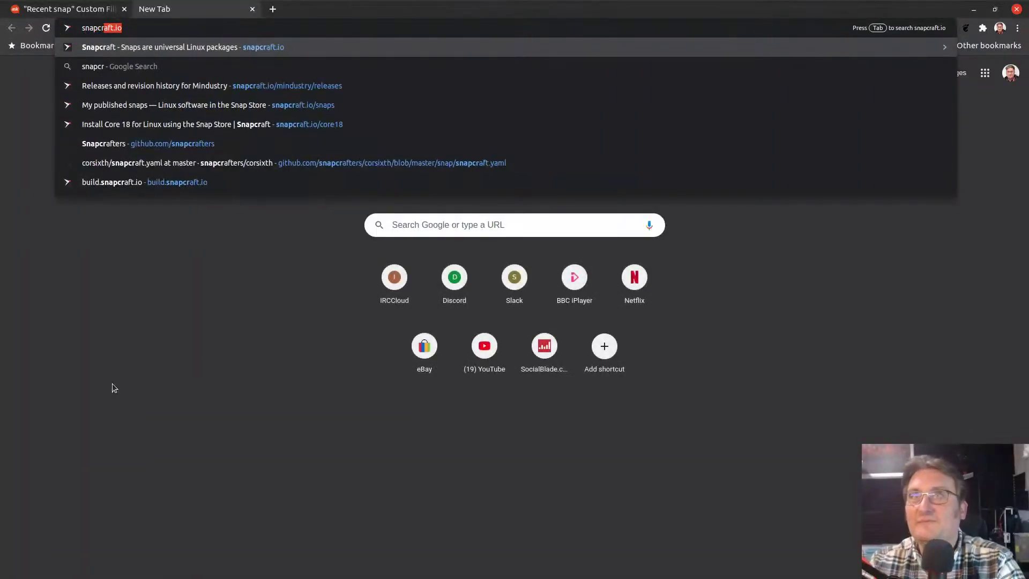
type("aft.")
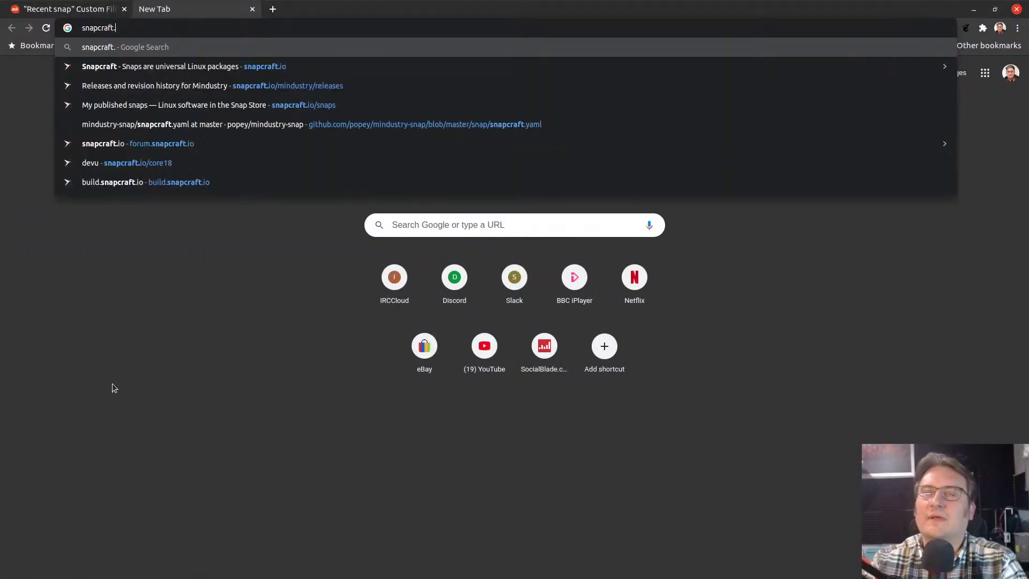
key("ctrl+w")
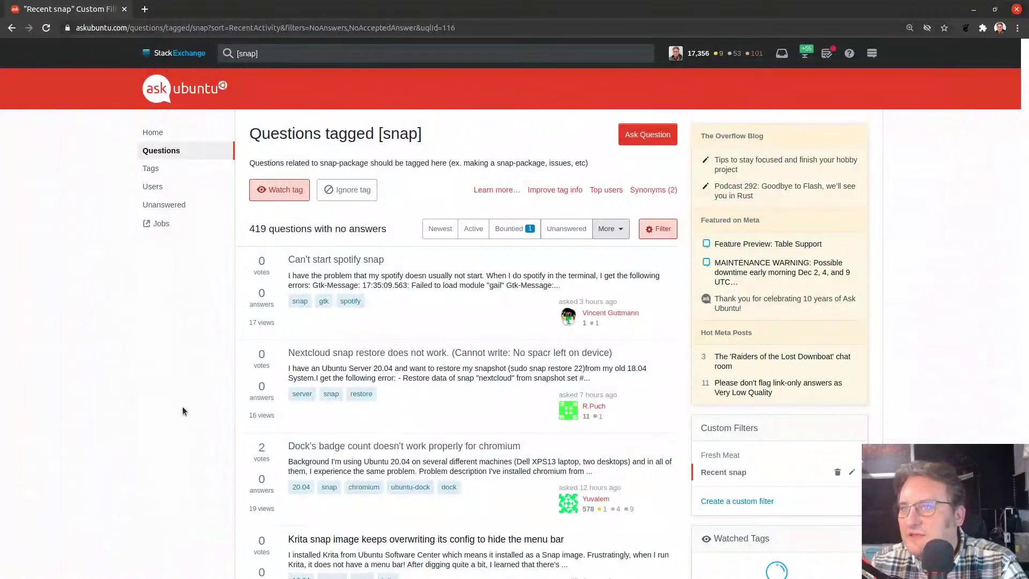
- Open the "Missing subwoofer and upmixed stereo to 5.1" question from the snap list in a new tab and read it through
scroll(182, 407, "down", 3)
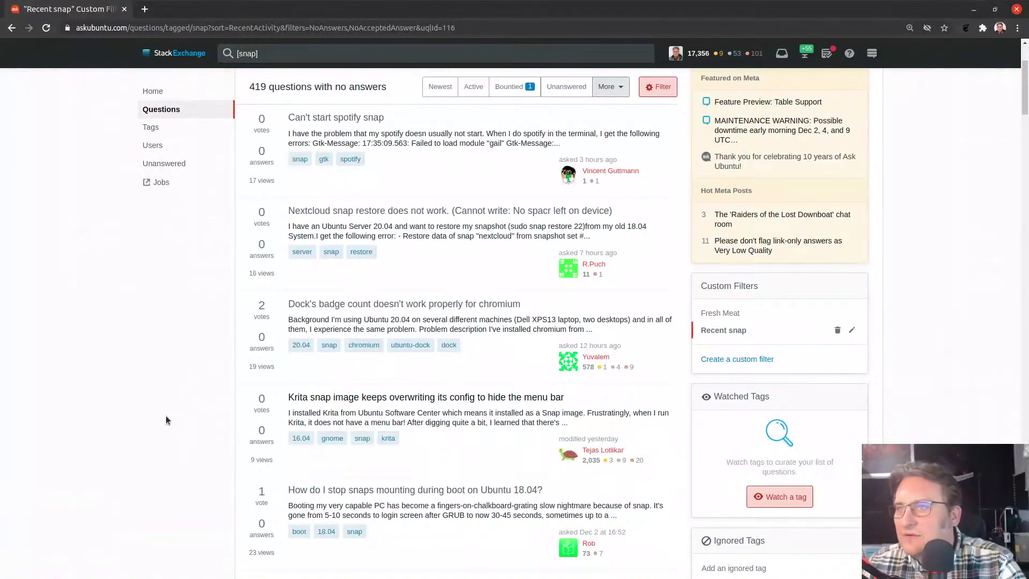
scroll(181, 374, "down", 4)
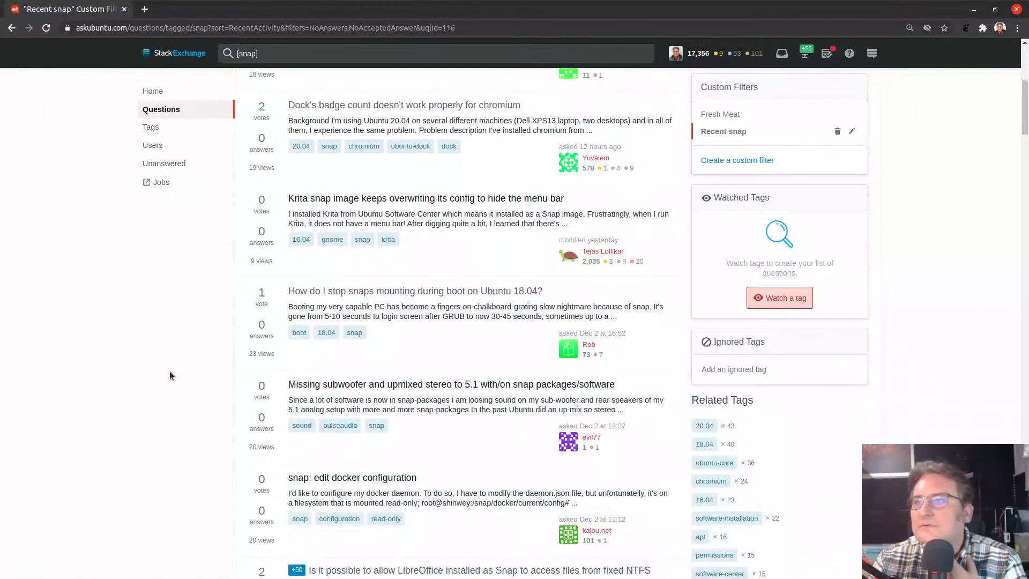
middle_click(413, 385)
left_click(207, 9)
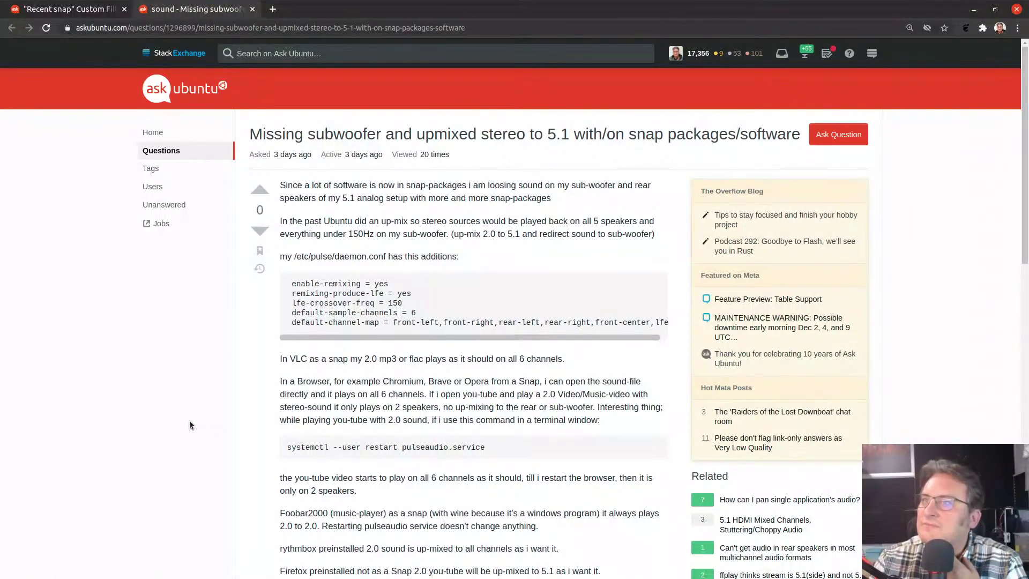
scroll(189, 420, "down", 3)
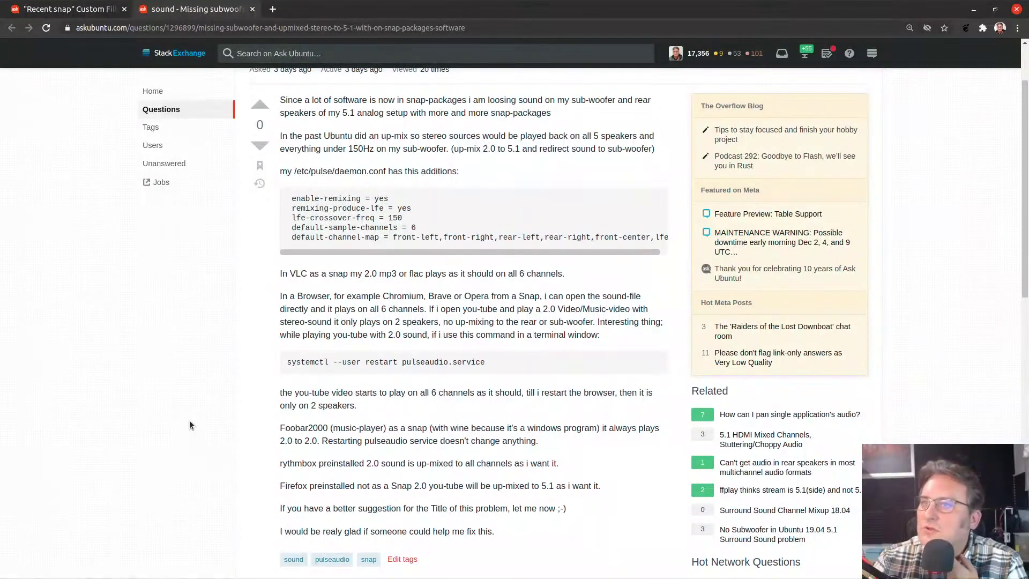
scroll(189, 420, "down", 2)
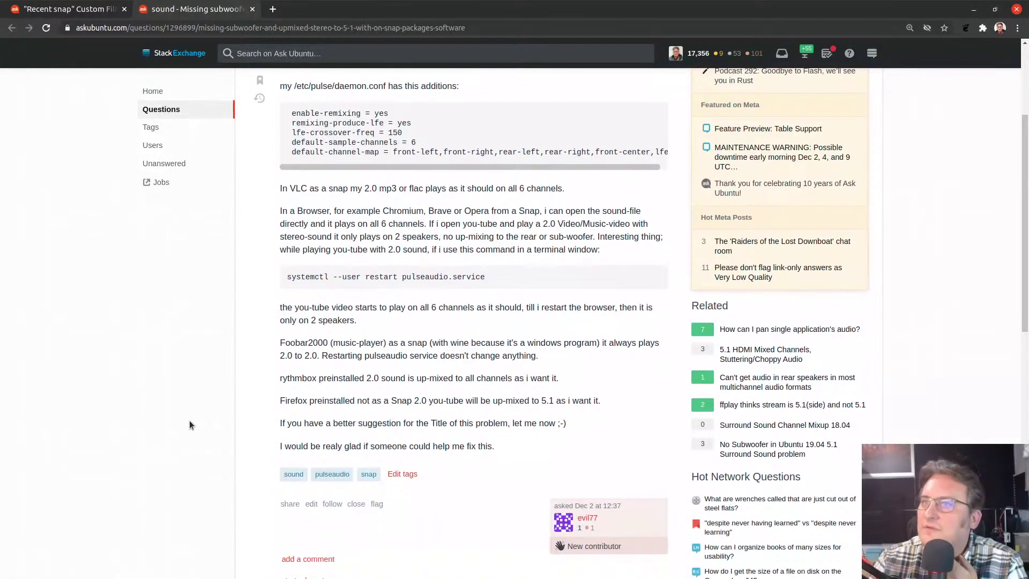
scroll(188, 420, "down", 3)
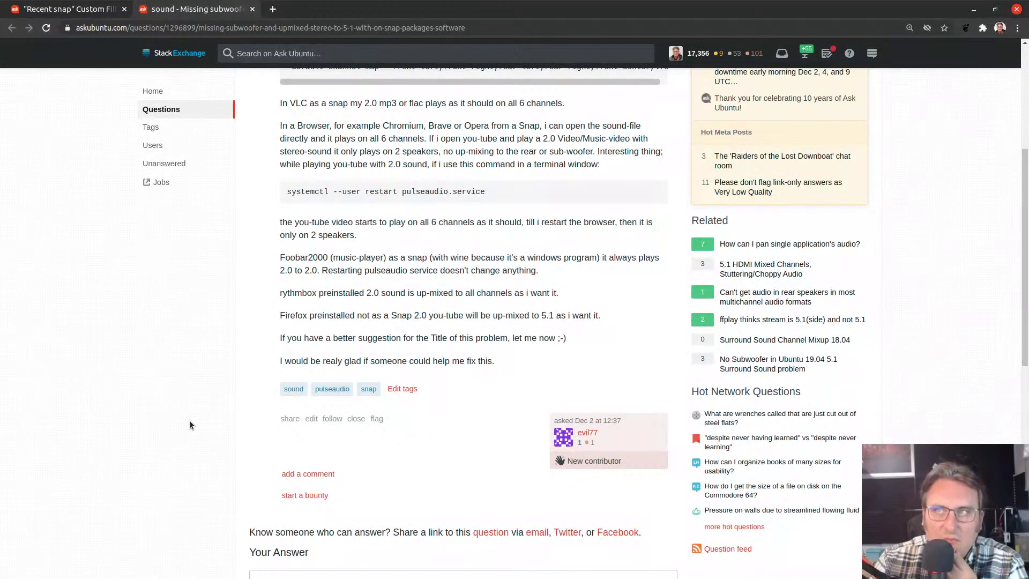
scroll(188, 420, "up", 3)
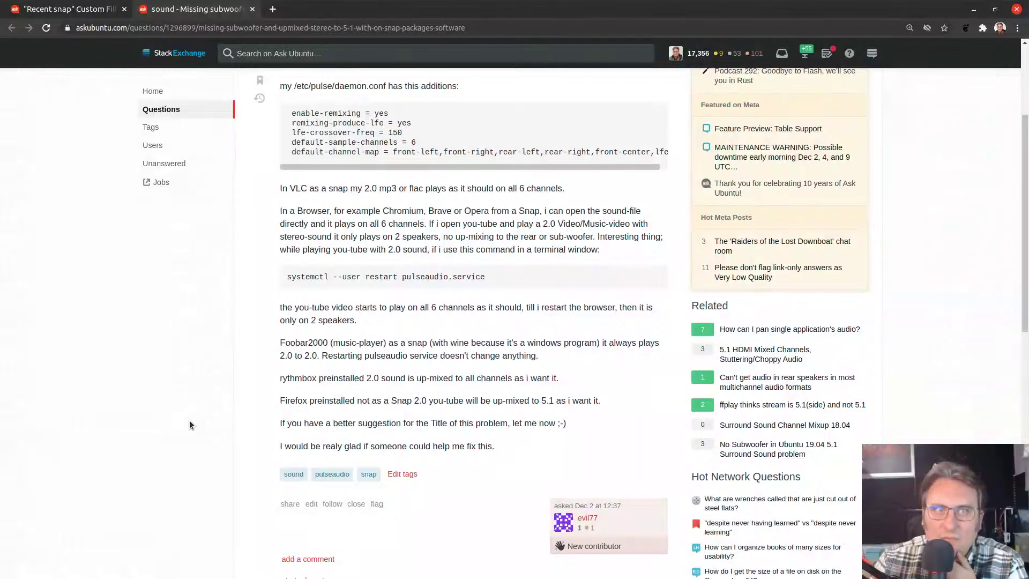
scroll(189, 420, "up", 3)
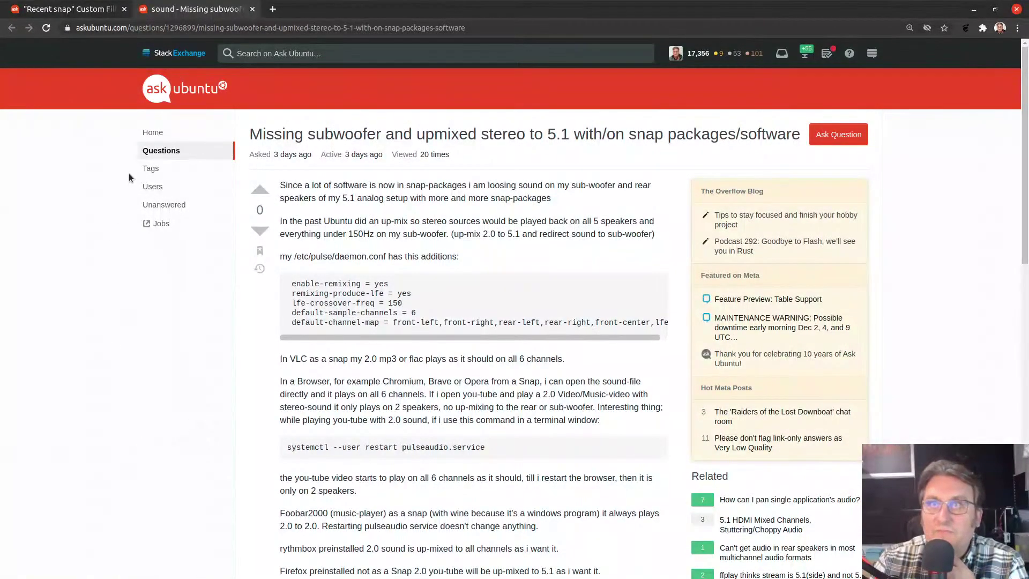
- Return to the home page and look over the Fresh Meat filter and the newest questions list
left_click(154, 134)
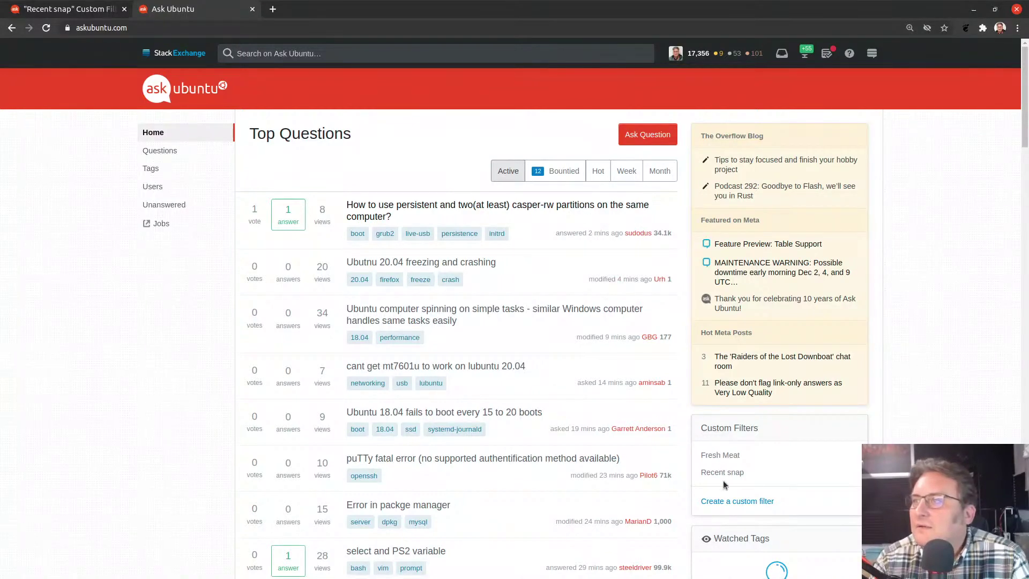
left_click(721, 455)
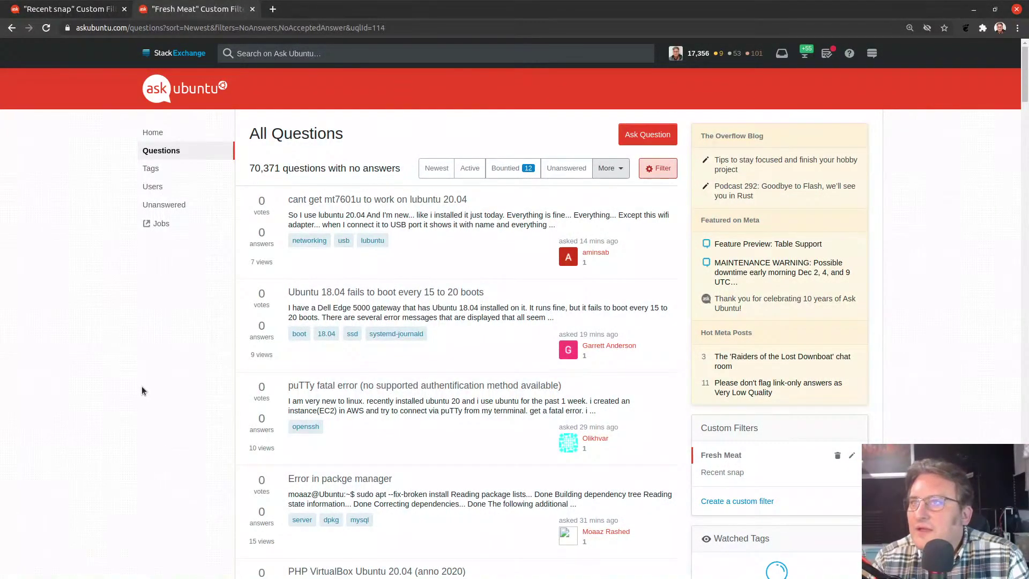
left_click(442, 166)
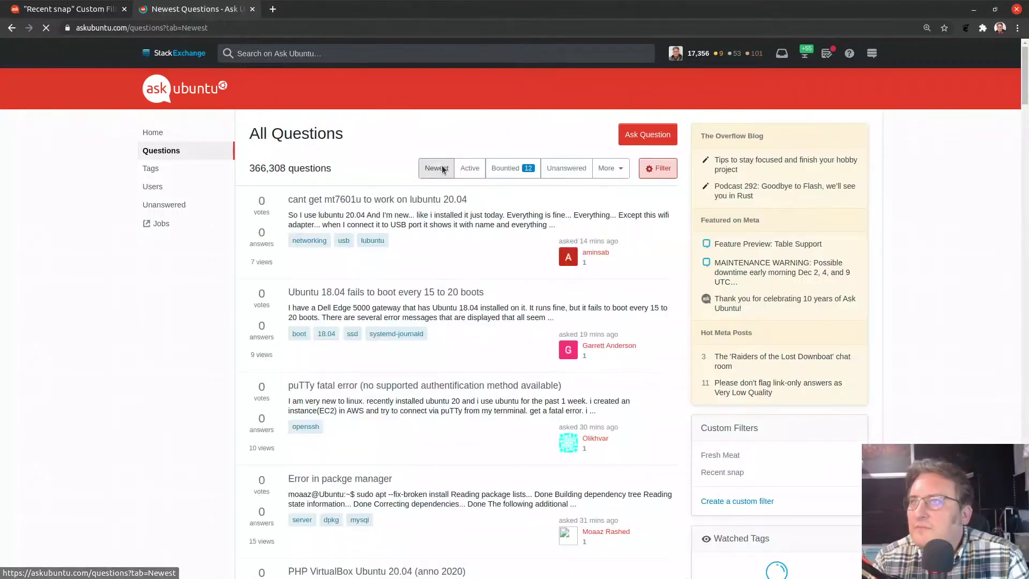
scroll(453, 334, "down", 6)
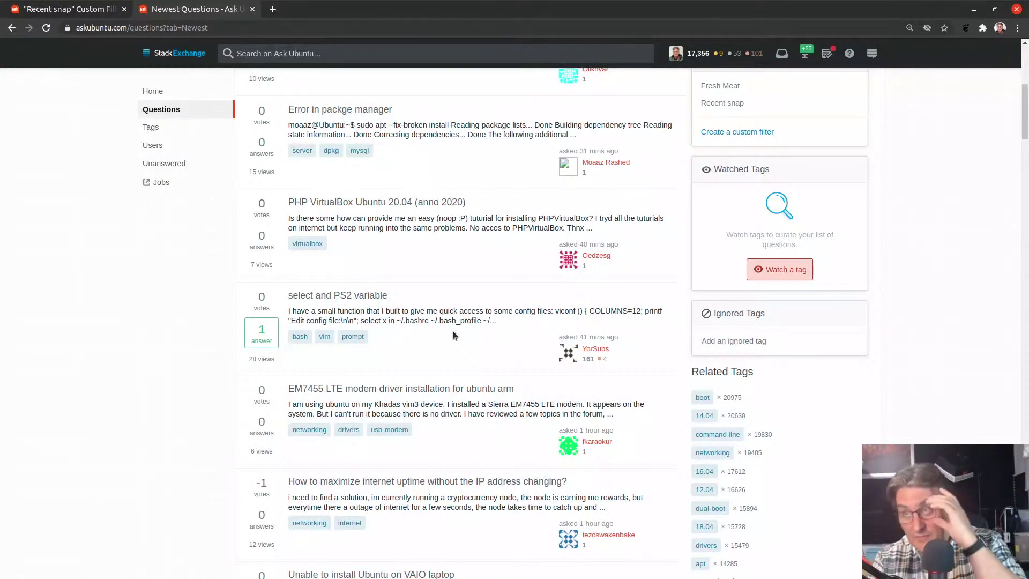
scroll(453, 335, "down", 3)
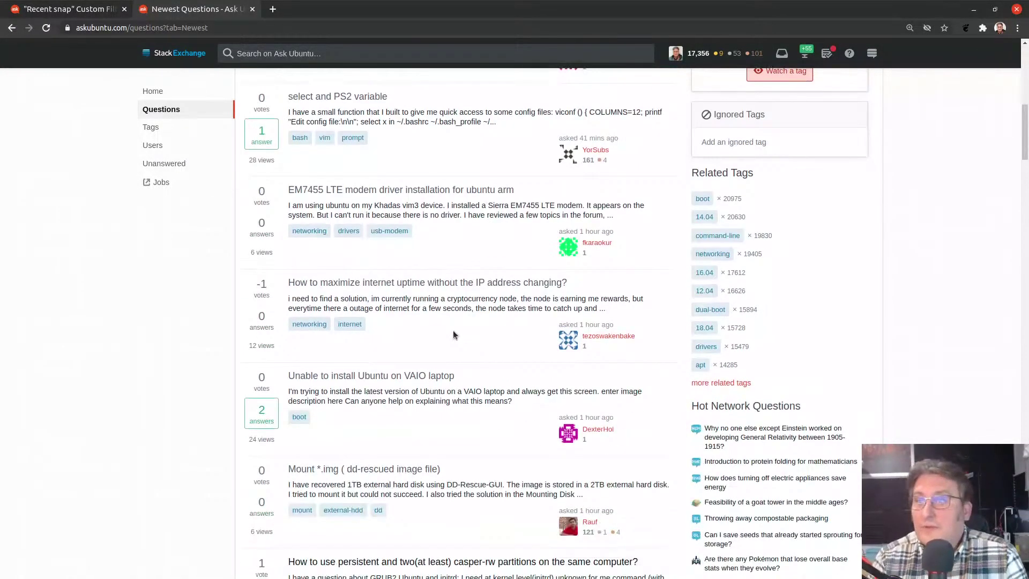
scroll(452, 334, "up", 9)
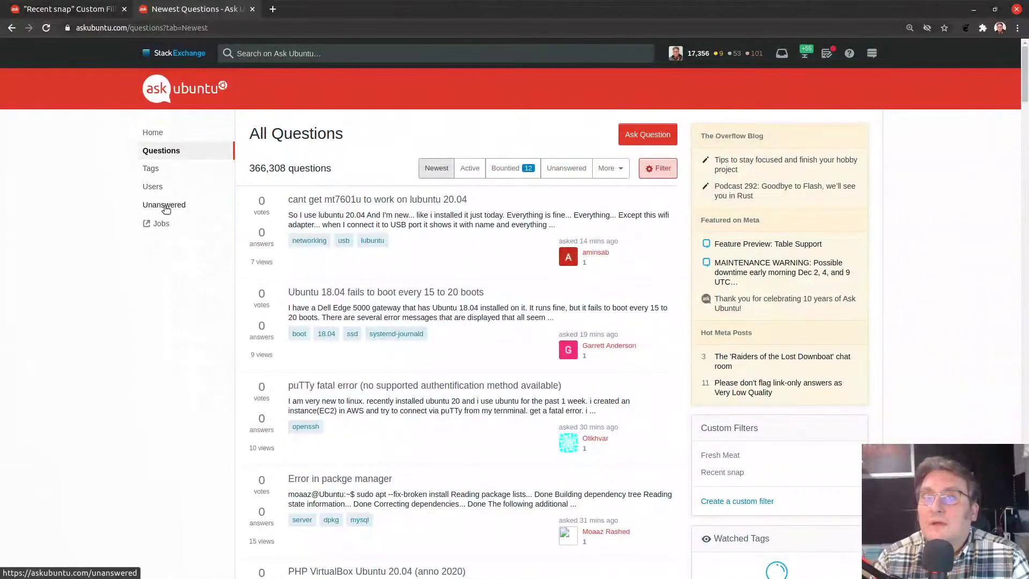
- Check the inbox from the home page and look at the Fresh Meat filter again
left_click(161, 135)
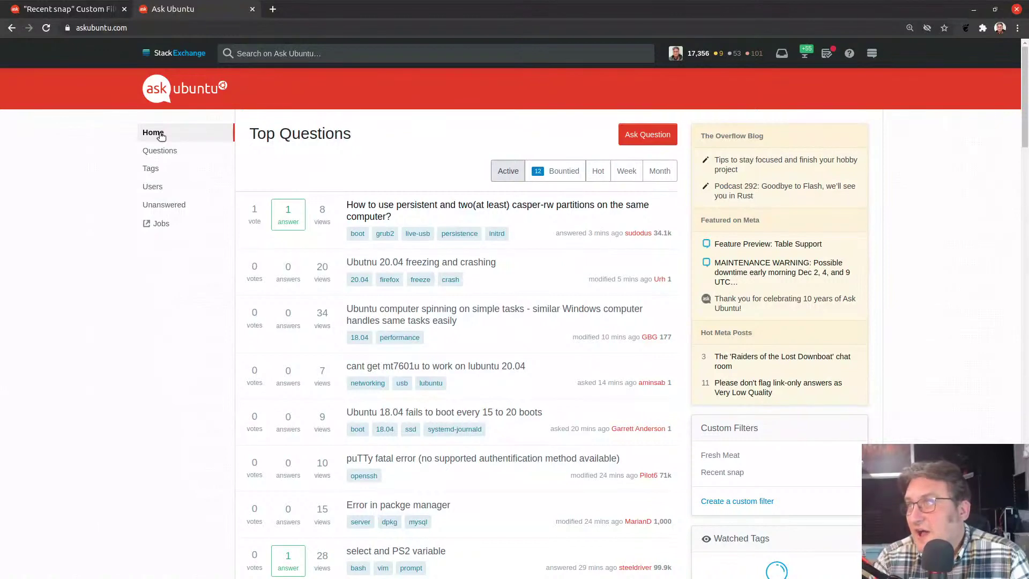
left_click(780, 60)
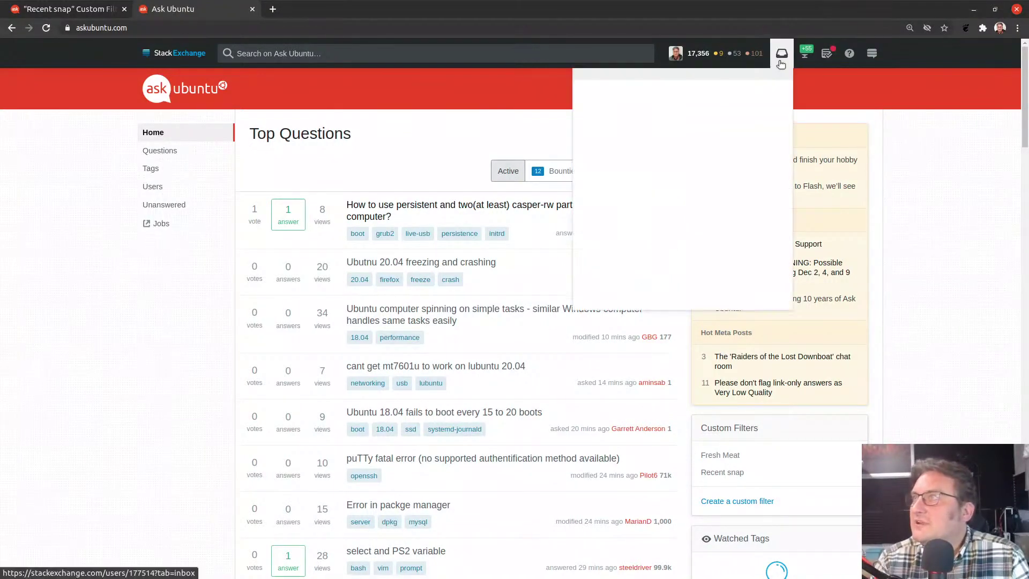
left_click(780, 60)
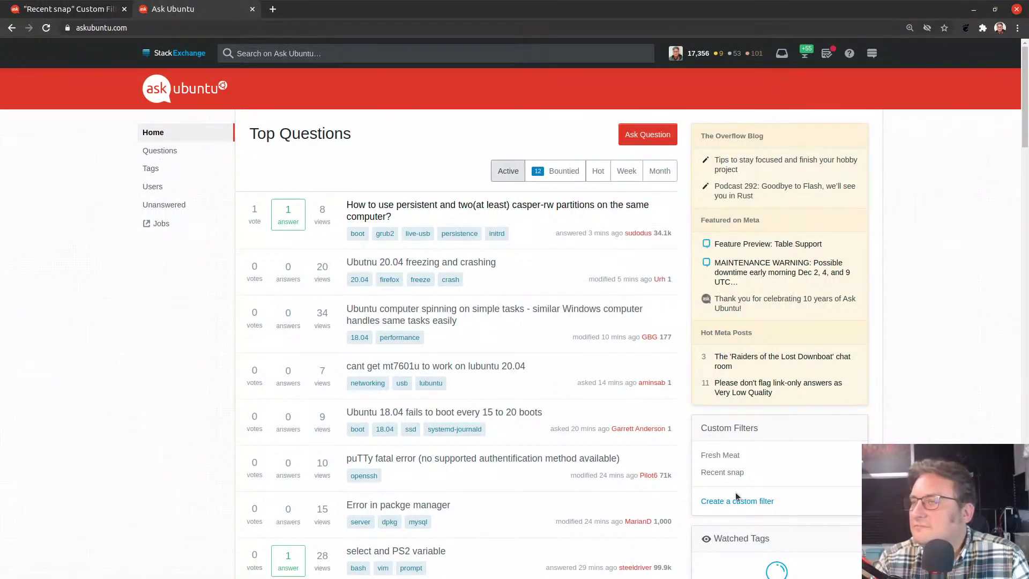
left_click(722, 453)
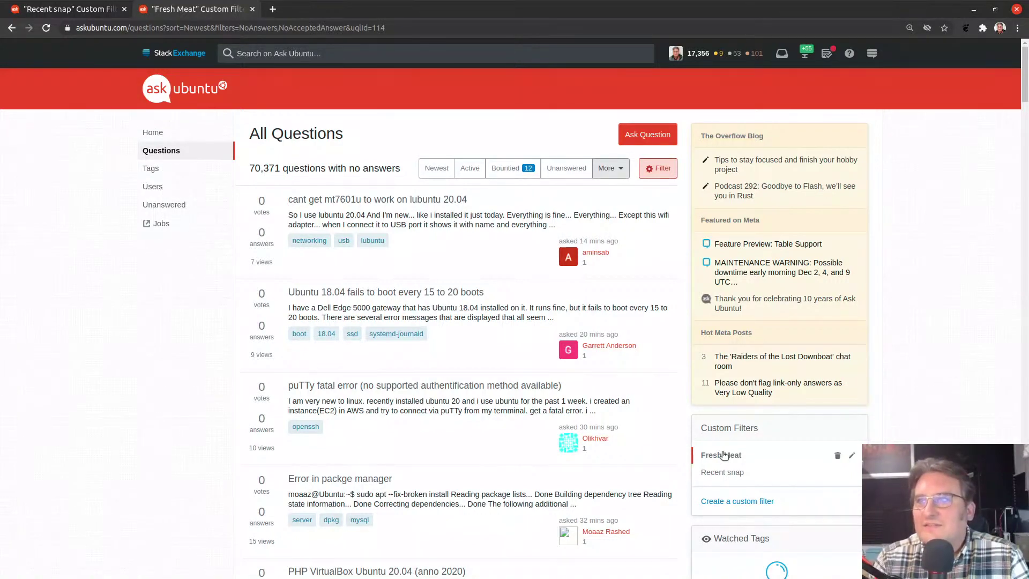
- View the question about persistent casper-rw partitions from the home page's top questions, and return to the home page
left_click(153, 133)
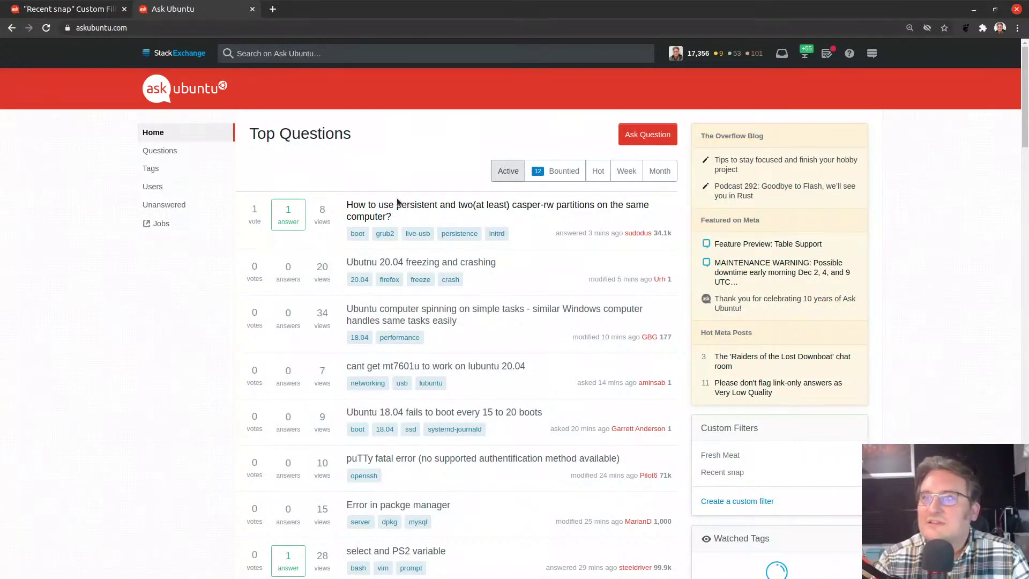
left_click(396, 206)
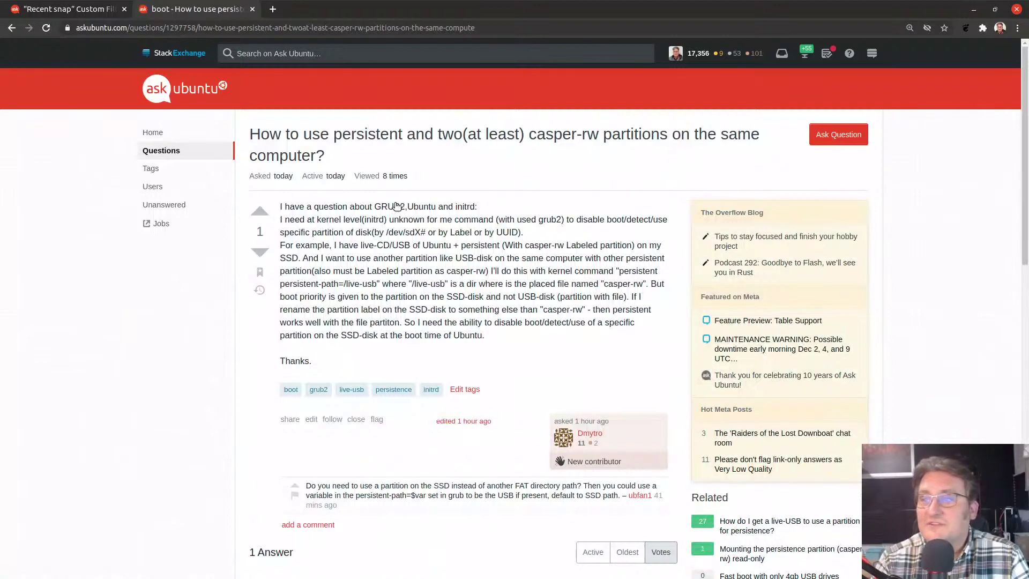
left_click(187, 88)
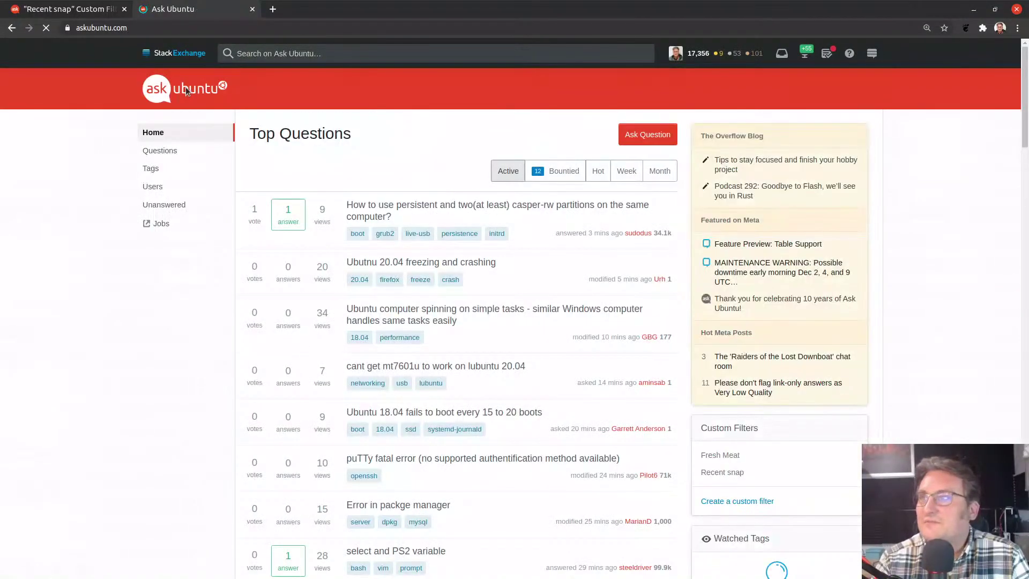
- Open the bountied question about LibreOffice as a Snap accessing an NTFS volume and examine its mount path and :removable-media interface
left_click(557, 172)
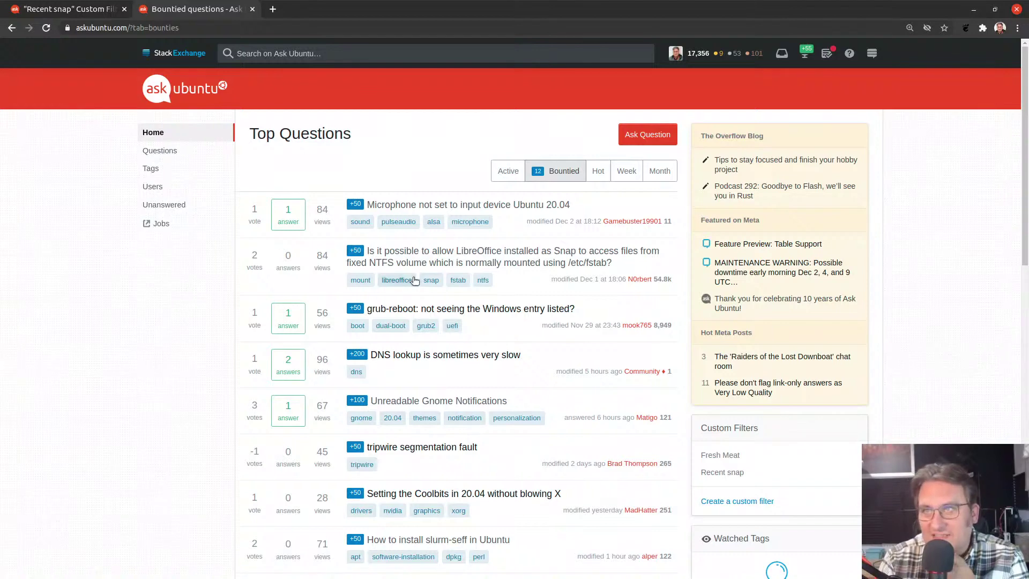
left_click(377, 259)
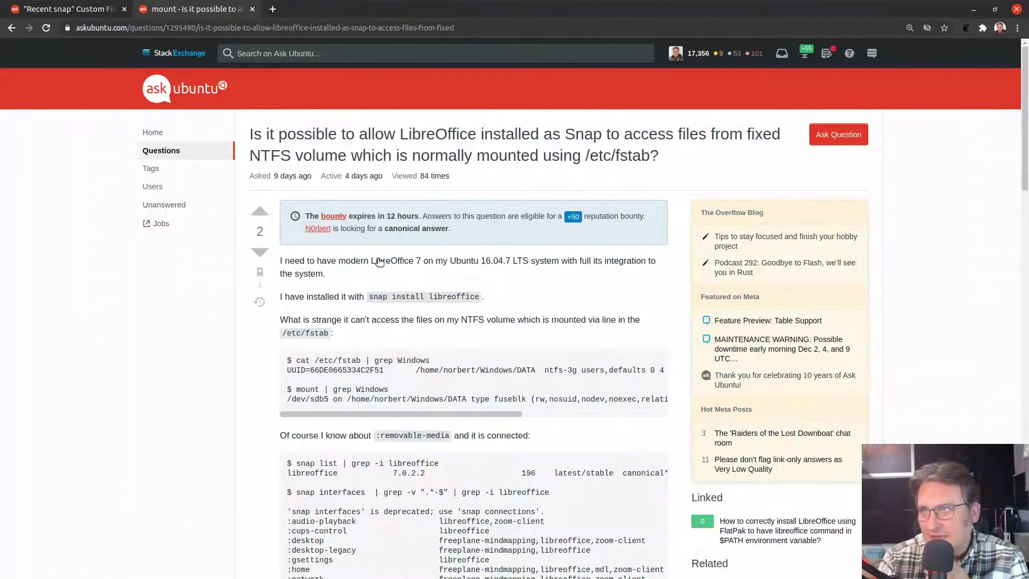
scroll(178, 437, "down", 4)
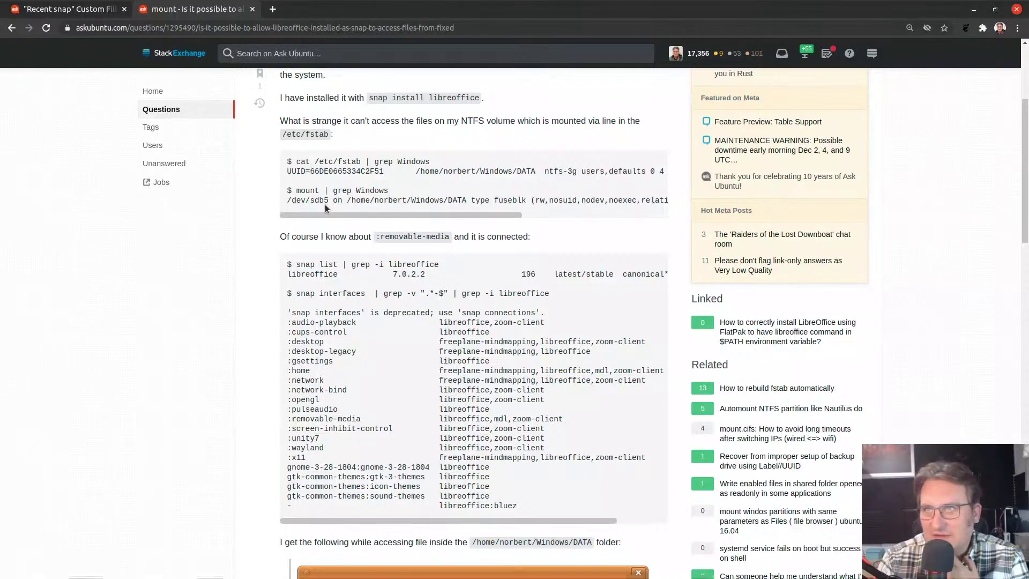
left_click_drag(351, 201, 472, 201)
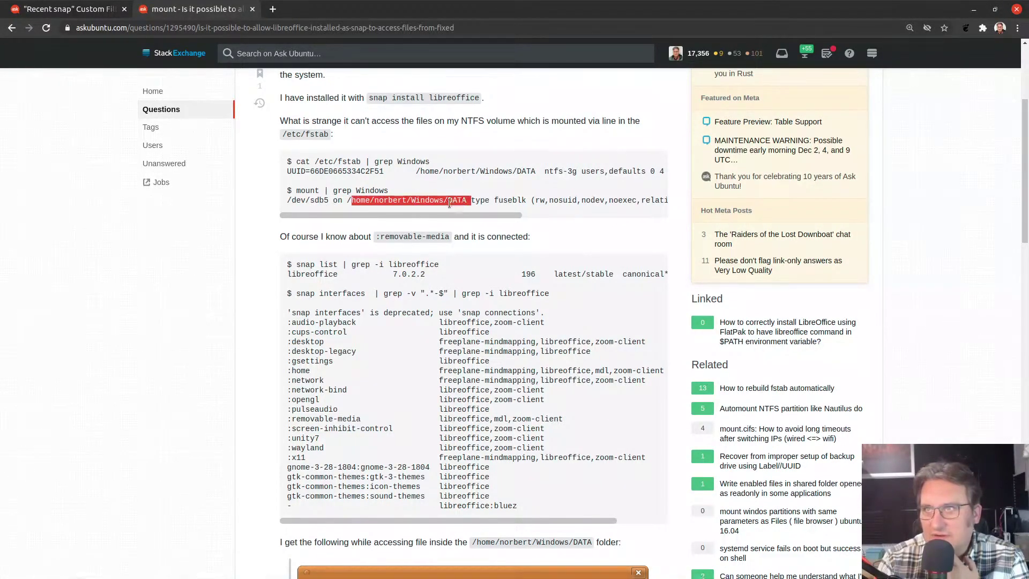
left_click_drag(372, 237, 455, 237)
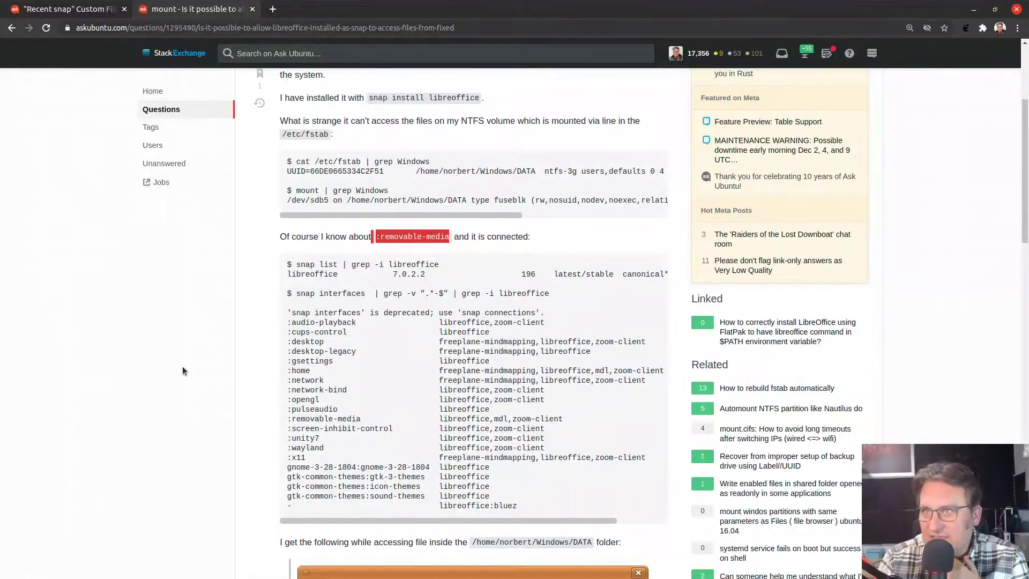
- Examine the question's file access error, the mount path in its updated /etc/fstab line, and the user and file permission output
scroll(179, 351, "down", 4)
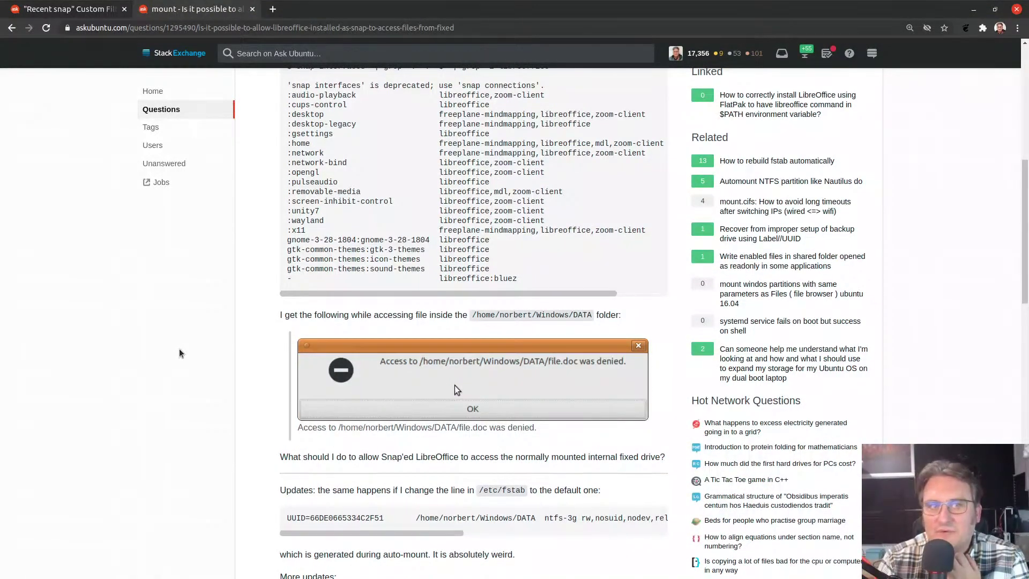
scroll(180, 350, "down", 1)
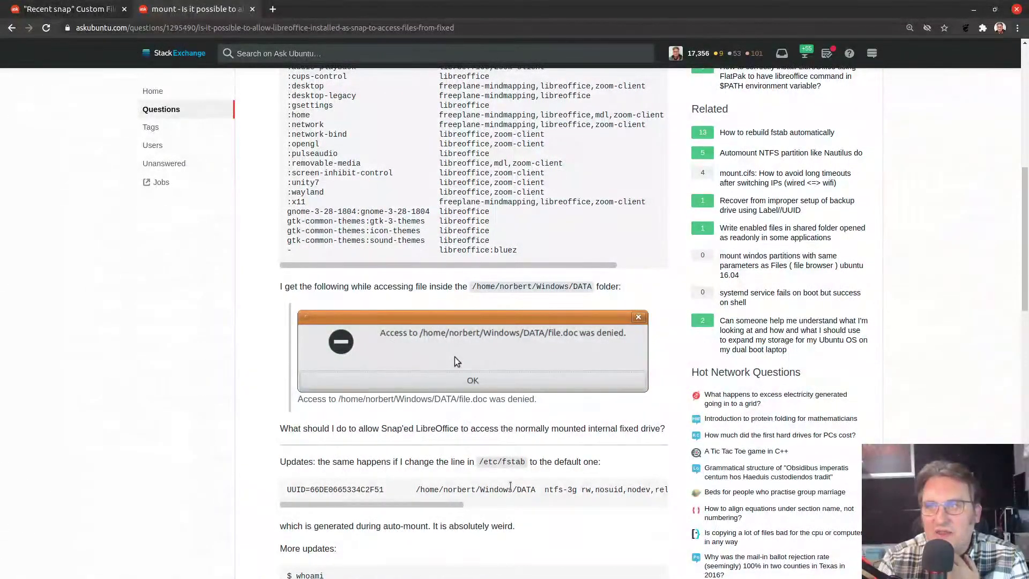
left_click_drag(539, 489, 413, 488)
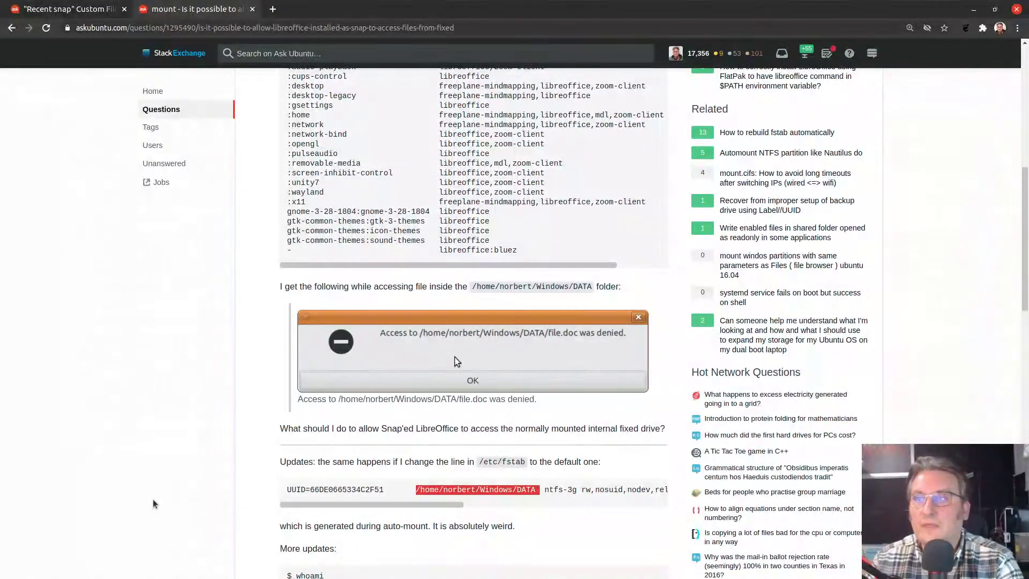
scroll(134, 417, "down", 5)
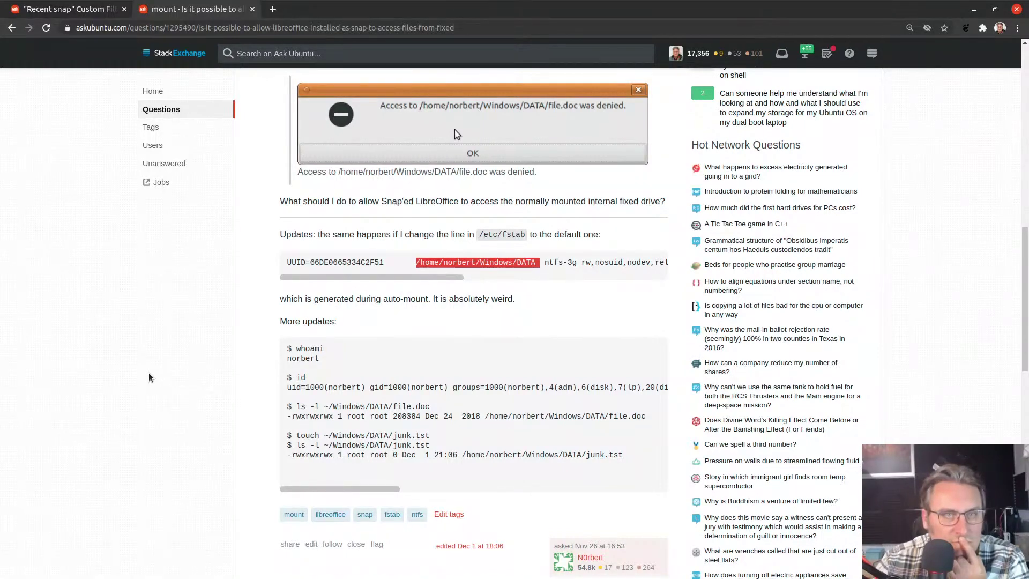
scroll(164, 478, "up", 3)
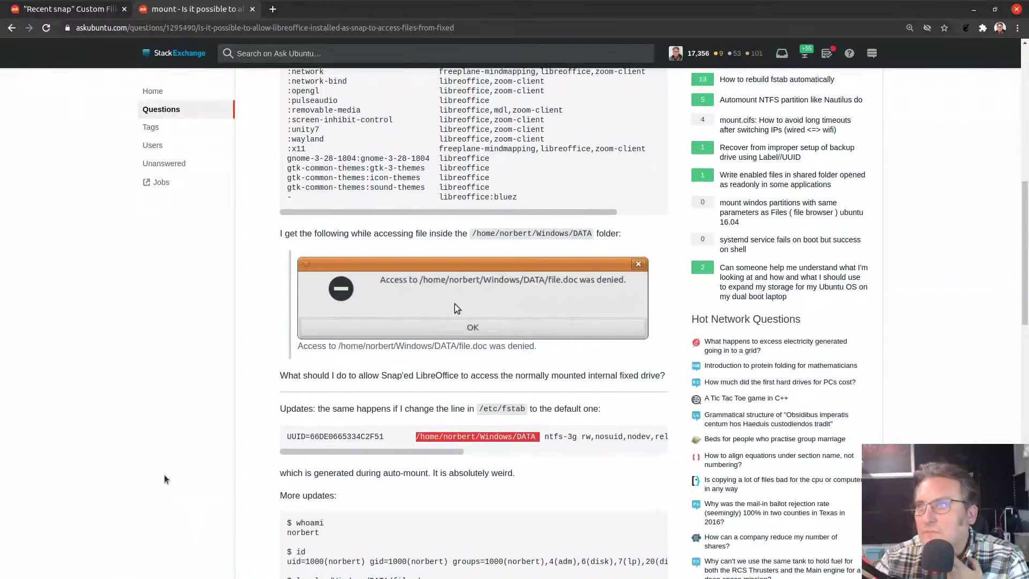
- Reread the LibreOffice snap question from its bounty notice through the mount details, interface list, access error and file permission output
scroll(165, 478, "up", 2)
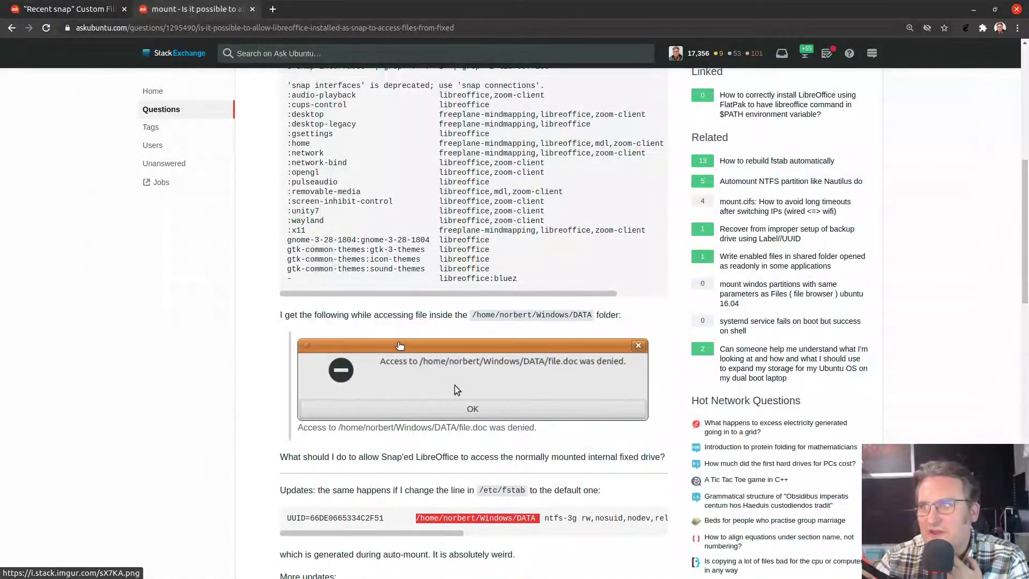
scroll(181, 362, "up", 6)
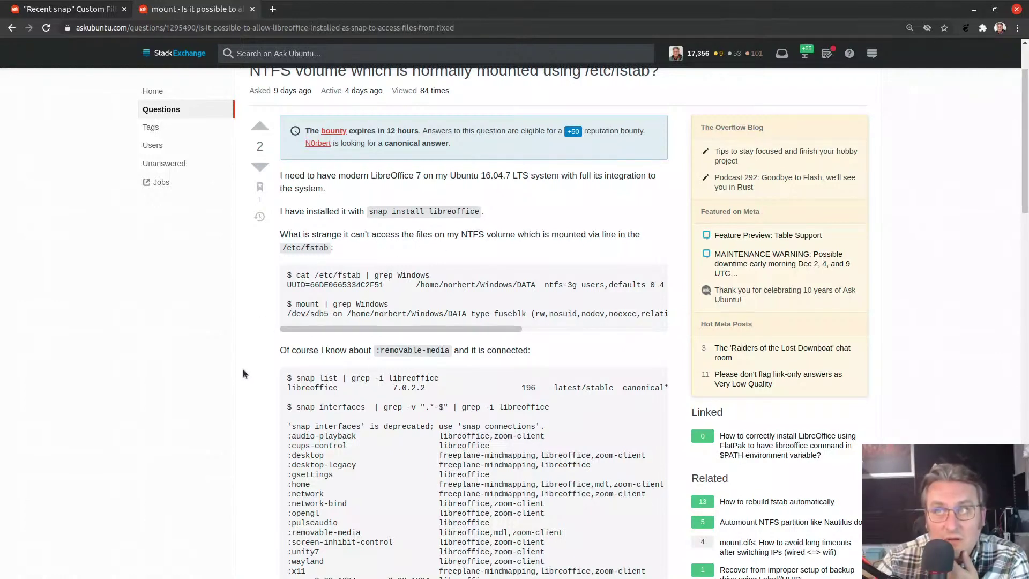
scroll(243, 372, "down", 2)
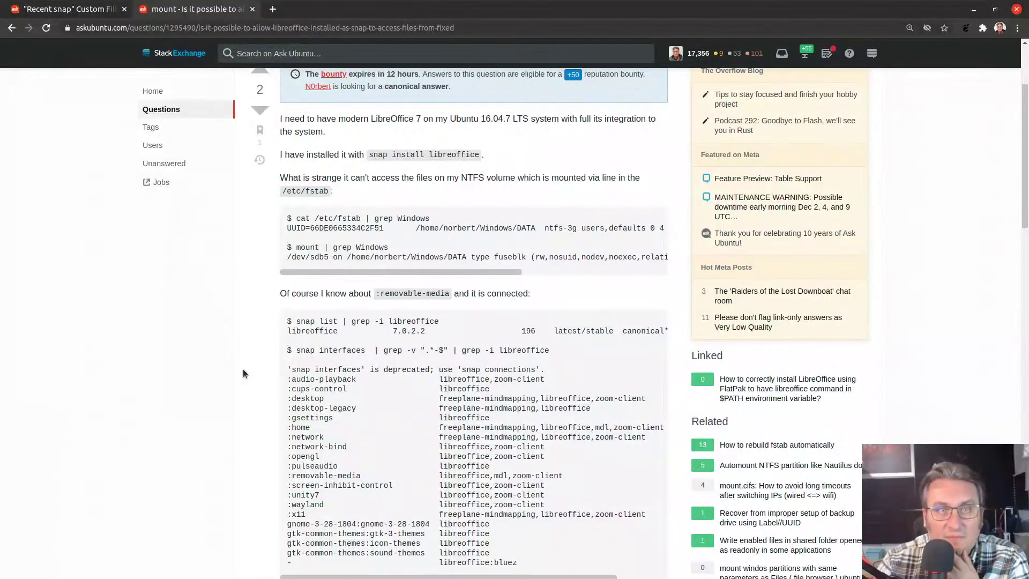
scroll(244, 374, "down", 4)
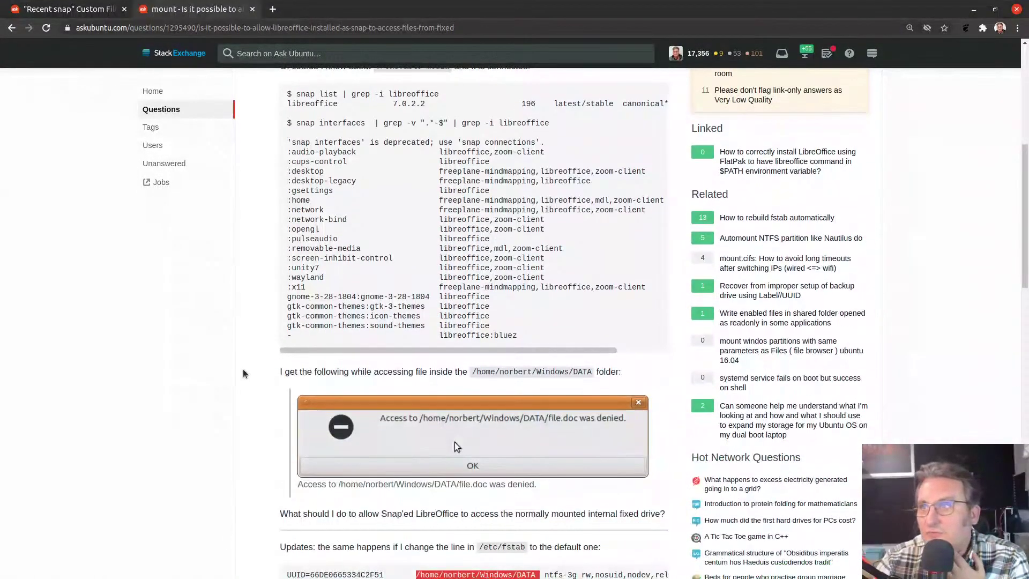
scroll(244, 373, "up", 3)
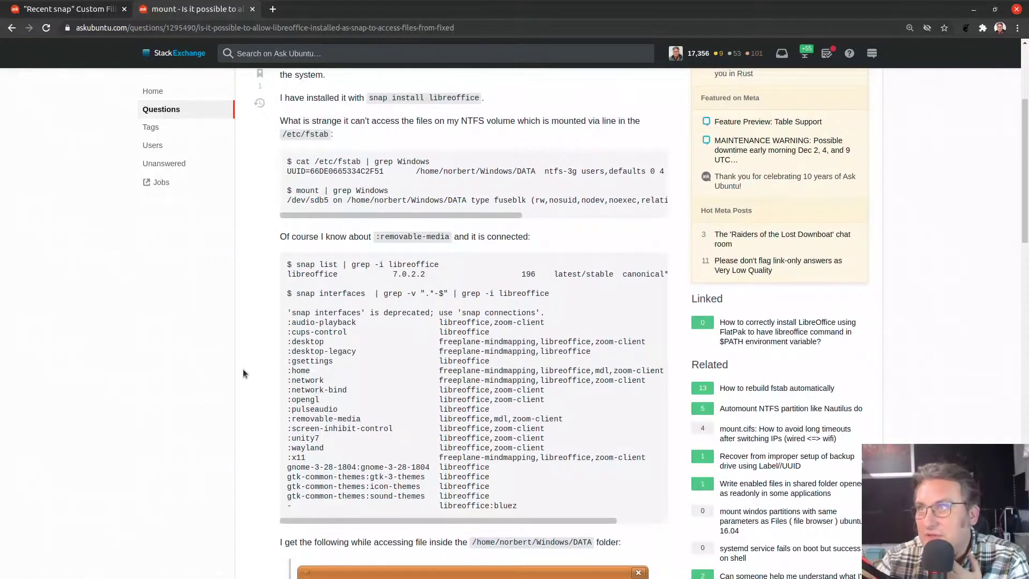
scroll(243, 374, "down", 1)
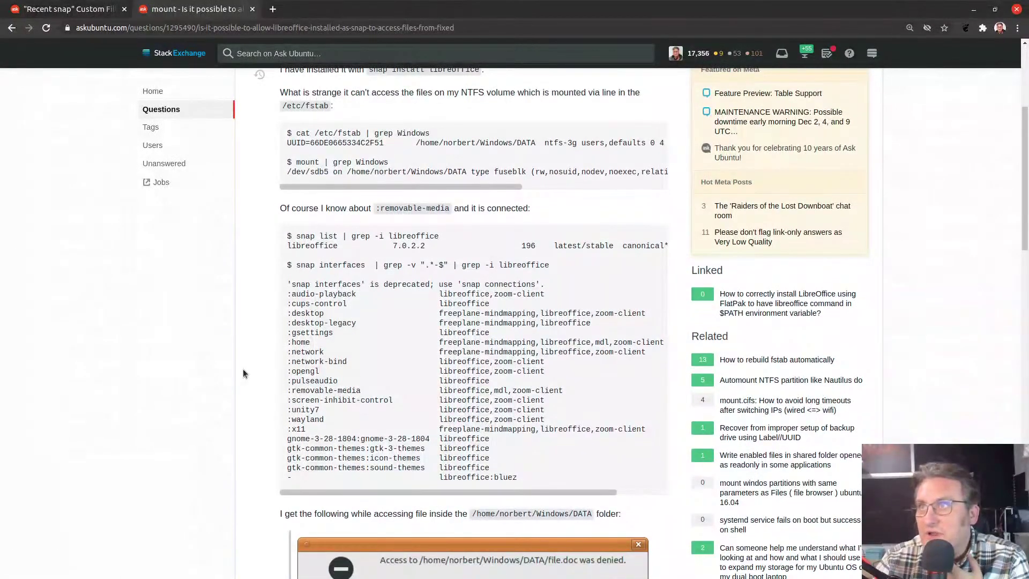
scroll(243, 372, "down", 3)
scroll(244, 374, "down", 1)
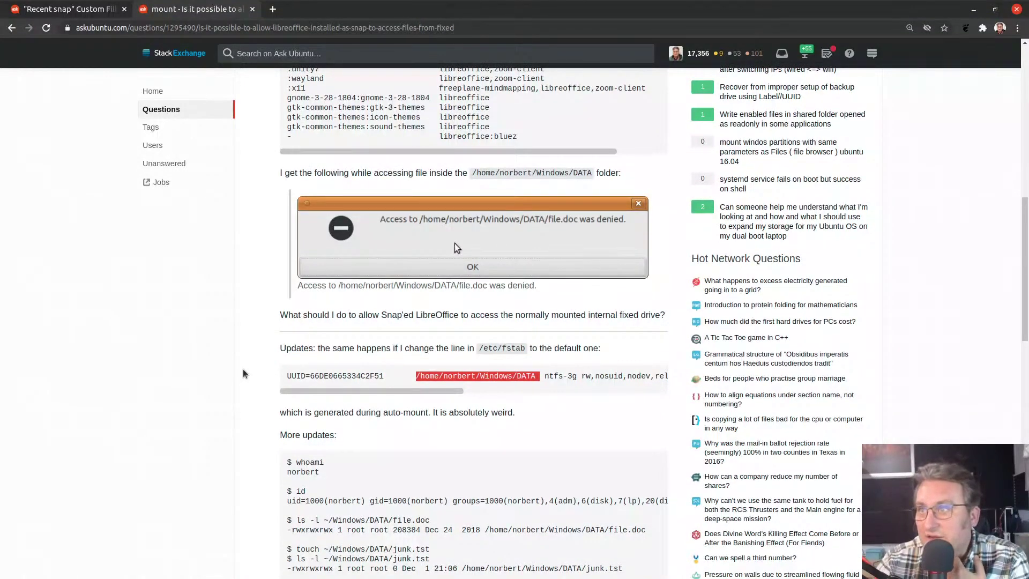
scroll(244, 374, "down", 3)
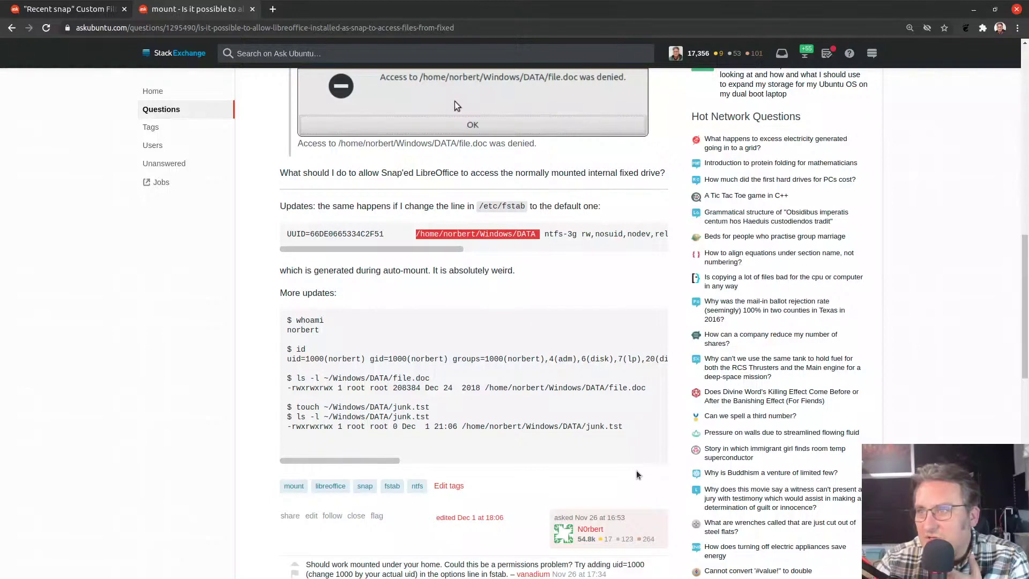
scroll(557, 466, "down", 1)
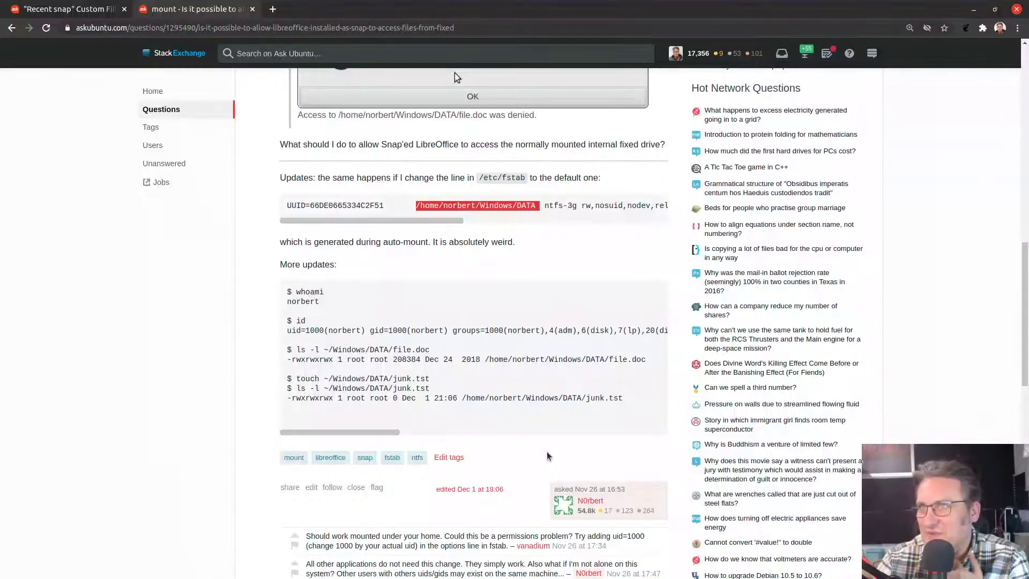
- Show all comments under the LibreOffice snap question and read the discussion about permissions, mount options and the chown command
scroll(143, 451, "down", 9)
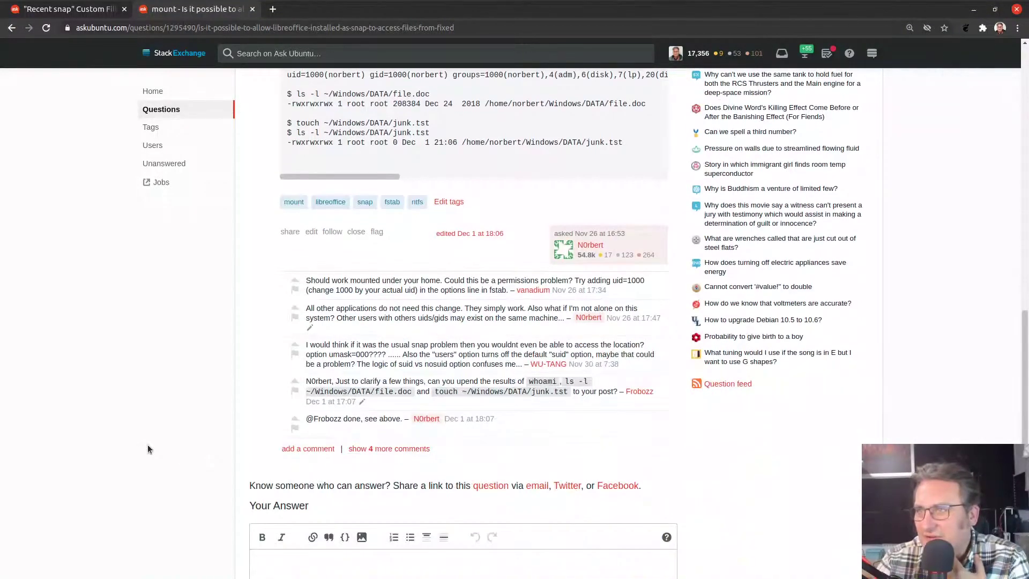
left_click(384, 450)
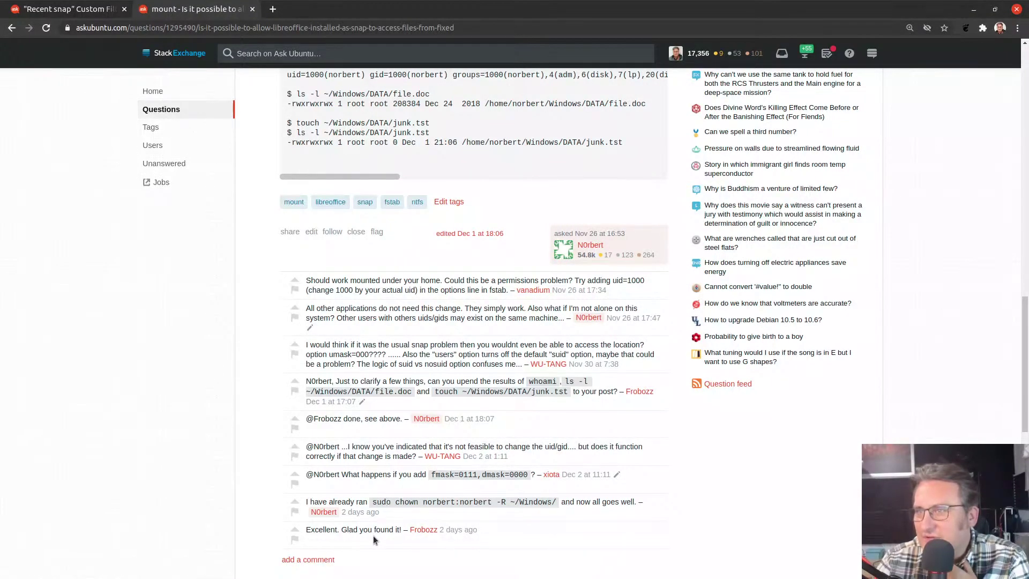
scroll(272, 401, "down", 5)
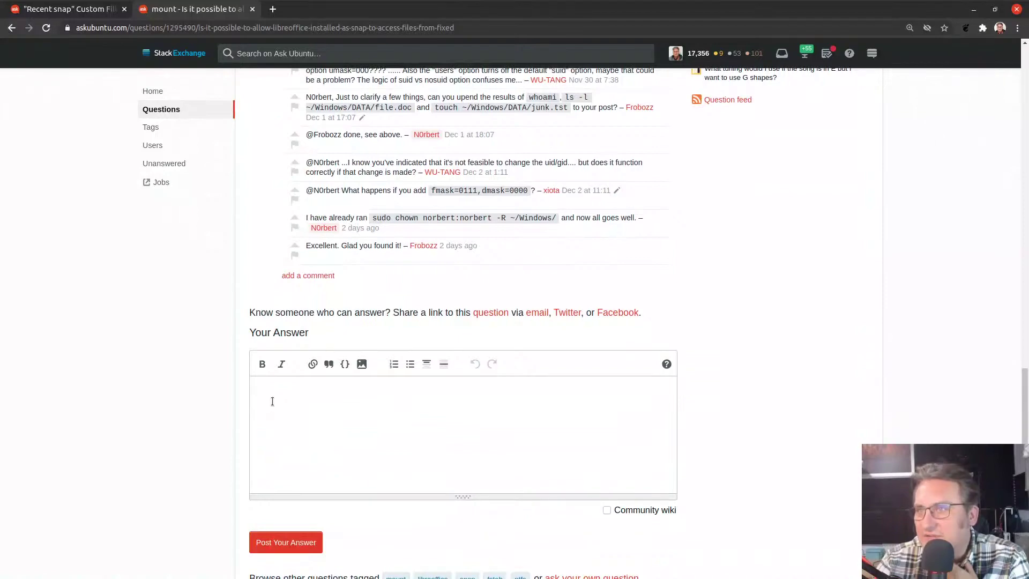
scroll(272, 401, "up", 5)
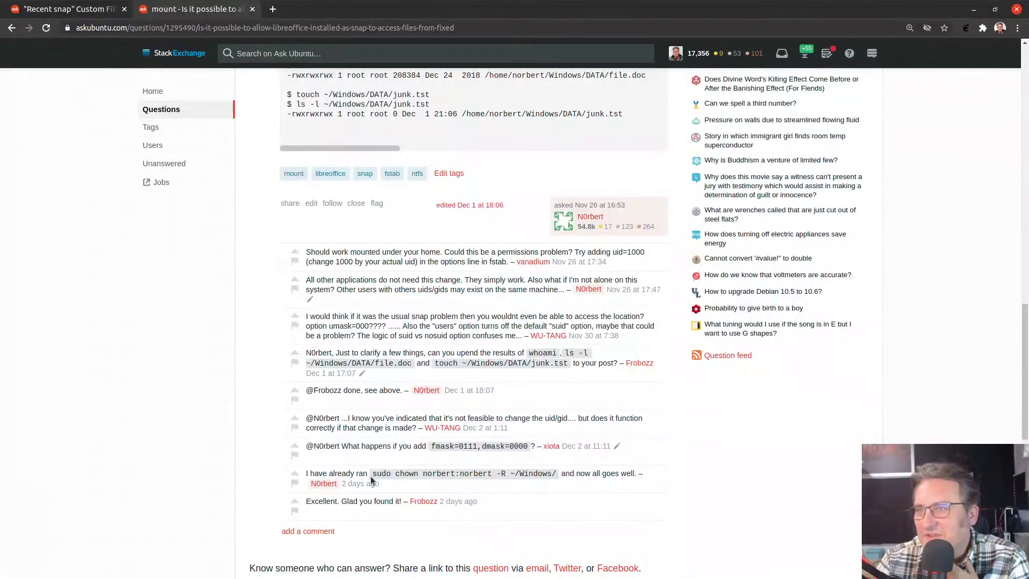
scroll(279, 381, "down", 3)
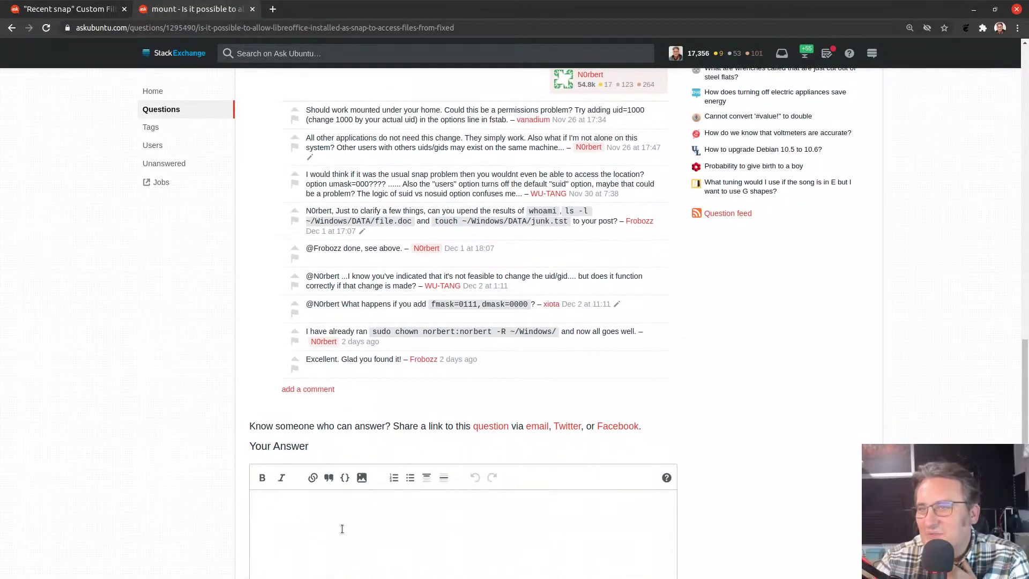
scroll(280, 381, "up", 15)
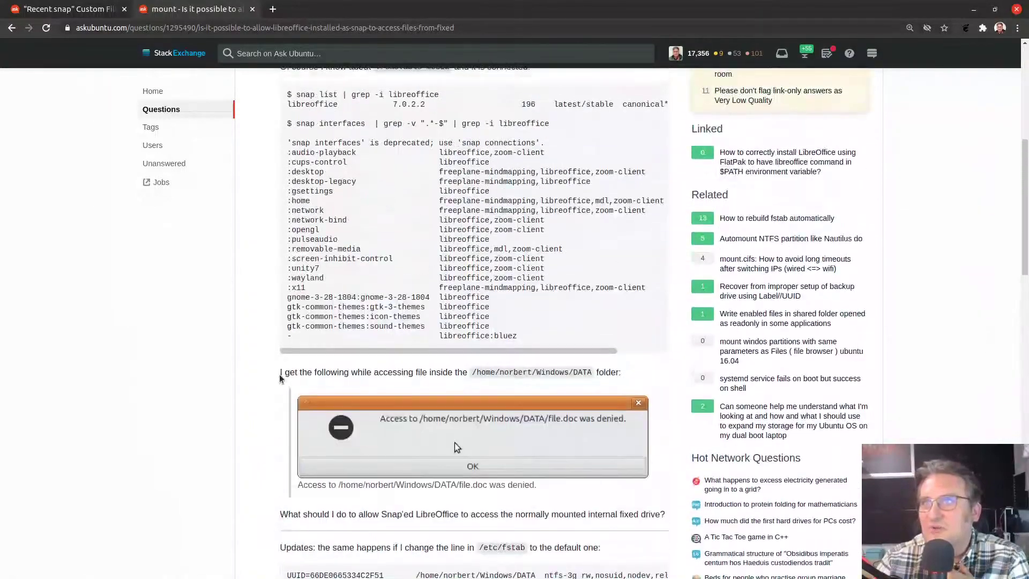
- Return to the bountied list, open the question about replacing systemctl suspend with s2ram in a new tab, and read it with its deleted answer
left_click(12, 28)
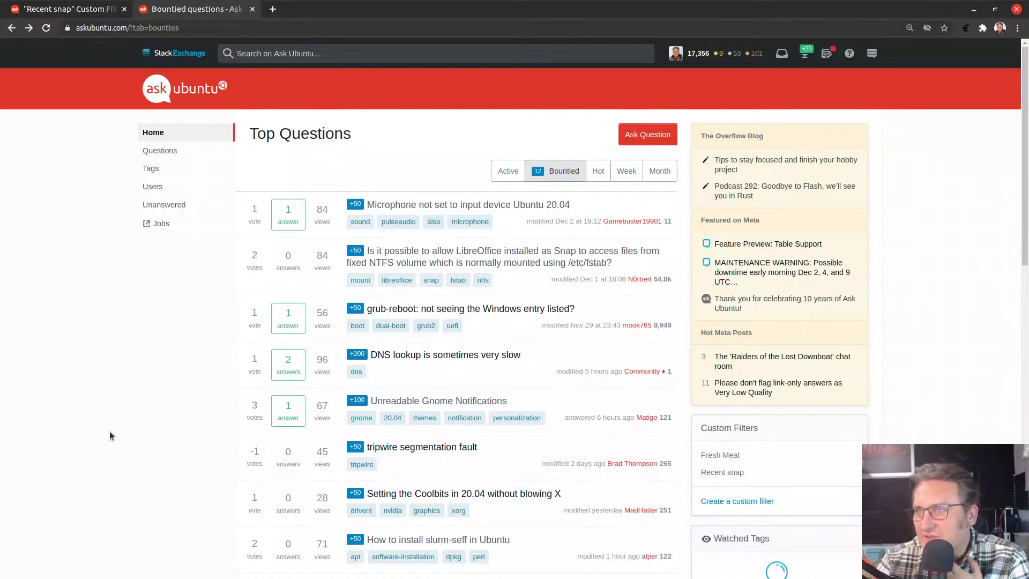
scroll(109, 435, "down", 4)
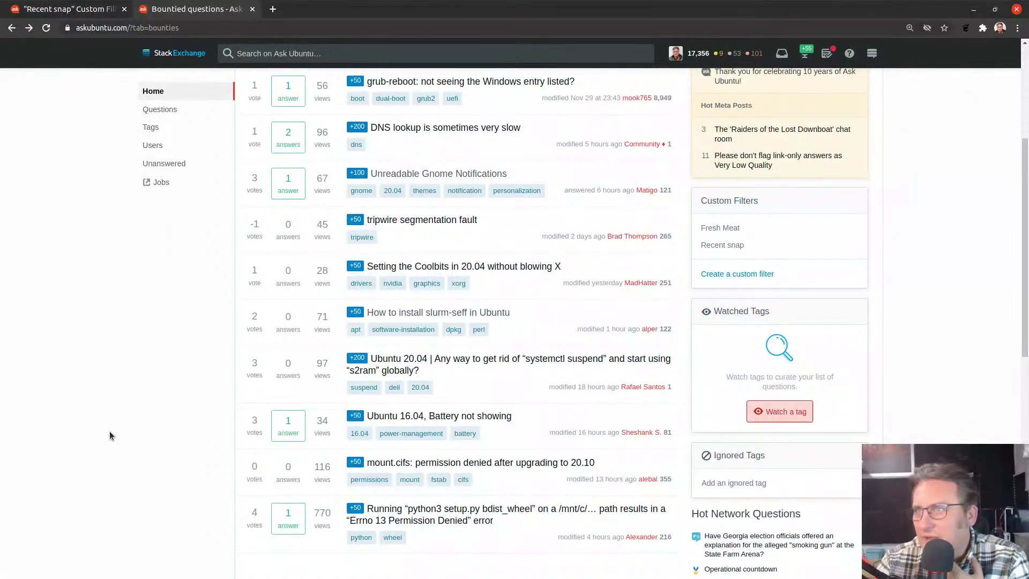
middle_click(513, 359)
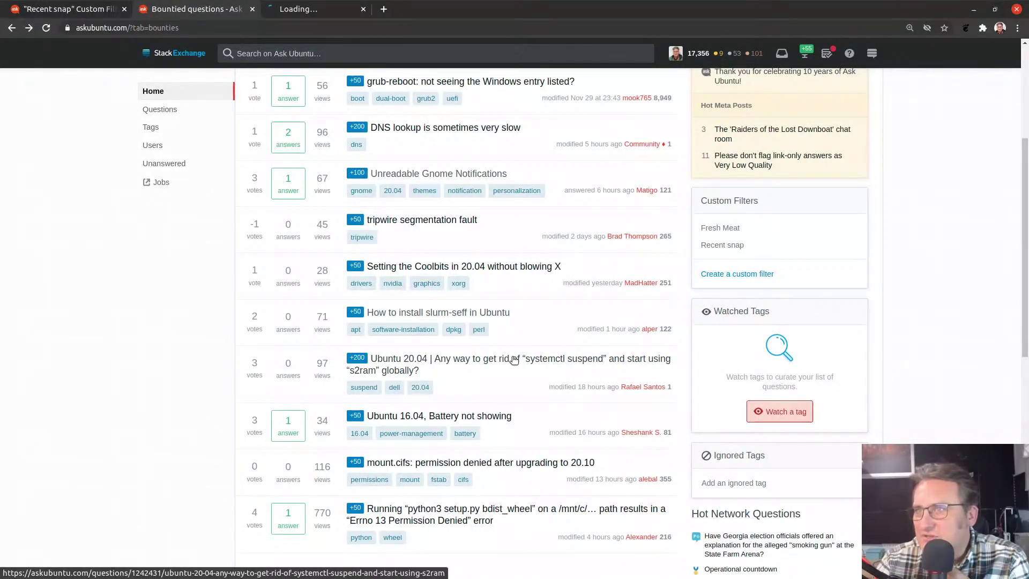
left_click(310, 10)
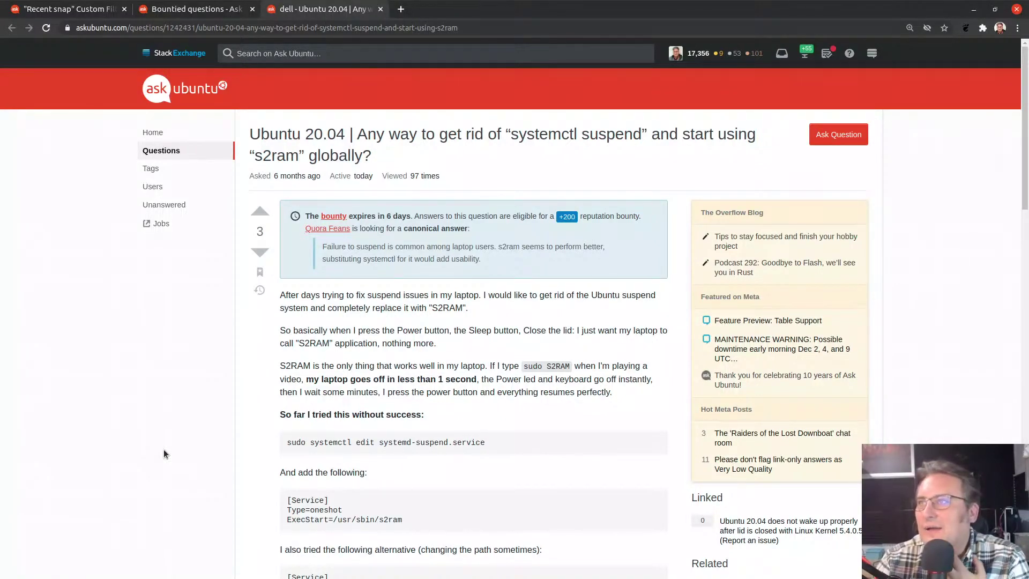
scroll(175, 431, "down", 5)
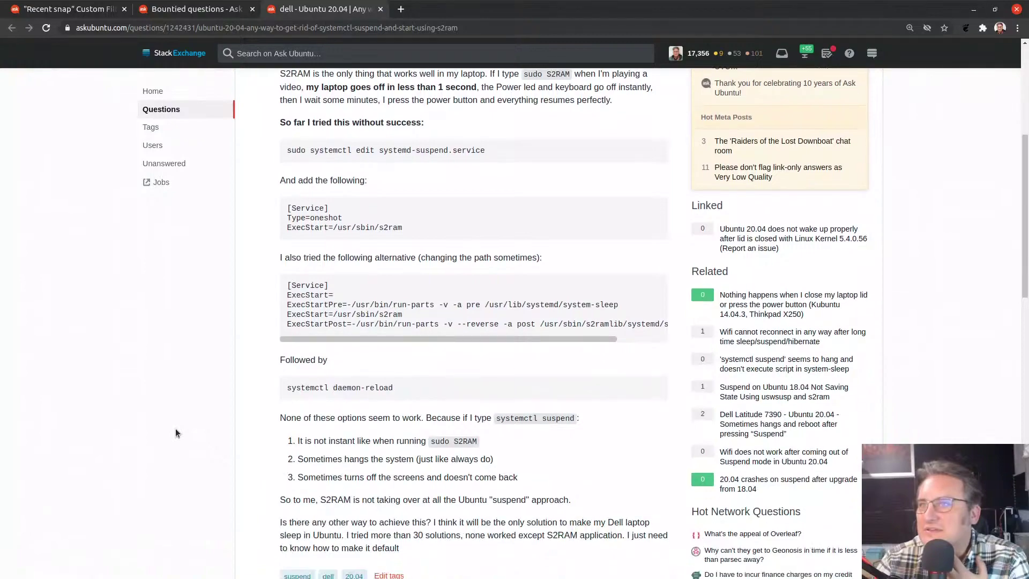
scroll(176, 433, "down", 10)
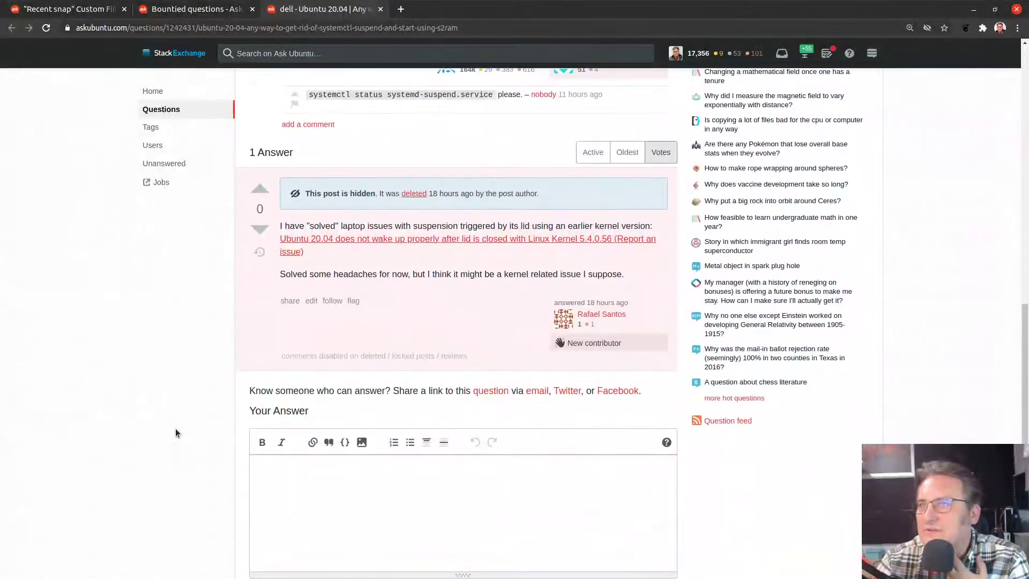
scroll(176, 433, "up", 10)
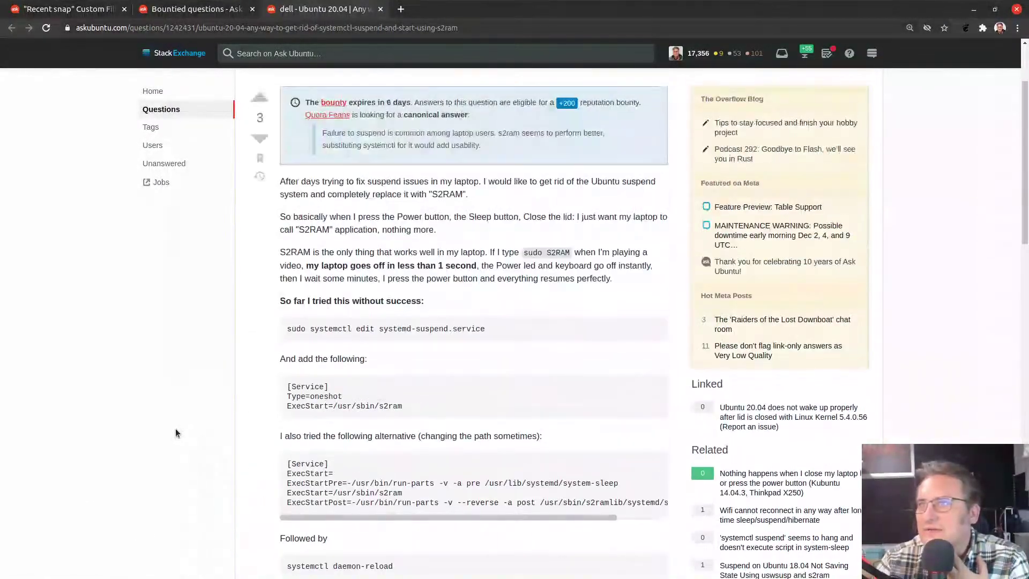
scroll(176, 432, "up", 2)
- Open the VirtualBox 20.10 question about the missing /dev/vboxdrv device from the home page and examine its package installation and vboxmanage output
left_click(156, 132)
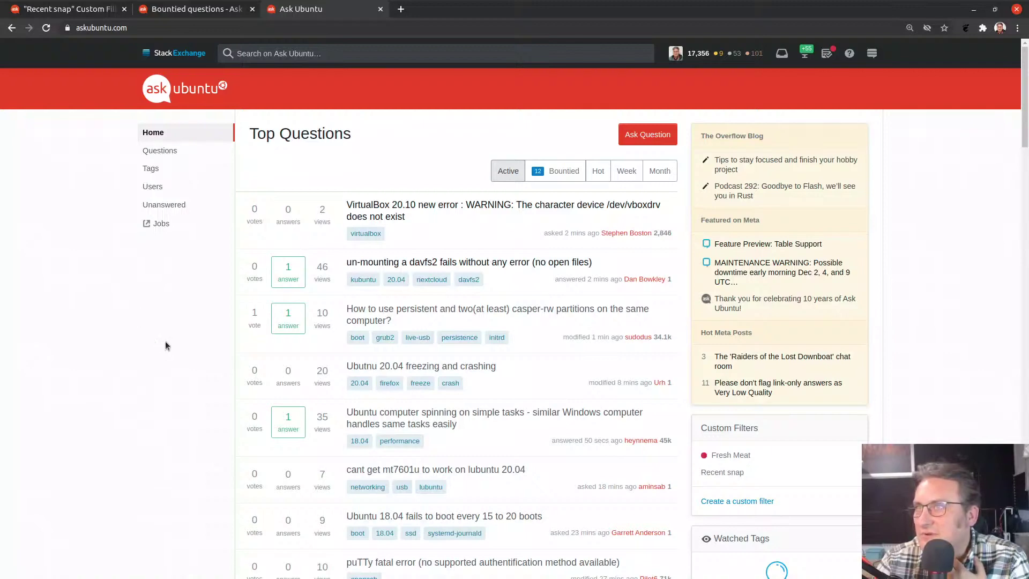
left_click(396, 205)
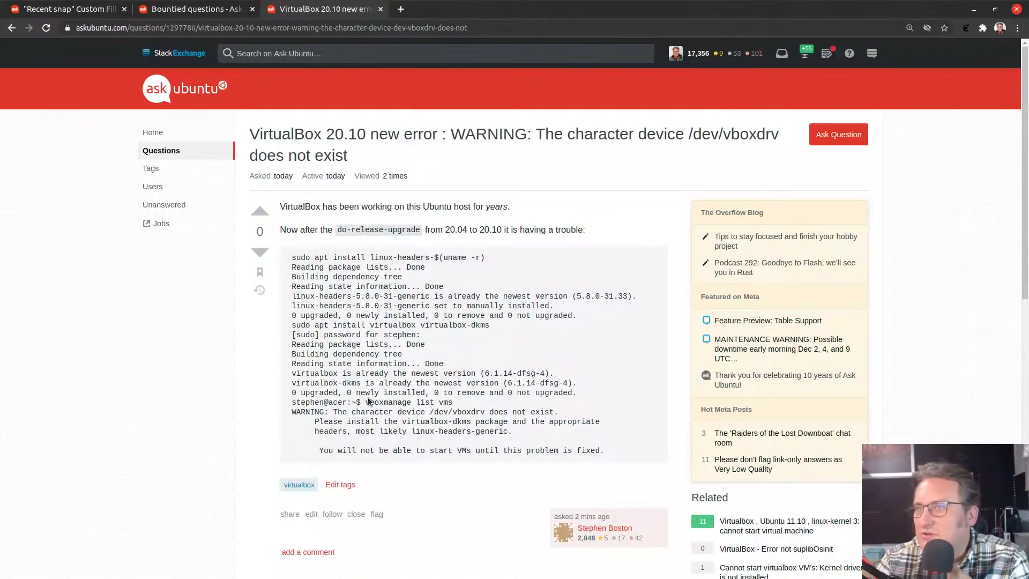
scroll(448, 447, "down", 3)
scroll(448, 446, "up", 2)
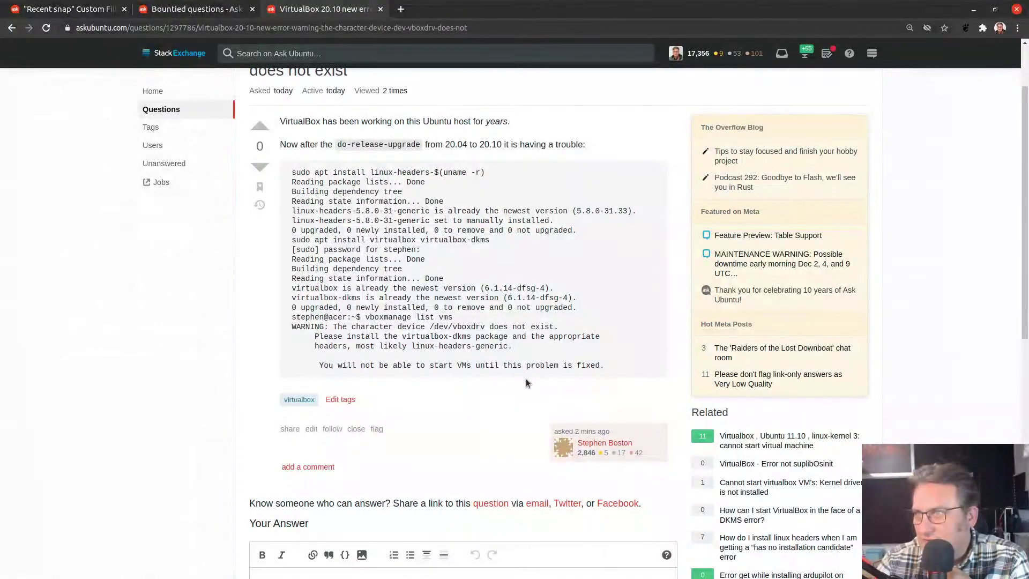
scroll(427, 336, "up", 1)
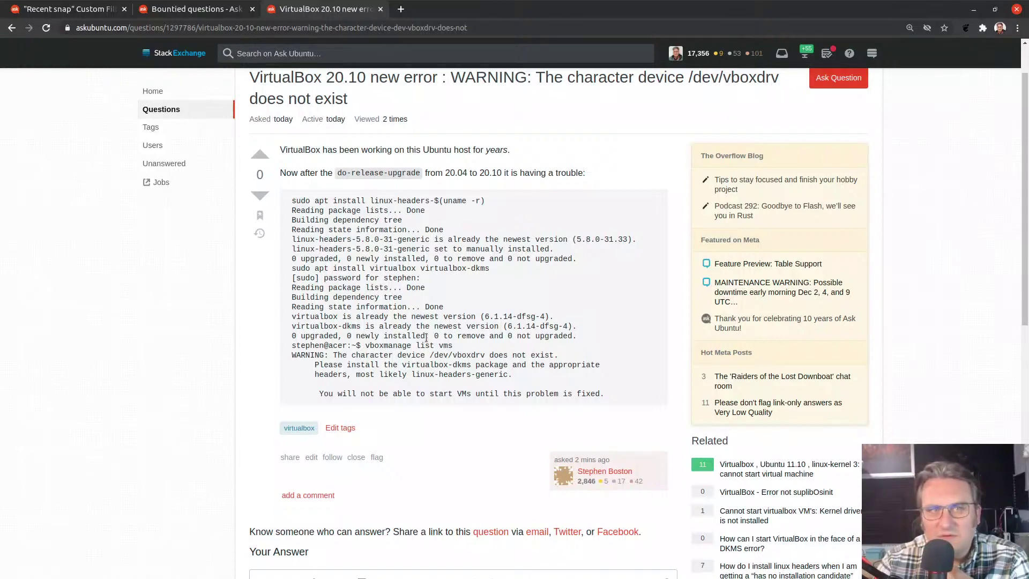
- Start a comment under the VirtualBox question reading "Have you tried rebuilding the virtualbox dkms driver" and recheck the question's package output
scroll(426, 337, "down", 4)
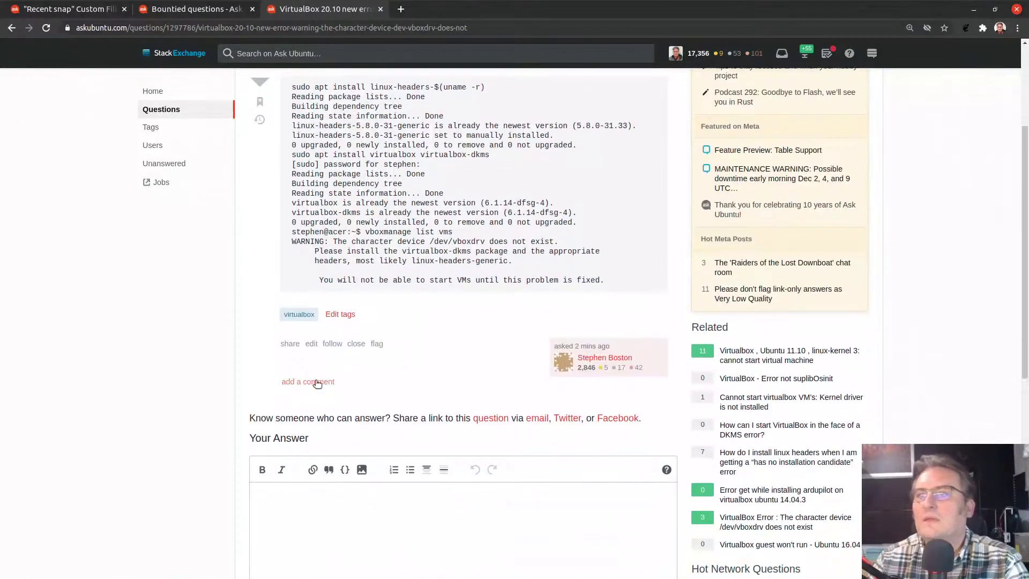
left_click(309, 383)
type("Ha")
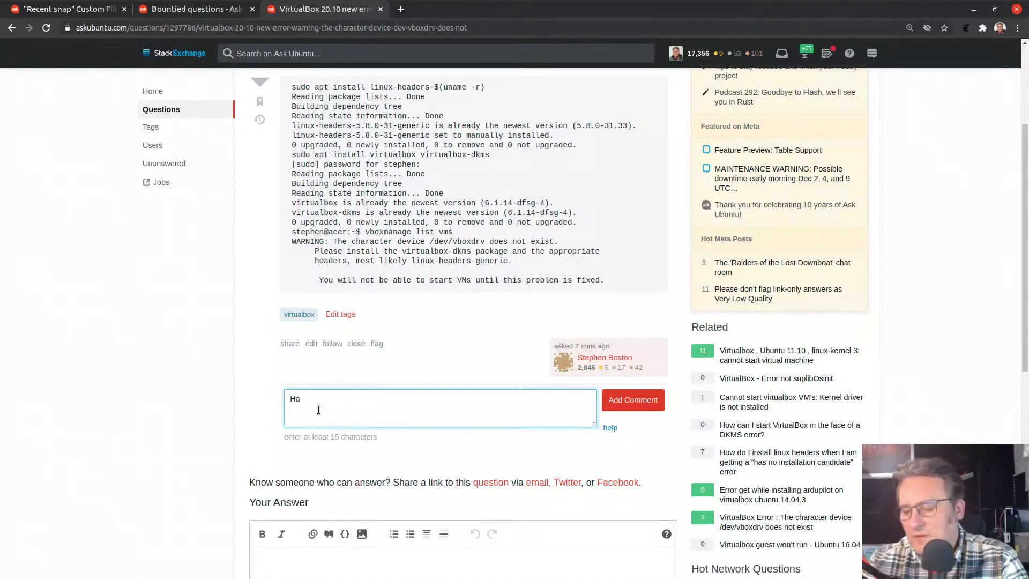
type("ve you tried rebuilding the bv")
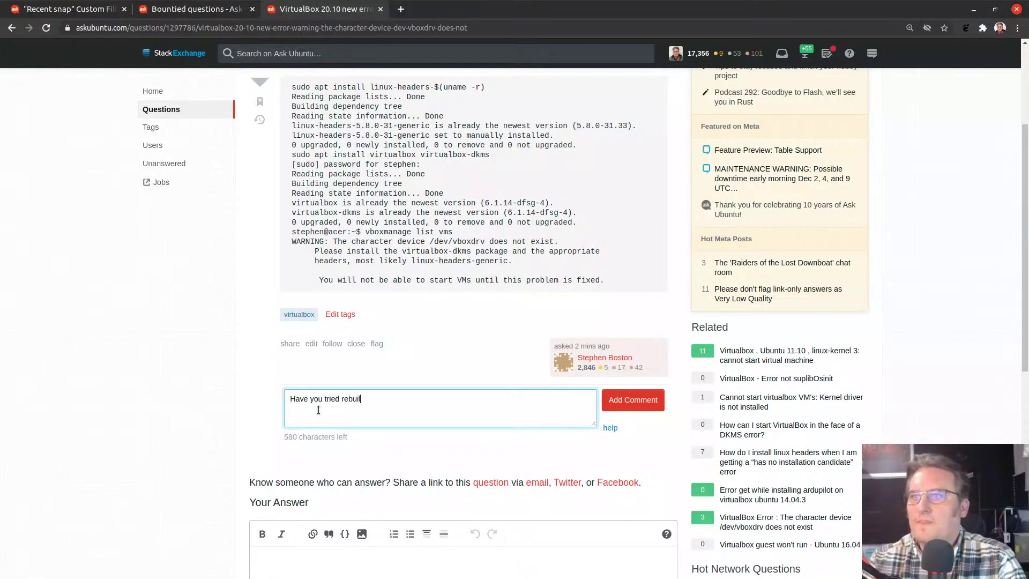
key("BackSpace")
key("BackSpace")
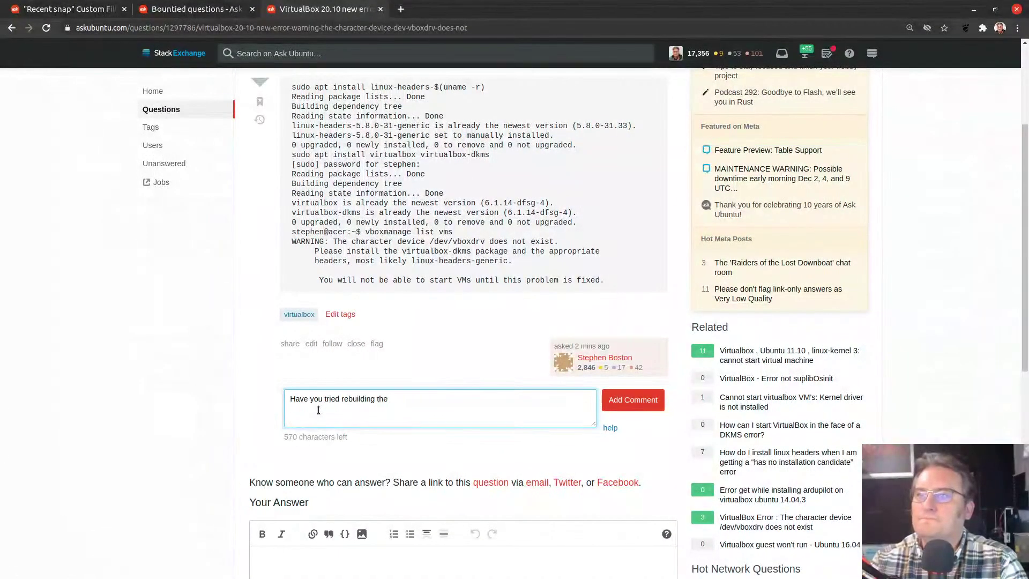
type("virtualbox")
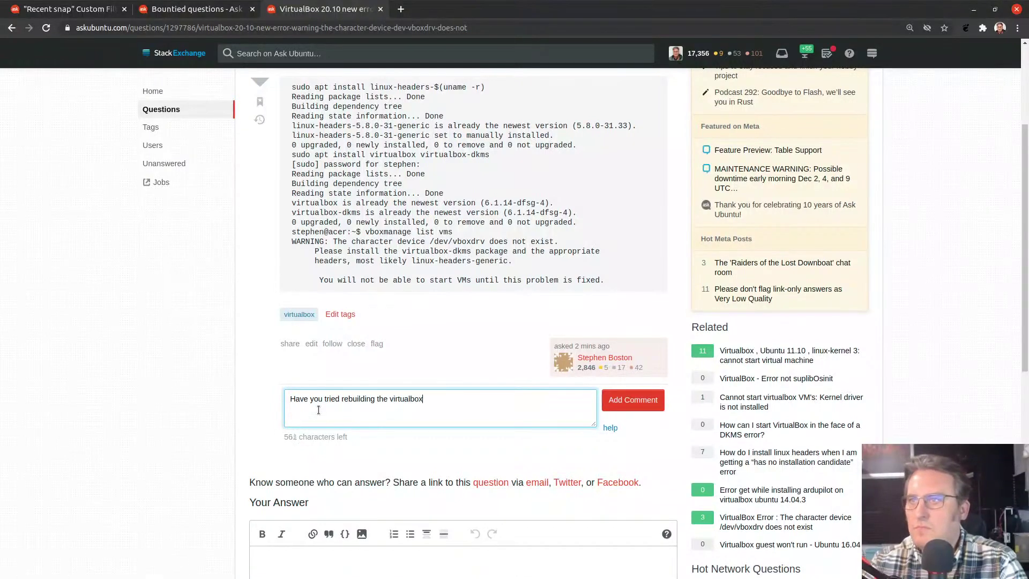
type(" dkms driver")
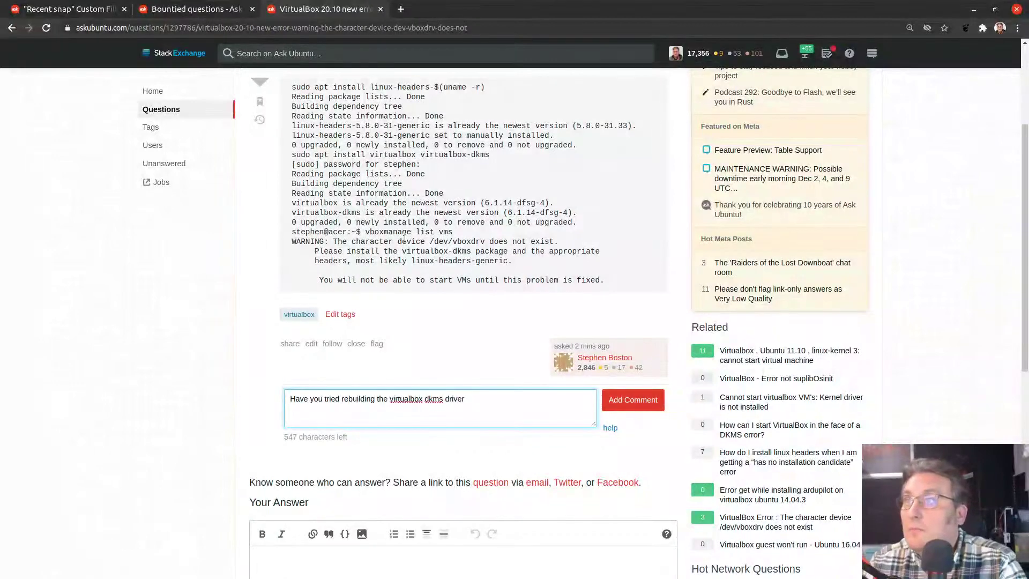
scroll(443, 271, "up", 3)
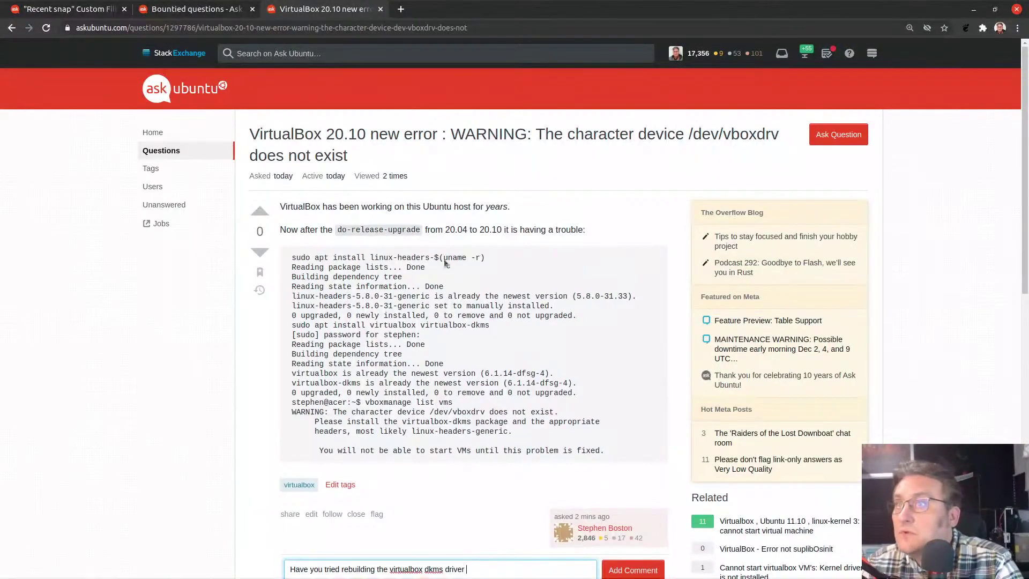
scroll(452, 232, "down", 3)
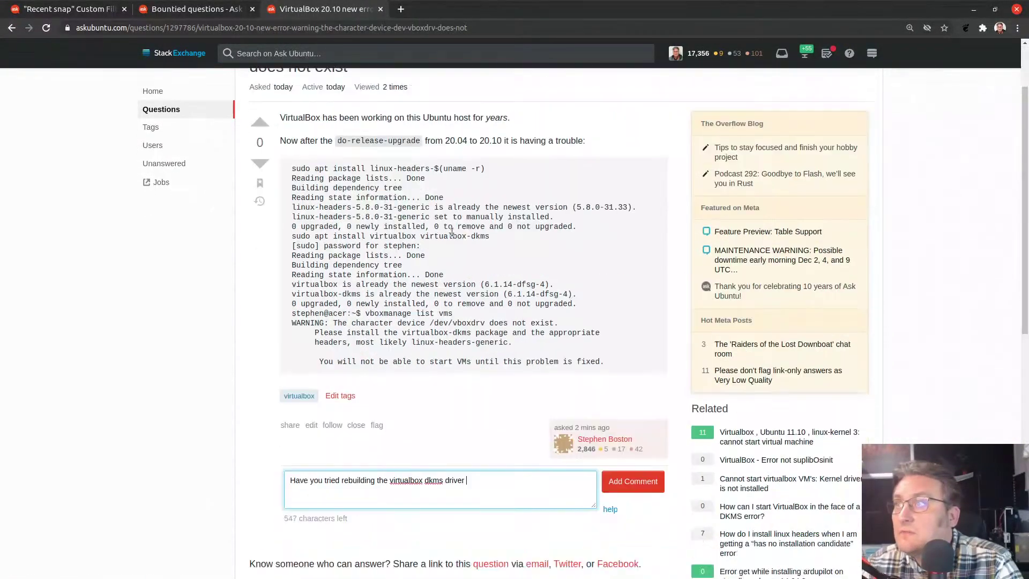
scroll(451, 231, "up", 2)
scroll(453, 236, "down", 2)
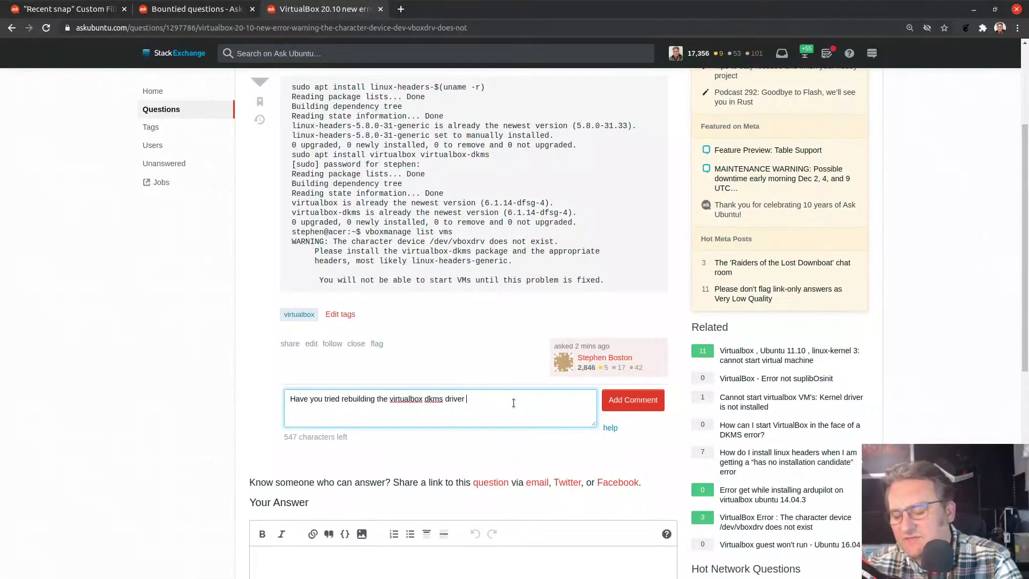
- Search Google in a new tab for "ubuntu rebuild vbox driver"
key("ctrl+t")
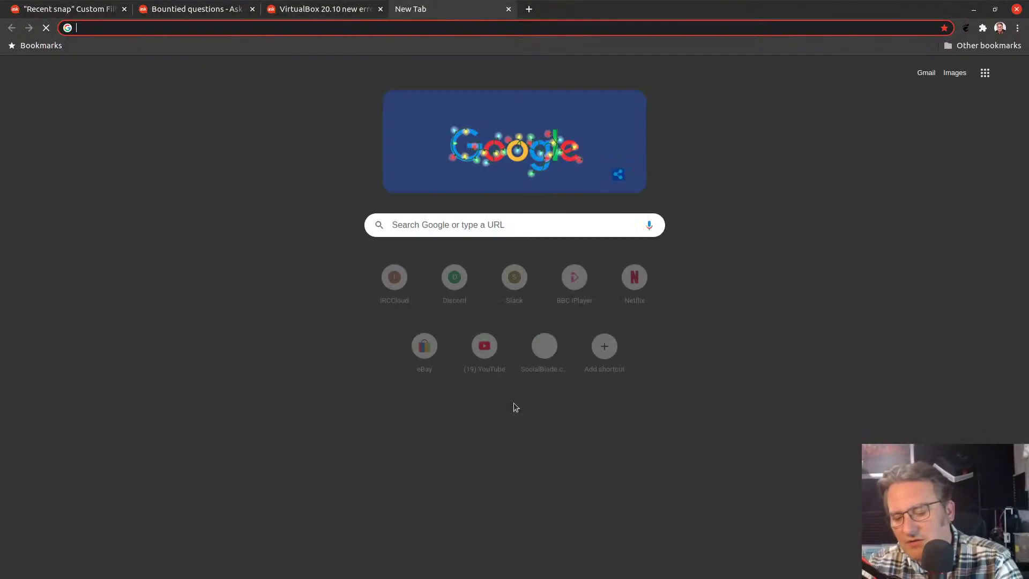
type("ubuntu rebuil")
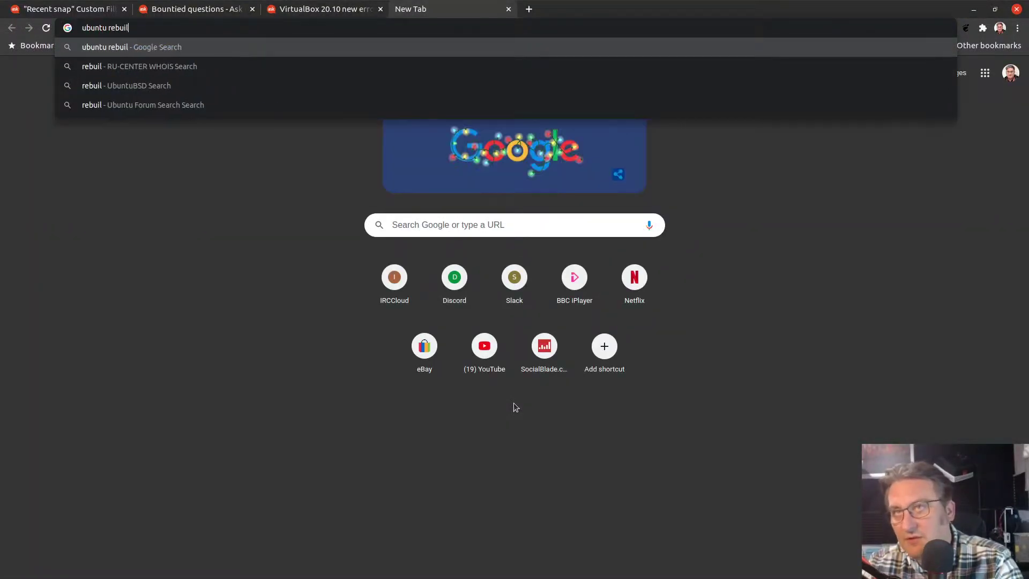
type("d vbox driver")
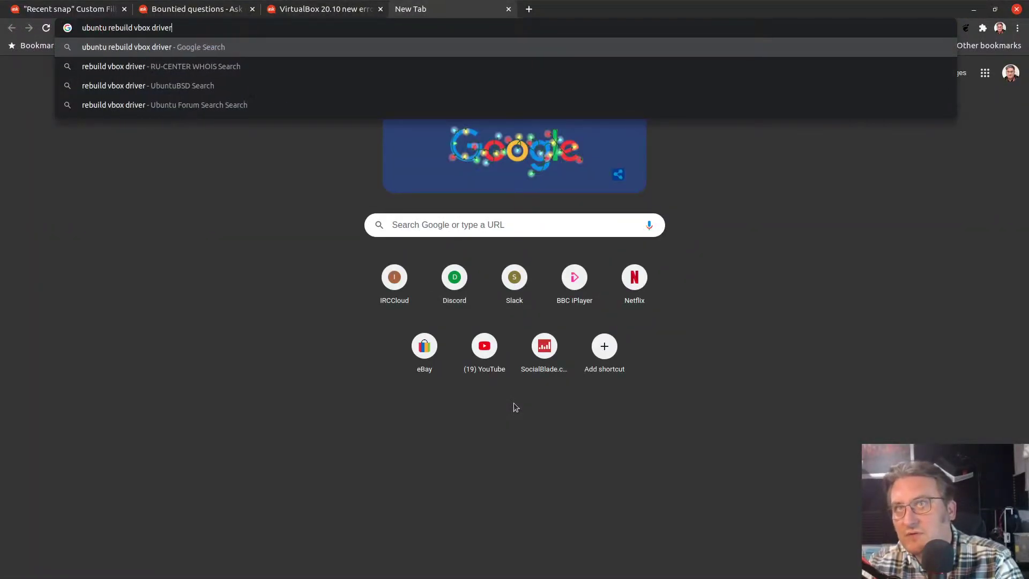
key("Return")
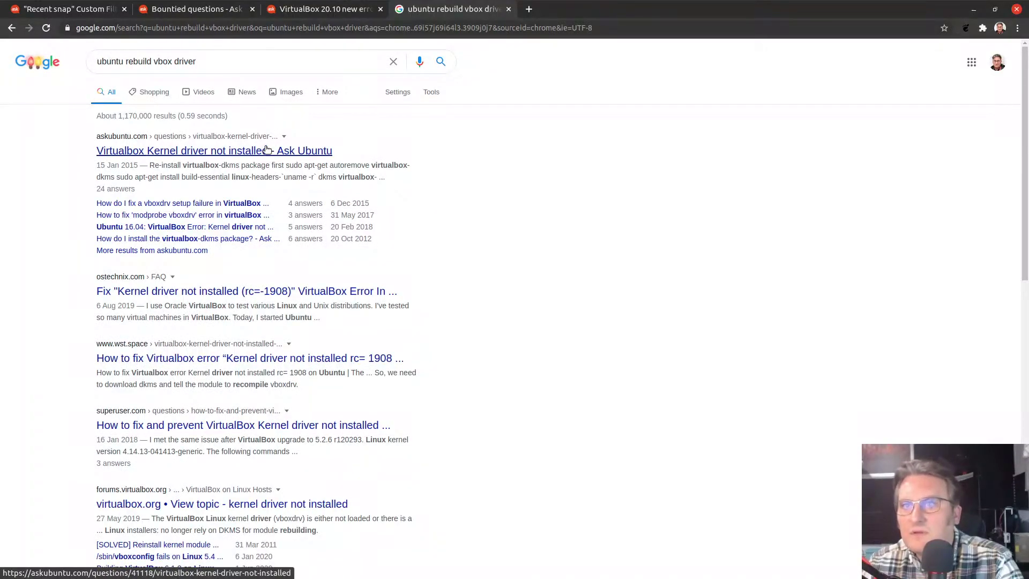
- Follow the "Virtualbox Kernel driver not installed" result to its duplicate target about 'modprobe vboxdrv' and copy the share link of the accepted answer
left_click(267, 150)
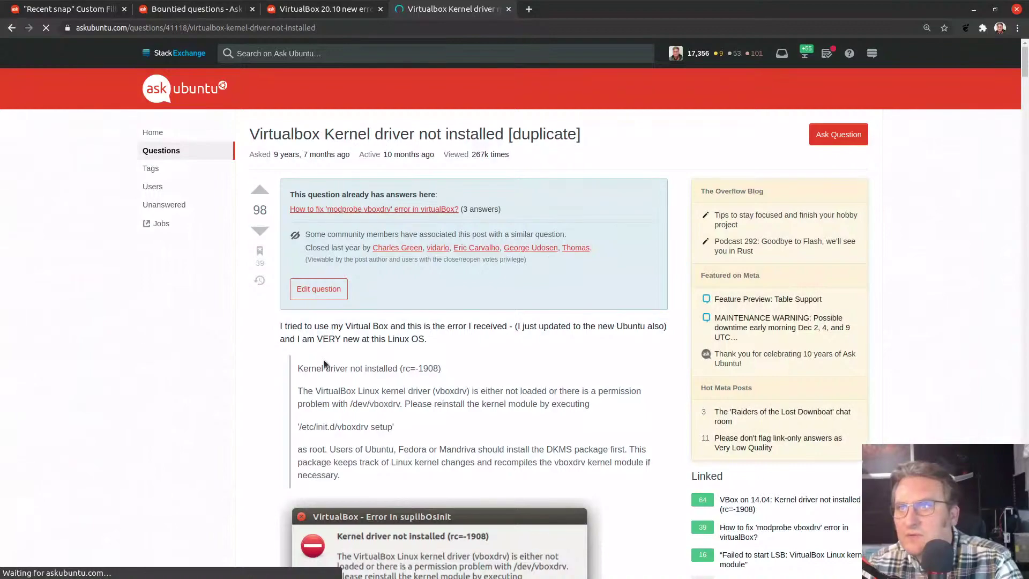
left_click(441, 208)
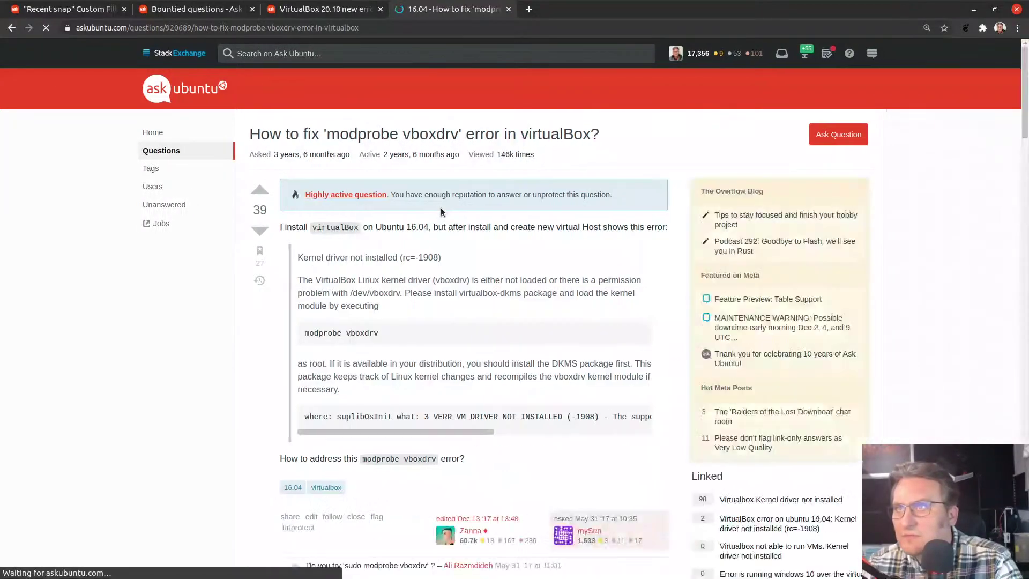
scroll(412, 339, "down", 5)
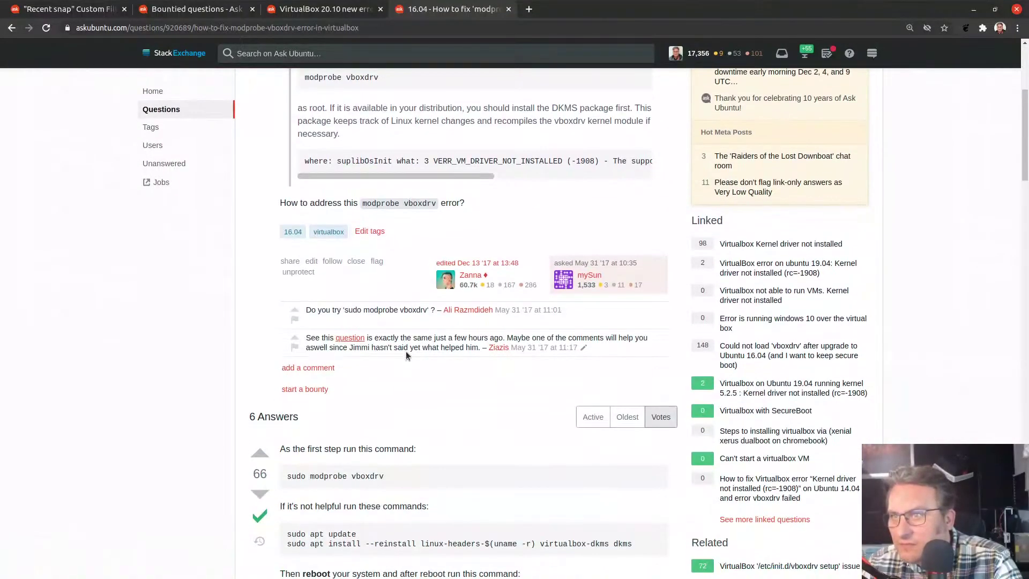
scroll(406, 352, "down", 5)
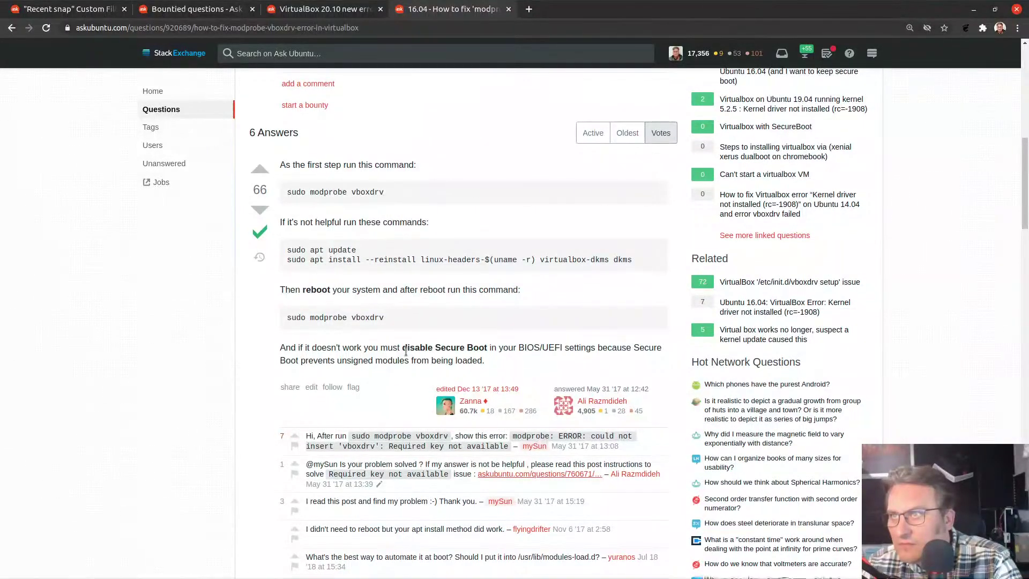
left_click(288, 388)
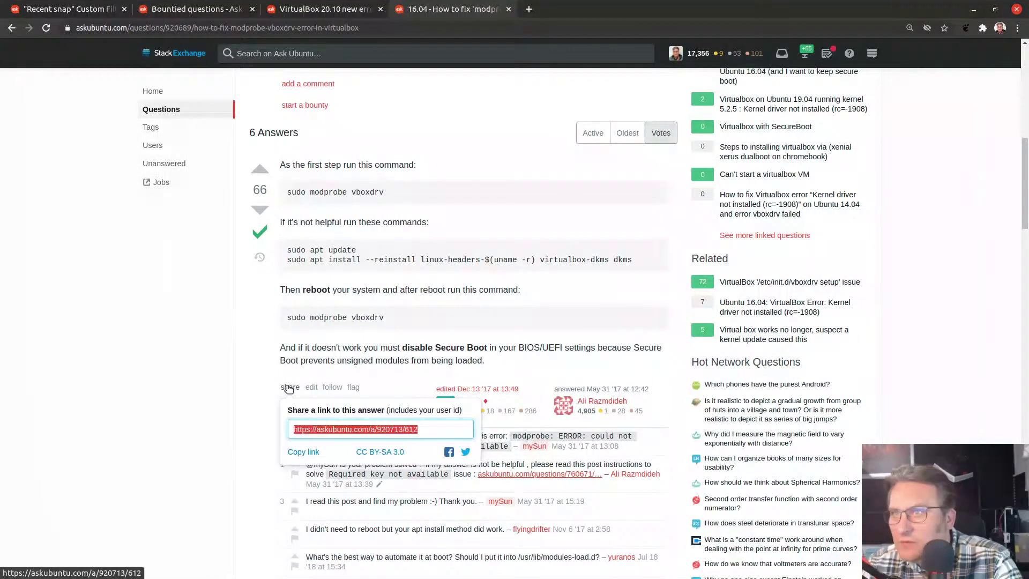
left_click(301, 453)
- Complete the VirtualBox question's comment with "? I think", the copied answer link and "may help here.", and post it
left_click(296, 10)
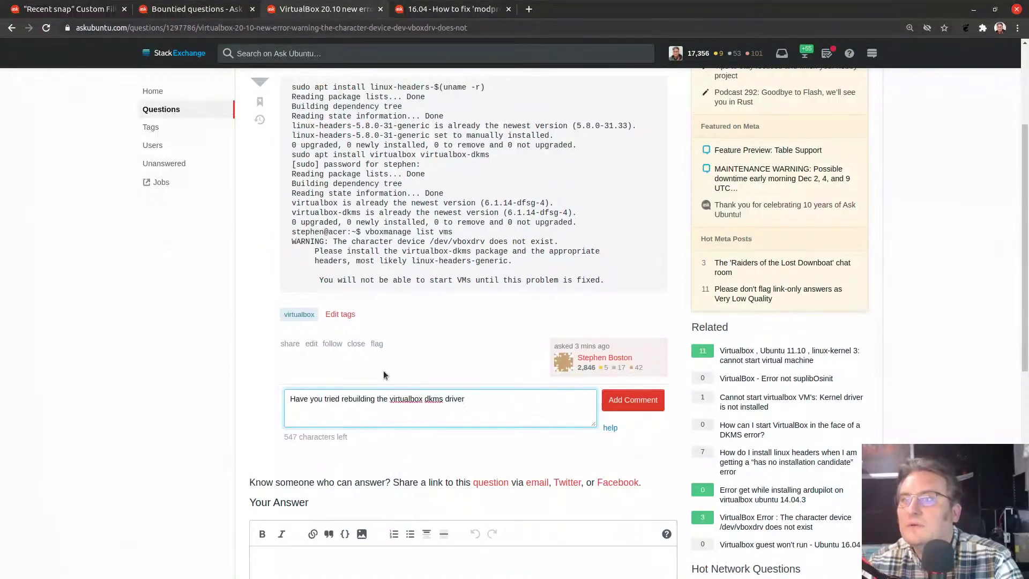
key("BackSpace")
type("> W")
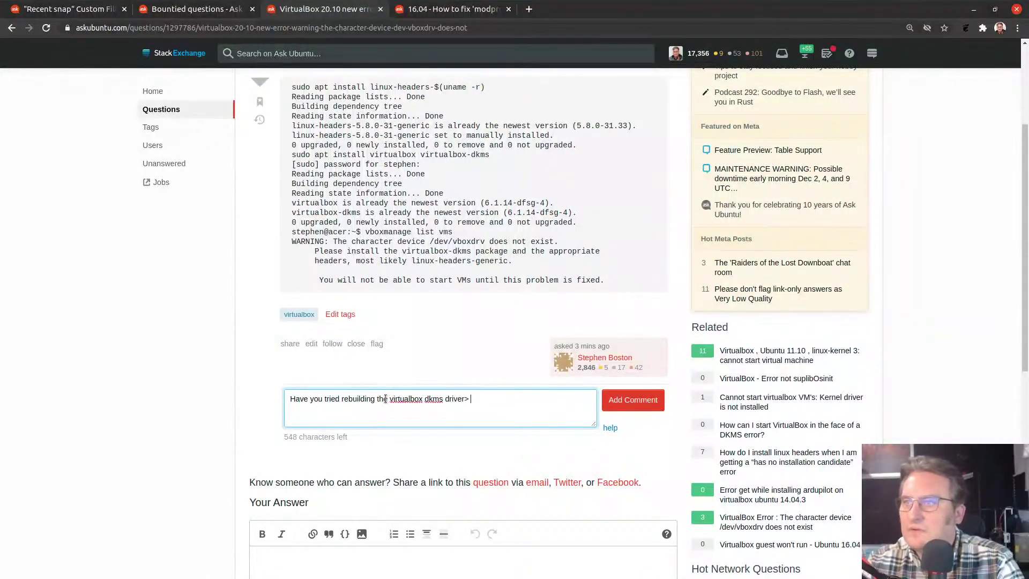
key("BackSpace")
key("BackSpace")
type("? I think")
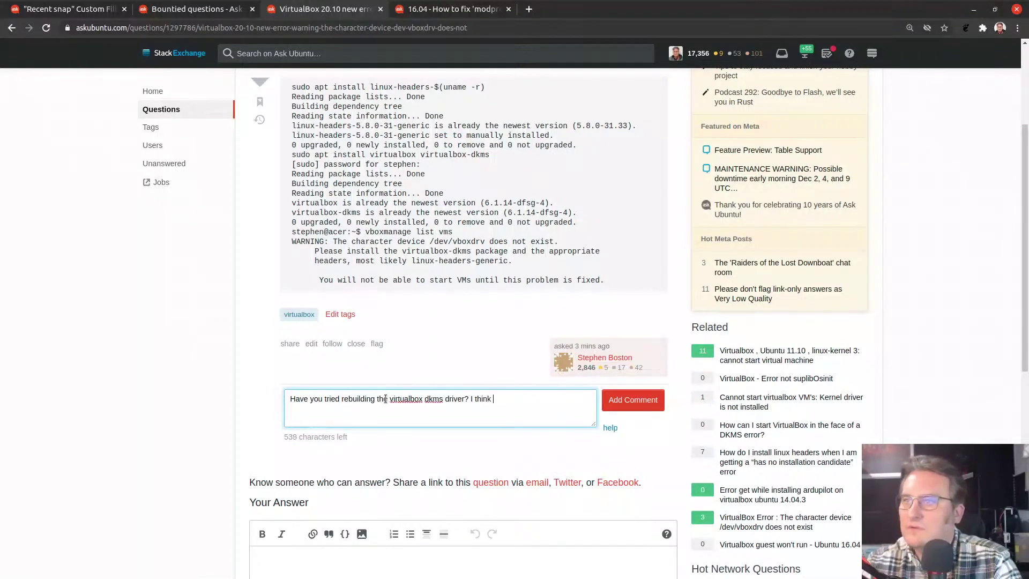
key("ctrl+v")
key("ctrl+space")
type("ma")
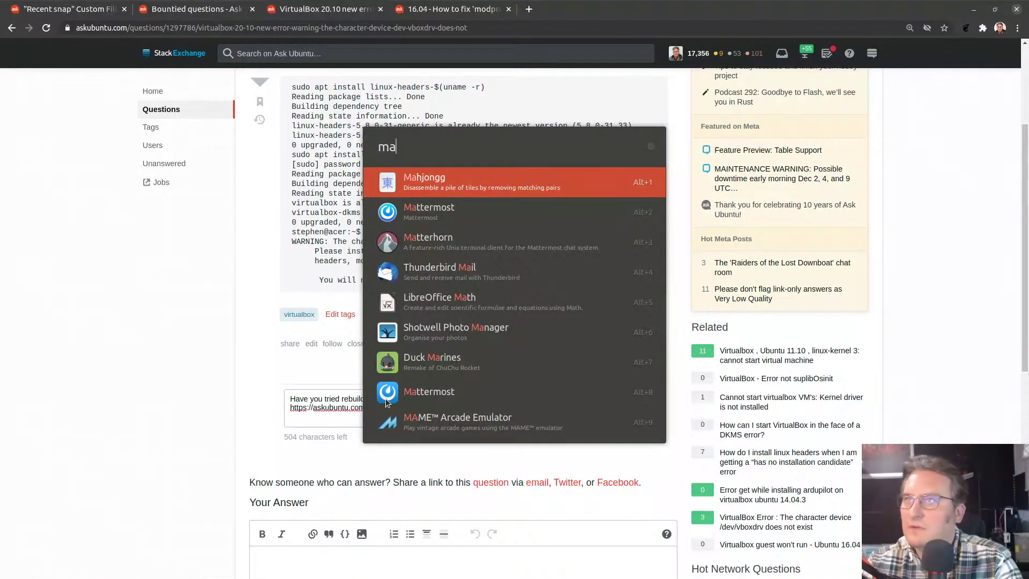
key("Escape")
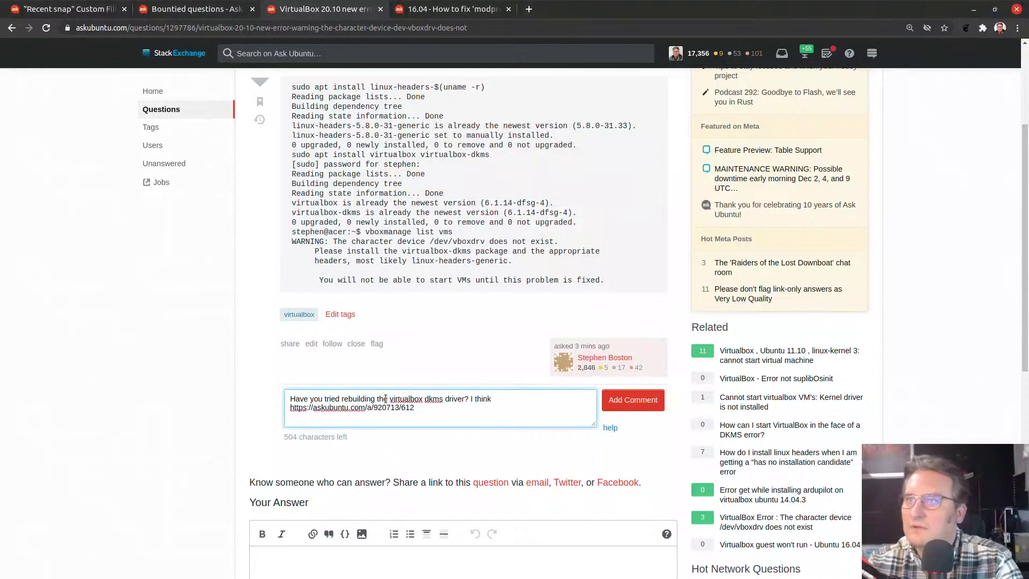
type("may help here.")
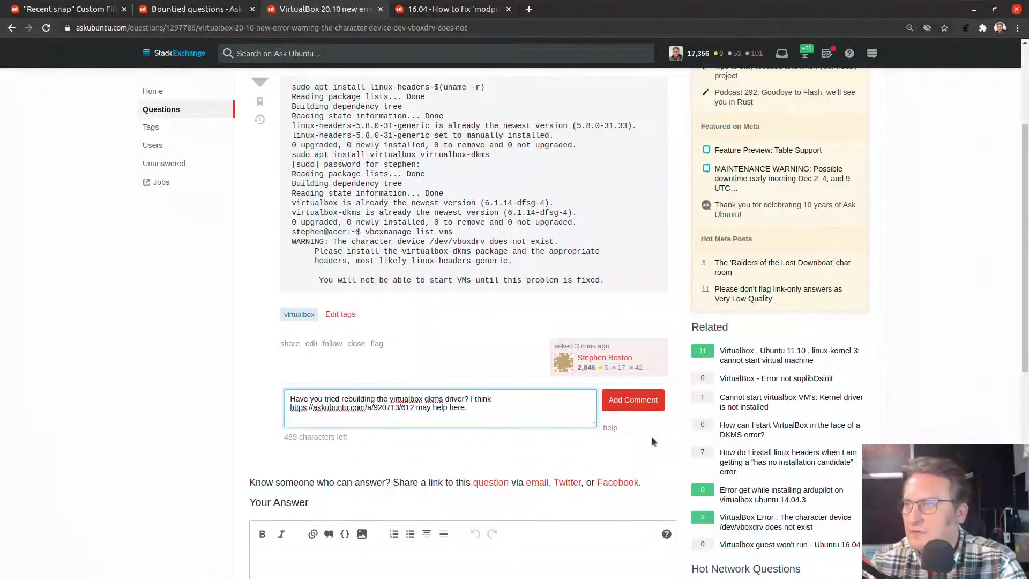
left_click(638, 407)
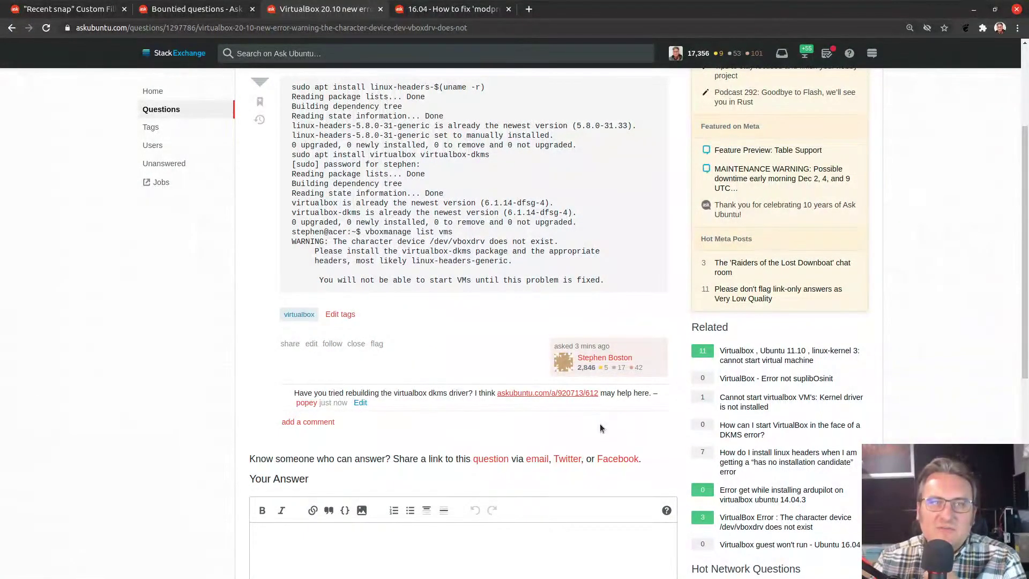
key("super")
left_click(318, 247)
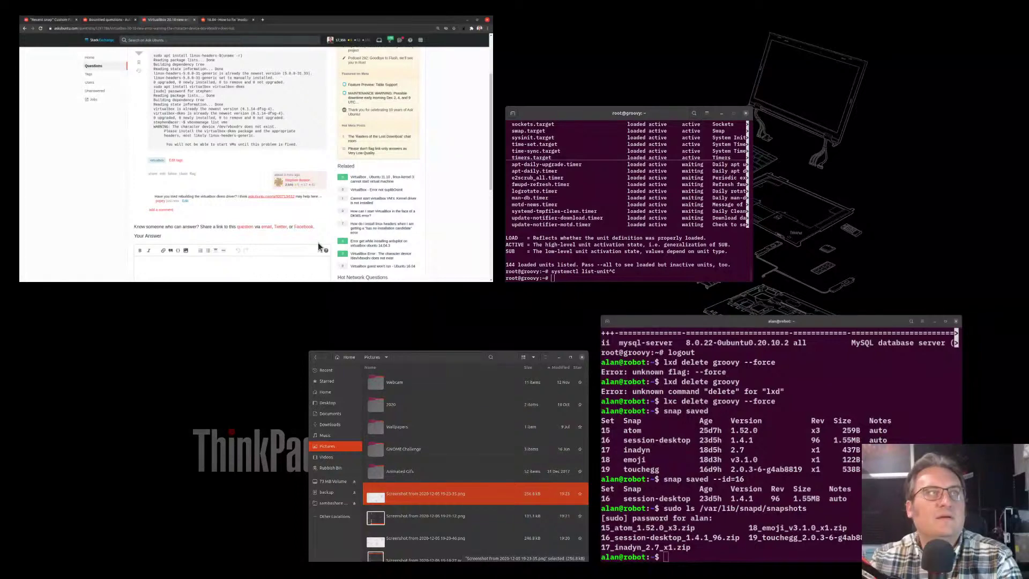
left_click(317, 243)
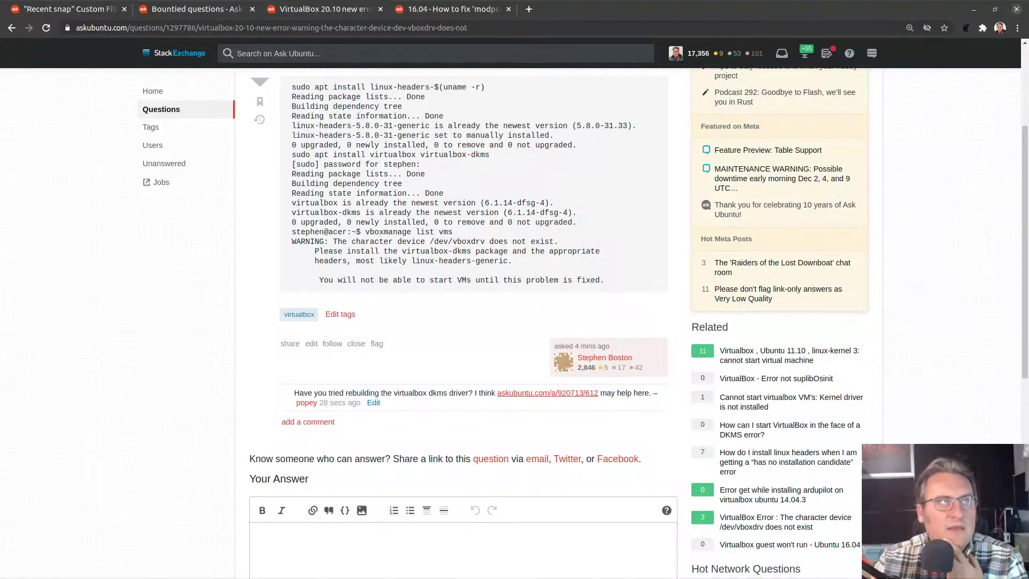
- Bring the Ubuntu Software window over the browser and check Mindustry's update description among the available application updates
left_click_drag(0, 177, 716, 102)
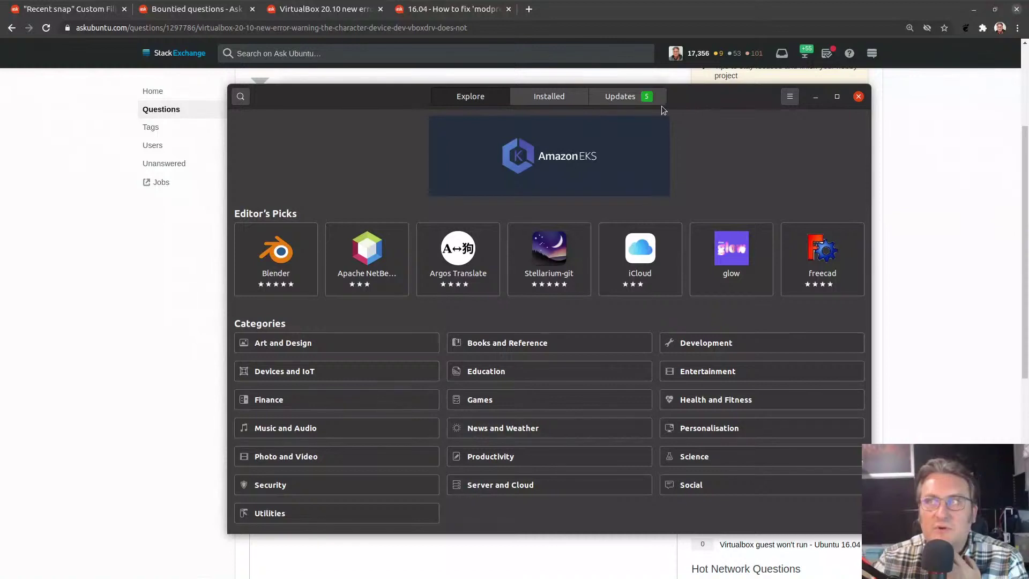
left_click(632, 96)
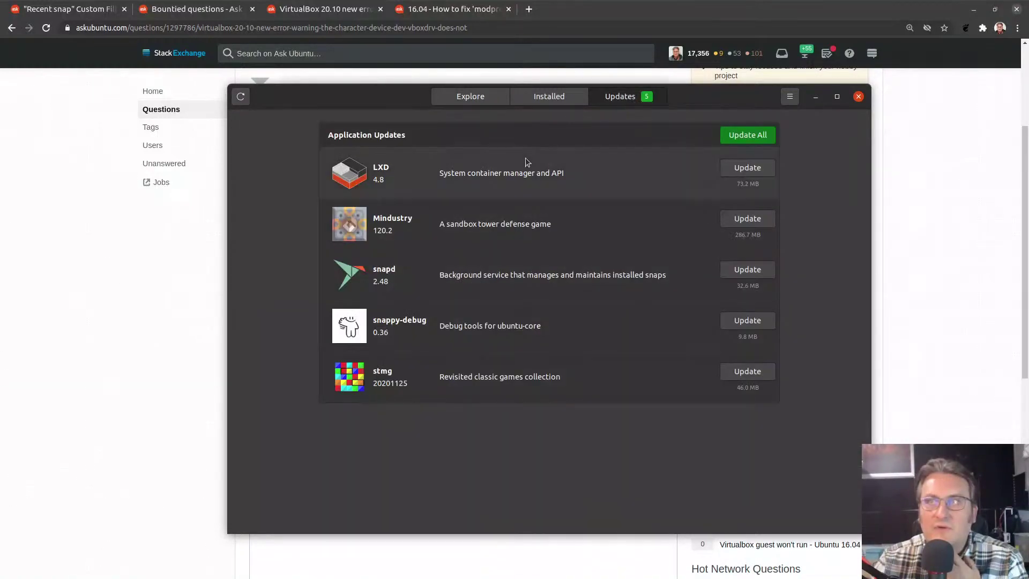
left_click(342, 226)
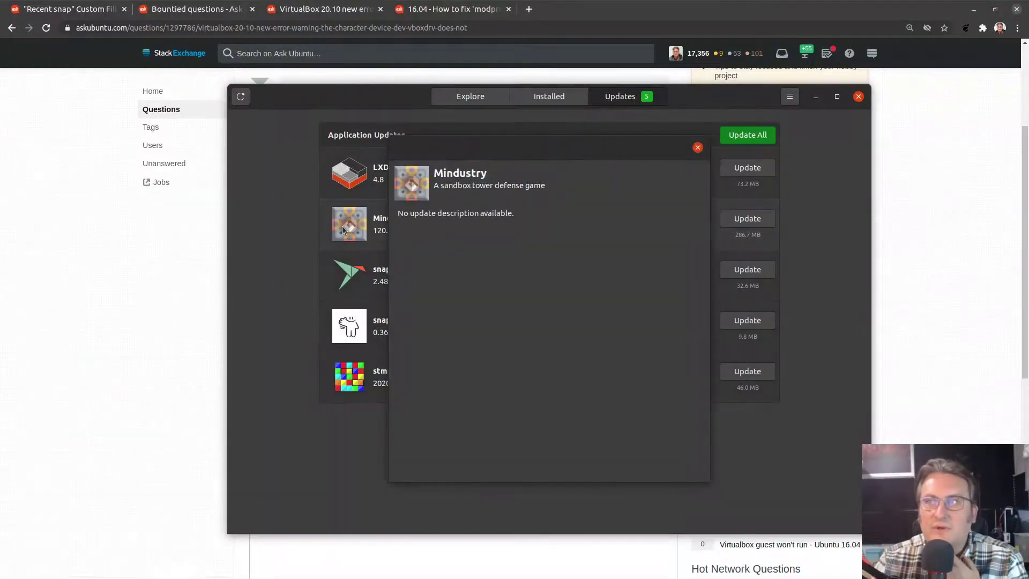
left_click(697, 148)
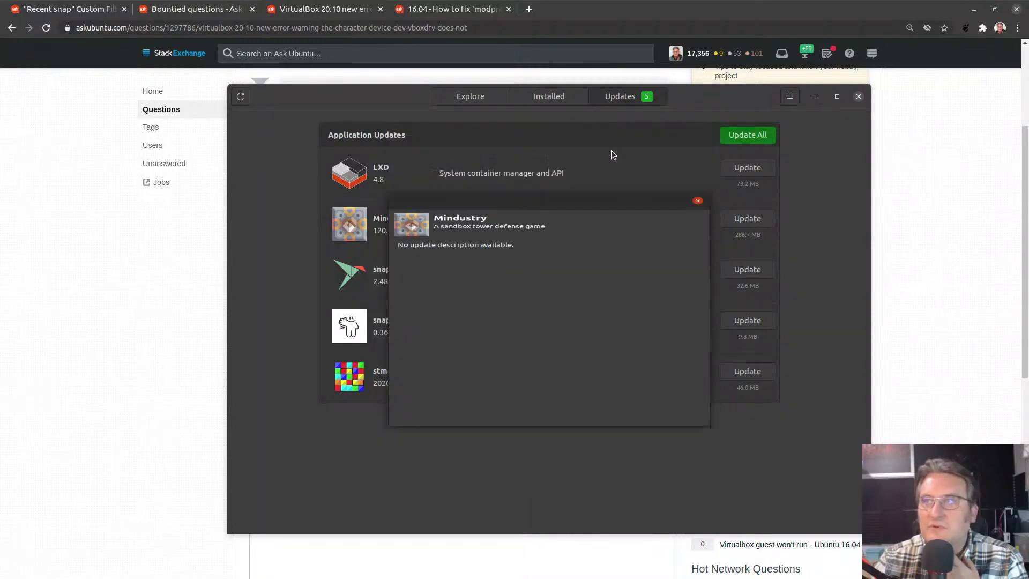
- Search the software catalogue for "mindustry" and open the Mindustry details page
left_click(470, 97)
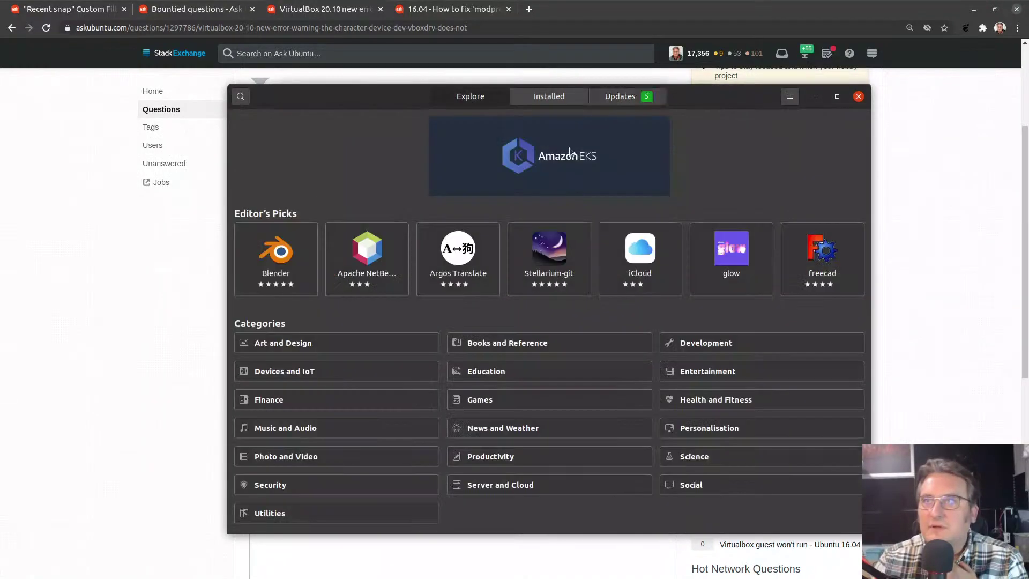
left_click(241, 97)
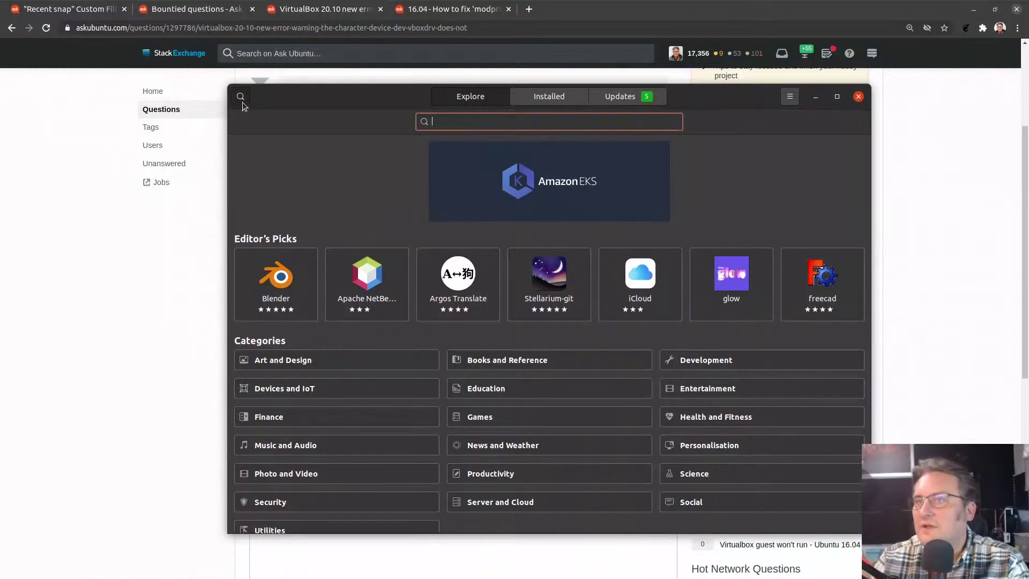
type("mindustry")
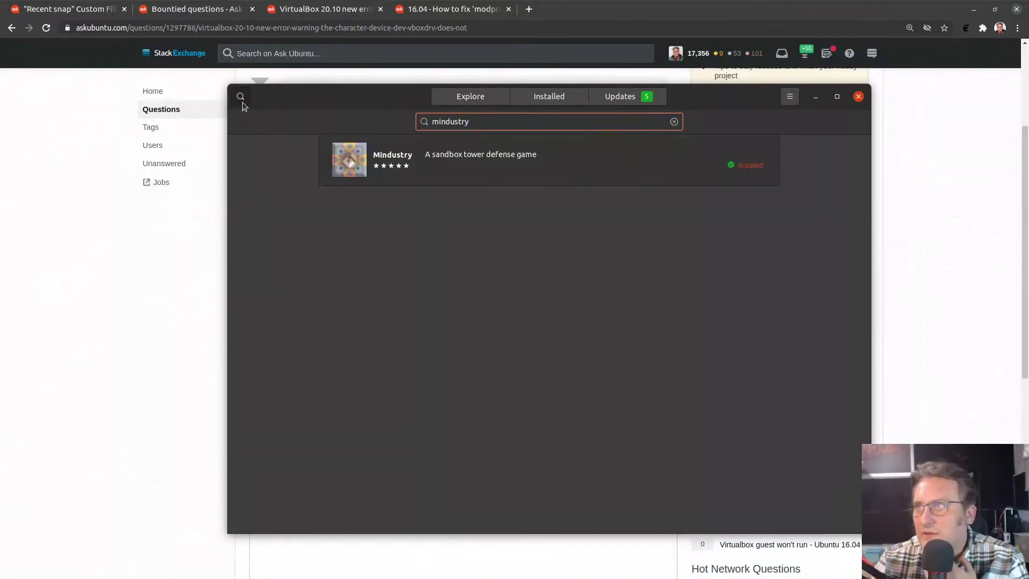
left_click(336, 162)
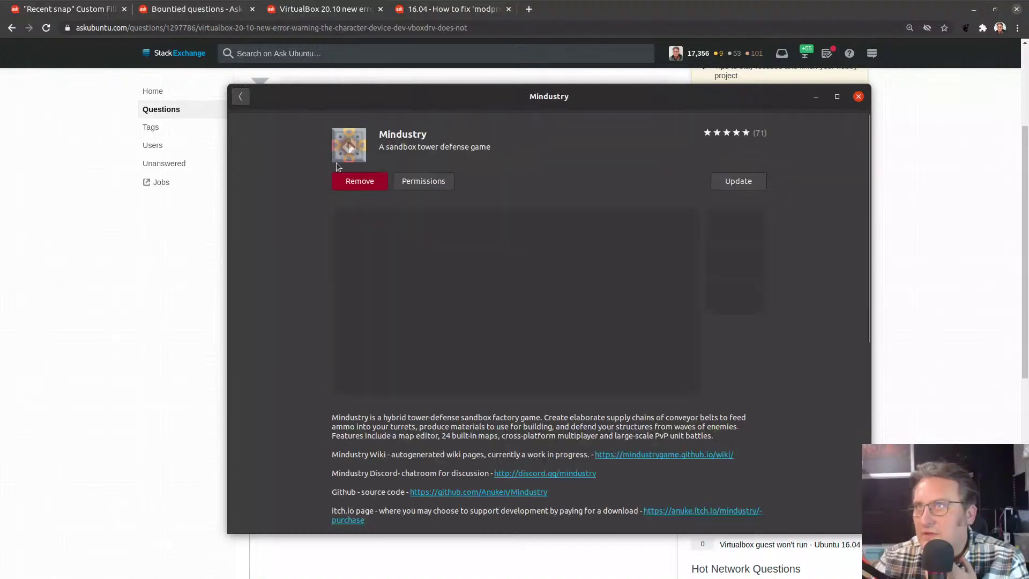
- Check Mindustry's permissions and the Applications section of the system Settings, and close both the Settings and software windows
left_click(421, 182)
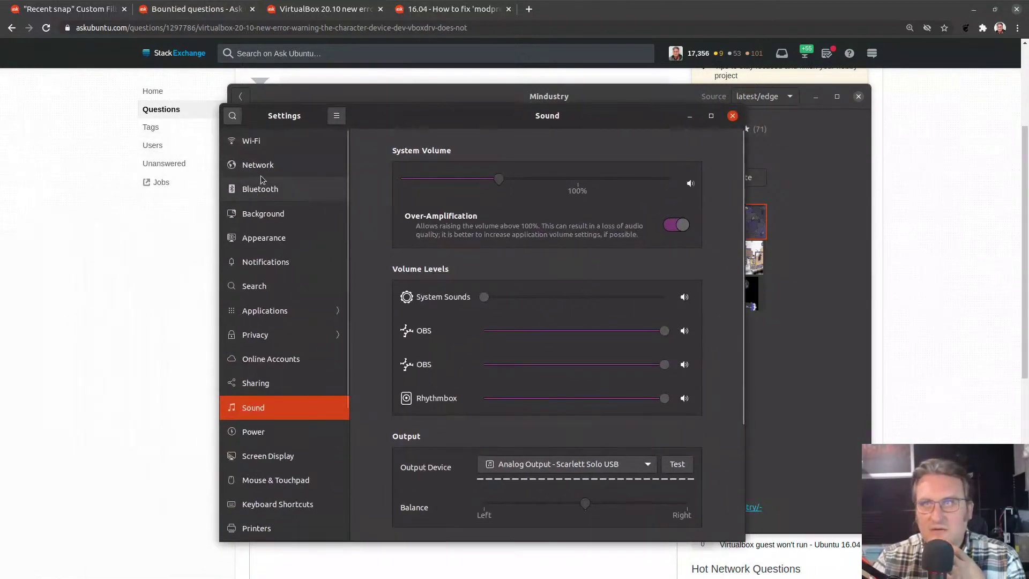
left_click(275, 306)
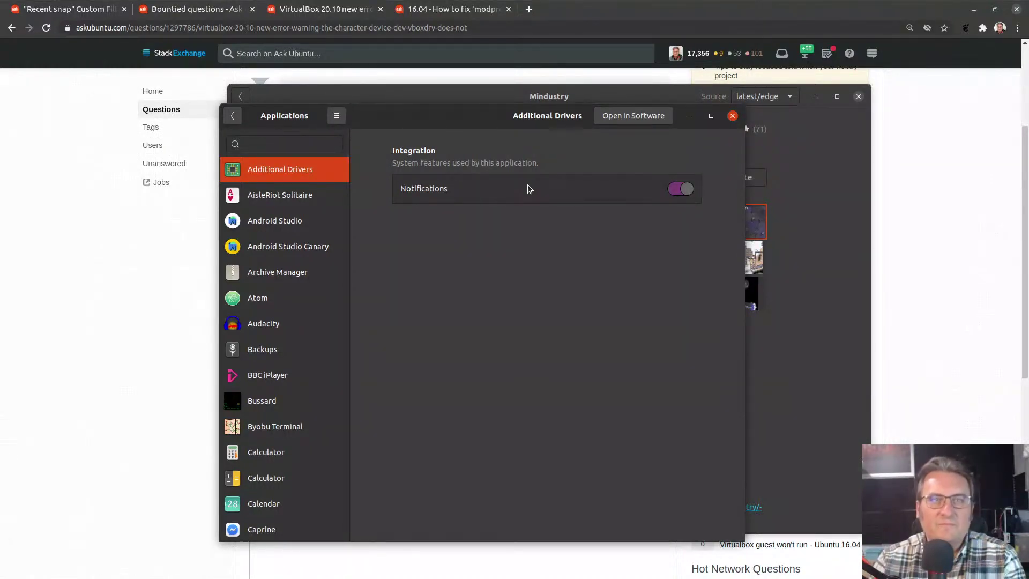
left_click(732, 115)
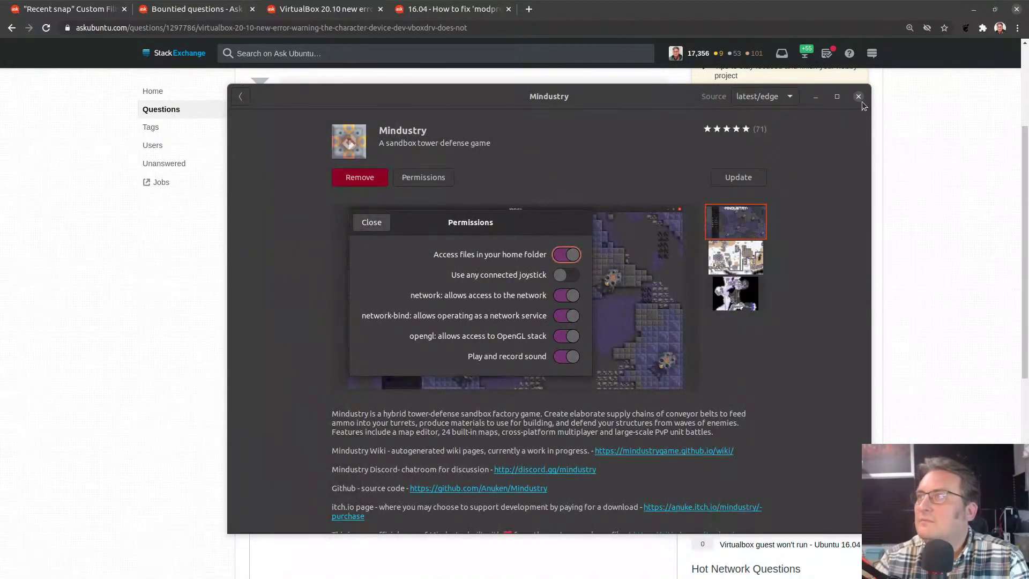
left_click(369, 222)
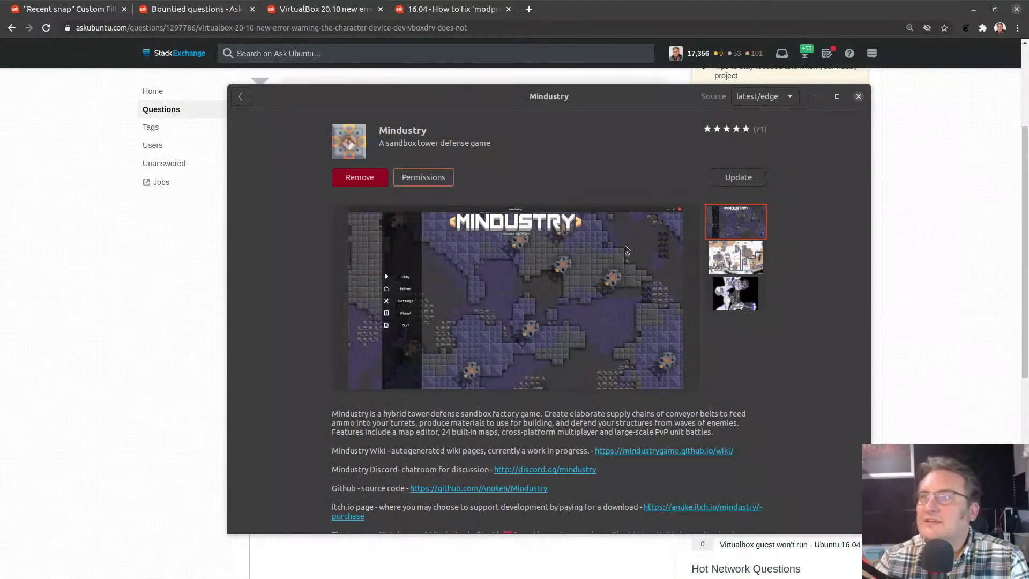
left_click(858, 96)
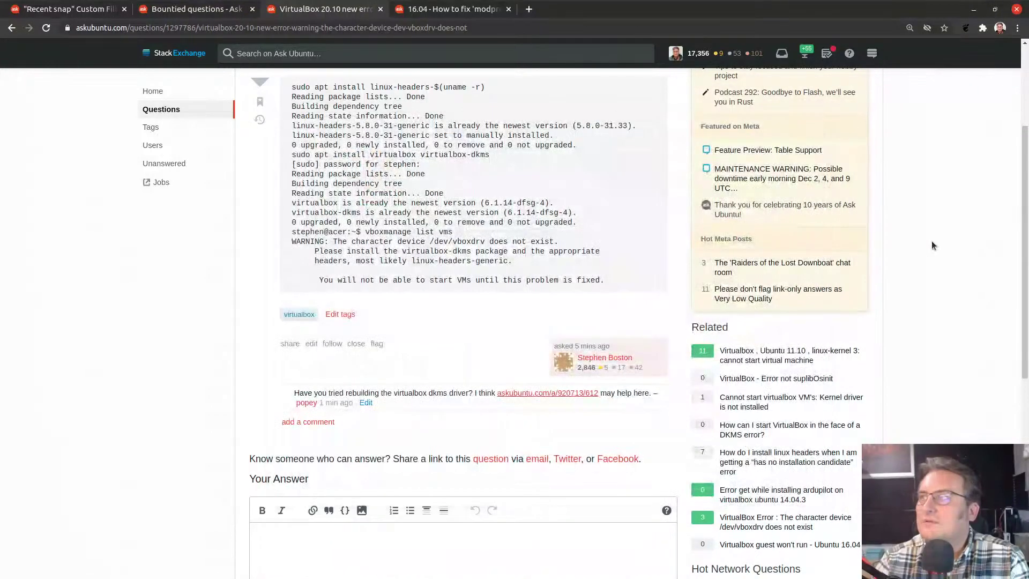
- Look over Ask Ubuntu's top and unanswered questions, and list the questions matching the Fresh Meat custom filter
left_click(161, 89)
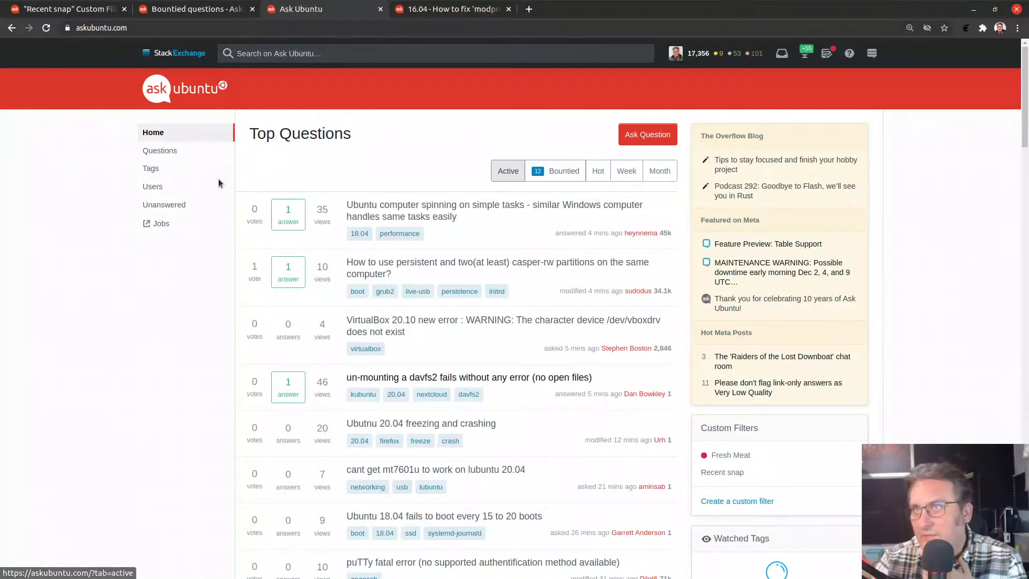
left_click(175, 204)
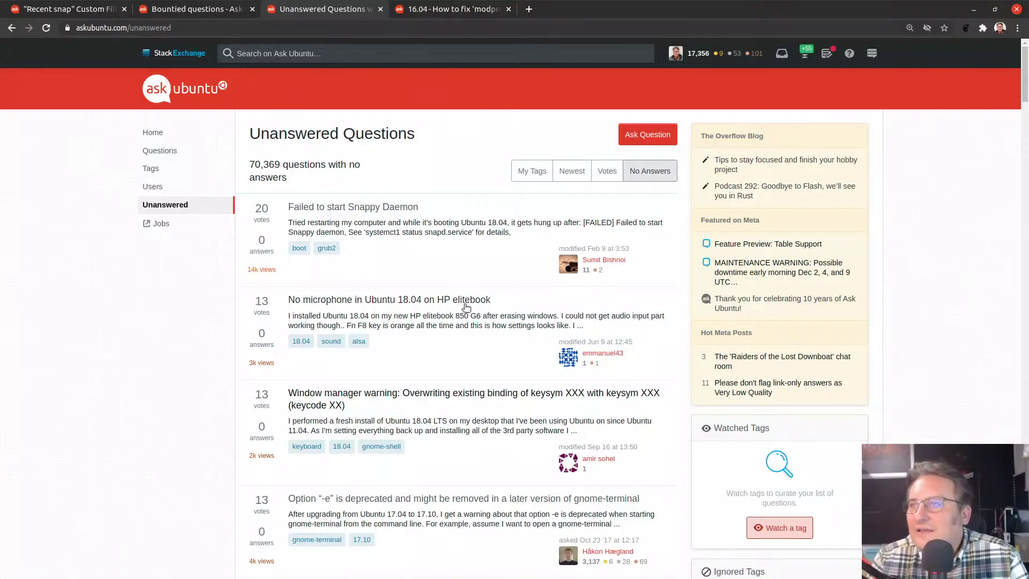
left_click(162, 132)
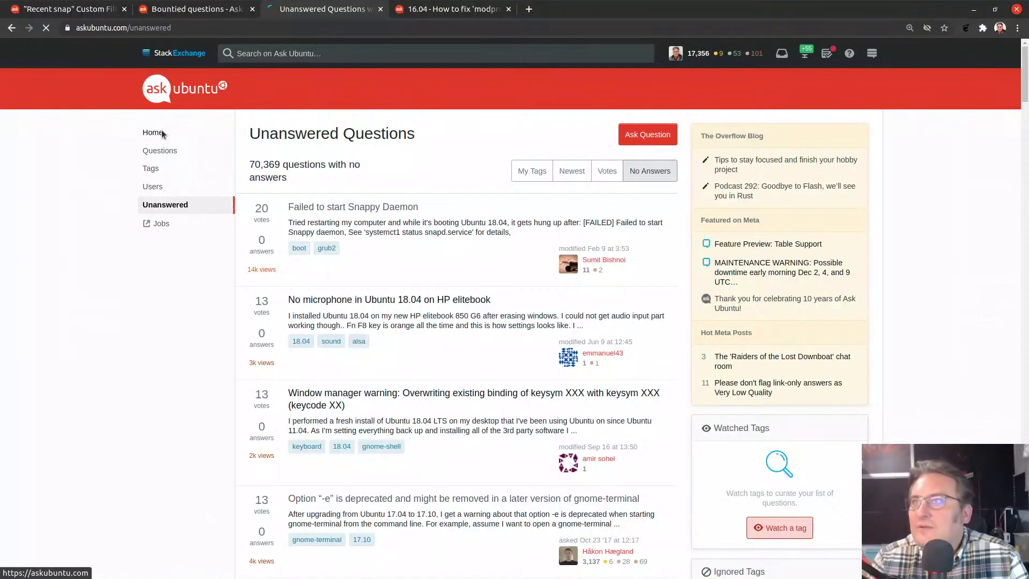
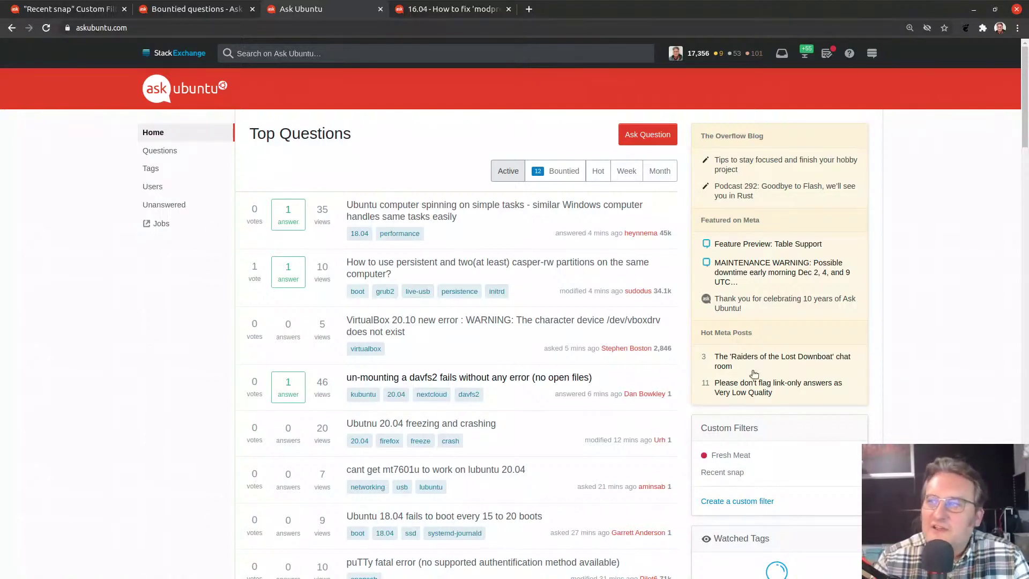
left_click(708, 455)
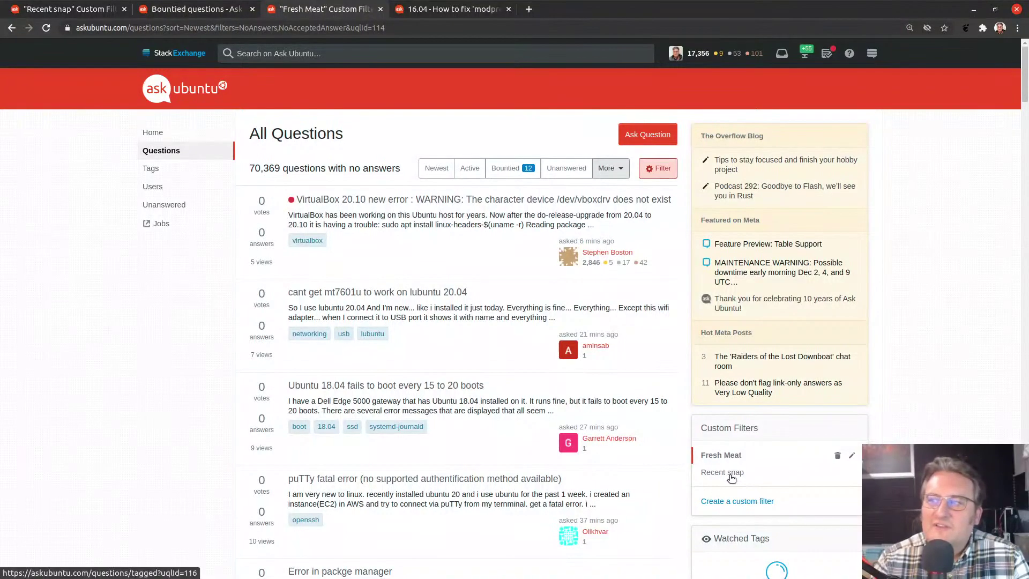
- Begin a custom filter for questions tagged virtualbox, and leave it unsaved by returning to the home page
left_click(732, 500)
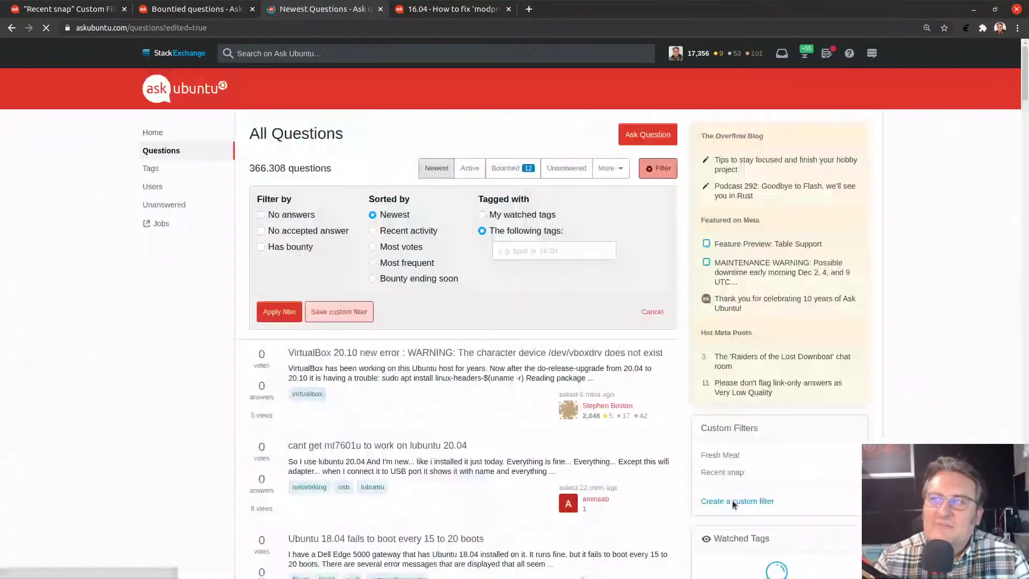
left_click(538, 251)
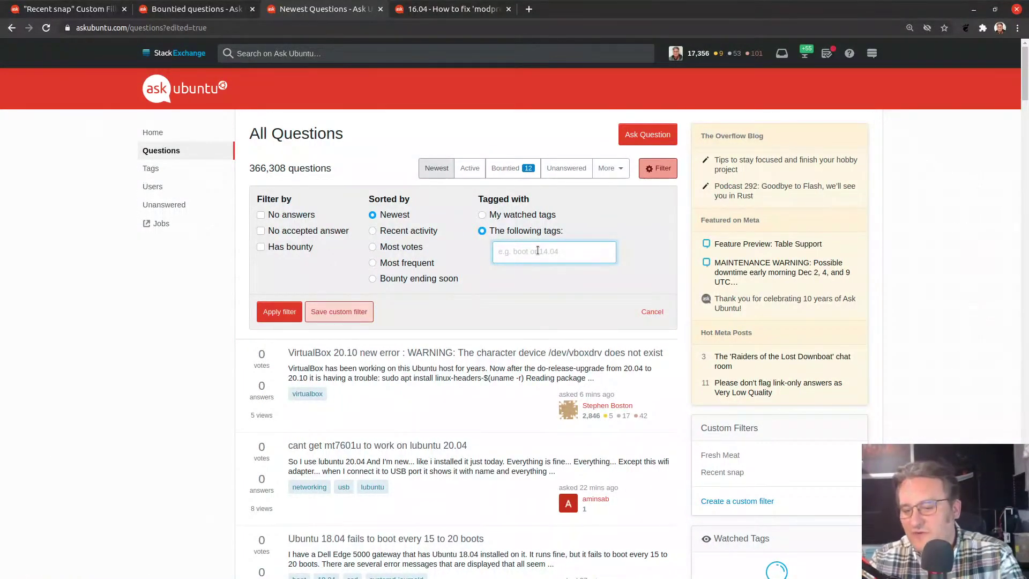
type("virt")
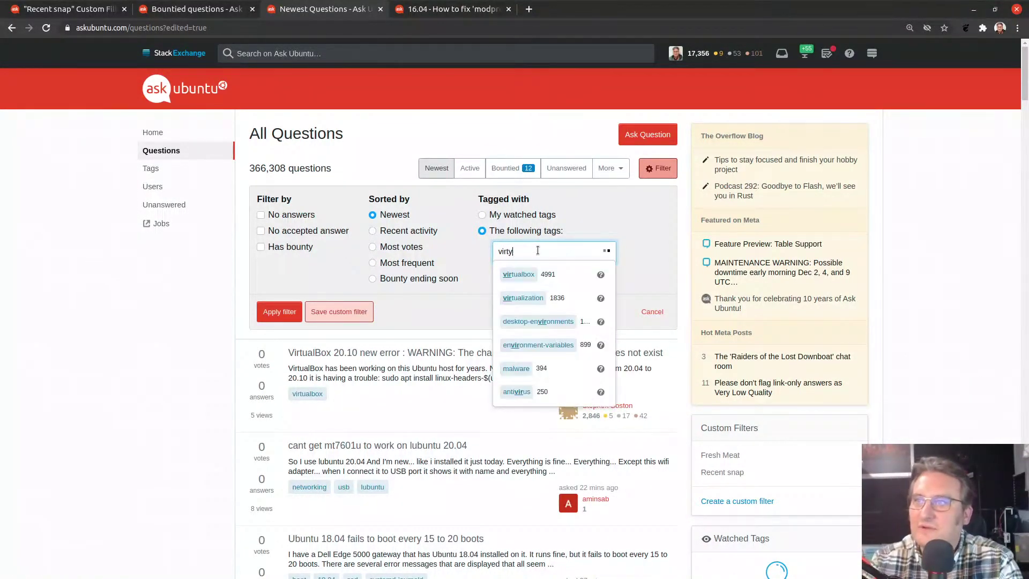
left_click(551, 276)
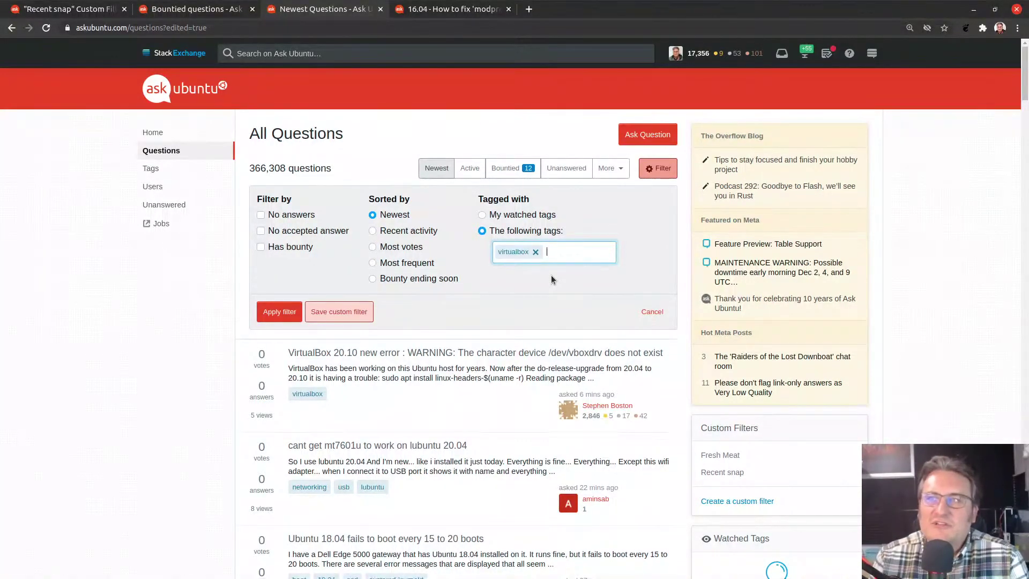
left_click(149, 132)
- View the questions matching the Recent snap custom filter and return to the Ask Ubuntu home page
left_click(723, 473)
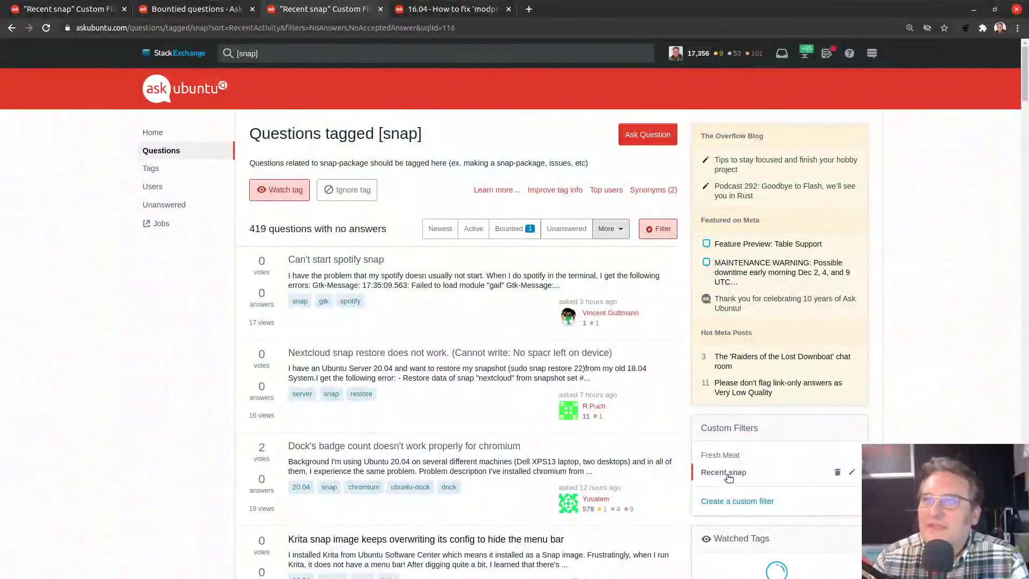
left_click(185, 99)
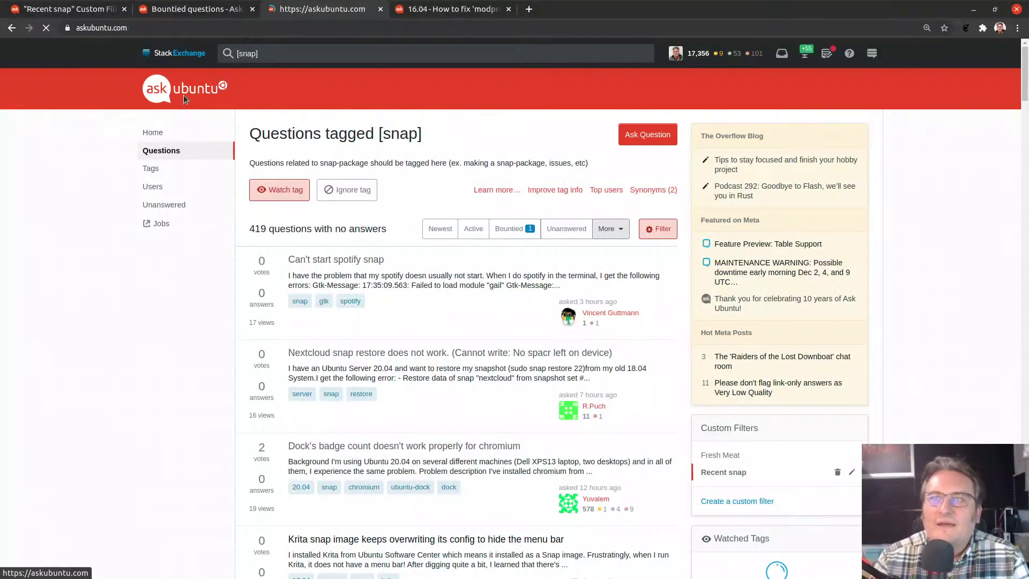